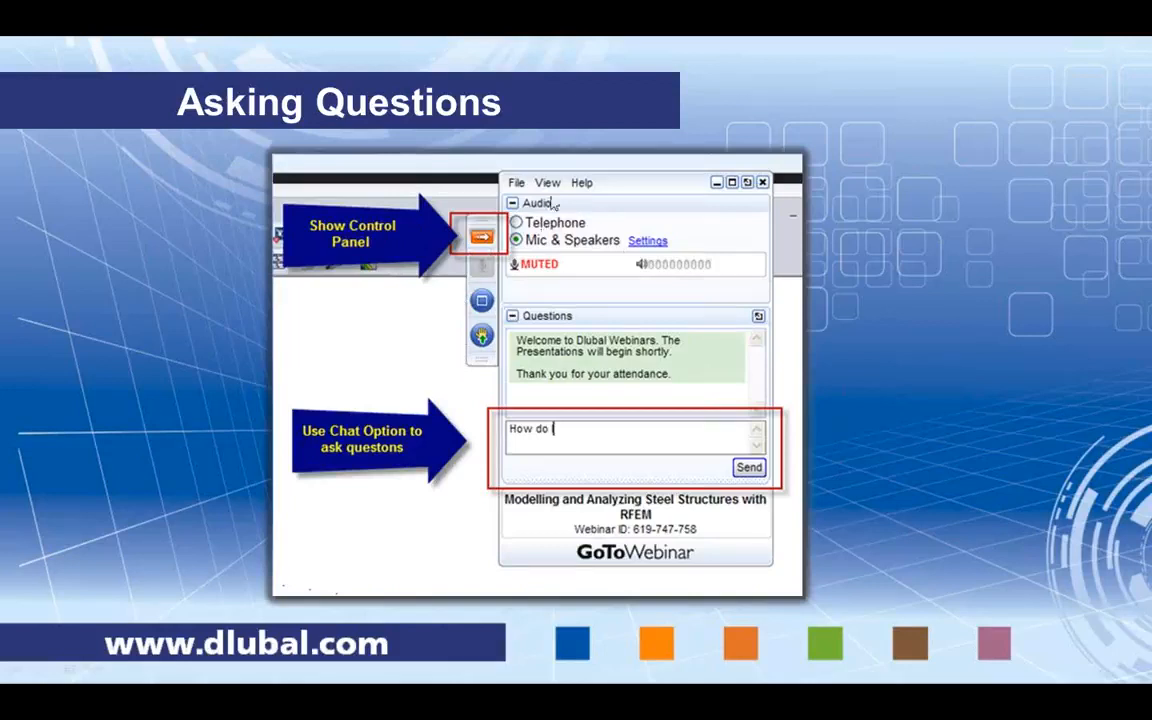
{"action": "left_click", "coordinate": [849, 480]}
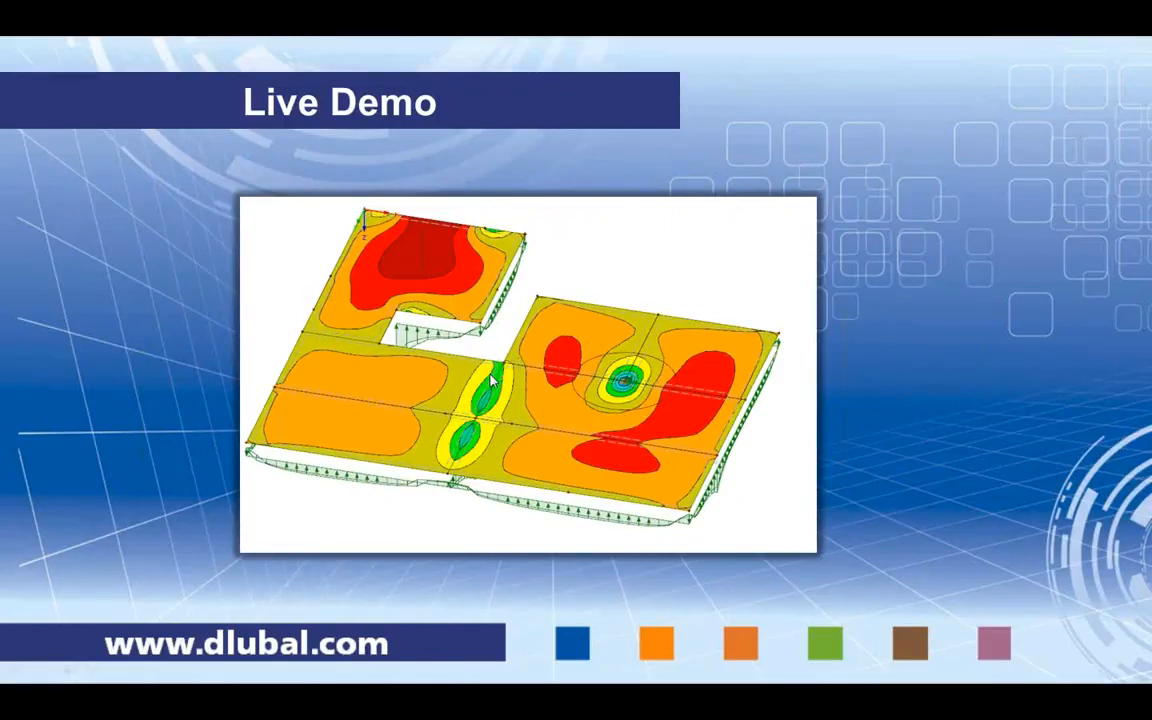
{"action": "key", "text": "alt+Tab"}
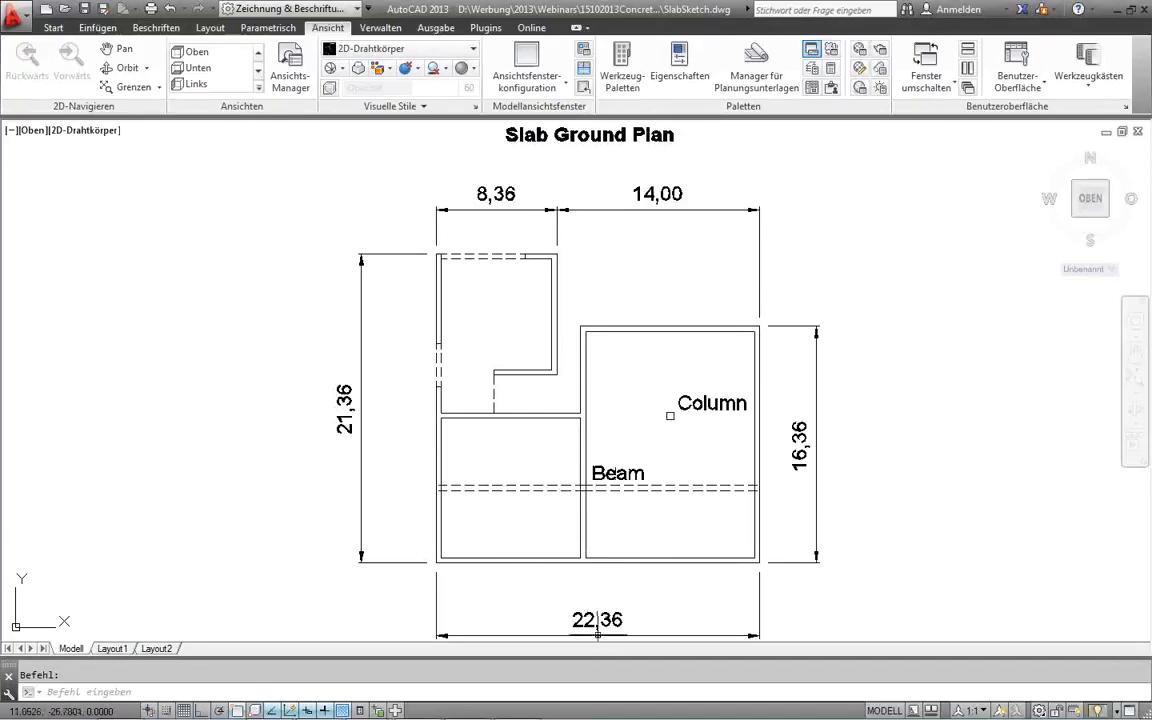
In RFEM, create the 2D-XY model "Slab 1" using EN 1990, the CEN annex and automatic result combinations, and hide the grid.
{"action": "left_click", "coordinate": [512, 712]}
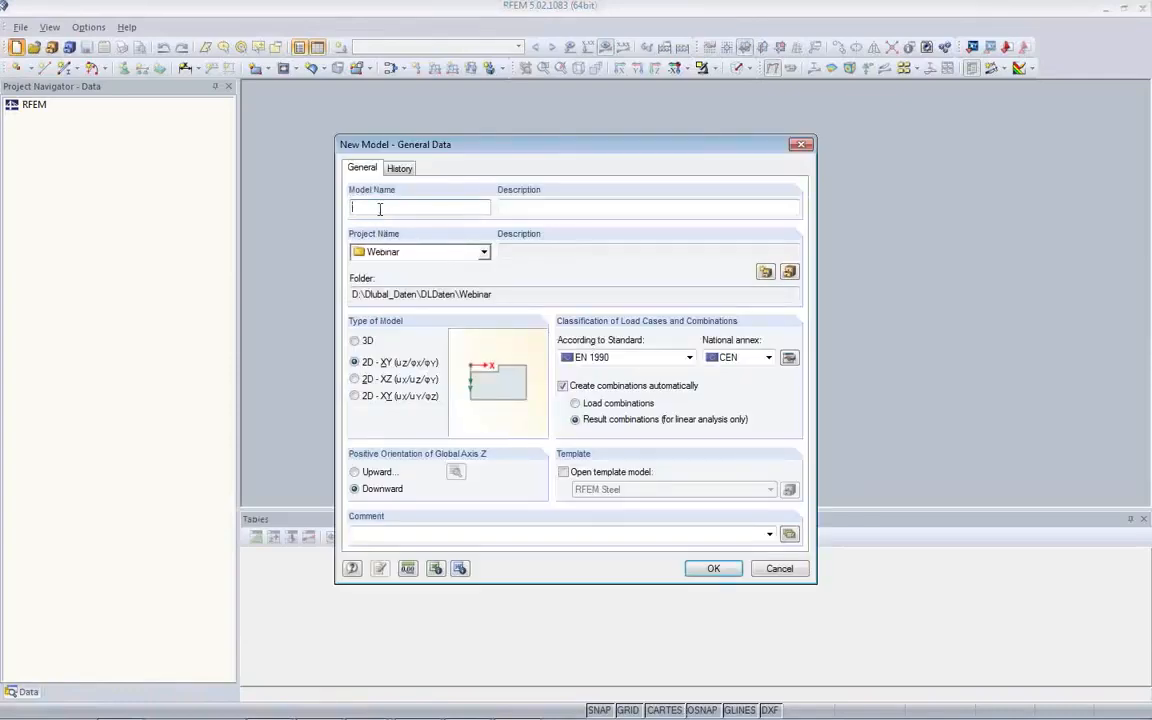
{"action": "type", "text": "S"}
{"action": "left_click", "coordinate": [769, 358]}
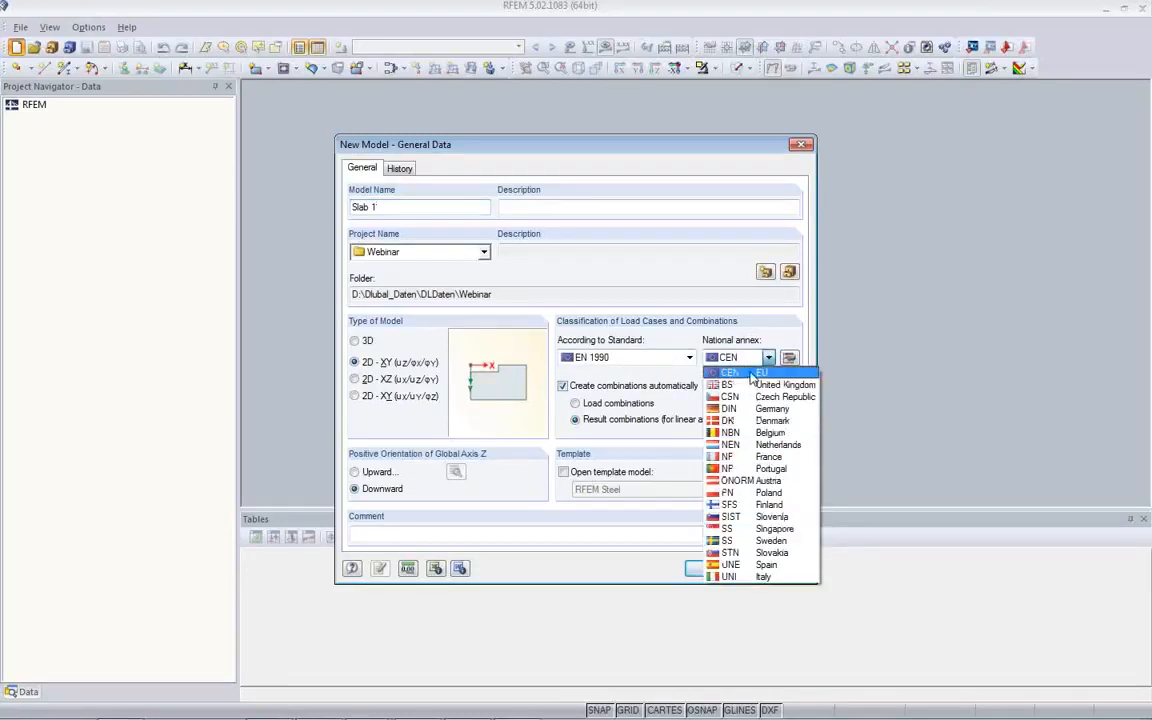
{"action": "left_click", "coordinate": [751, 375]}
{"action": "left_click", "coordinate": [576, 419]}
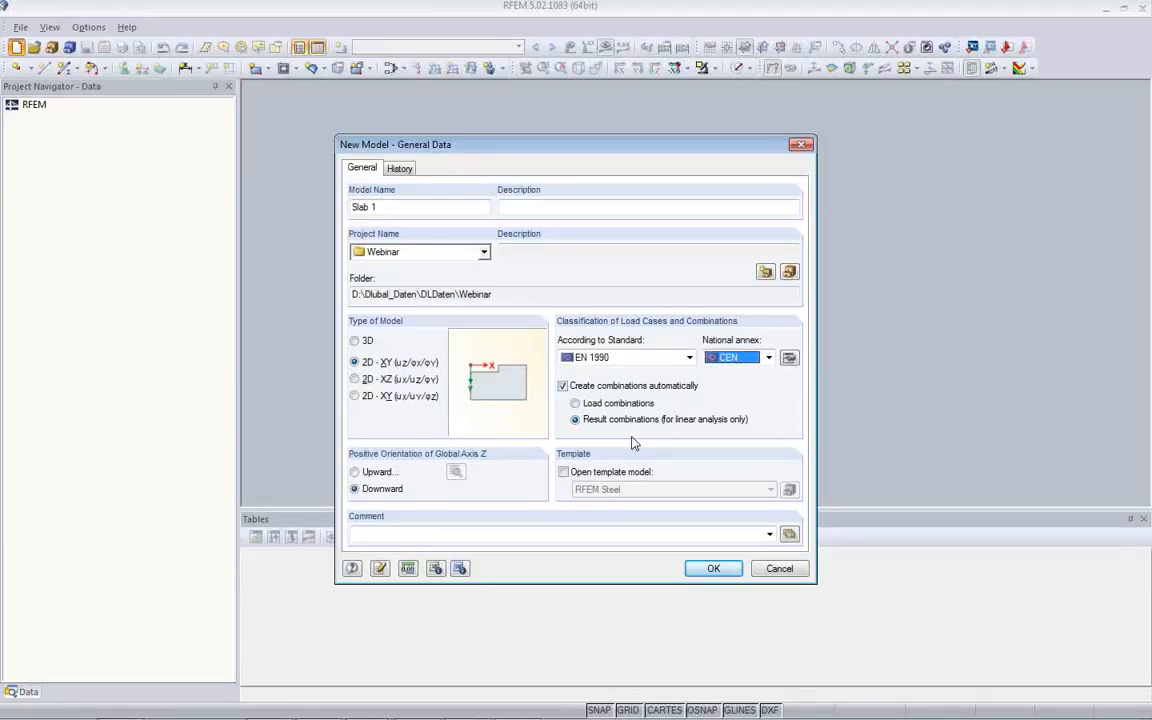
{"action": "left_click", "coordinate": [711, 569]}
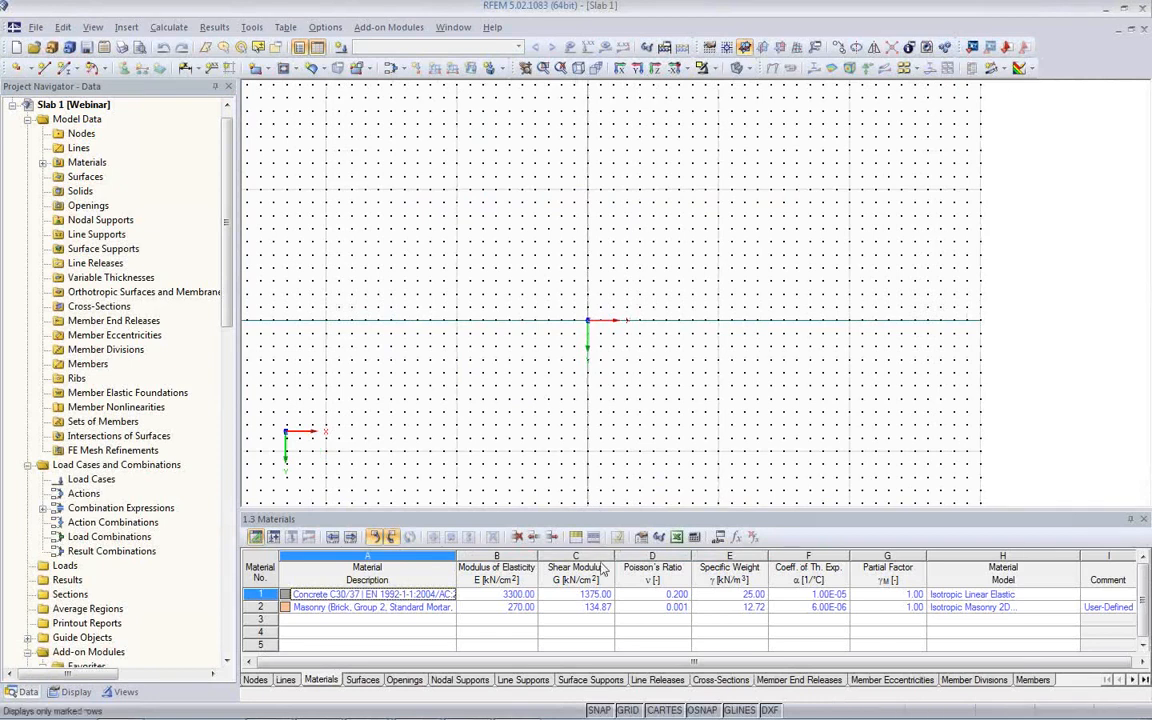
{"action": "left_click", "coordinate": [627, 709]}
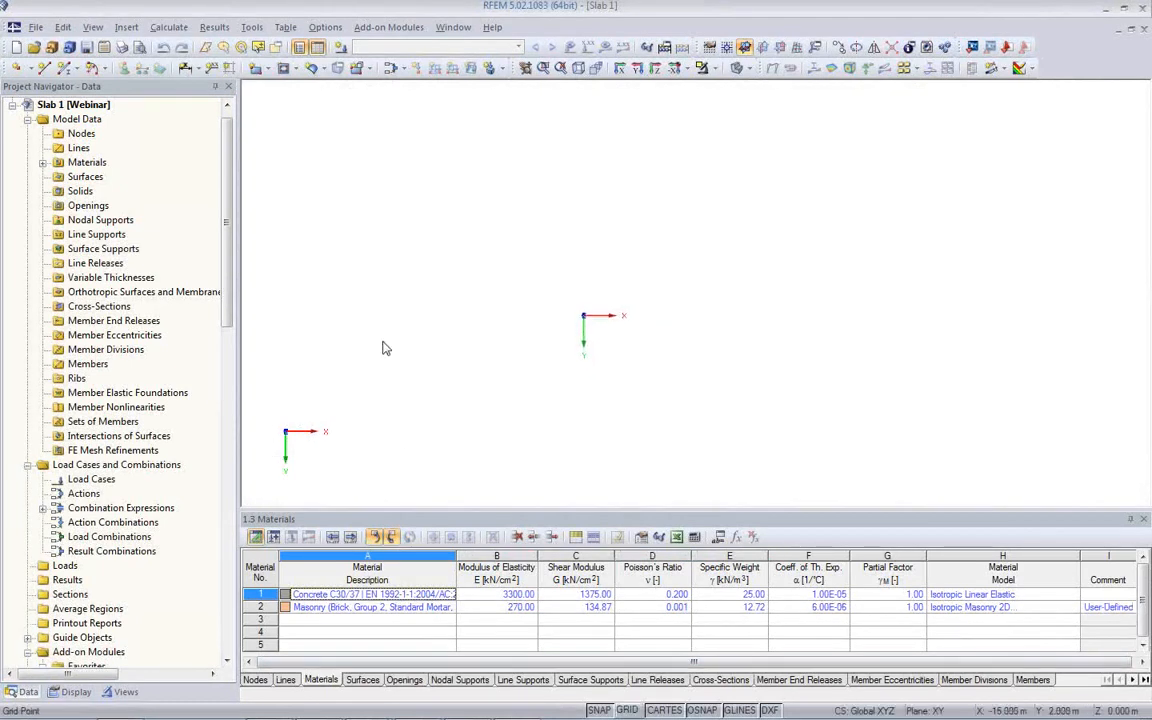
{"action": "left_click", "coordinate": [42, 32]}
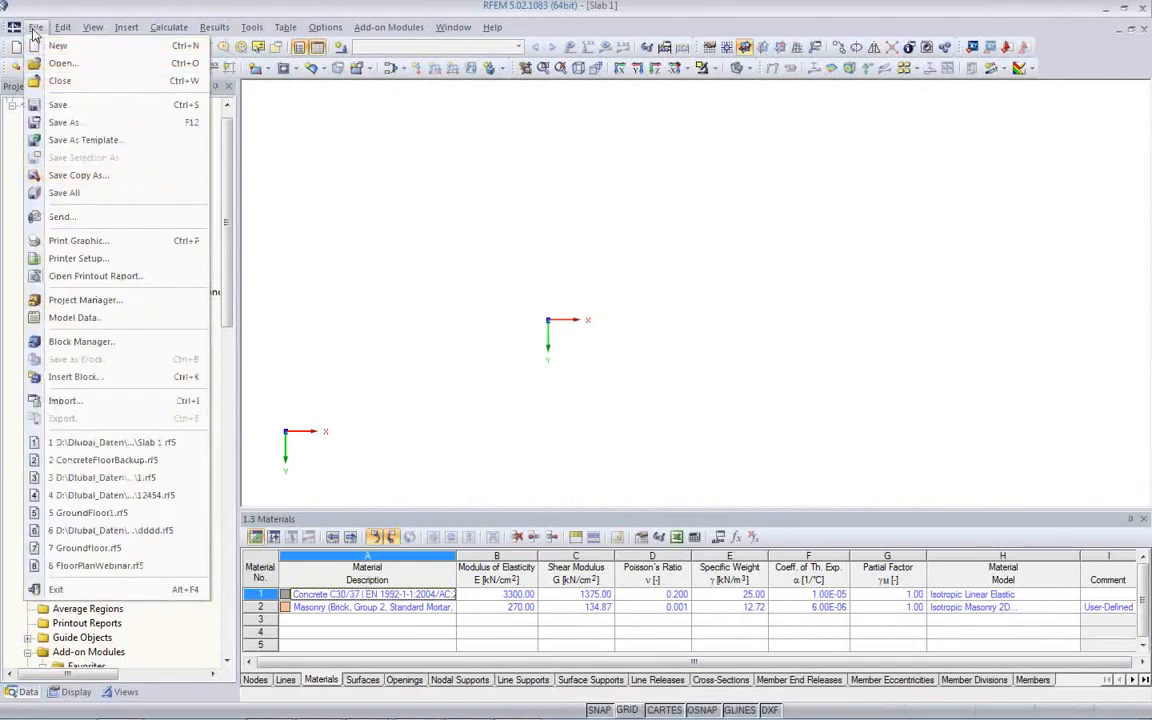
{"action": "left_click", "coordinate": [65, 400]}
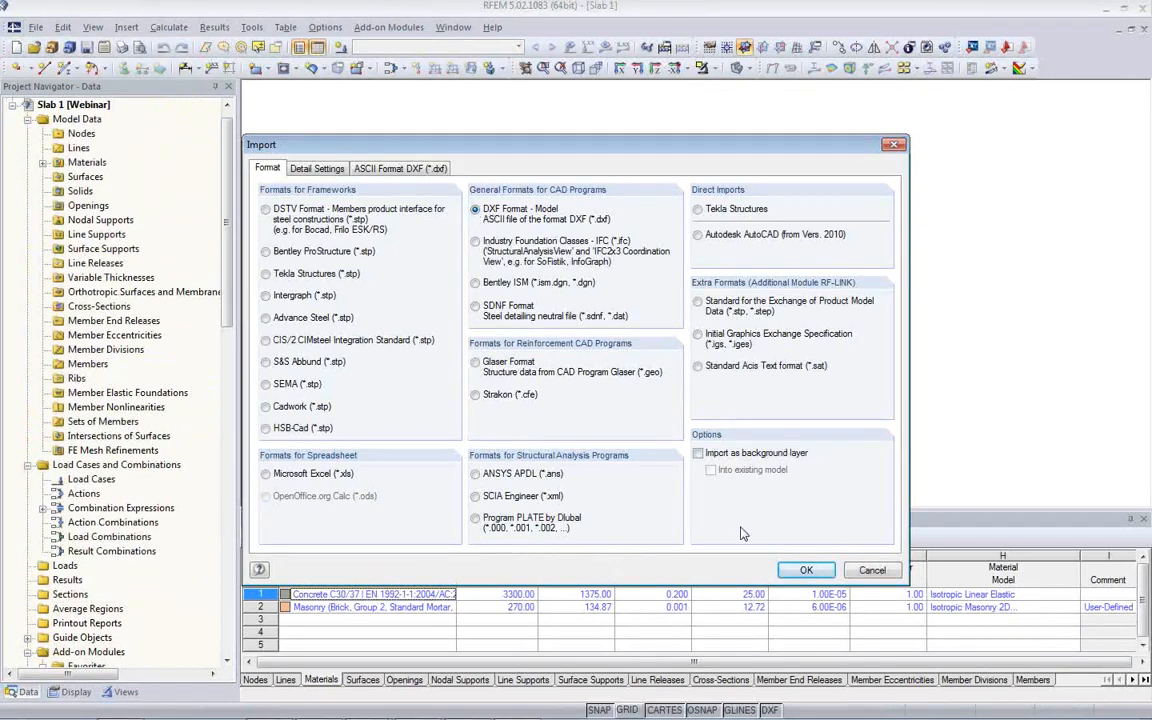
{"action": "left_click", "coordinate": [872, 570]}
Add a background layer from FloorPlanWalls.dxf with the description "Sketch from CAD" and open its detailed import settings.
{"action": "scroll", "coordinate": [83, 470], "scroll_direction": "down", "scroll_amount": 5}
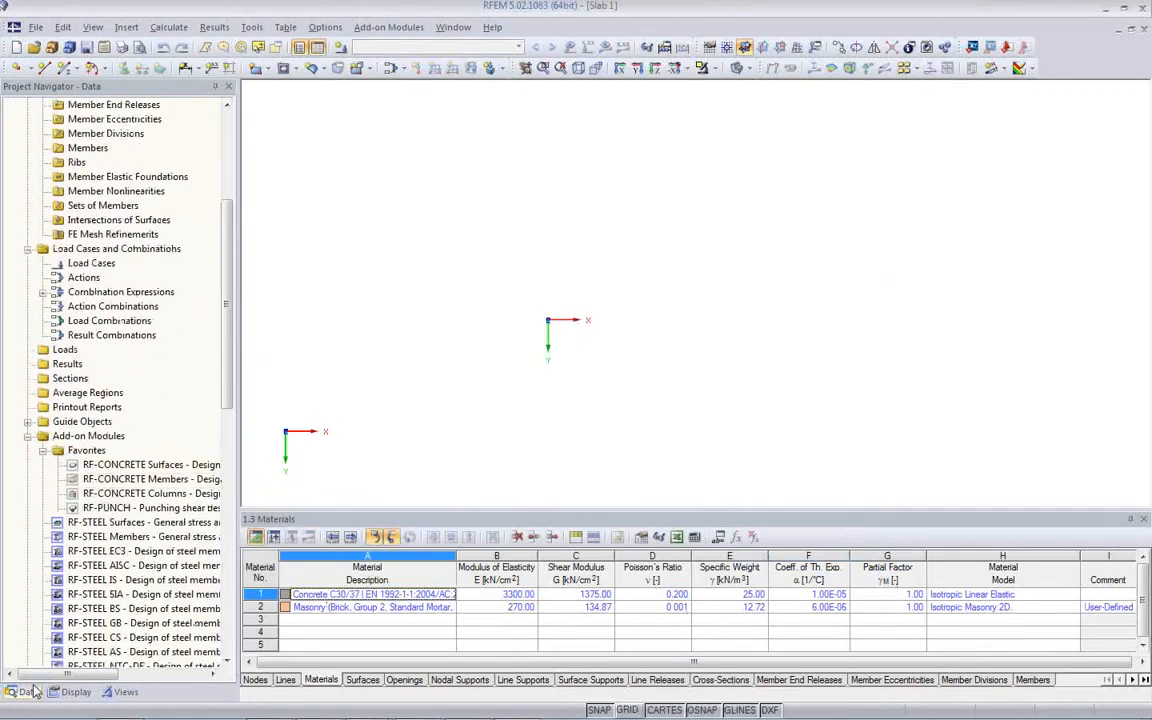
{"action": "left_click", "coordinate": [28, 421]}
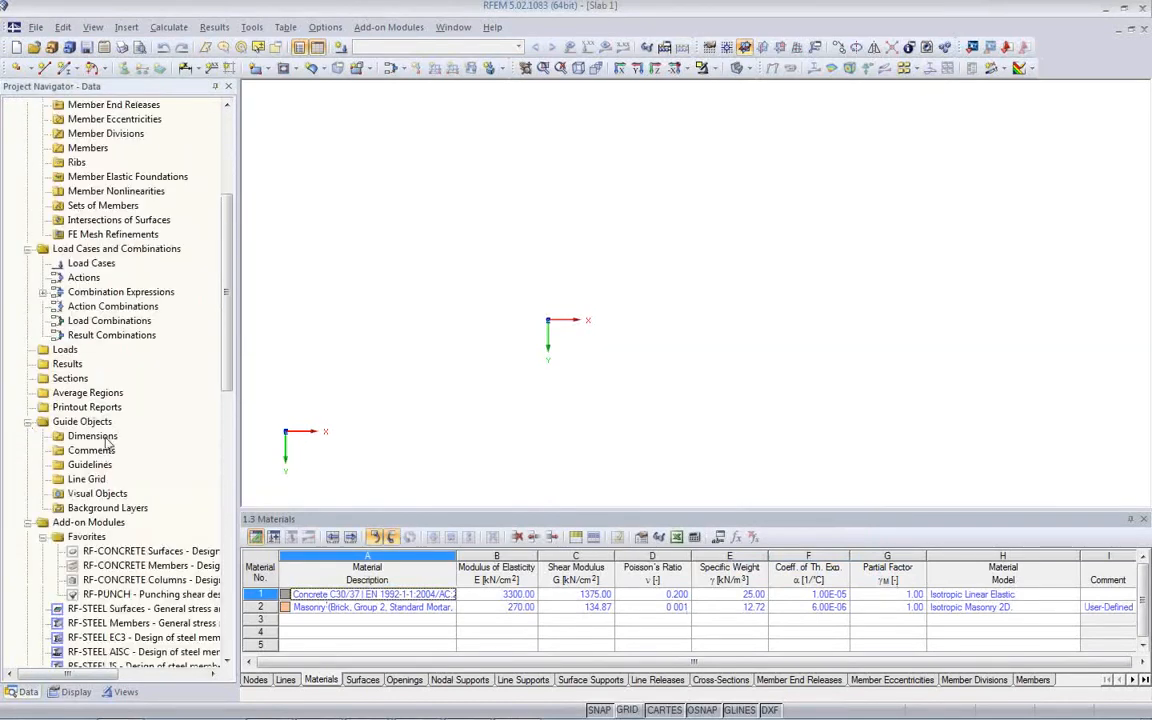
{"action": "left_click", "coordinate": [100, 508]}
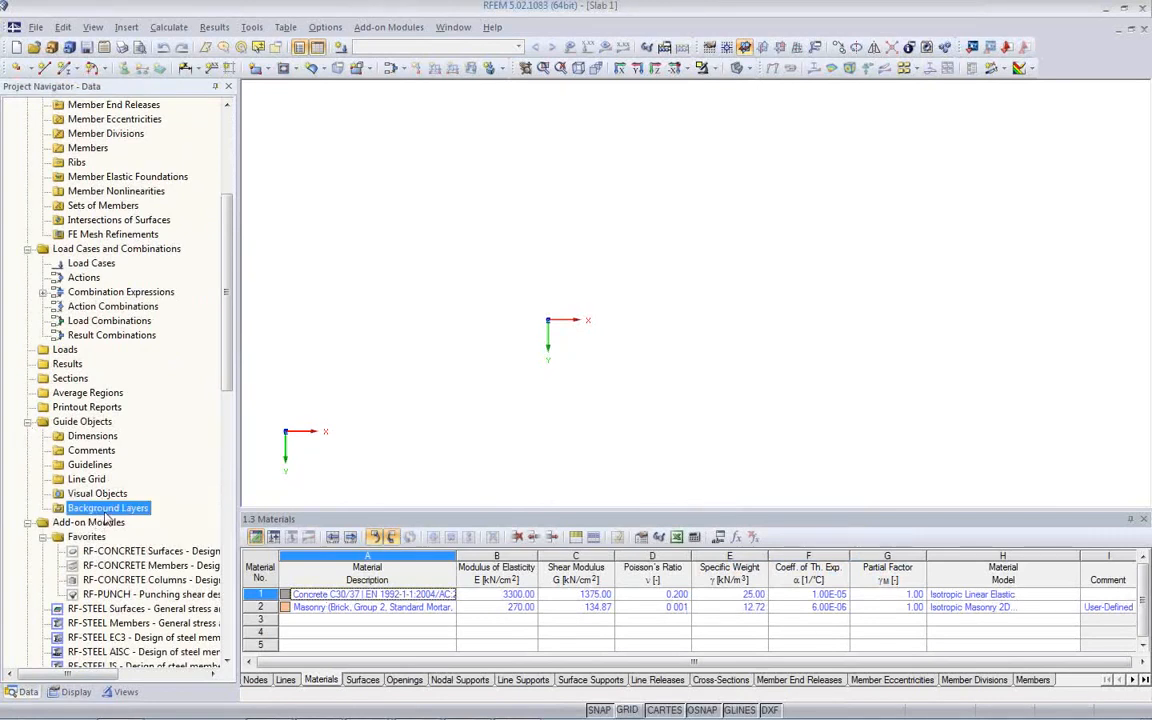
{"action": "right_click", "coordinate": [105, 514]}
{"action": "left_click", "coordinate": [160, 540]}
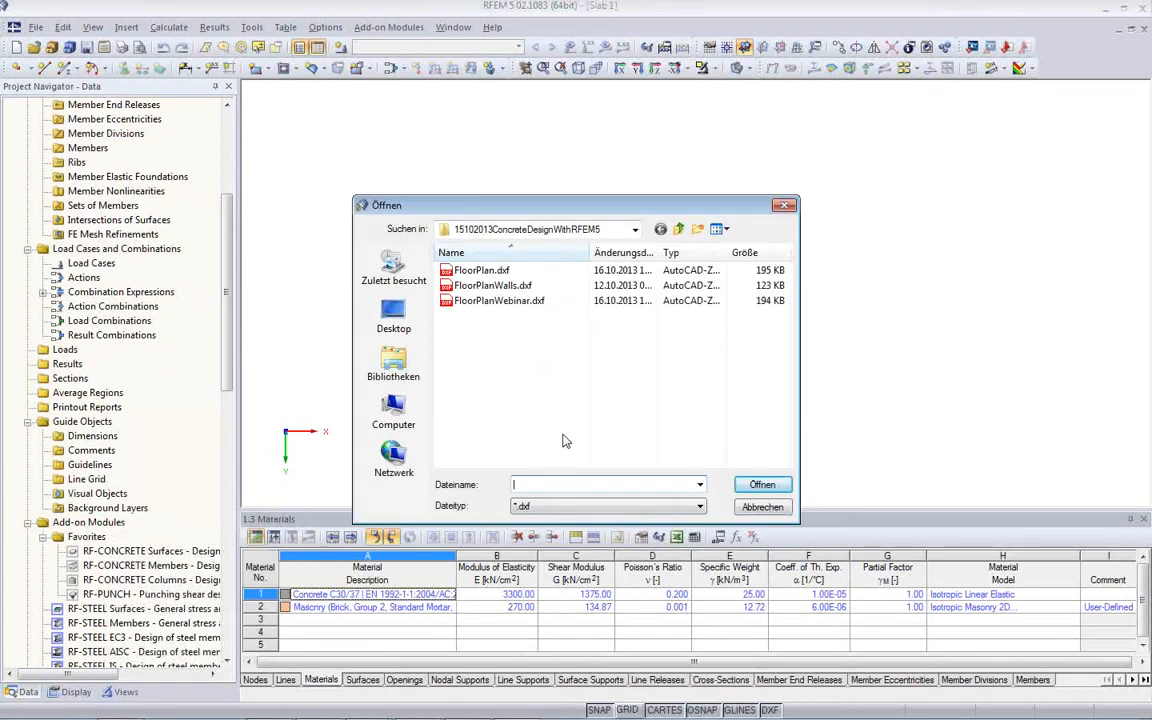
{"action": "left_click", "coordinate": [495, 286]}
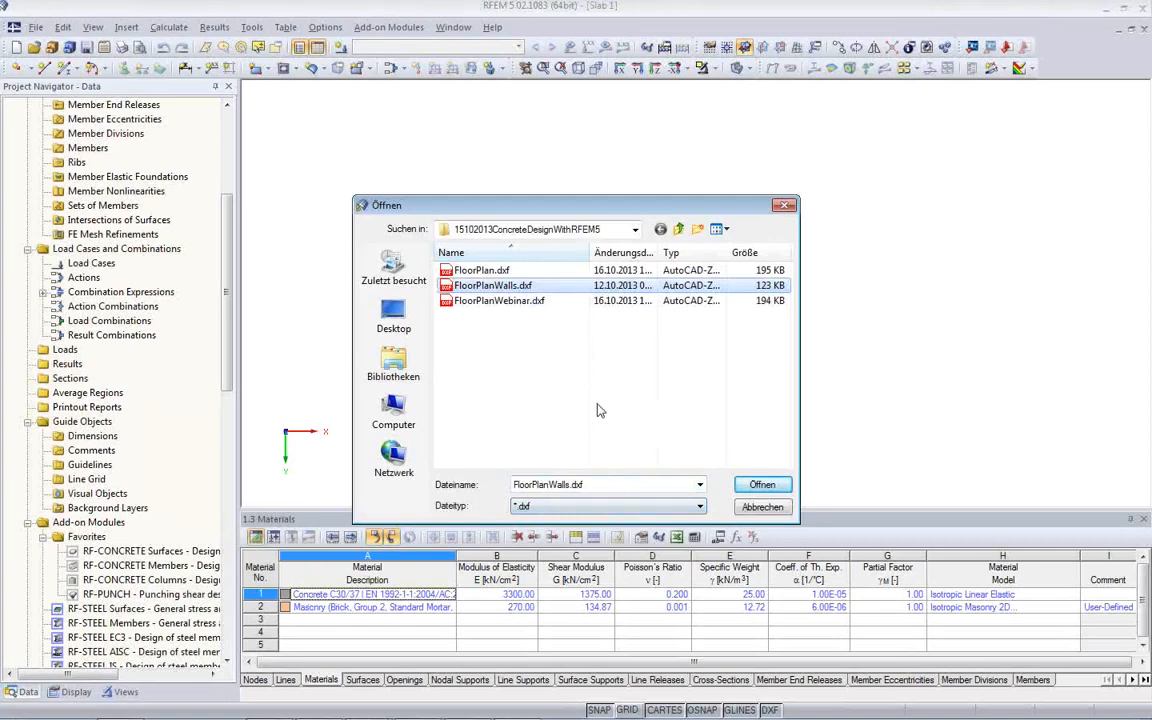
{"action": "left_click", "coordinate": [760, 485]}
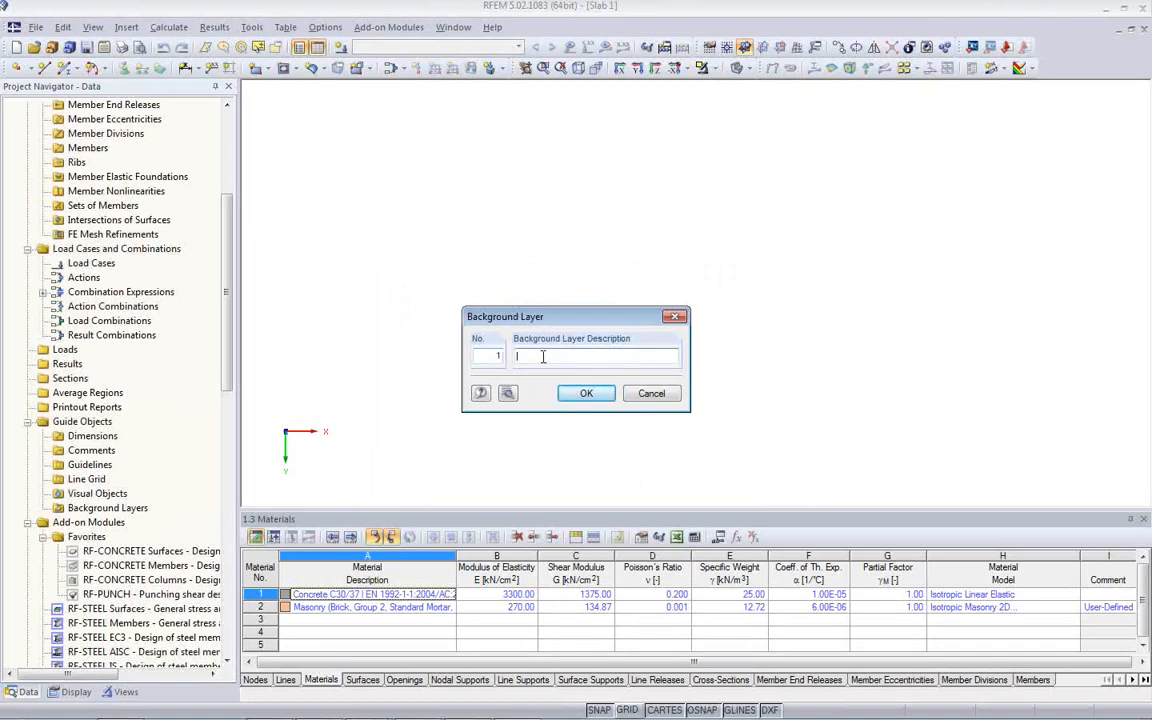
{"action": "type", "text": "Sketch from CAD"}
{"action": "left_click", "coordinate": [508, 393]}
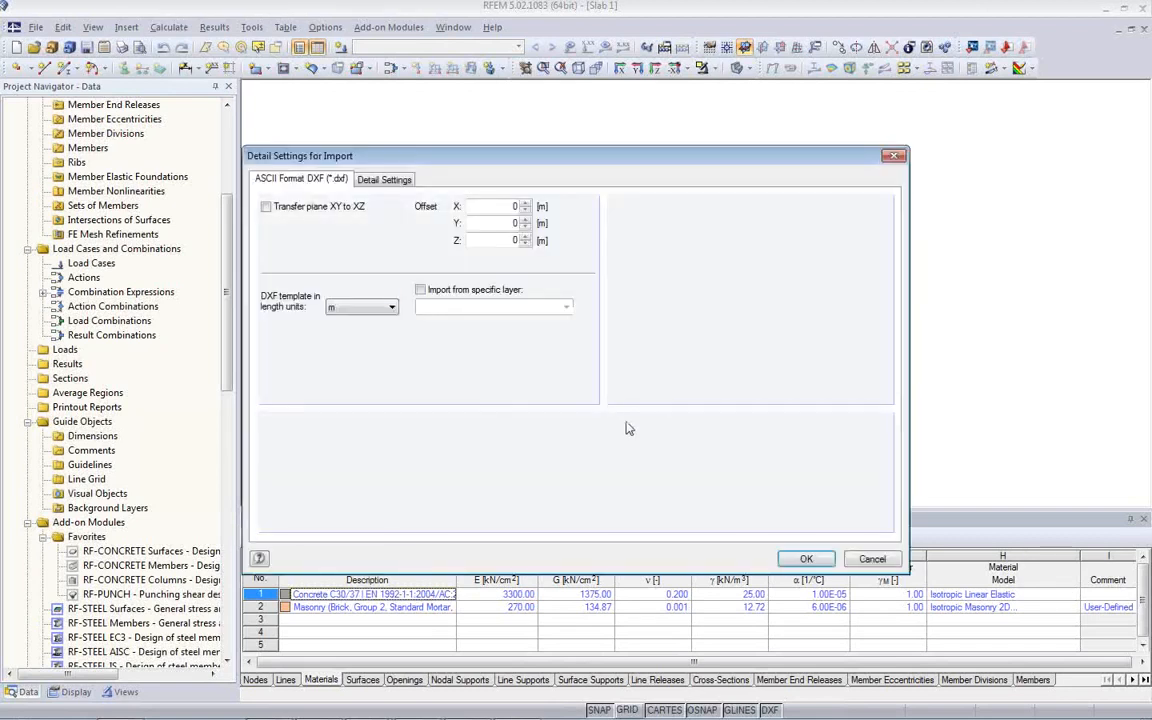
{"action": "left_click", "coordinate": [420, 289]}
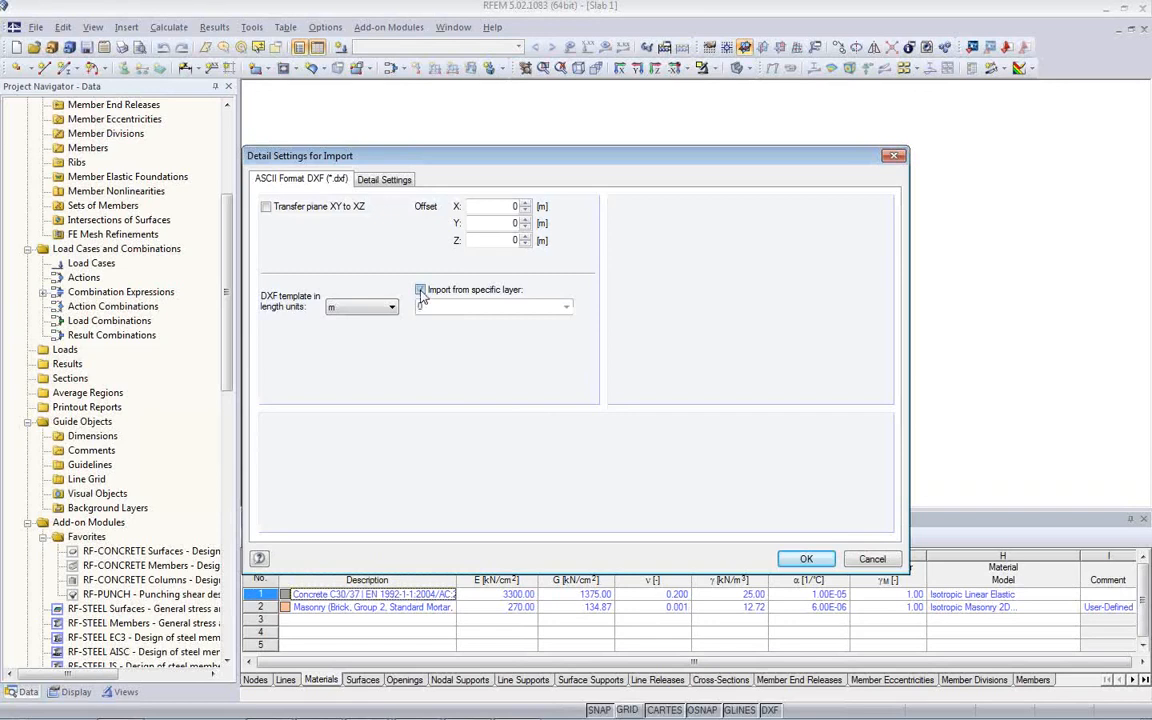
{"action": "left_click", "coordinate": [566, 310]}
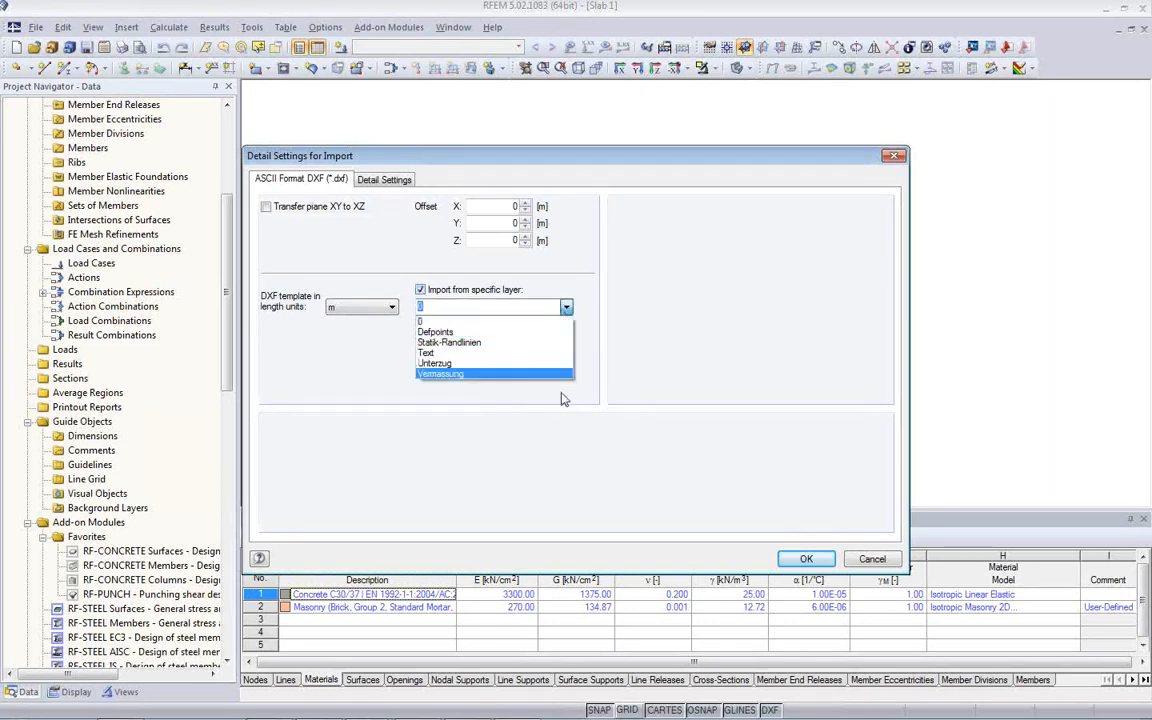
{"action": "left_click", "coordinate": [421, 296]}
{"action": "left_click", "coordinate": [420, 289]}
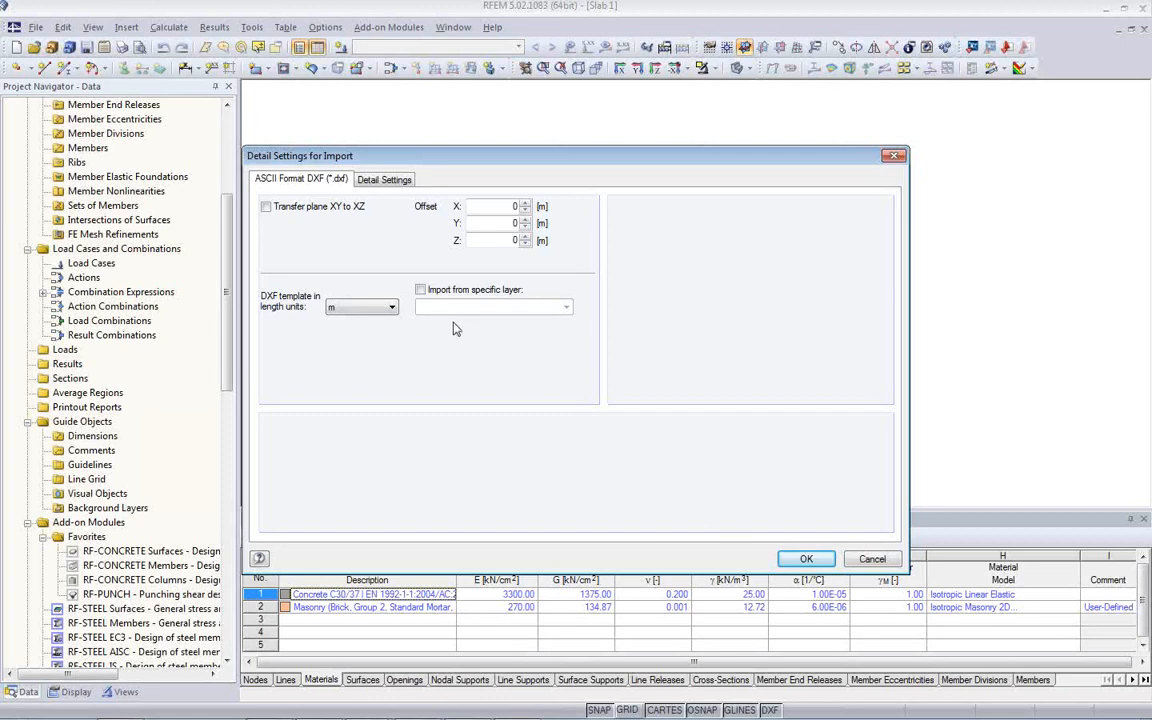
Accept the DXF import settings with metres as the length unit and load the background layer into the model.
{"action": "left_click", "coordinate": [806, 560]}
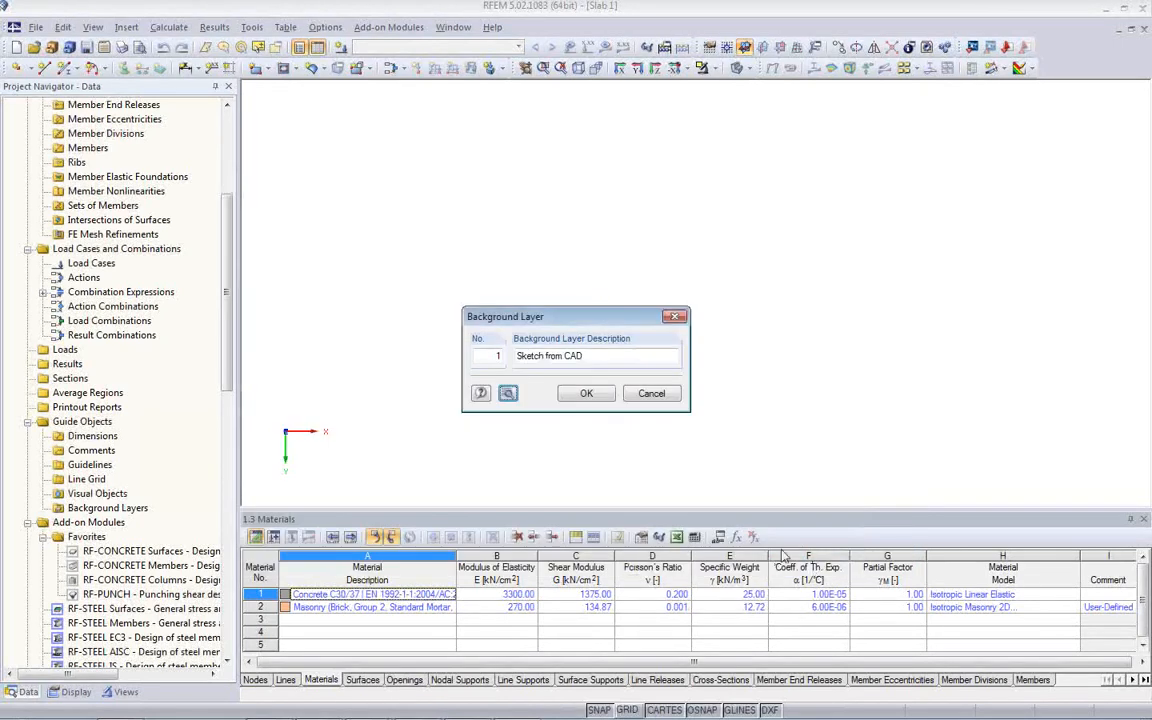
{"action": "left_click", "coordinate": [587, 394]}
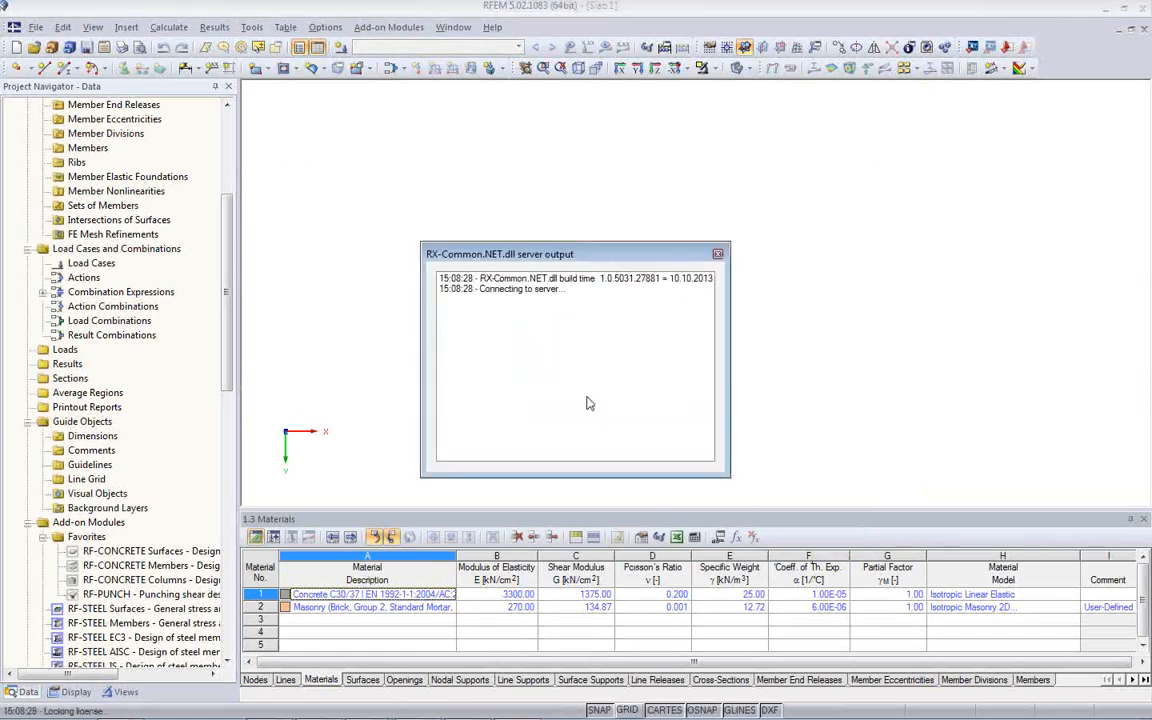
{"action": "mouse_move", "coordinate": [656, 437]}
{"action": "middle_mouse_down"}
{"action": "mouse_move", "coordinate": [568, 289]}
{"action": "mouse_move", "coordinate": [579, 371]}
{"action": "mouse_move", "coordinate": [594, 375]}
{"action": "middle_mouse_up"}
{"action": "scroll", "coordinate": [571, 297], "scroll_direction": "up", "scroll_amount": 1}
{"action": "scroll", "coordinate": [583, 380], "scroll_direction": "up", "scroll_amount": 2}
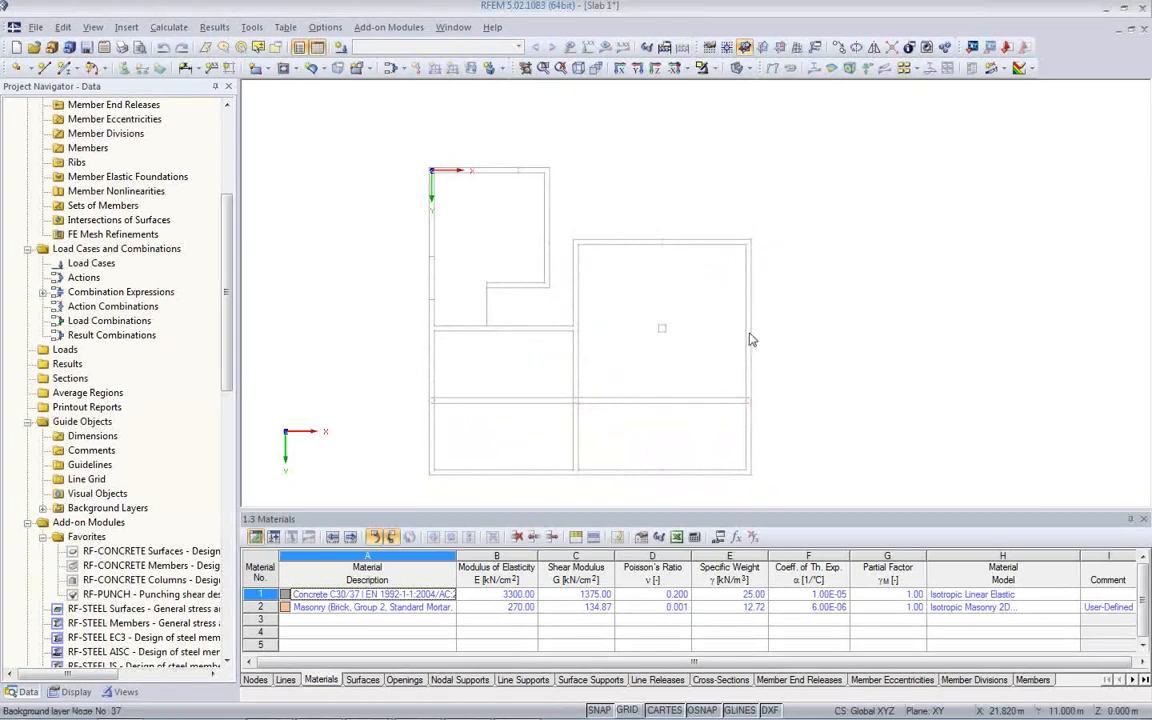
{"action": "scroll", "coordinate": [634, 388], "scroll_direction": "up", "scroll_amount": 1}
{"action": "middle_click_drag", "start_coordinate": [634, 391], "coordinate": [655, 370]}
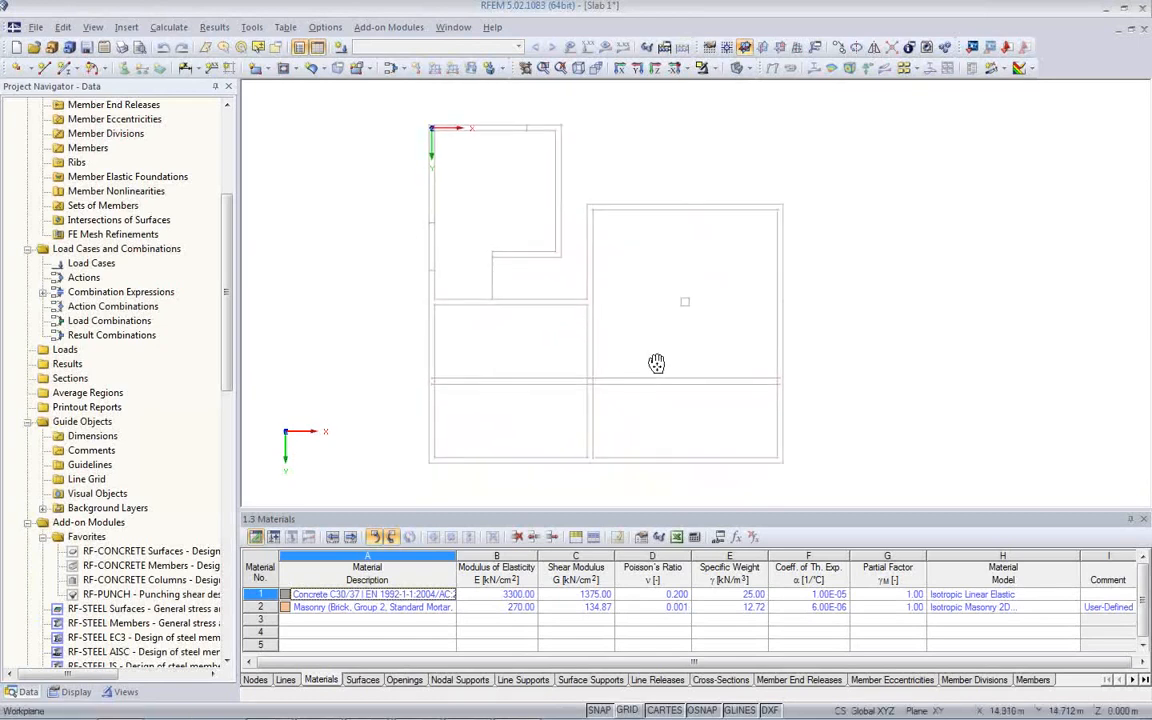
Shrink the materials table to enlarge the drawing area, and examine the imported wall outlines around the lower rooms.
{"action": "left_click_drag", "start_coordinate": [650, 560], "coordinate": [650, 561]}
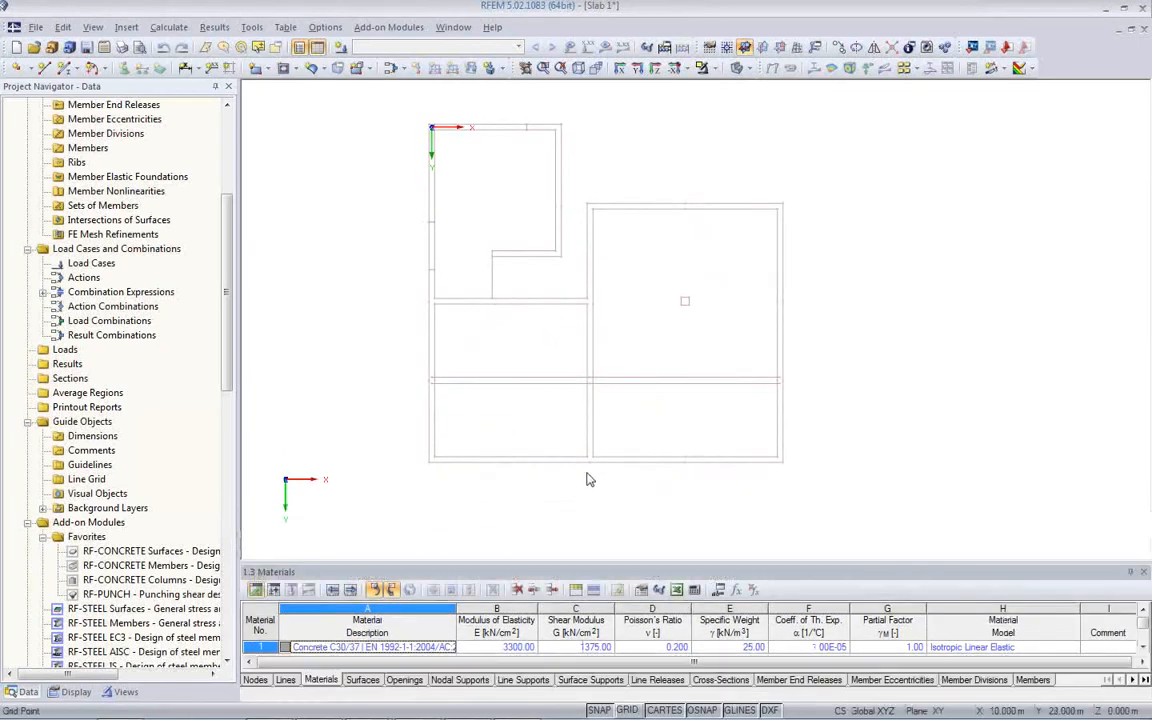
{"action": "scroll", "coordinate": [600, 480], "scroll_direction": "up", "scroll_amount": 2}
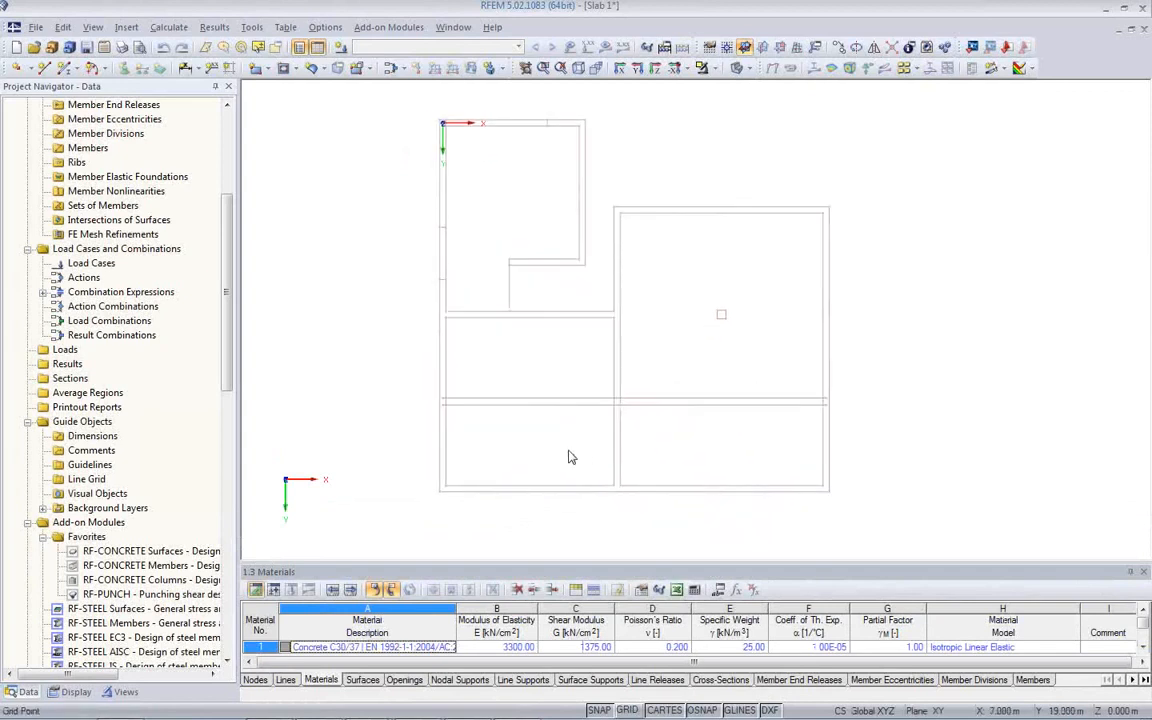
{"action": "scroll", "coordinate": [456, 487], "scroll_direction": "up", "scroll_amount": 2}
{"action": "scroll", "coordinate": [456, 487], "scroll_direction": "up", "scroll_amount": 1}
{"action": "scroll", "coordinate": [450, 475], "scroll_direction": "up", "scroll_amount": 1}
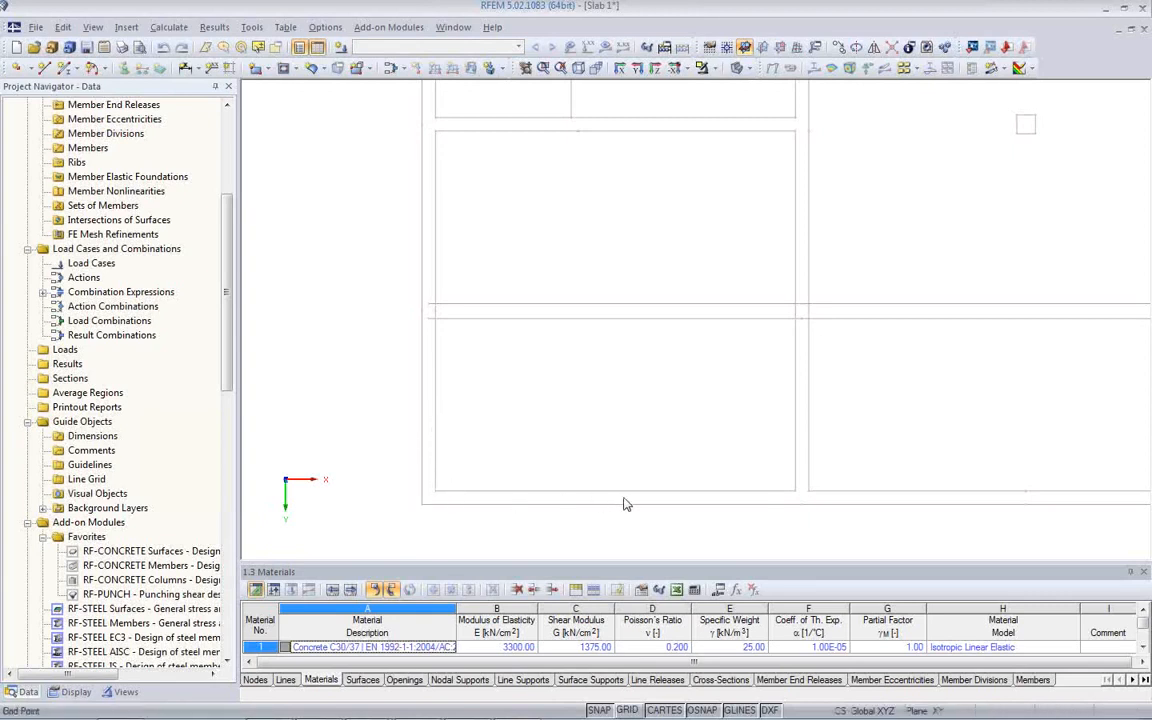
{"action": "scroll", "coordinate": [632, 427], "scroll_direction": "down", "scroll_amount": 3}
{"action": "mouse_move", "coordinate": [682, 427]}
{"action": "middle_mouse_down"}
{"action": "mouse_move", "coordinate": [518, 448]}
{"action": "mouse_move", "coordinate": [543, 404]}
{"action": "middle_mouse_up"}
{"action": "scroll", "coordinate": [518, 448], "scroll_direction": "down", "scroll_amount": 2}
{"action": "scroll", "coordinate": [543, 404], "scroll_direction": "down", "scroll_amount": 1}
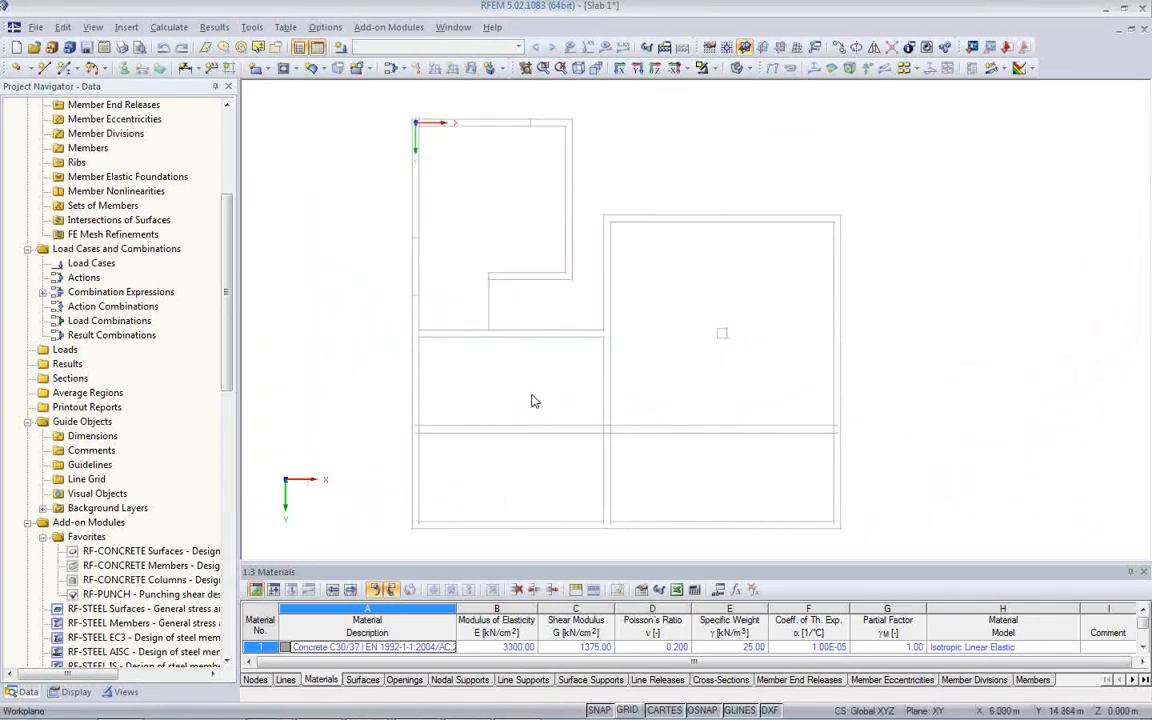
{"action": "middle_click_drag", "start_coordinate": [460, 352], "coordinate": [459, 339]}
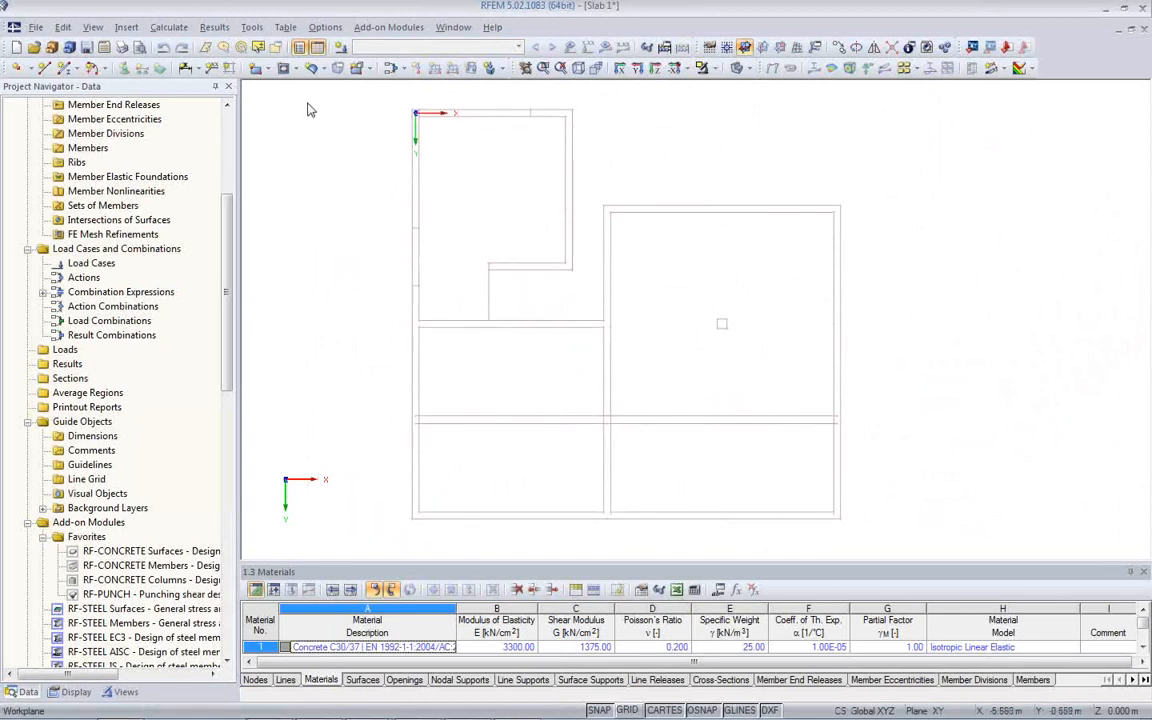
Set up parallel lines offset 0.180 m toward +y with extended gap filling, picking the two lower outer edges of the left exterior wall.
{"action": "left_click", "coordinate": [251, 27]}
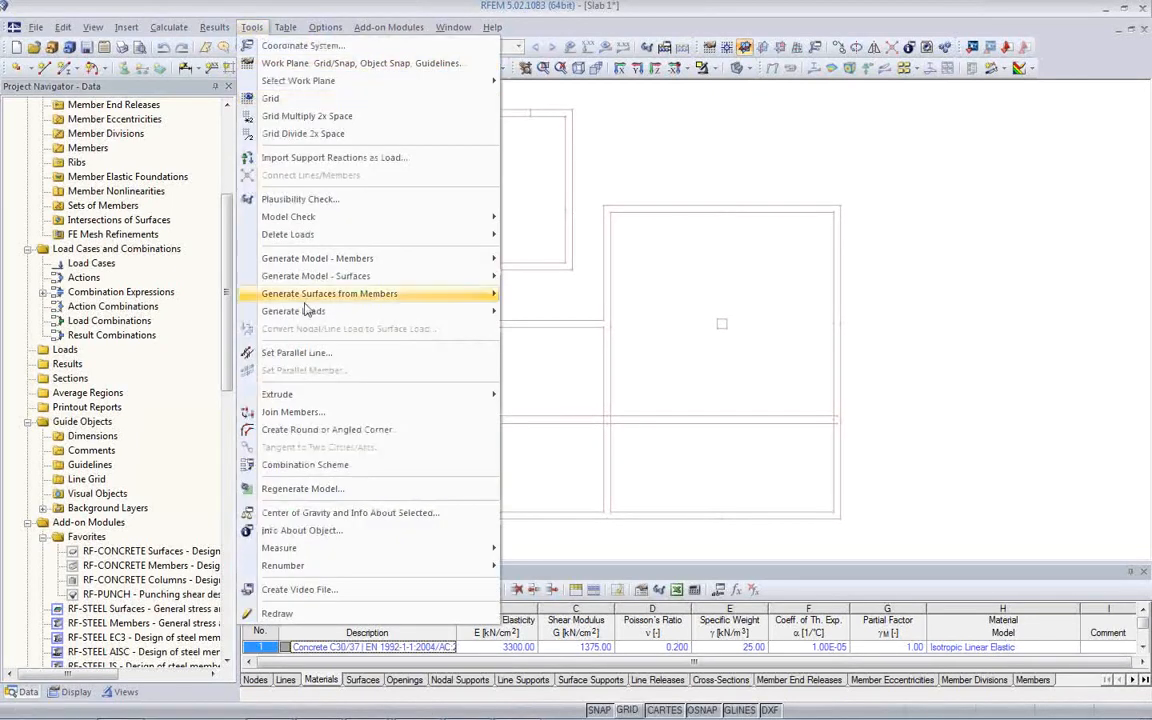
{"action": "left_click", "coordinate": [300, 353]}
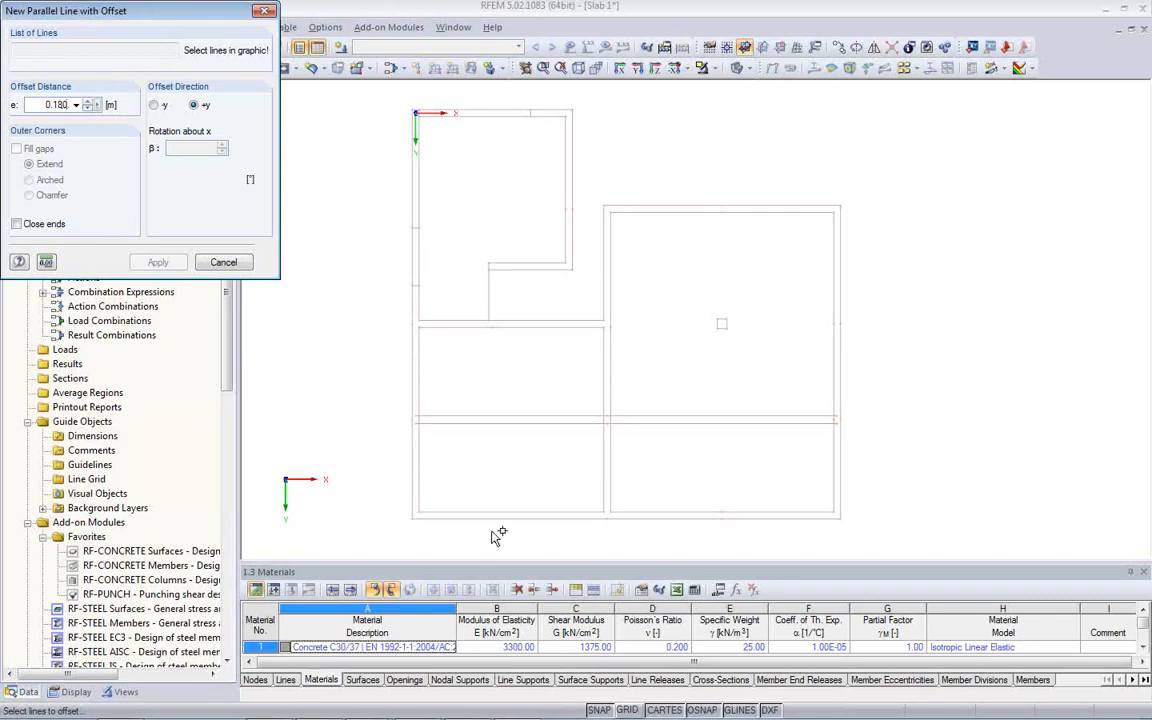
{"action": "left_click", "coordinate": [411, 496]}
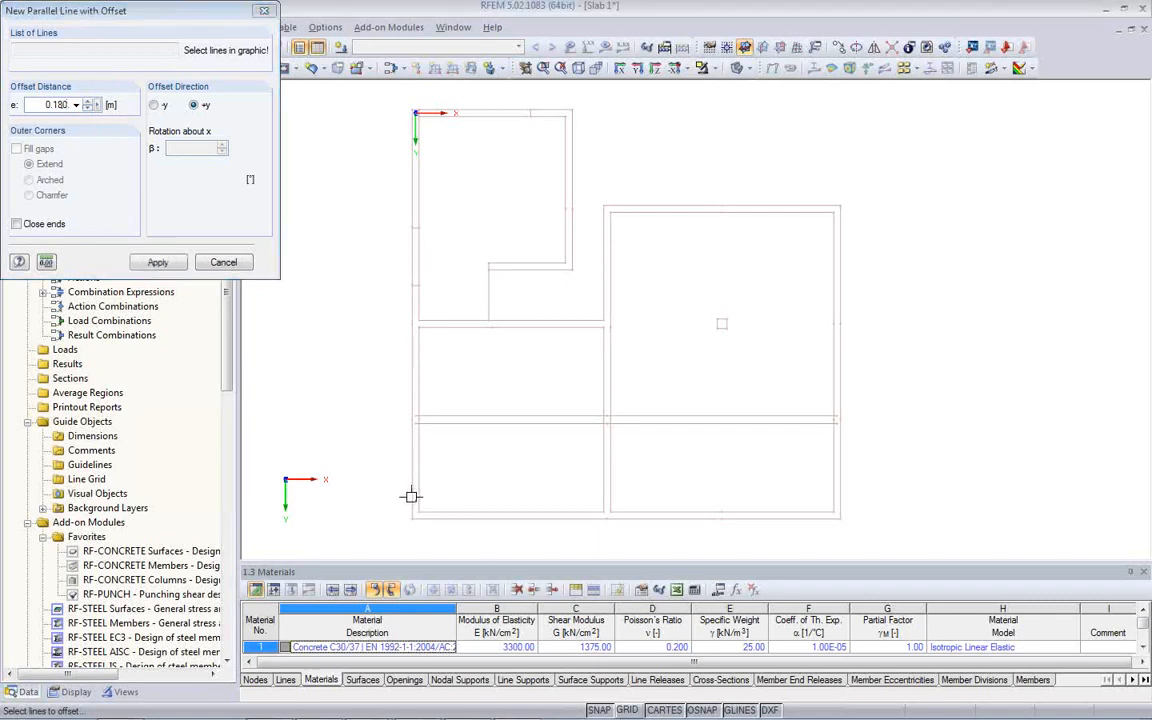
{"action": "scroll", "coordinate": [421, 484], "scroll_direction": "up", "scroll_amount": 3}
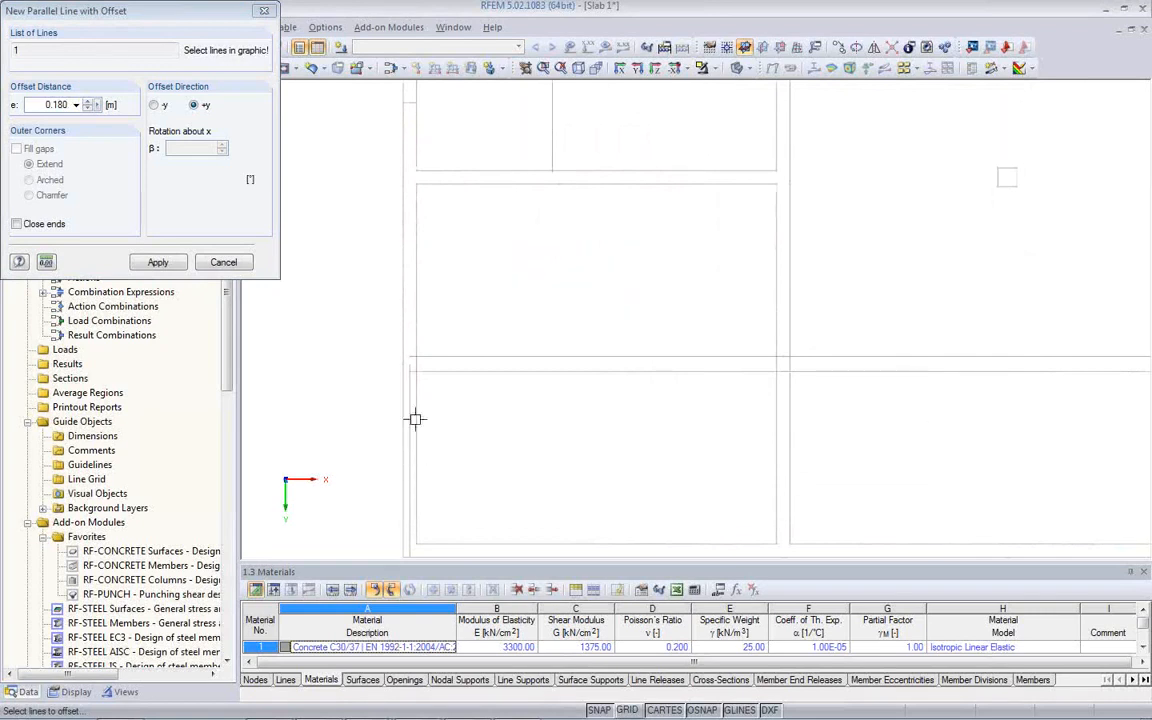
{"action": "scroll", "coordinate": [466, 415], "scroll_direction": "down", "scroll_amount": 2}
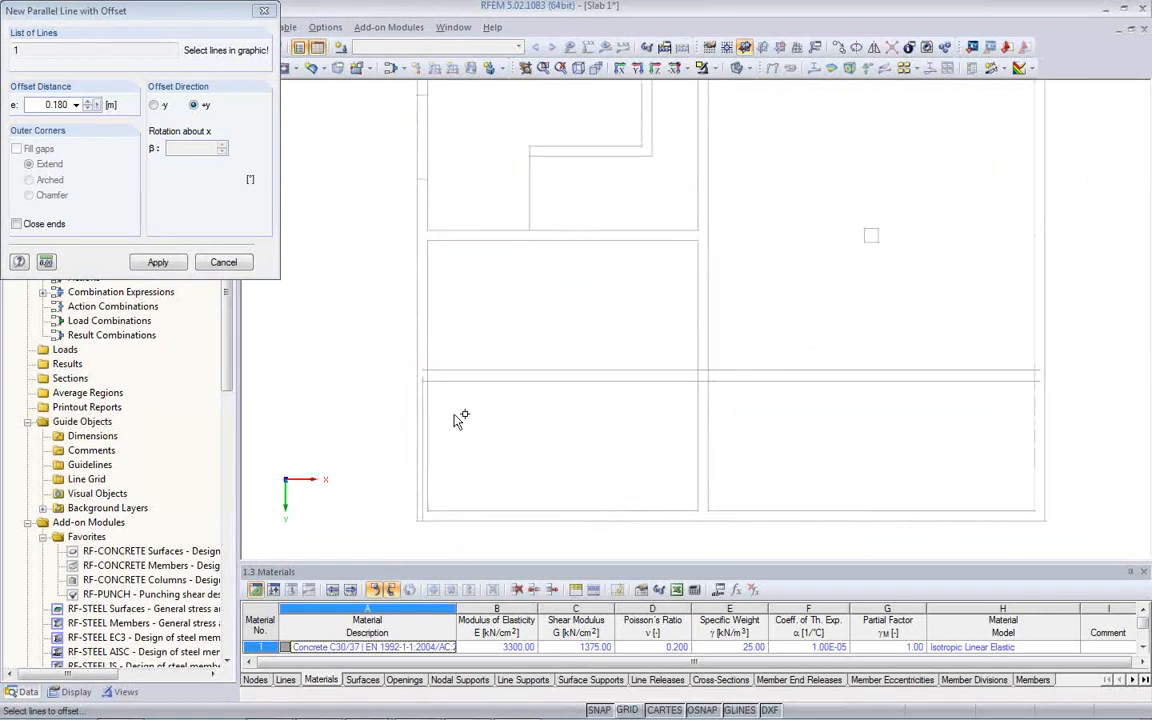
{"action": "left_click", "coordinate": [419, 331]}
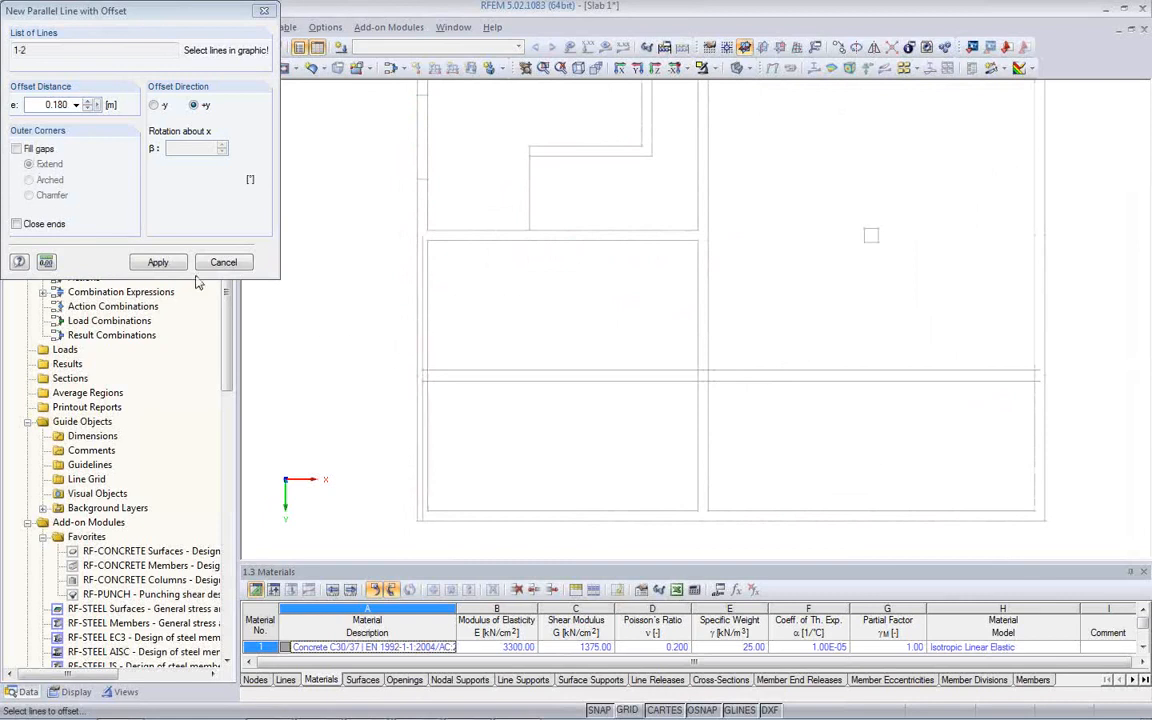
{"action": "left_click", "coordinate": [16, 148]}
Add the upper segments of the left exterior wall and the first outer segment of the upper room's top wall to the offset selection.
{"action": "middle_click_drag", "start_coordinate": [481, 278], "coordinate": [486, 459]}
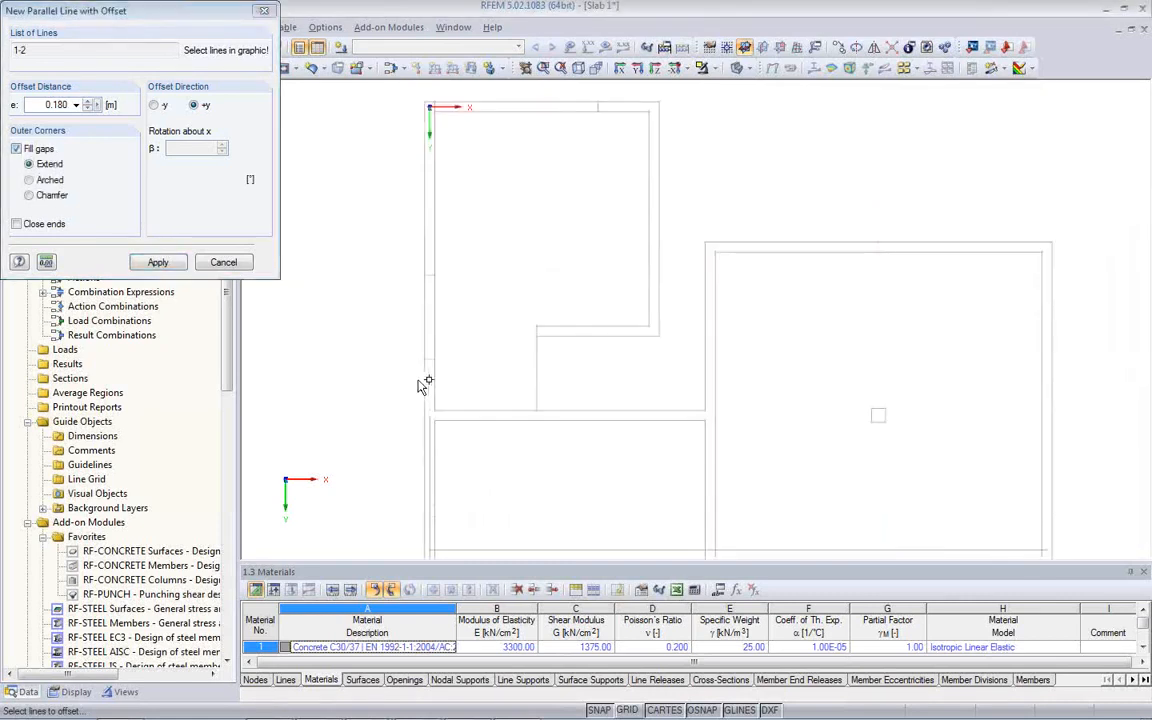
{"action": "left_click", "coordinate": [426, 295]}
{"action": "left_click", "coordinate": [425, 252]}
{"action": "scroll", "coordinate": [475, 108], "scroll_direction": "up", "scroll_amount": 1}
{"action": "middle_click_drag", "start_coordinate": [430, 168], "coordinate": [537, 360]}
{"action": "scroll", "coordinate": [508, 286], "scroll_direction": "up", "scroll_amount": 2}
{"action": "scroll", "coordinate": [510, 290], "scroll_direction": "up", "scroll_amount": 1}
{"action": "left_click", "coordinate": [506, 251]}
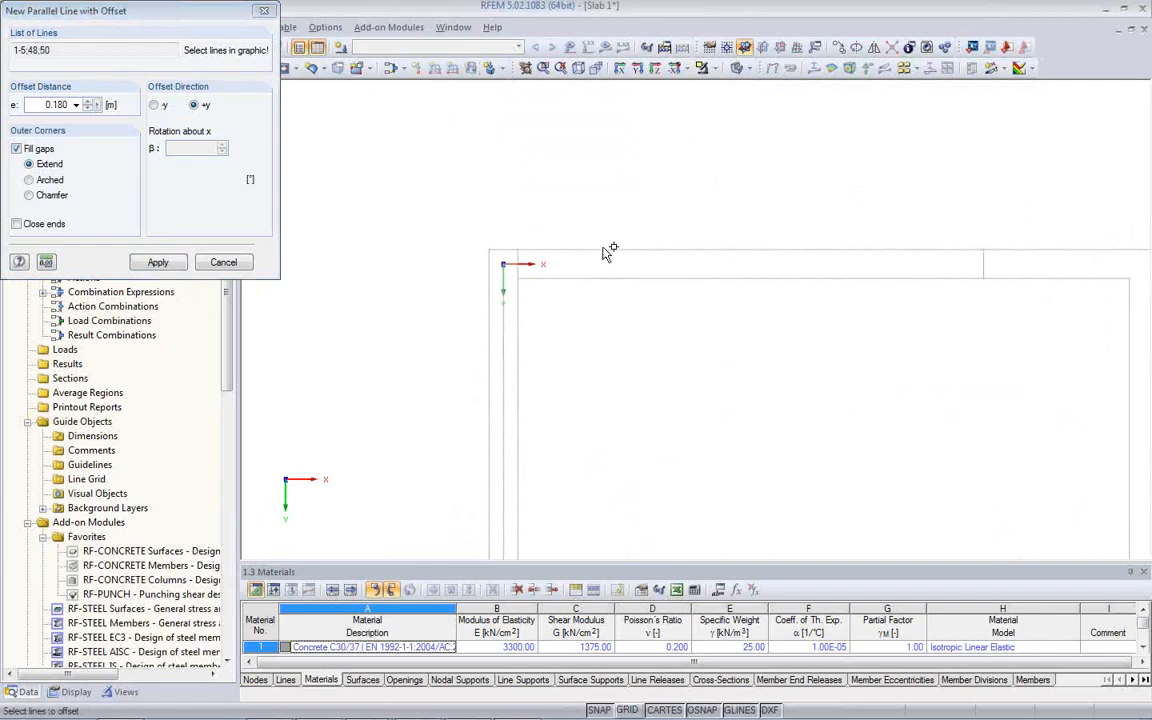
Add the rest of the upper room's top wall, its right wall and the short stepped wall beneath it to the offset selection.
{"action": "middle_click_drag", "start_coordinate": [896, 300], "coordinate": [488, 303]}
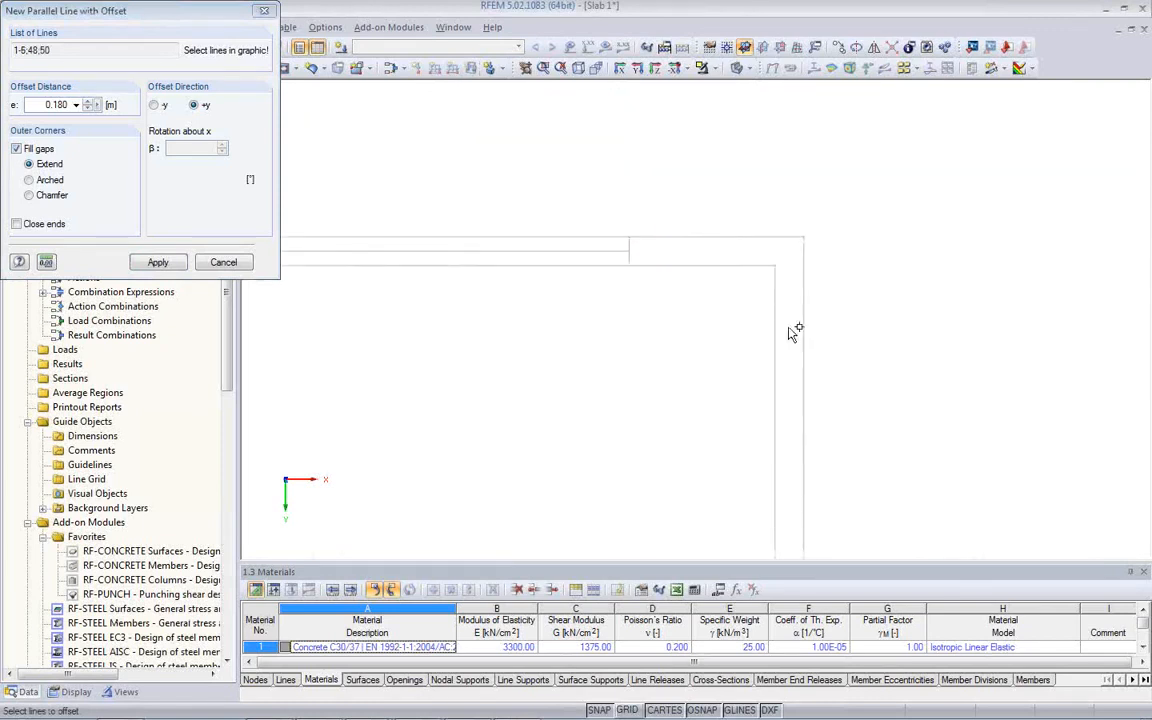
{"action": "left_click", "coordinate": [803, 378]}
{"action": "scroll", "coordinate": [625, 260], "scroll_direction": "down", "scroll_amount": 2}
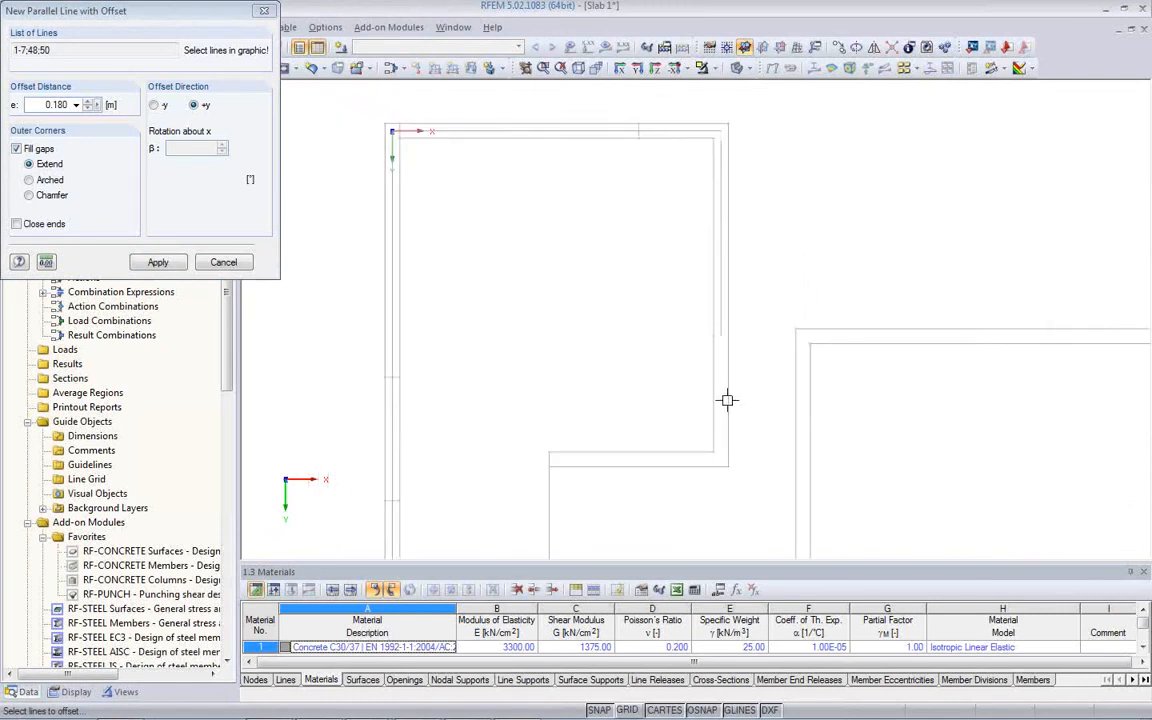
{"action": "left_click", "coordinate": [728, 399]}
{"action": "middle_click_drag", "start_coordinate": [630, 489], "coordinate": [661, 288]}
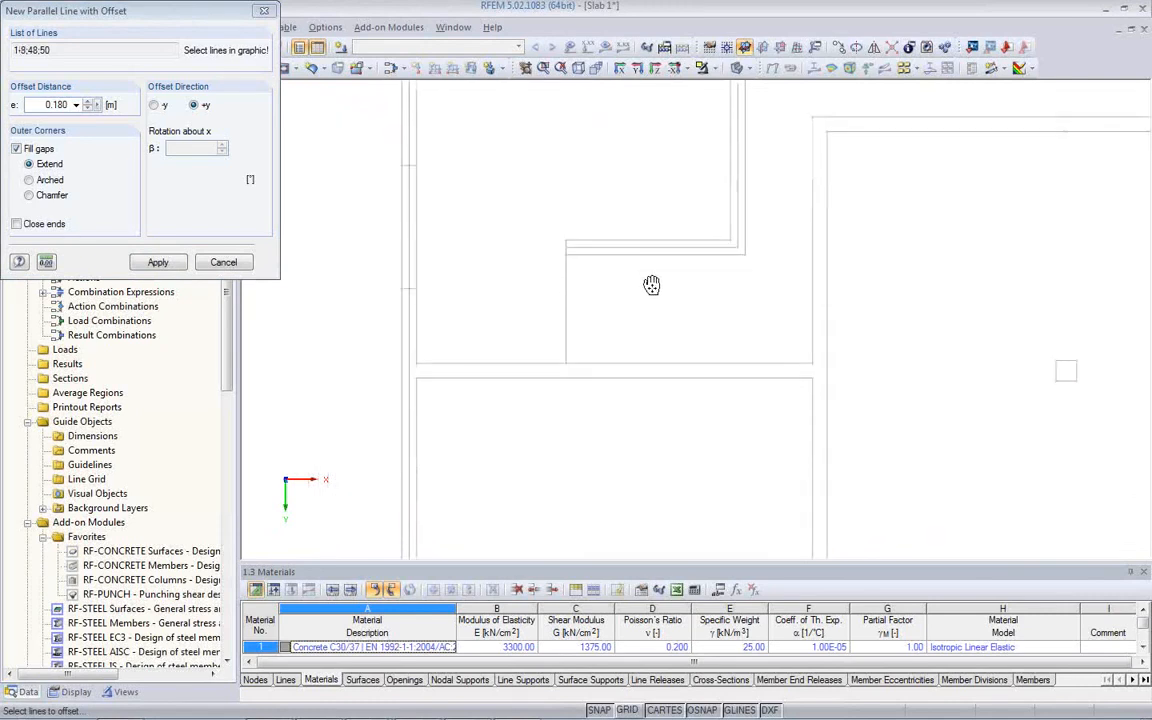
Add the horizontal wall below the upper room, the large room's left wall and the first segment of its top wall to the offset selection.
{"action": "left_click", "coordinate": [546, 374]}
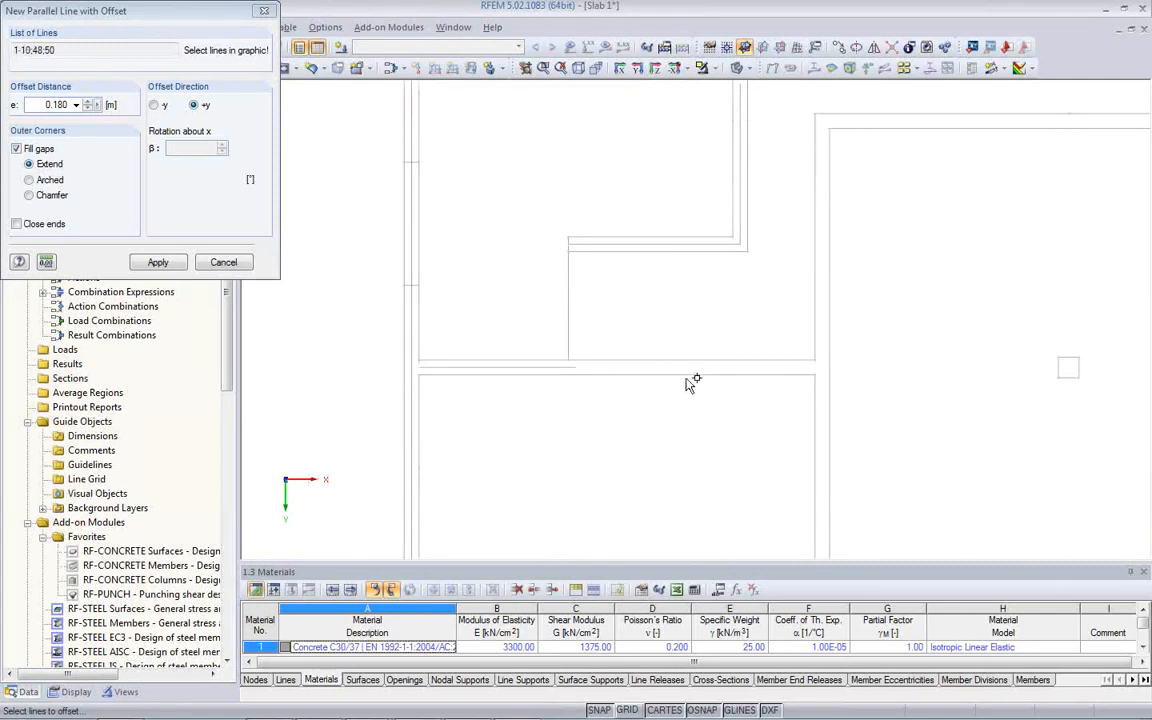
{"action": "left_click", "coordinate": [832, 330]}
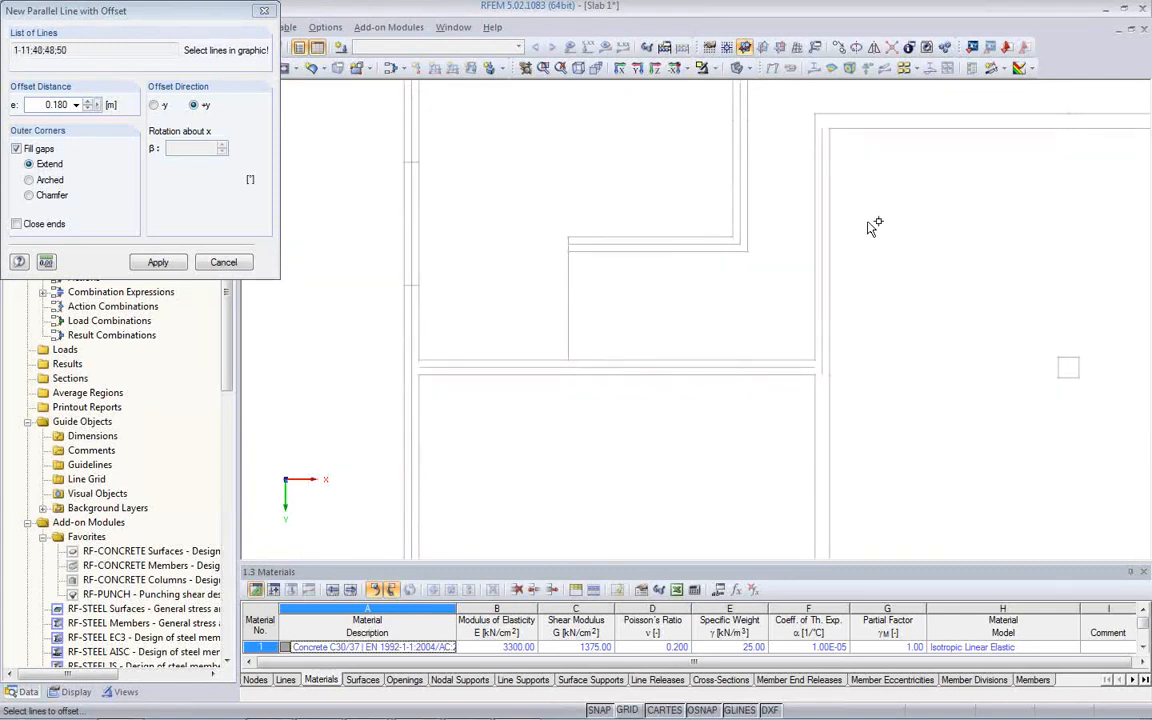
{"action": "left_click", "coordinate": [857, 115]}
{"action": "middle_click_drag", "start_coordinate": [918, 172], "coordinate": [535, 334]}
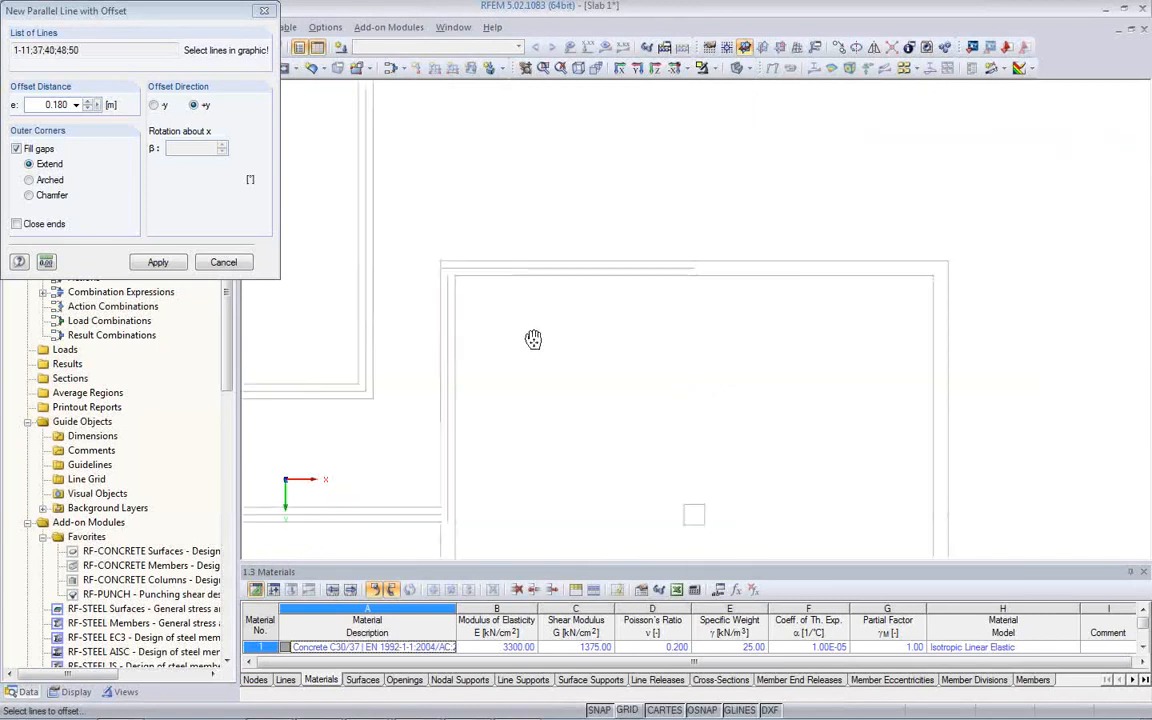
Add the remaining top edge of the large room and all outer segments of the right exterior wall to the offset selection.
{"action": "left_click", "coordinate": [752, 261]}
{"action": "left_click", "coordinate": [951, 329]}
{"action": "middle_click_drag", "start_coordinate": [804, 408], "coordinate": [779, 184]}
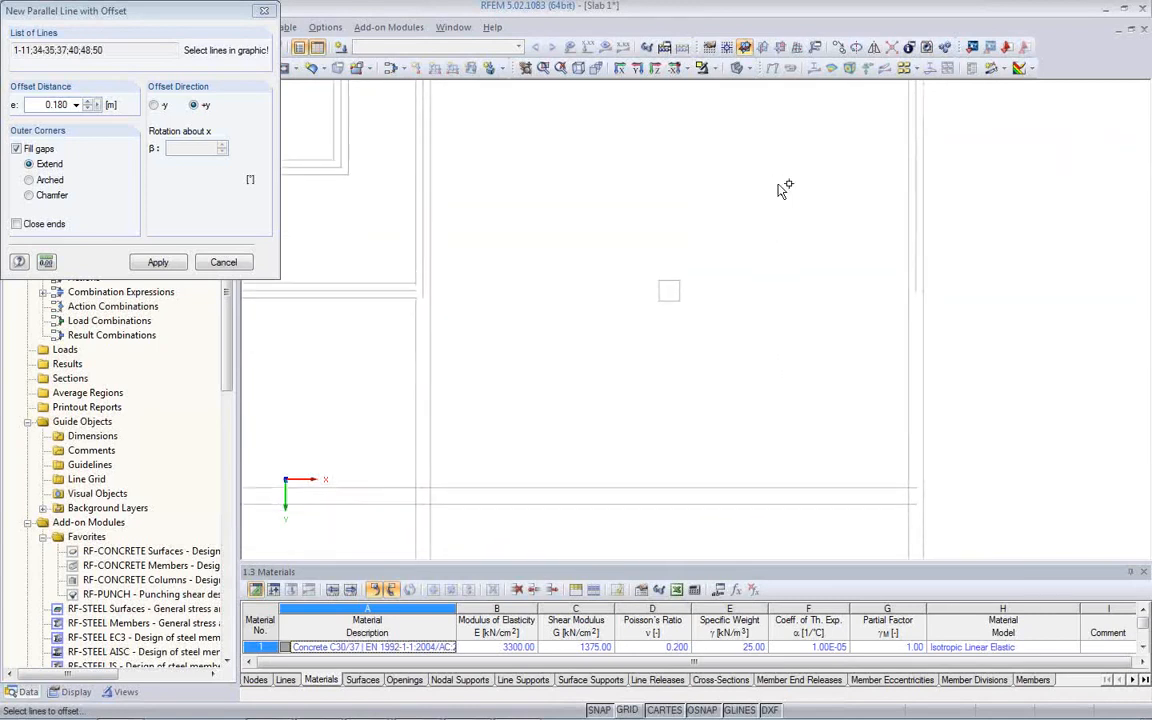
{"action": "left_click", "coordinate": [921, 388]}
{"action": "mouse_move", "coordinate": [795, 393]}
{"action": "middle_mouse_down"}
{"action": "mouse_move", "coordinate": [776, 344]}
{"action": "mouse_move", "coordinate": [757, 186]}
{"action": "middle_mouse_up"}
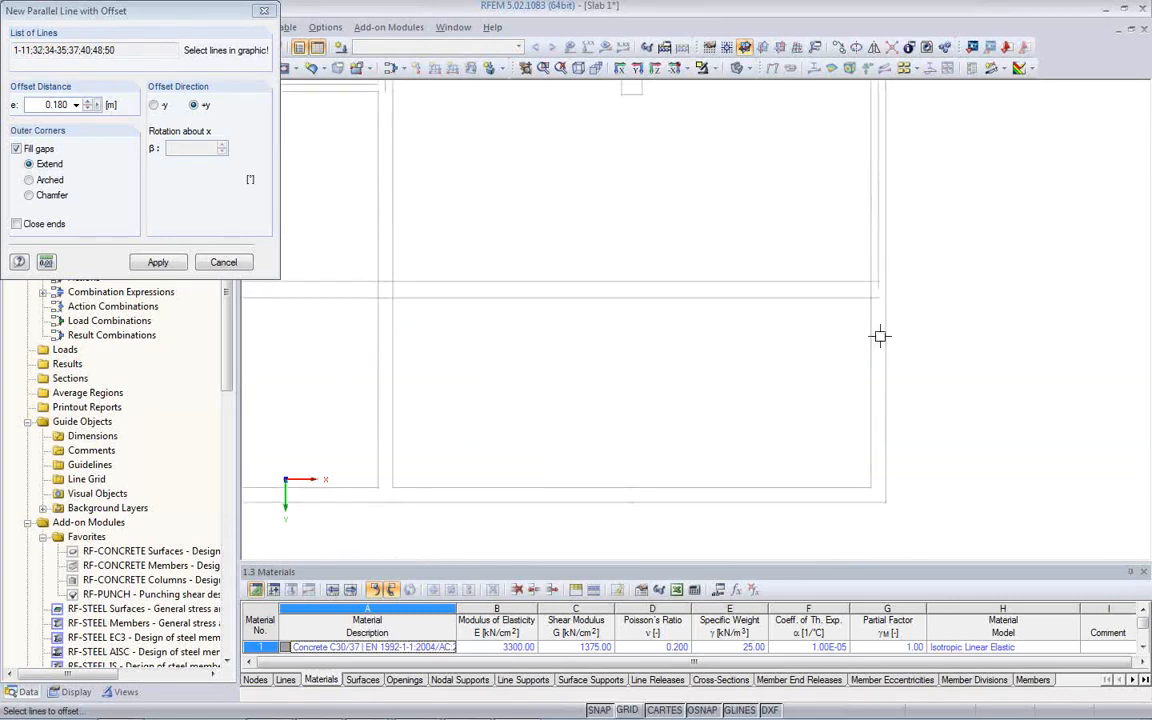
{"action": "left_click", "coordinate": [886, 394]}
Add the outer edge segments of the bottom exterior wall beneath both lower rooms to the offset selection.
{"action": "left_click", "coordinate": [792, 501]}
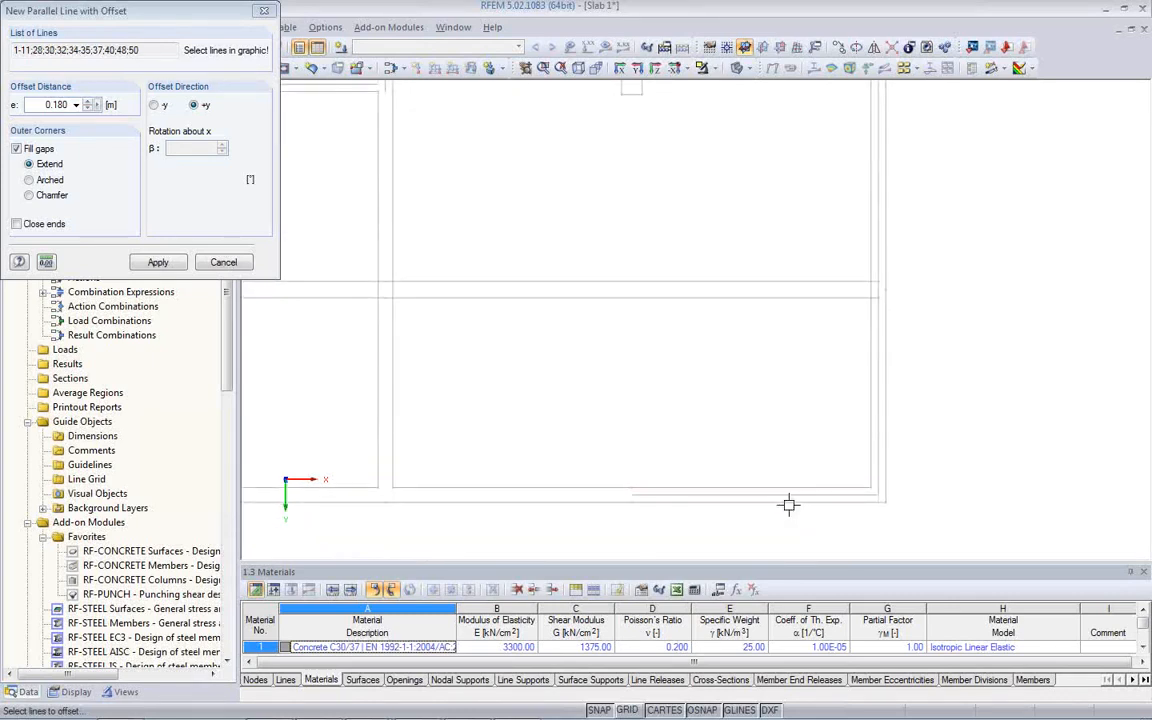
{"action": "middle_click_drag", "start_coordinate": [663, 442], "coordinate": [905, 470]}
{"action": "left_click", "coordinate": [807, 492]}
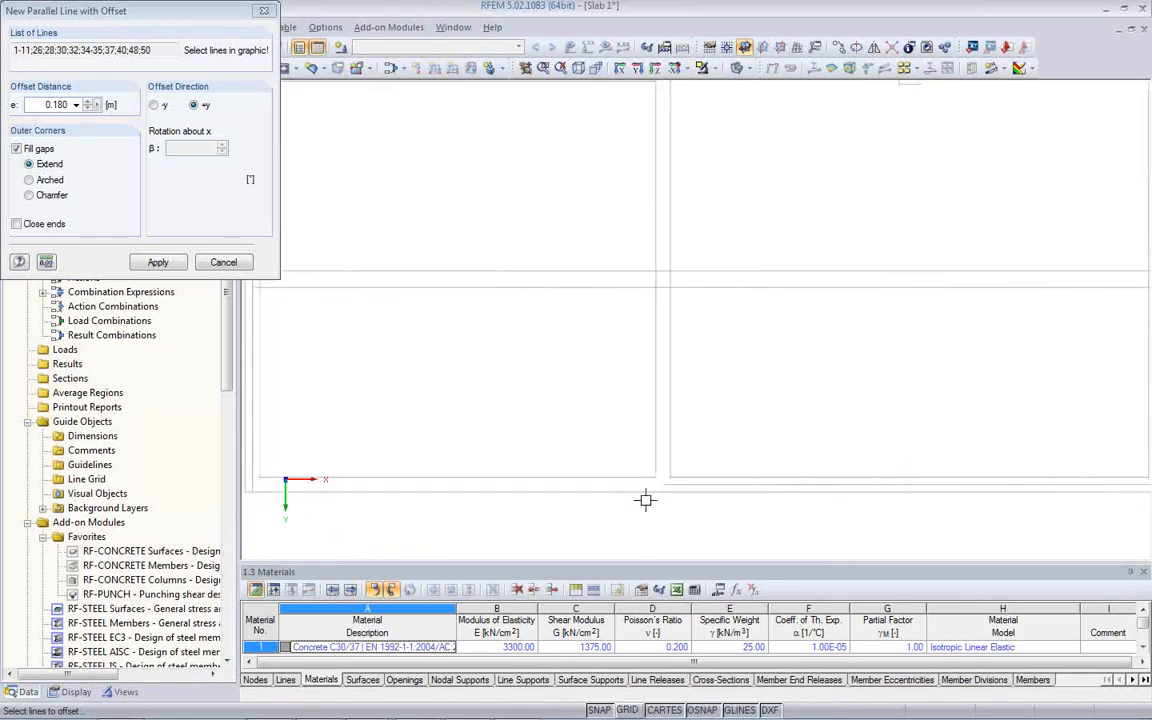
{"action": "left_click", "coordinate": [547, 490]}
{"action": "middle_click_drag", "start_coordinate": [504, 432], "coordinate": [674, 453]}
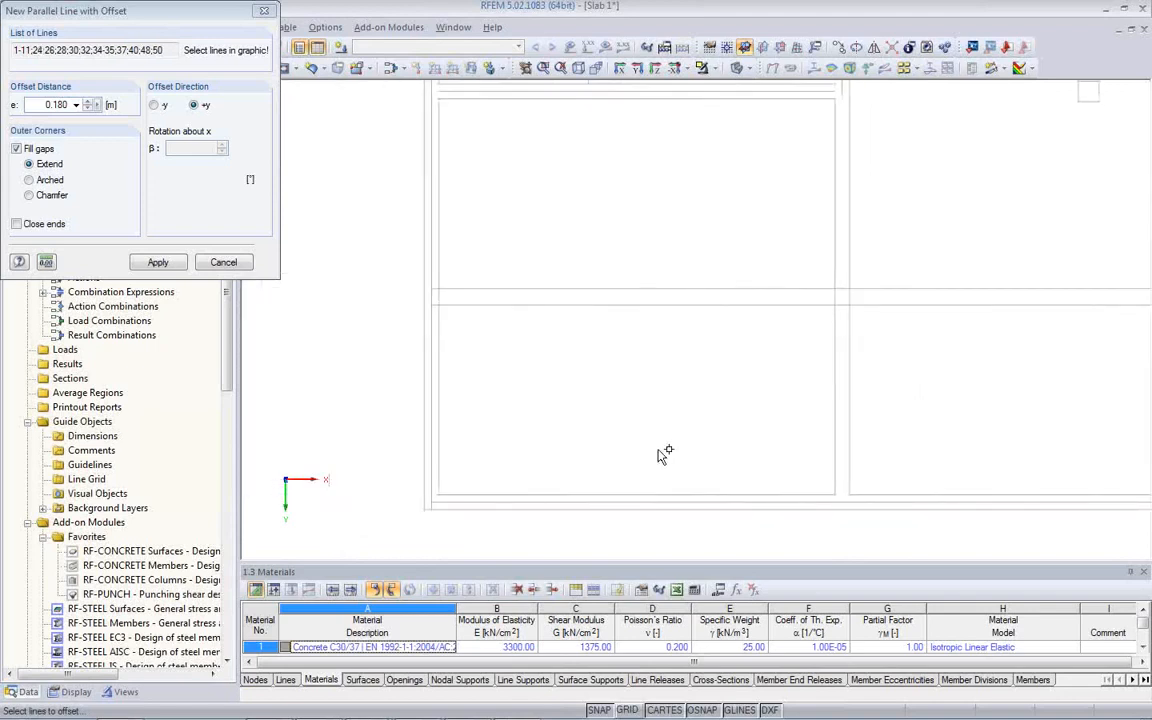
Add the upper edge of the long horizontal interior wall and the remaining interior wall edges to the selection, and generate the offset lines.
{"action": "left_click", "coordinate": [578, 309]}
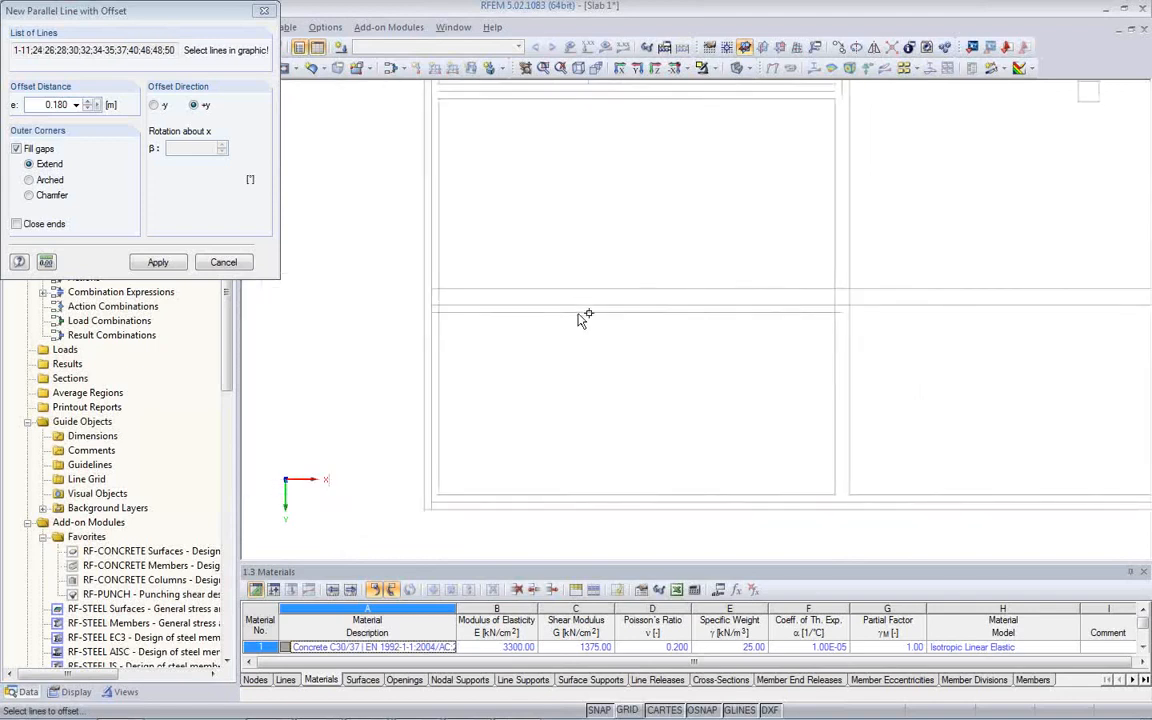
{"action": "left_click", "coordinate": [579, 307]}
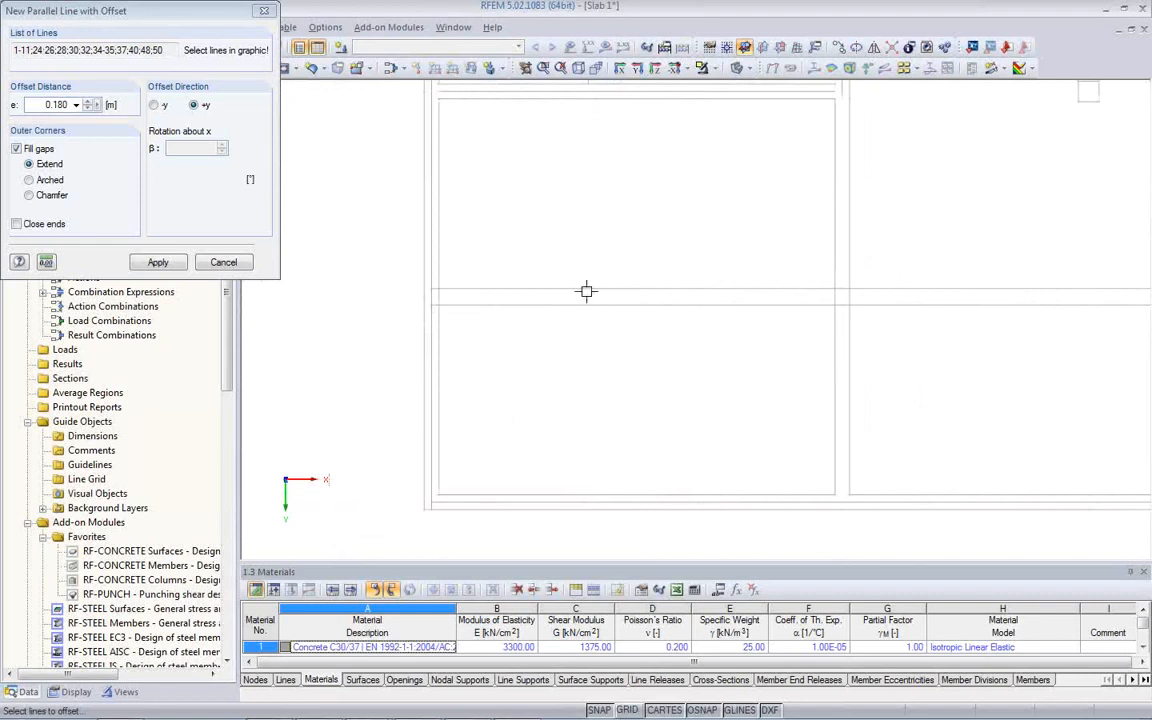
{"action": "left_click", "coordinate": [586, 289]}
{"action": "left_click", "coordinate": [890, 289]}
{"action": "middle_click_drag", "start_coordinate": [990, 366], "coordinate": [687, 403]}
{"action": "scroll", "coordinate": [634, 420], "scroll_direction": "down", "scroll_amount": 1}
{"action": "scroll", "coordinate": [634, 420], "scroll_direction": "down", "scroll_amount": 2}
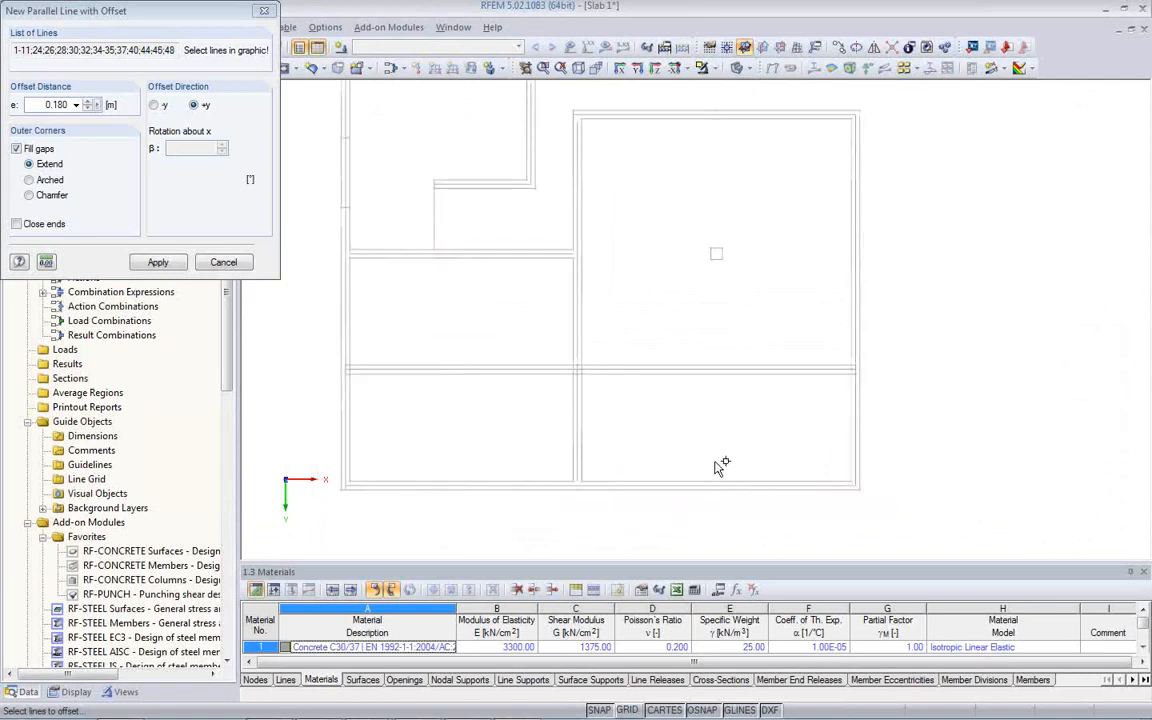
{"action": "middle_click_drag", "start_coordinate": [625, 365], "coordinate": [676, 424]}
{"action": "scroll", "coordinate": [639, 396], "scroll_direction": "down", "scroll_amount": 1}
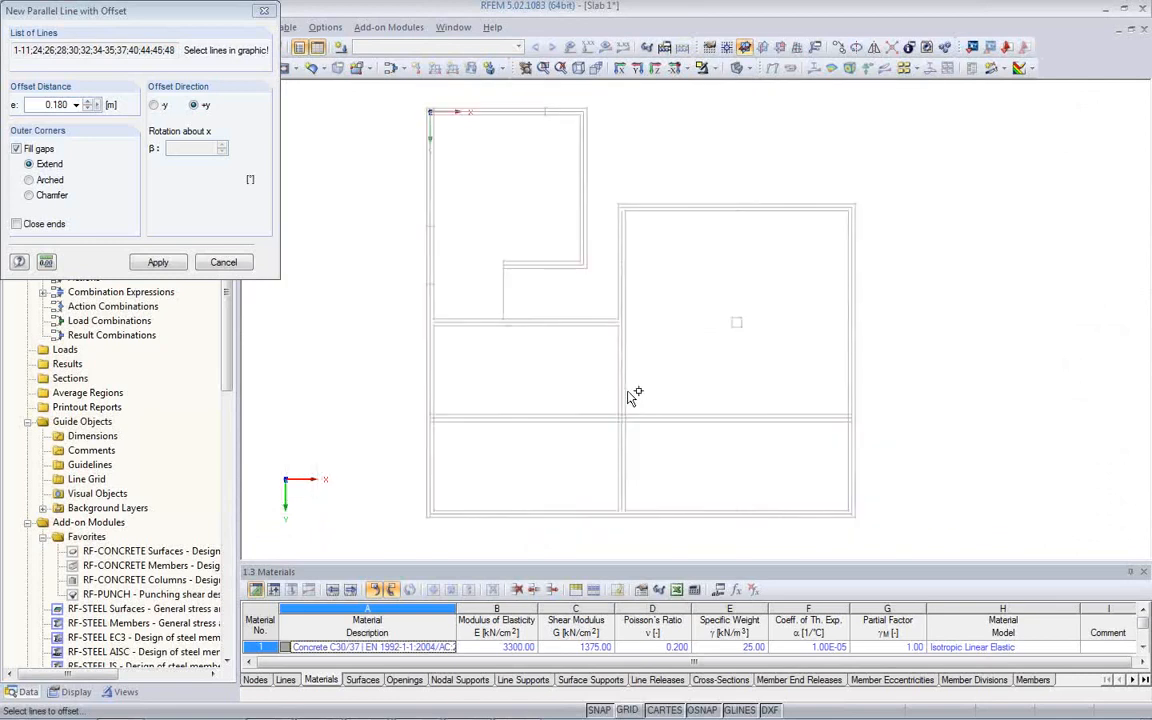
{"action": "left_click", "coordinate": [158, 262]}
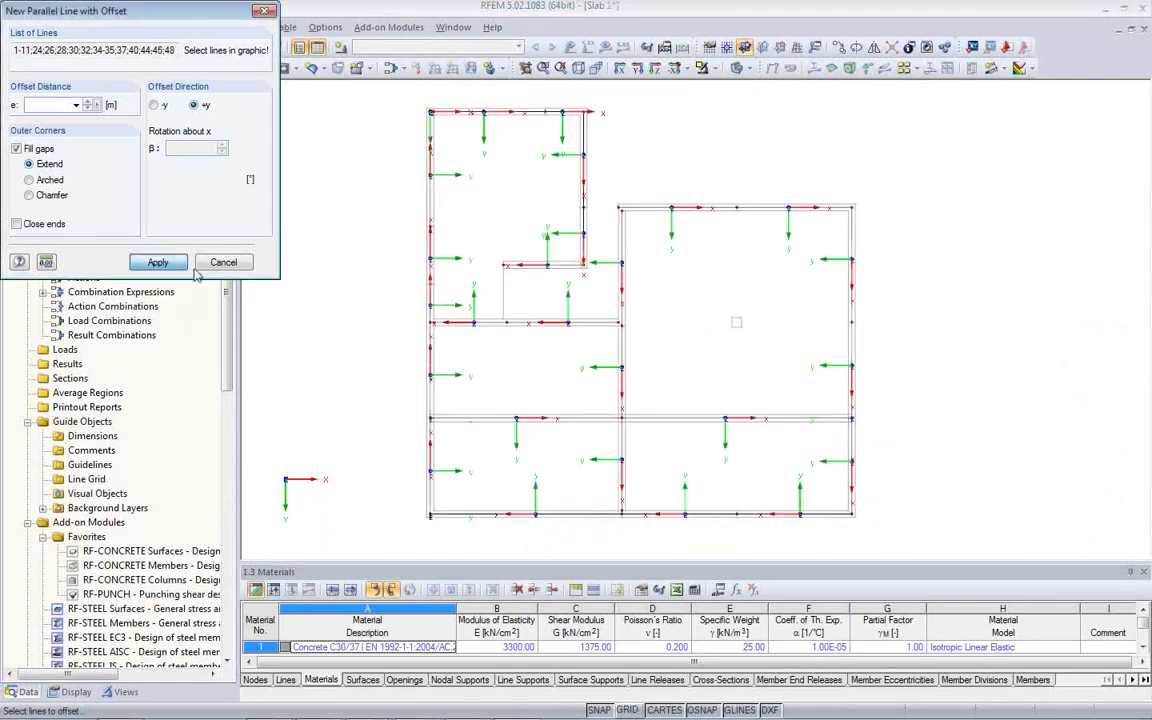
{"action": "left_click", "coordinate": [223, 262]}
Examine the generated centre lines and their end nodes around the interior wall junctions and the open side of the stepped wall.
{"action": "scroll", "coordinate": [496, 362], "scroll_direction": "up", "scroll_amount": 1}
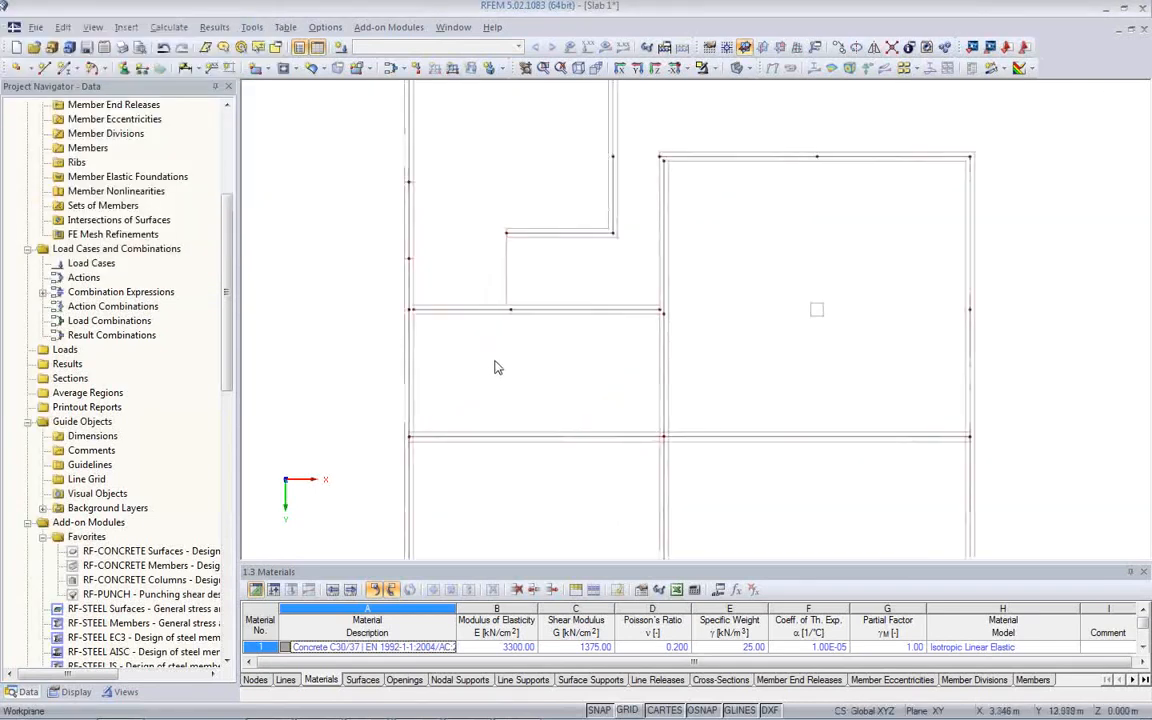
{"action": "middle_click_drag", "start_coordinate": [586, 399], "coordinate": [568, 331]}
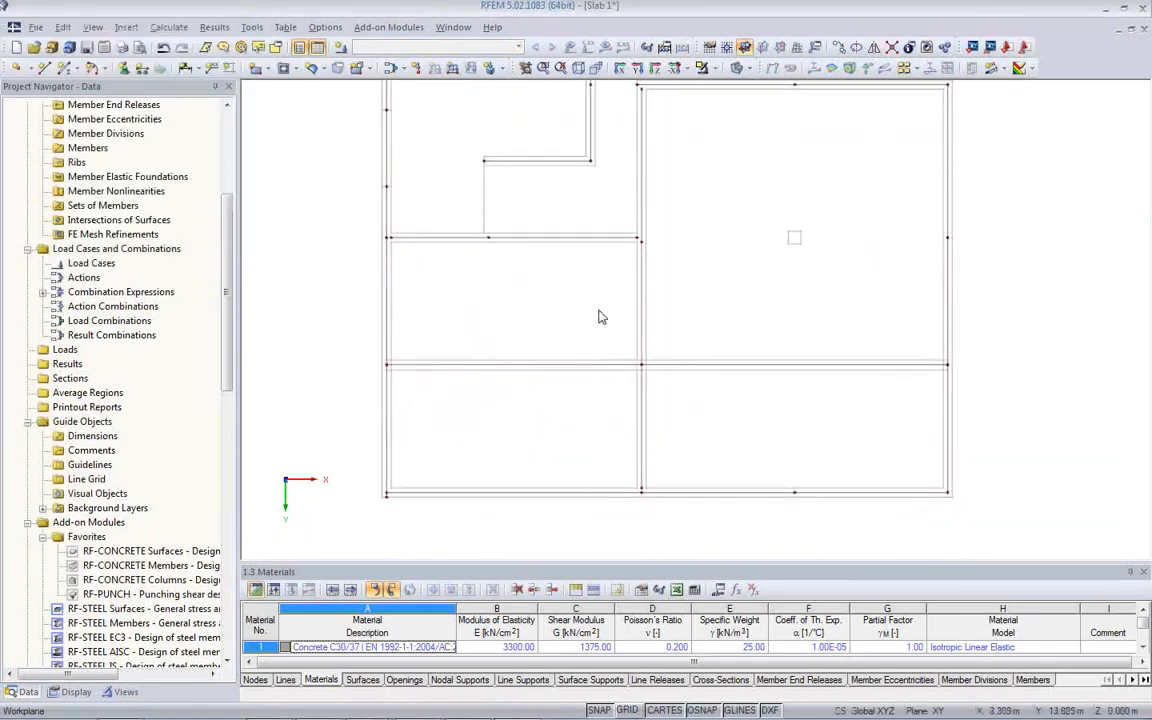
{"action": "scroll", "coordinate": [620, 291], "scroll_direction": "up", "scroll_amount": 1}
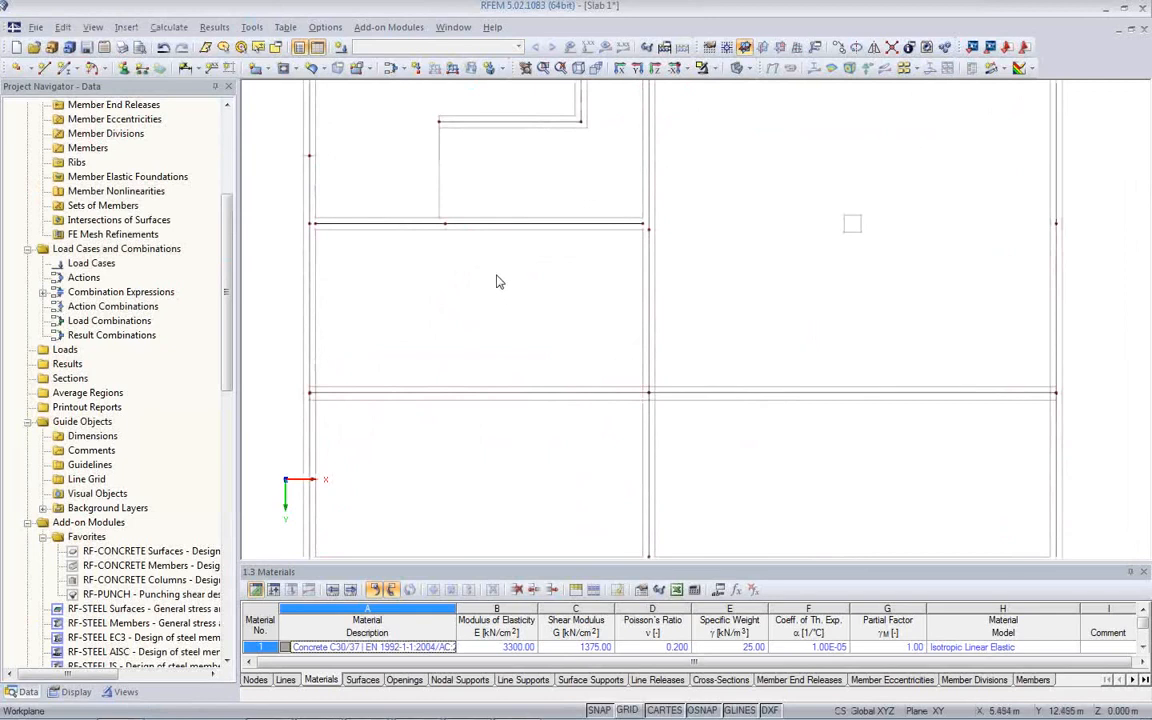
{"action": "middle_click_drag", "start_coordinate": [512, 268], "coordinate": [620, 450]}
{"action": "scroll", "coordinate": [563, 332], "scroll_direction": "up", "scroll_amount": 4}
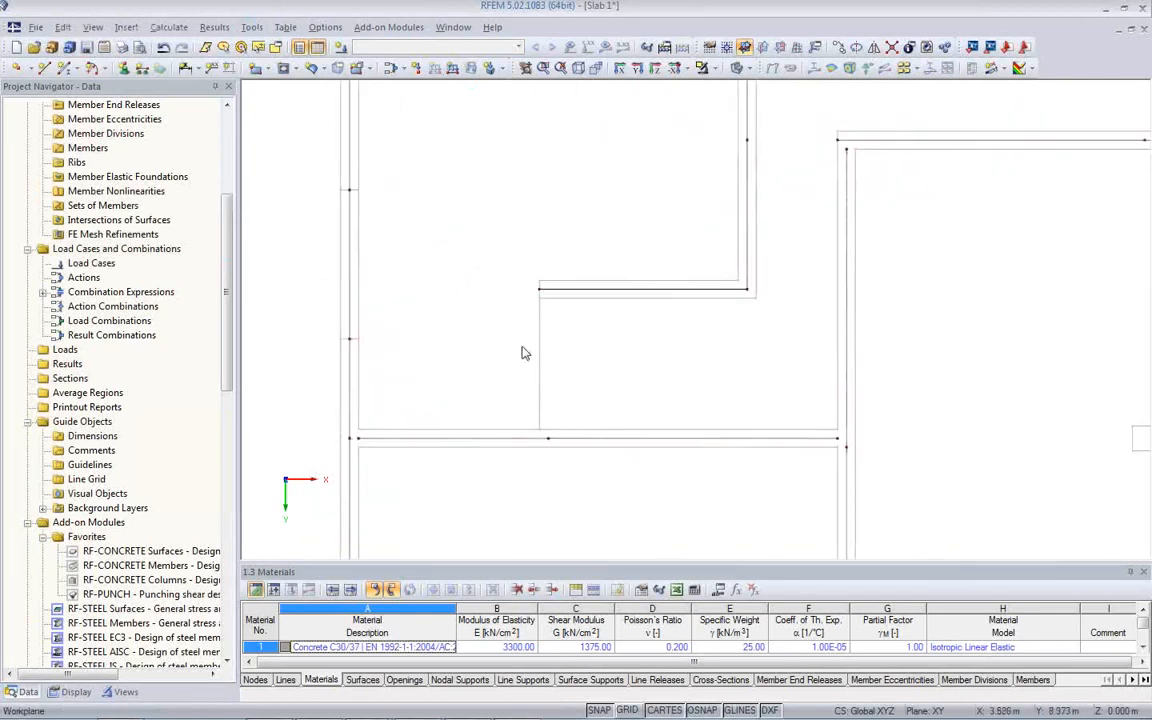
{"action": "middle_click_drag", "start_coordinate": [558, 326], "coordinate": [561, 276]}
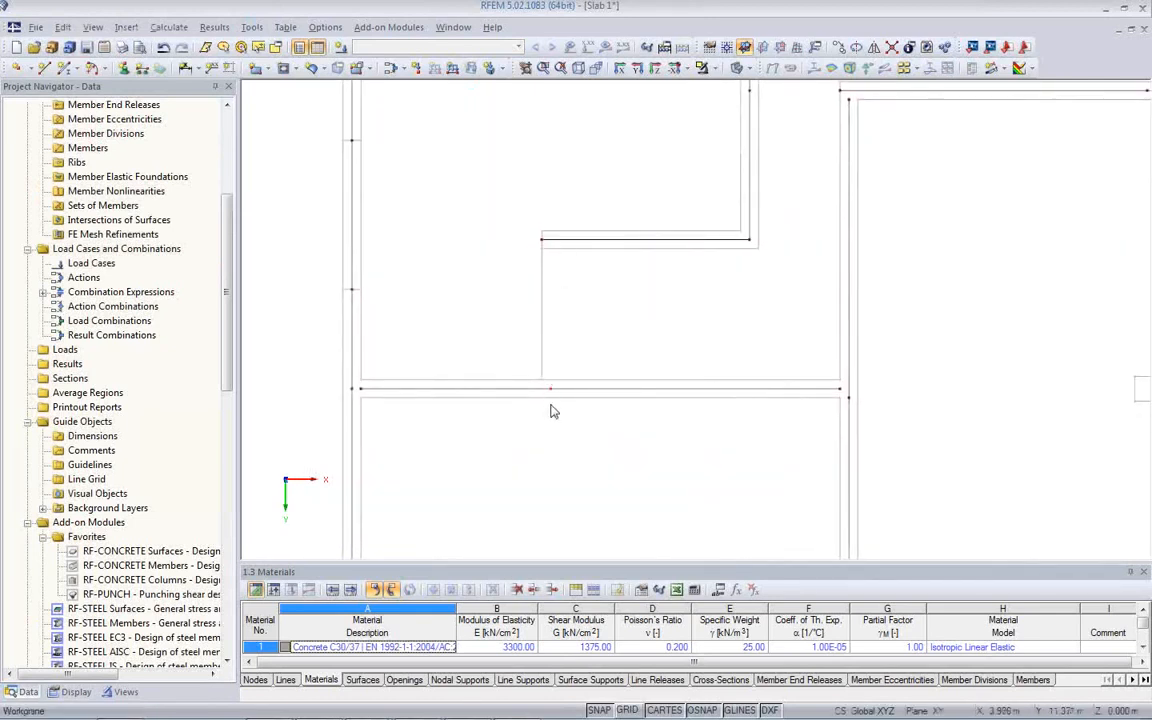
{"action": "scroll", "coordinate": [573, 340], "scroll_direction": "up", "scroll_amount": 1}
{"action": "middle_click_drag", "start_coordinate": [573, 342], "coordinate": [543, 302]}
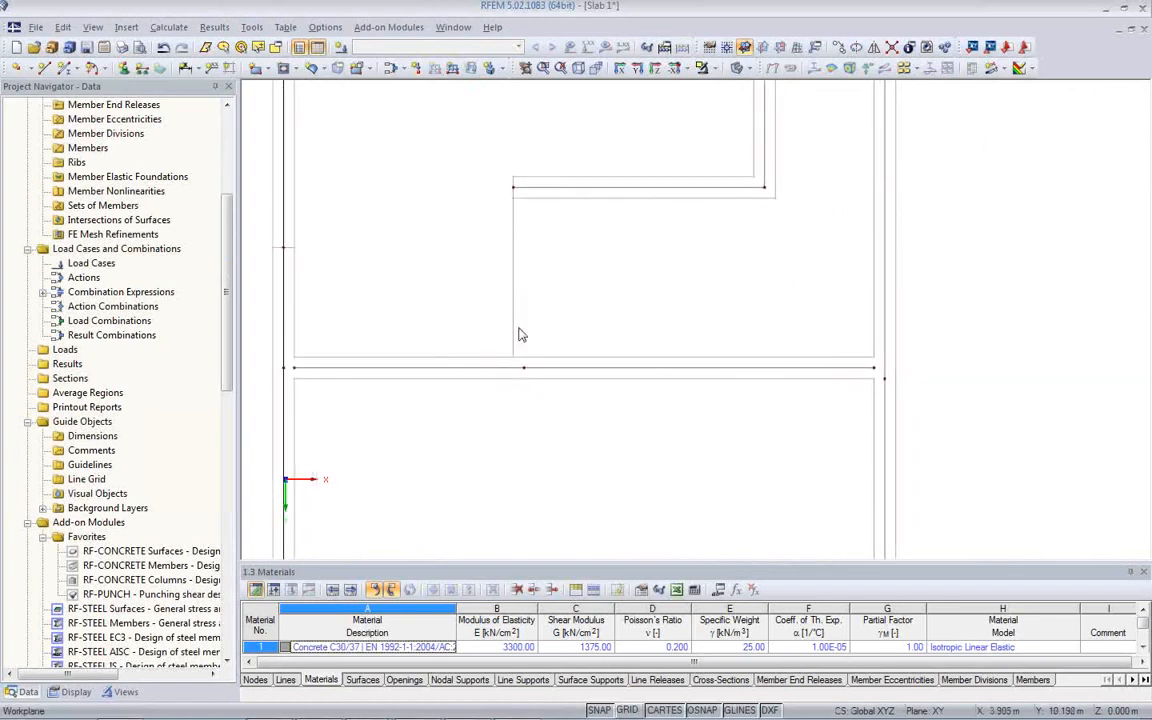
Draw a vertical line from the stepped wall's free end down to the centre line of the horizontal interior wall.
{"action": "left_click", "coordinate": [44, 67]}
{"action": "left_click", "coordinate": [513, 197]}
{"action": "scroll", "coordinate": [517, 397], "scroll_direction": "up", "scroll_amount": 2}
{"action": "scroll", "coordinate": [517, 396], "scroll_direction": "up", "scroll_amount": 2}
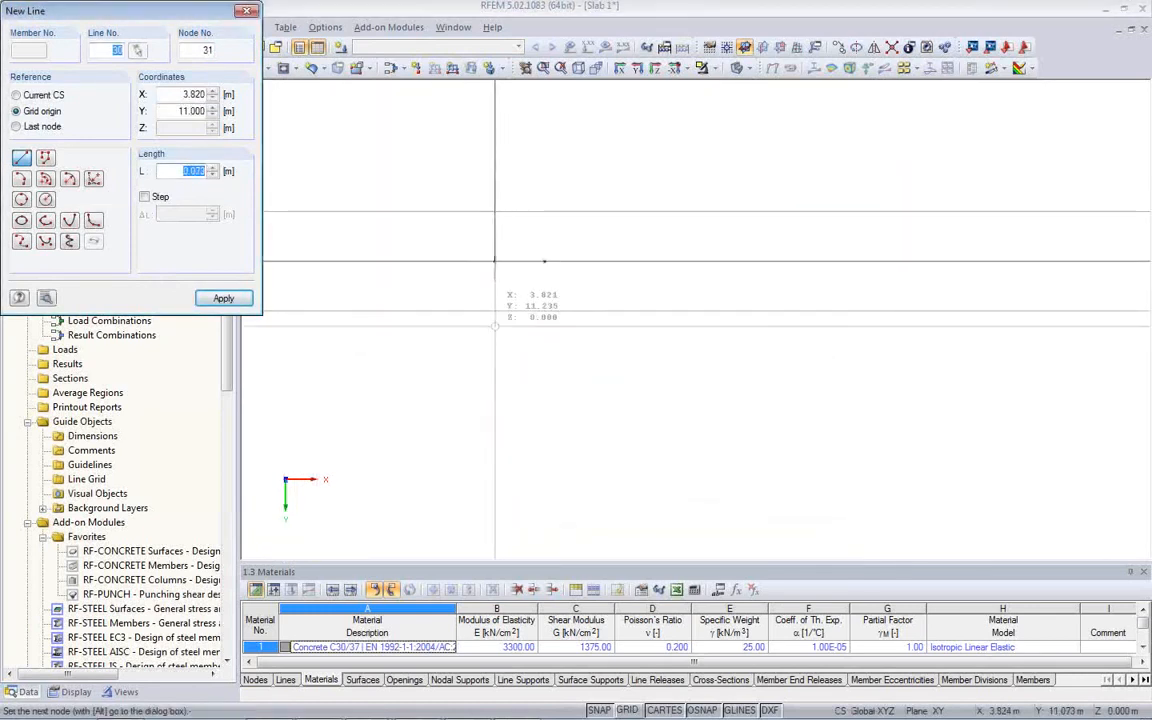
{"action": "left_click", "coordinate": [495, 437]}
{"action": "key", "text": "Escape"}
Close the horizontal interior wall's centre line at the new vertical line's foot and at the left exterior wall by moving its loose nodes.
{"action": "scroll", "coordinate": [489, 306], "scroll_direction": "up", "scroll_amount": 1}
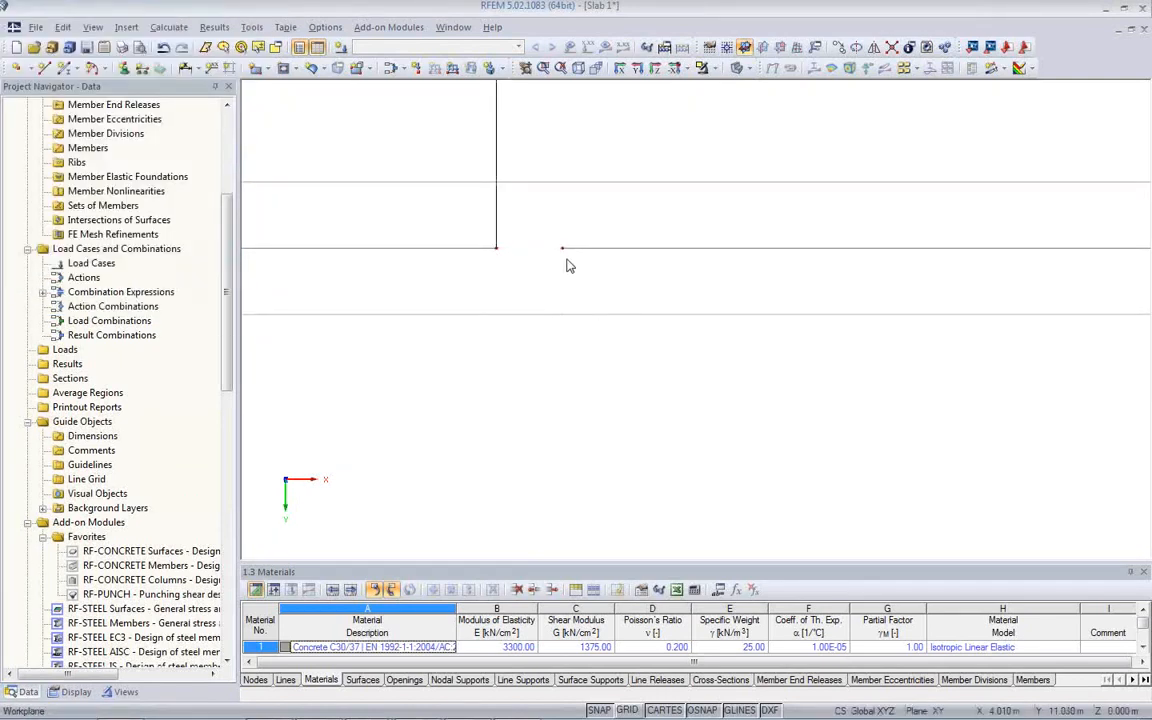
{"action": "scroll", "coordinate": [496, 345], "scroll_direction": "down", "scroll_amount": 2}
{"action": "middle_click_drag", "start_coordinate": [489, 351], "coordinate": [749, 377]}
{"action": "middle_click_drag", "start_coordinate": [412, 388], "coordinate": [705, 418]}
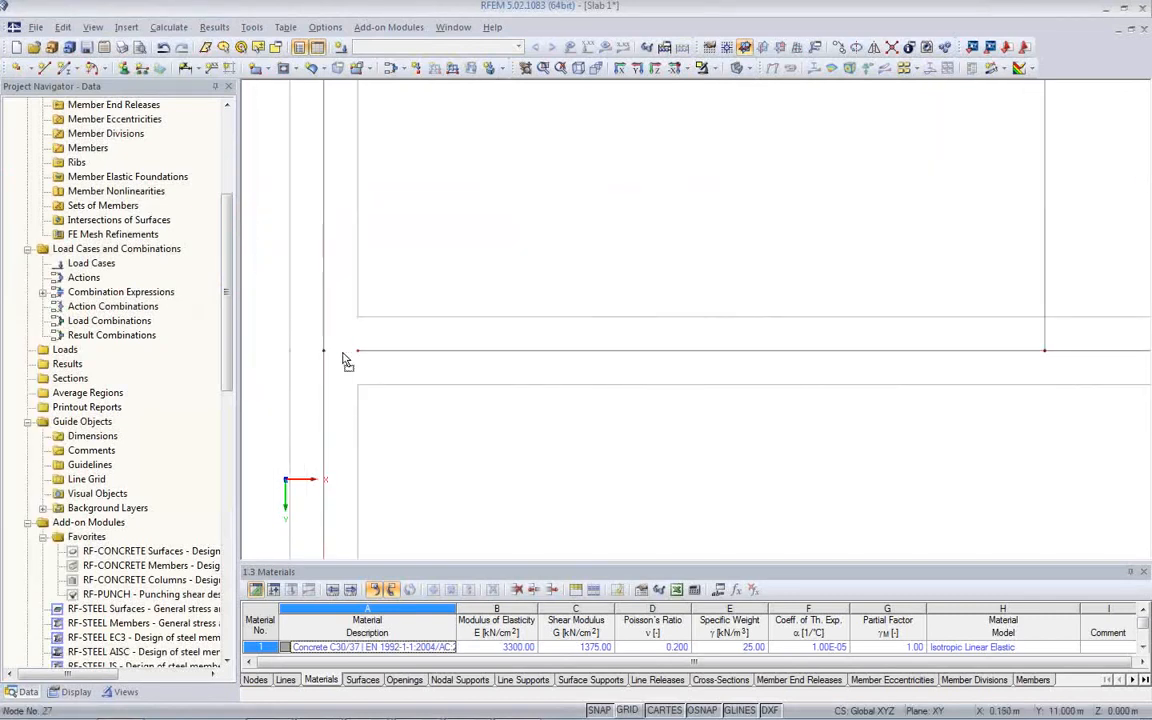
{"action": "middle_click_drag", "start_coordinate": [398, 301], "coordinate": [294, 347]}
Join the horizontal interior wall's right end and the loose vertical centre line node at the large room's left wall.
{"action": "middle_click_drag", "start_coordinate": [901, 439], "coordinate": [320, 375]}
{"action": "middle_click_drag", "start_coordinate": [920, 400], "coordinate": [285, 398]}
{"action": "middle_click_drag", "start_coordinate": [1019, 404], "coordinate": [658, 374]}
{"action": "scroll", "coordinate": [658, 374], "scroll_direction": "up", "scroll_amount": 1}
{"action": "scroll", "coordinate": [658, 379], "scroll_direction": "up", "scroll_amount": 1}
{"action": "scroll", "coordinate": [800, 320], "scroll_direction": "up", "scroll_amount": 1}
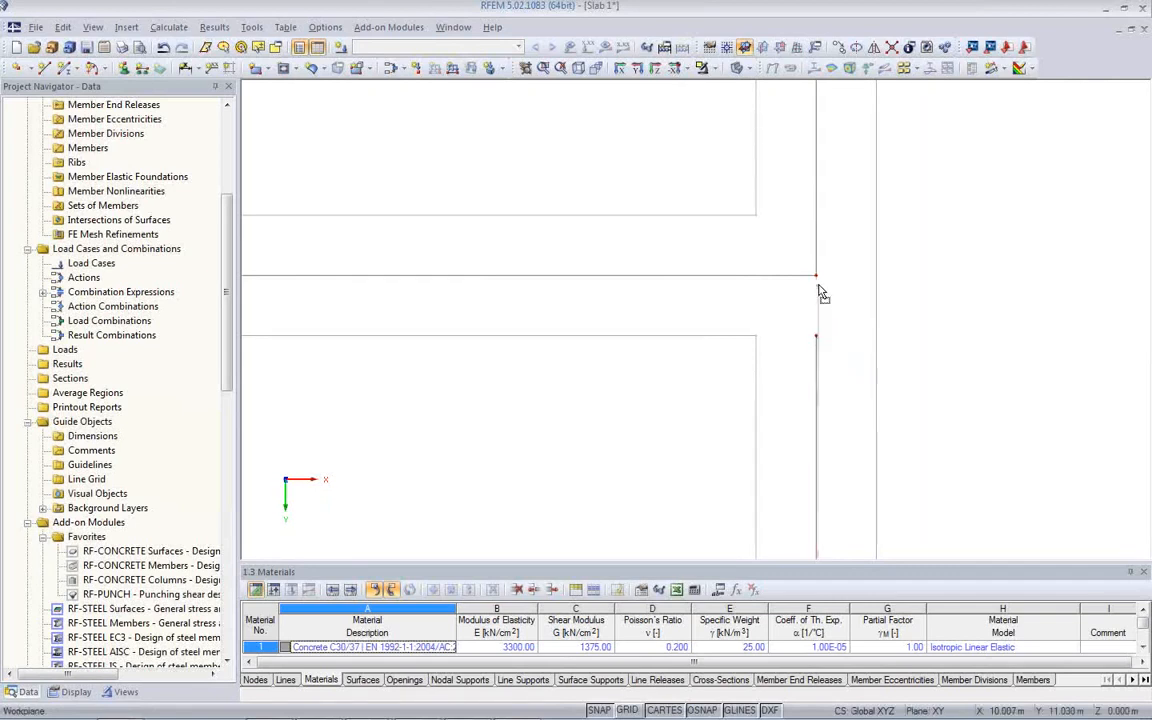
{"action": "scroll", "coordinate": [818, 300], "scroll_direction": "down", "scroll_amount": 5}
{"action": "middle_click_drag", "start_coordinate": [775, 274], "coordinate": [752, 500]}
{"action": "scroll", "coordinate": [716, 300], "scroll_direction": "down", "scroll_amount": 2}
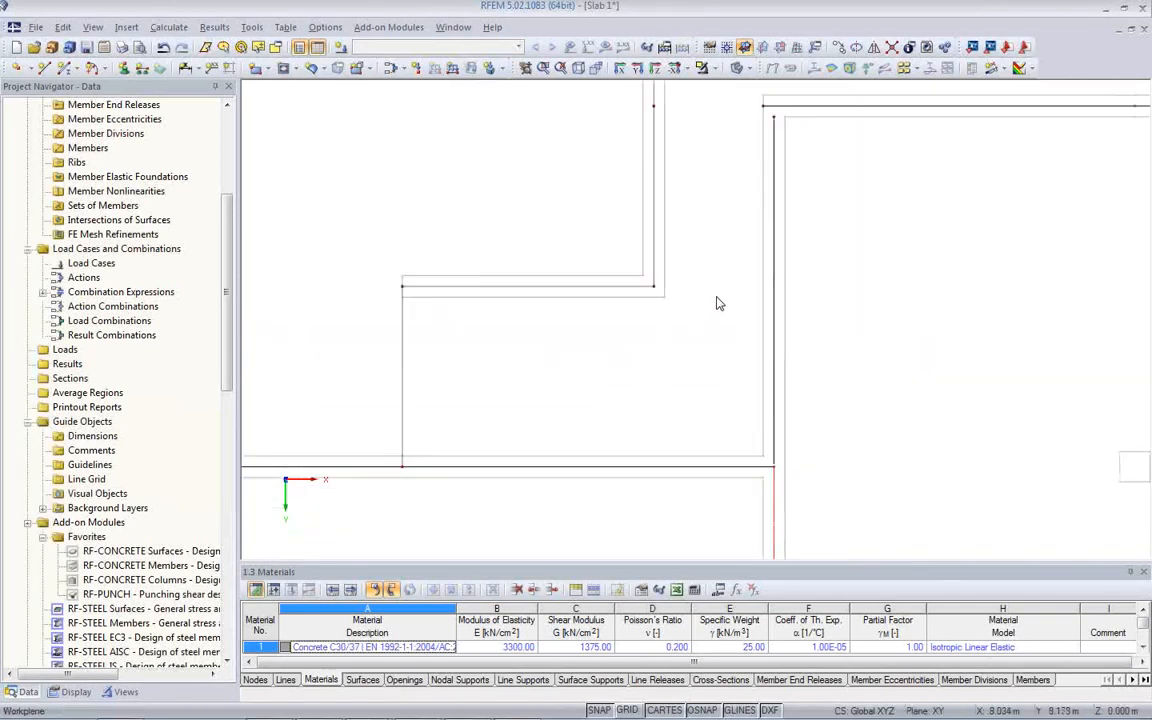
Delete the intermediate node on the stepped wall's upper vertical centre line and merge its joined lines.
{"action": "middle_click_drag", "start_coordinate": [764, 193], "coordinate": [777, 338]}
{"action": "scroll", "coordinate": [700, 318], "scroll_direction": "up", "scroll_amount": 2}
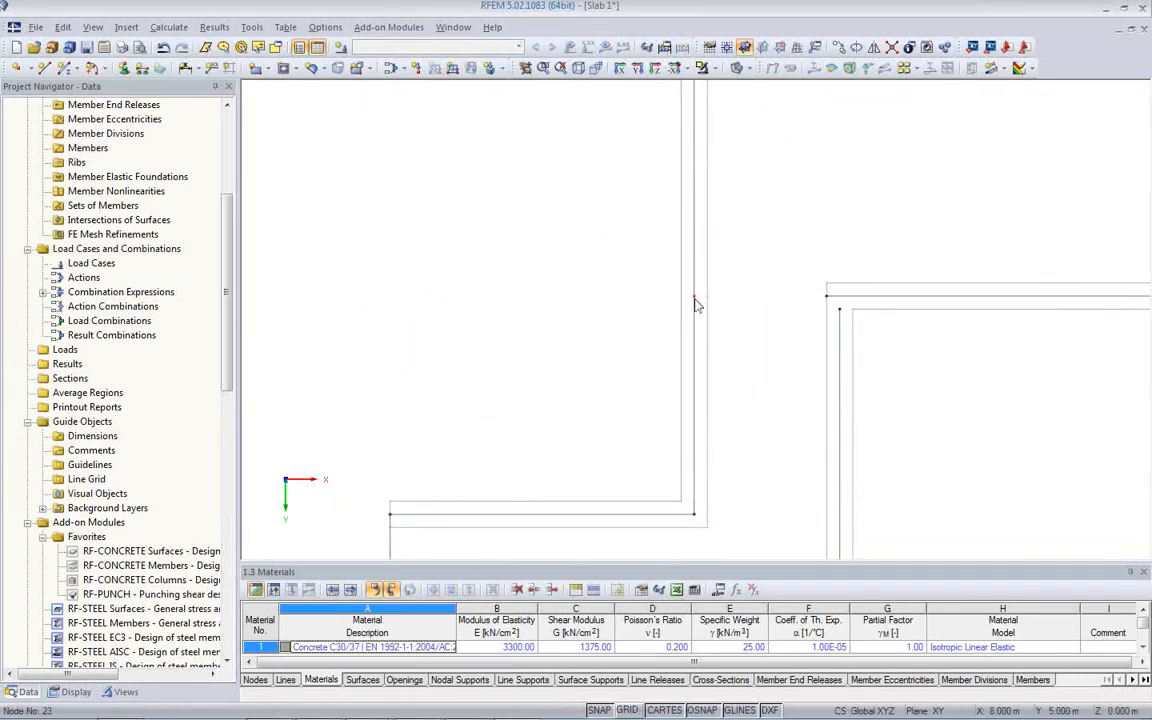
{"action": "right_click", "coordinate": [696, 300]}
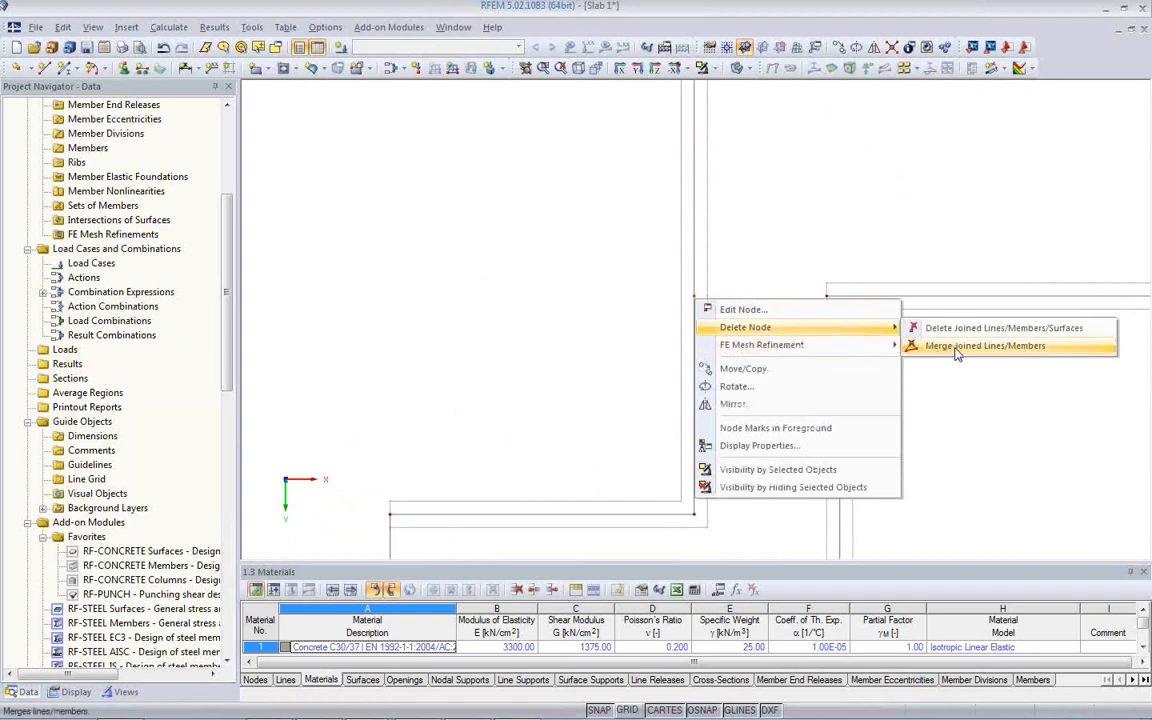
{"action": "left_click", "coordinate": [956, 349]}
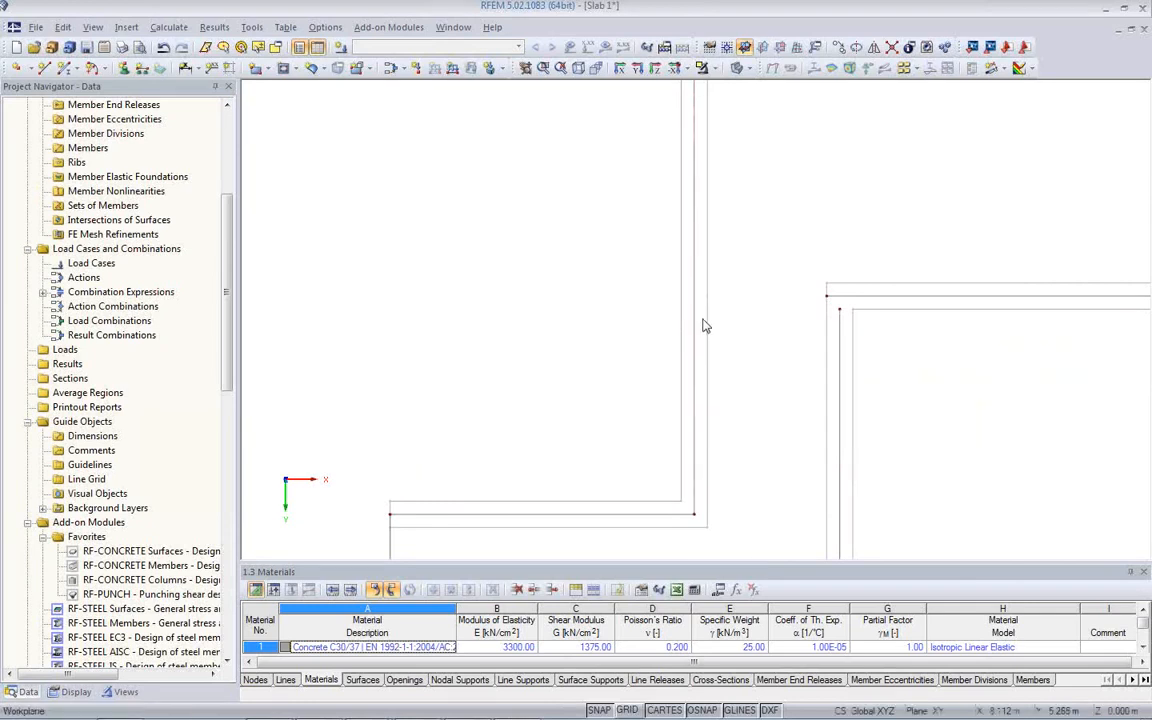
Close the large room's upper left corner by moving the loose ends of the two wall centre lines together.
{"action": "middle_click_drag", "start_coordinate": [789, 343], "coordinate": [652, 323]}
{"action": "scroll", "coordinate": [688, 290], "scroll_direction": "up", "scroll_amount": 2}
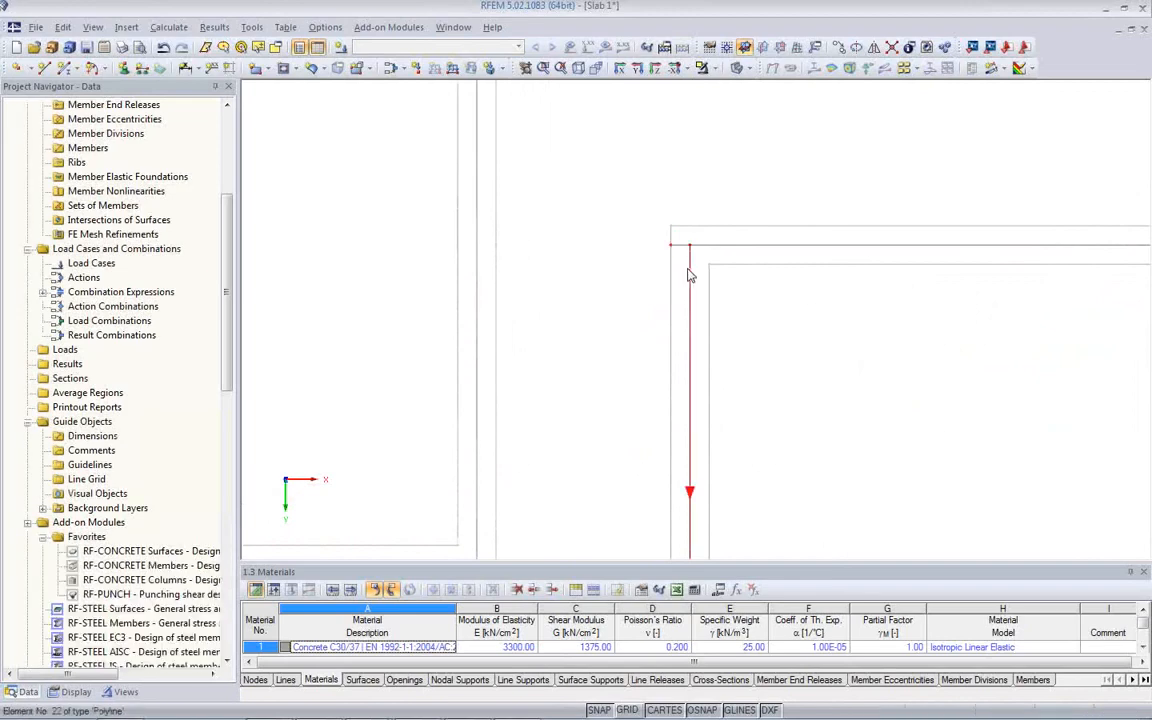
{"action": "scroll", "coordinate": [687, 272], "scroll_direction": "down", "scroll_amount": 2}
{"action": "middle_click_drag", "start_coordinate": [947, 319], "coordinate": [593, 295]}
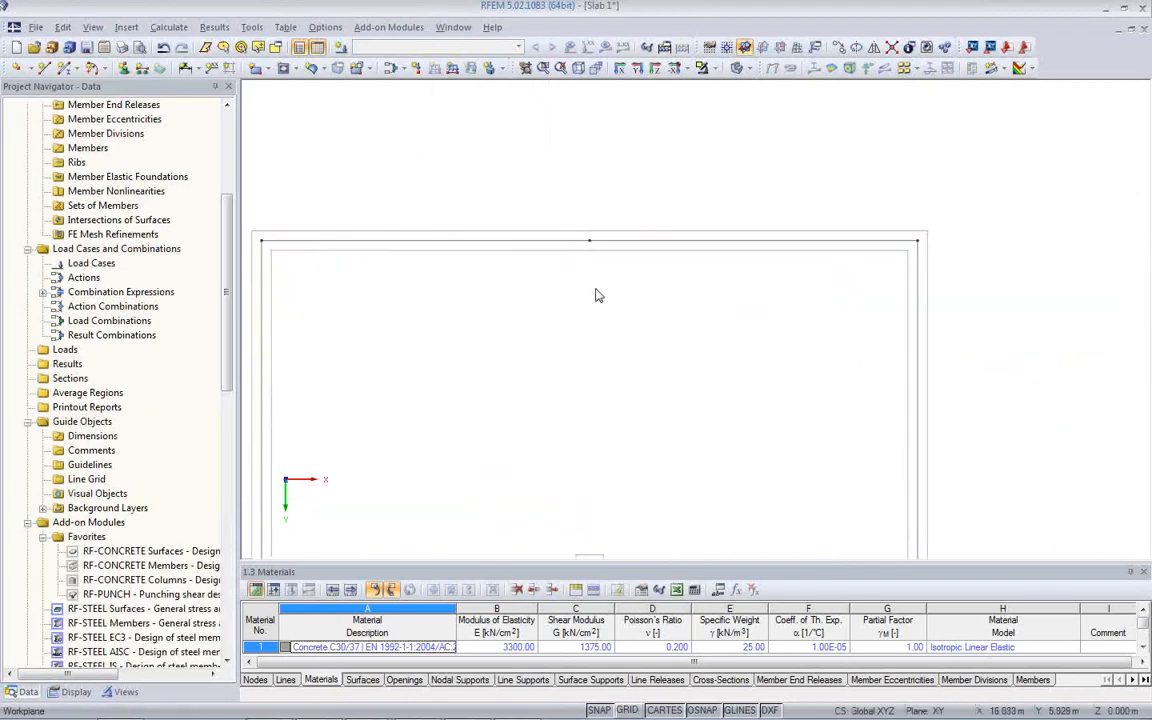
Join the right exterior wall's loose centre line node to the right end of the lower horizontal interior wall.
{"action": "middle_click_drag", "start_coordinate": [724, 305], "coordinate": [608, 140]}
{"action": "middle_click_drag", "start_coordinate": [663, 417], "coordinate": [772, 177]}
{"action": "scroll", "coordinate": [772, 179], "scroll_direction": "up", "scroll_amount": 1}
{"action": "scroll", "coordinate": [797, 268], "scroll_direction": "down", "scroll_amount": 3}
{"action": "scroll", "coordinate": [861, 429], "scroll_direction": "up", "scroll_amount": 2}
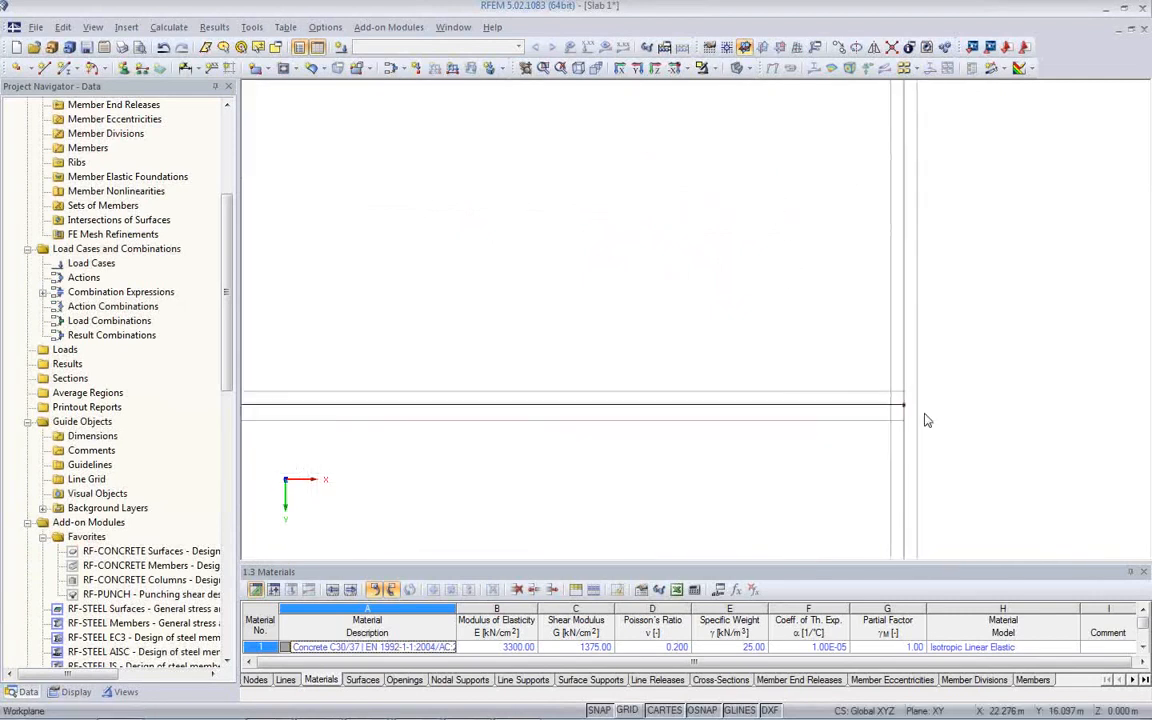
{"action": "scroll", "coordinate": [878, 389], "scroll_direction": "up", "scroll_amount": 3}
{"action": "scroll", "coordinate": [850, 376], "scroll_direction": "up", "scroll_amount": 4}
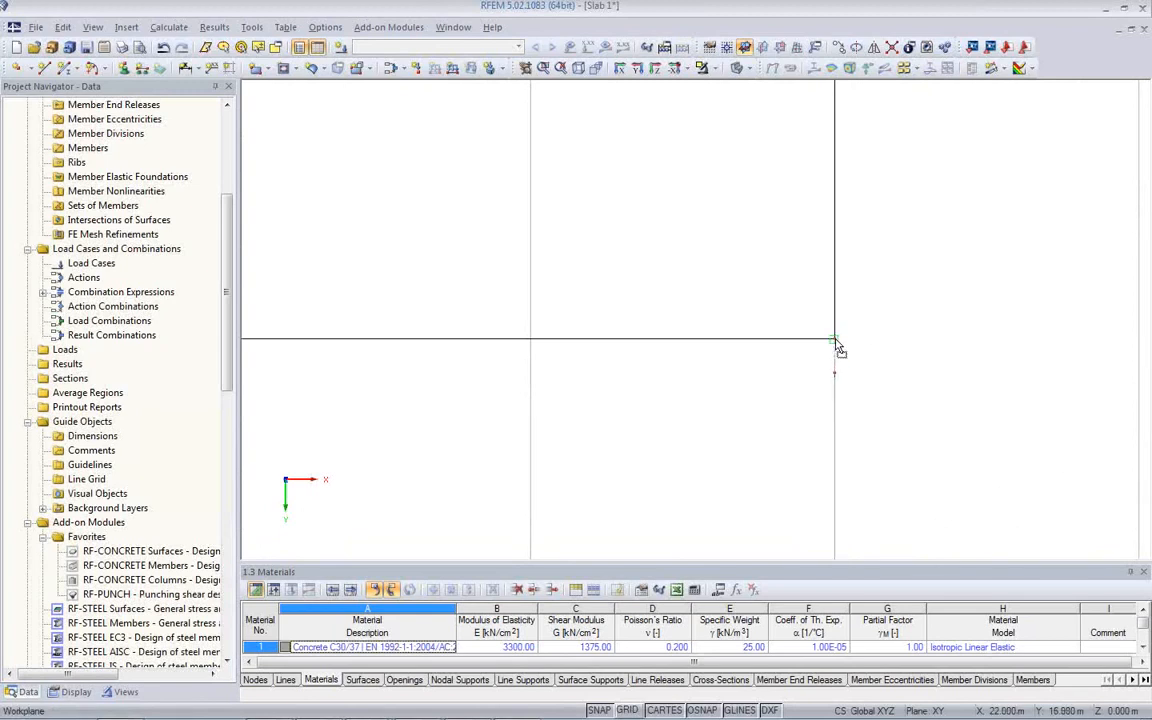
Move the vertical interior wall's loose lower node down onto the lower exterior wall's centre line.
{"action": "middle_click_drag", "start_coordinate": [756, 386], "coordinate": [918, 329]}
{"action": "scroll", "coordinate": [918, 329], "scroll_direction": "down", "scroll_amount": 3}
{"action": "middle_click_drag", "start_coordinate": [650, 348], "coordinate": [887, 278]}
{"action": "mouse_move", "coordinate": [754, 348]}
{"action": "middle_mouse_down"}
{"action": "mouse_move", "coordinate": [895, 352]}
{"action": "mouse_move", "coordinate": [1002, 389]}
{"action": "middle_mouse_up"}
{"action": "scroll", "coordinate": [670, 373], "scroll_direction": "down", "scroll_amount": 3}
{"action": "scroll", "coordinate": [670, 373], "scroll_direction": "down", "scroll_amount": 3}
{"action": "middle_click_drag", "start_coordinate": [735, 374], "coordinate": [738, 92]}
{"action": "scroll", "coordinate": [750, 297], "scroll_direction": "down", "scroll_amount": 3}
{"action": "middle_click_drag", "start_coordinate": [739, 480], "coordinate": [754, 258]}
{"action": "scroll", "coordinate": [751, 297], "scroll_direction": "down", "scroll_amount": 4}
{"action": "scroll", "coordinate": [798, 478], "scroll_direction": "up", "scroll_amount": 5}
{"action": "scroll", "coordinate": [690, 453], "scroll_direction": "down", "scroll_amount": 2}
{"action": "middle_click_drag", "start_coordinate": [483, 440], "coordinate": [665, 488]}
{"action": "scroll", "coordinate": [672, 488], "scroll_direction": "down", "scroll_amount": 2}
{"action": "scroll", "coordinate": [640, 428], "scroll_direction": "up", "scroll_amount": 4}
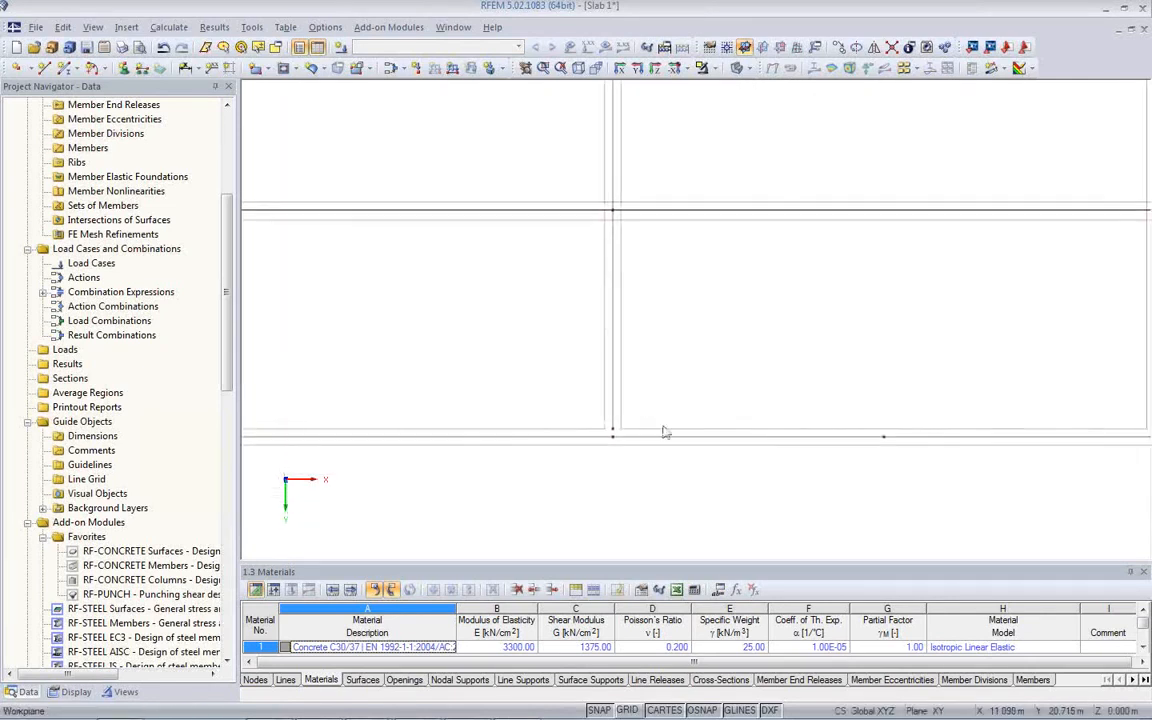
{"action": "left_click_drag", "start_coordinate": [621, 409], "coordinate": [621, 426]}
Close the plan's lower left corner by moving the vertical centre line's end node to the horizontal centre line.
{"action": "middle_click_drag", "start_coordinate": [514, 394], "coordinate": [823, 420]}
{"action": "middle_click_drag", "start_coordinate": [391, 435], "coordinate": [743, 439]}
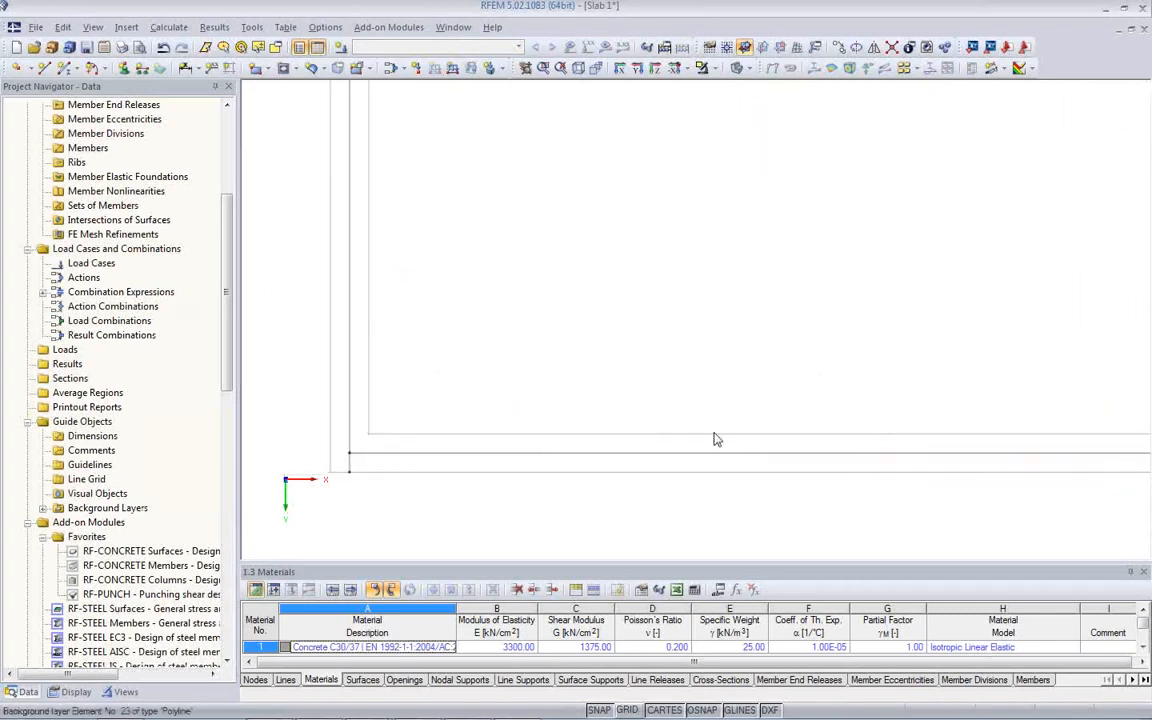
{"action": "scroll", "coordinate": [372, 481], "scroll_direction": "up", "scroll_amount": 4}
{"action": "scroll", "coordinate": [318, 476], "scroll_direction": "up", "scroll_amount": 2}
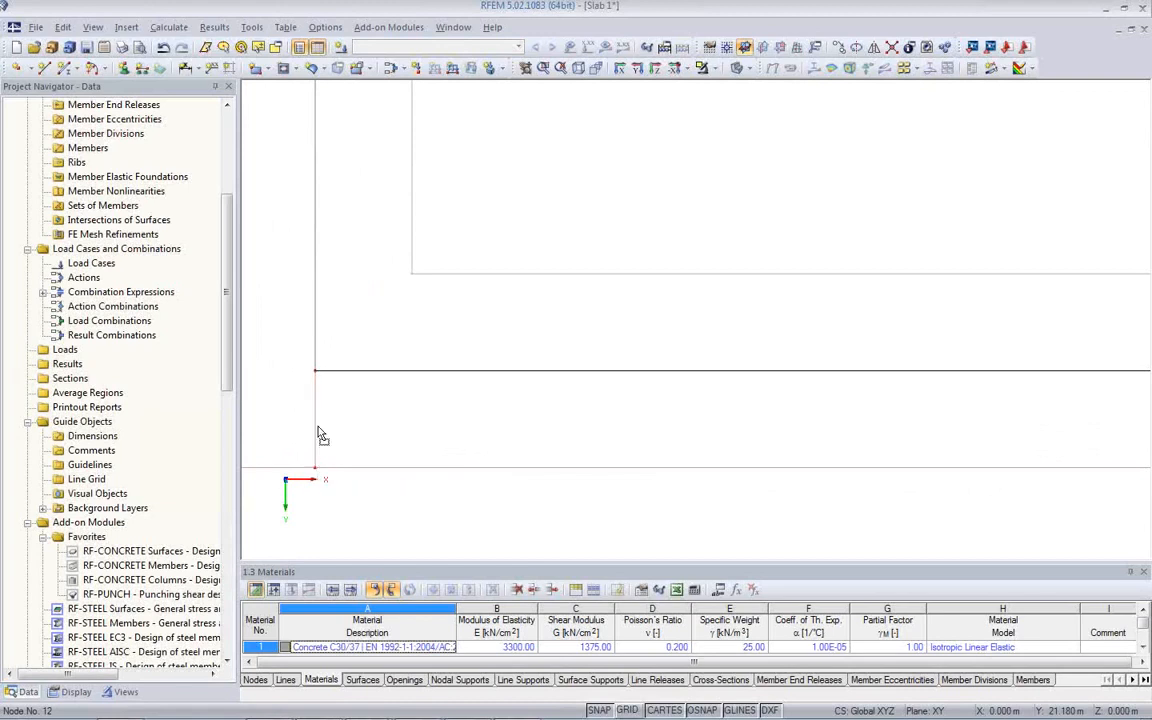
{"action": "scroll", "coordinate": [470, 234], "scroll_direction": "down", "scroll_amount": 4}
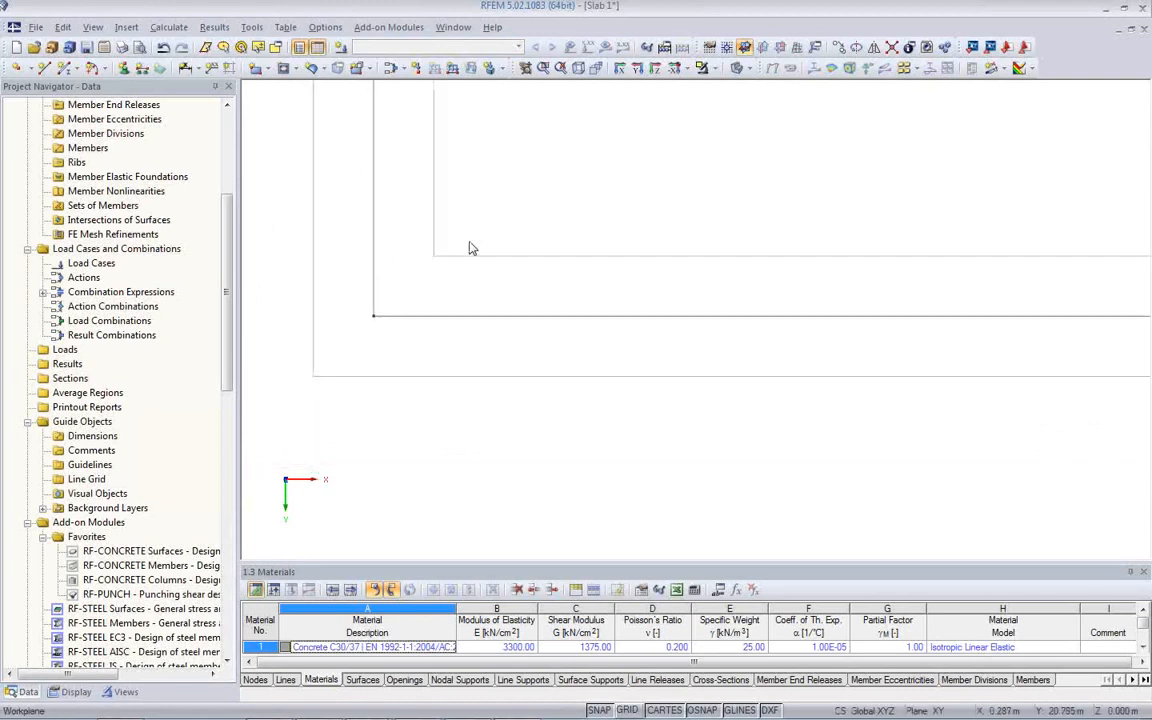
Join the left exterior wall's loose centre line node to the left end of the lower horizontal interior wall.
{"action": "middle_click_drag", "start_coordinate": [673, 242], "coordinate": [585, 351]}
{"action": "scroll", "coordinate": [578, 335], "scroll_direction": "down", "scroll_amount": 2}
{"action": "scroll", "coordinate": [455, 155], "scroll_direction": "up", "scroll_amount": 2}
{"action": "scroll", "coordinate": [418, 222], "scroll_direction": "up", "scroll_amount": 5}
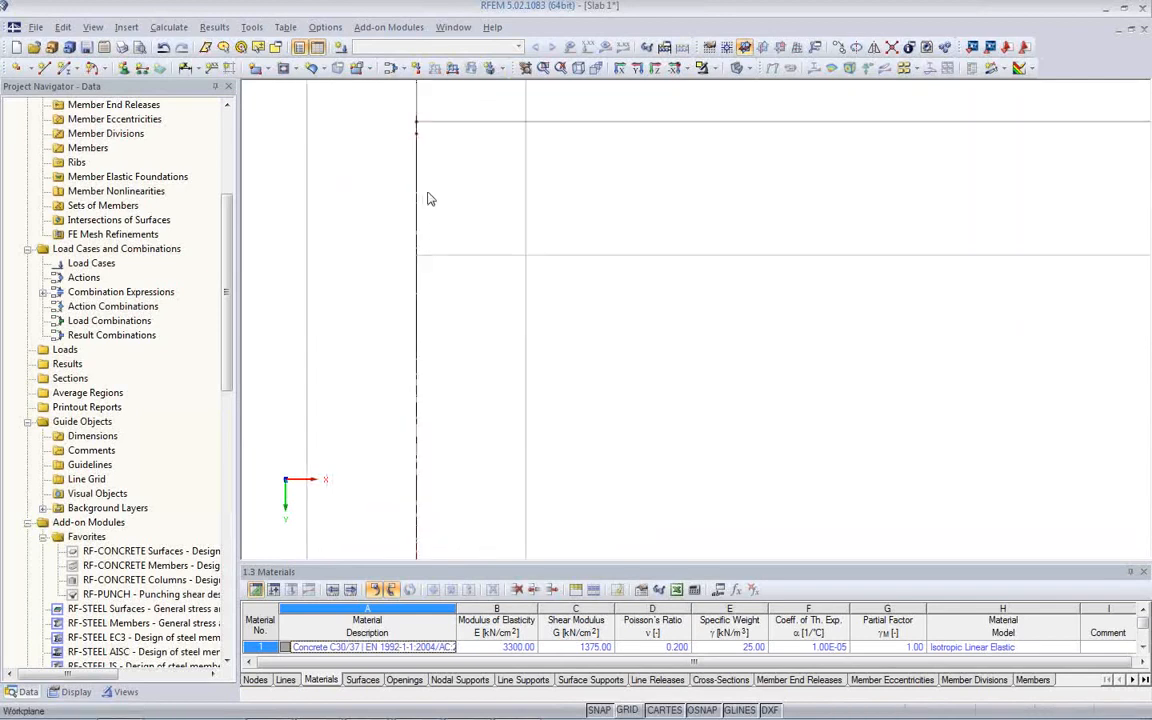
{"action": "left_click", "coordinate": [401, 259]}
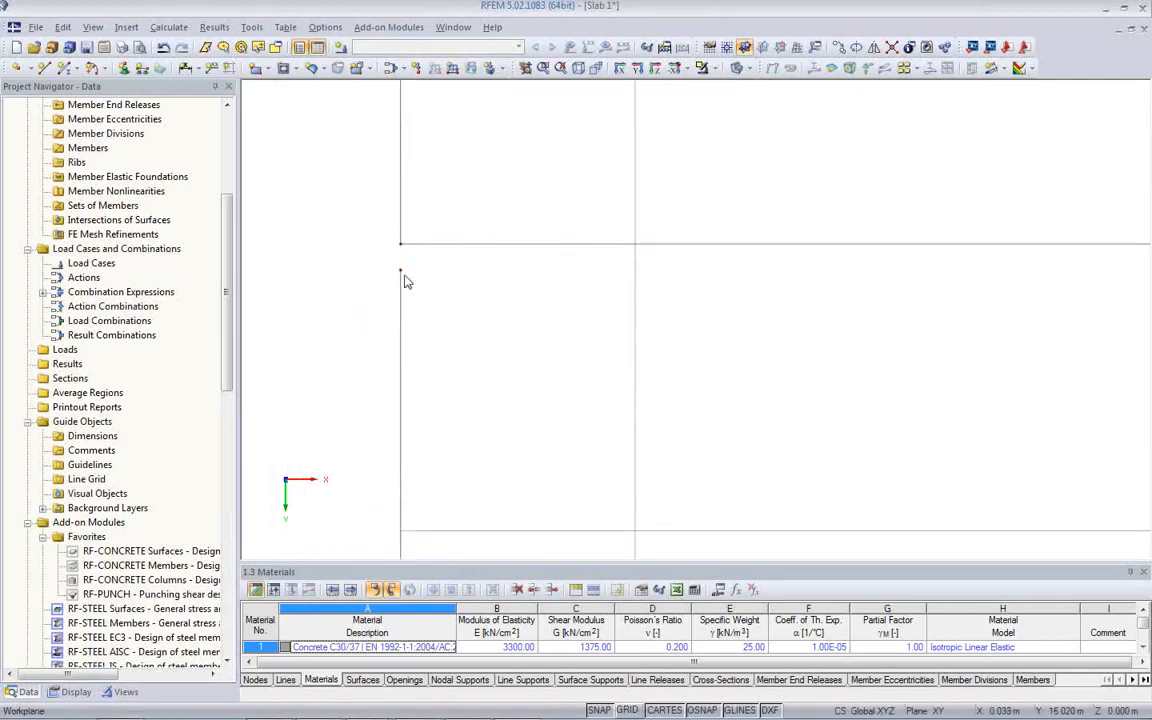
{"action": "left_click_drag", "start_coordinate": [403, 276], "coordinate": [401, 254]}
Check the remaining wall junctions and the complete centre line plan for open gaps.
{"action": "scroll", "coordinate": [447, 280], "scroll_direction": "down", "scroll_amount": 12}
{"action": "middle_click_drag", "start_coordinate": [877, 325], "coordinate": [611, 362]}
{"action": "scroll", "coordinate": [608, 330], "scroll_direction": "down", "scroll_amount": 10}
{"action": "middle_click_drag", "start_coordinate": [660, 254], "coordinate": [604, 386]}
{"action": "scroll", "coordinate": [413, 278], "scroll_direction": "up", "scroll_amount": 2}
{"action": "scroll", "coordinate": [400, 280], "scroll_direction": "up", "scroll_amount": 12}
{"action": "scroll", "coordinate": [404, 280], "scroll_direction": "down", "scroll_amount": 11}
{"action": "scroll", "coordinate": [617, 320], "scroll_direction": "down", "scroll_amount": 1}
{"action": "middle_click_drag", "start_coordinate": [823, 379], "coordinate": [517, 363]}
{"action": "scroll", "coordinate": [697, 362], "scroll_direction": "down", "scroll_amount": 5}
{"action": "middle_click_drag", "start_coordinate": [743, 376], "coordinate": [757, 340]}
{"action": "scroll", "coordinate": [570, 380], "scroll_direction": "down", "scroll_amount": 2}
{"action": "scroll", "coordinate": [756, 340], "scroll_direction": "down", "scroll_amount": 2}
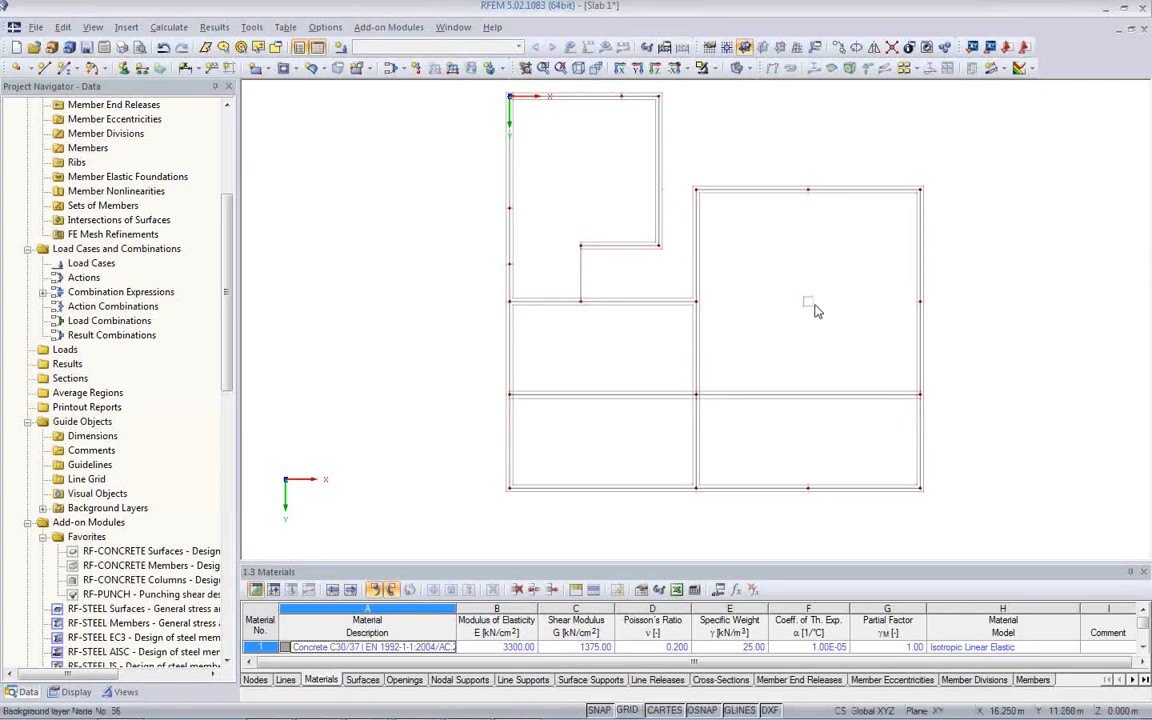
{"action": "scroll", "coordinate": [698, 320], "scroll_direction": "up", "scroll_amount": 3}
{"action": "middle_click_drag", "start_coordinate": [787, 334], "coordinate": [641, 373]}
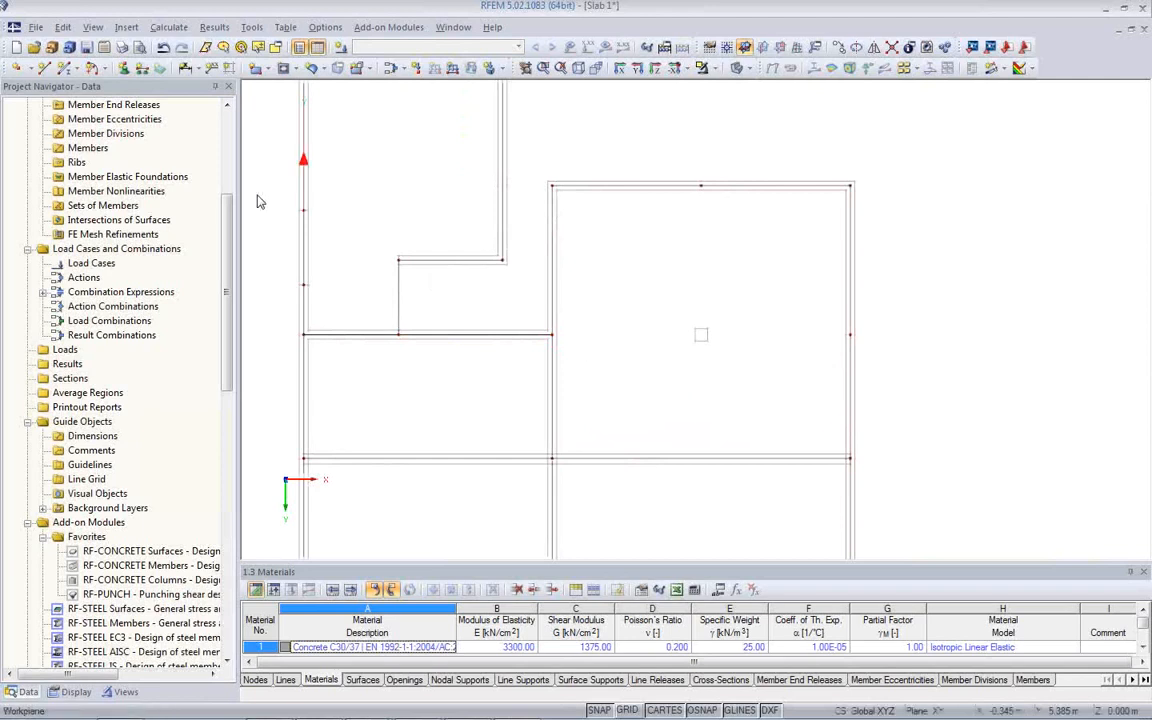
{"action": "left_click", "coordinate": [44, 67]}
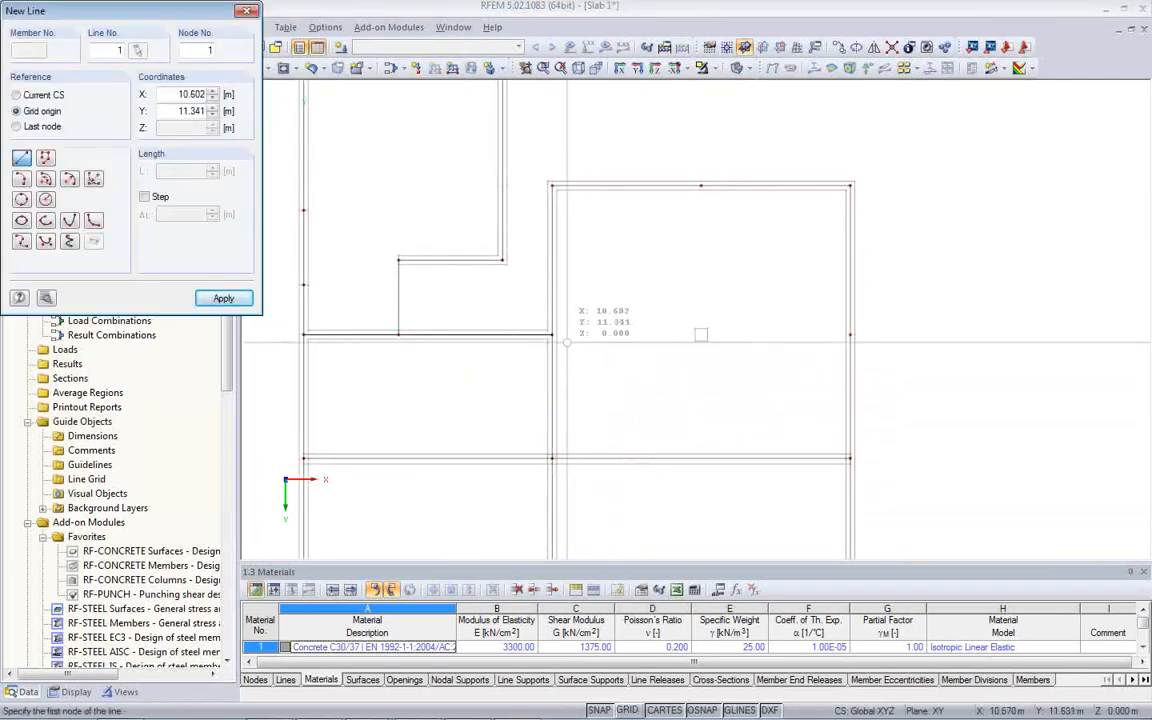
{"action": "left_click", "coordinate": [701, 185]}
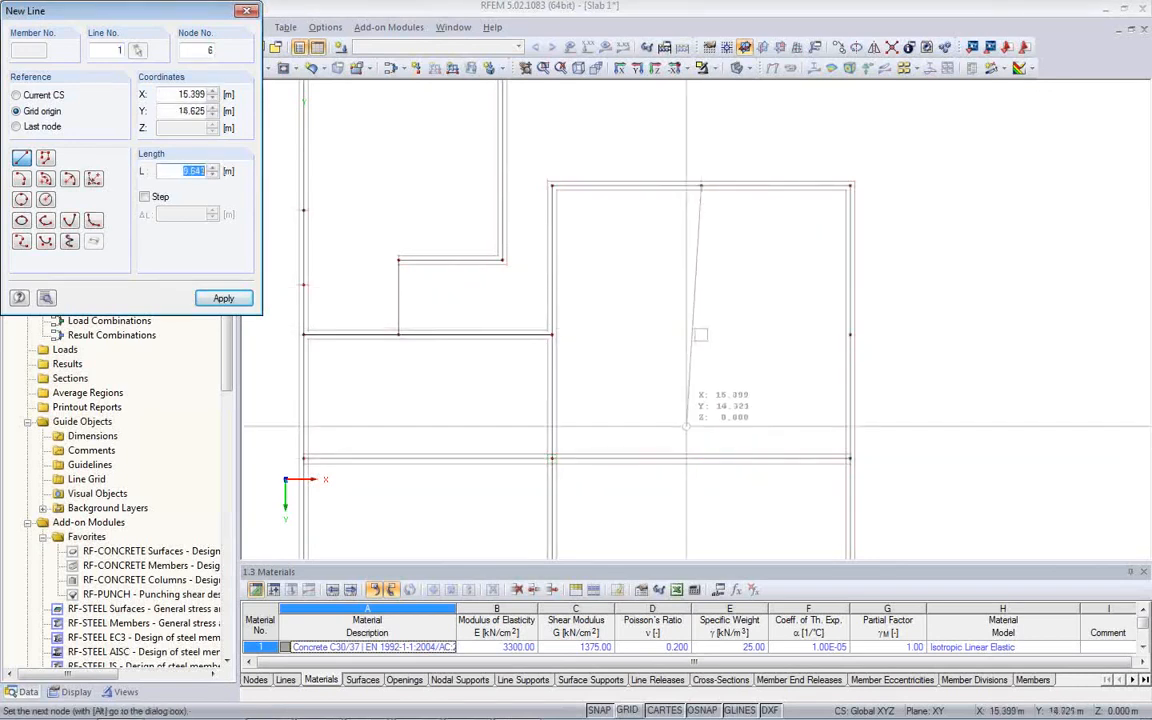
{"action": "right_click", "coordinate": [689, 401]}
{"action": "right_click", "coordinate": [701, 384]}
{"action": "scroll", "coordinate": [646, 376], "scroll_direction": "up", "scroll_amount": 5}
{"action": "middle_click_drag", "start_coordinate": [553, 338], "coordinate": [472, 339]}
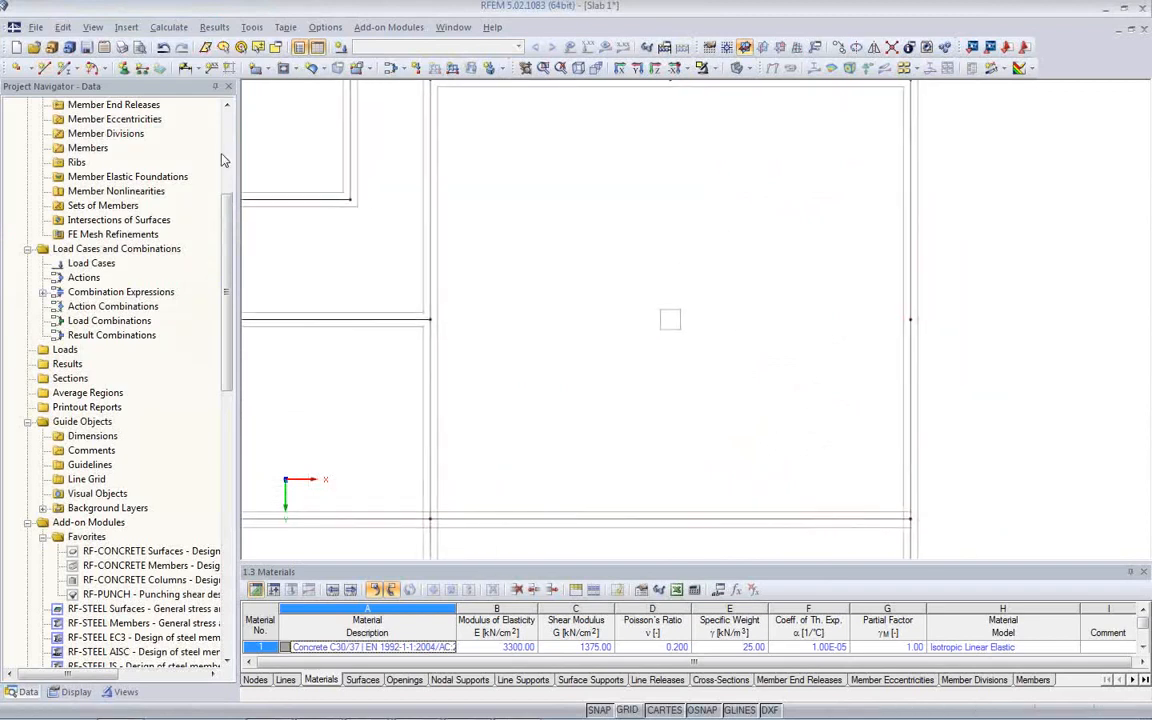
Draw a horizontal line through the column from the large room's left wall node to its right wall node.
{"action": "left_click", "coordinate": [44, 67]}
{"action": "left_click", "coordinate": [429, 320]}
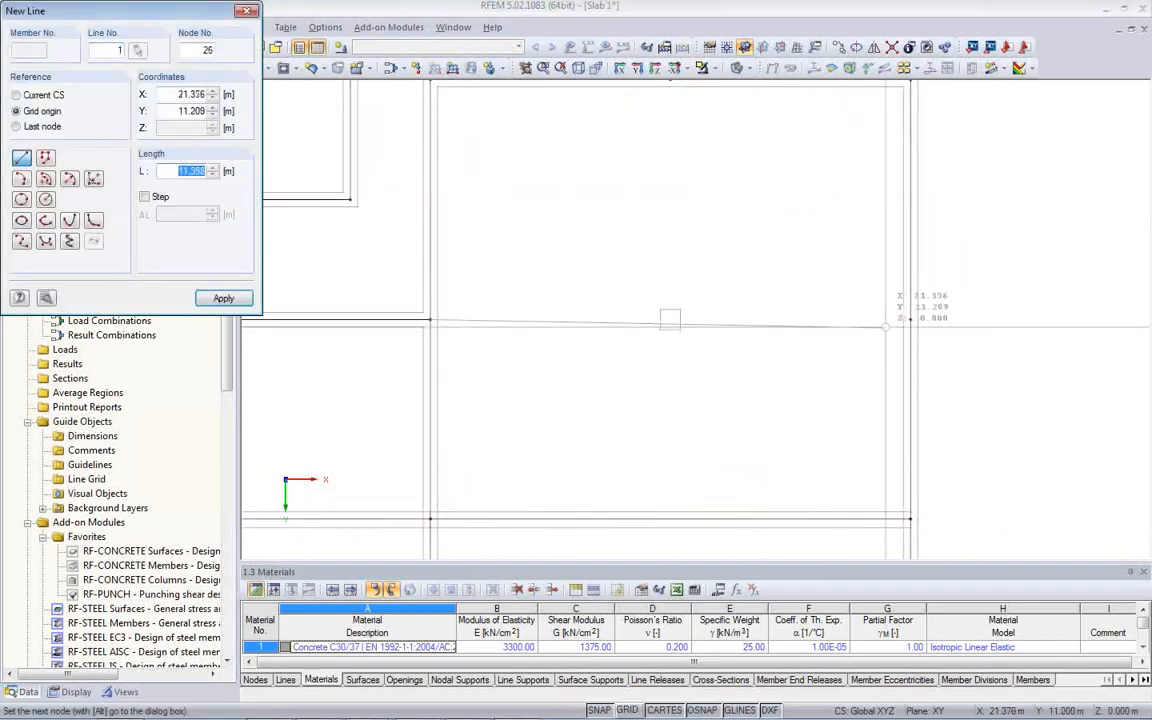
{"action": "left_click", "coordinate": [909, 320]}
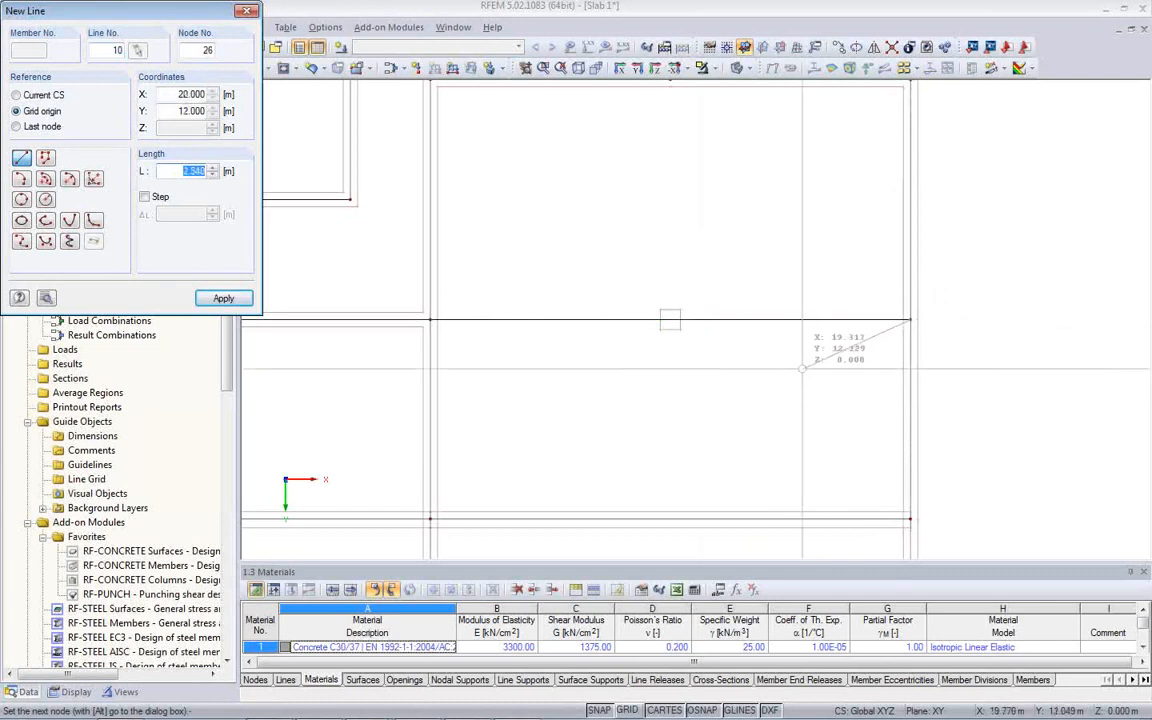
{"action": "right_click", "coordinate": [760, 384]}
Draw a vertical line from the midpoint node of the large room's upper wall down to the column centre.
{"action": "middle_click_drag", "start_coordinate": [743, 363], "coordinate": [733, 438]}
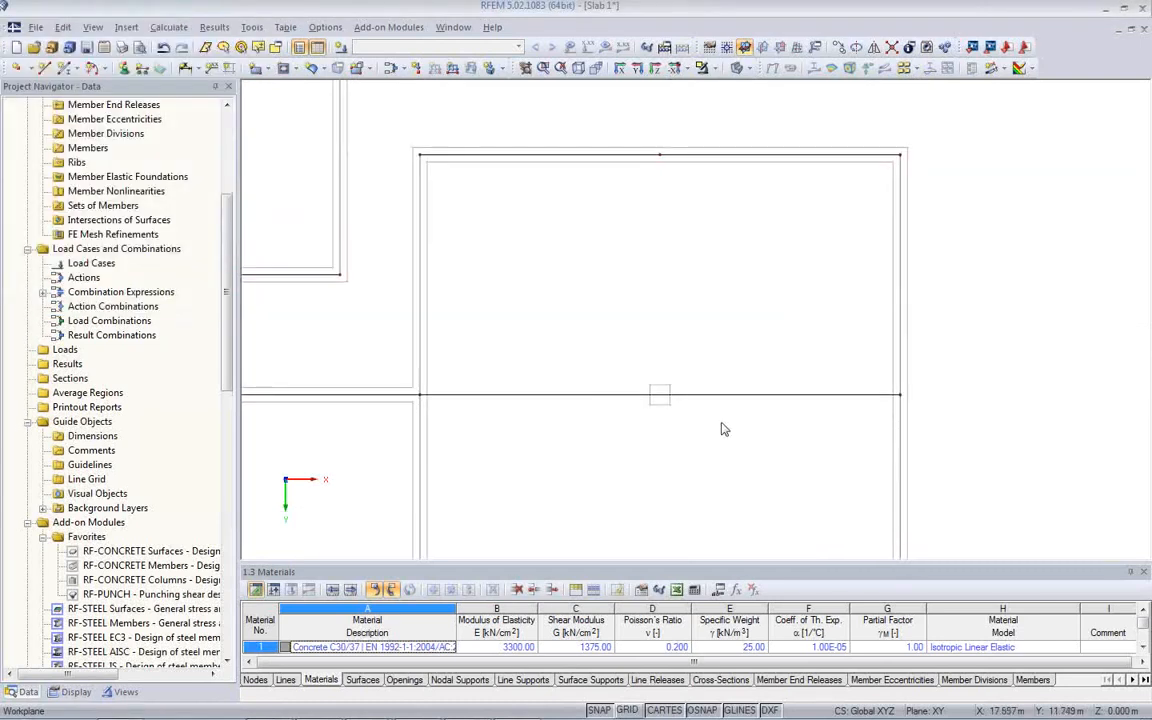
{"action": "left_click", "coordinate": [44, 68]}
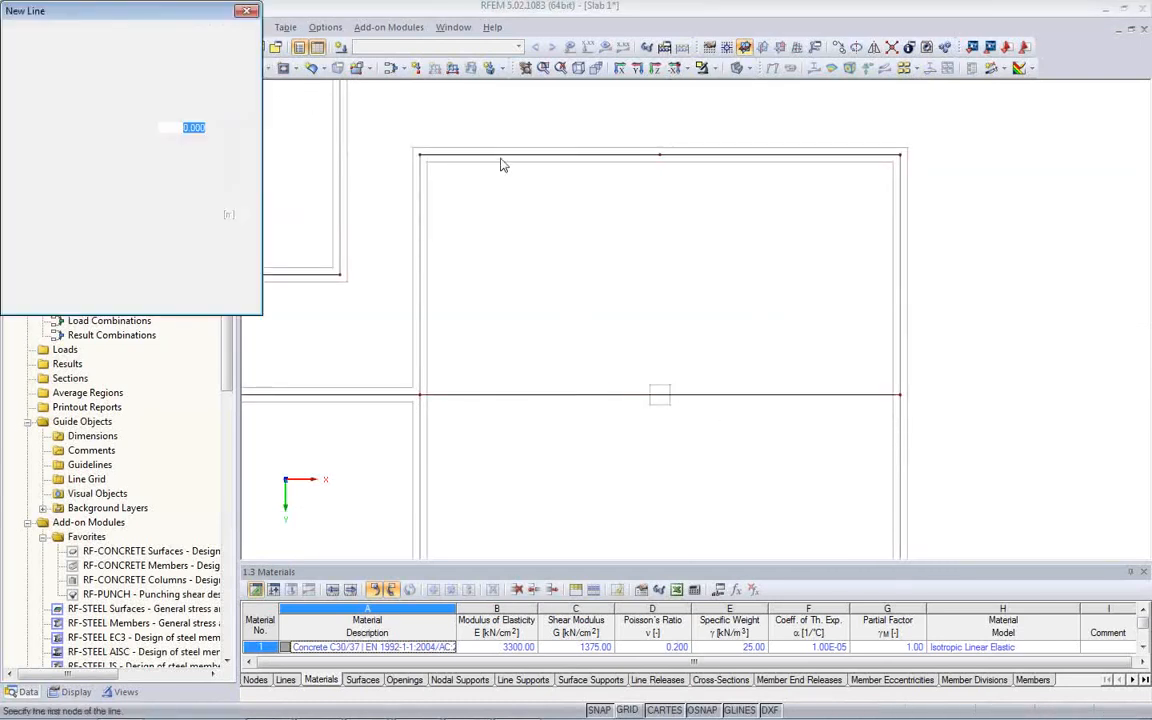
{"action": "left_click", "coordinate": [659, 154]}
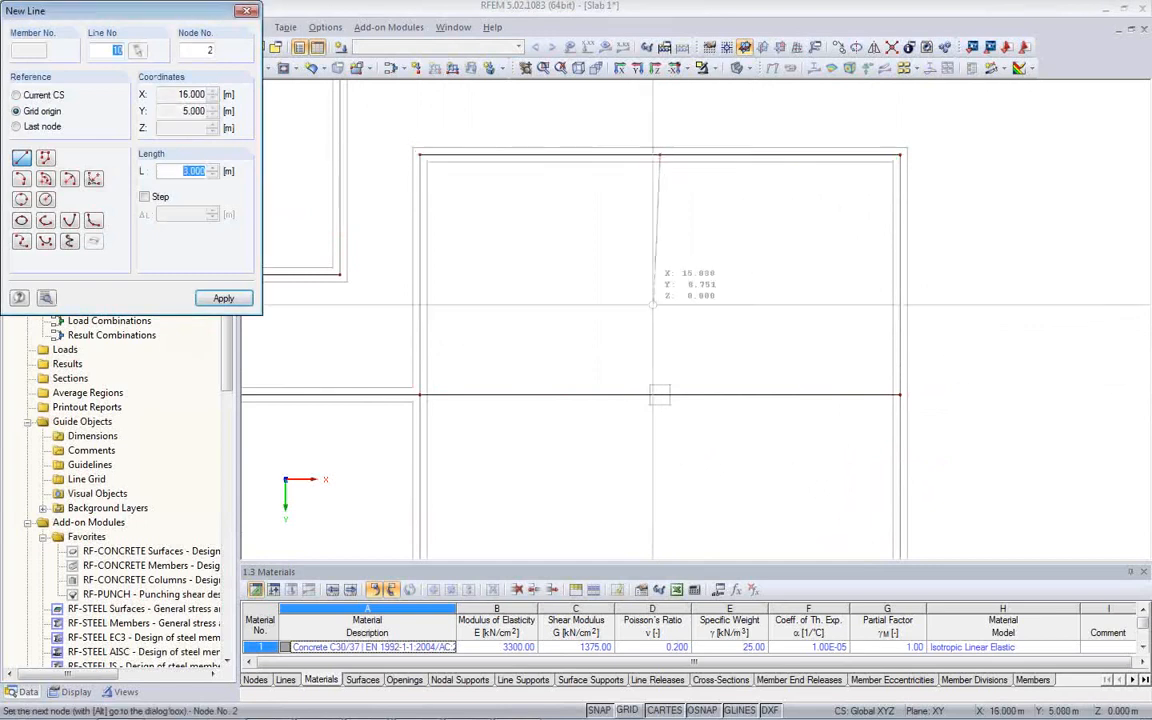
{"action": "left_click", "coordinate": [659, 395]}
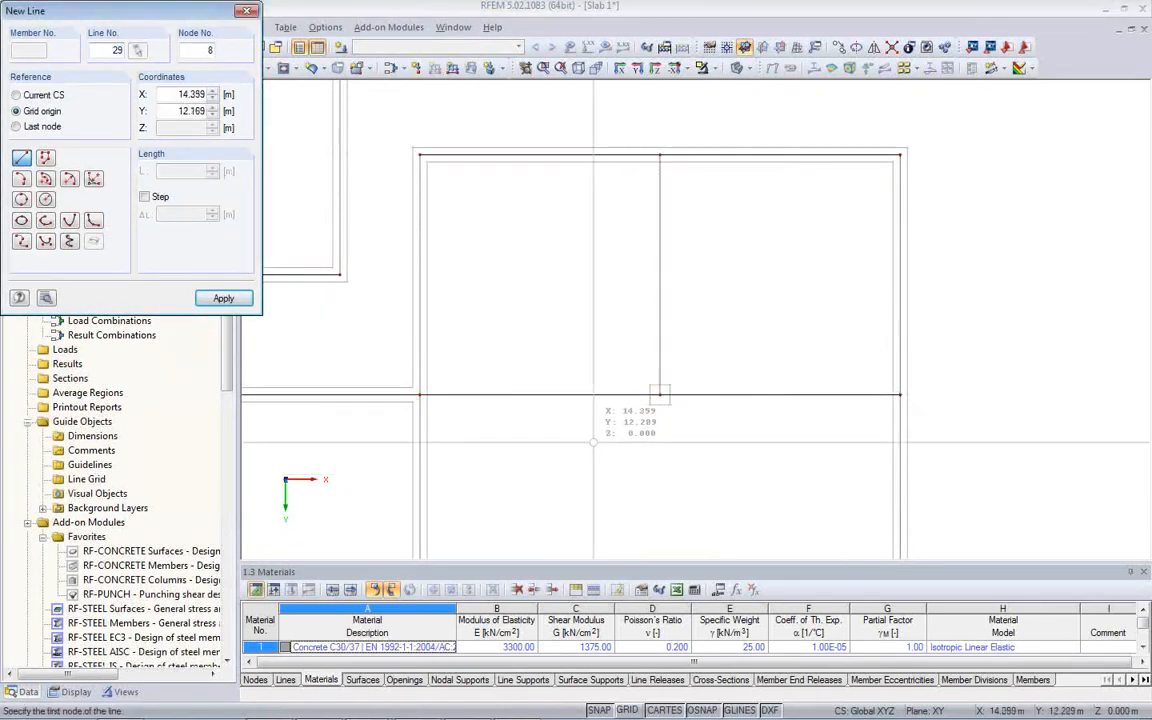
{"action": "key", "text": "Escape"}
Delete the midpoint node on the lower exterior wall's right-hand part and merge its joined lines.
{"action": "scroll", "coordinate": [605, 443], "scroll_direction": "up", "scroll_amount": 1}
{"action": "scroll", "coordinate": [621, 436], "scroll_direction": "down", "scroll_amount": 5}
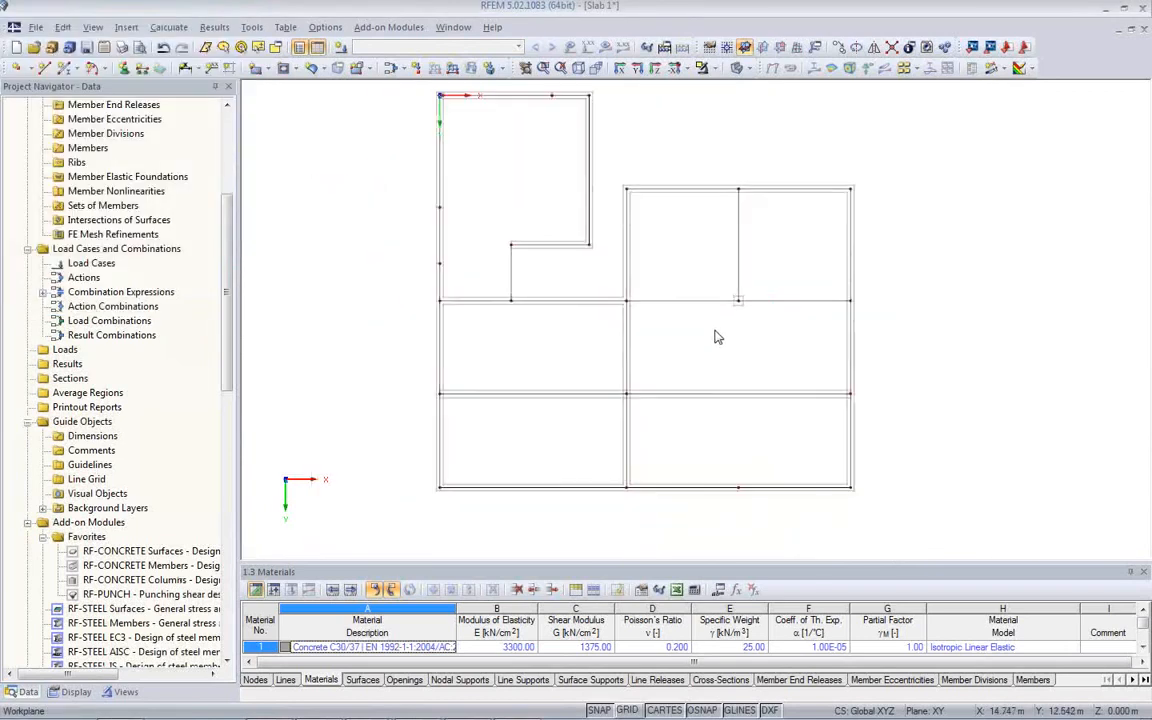
{"action": "middle_click_drag", "start_coordinate": [716, 337], "coordinate": [700, 355]}
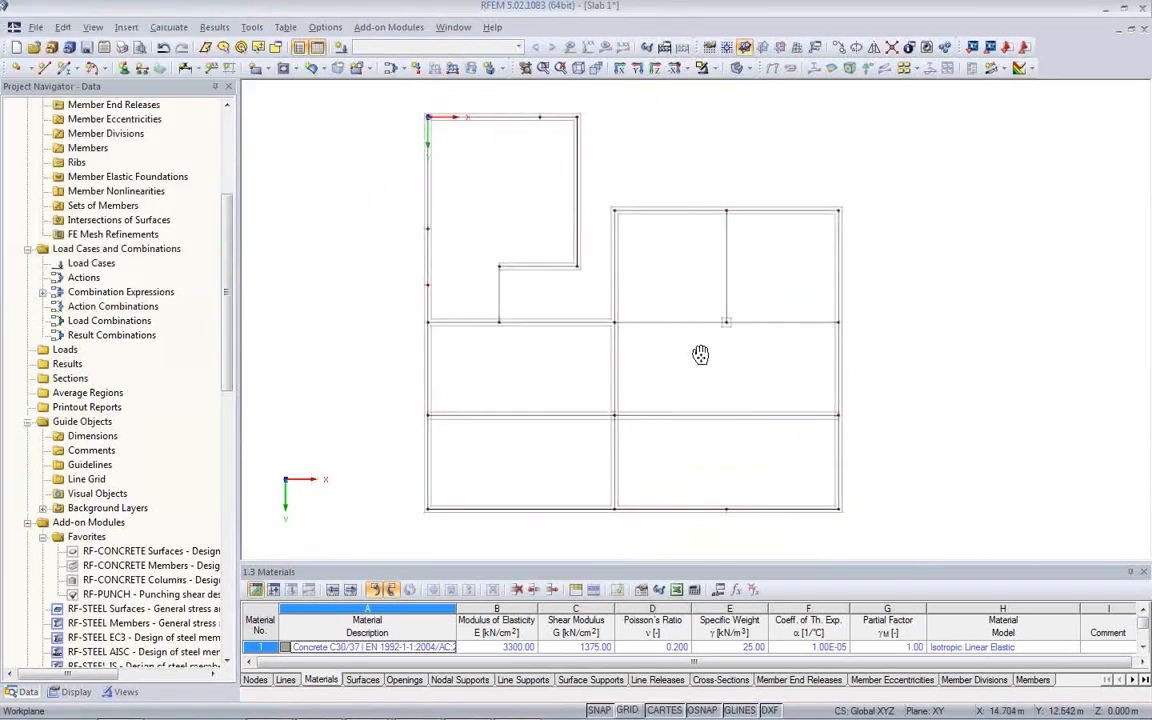
{"action": "right_click", "coordinate": [727, 512]}
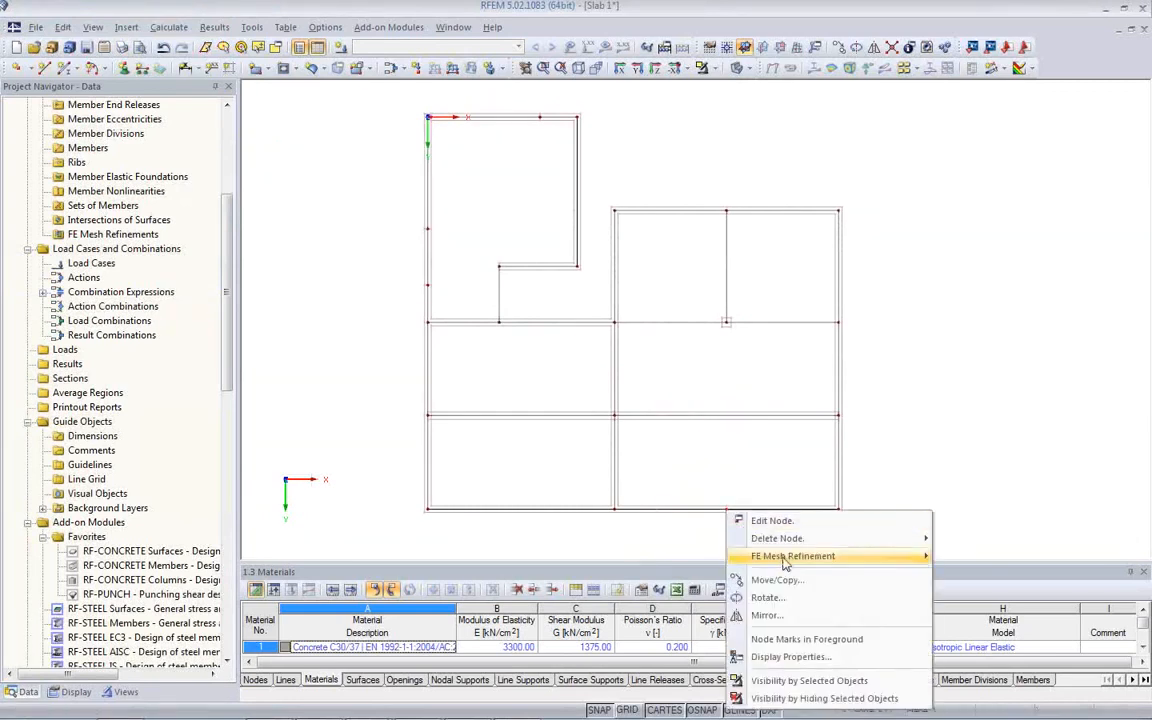
{"action": "mouse_move", "coordinate": [790, 538]}
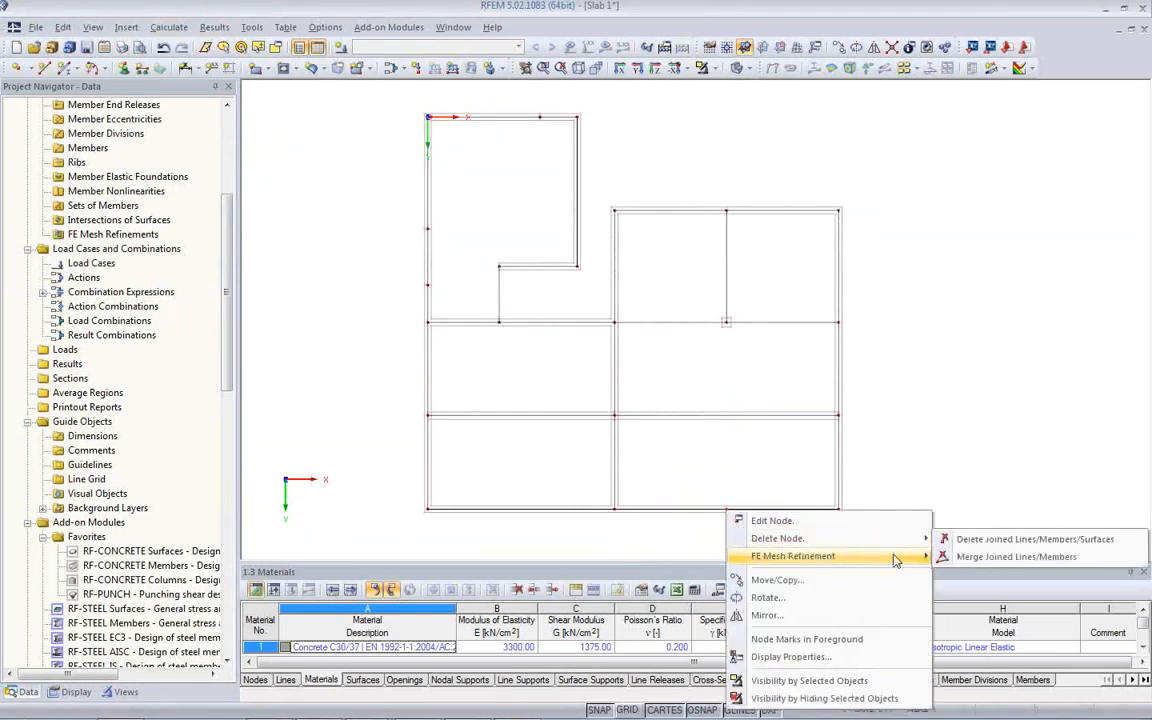
{"action": "left_click", "coordinate": [966, 562]}
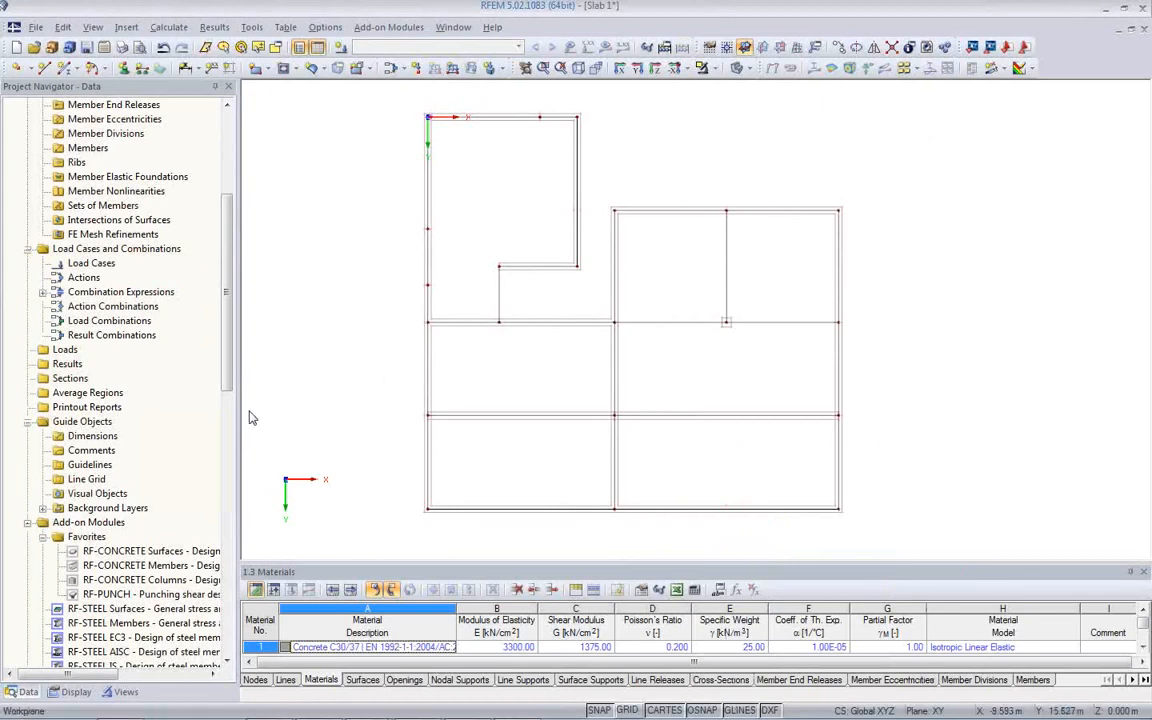
{"action": "left_click", "coordinate": [42, 511]}
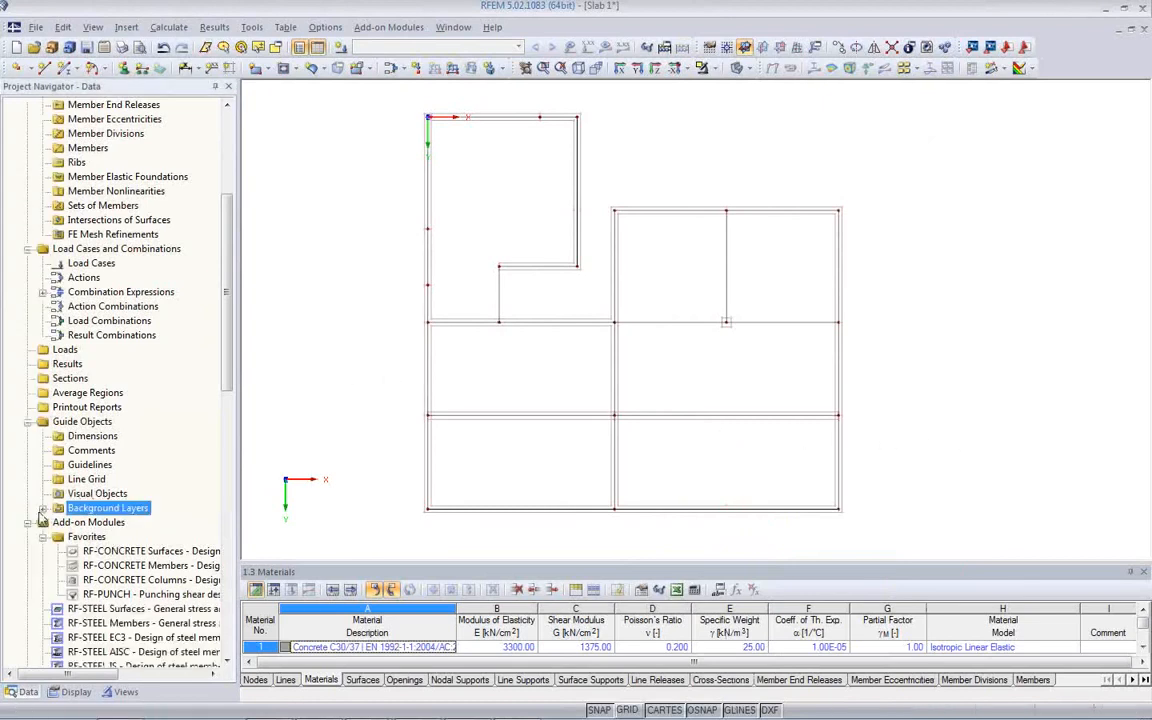
{"action": "left_click", "coordinate": [43, 509]}
{"action": "right_click", "coordinate": [108, 525]}
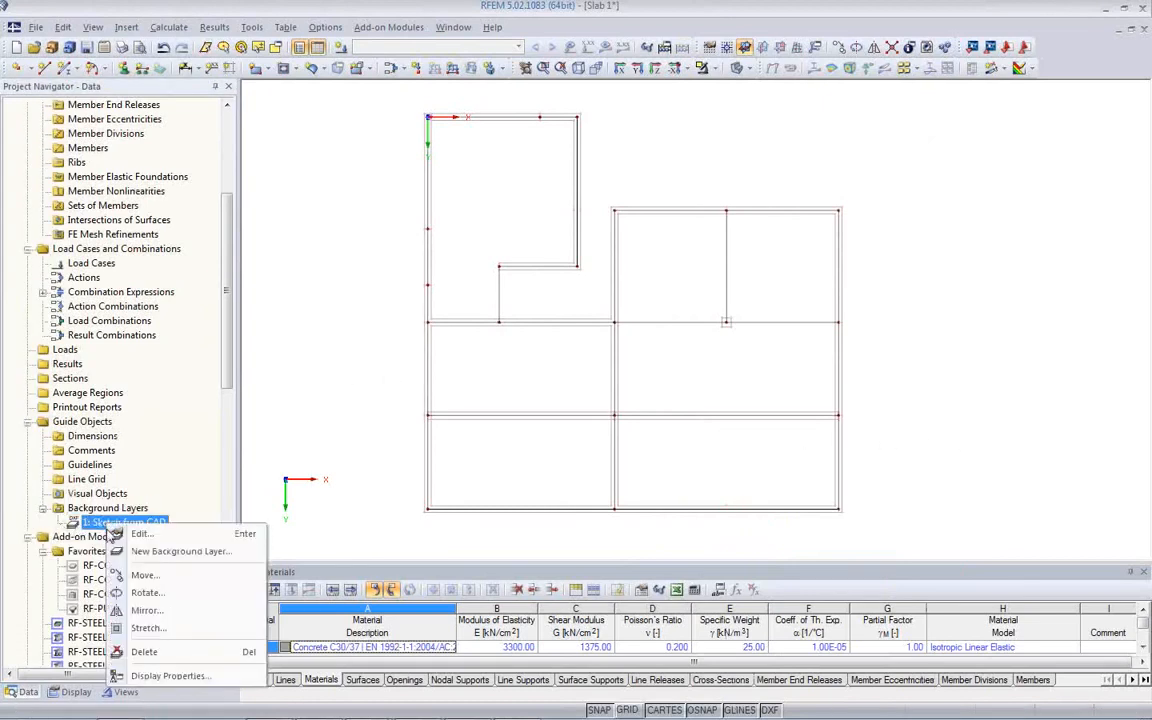
{"action": "left_click", "coordinate": [195, 470]}
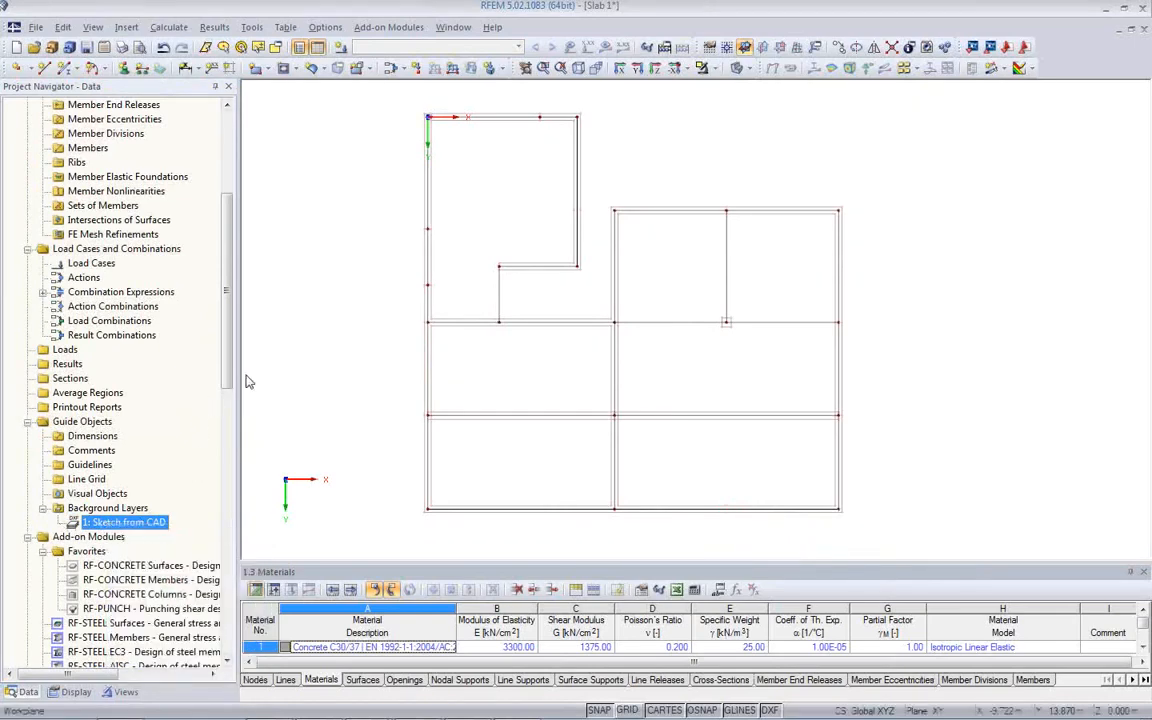
Hide the background layers so the CAD sketch is no longer displayed behind the centre lines.
{"action": "left_click", "coordinate": [75, 691]}
{"action": "scroll", "coordinate": [128, 444], "scroll_direction": "down", "scroll_amount": 10}
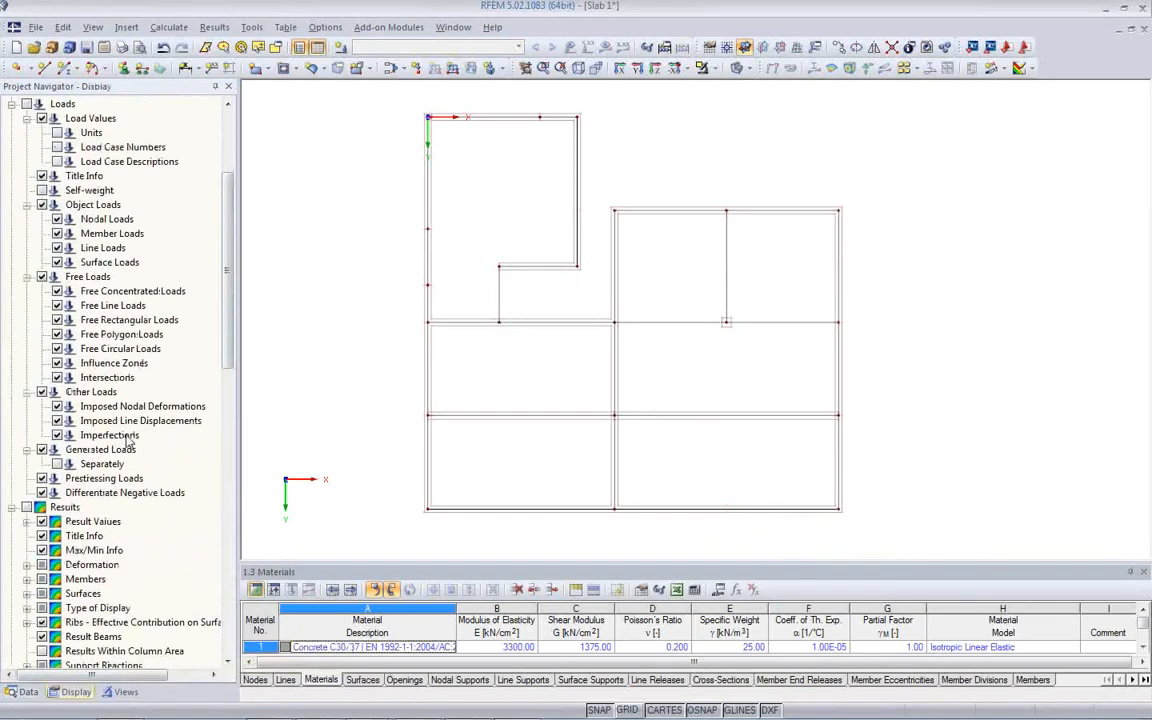
{"action": "scroll", "coordinate": [128, 435], "scroll_direction": "down", "scroll_amount": 2}
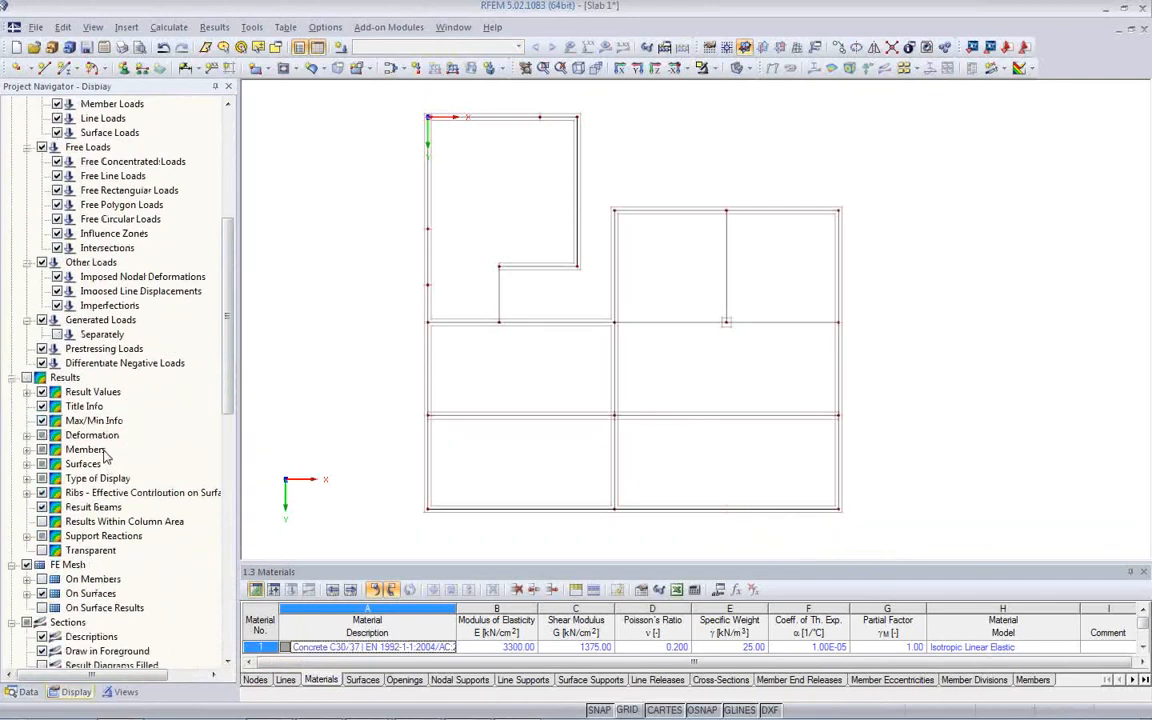
{"action": "scroll", "coordinate": [104, 455], "scroll_direction": "down", "scroll_amount": 3}
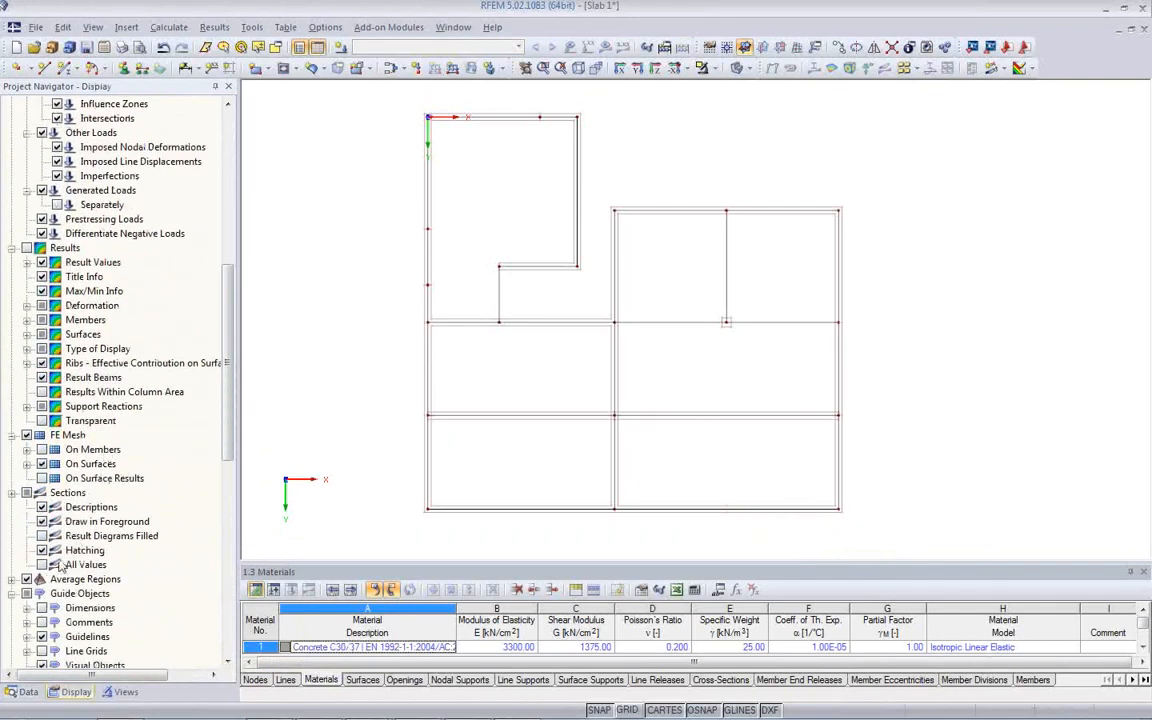
{"action": "scroll", "coordinate": [142, 570], "scroll_direction": "down", "scroll_amount": 2}
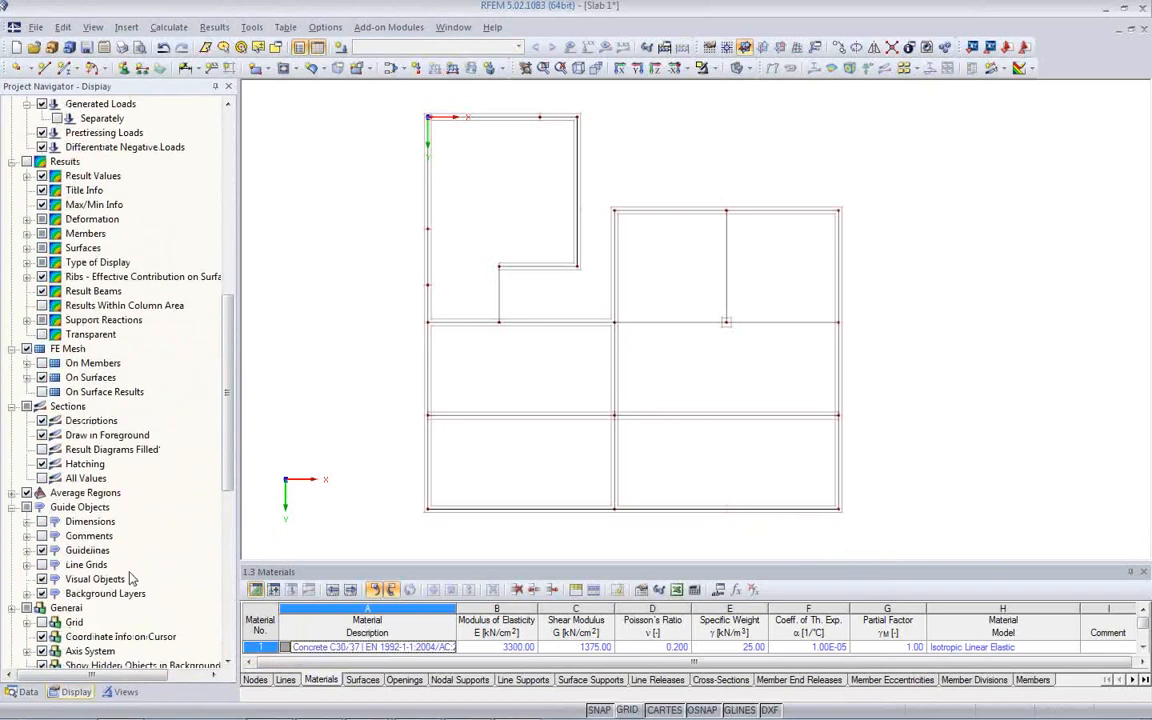
{"action": "left_click", "coordinate": [43, 595]}
Start a new surface from boundary lines with material Concrete C30/37 and a constant thickness of 300 mm.
{"action": "middle_click_drag", "start_coordinate": [585, 398], "coordinate": [615, 397]}
{"action": "scroll", "coordinate": [475, 115], "scroll_direction": "up", "scroll_amount": 7}
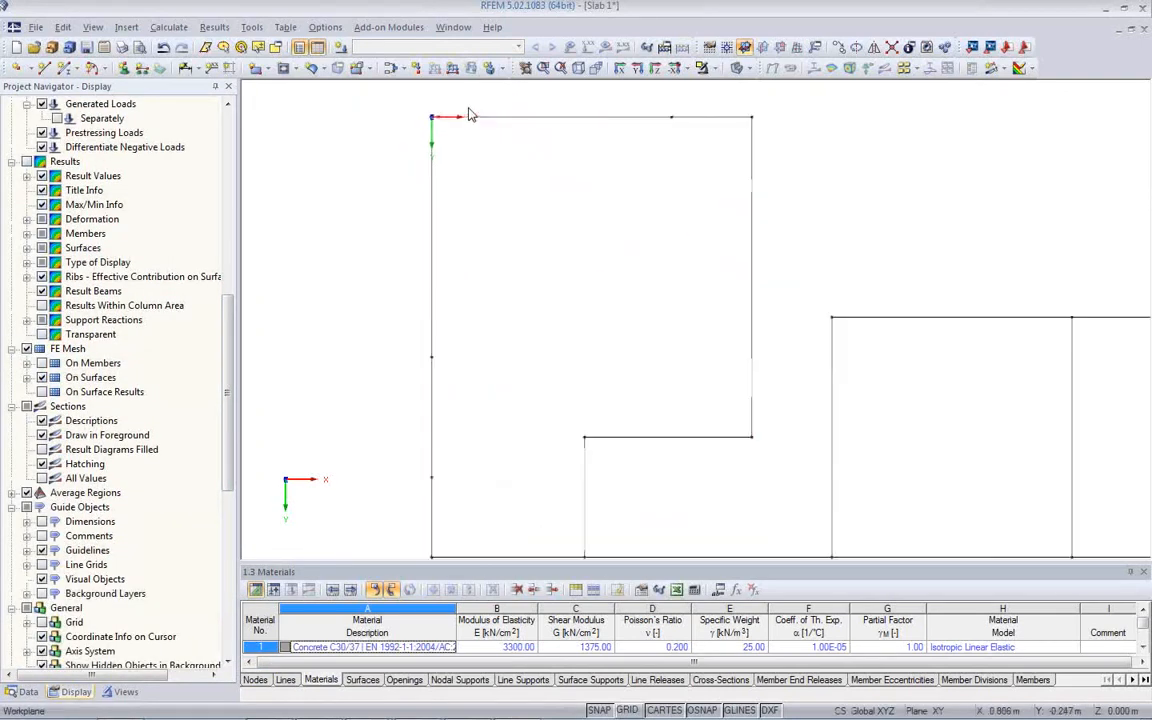
{"action": "scroll", "coordinate": [440, 127], "scroll_direction": "down", "scroll_amount": 4}
{"action": "middle_click_drag", "start_coordinate": [481, 226], "coordinate": [513, 205]}
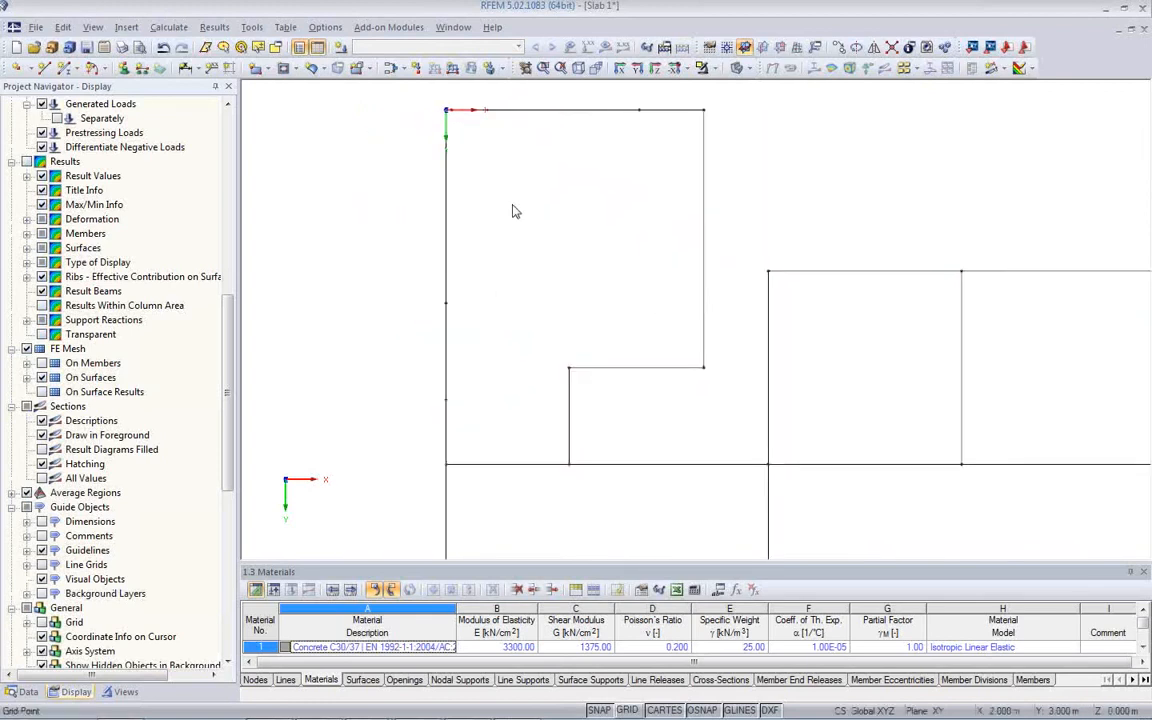
{"action": "scroll", "coordinate": [513, 211], "scroll_direction": "down", "scroll_amount": 3}
{"action": "scroll", "coordinate": [540, 340], "scroll_direction": "down", "scroll_amount": 1}
{"action": "scroll", "coordinate": [587, 360], "scroll_direction": "down", "scroll_amount": 1}
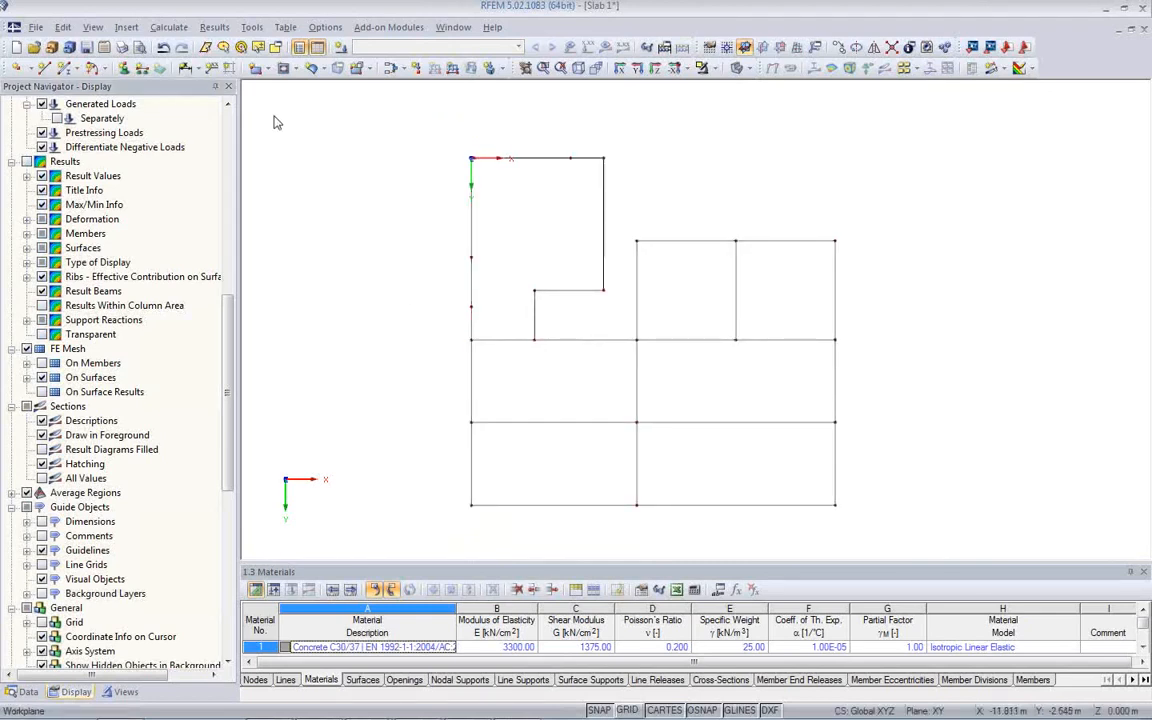
{"action": "left_click", "coordinate": [265, 68]}
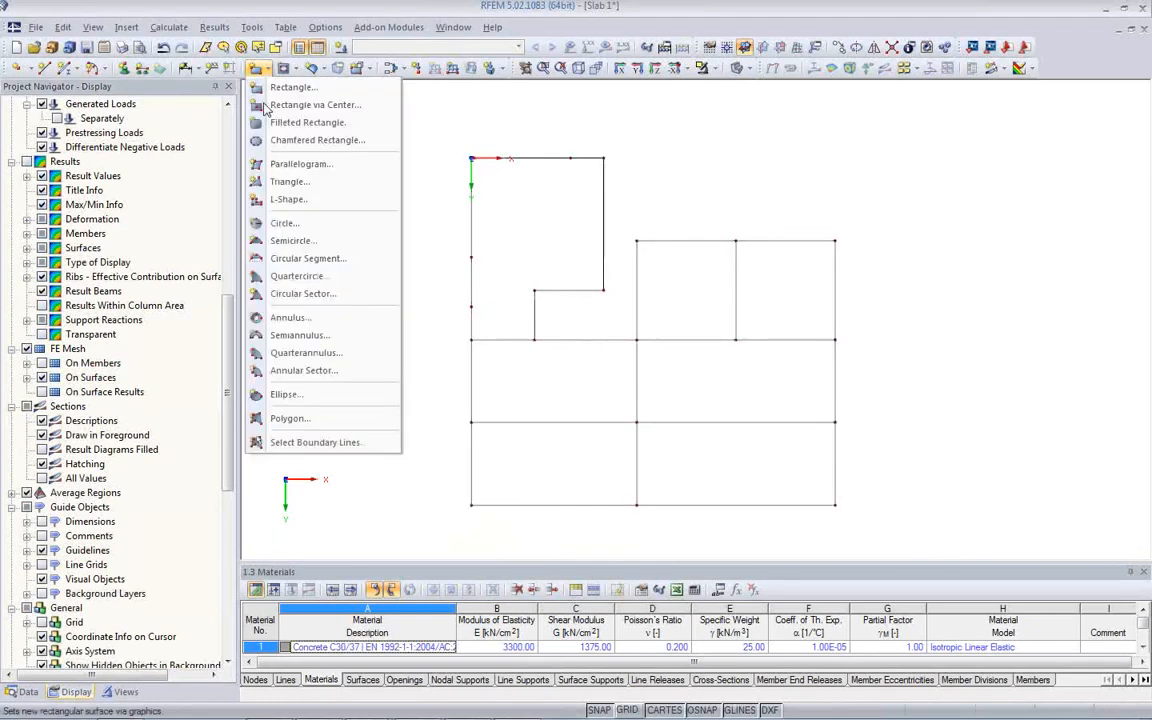
{"action": "left_click", "coordinate": [300, 445]}
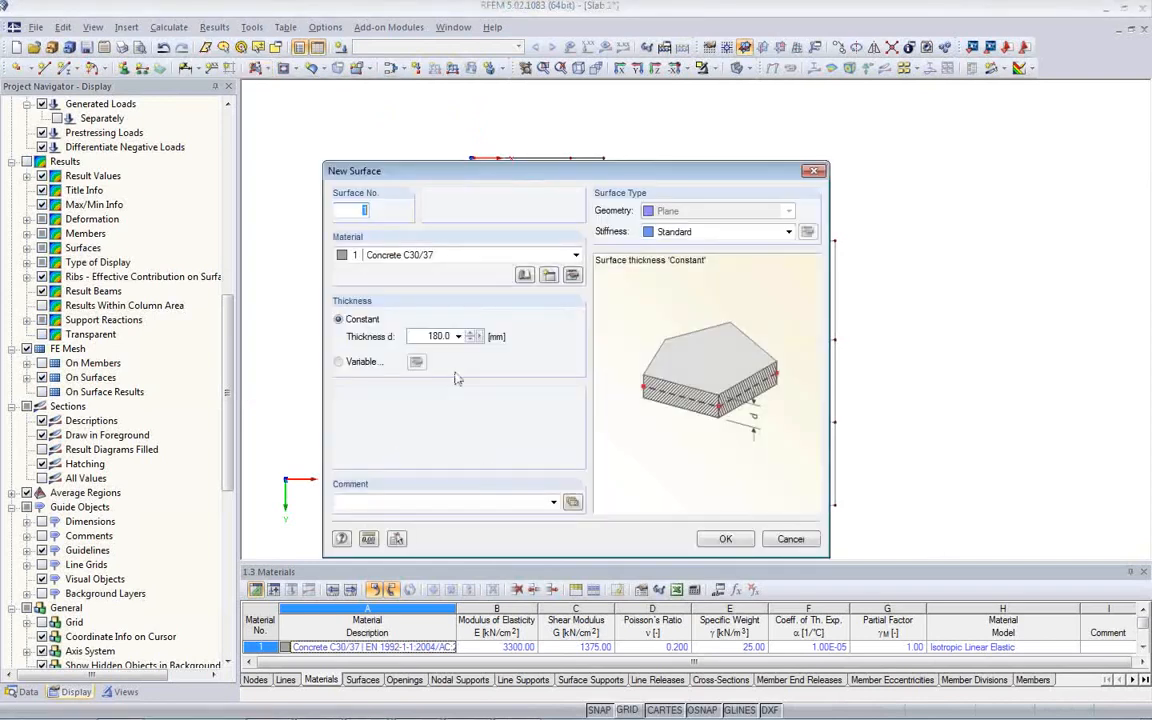
{"action": "left_click", "coordinate": [476, 258]}
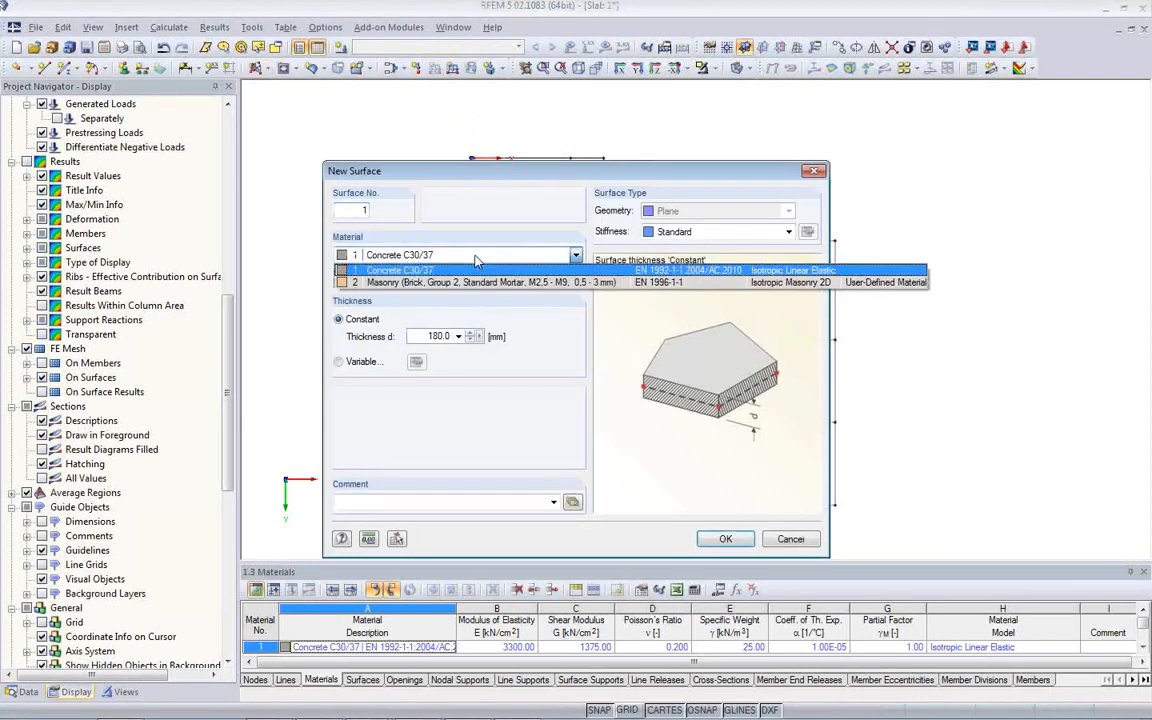
{"action": "left_click", "coordinate": [476, 258]}
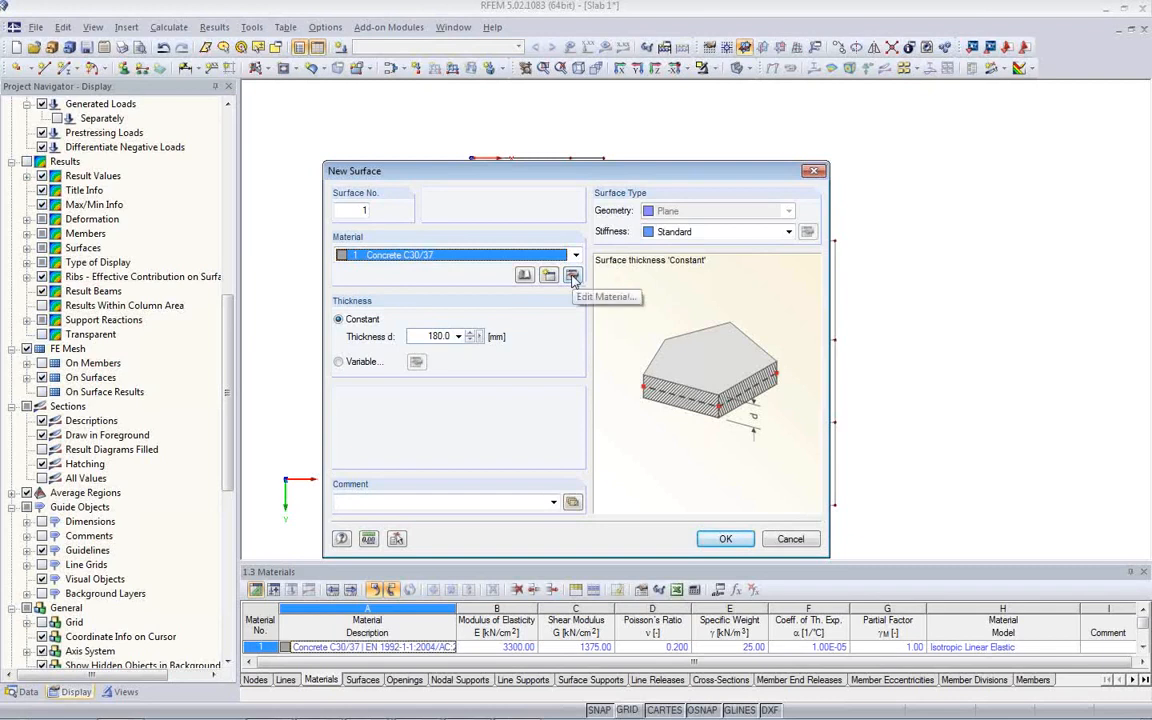
{"action": "left_click", "coordinate": [427, 336]}
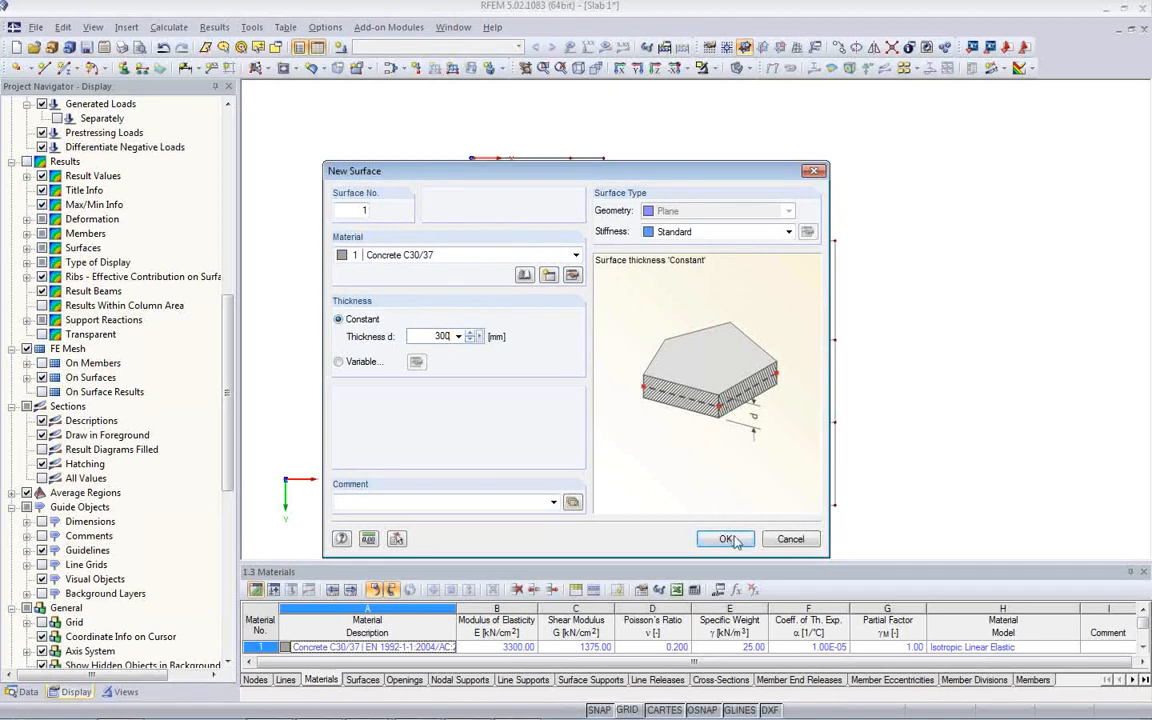
{"action": "left_click", "coordinate": [731, 538]}
Create surfaces over the stepped upper-left area and the middle-left room by selecting their boundary lines.
{"action": "left_click", "coordinate": [474, 290]}
{"action": "left_click", "coordinate": [501, 339]}
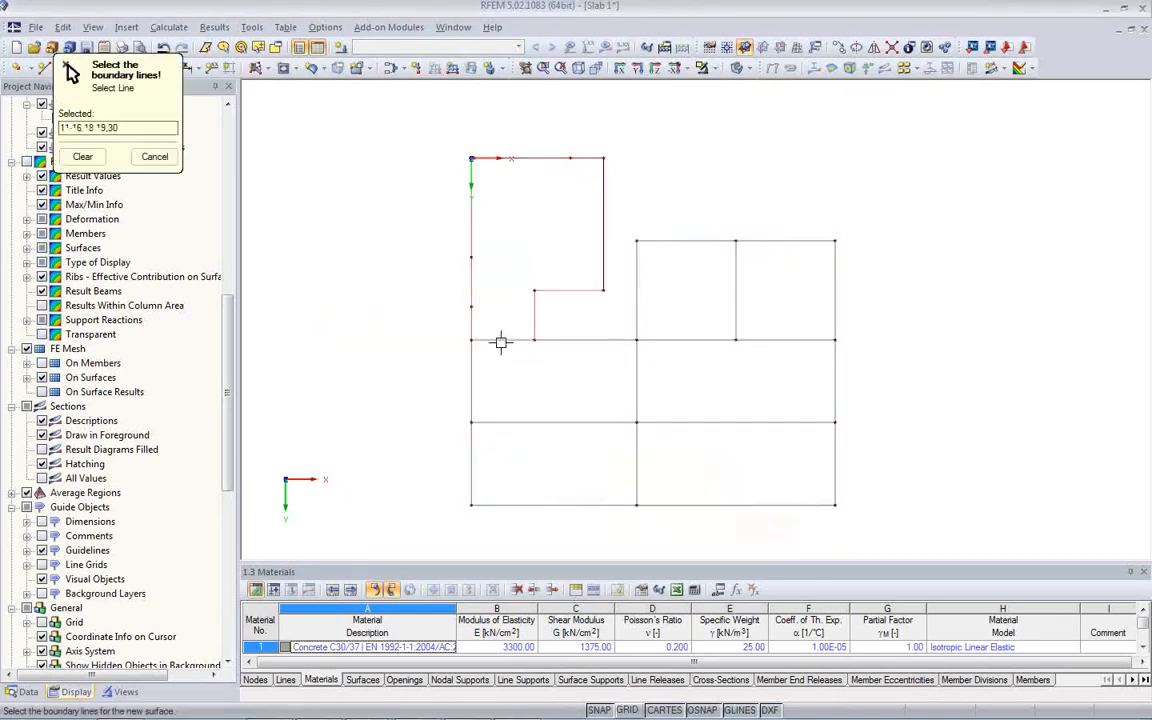
{"action": "left_click", "coordinate": [575, 341]}
{"action": "left_click", "coordinate": [637, 386]}
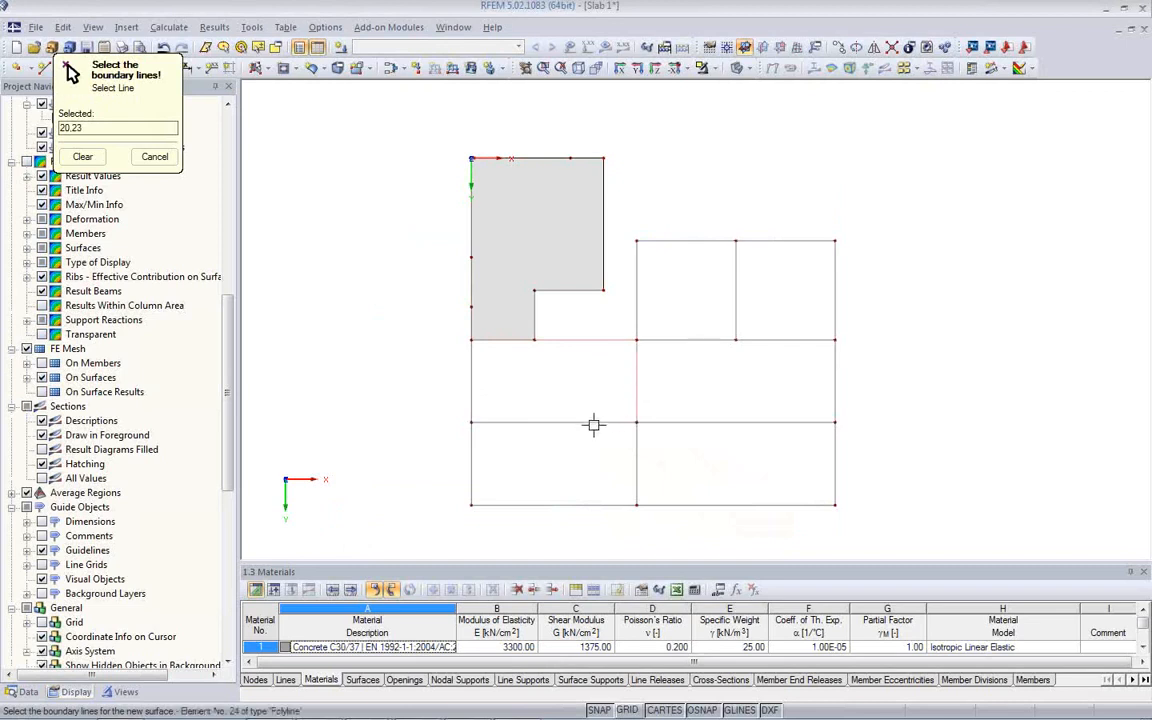
{"action": "left_click", "coordinate": [506, 422]}
{"action": "left_click", "coordinate": [472, 389]}
{"action": "left_click", "coordinate": [507, 342]}
Create two surfaces over the upper-right room, one on each side of the vertical line to the column.
{"action": "left_click", "coordinate": [638, 298]}
{"action": "left_click", "coordinate": [648, 340]}
{"action": "left_click", "coordinate": [773, 242]}
{"action": "left_click", "coordinate": [804, 342]}
{"action": "left_click", "coordinate": [737, 320]}
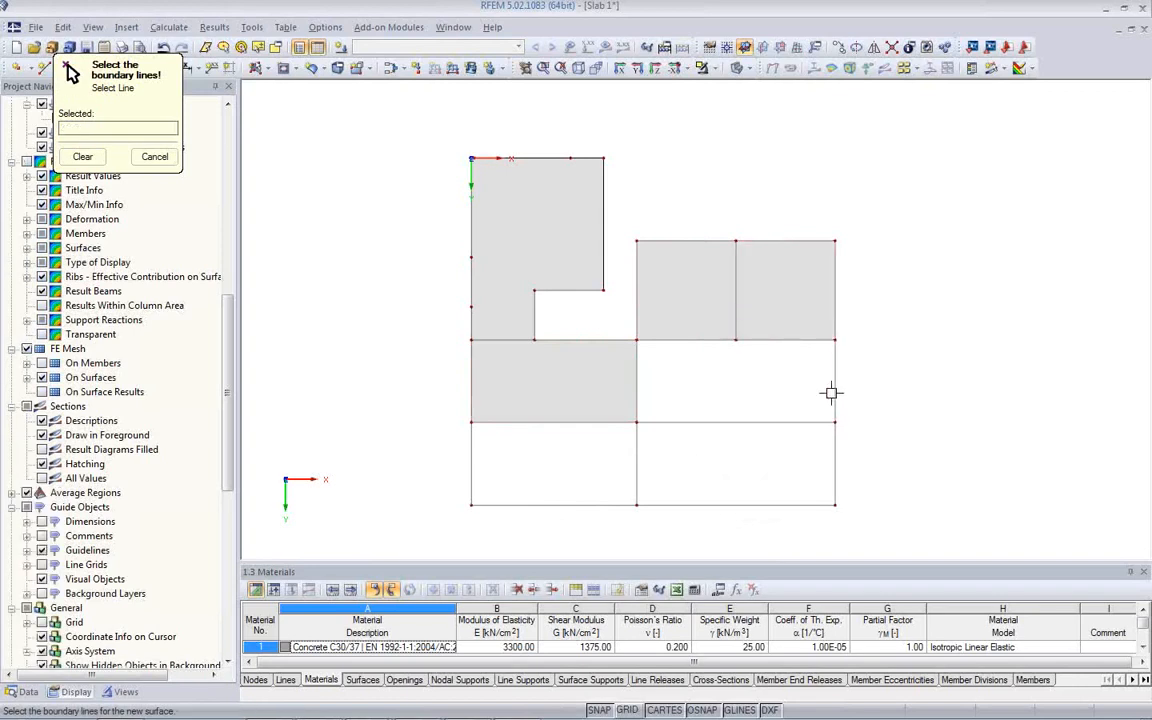
Create surfaces over the middle-right and lower-right areas of the plan from their boundary lines.
{"action": "left_click", "coordinate": [792, 421]}
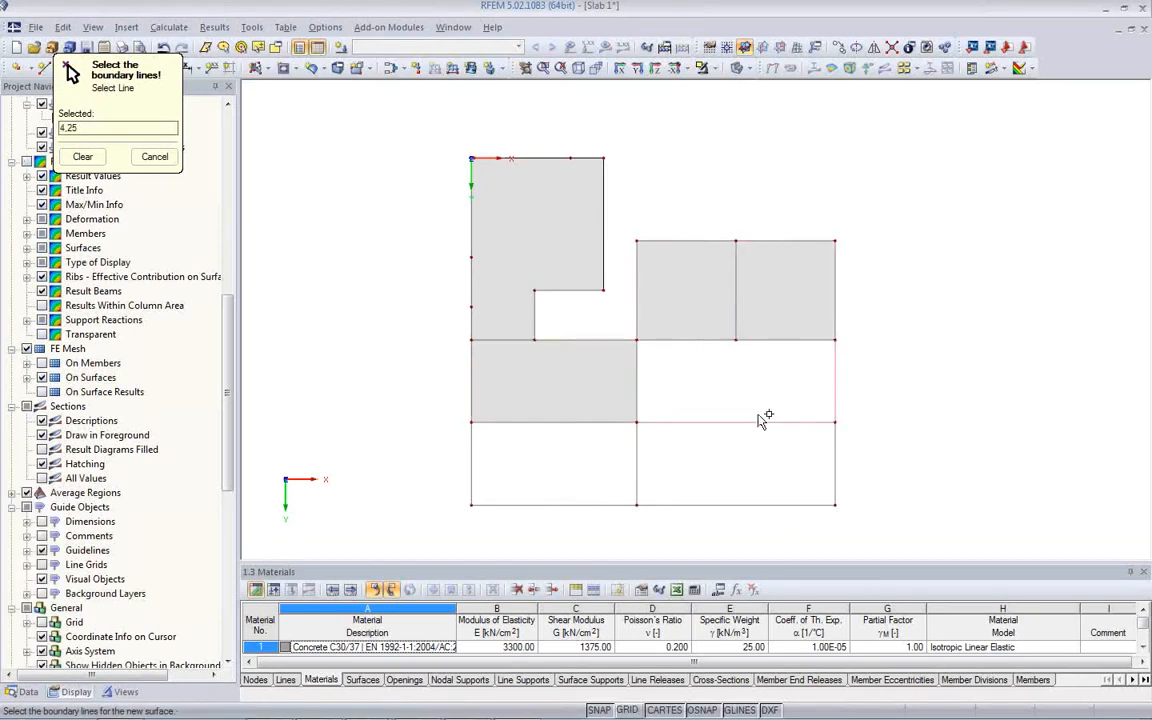
{"action": "left_click", "coordinate": [637, 375]}
{"action": "left_click", "coordinate": [680, 340]}
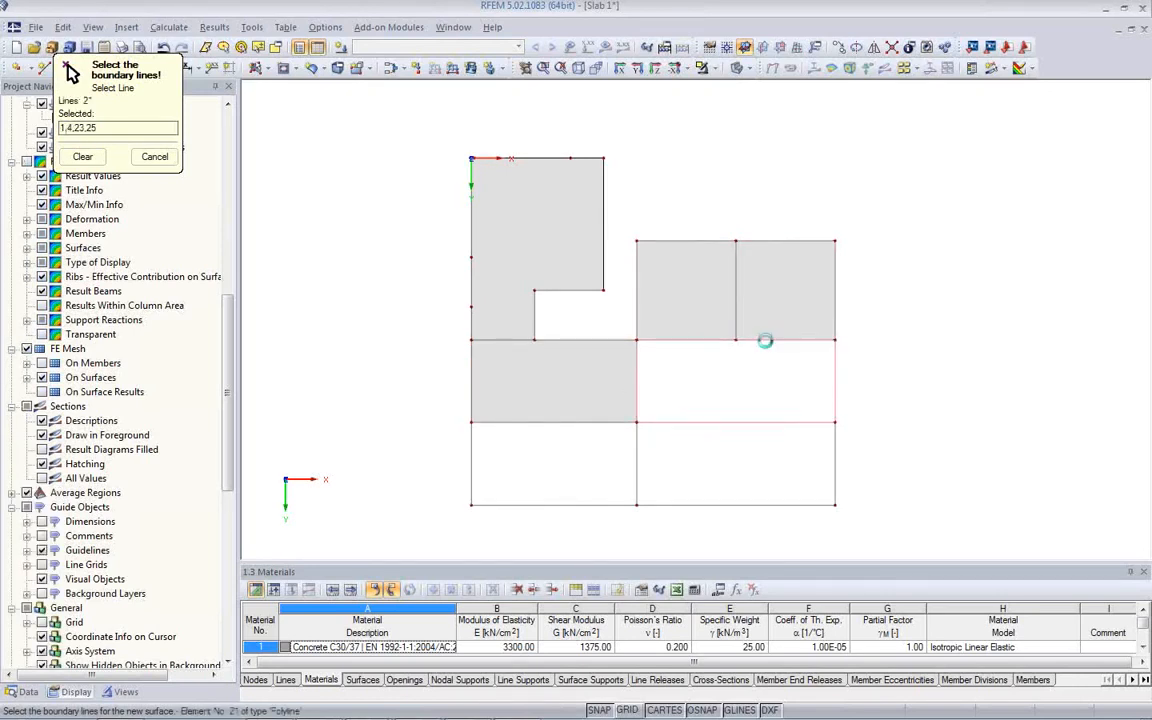
{"action": "left_click", "coordinate": [834, 479]}
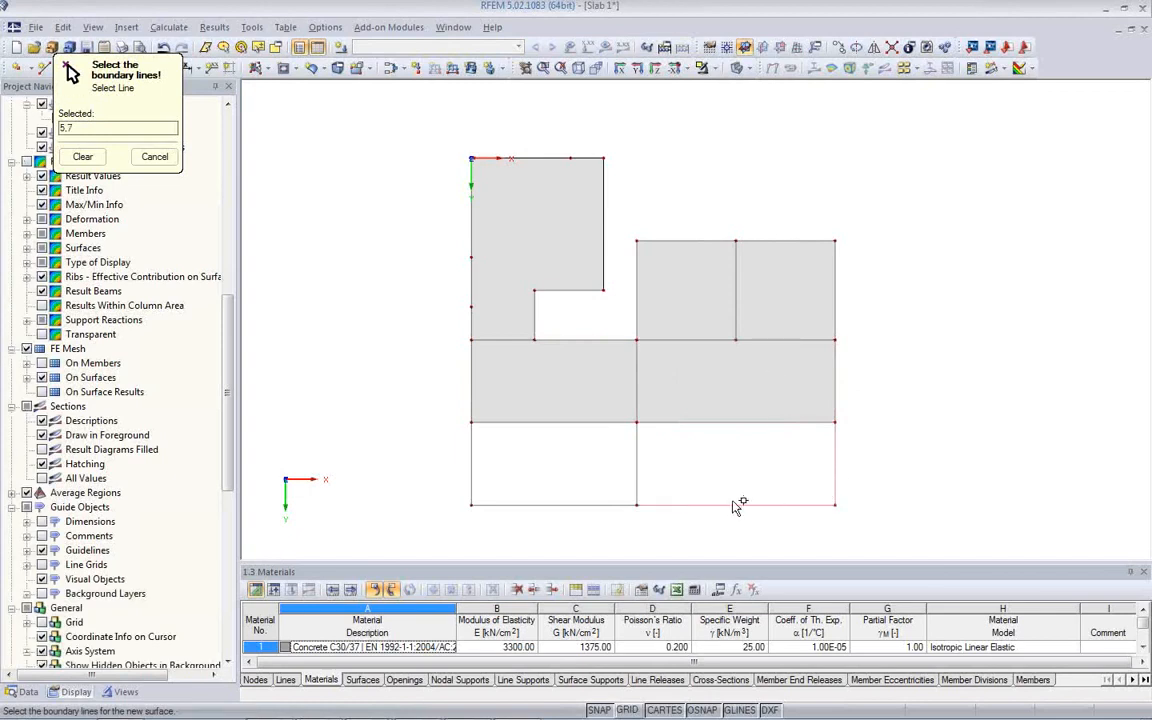
{"action": "left_click", "coordinate": [639, 480]}
{"action": "left_click", "coordinate": [680, 421]}
Create the surface over the lower-left room from its boundary lines and finish the surface command.
{"action": "left_click", "coordinate": [571, 505]}
{"action": "left_click", "coordinate": [472, 475]}
{"action": "left_click", "coordinate": [501, 421]}
{"action": "left_click", "coordinate": [636, 463]}
{"action": "key", "text": "Escape"}
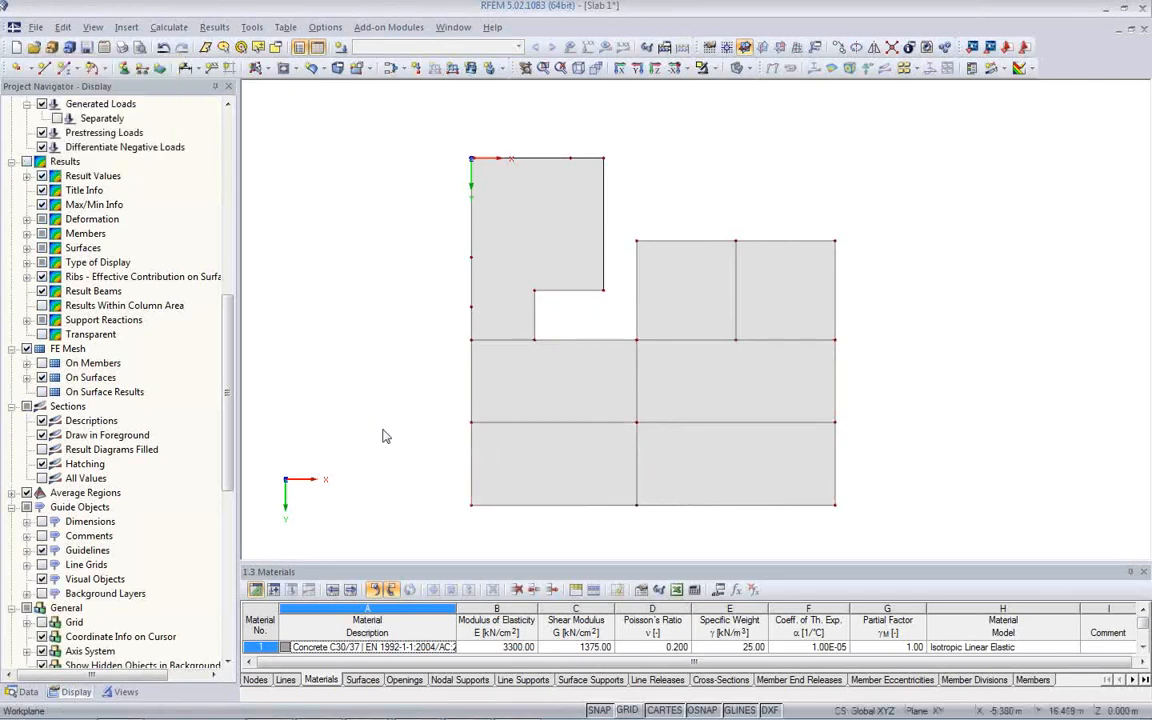
Define a new line support type in global axes with elastic support via a wall in Z.
{"action": "middle_click_drag", "start_coordinate": [389, 465], "coordinate": [334, 234], "text": "ctrl"}
{"action": "middle_click_drag", "start_coordinate": [437, 411], "coordinate": [377, 394]}
{"action": "scroll", "coordinate": [380, 398], "scroll_direction": "up", "scroll_amount": 2}
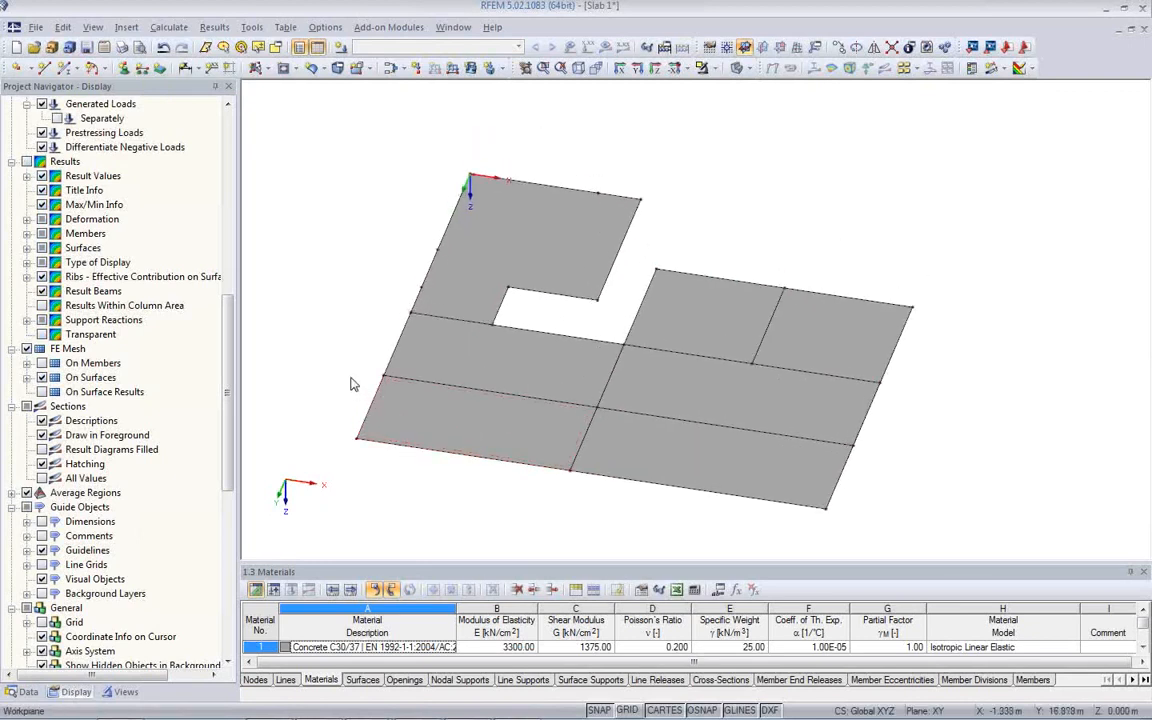
{"action": "left_click", "coordinate": [141, 69]}
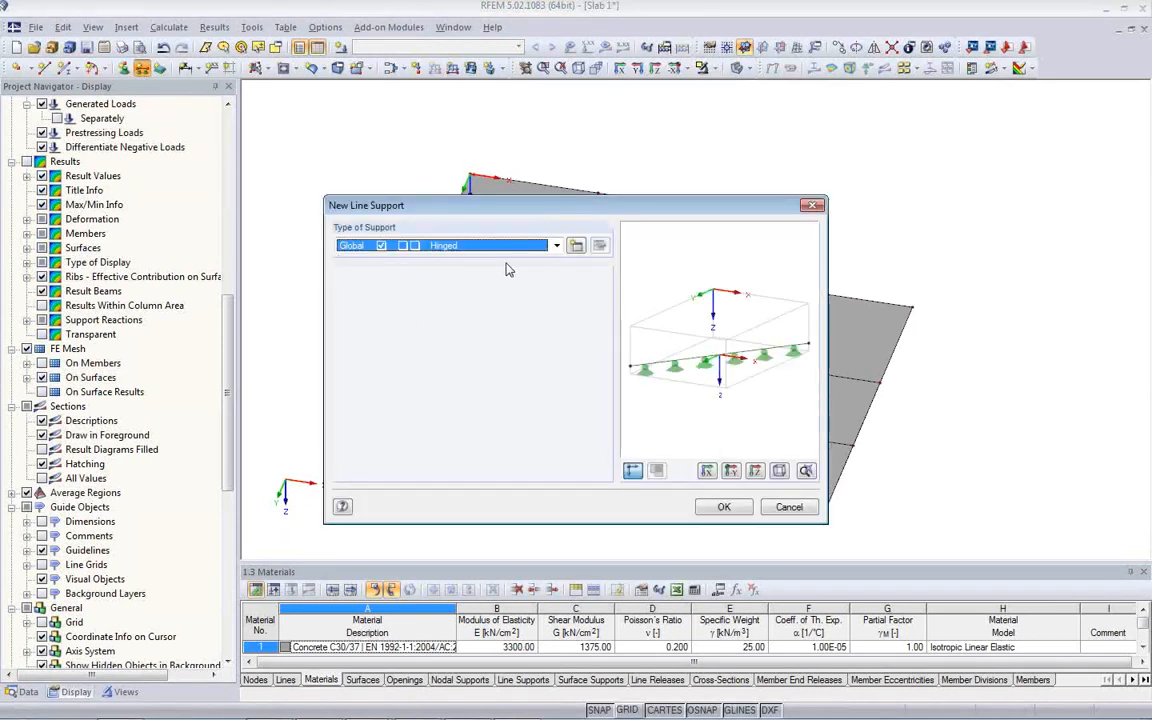
{"action": "left_click", "coordinate": [576, 246]}
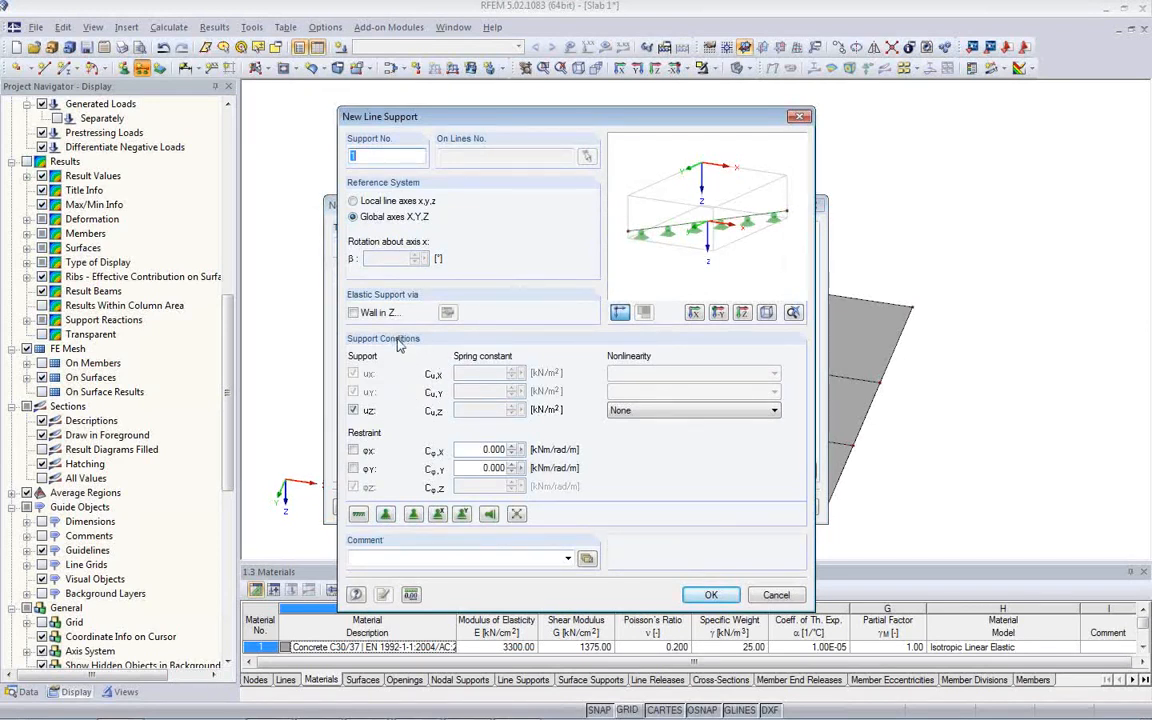
{"action": "left_click", "coordinate": [353, 313]}
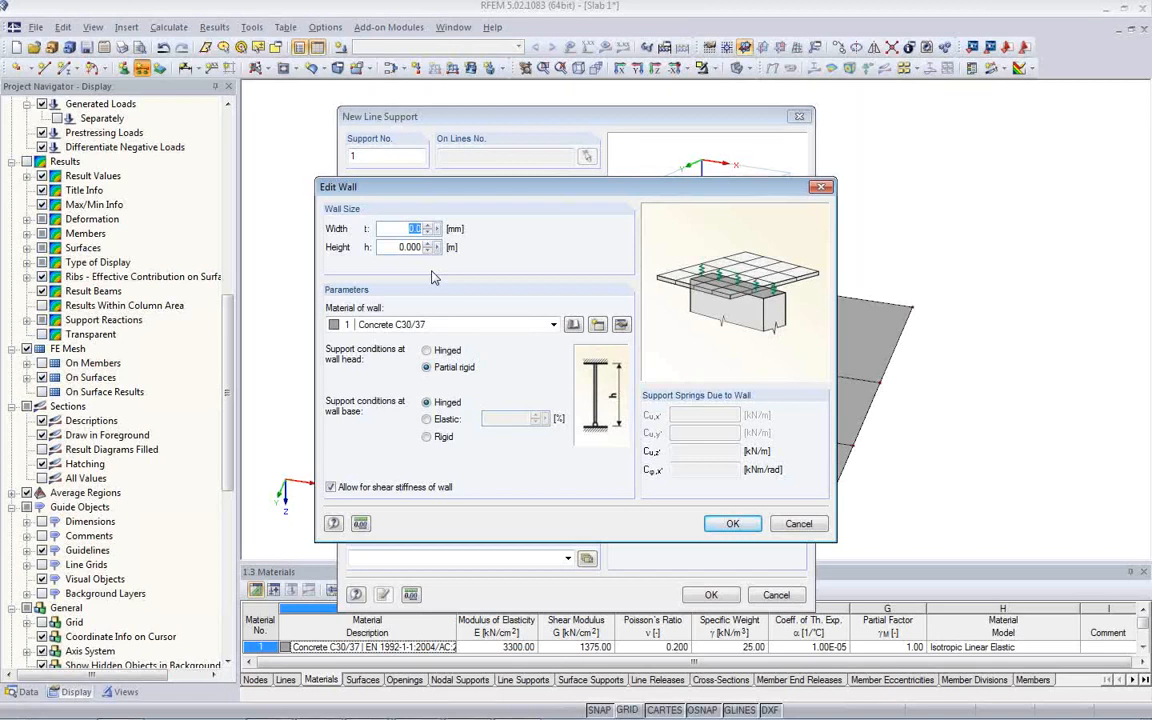
Set the supporting wall to 360 mm width, 3 m height and the Group 2 brick masonry material.
{"action": "type", "text": "360"}
{"action": "left_click_drag", "start_coordinate": [401, 247], "coordinate": [424, 250]}
{"action": "type", "text": "3"}
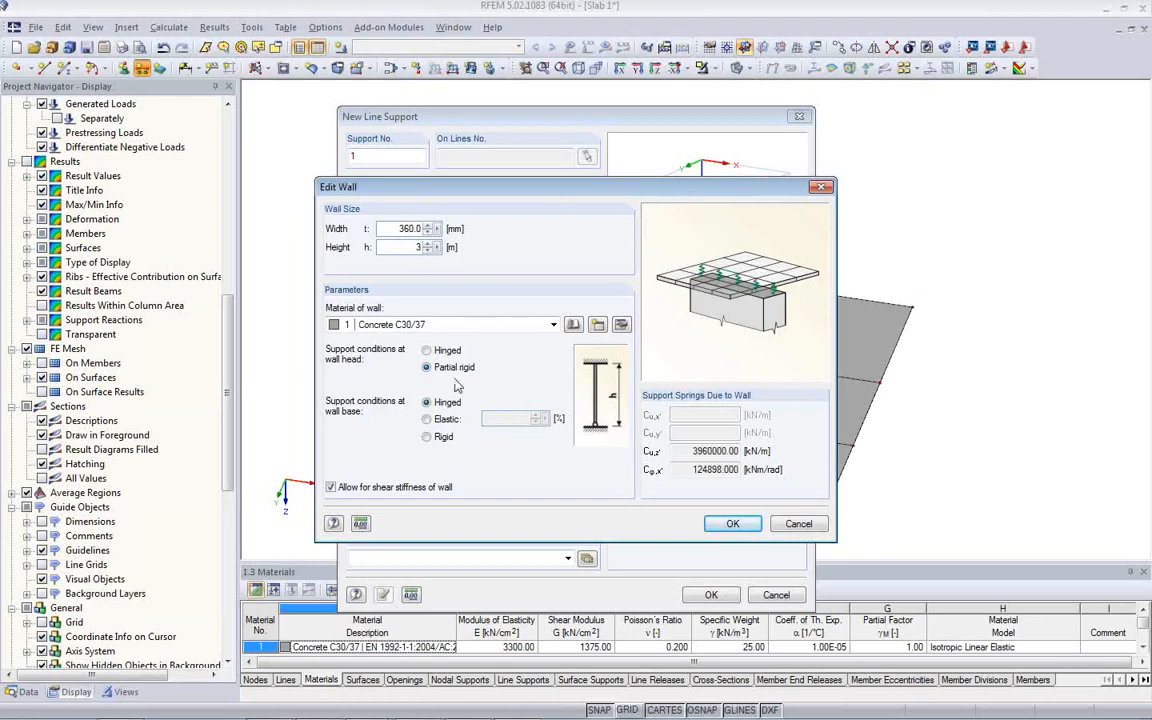
{"action": "left_click", "coordinate": [470, 325]}
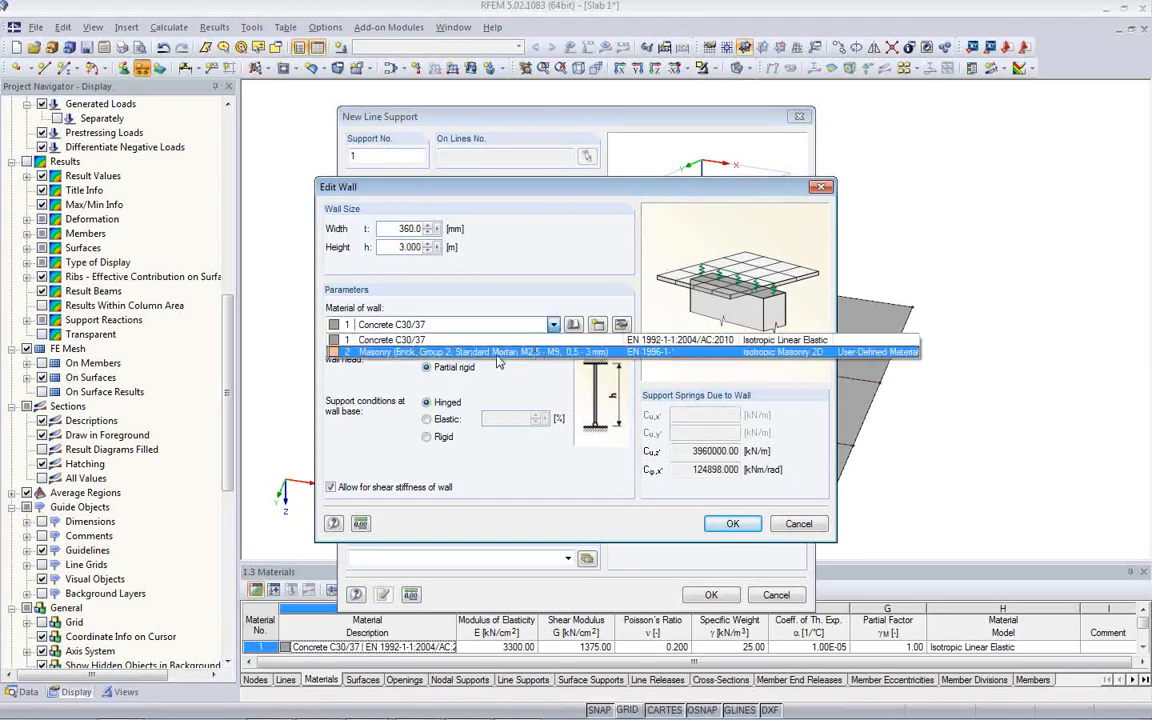
{"action": "left_click", "coordinate": [503, 353]}
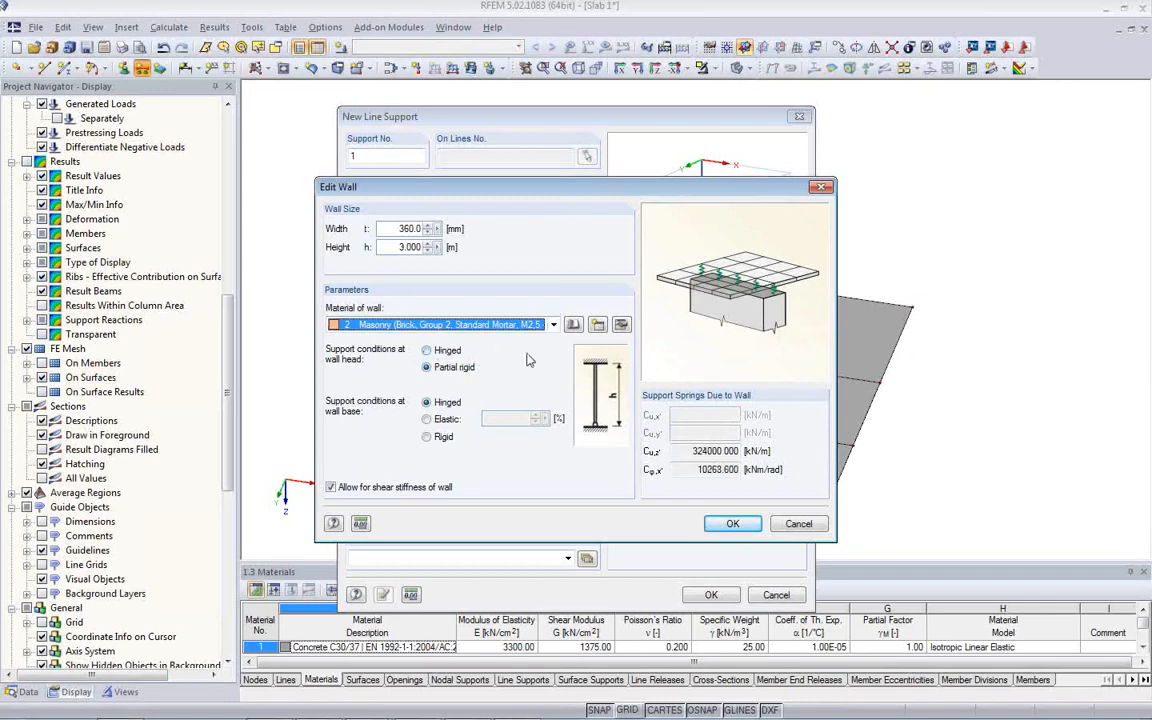
Review the masonry's library parameters and set its material model to Isotropic Linear Elastic.
{"action": "left_click", "coordinate": [621, 326]}
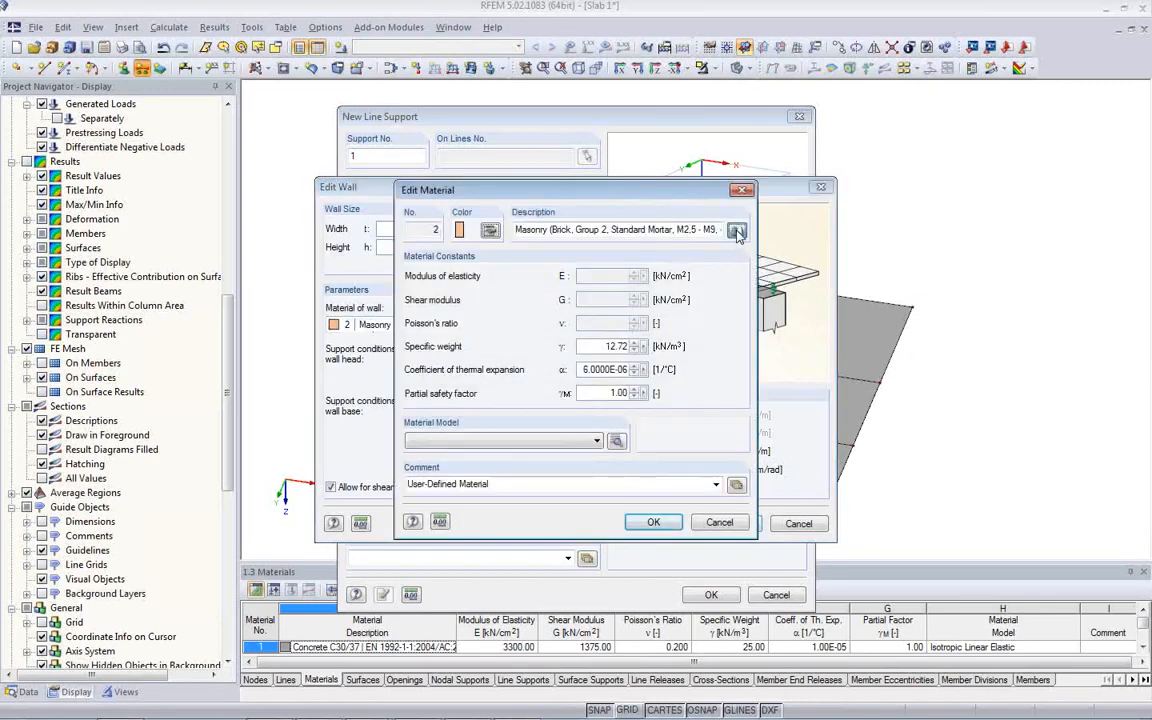
{"action": "left_click", "coordinate": [736, 230]}
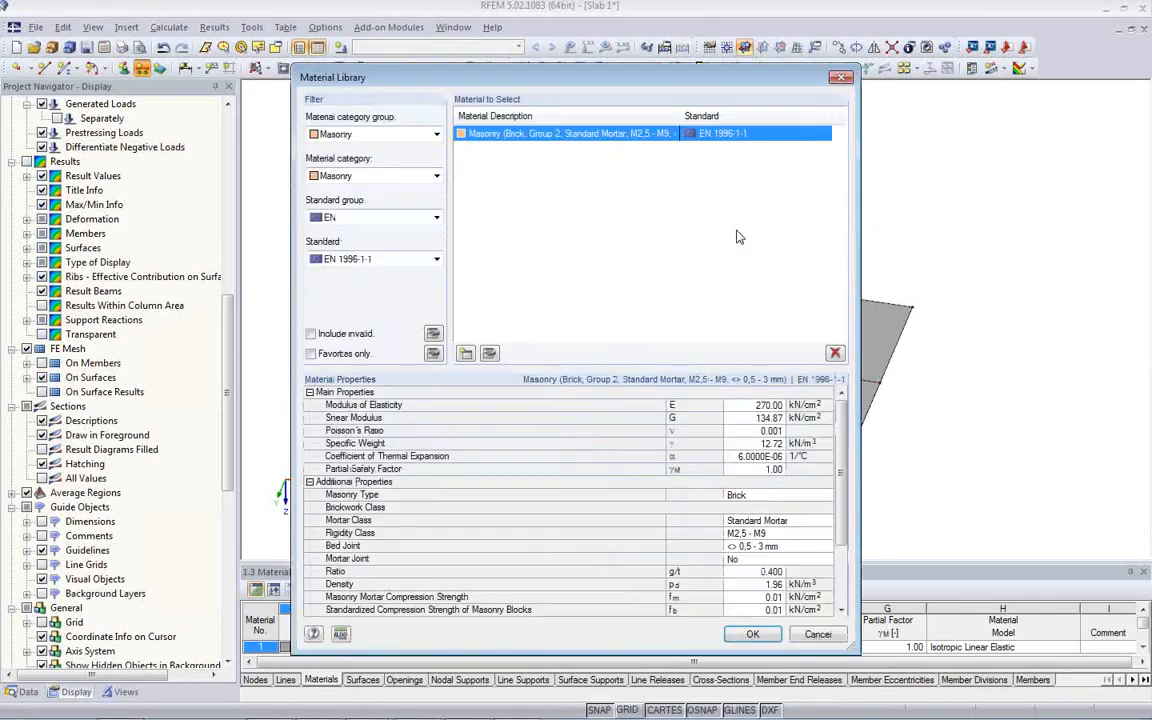
{"action": "left_click", "coordinate": [485, 353]}
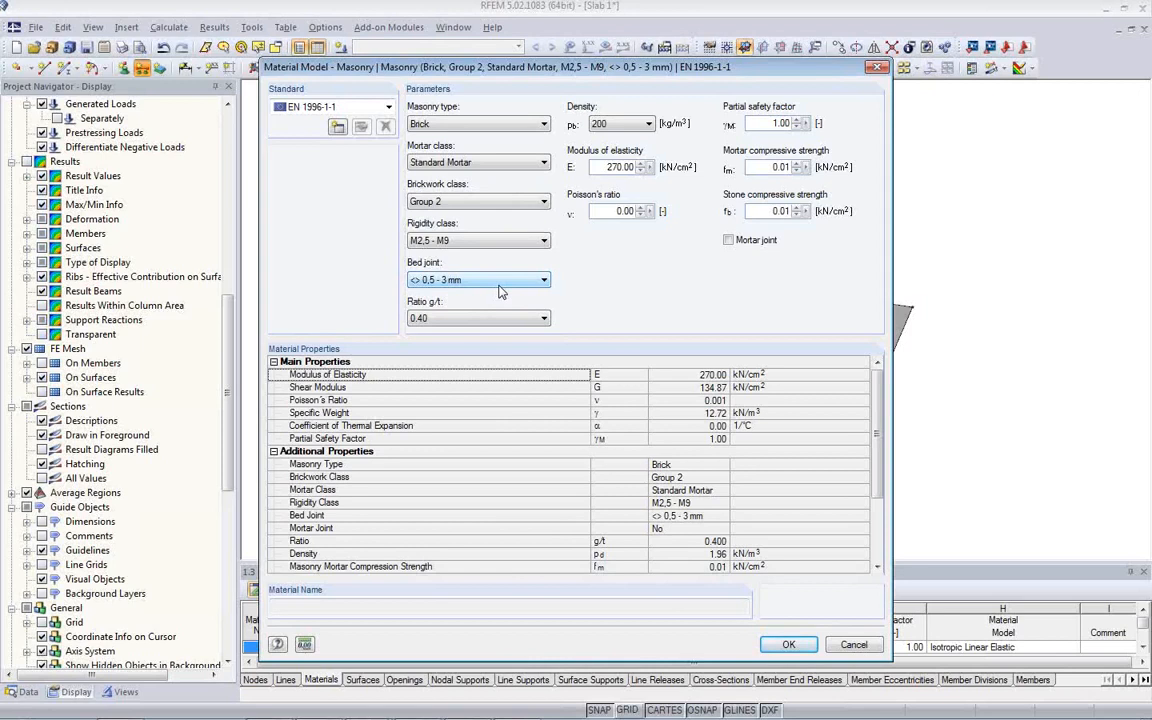
{"action": "left_click", "coordinate": [796, 648]}
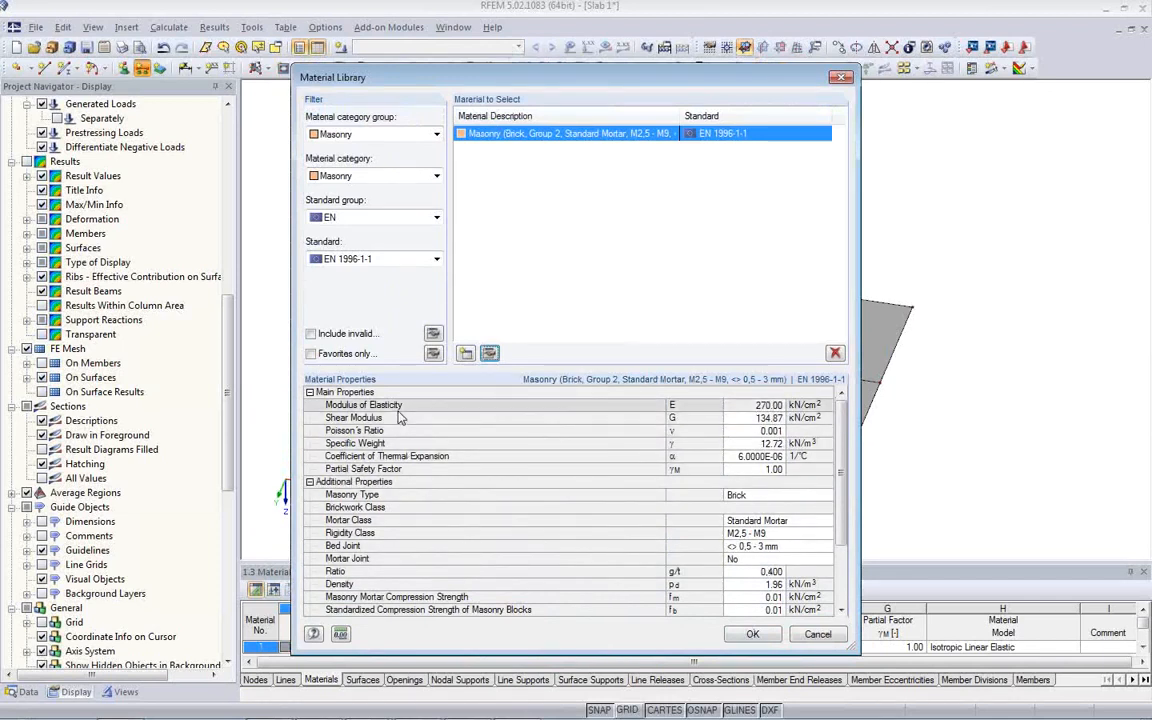
{"action": "left_click", "coordinate": [750, 636]}
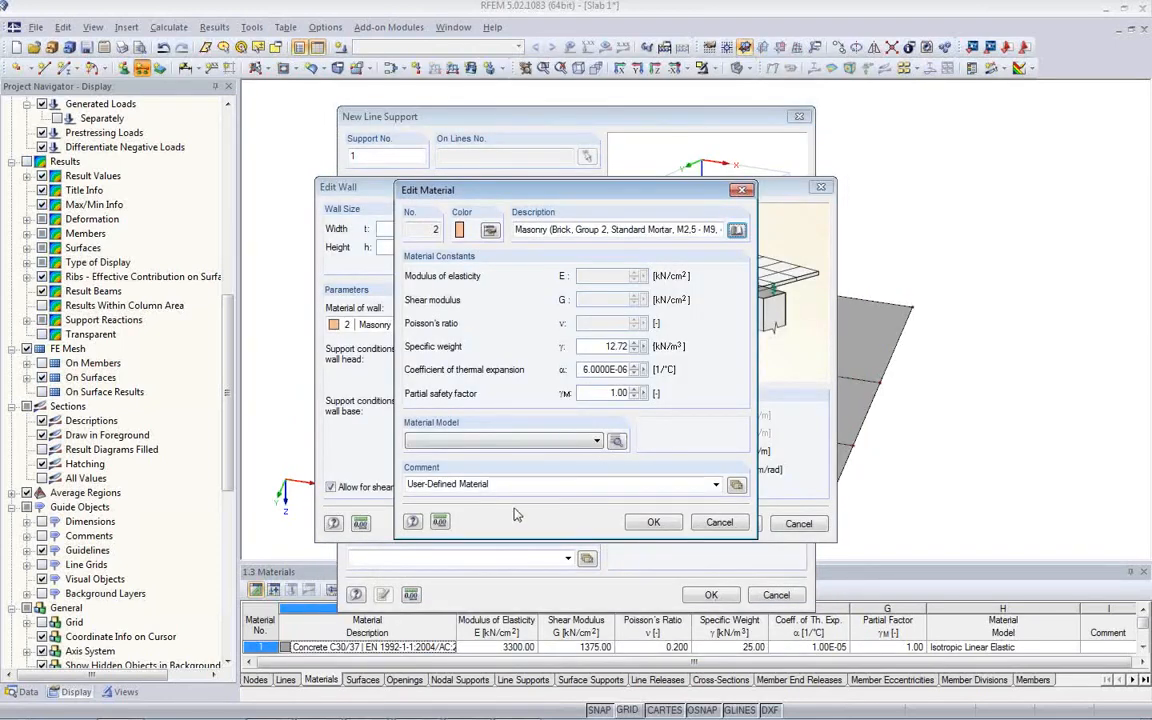
{"action": "left_click", "coordinate": [565, 441]}
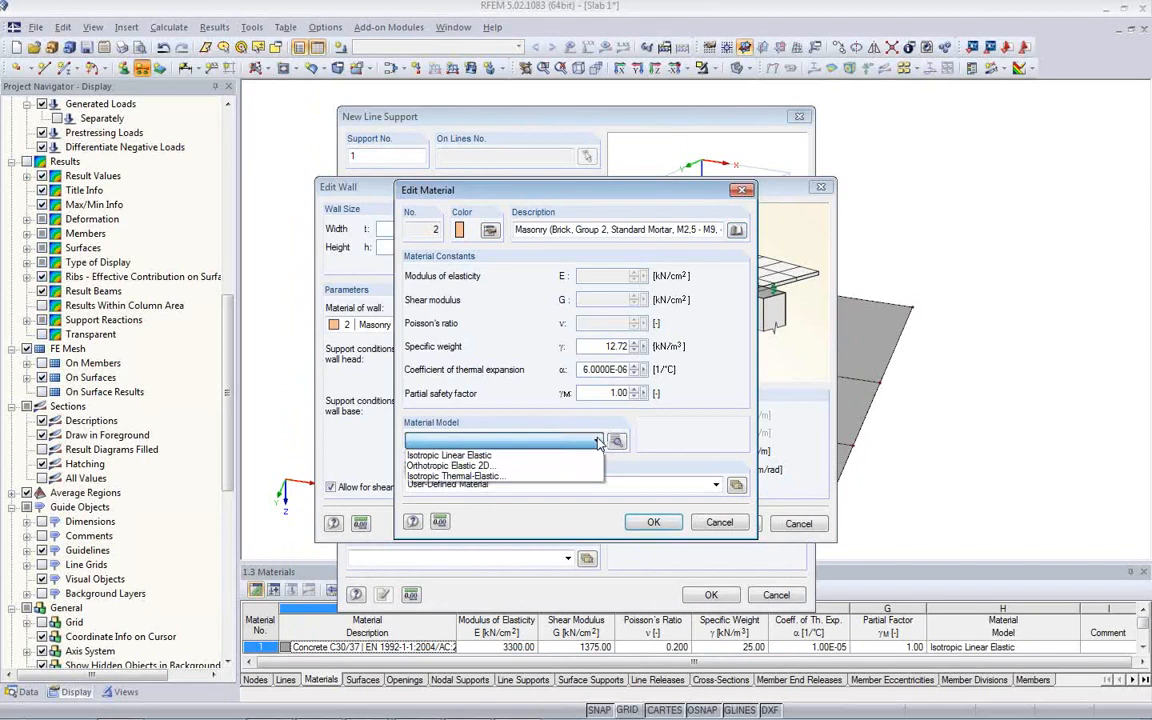
{"action": "left_click", "coordinate": [564, 455]}
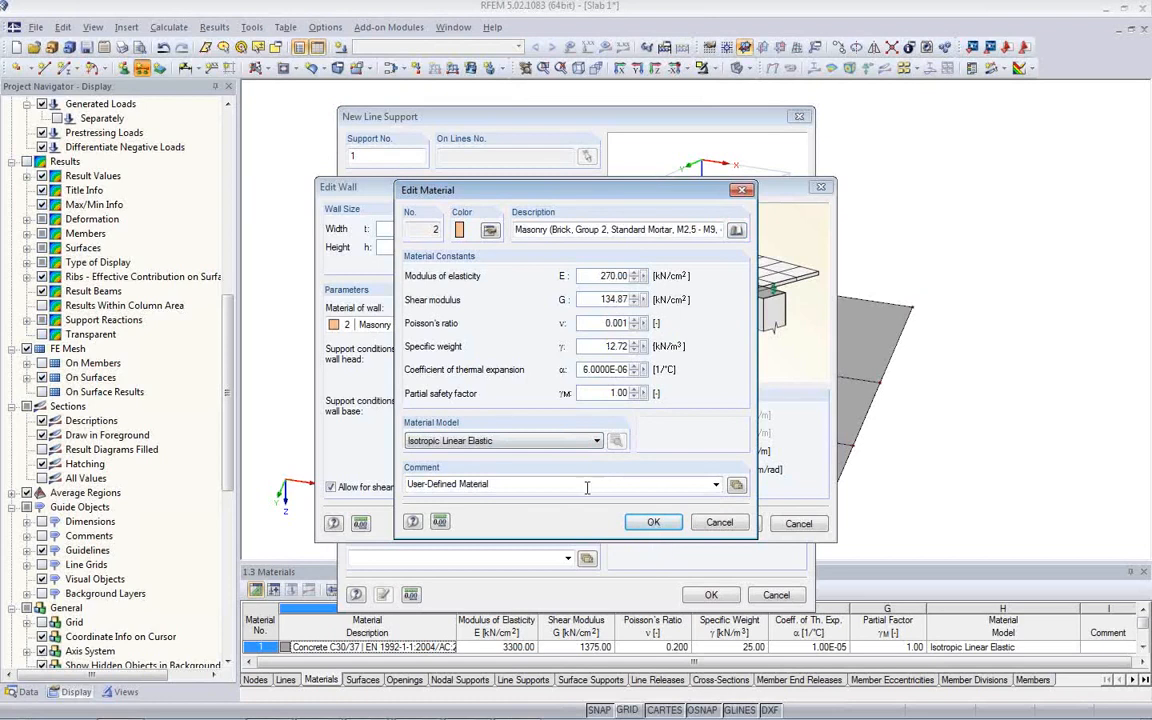
{"action": "left_click", "coordinate": [654, 523]}
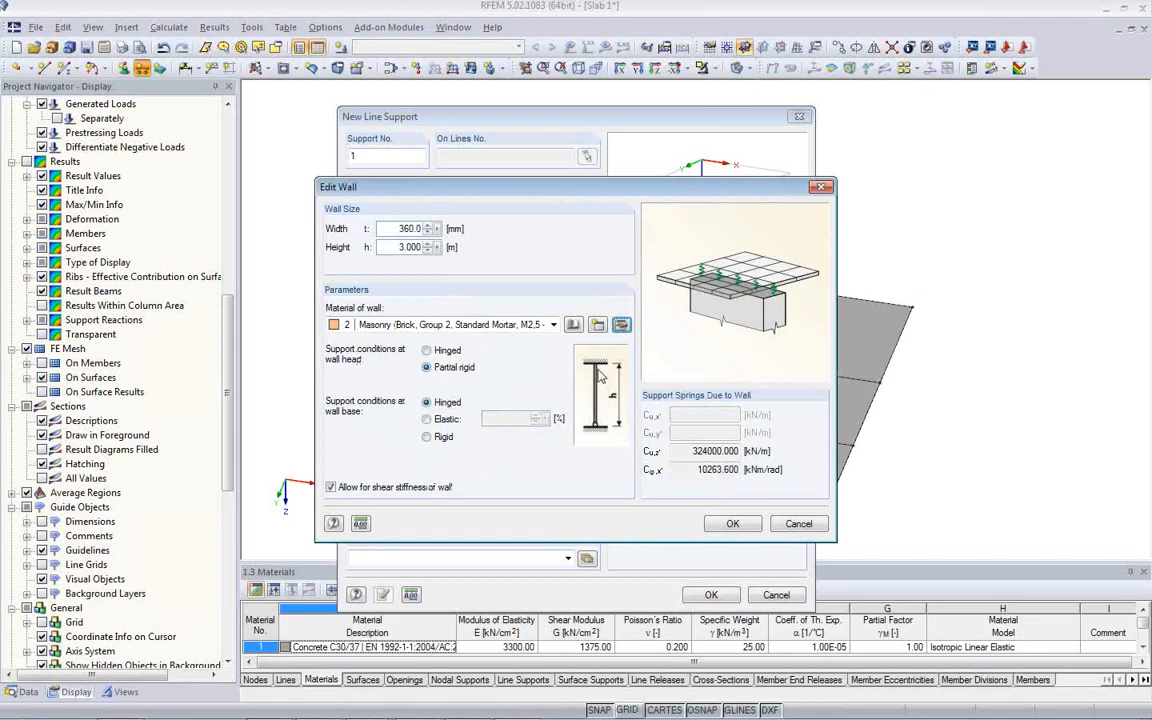
Make the wall head support hinged and accept the wall and line support definitions.
{"action": "left_click", "coordinate": [427, 351]}
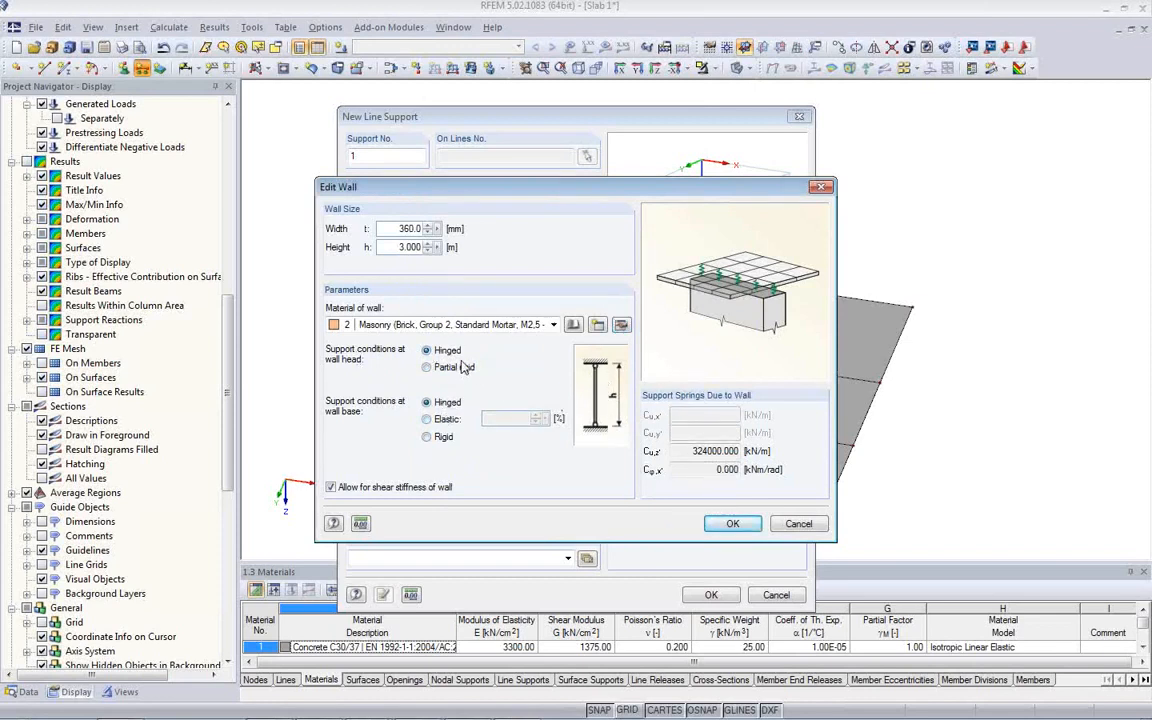
{"action": "left_click", "coordinate": [730, 524]}
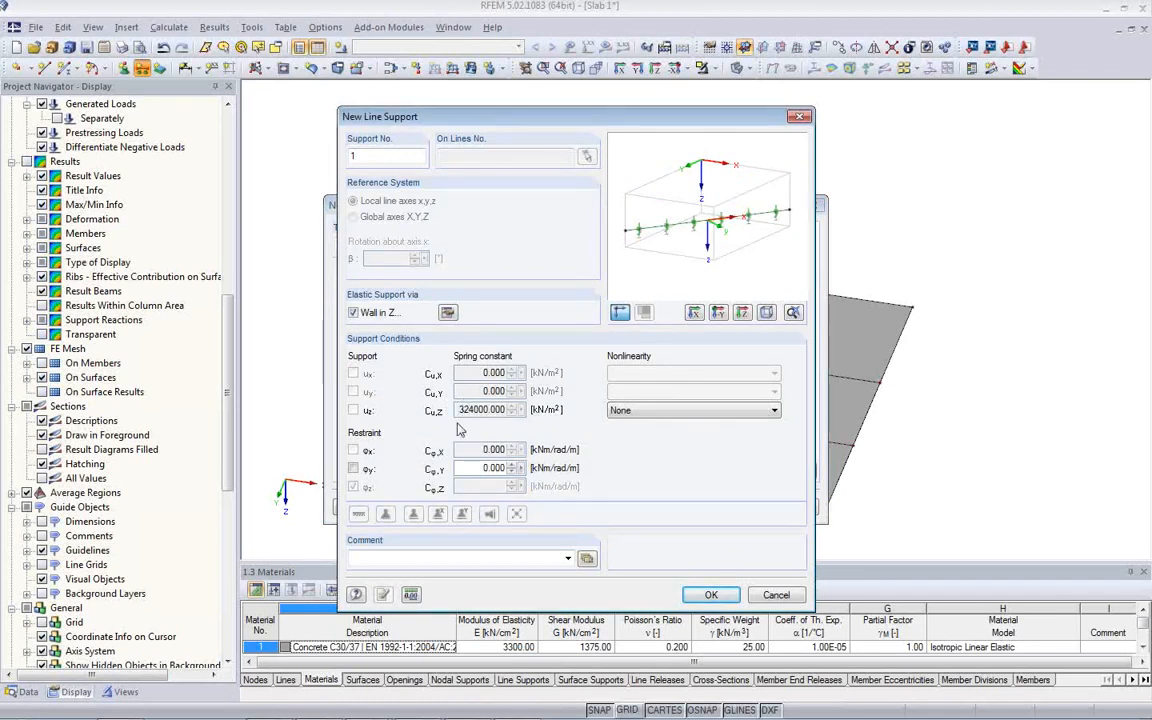
{"action": "left_click", "coordinate": [699, 598]}
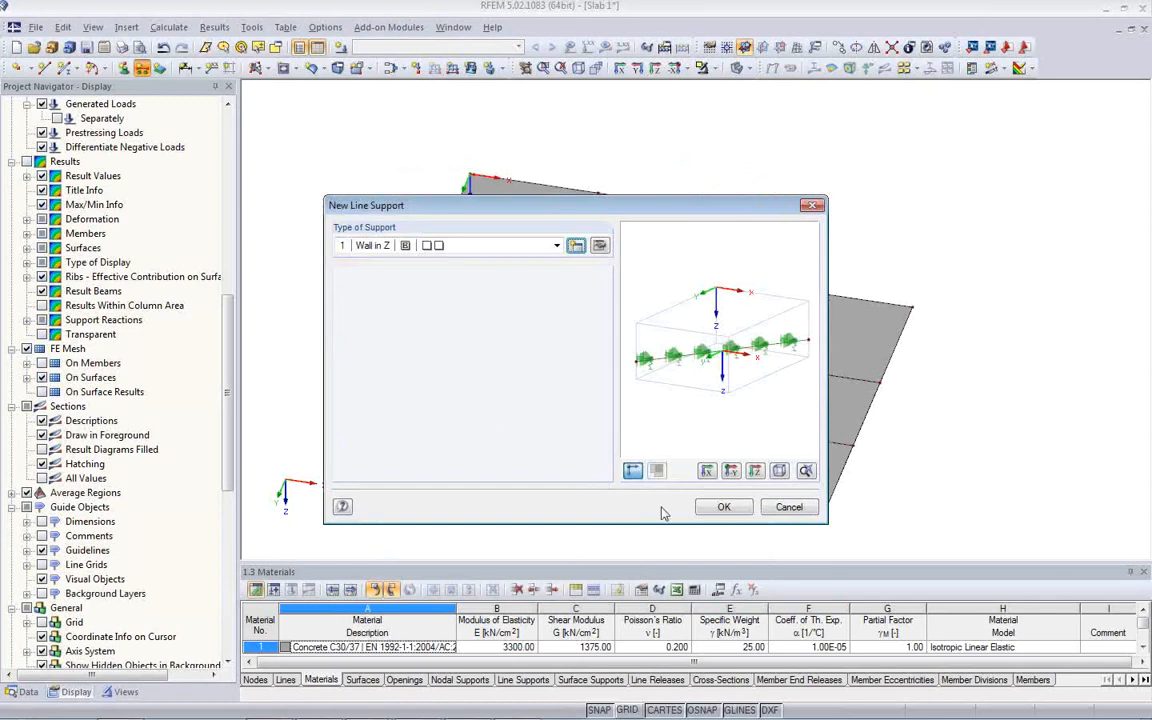
{"action": "left_click", "coordinate": [722, 507]}
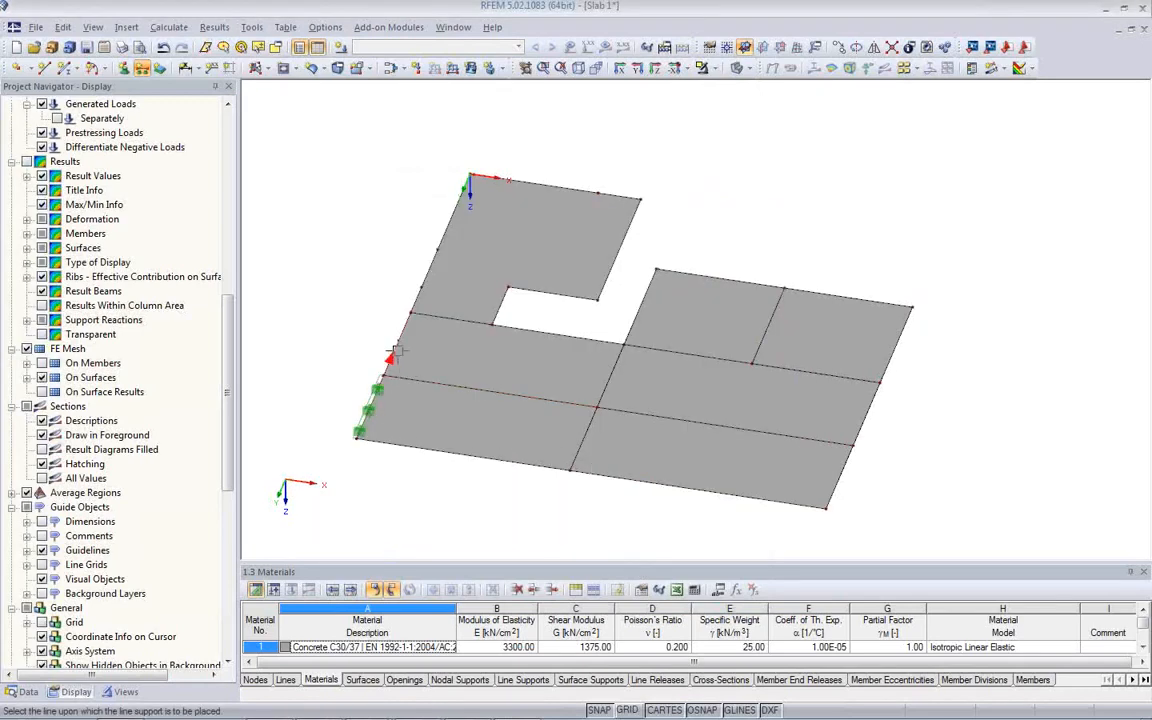
Place the wall line support on the left, upper and right edges of the upper-left room and on its lower edge beside the recess.
{"action": "left_click", "coordinate": [444, 235]}
{"action": "scroll", "coordinate": [462, 215], "scroll_direction": "up", "scroll_amount": 5}
{"action": "scroll", "coordinate": [487, 187], "scroll_direction": "up", "scroll_amount": 1}
{"action": "middle_click_drag", "start_coordinate": [494, 178], "coordinate": [446, 346]}
{"action": "left_click", "coordinate": [445, 270]}
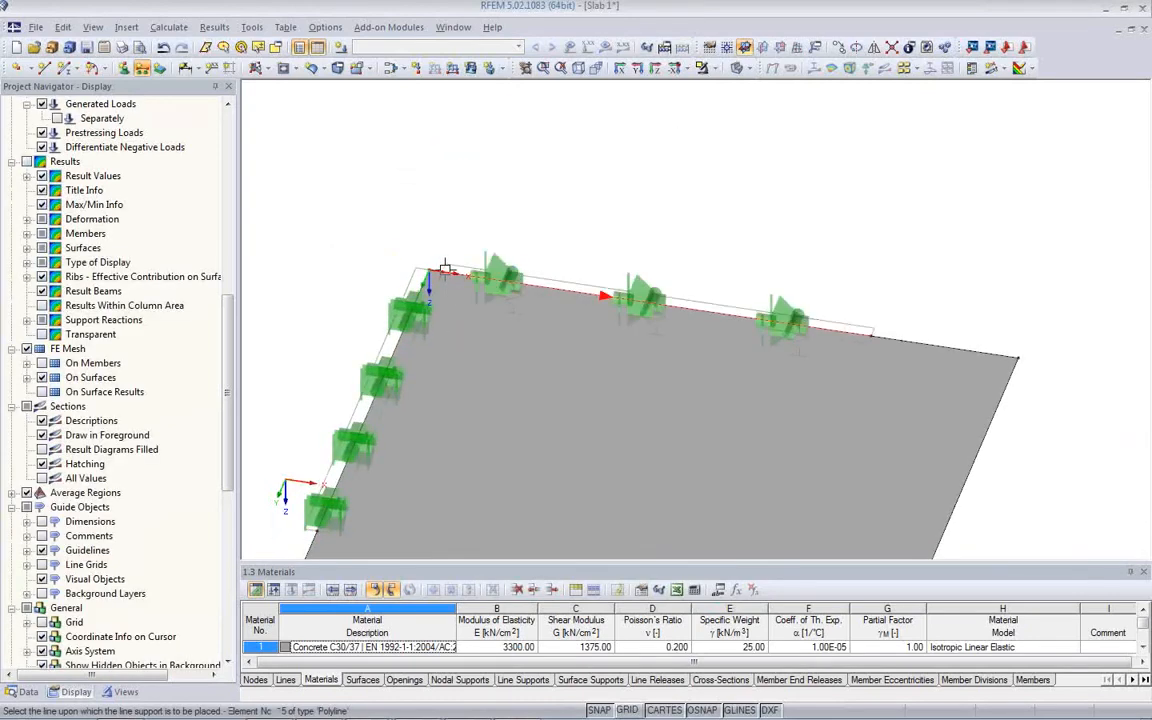
{"action": "left_click", "coordinate": [933, 360]}
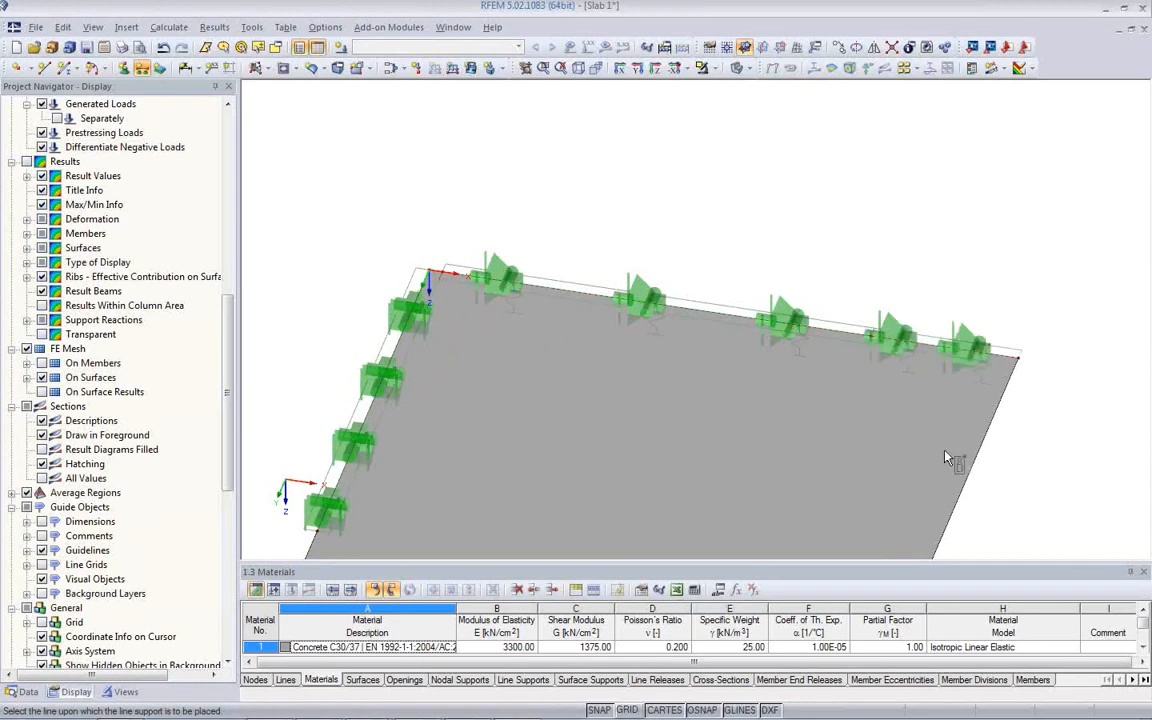
{"action": "left_click", "coordinate": [966, 480]}
{"action": "scroll", "coordinate": [966, 480], "scroll_direction": "up", "scroll_amount": 4}
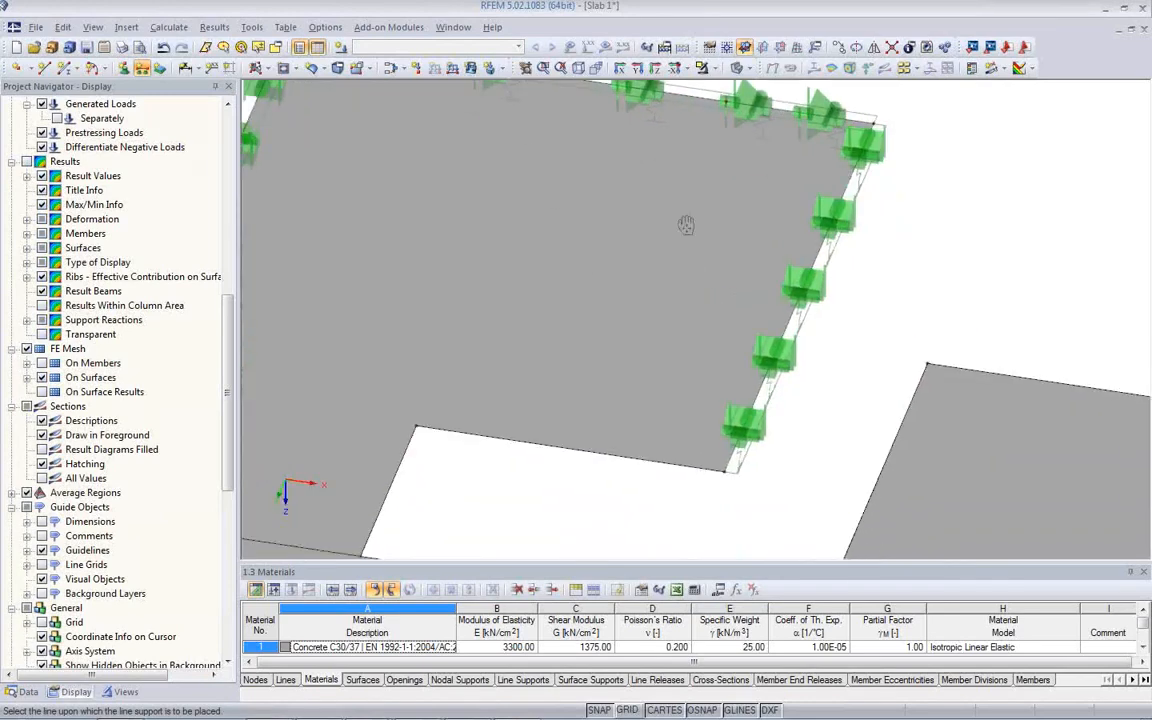
{"action": "left_click", "coordinate": [624, 437]}
Place line supports on the lines below the recess and upper-left room, and on the right wing's left and first upper edges.
{"action": "middle_click_drag", "start_coordinate": [538, 499], "coordinate": [628, 285]}
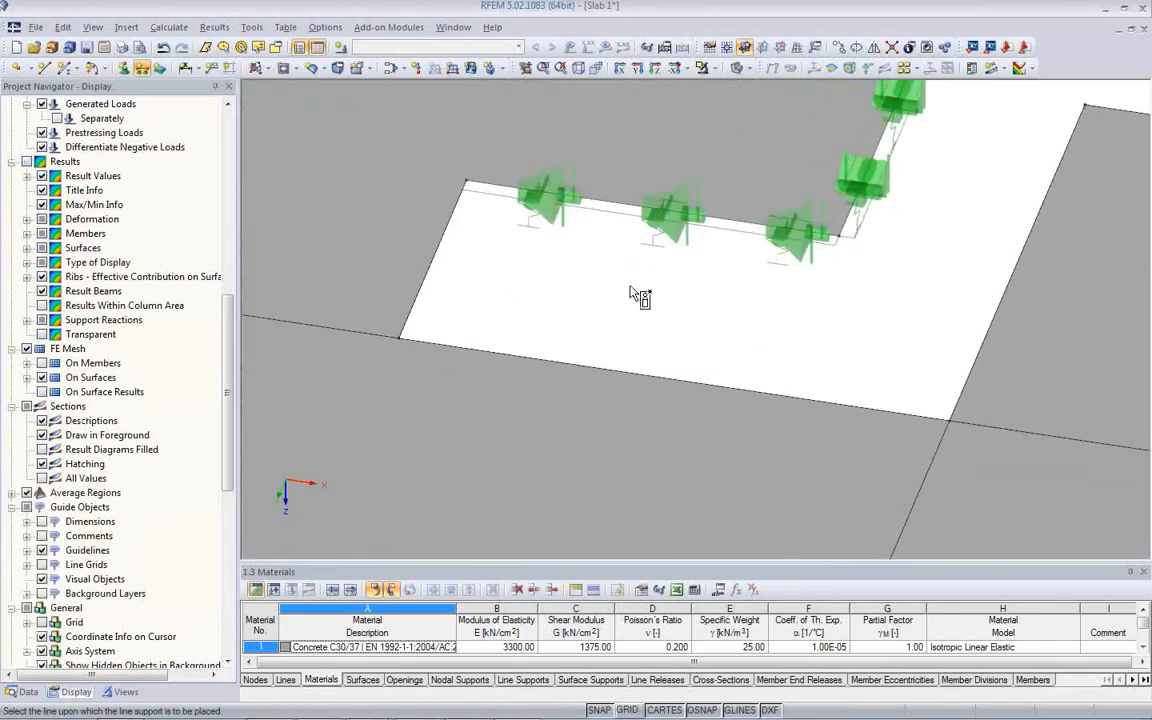
{"action": "scroll", "coordinate": [628, 288], "scroll_direction": "down", "scroll_amount": 3}
{"action": "left_click", "coordinate": [616, 345]}
{"action": "left_click", "coordinate": [405, 313]}
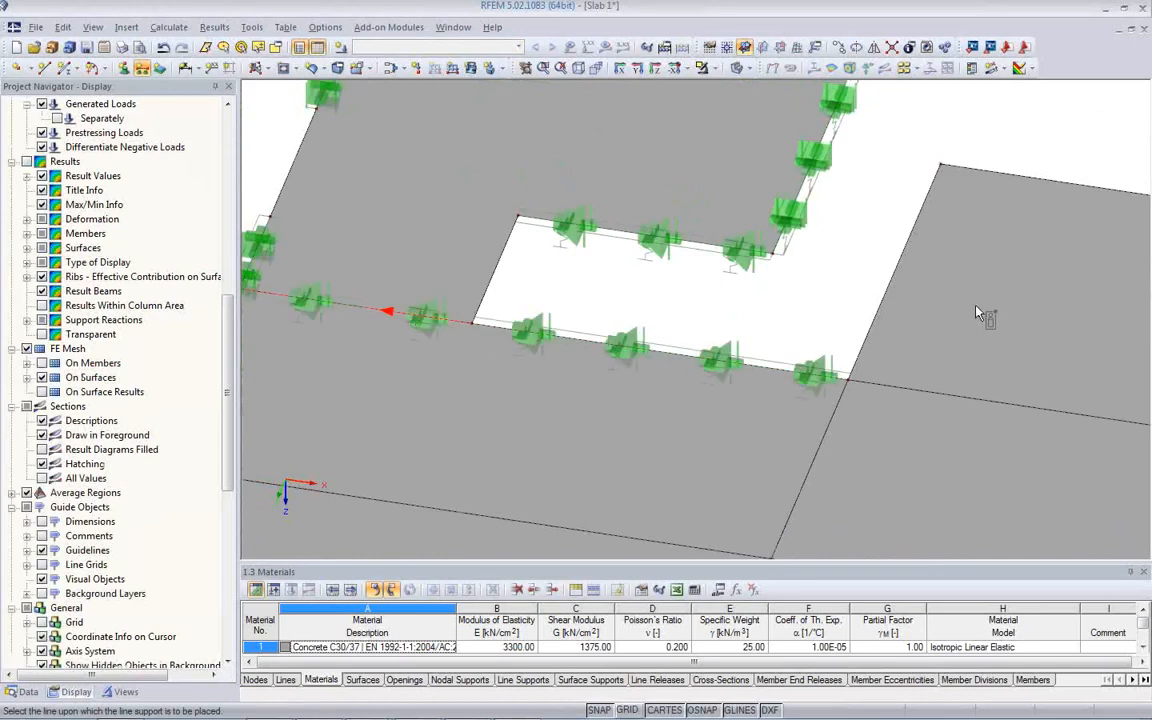
{"action": "left_click", "coordinate": [884, 310]}
{"action": "left_click", "coordinate": [1001, 173]}
Place line supports on the right wing's remaining upper edge, upper right-edge sections, the slab's lower edge and the central wall line.
{"action": "scroll", "coordinate": [900, 326], "scroll_direction": "down", "scroll_amount": 3}
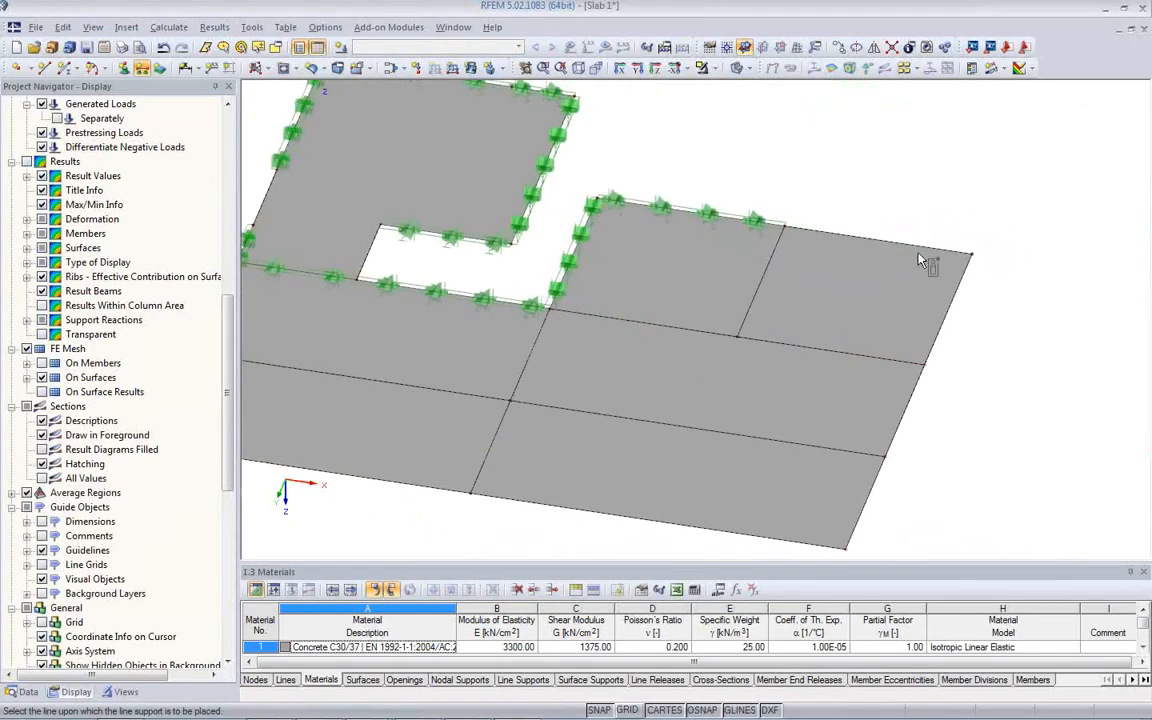
{"action": "left_click", "coordinate": [914, 246]}
{"action": "left_click", "coordinate": [952, 296]}
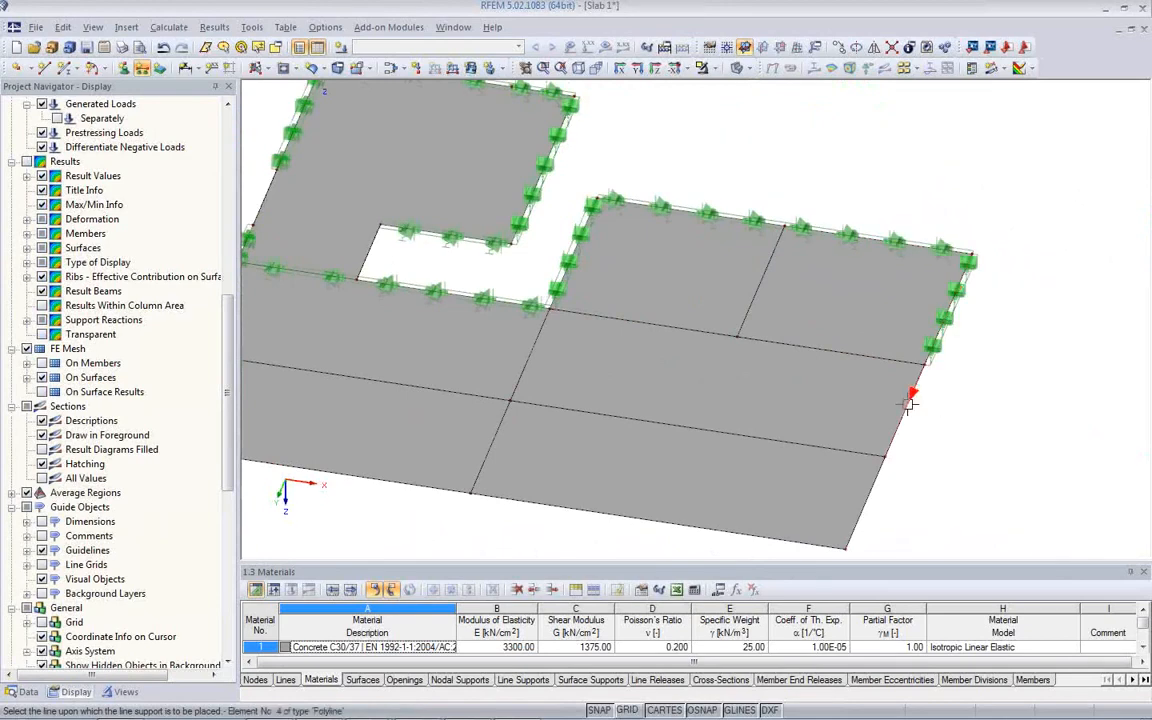
{"action": "left_click", "coordinate": [908, 403]}
{"action": "left_click", "coordinate": [700, 527]}
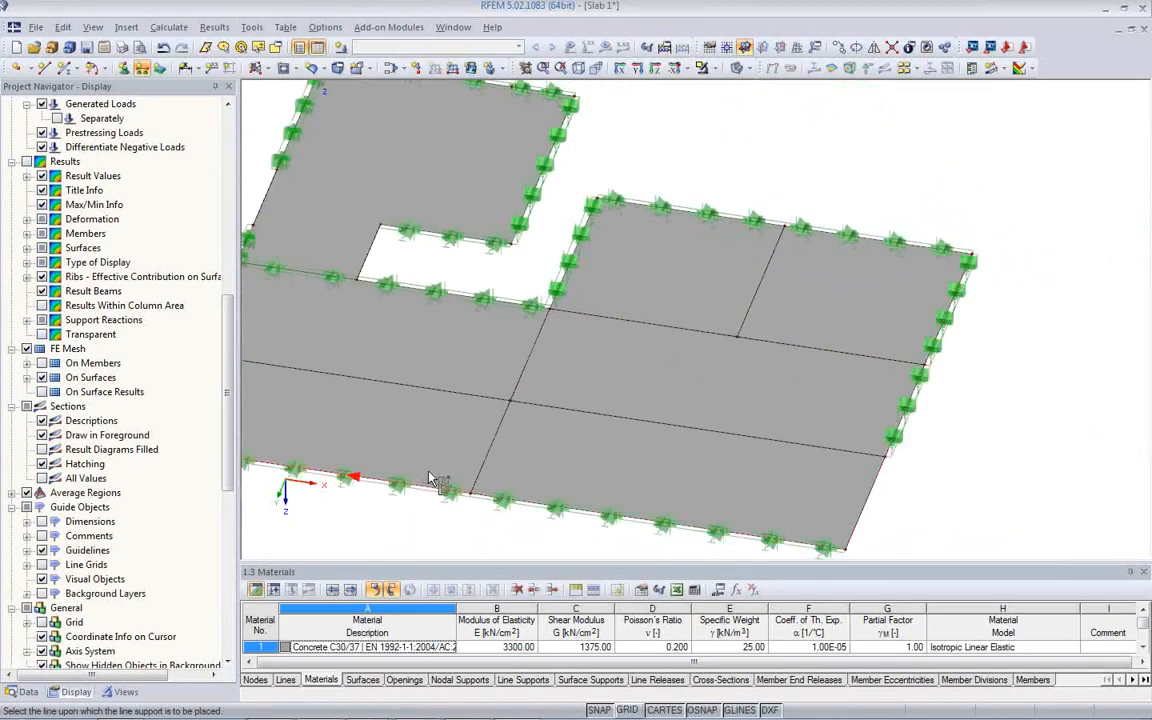
{"action": "middle_click_drag", "start_coordinate": [407, 394], "coordinate": [586, 363]}
{"action": "left_click", "coordinate": [666, 415]}
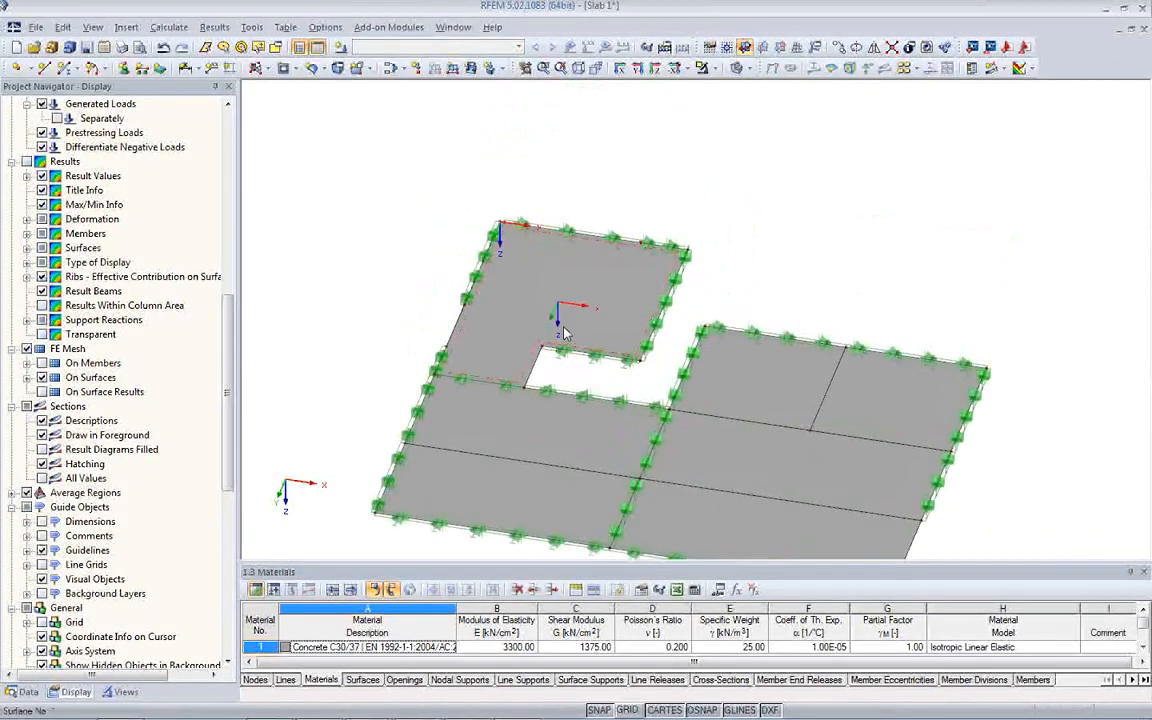
Delete the line support from the long upper edge segment of the upper-left room.
{"action": "scroll", "coordinate": [565, 333], "scroll_direction": "up", "scroll_amount": 2}
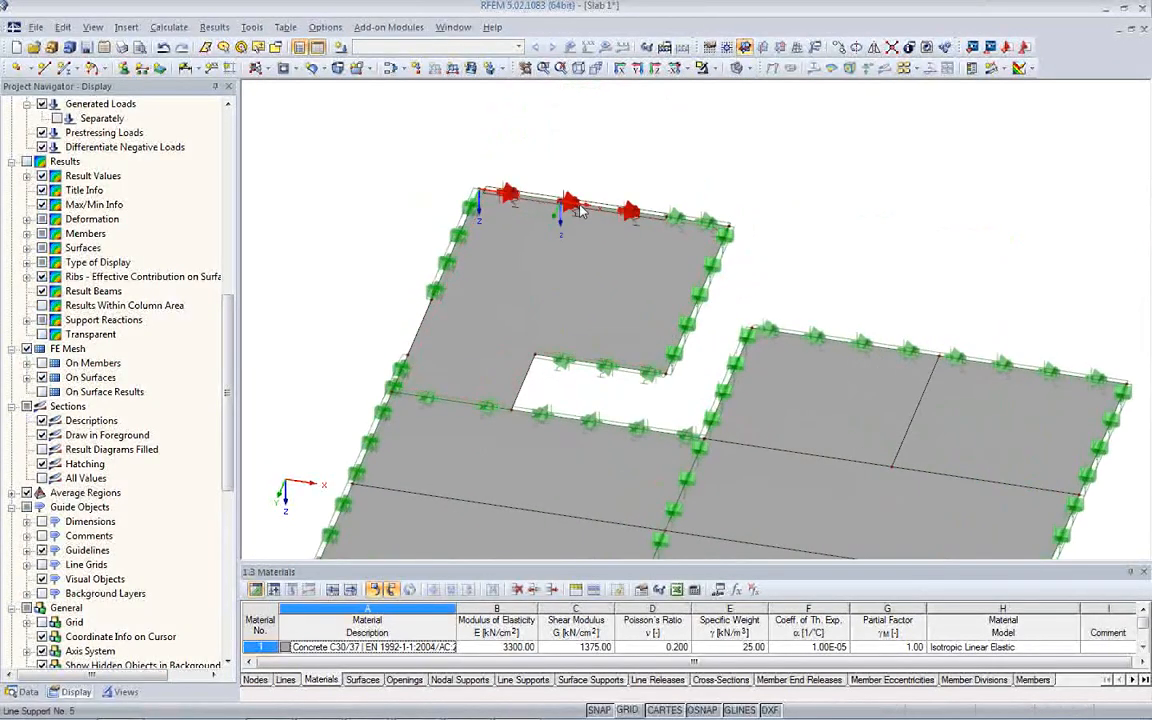
{"action": "middle_click_drag", "start_coordinate": [594, 241], "coordinate": [551, 249]}
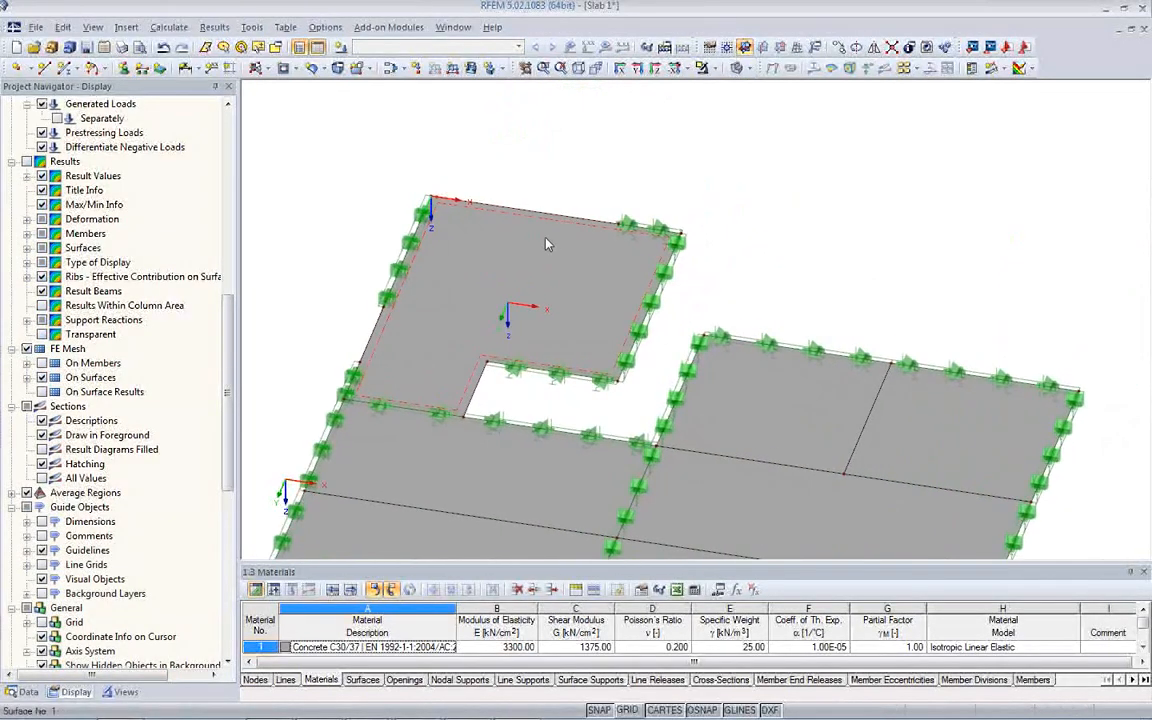
{"action": "middle_click_drag", "start_coordinate": [645, 328], "coordinate": [617, 281]}
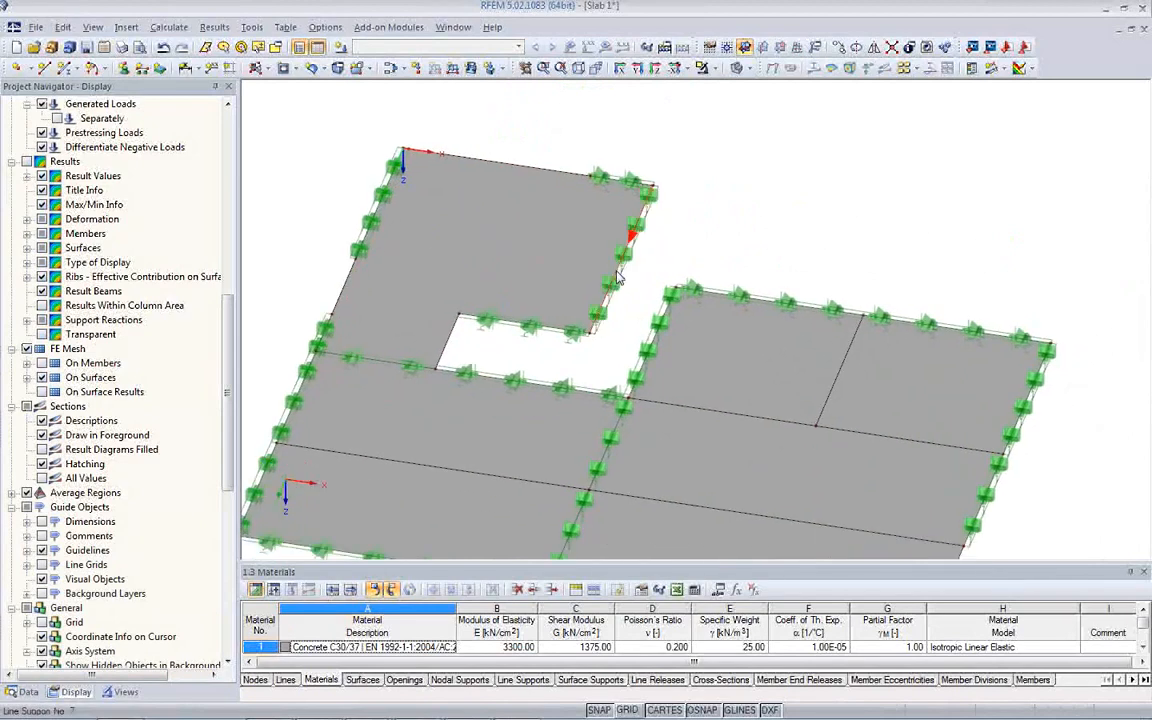
{"action": "scroll", "coordinate": [617, 282], "scroll_direction": "down", "scroll_amount": 1}
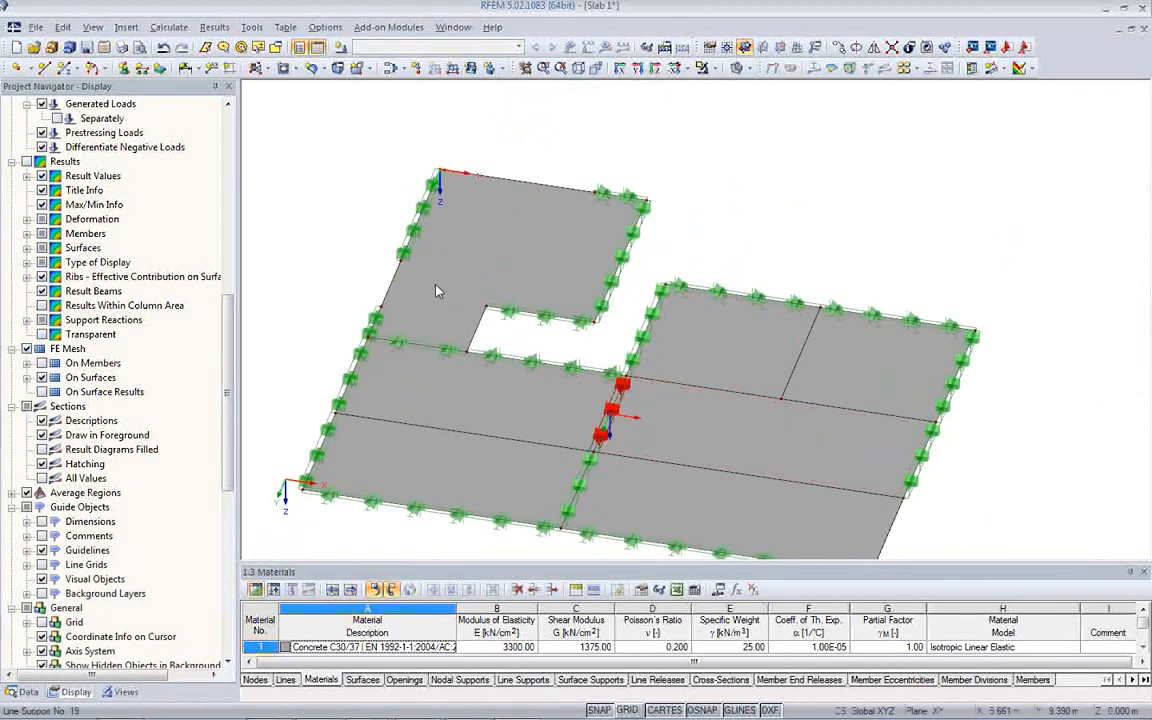
Define a new nodal support type with elastic support via a column in Z.
{"action": "left_click", "coordinate": [123, 69]}
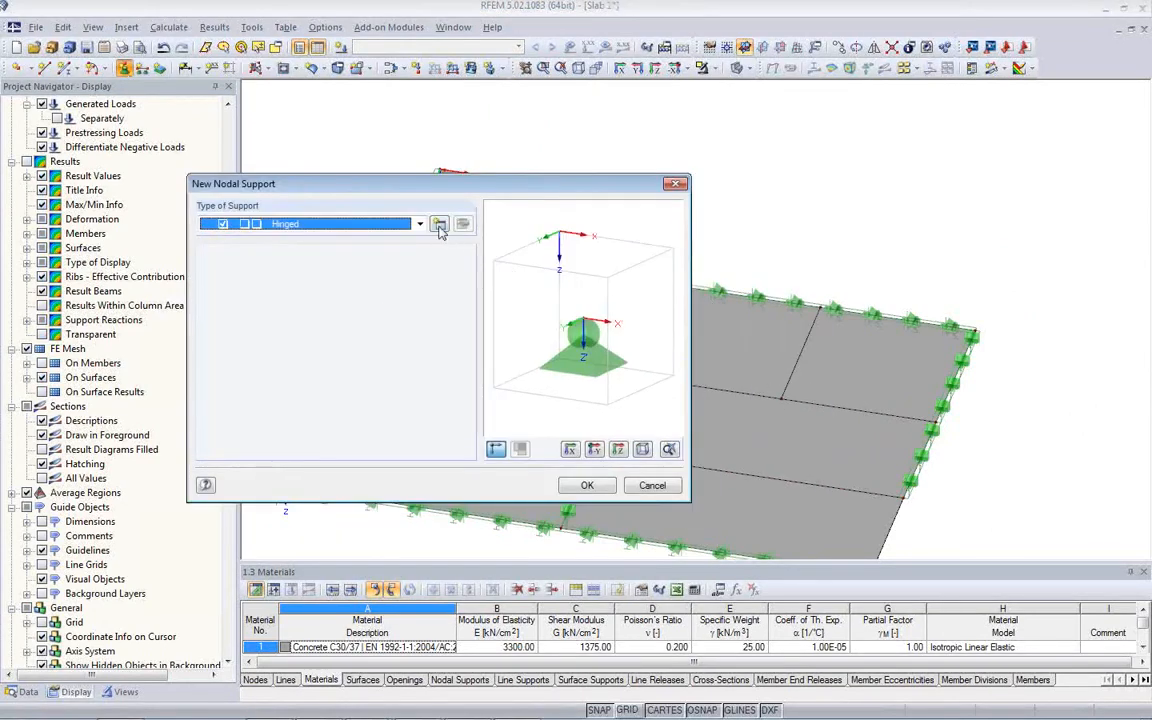
{"action": "left_click", "coordinate": [439, 224]}
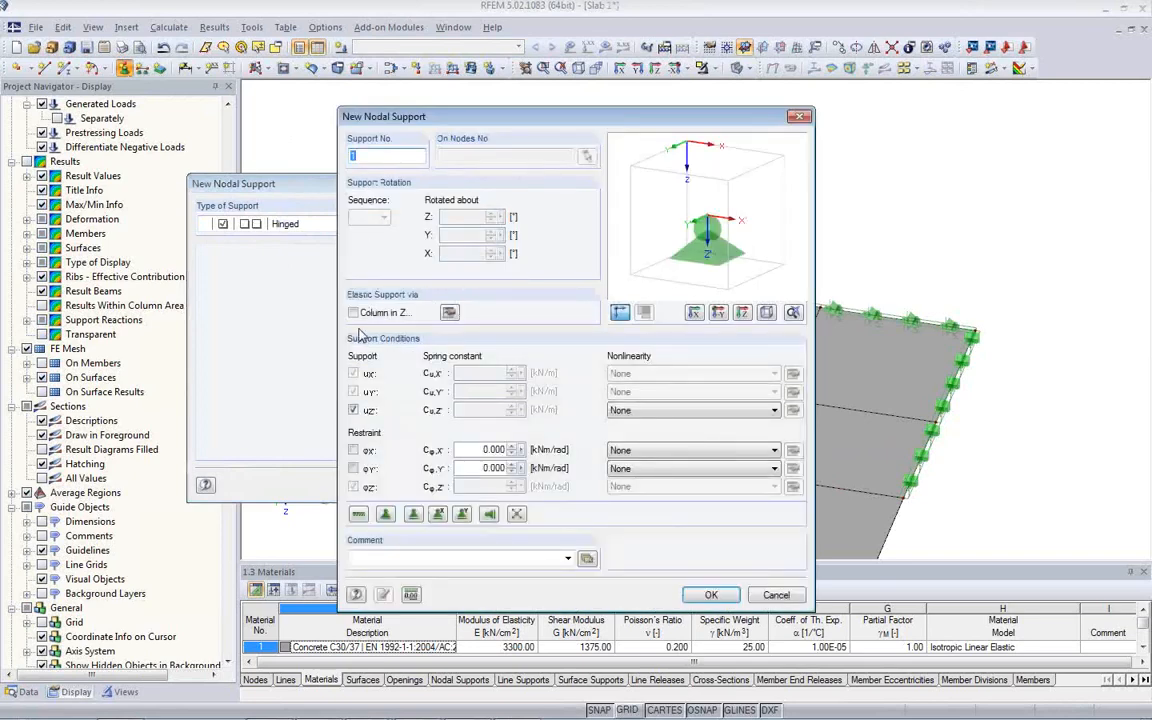
{"action": "left_click", "coordinate": [353, 314]}
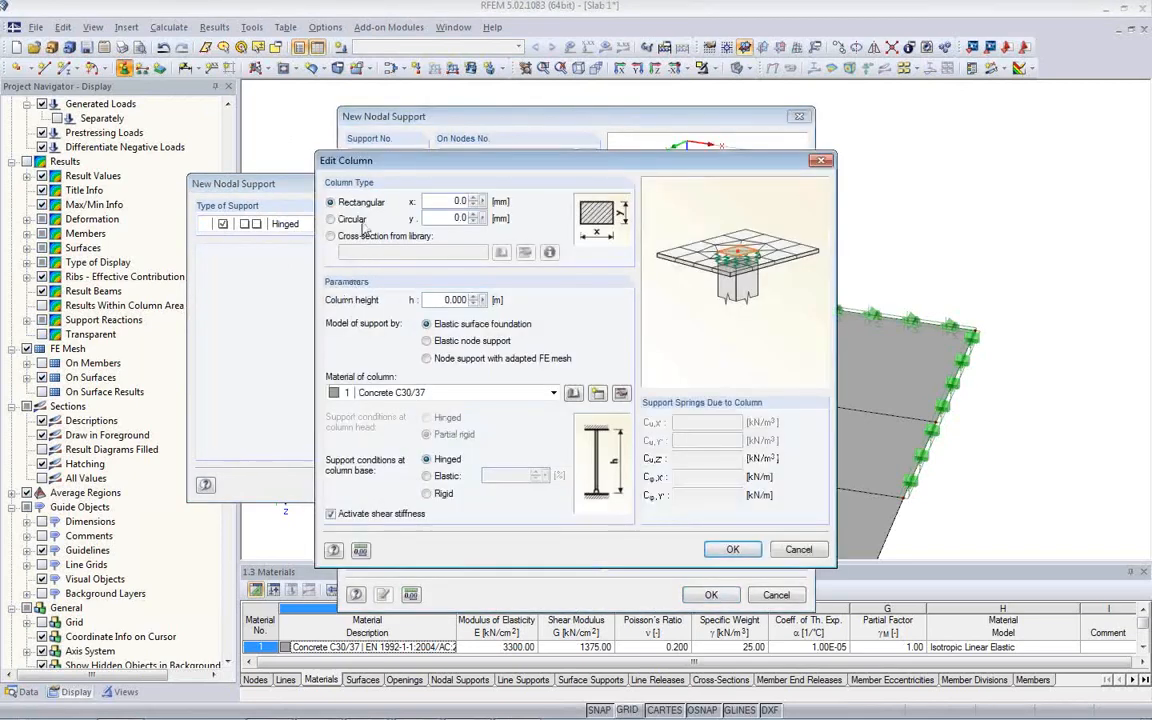
Set the supporting column to a rectangular 300 x 300 mm section with 3 m height and accept the nodal support definition.
{"action": "left_click", "coordinate": [443, 203]}
{"action": "type", "text": "300"}
{"action": "key", "text": "Tab"}
{"action": "type", "text": "300"}
{"action": "type", "text": "3"}
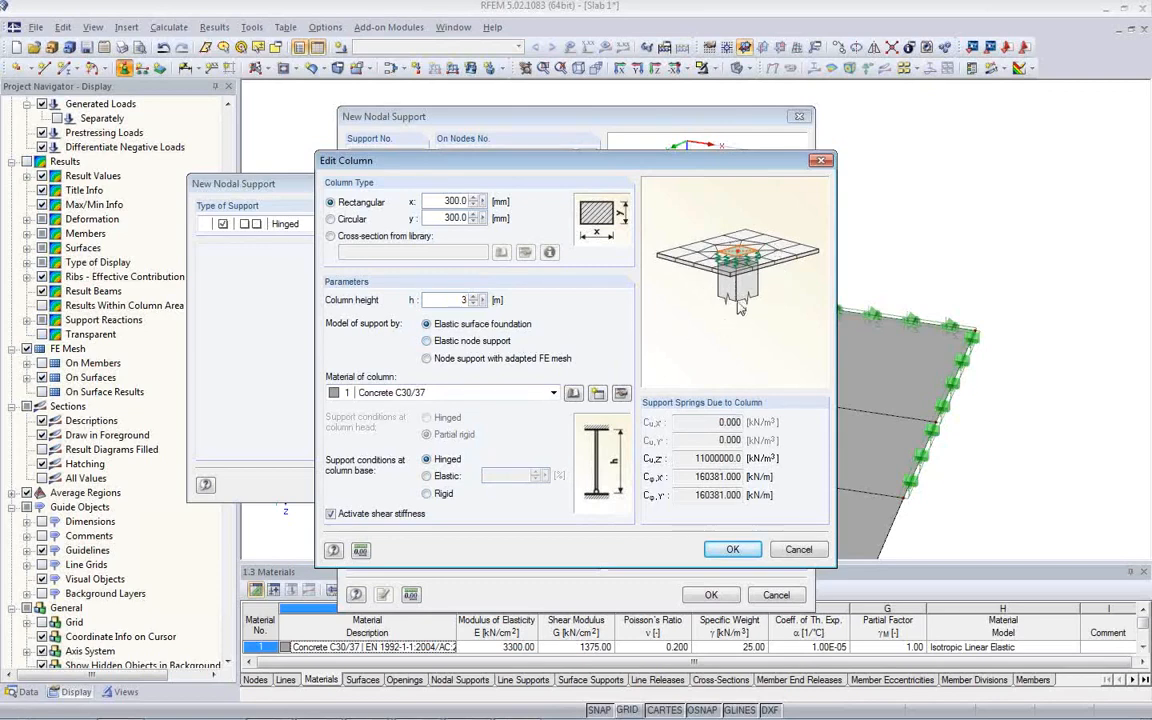
{"action": "left_click_drag", "start_coordinate": [608, 158], "coordinate": [580, 144]}
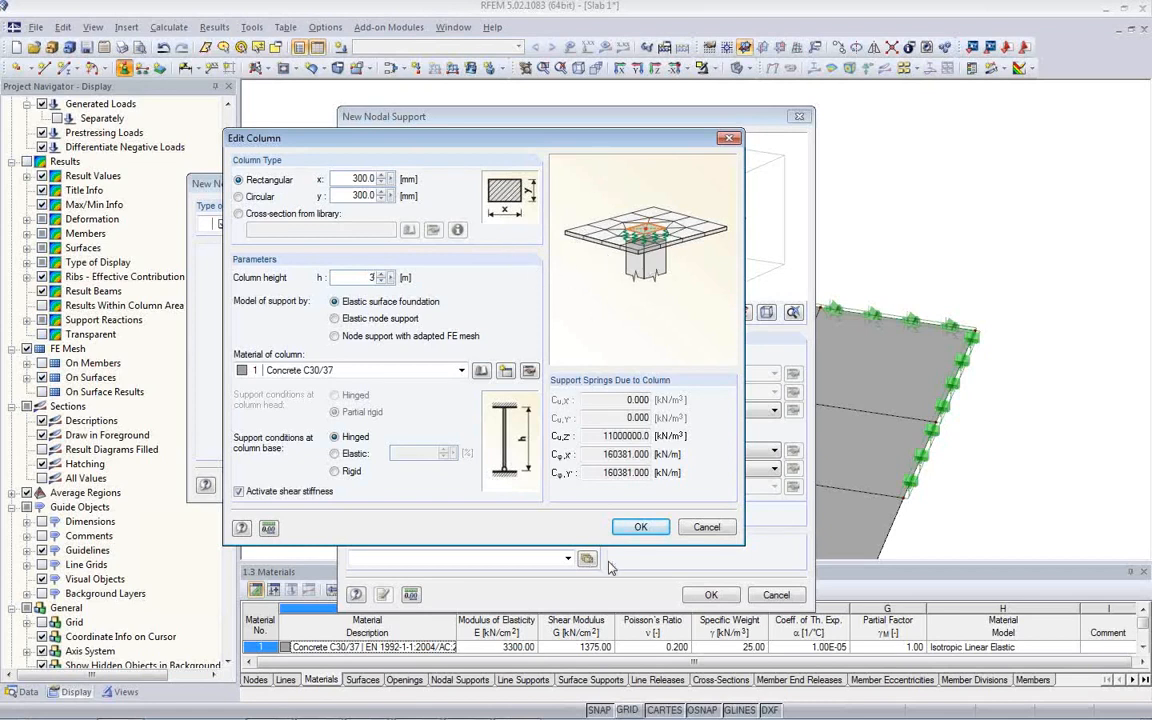
{"action": "left_click", "coordinate": [640, 527]}
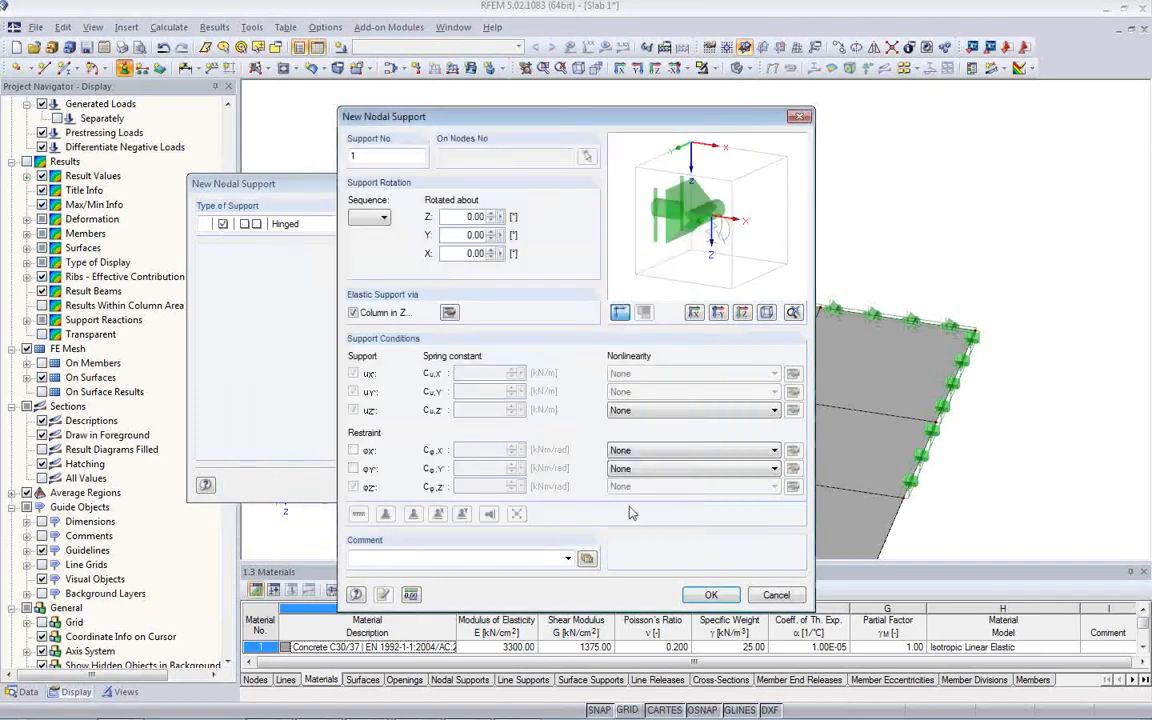
{"action": "left_click", "coordinate": [702, 594]}
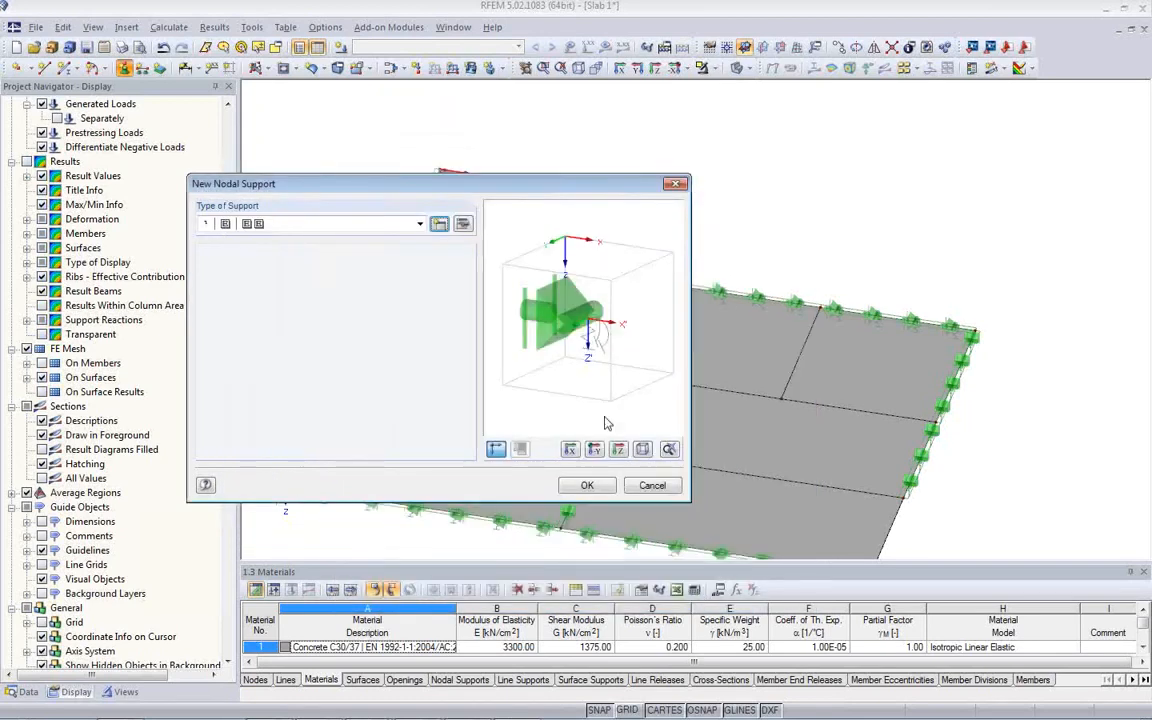
Place the column nodal support on the interior node at the end of the right wing's partition line and finish the command.
{"action": "left_click", "coordinate": [588, 486]}
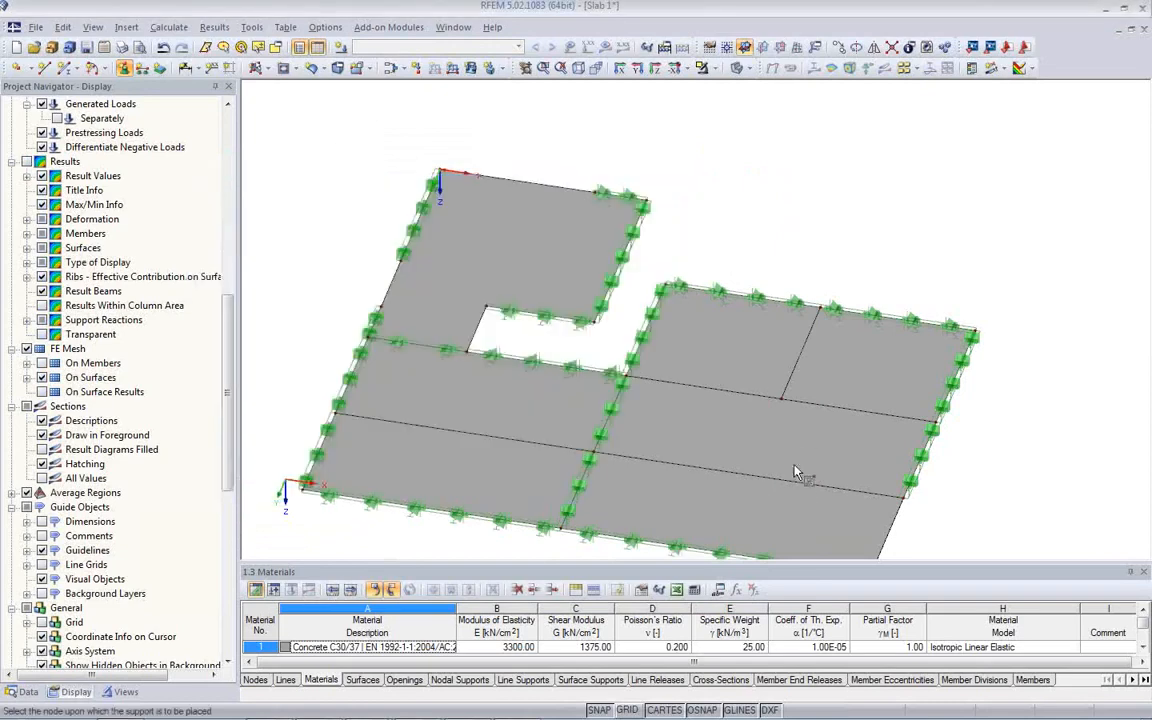
{"action": "left_click", "coordinate": [781, 400]}
{"action": "key", "text": "Escape"}
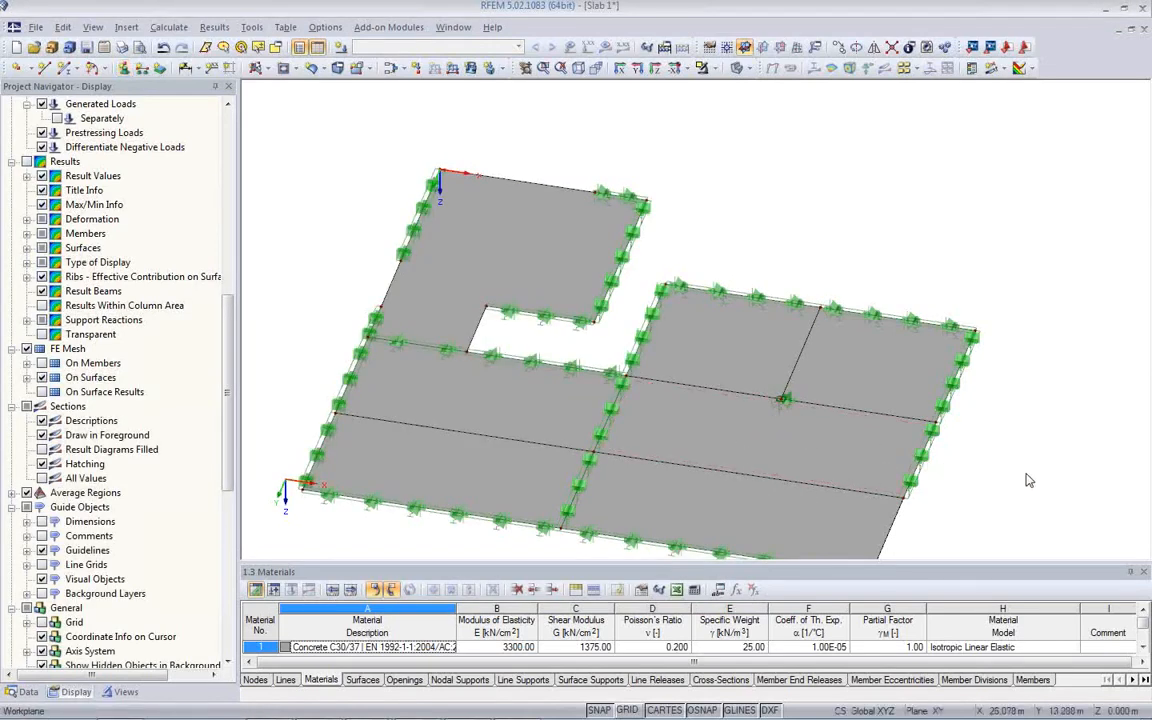
Examine the column support symbol and its outline at the interior node up close.
{"action": "scroll", "coordinate": [790, 430], "scroll_direction": "up", "scroll_amount": 2}
{"action": "scroll", "coordinate": [740, 355], "scroll_direction": "up", "scroll_amount": 3}
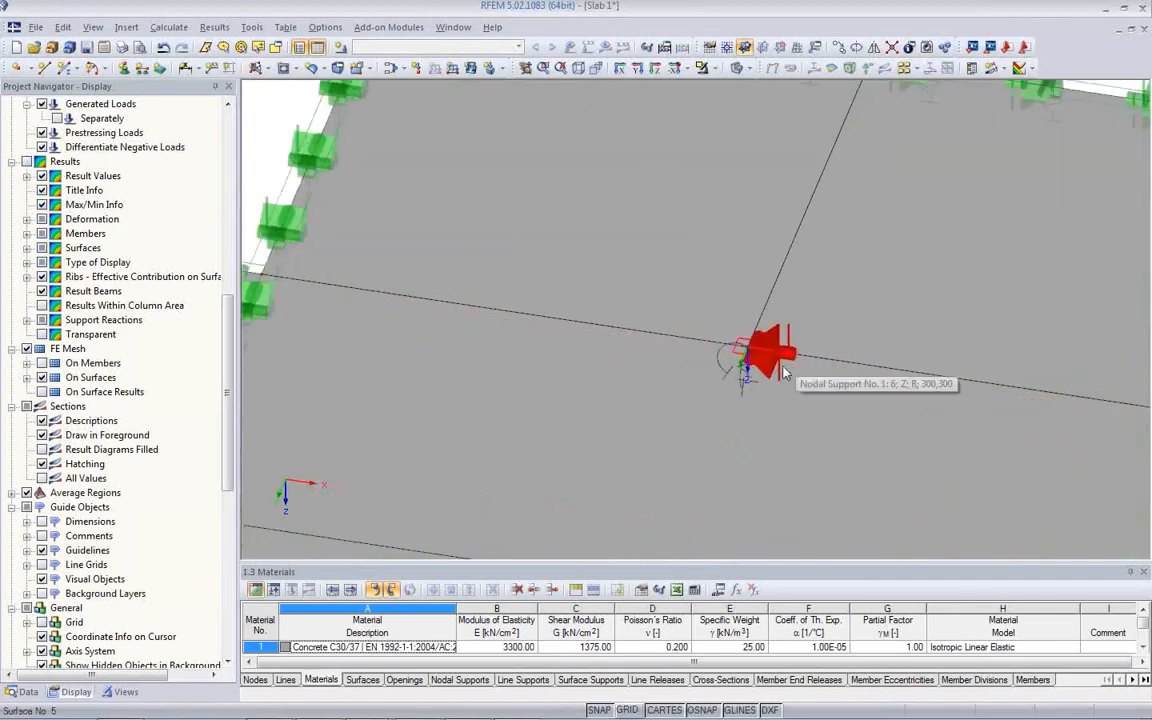
{"action": "scroll", "coordinate": [746, 345], "scroll_direction": "up", "scroll_amount": 2}
{"action": "left_click", "coordinate": [738, 355]}
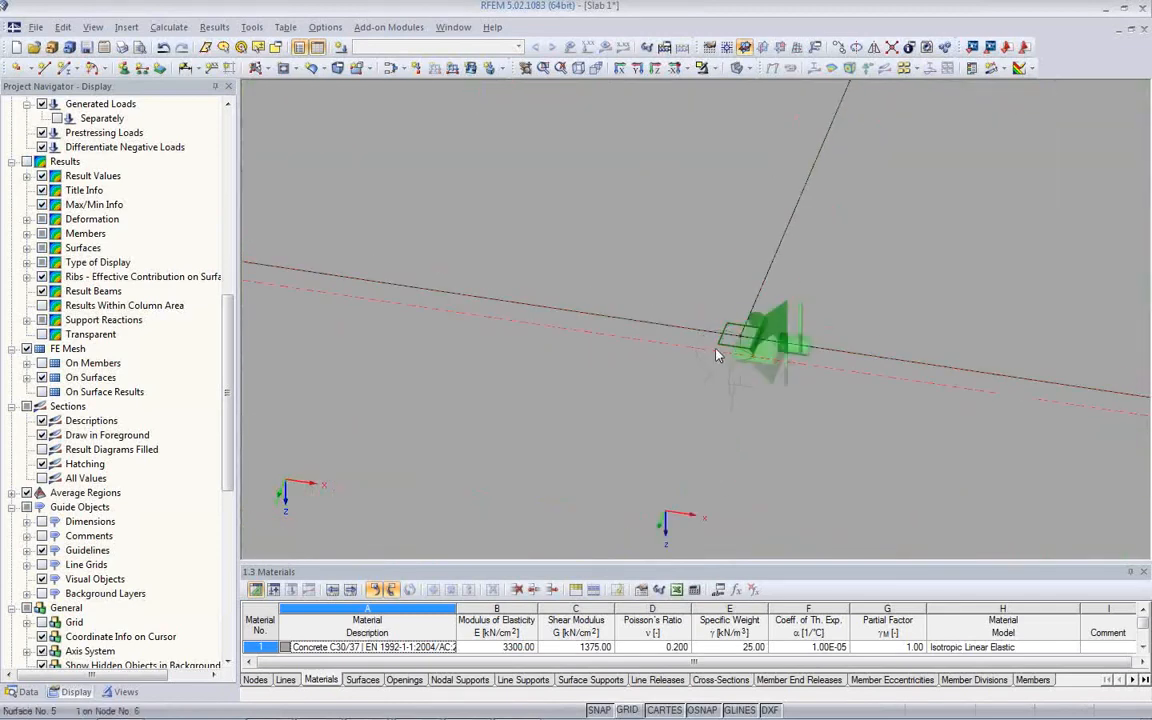
{"action": "scroll", "coordinate": [760, 335], "scroll_direction": "down", "scroll_amount": 5}
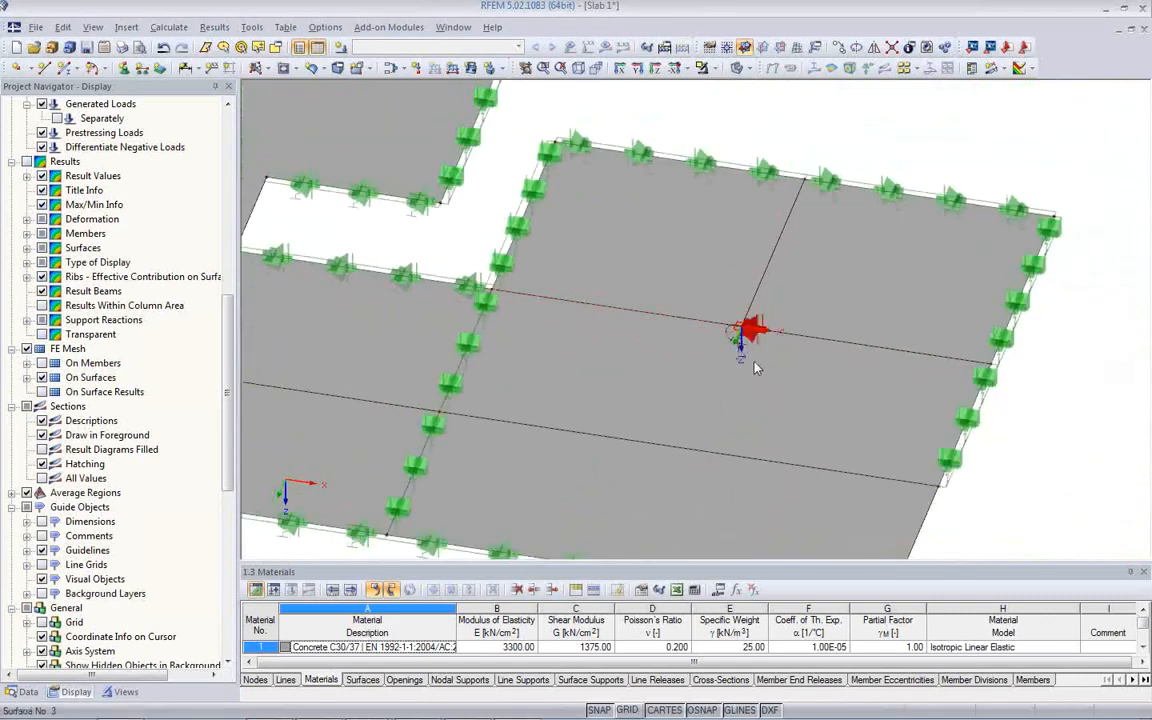
{"action": "scroll", "coordinate": [735, 330], "scroll_direction": "up", "scroll_amount": 1}
Copy the wall line support from the adjacent section to the unsupported lowest section of the slab's right edge.
{"action": "middle_click_drag", "start_coordinate": [735, 330], "coordinate": [739, 238]}
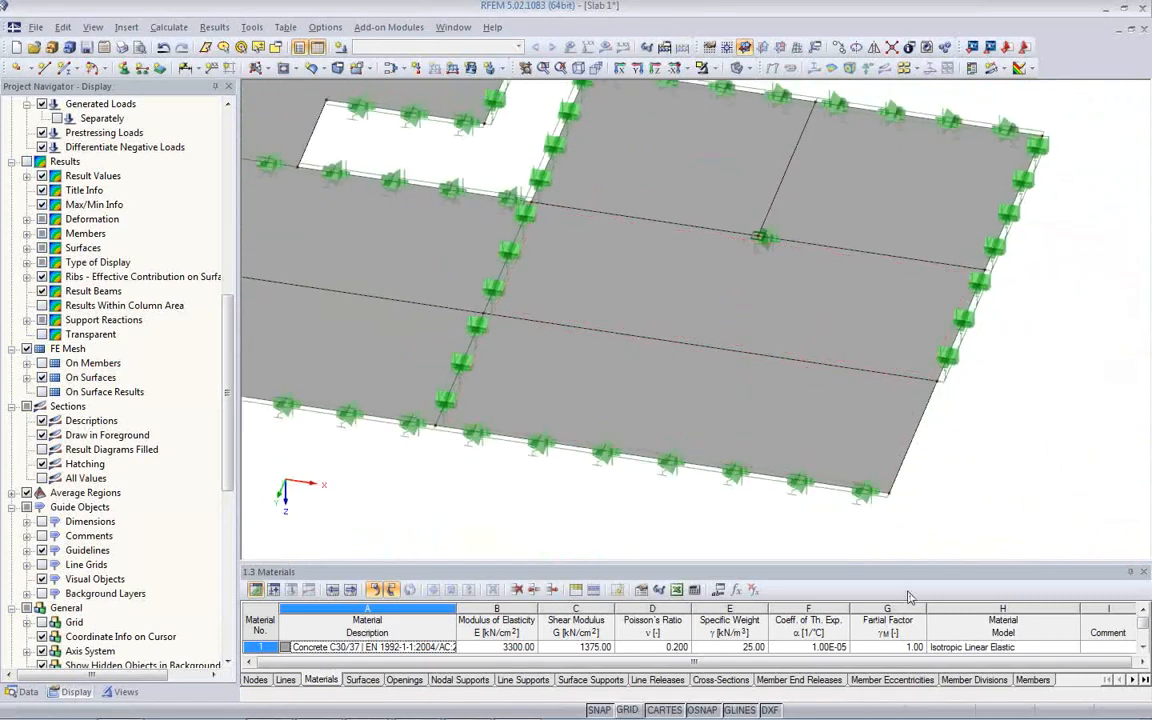
{"action": "left_click", "coordinate": [143, 67]}
{"action": "left_click", "coordinate": [665, 462]}
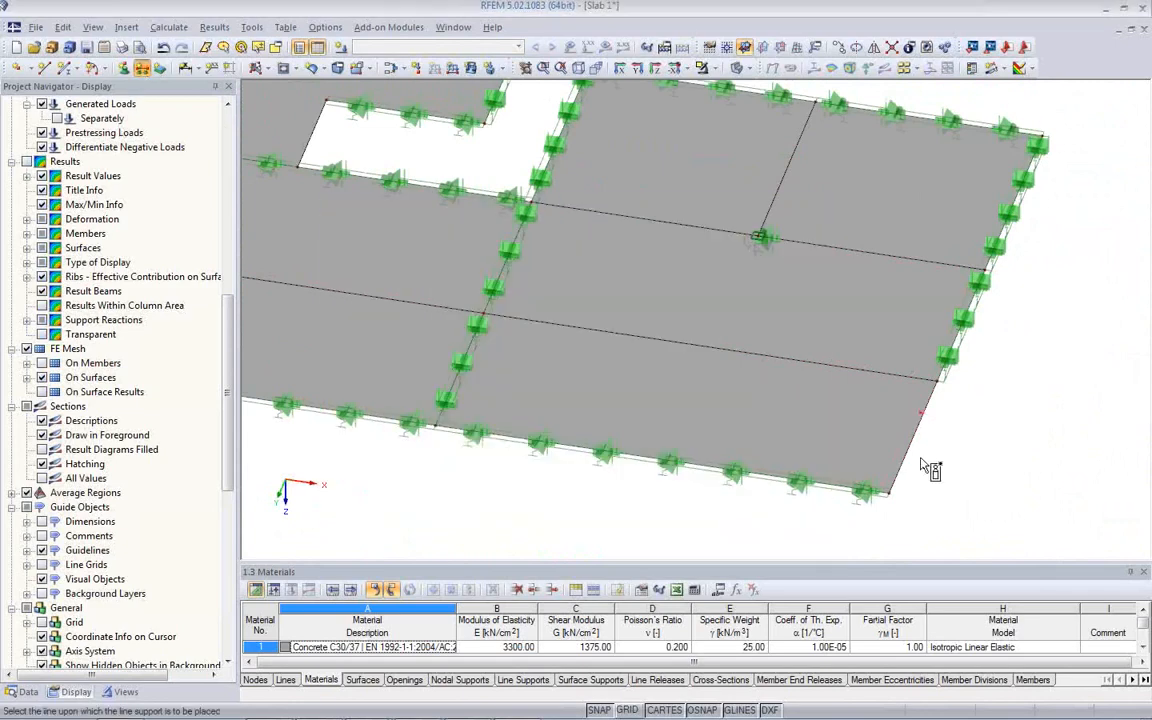
{"action": "left_click", "coordinate": [948, 455]}
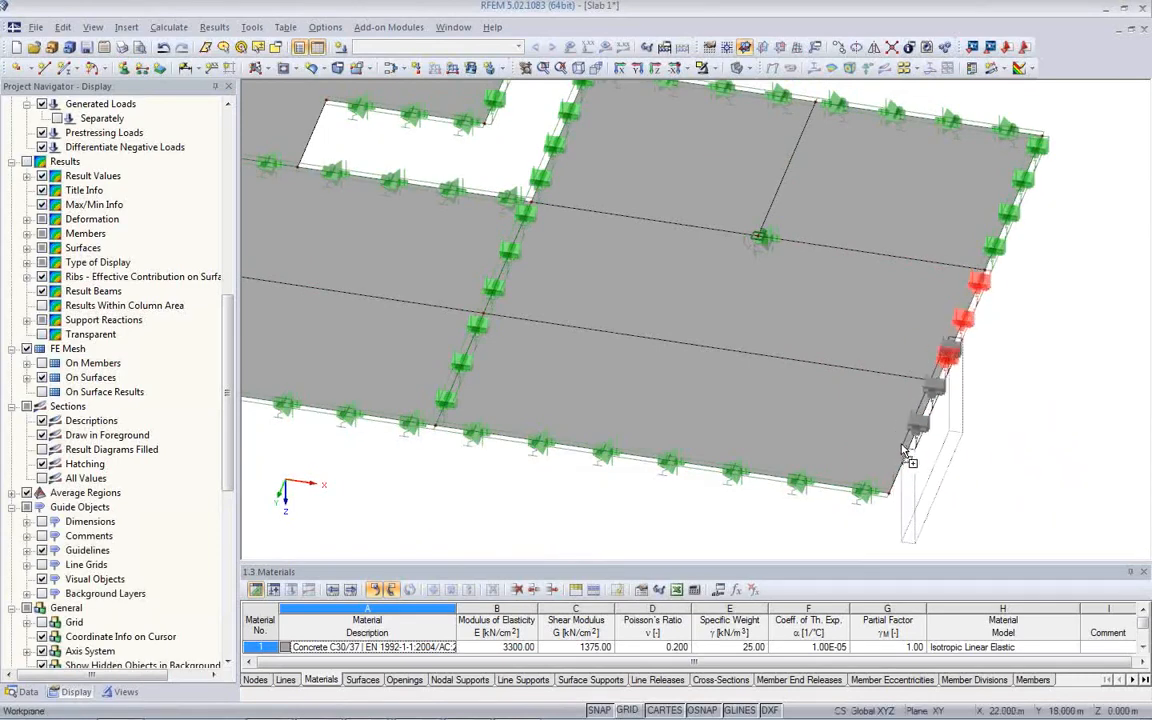
{"action": "left_click", "coordinate": [901, 470]}
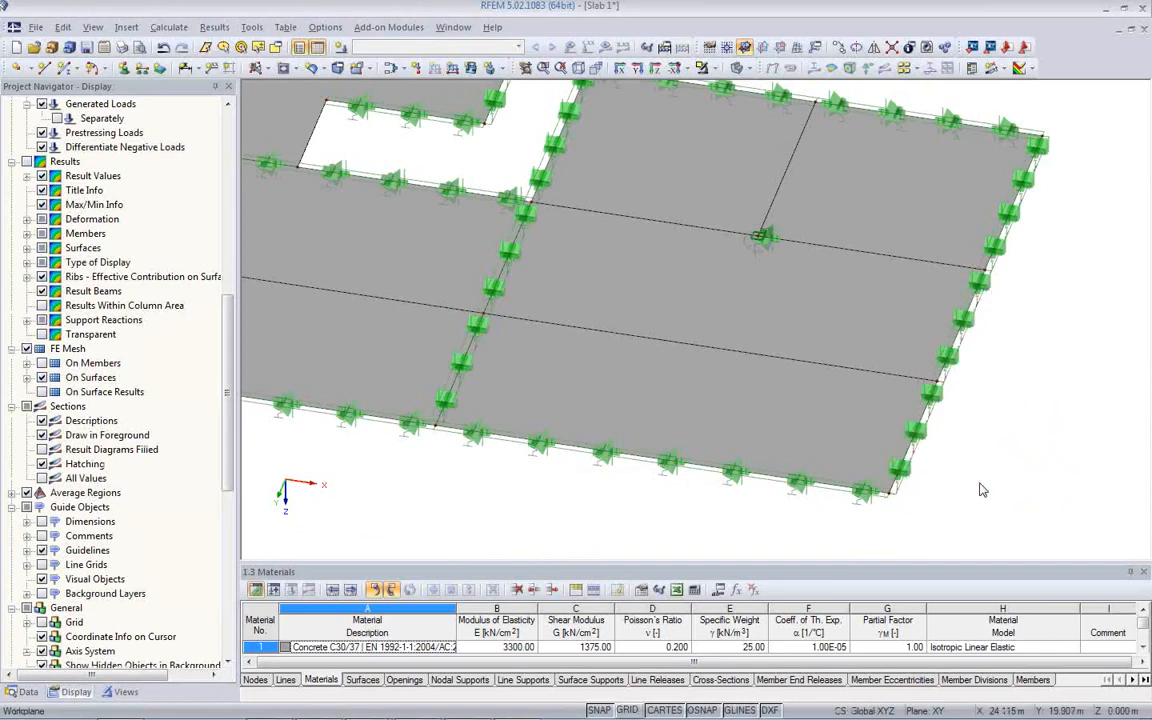
Switch the model display to wireframe.
{"action": "scroll", "coordinate": [962, 499], "scroll_direction": "down", "scroll_amount": 2}
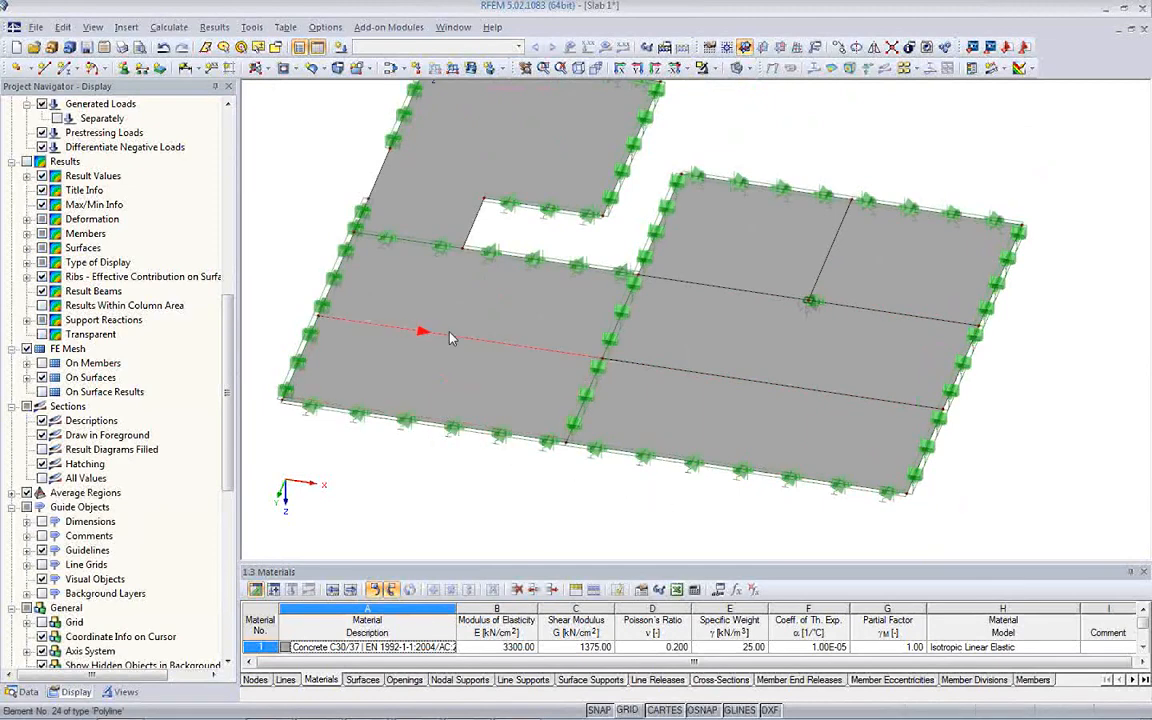
{"action": "left_click", "coordinate": [738, 68]}
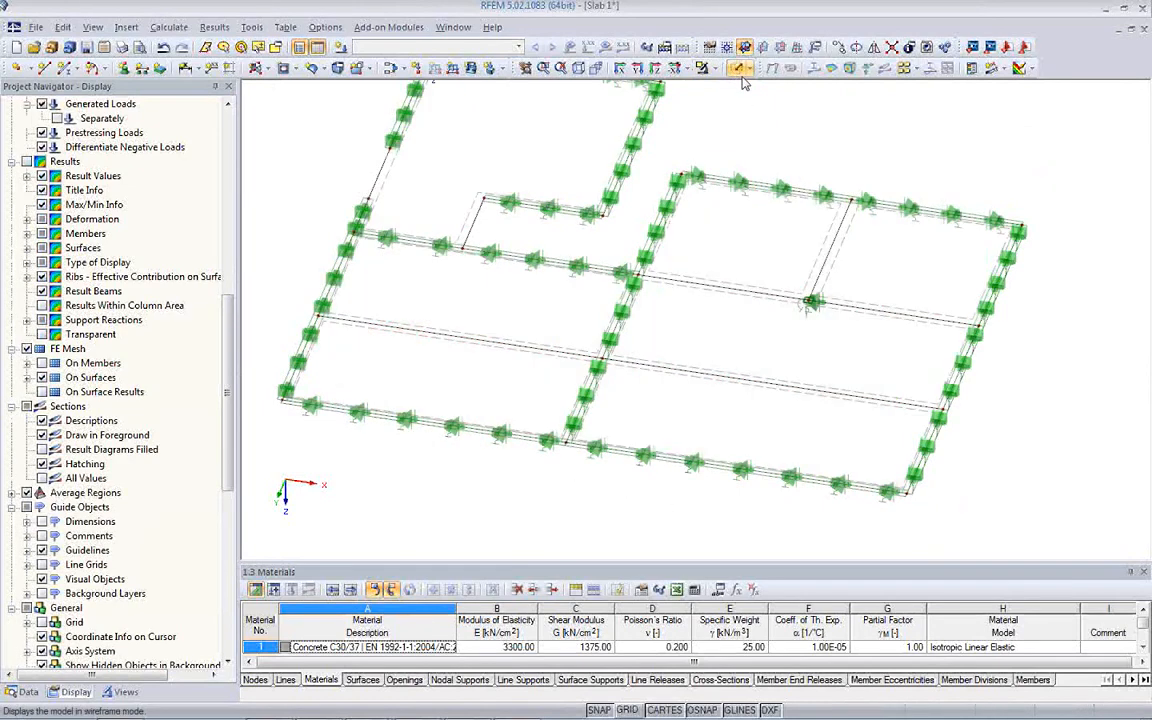
Add a member to both sections of the slab's lower interior line with a new Rectangle 400/600 cross-section in Concrete C30/37.
{"action": "scroll", "coordinate": [493, 350], "scroll_direction": "up", "scroll_amount": 2}
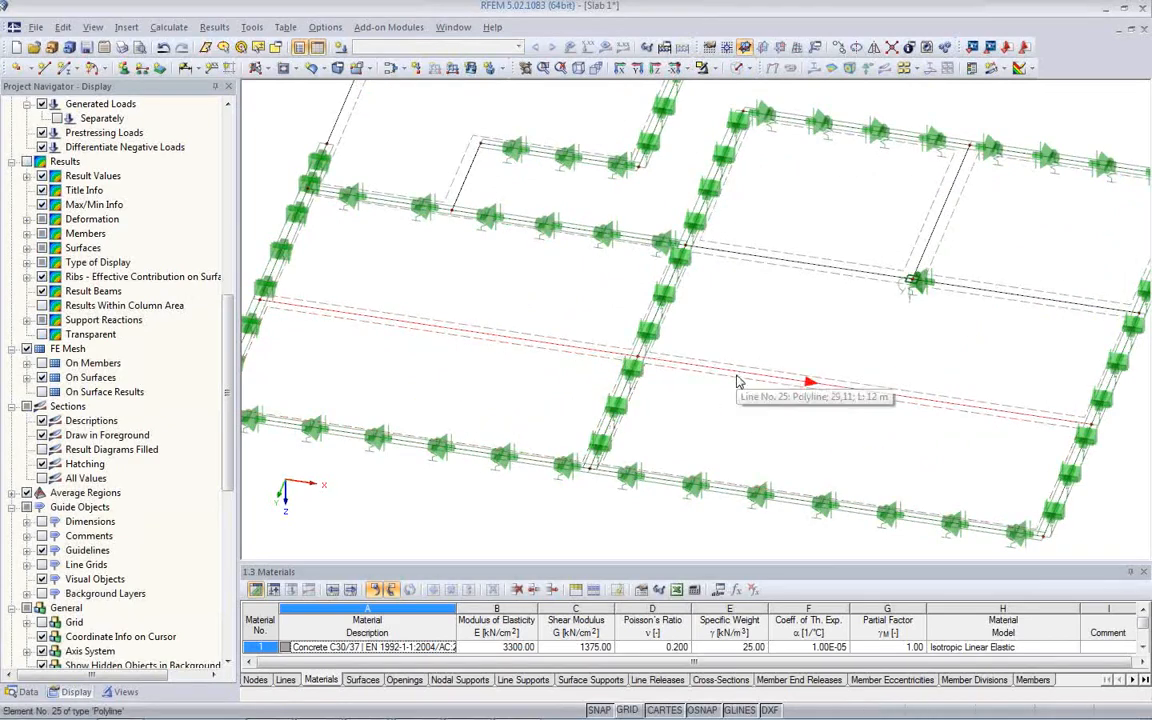
{"action": "double_click", "coordinate": [662, 350]}
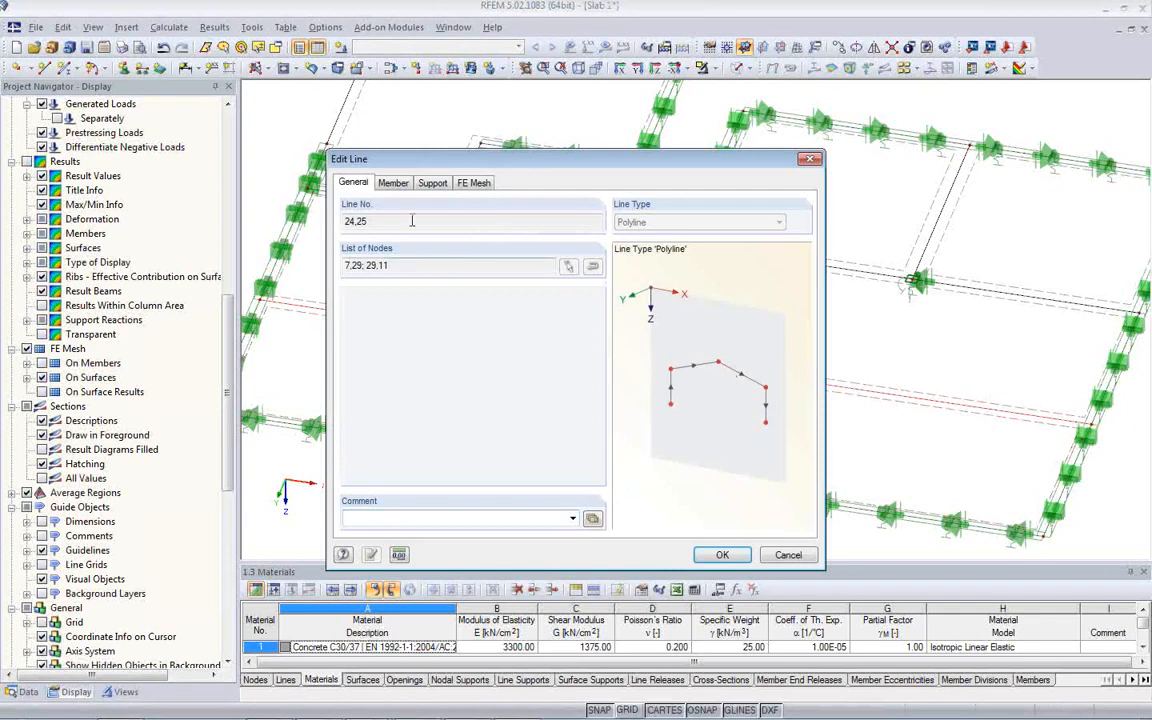
{"action": "left_click", "coordinate": [388, 184]}
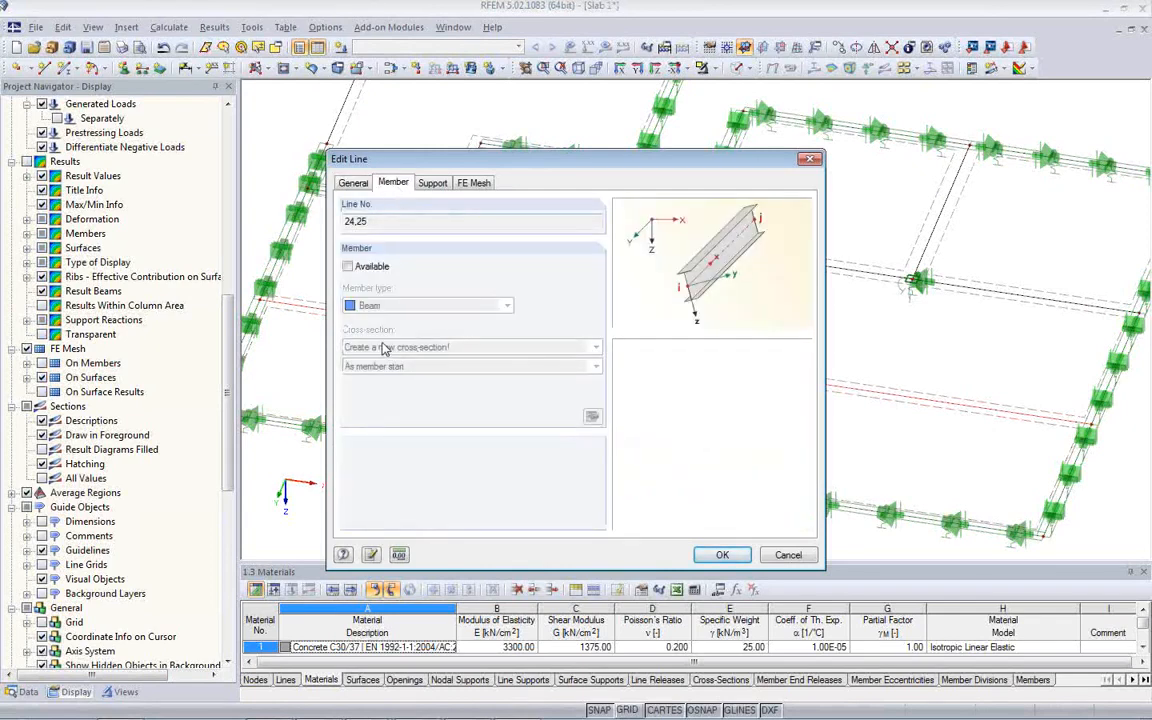
{"action": "left_click", "coordinate": [347, 266]}
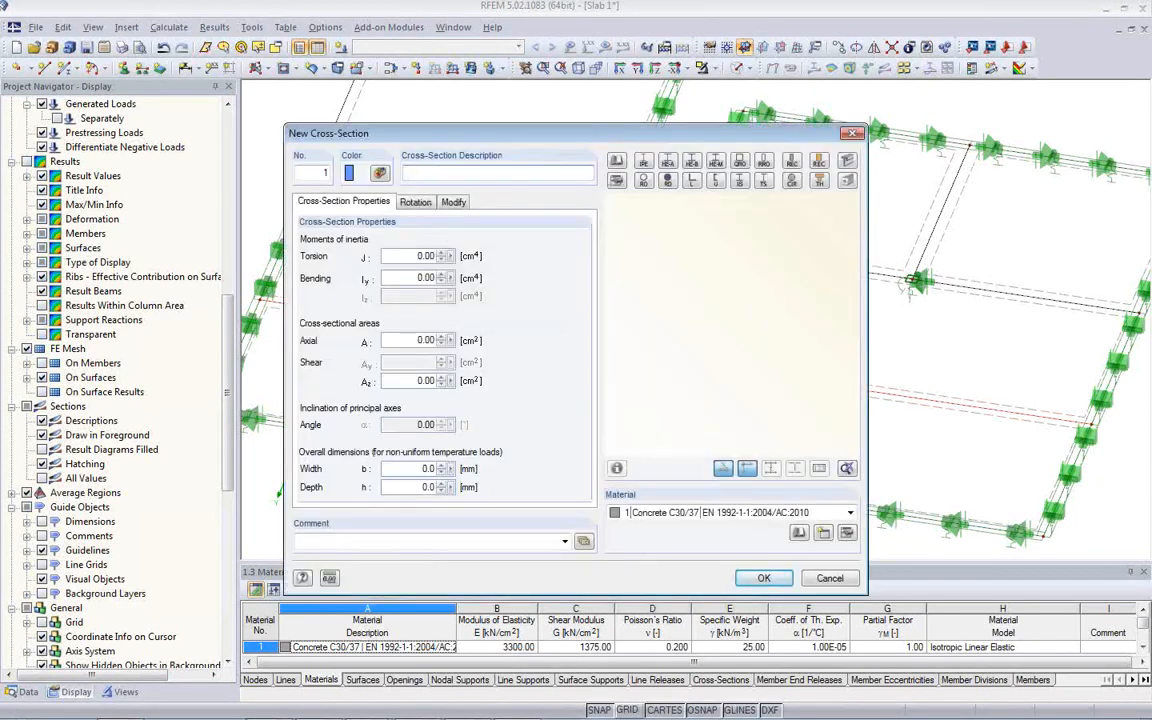
{"action": "left_click", "coordinate": [431, 174]}
{"action": "type", "text": "Rectangle 400"}
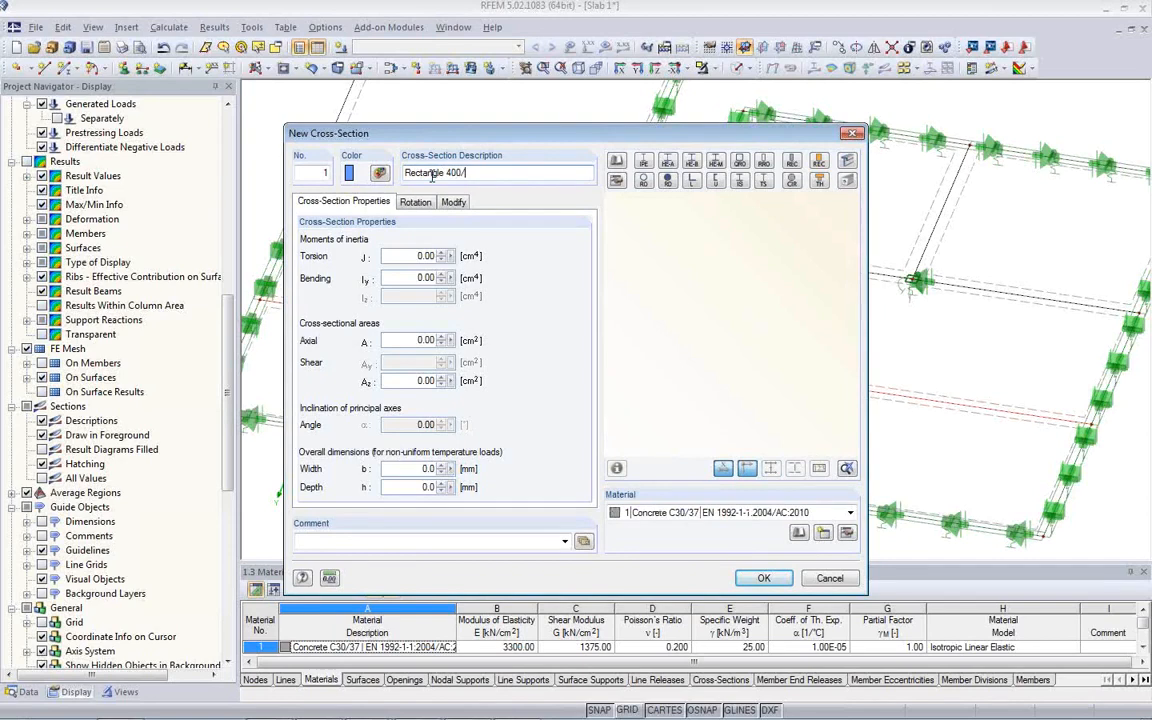
{"action": "type", "text": "/600"}
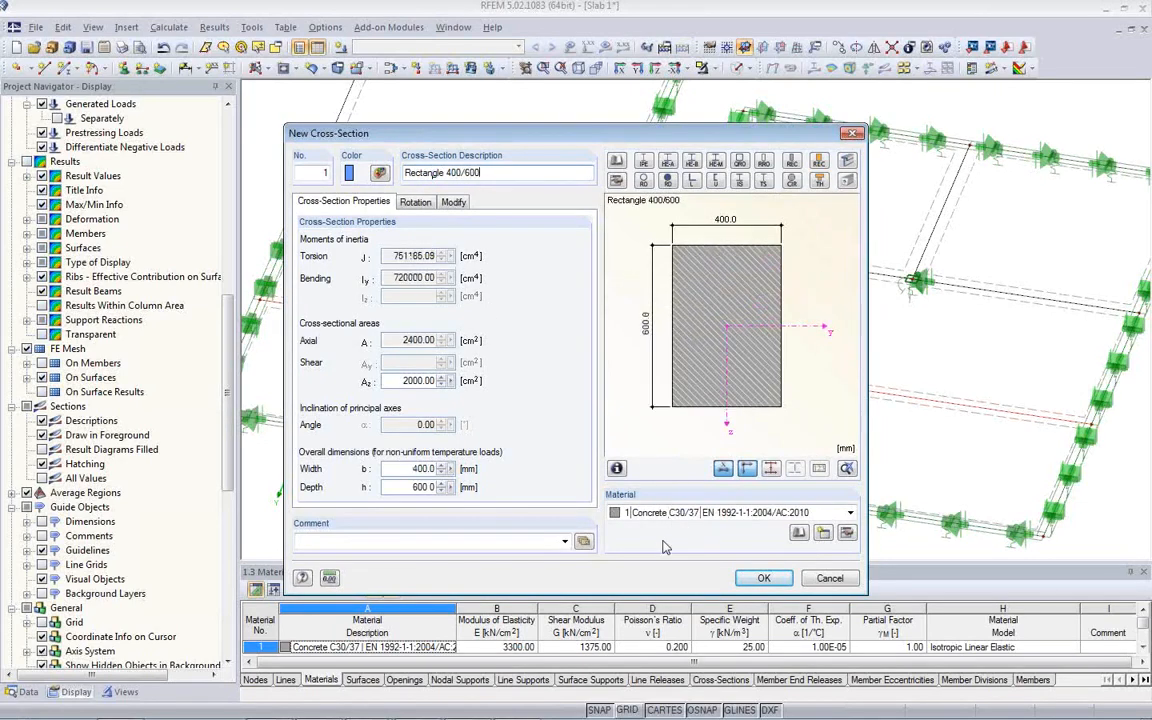
{"action": "left_click", "coordinate": [764, 578]}
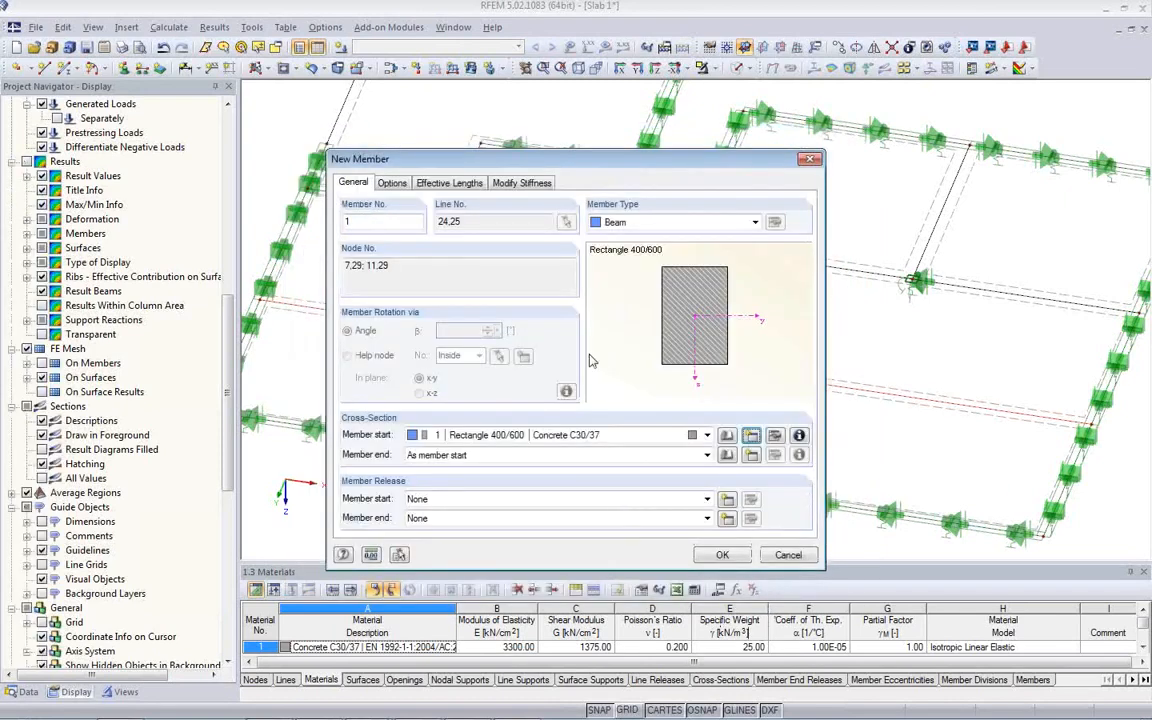
Change the new member's type to Rib and position the rib on the +z-side of the surface.
{"action": "left_click", "coordinate": [754, 223]}
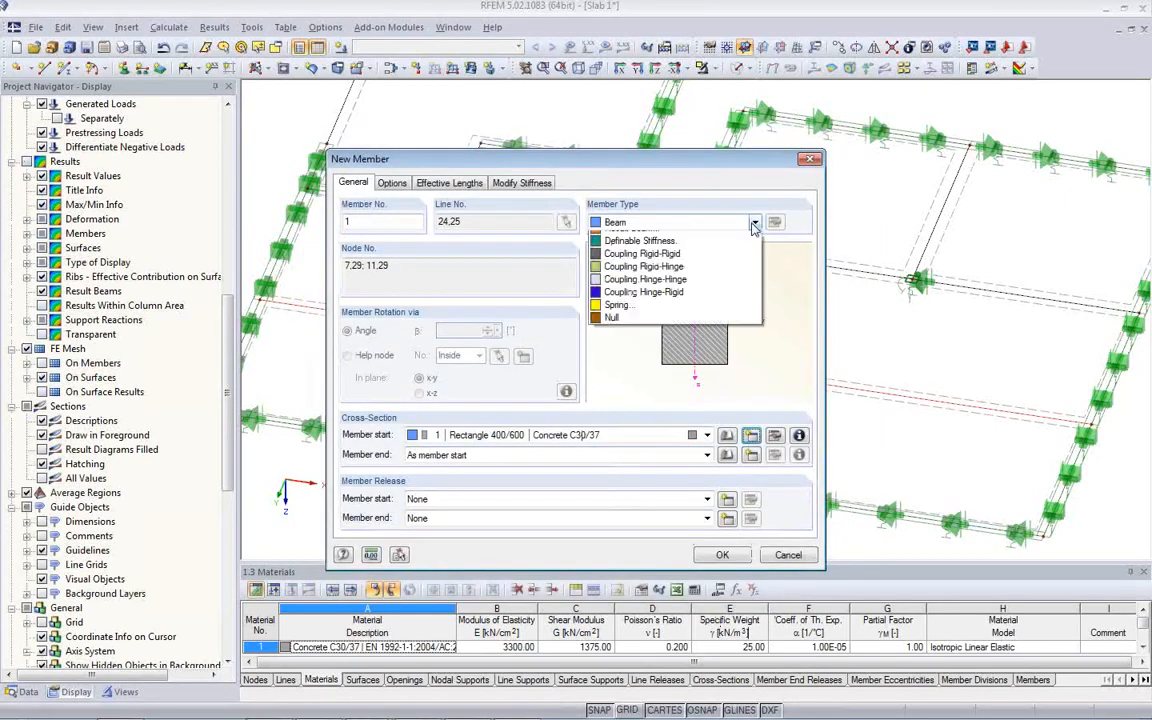
{"action": "left_click", "coordinate": [727, 263]}
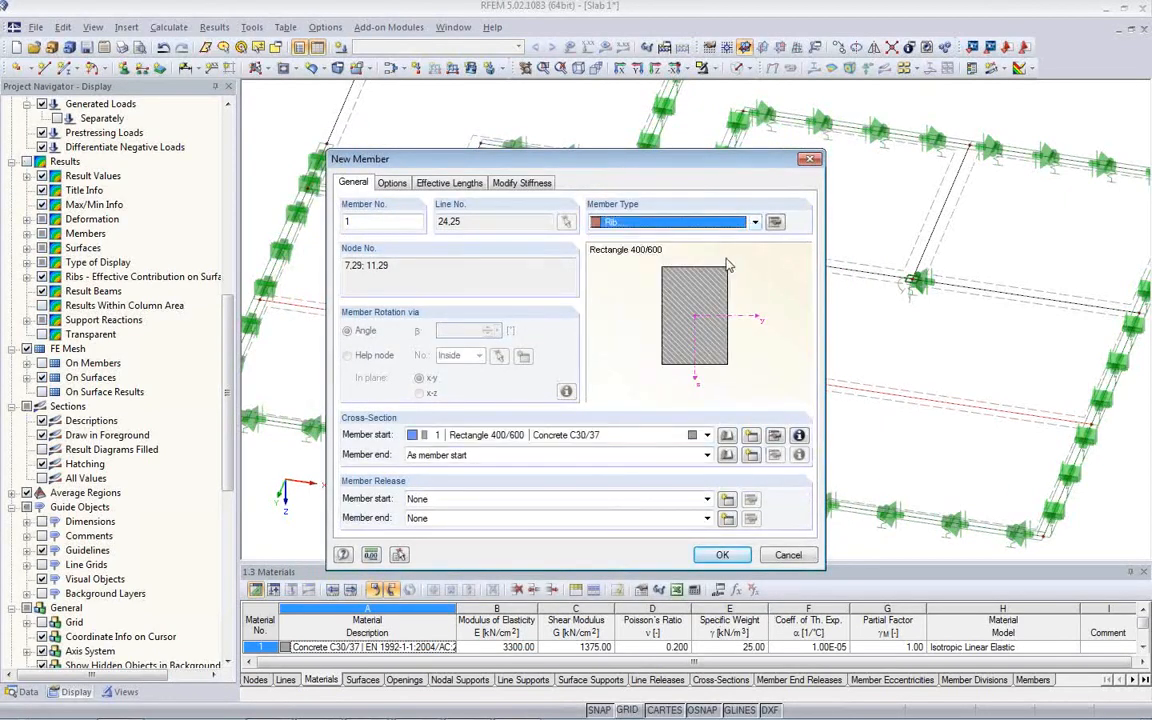
{"action": "left_click", "coordinate": [774, 221]}
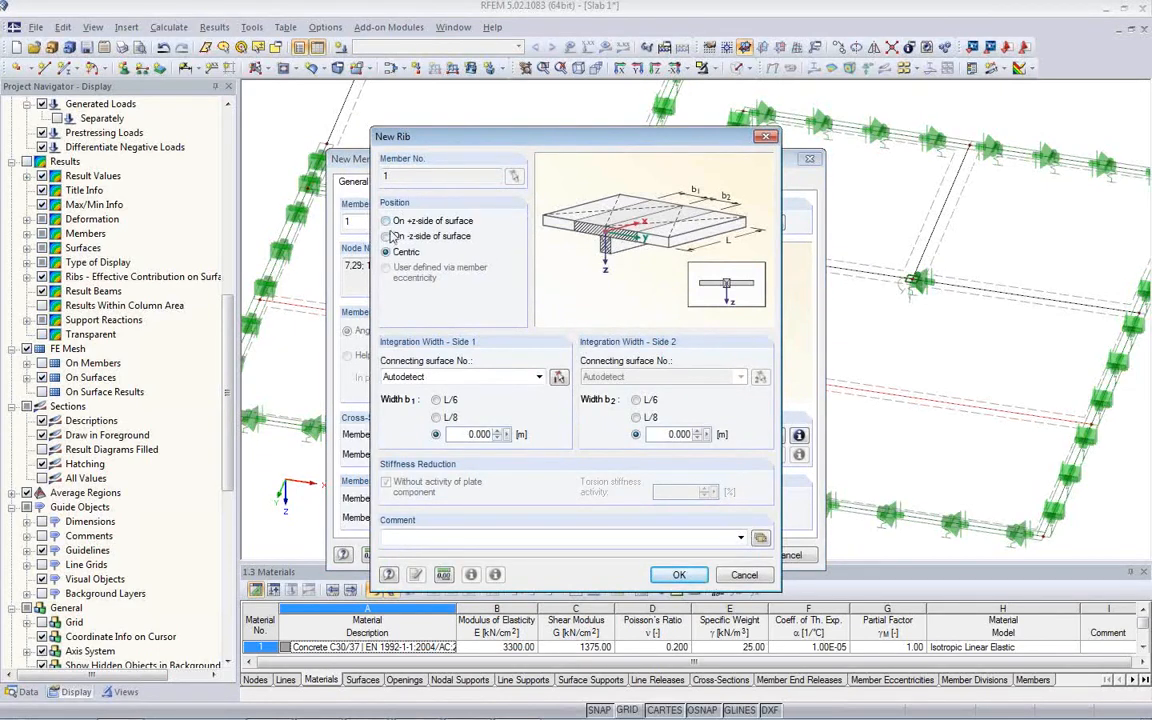
{"action": "left_click", "coordinate": [392, 221]}
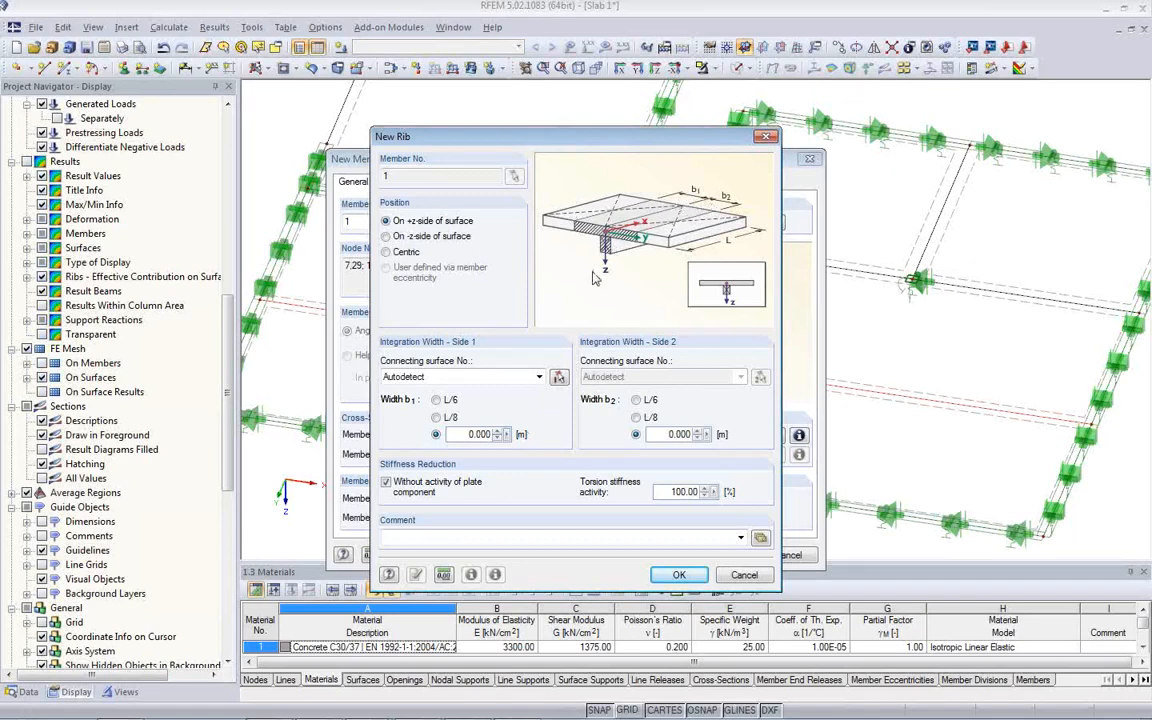
Set the rib's integration widths b1 and b2 to 1.6 m each and apply the rib to the selected lines.
{"action": "left_click_drag", "start_coordinate": [468, 435], "coordinate": [527, 436]}
{"action": "type", "text": "1,6"}
{"action": "left_click_drag", "start_coordinate": [668, 434], "coordinate": [739, 445]}
{"action": "type", "text": "1,"}
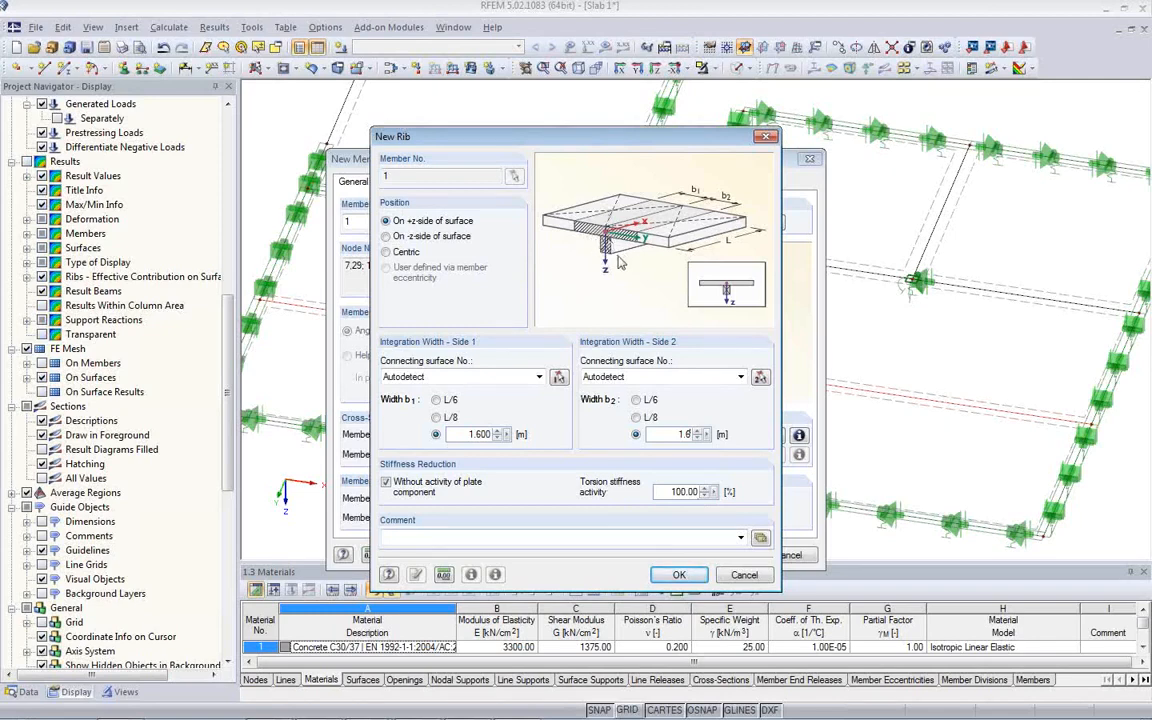
{"action": "left_click", "coordinate": [681, 578]}
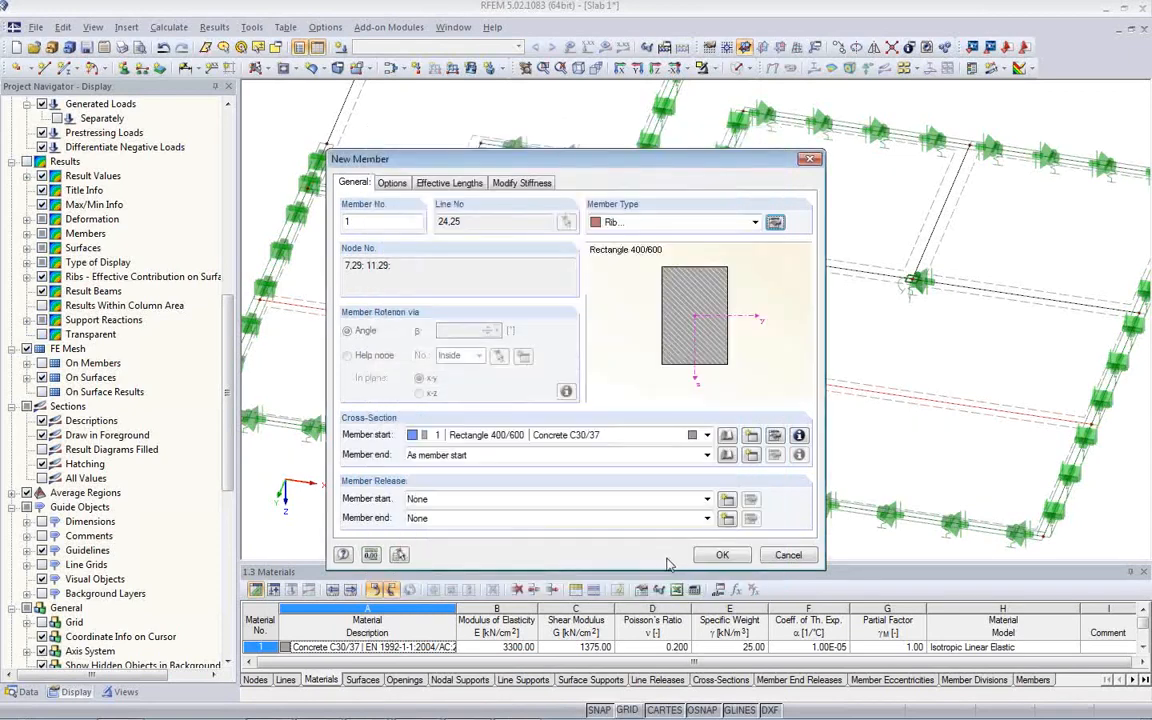
{"action": "left_click", "coordinate": [720, 556]}
{"action": "left_click", "coordinate": [724, 553]}
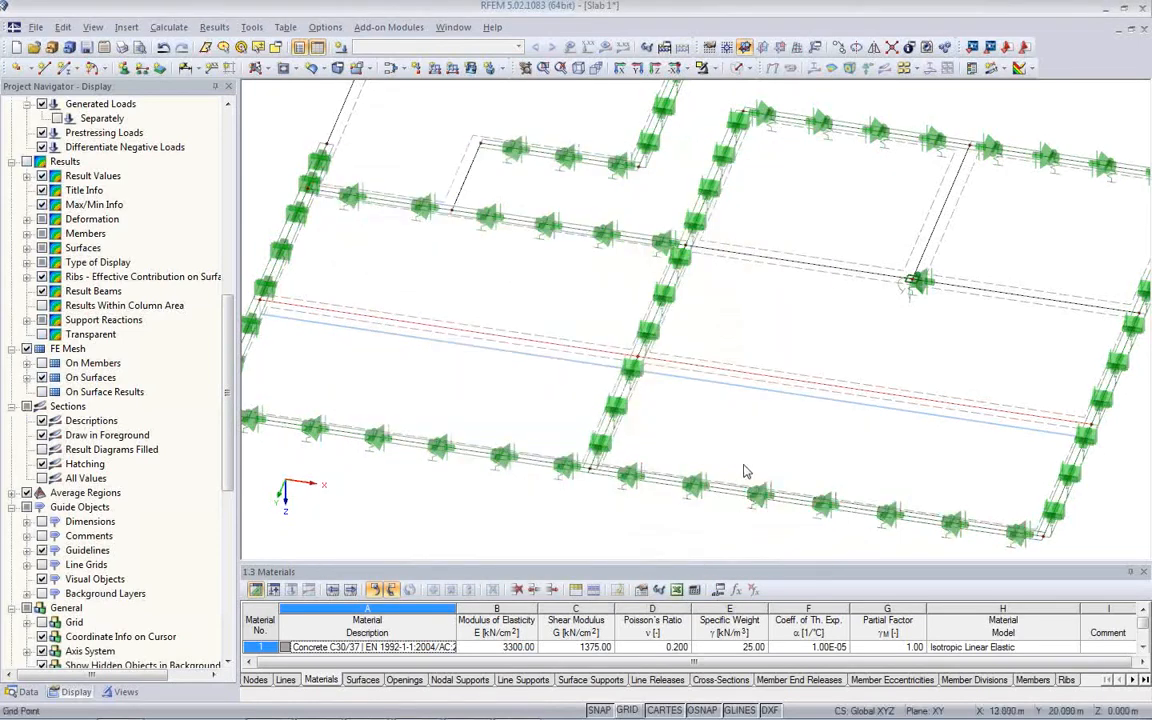
Display the model as solid to inspect the rib beneath the slab, and switch it to solid transparent display.
{"action": "middle_click_drag", "start_coordinate": [718, 537], "coordinate": [613, 298]}
{"action": "scroll", "coordinate": [580, 310], "scroll_direction": "down", "scroll_amount": 5}
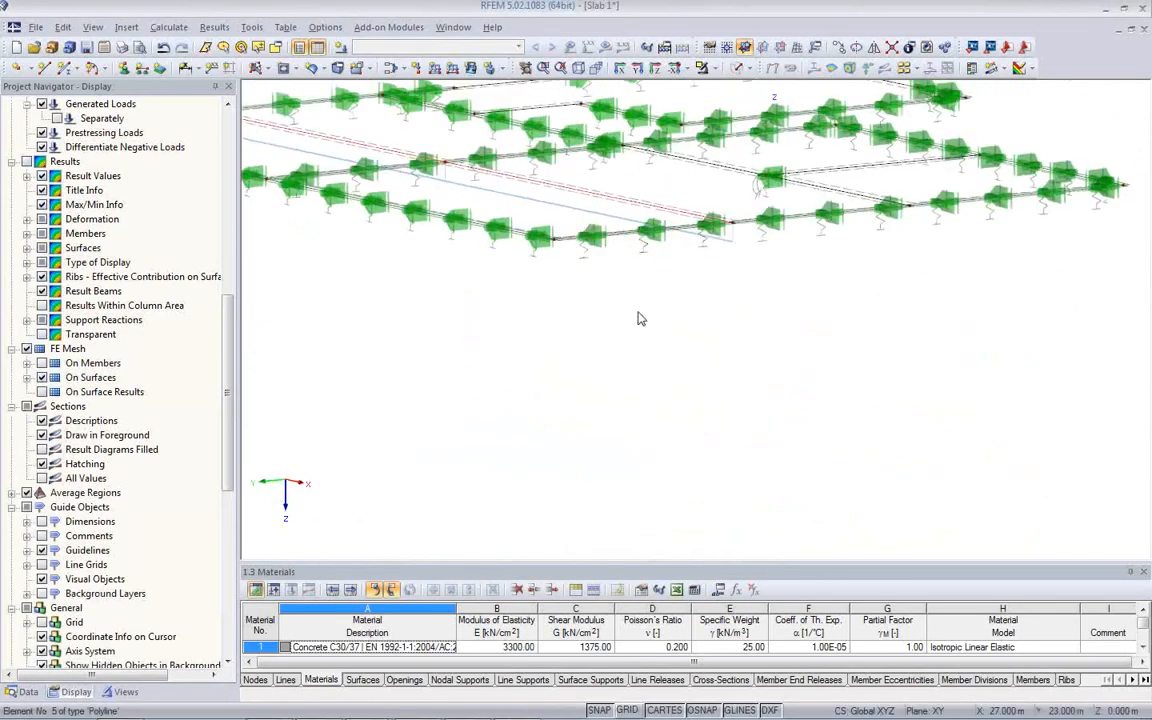
{"action": "left_click", "coordinate": [737, 68]}
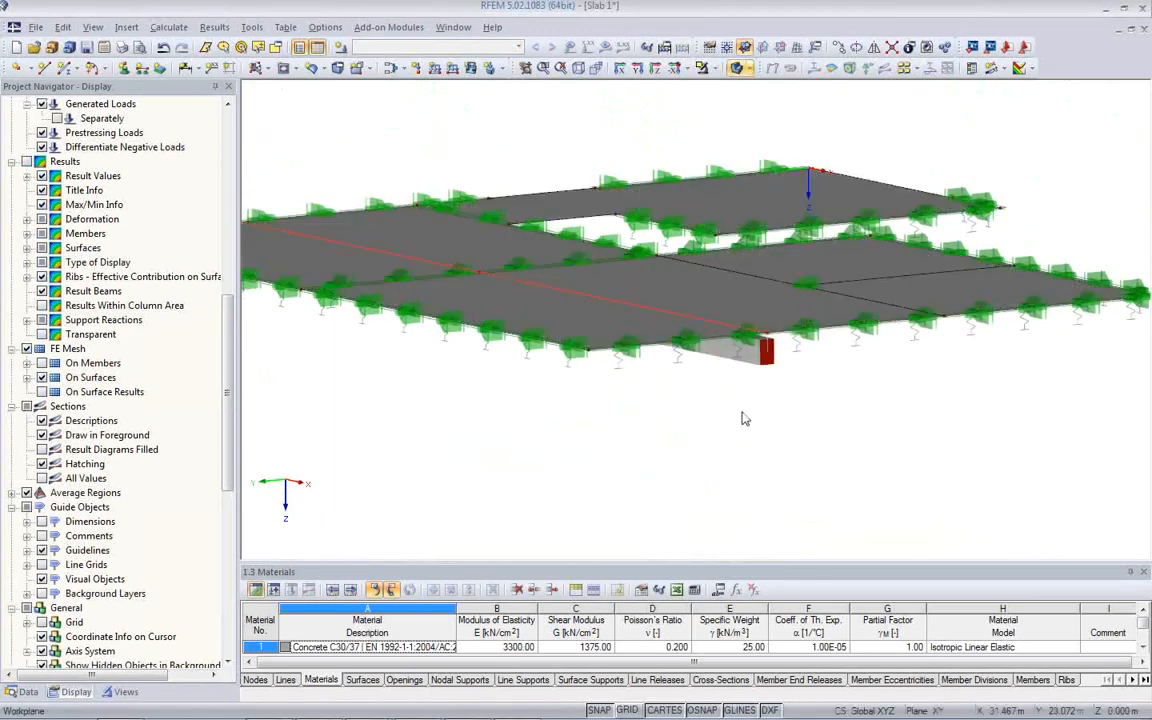
{"action": "middle_click_drag", "start_coordinate": [707, 391], "coordinate": [725, 300], "text": "ctrl"}
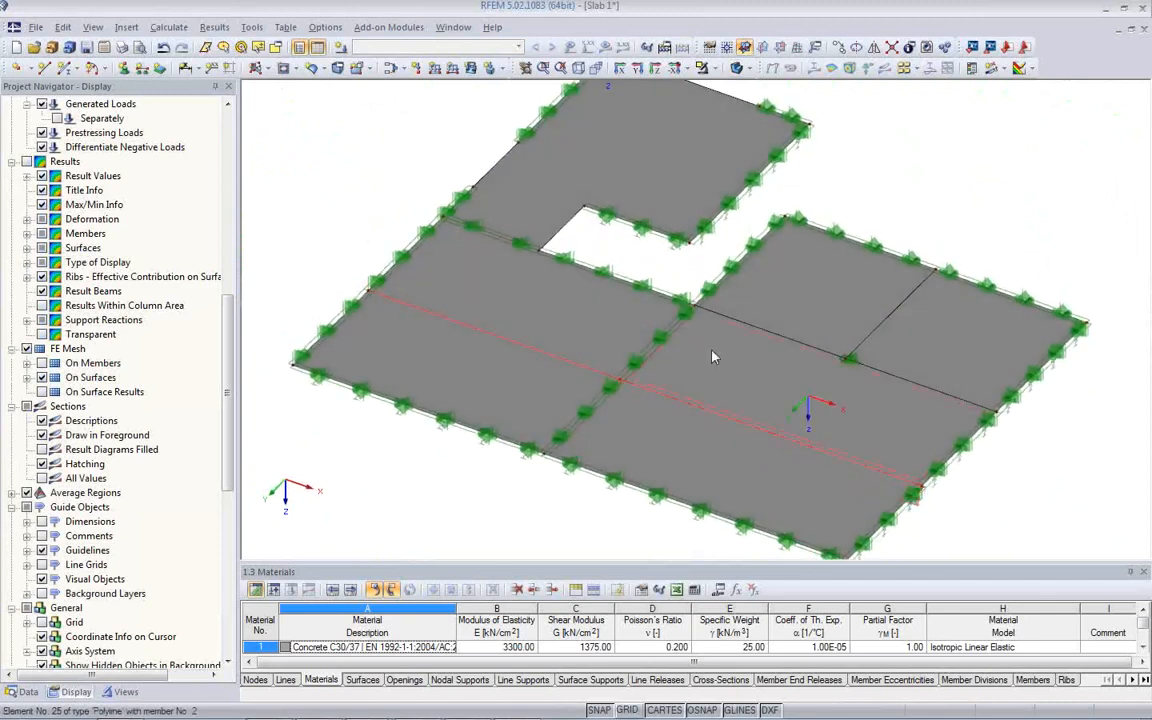
{"action": "left_click", "coordinate": [736, 70]}
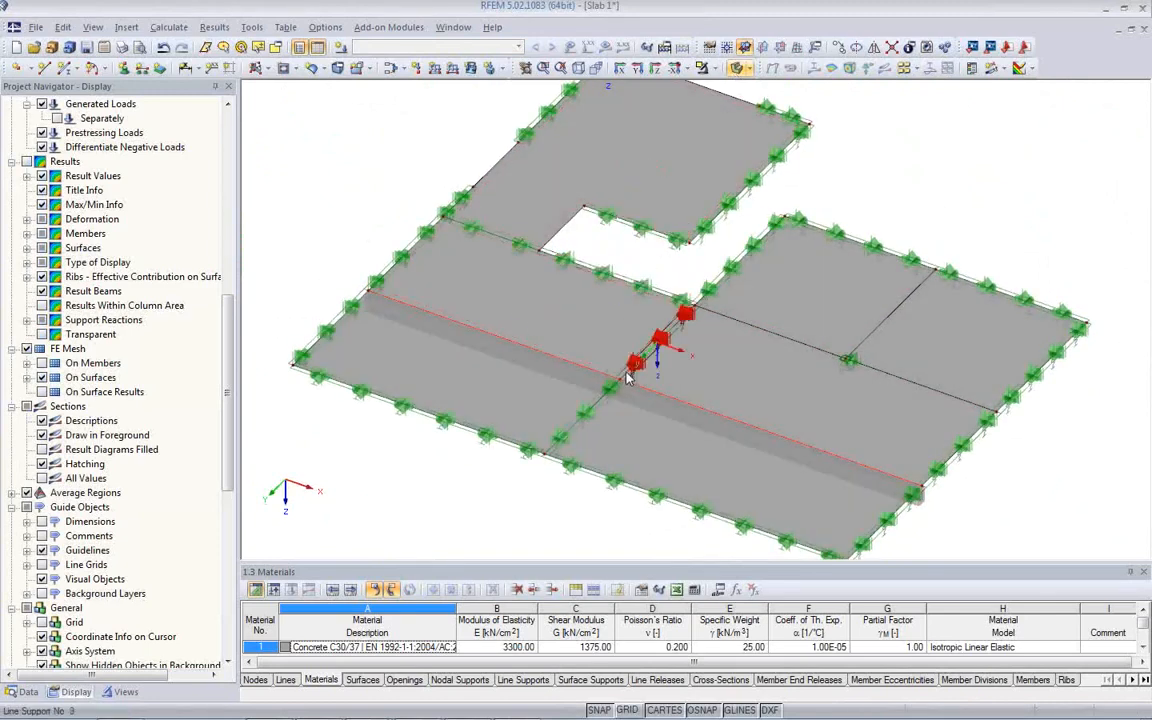
Fit the whole slab in view and show the numbering of all model objects.
{"action": "scroll", "coordinate": [548, 391], "scroll_direction": "down", "scroll_amount": 3}
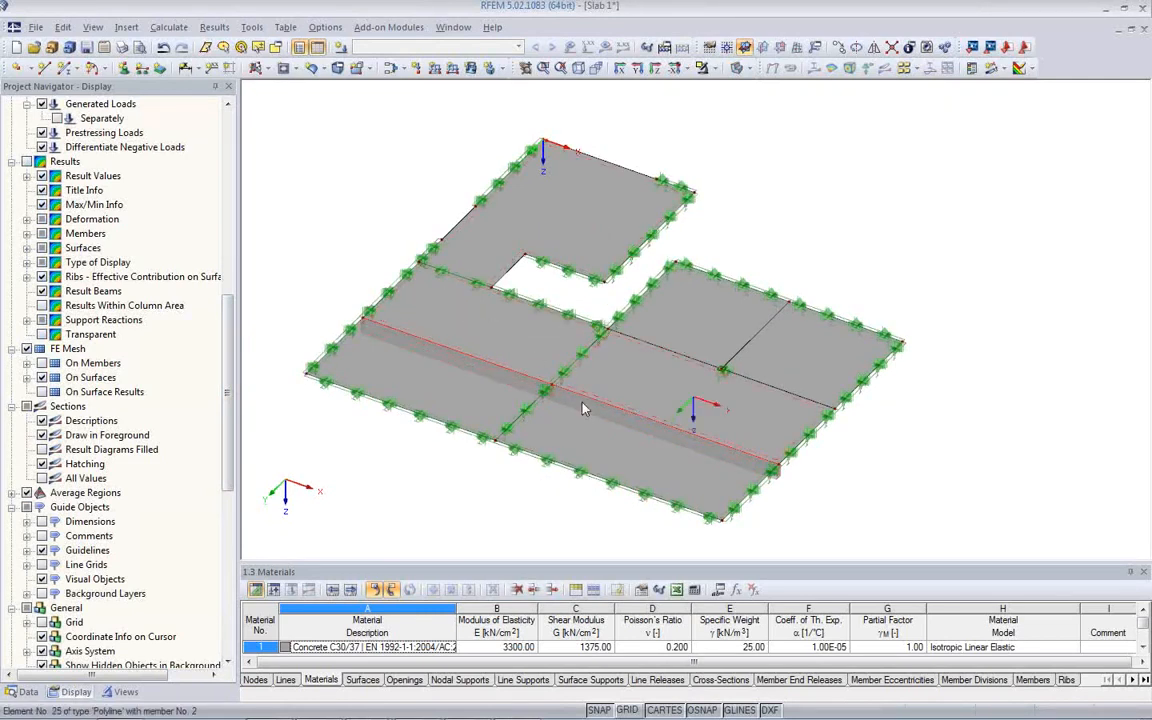
{"action": "middle_click_drag", "start_coordinate": [442, 465], "coordinate": [458, 445]}
{"action": "scroll", "coordinate": [453, 452], "scroll_direction": "down", "scroll_amount": 1}
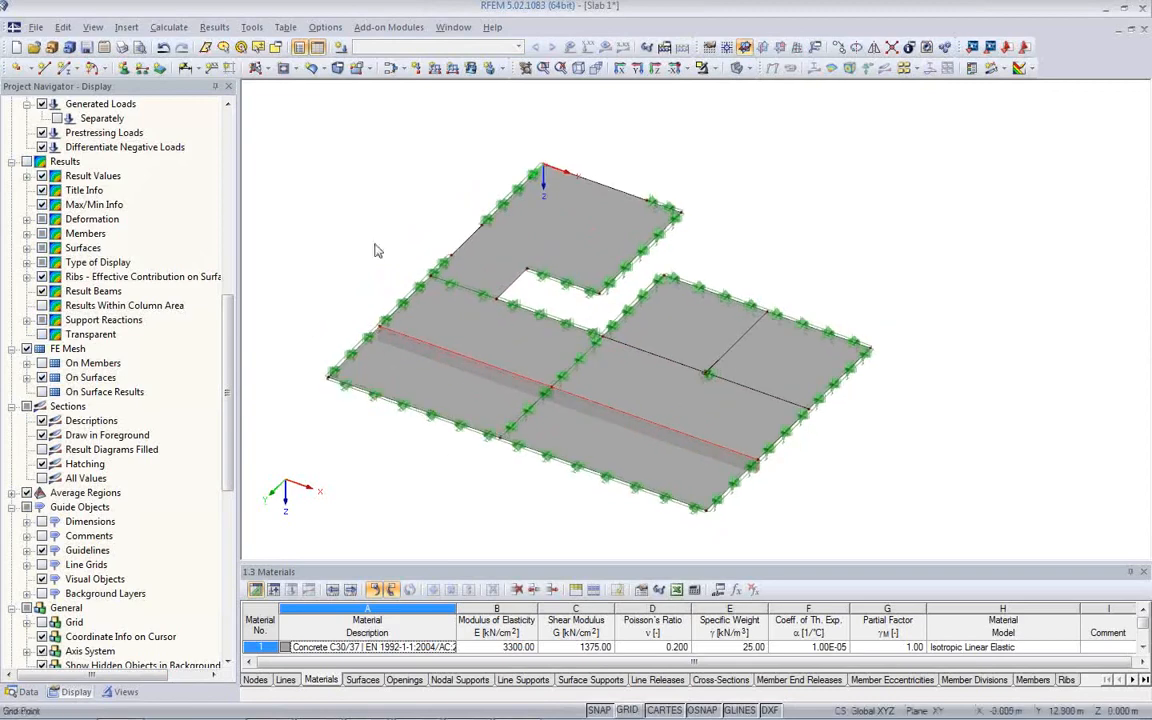
{"action": "right_click", "coordinate": [369, 190]}
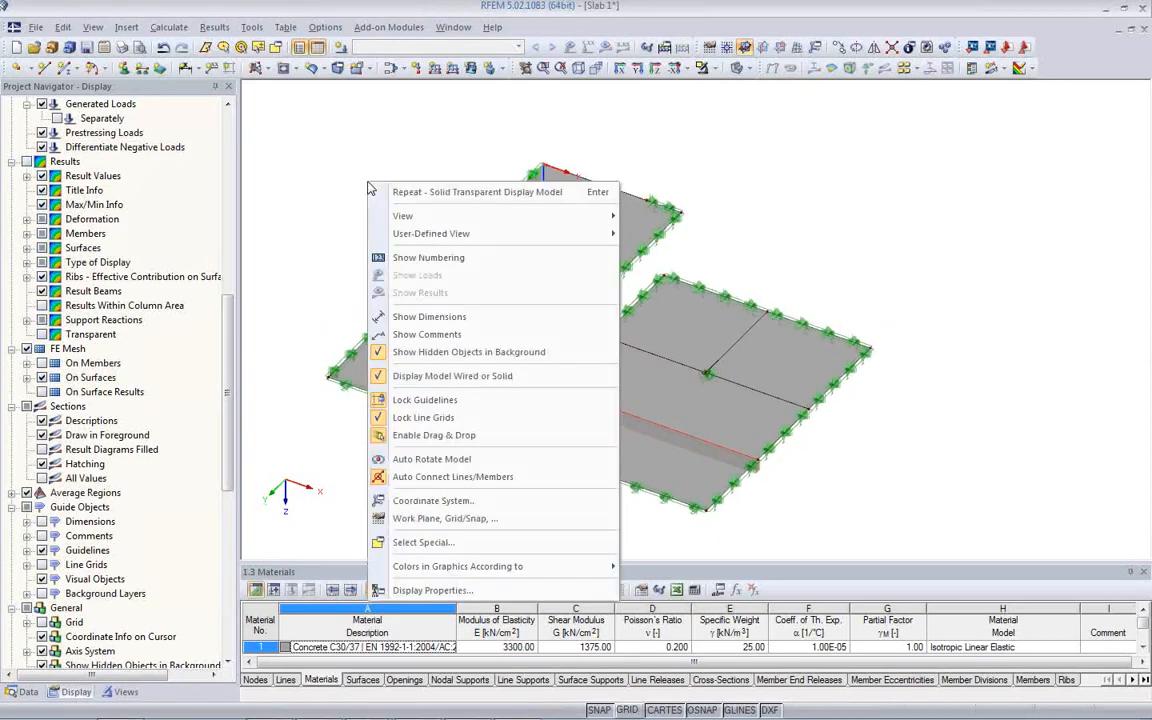
{"action": "left_click", "coordinate": [420, 257]}
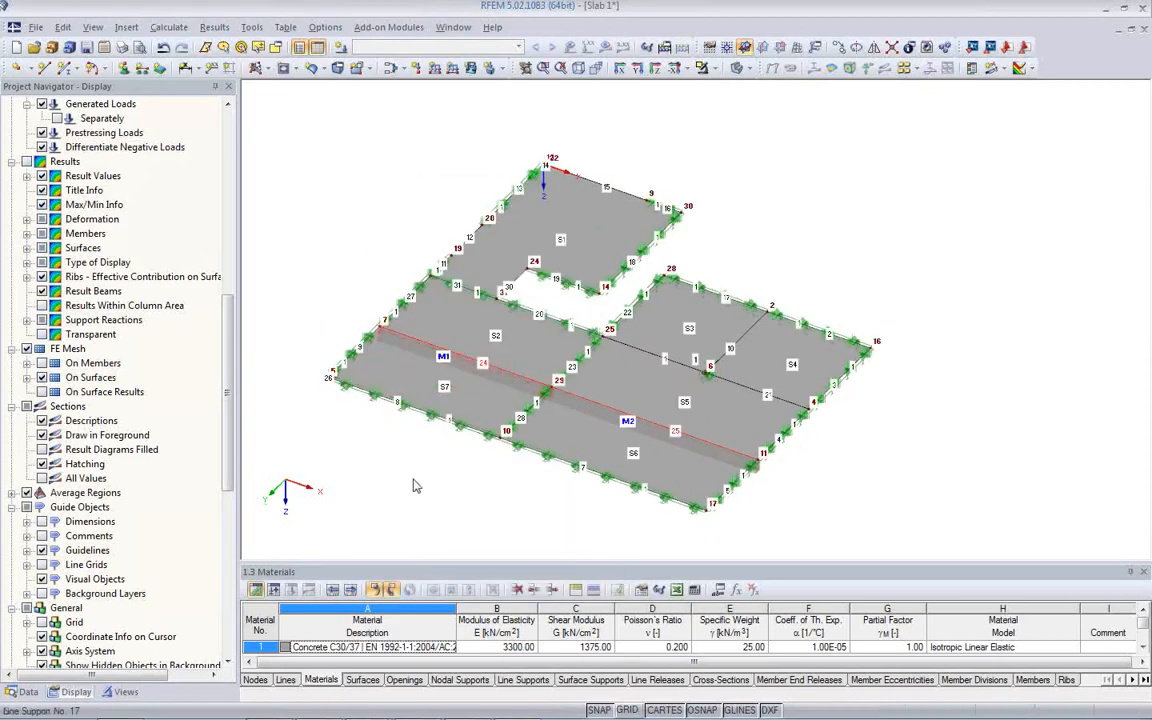
Send the current isometric model view to printout report PR1 with a picture height of 50% of the page.
{"action": "scroll", "coordinate": [382, 443], "scroll_direction": "up", "scroll_amount": 1}
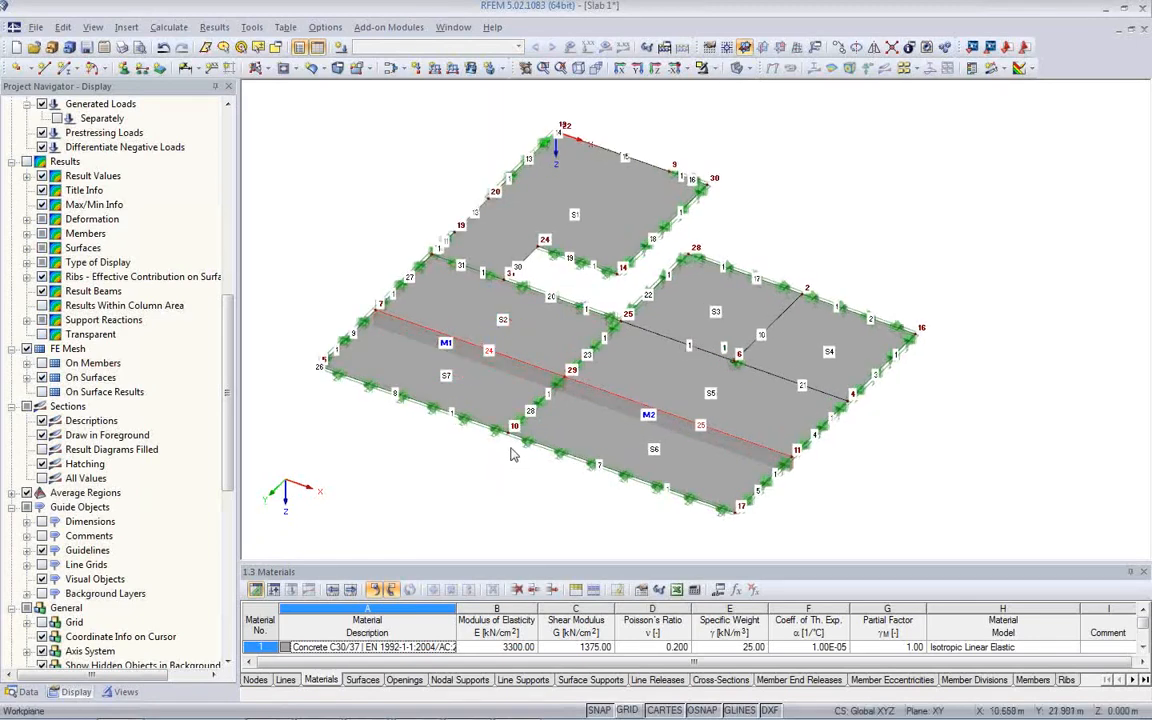
{"action": "scroll", "coordinate": [468, 420], "scroll_direction": "up", "scroll_amount": 2}
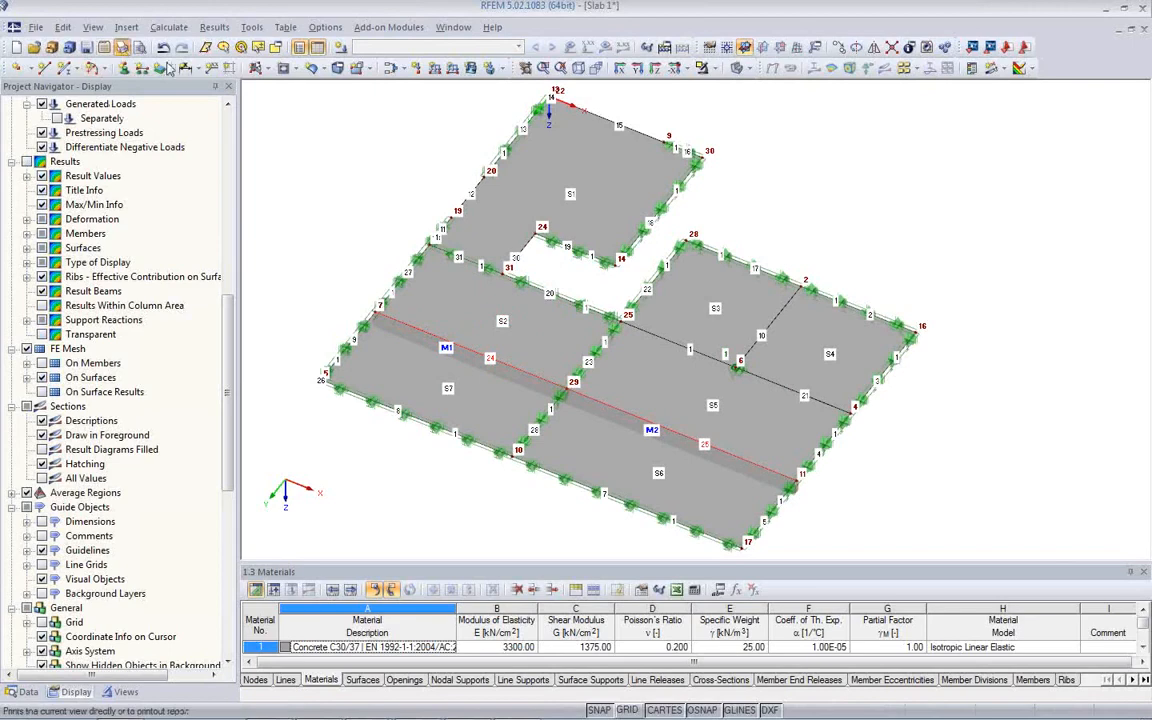
{"action": "left_click", "coordinate": [120, 47]}
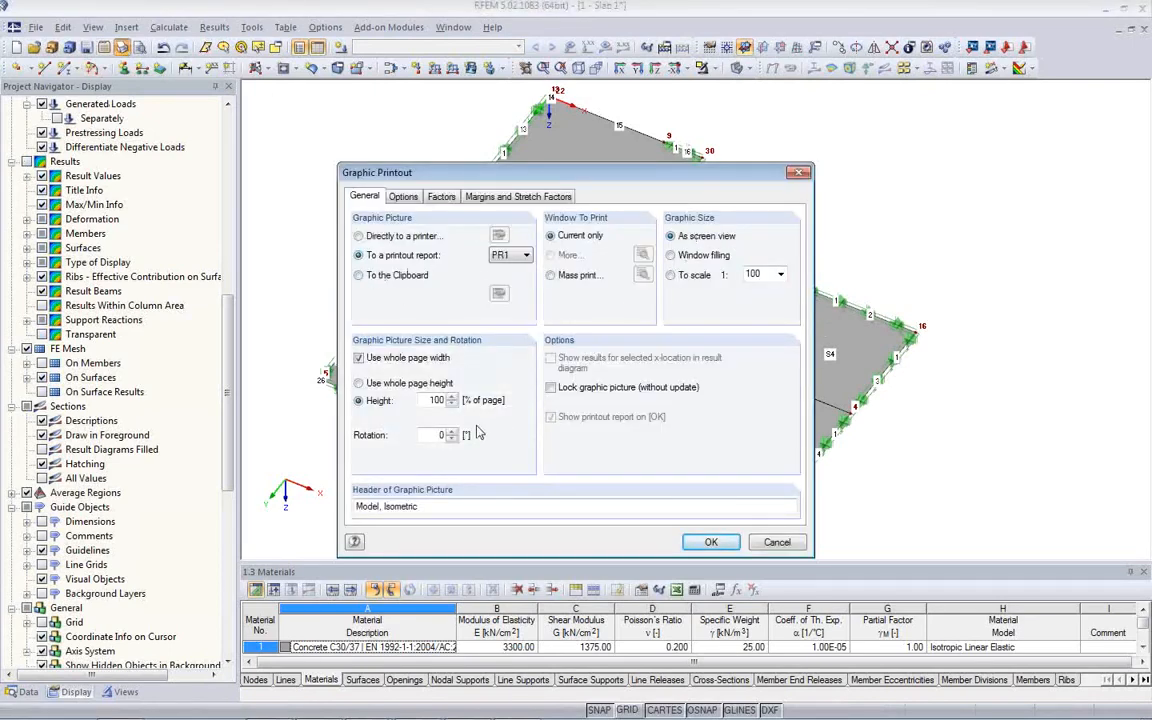
{"action": "left_click_drag", "start_coordinate": [428, 401], "coordinate": [487, 401]}
{"action": "type", "text": "50"}
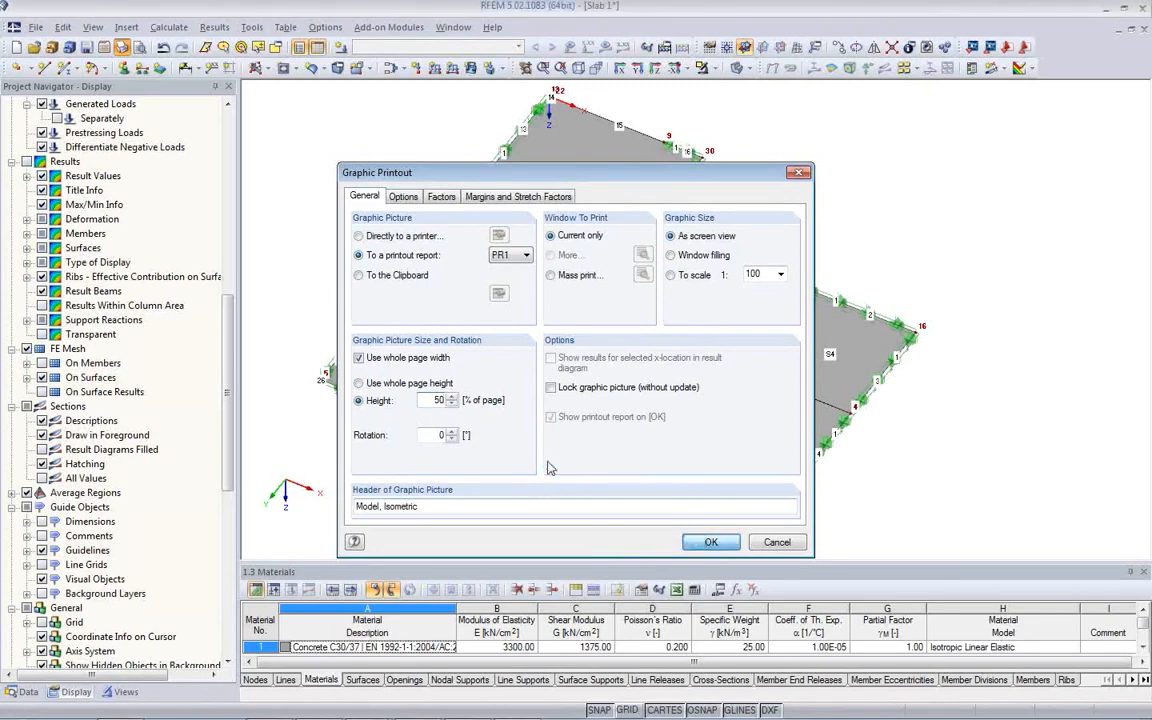
{"action": "left_click", "coordinate": [706, 543]}
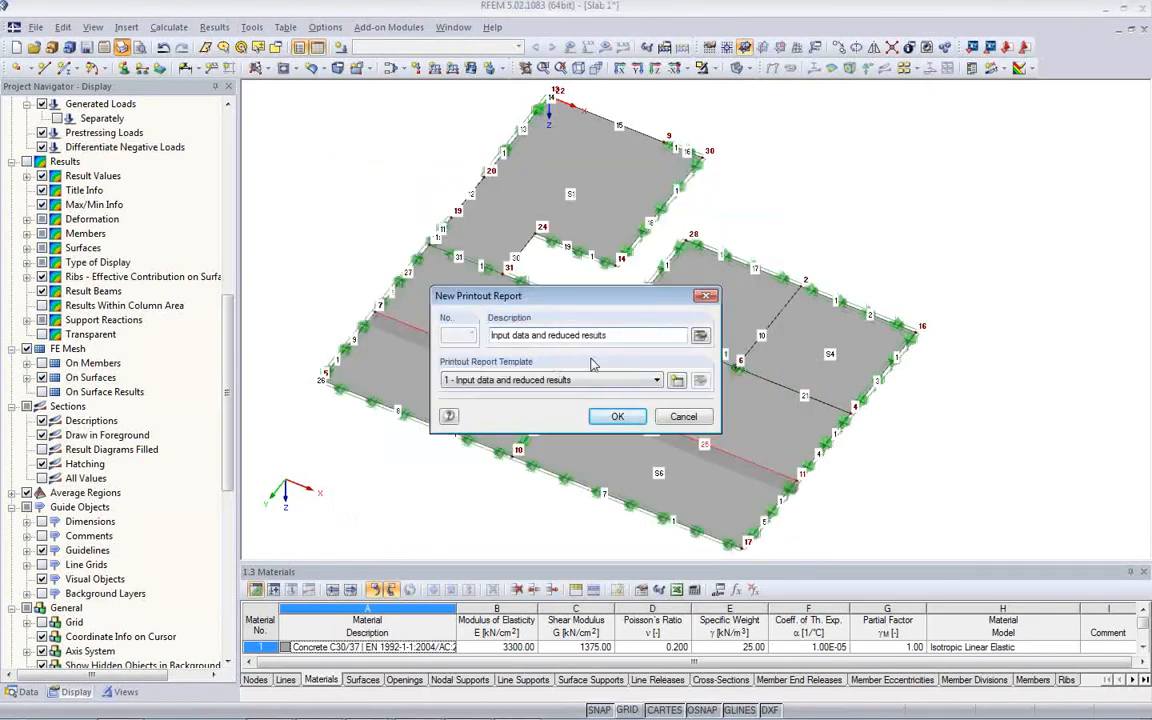
Create the new printout report from template 8 - Concrete 2d.
{"action": "left_click", "coordinate": [567, 385]}
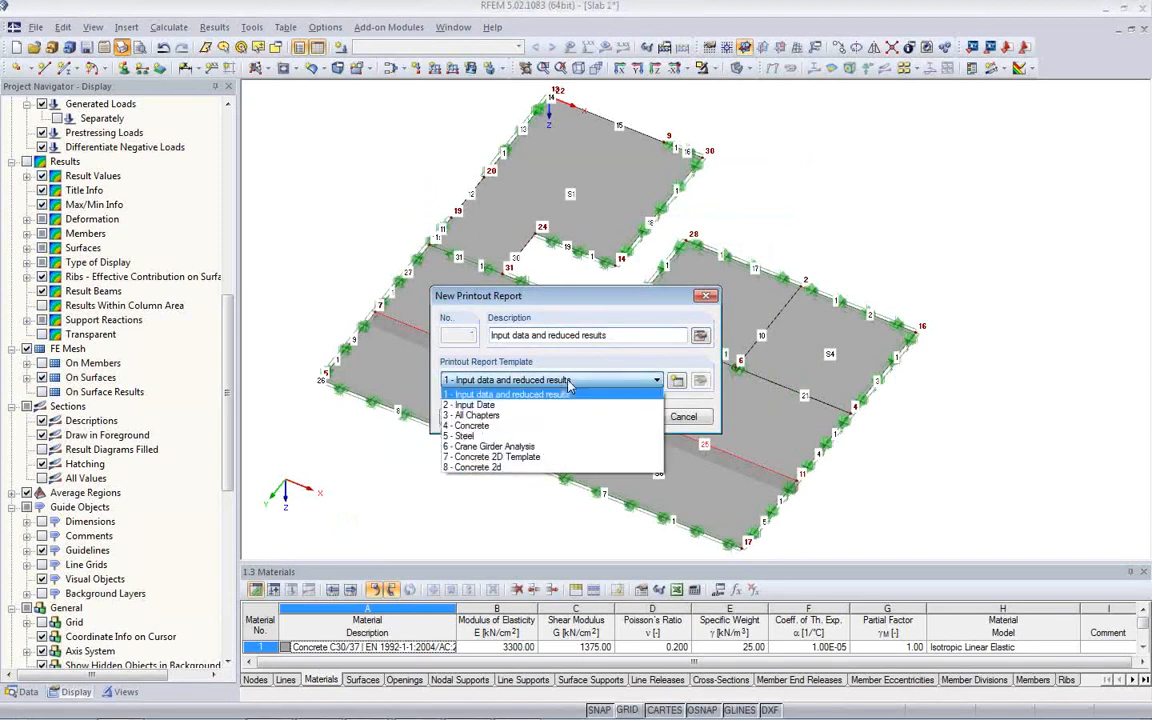
{"action": "left_click", "coordinate": [509, 467]}
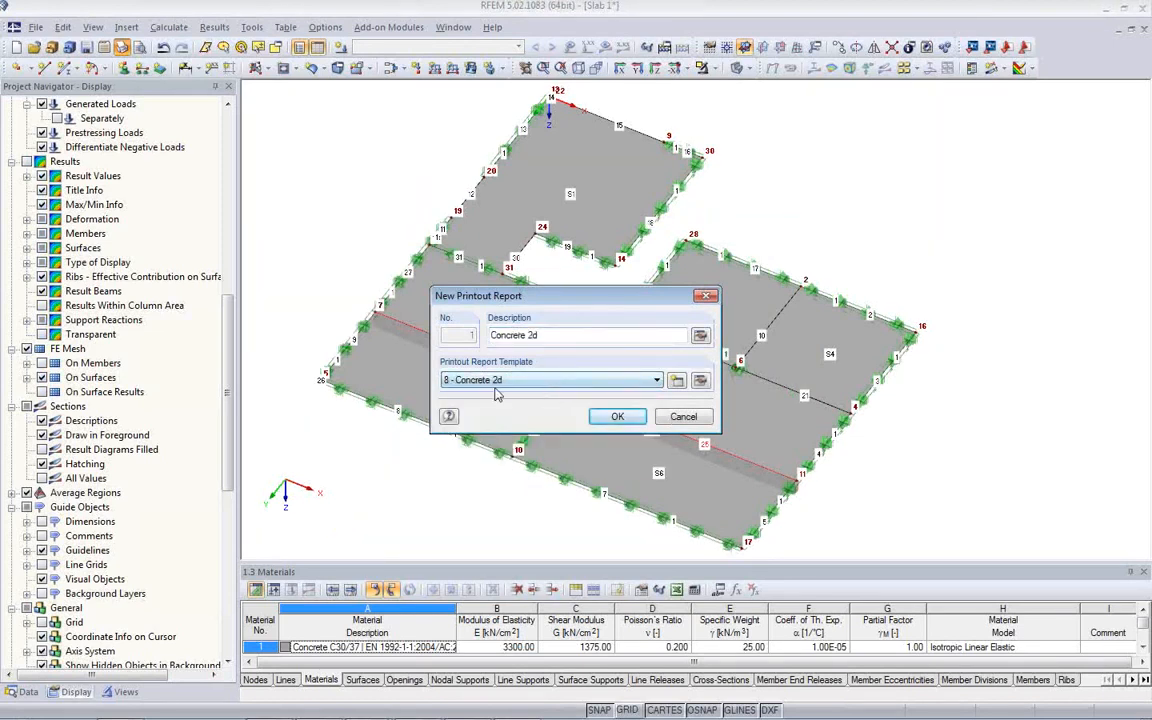
{"action": "left_click", "coordinate": [618, 418]}
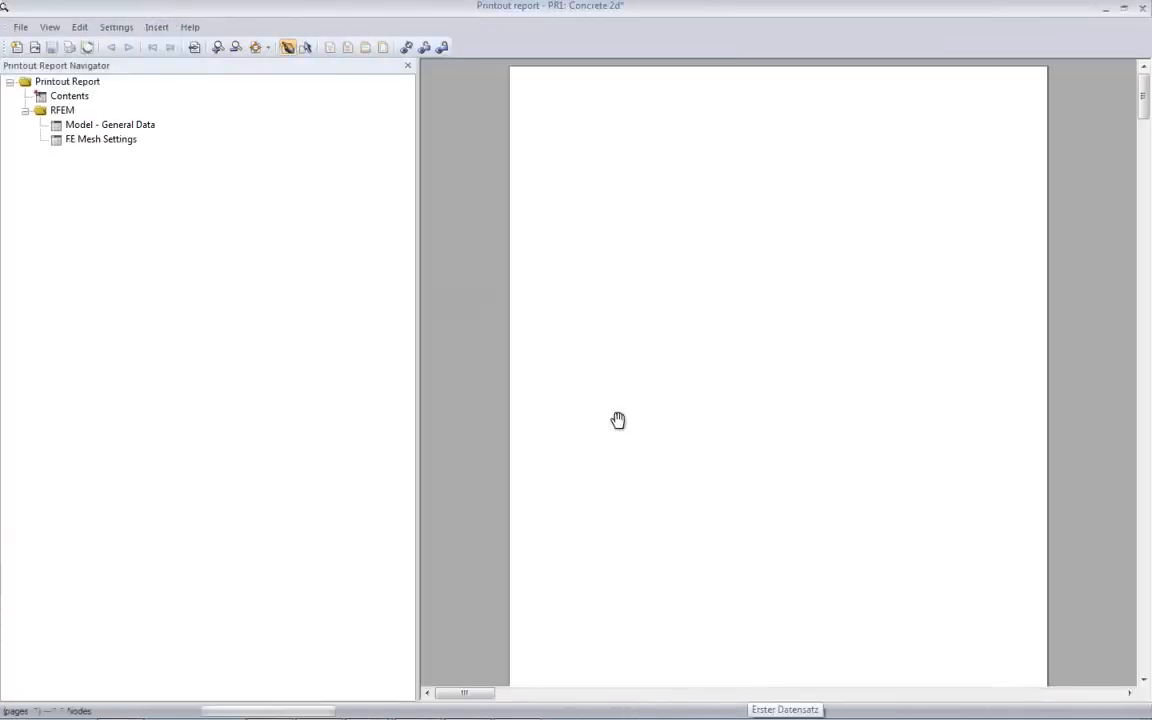
Examine the printout report's model picture, wall line support chapter and input data tables at a readable size.
{"action": "left_click_drag", "start_coordinate": [418, 362], "coordinate": [311, 362]}
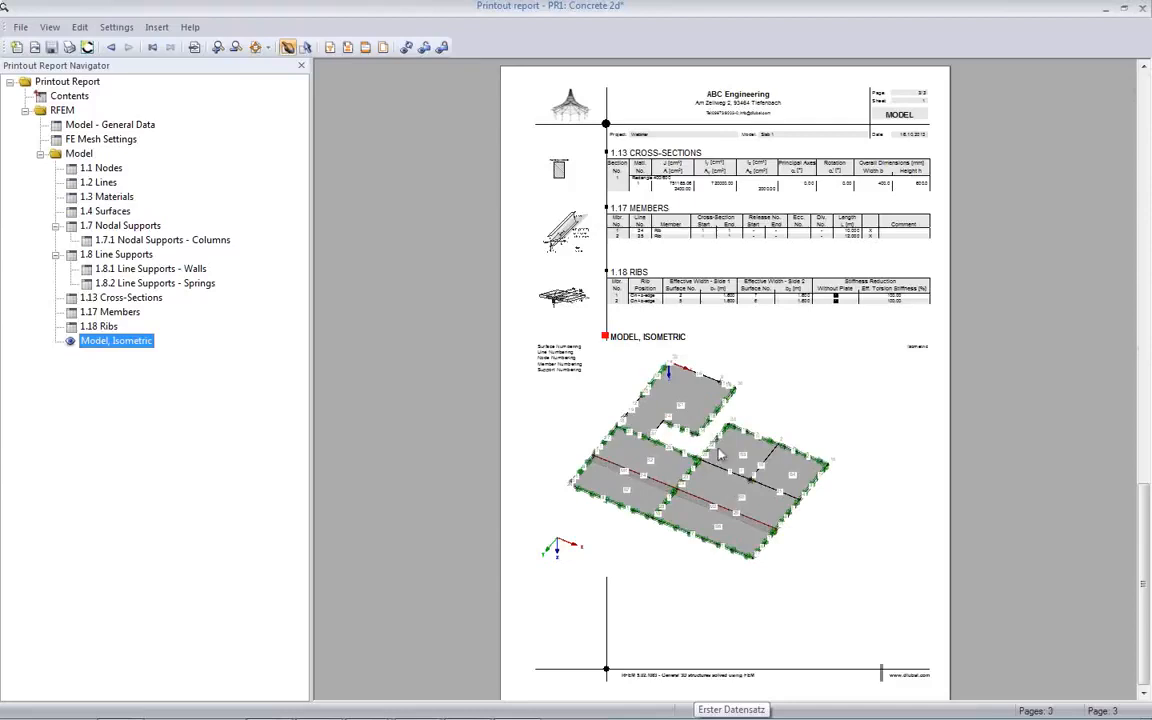
{"action": "scroll", "coordinate": [435, 352], "scroll_direction": "up", "scroll_amount": 1}
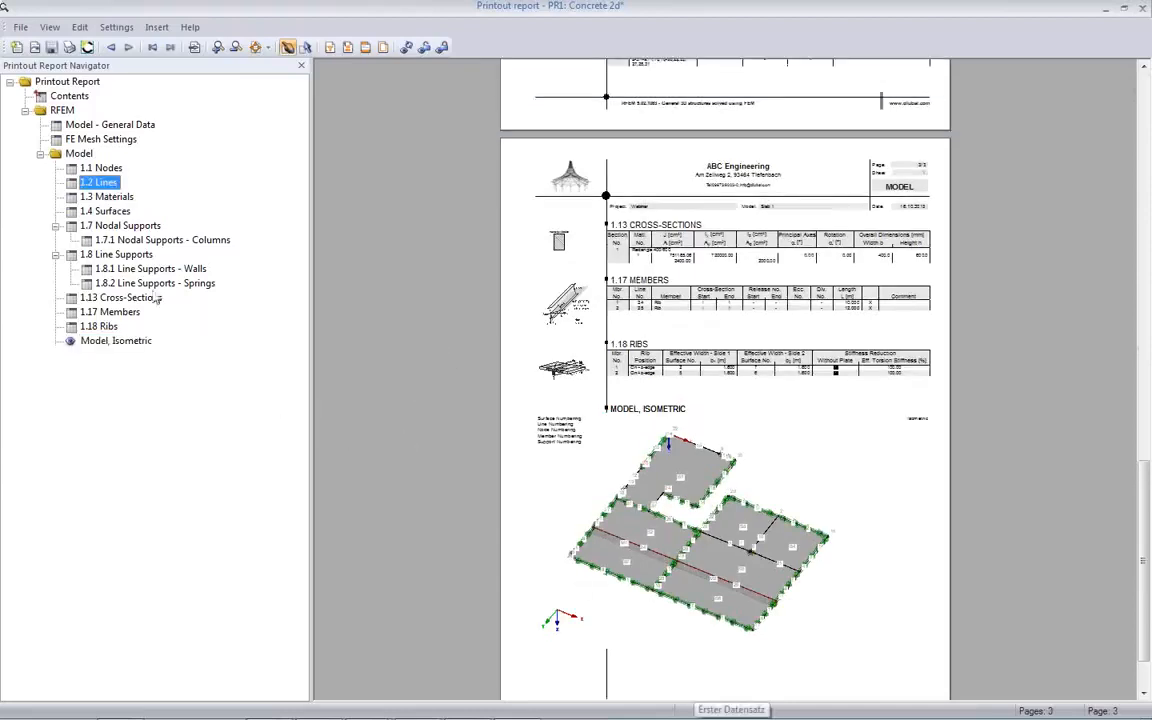
{"action": "left_click", "coordinate": [138, 267]}
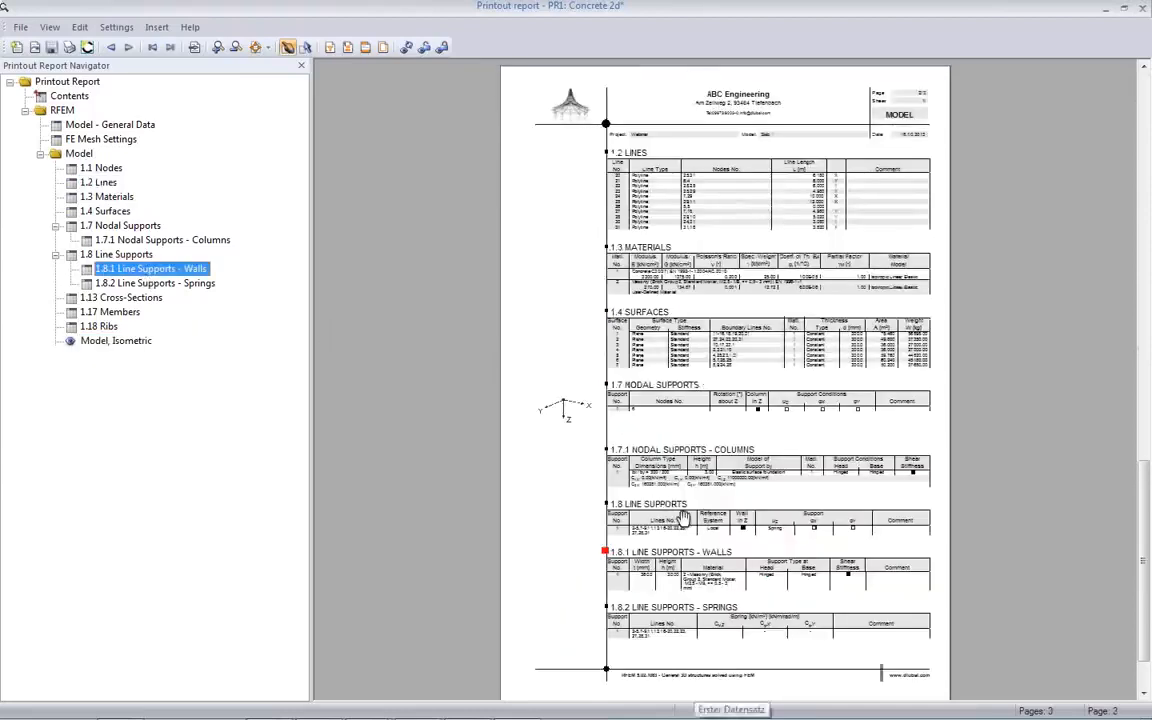
{"action": "scroll", "coordinate": [683, 517], "scroll_direction": "up", "scroll_amount": 5, "text": "ctrl"}
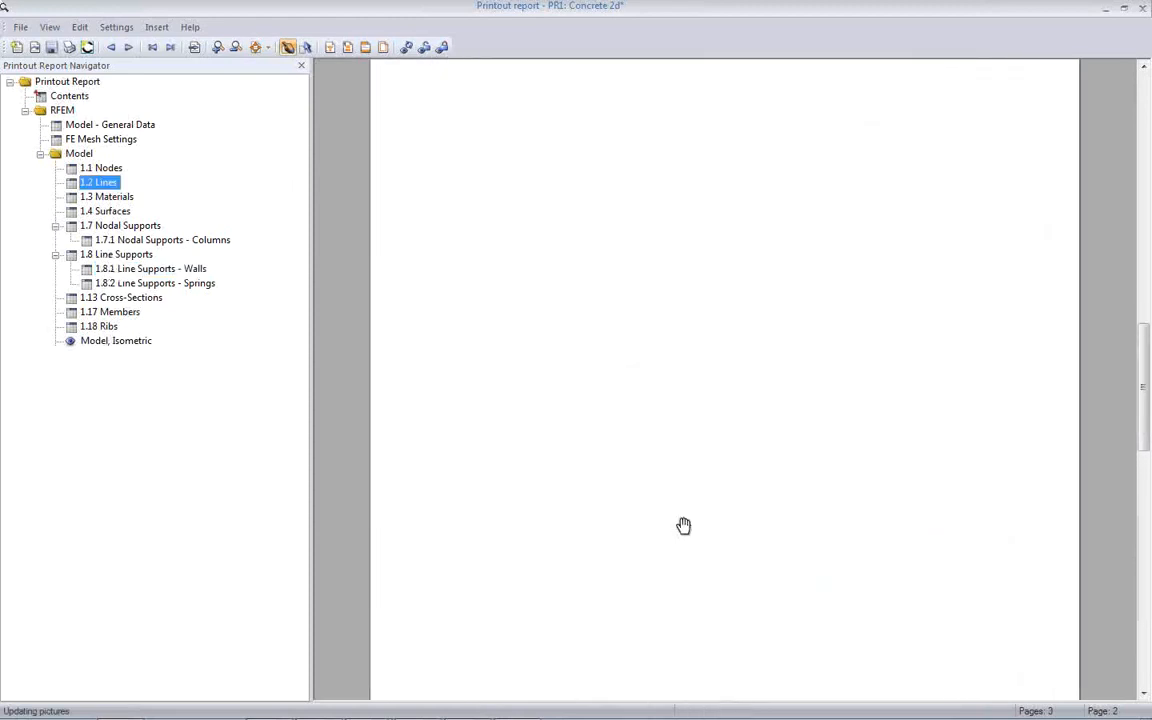
{"action": "scroll", "coordinate": [683, 460], "scroll_direction": "up", "scroll_amount": 5}
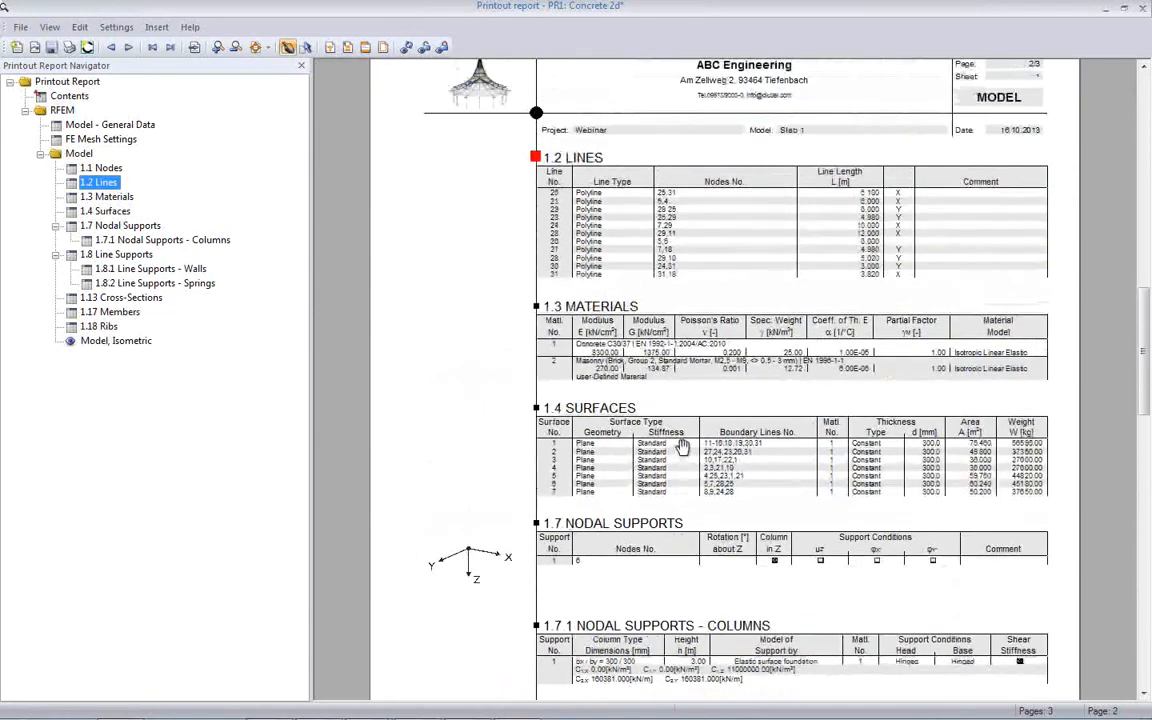
Display the printout report two pages at a time and look through all of its pages.
{"action": "scroll", "coordinate": [683, 427], "scroll_direction": "down", "scroll_amount": 3}
{"action": "scroll", "coordinate": [681, 400], "scroll_direction": "up", "scroll_amount": 8}
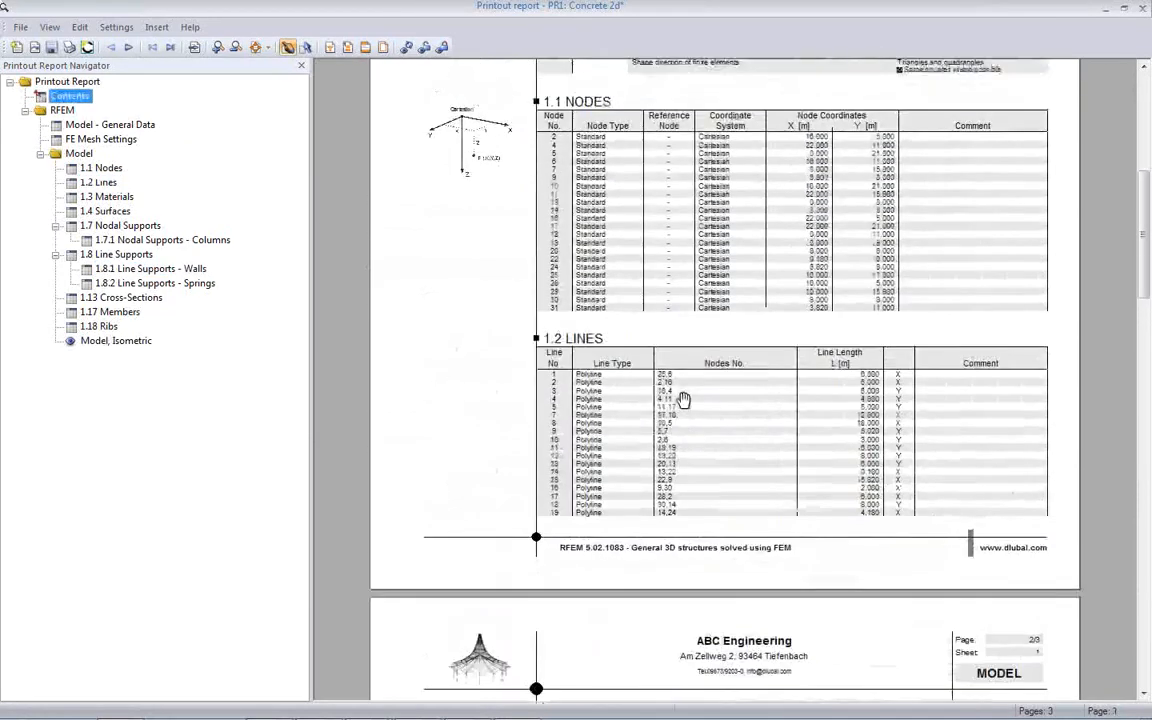
{"action": "left_click", "coordinate": [49, 27]}
{"action": "mouse_move", "coordinate": [72, 100]}
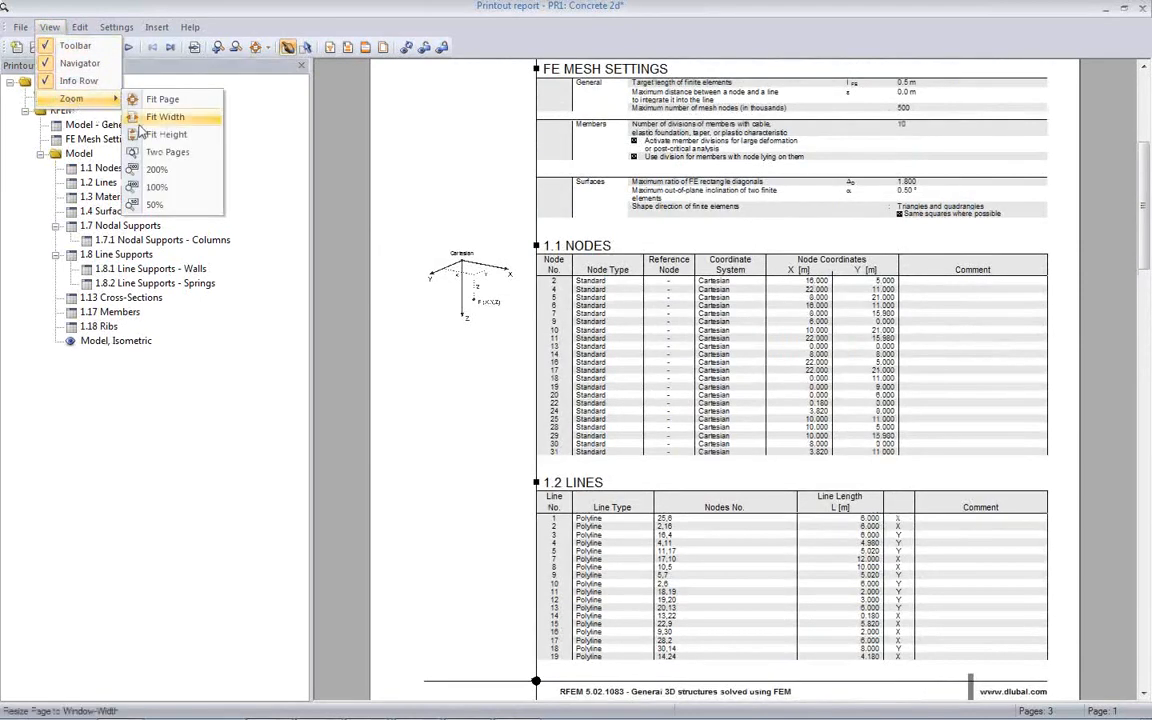
{"action": "left_click", "coordinate": [170, 153]}
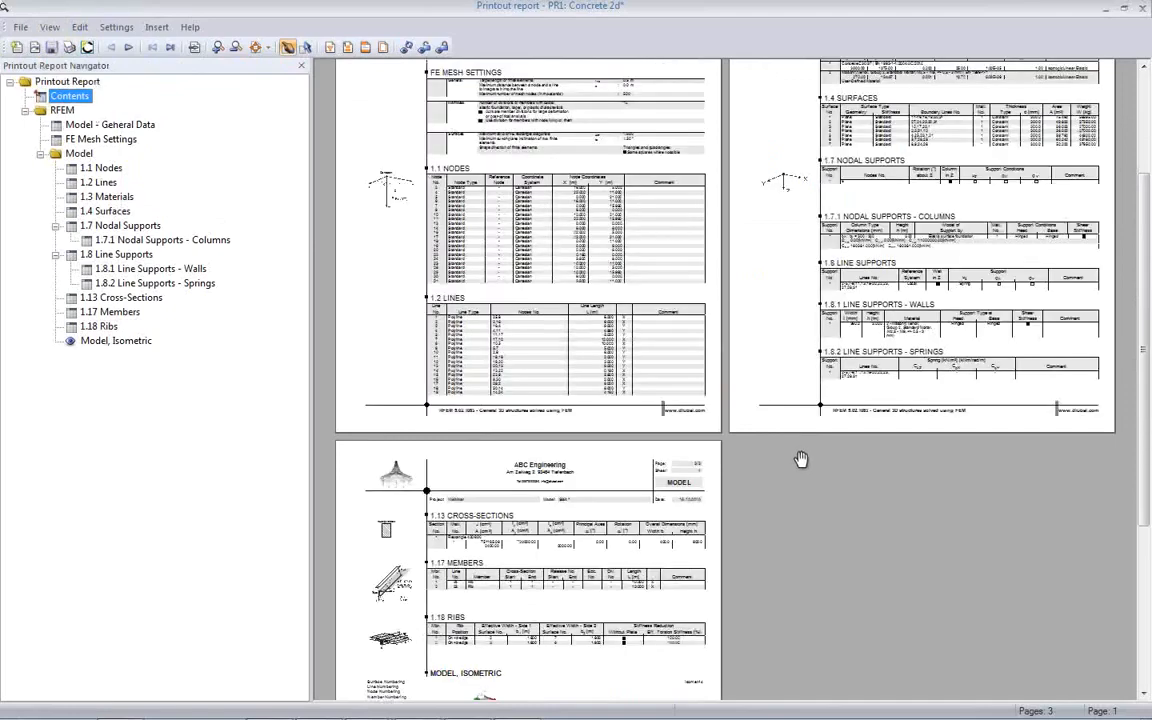
{"action": "scroll", "coordinate": [801, 448], "scroll_direction": "down", "scroll_amount": 5}
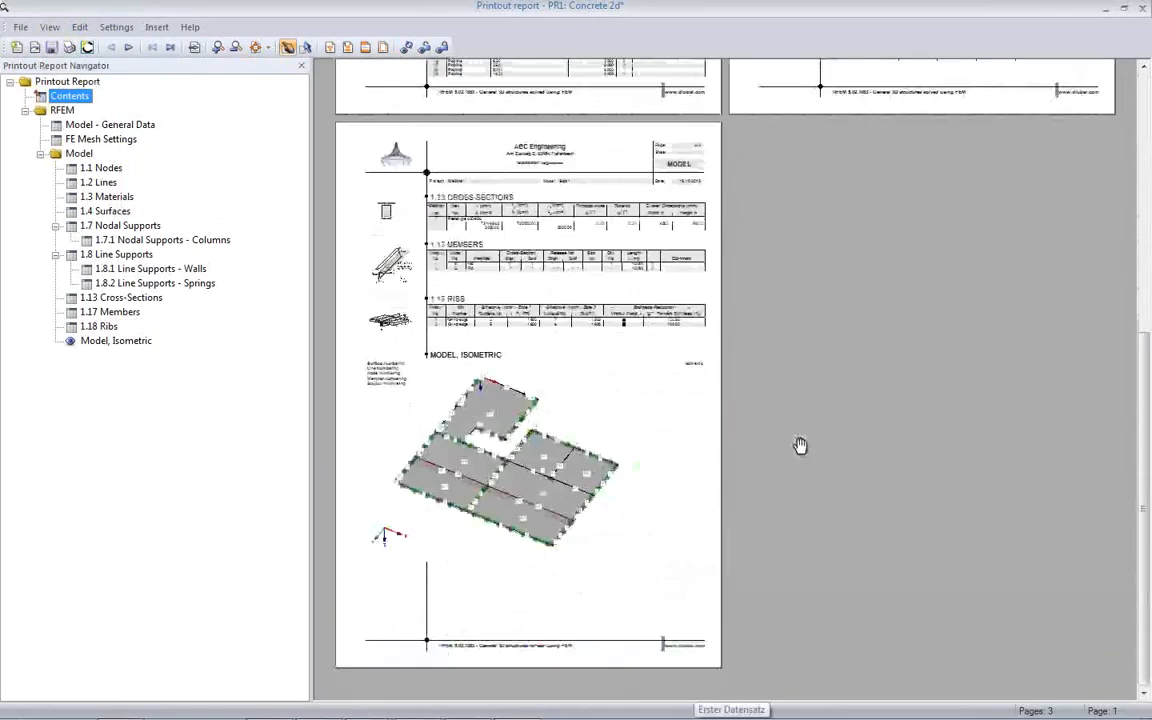
{"action": "scroll", "coordinate": [800, 447], "scroll_direction": "up", "scroll_amount": 5}
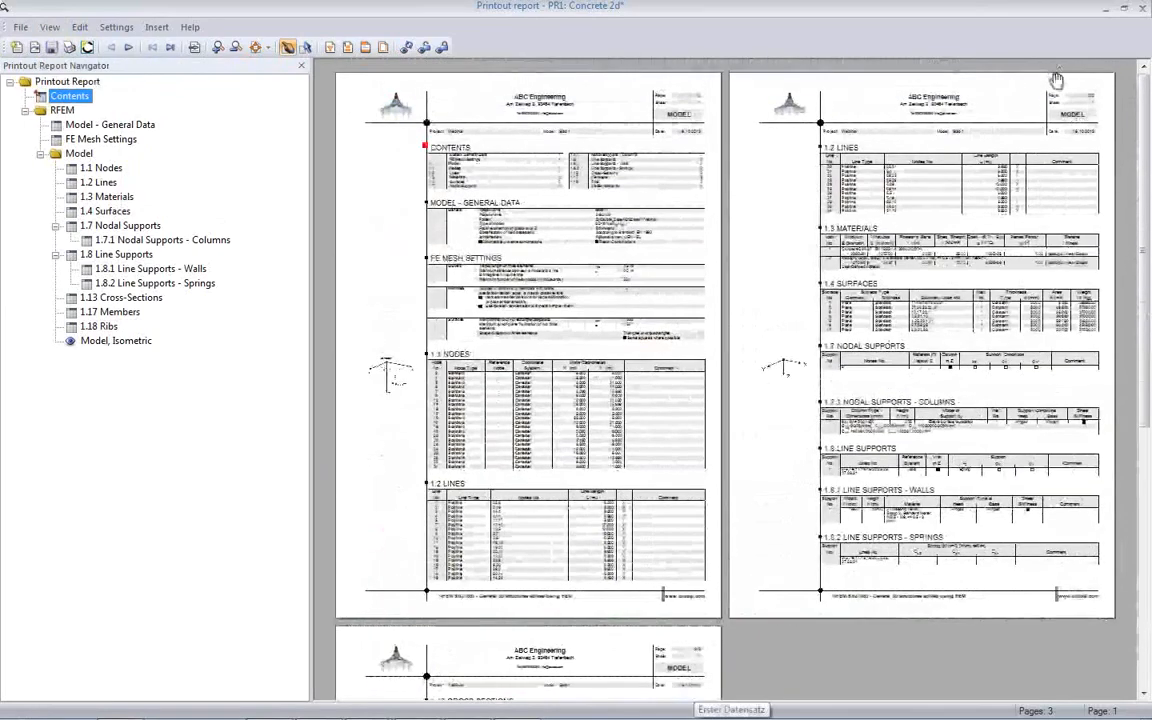
Close the printout report and hide the numbering of the model objects.
{"action": "left_click", "coordinate": [1143, 9]}
{"action": "left_click", "coordinate": [525, 387]}
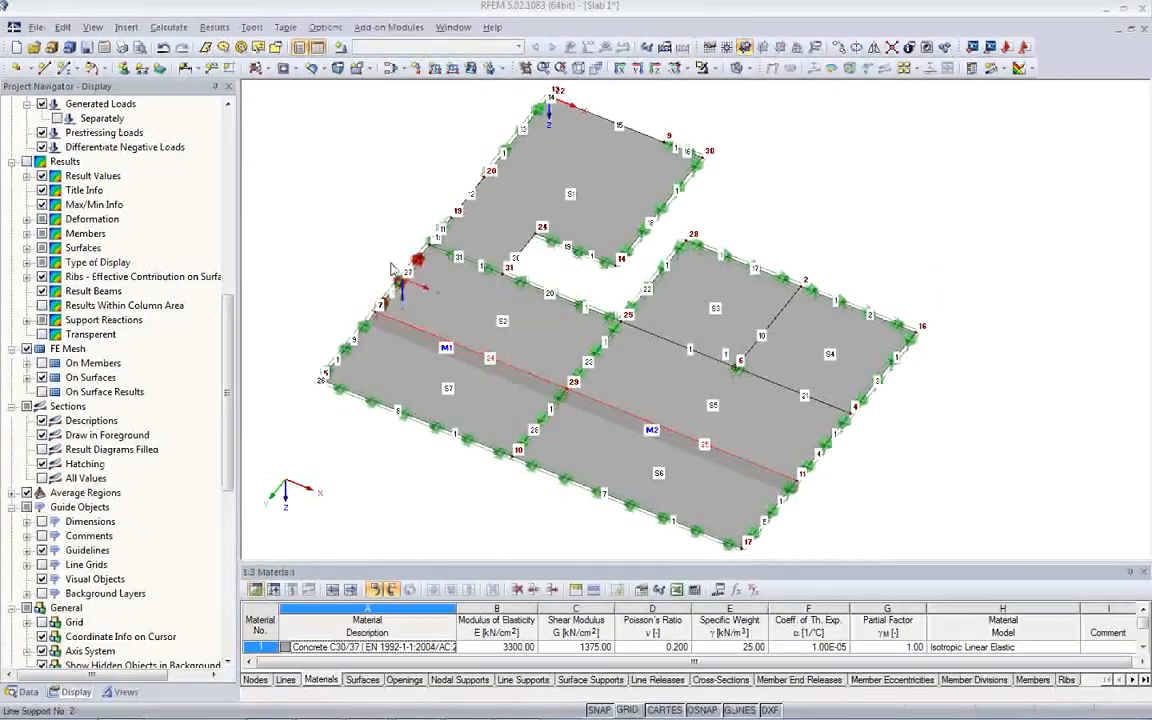
{"action": "right_click", "coordinate": [351, 191]}
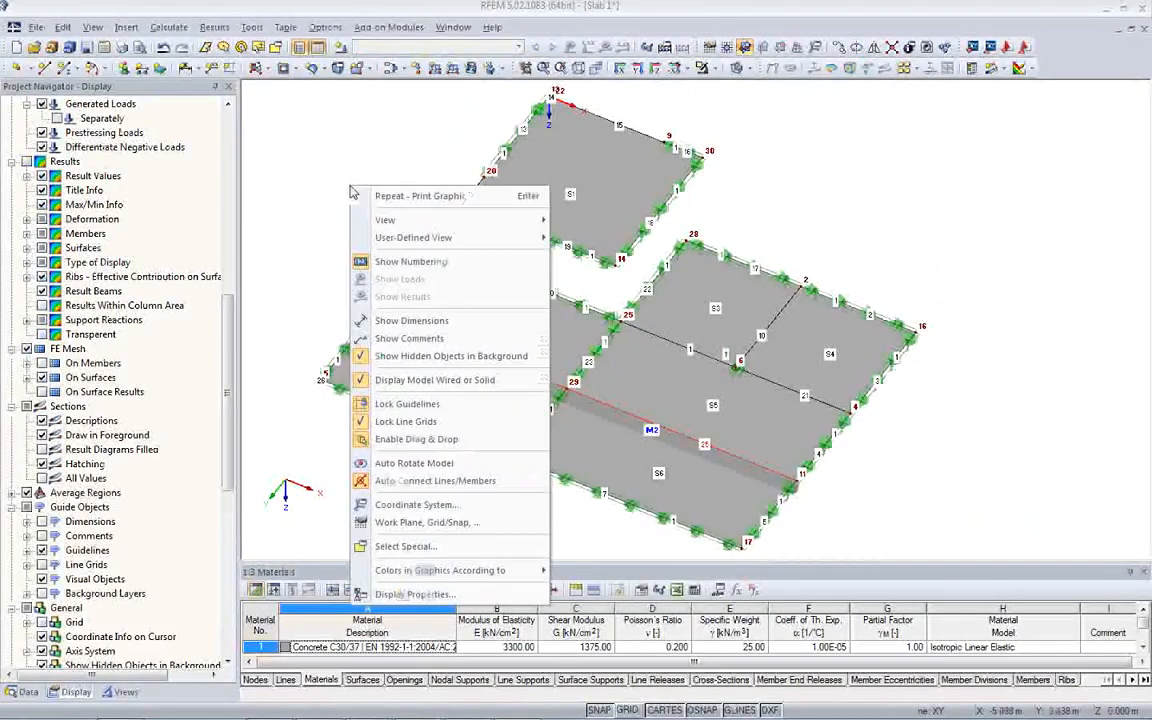
{"action": "left_click", "coordinate": [405, 261]}
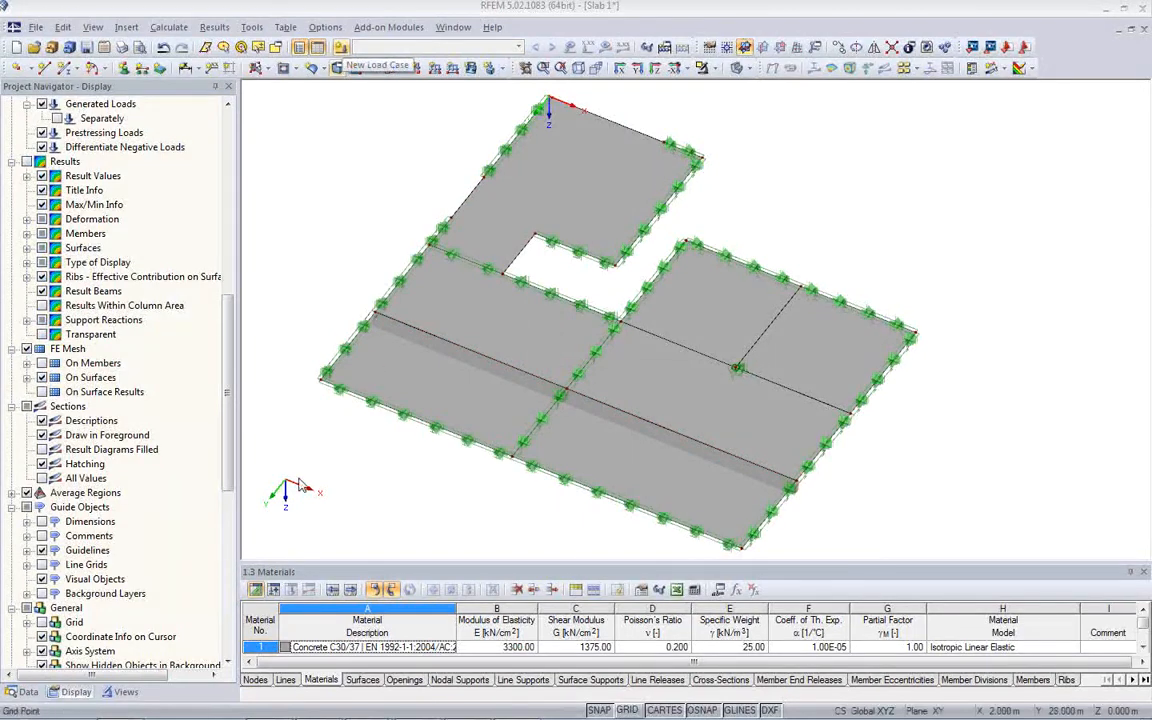
Enlarge the load cases table and define load case LC1 with the predefined description Self-weight.
{"action": "left_click", "coordinate": [276, 590]}
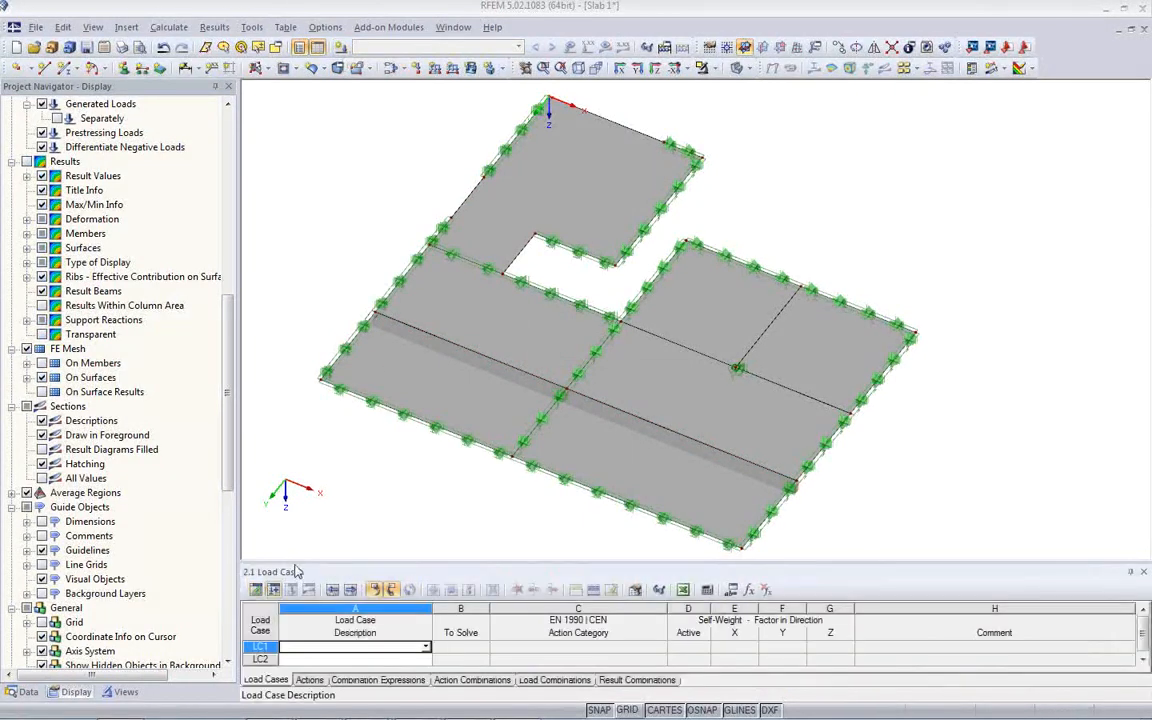
{"action": "left_click_drag", "start_coordinate": [297, 566], "coordinate": [293, 369]}
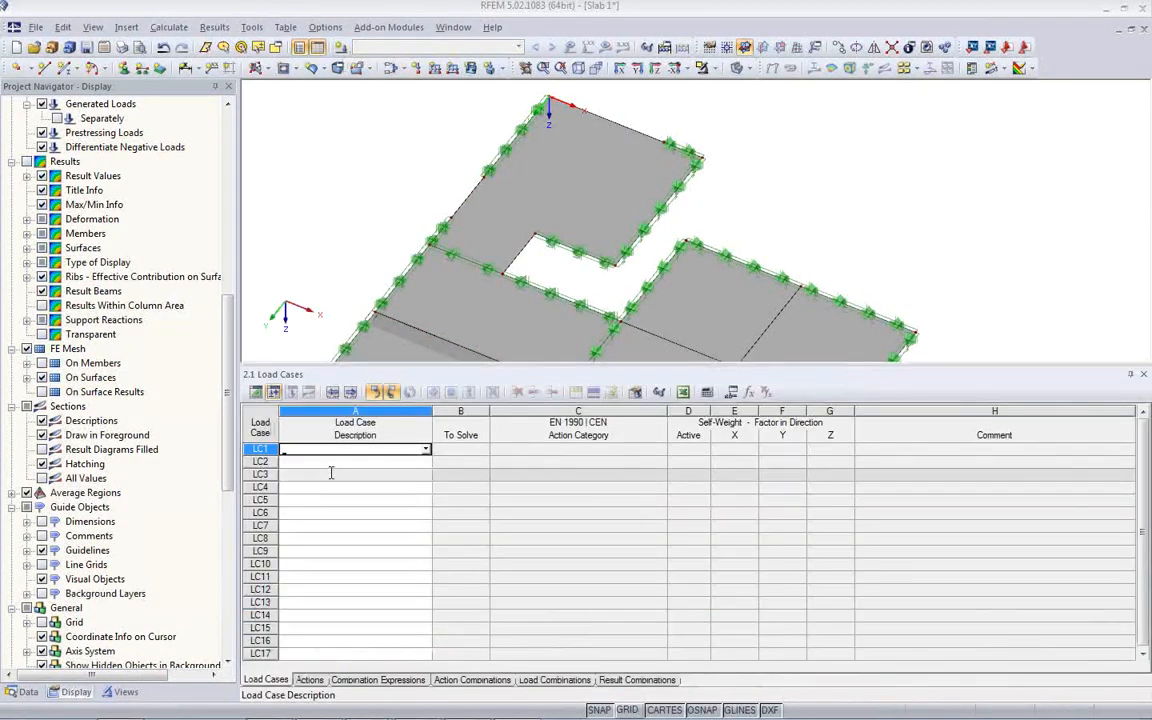
{"action": "left_click", "coordinate": [426, 450]}
{"action": "left_click", "coordinate": [348, 466]}
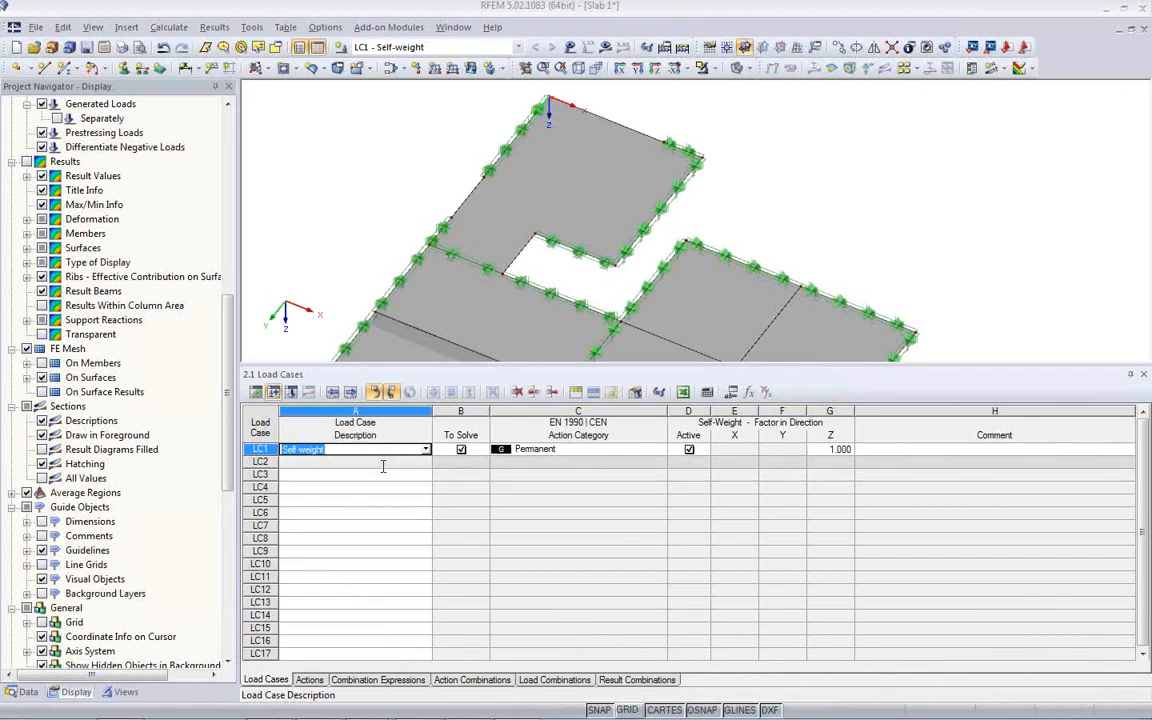
Add load case LC2 named p1 with the action category Imposed - category B: office areas.
{"action": "left_click", "coordinate": [383, 463]}
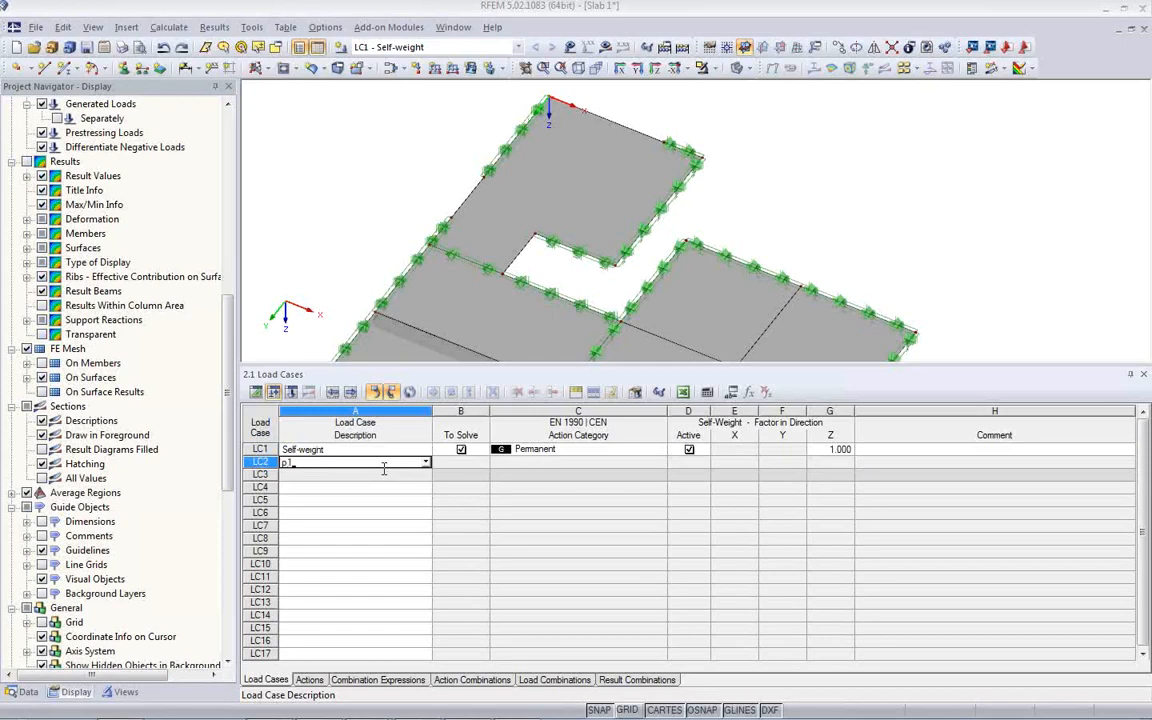
{"action": "type", "text": "p1"}
{"action": "key", "text": "Return"}
{"action": "key", "text": "Tab"}
{"action": "left_click", "coordinate": [660, 462]}
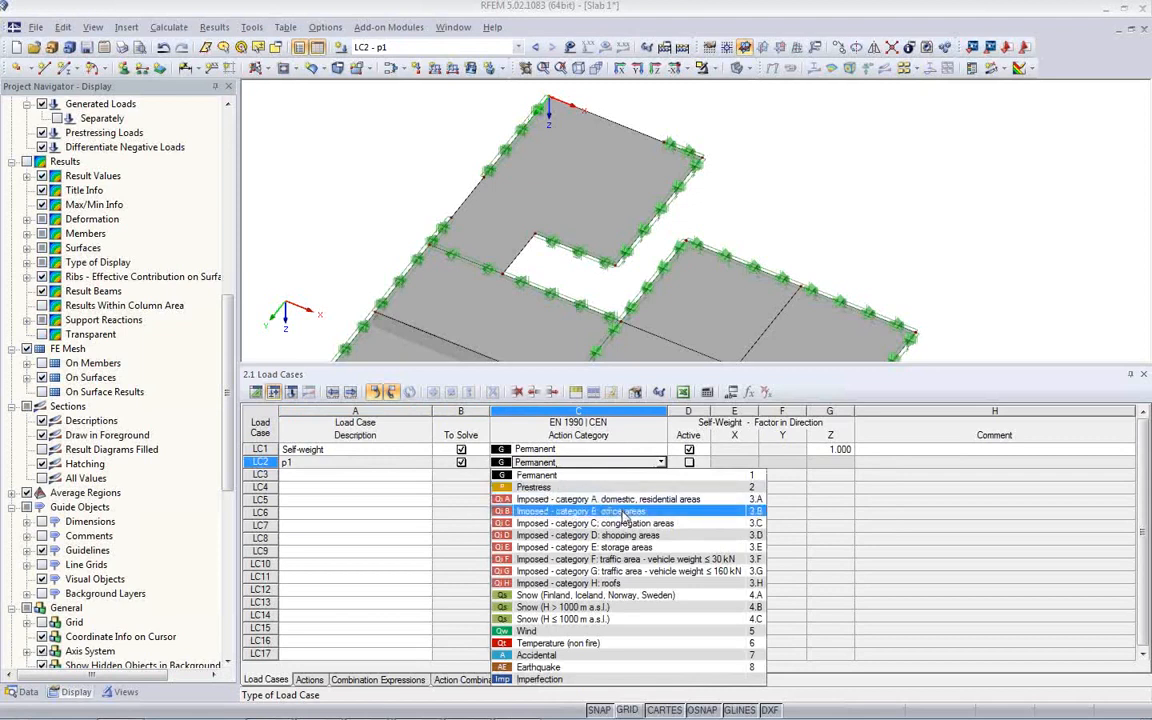
{"action": "left_click", "coordinate": [624, 514]}
Add load cases LC3 to LC8 named p2, p3, p4, p5, p6 and p7.
{"action": "left_click", "coordinate": [412, 477]}
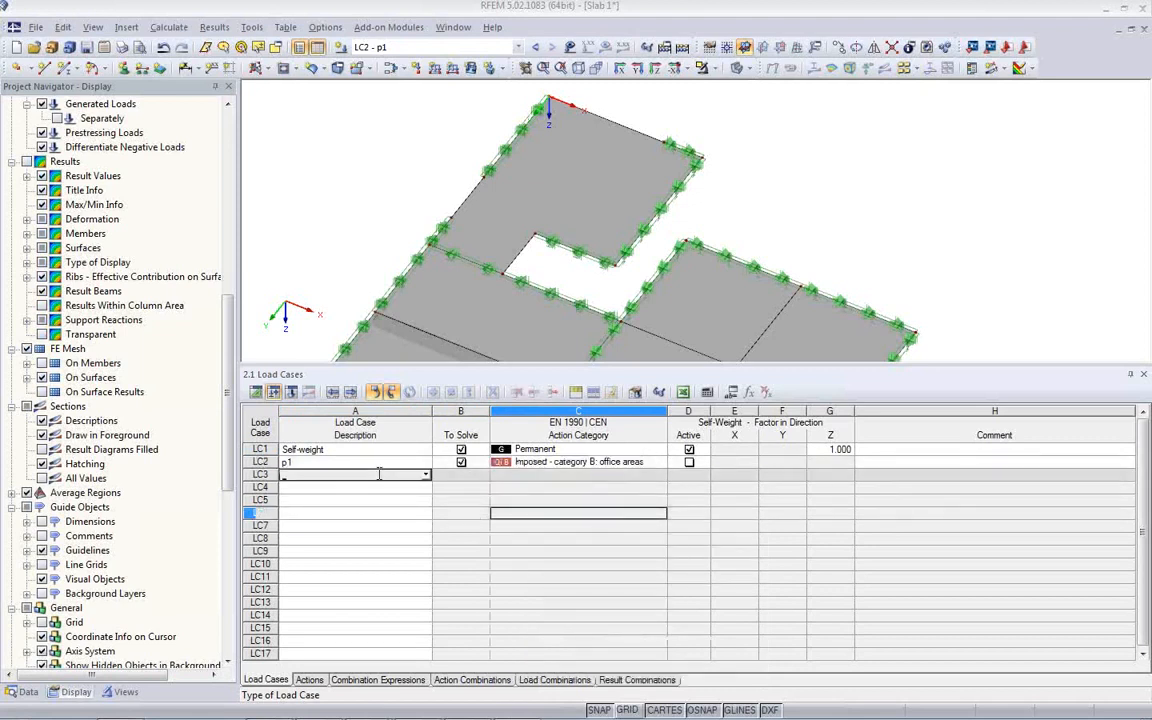
{"action": "type", "text": "p2"}
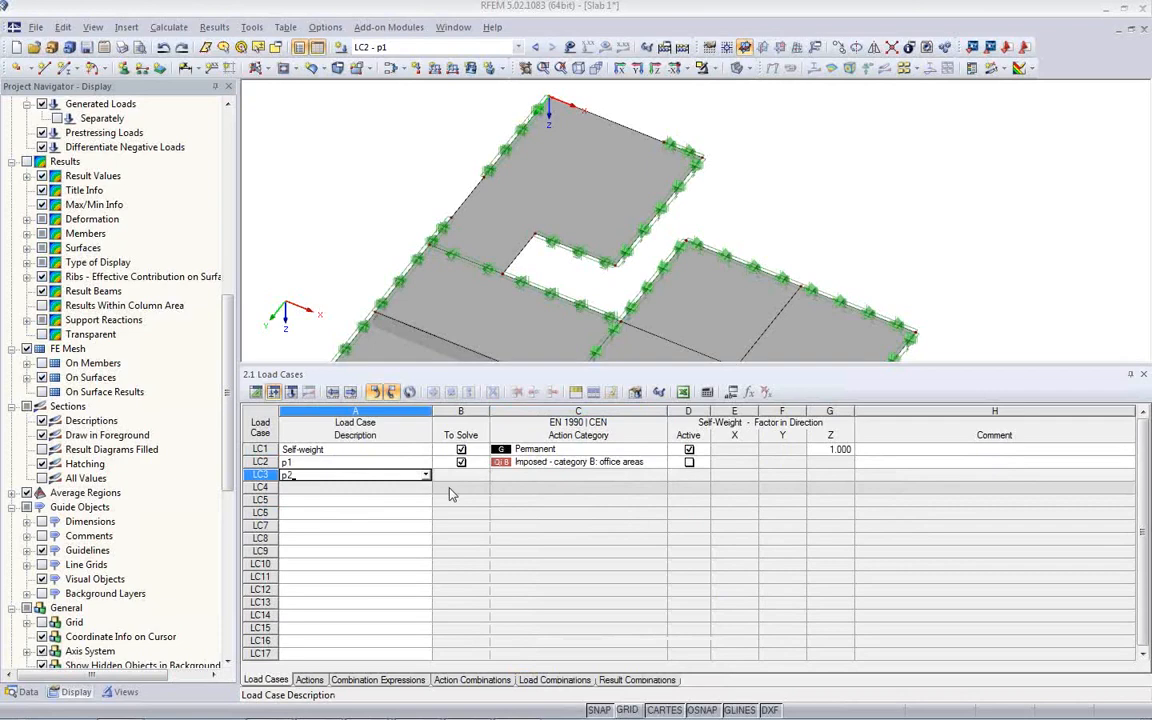
{"action": "key", "text": "Return"}
{"action": "type", "text": "p3"}
{"action": "key", "text": "Return"}
{"action": "type", "text": "p4"}
{"action": "key", "text": "Return"}
{"action": "type", "text": "p"}
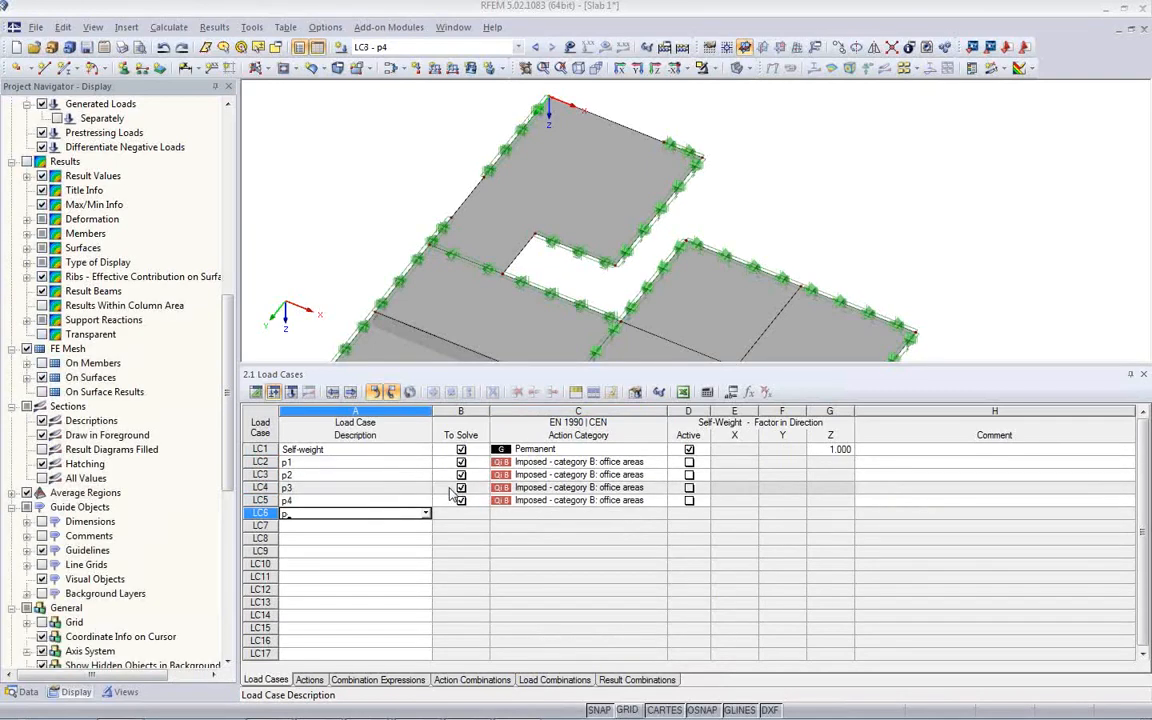
{"action": "type", "text": "5"}
{"action": "key", "text": "Return"}
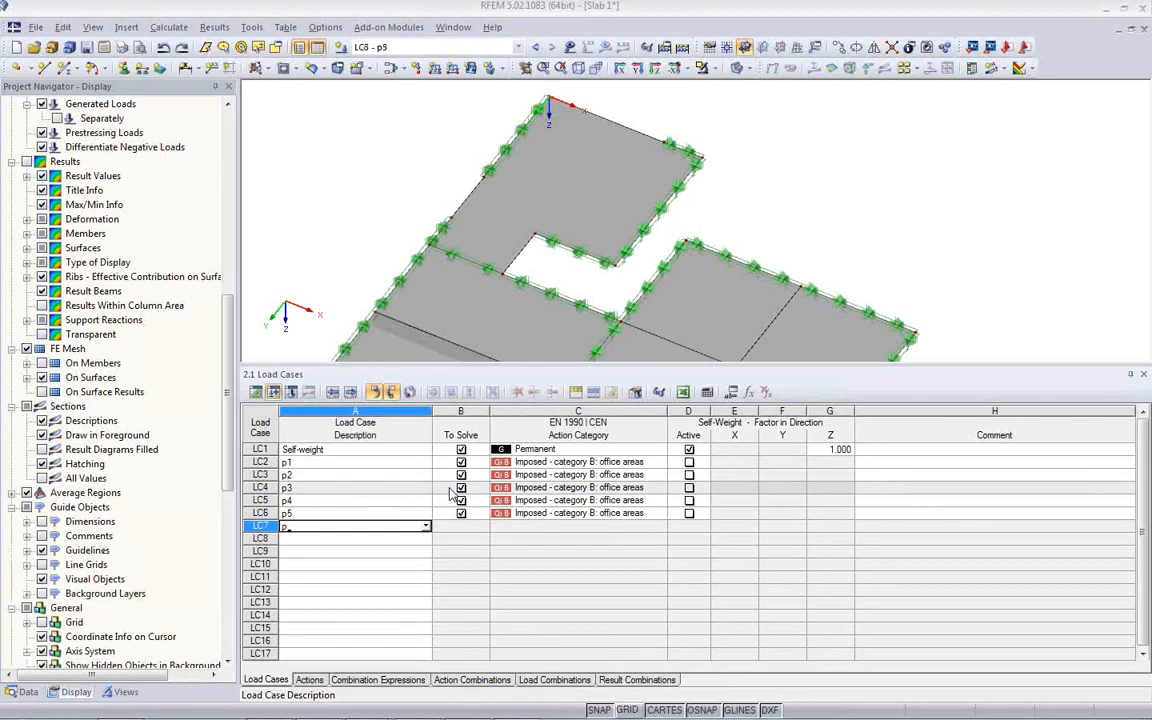
{"action": "type", "text": "p6"}
{"action": "key", "text": "Return"}
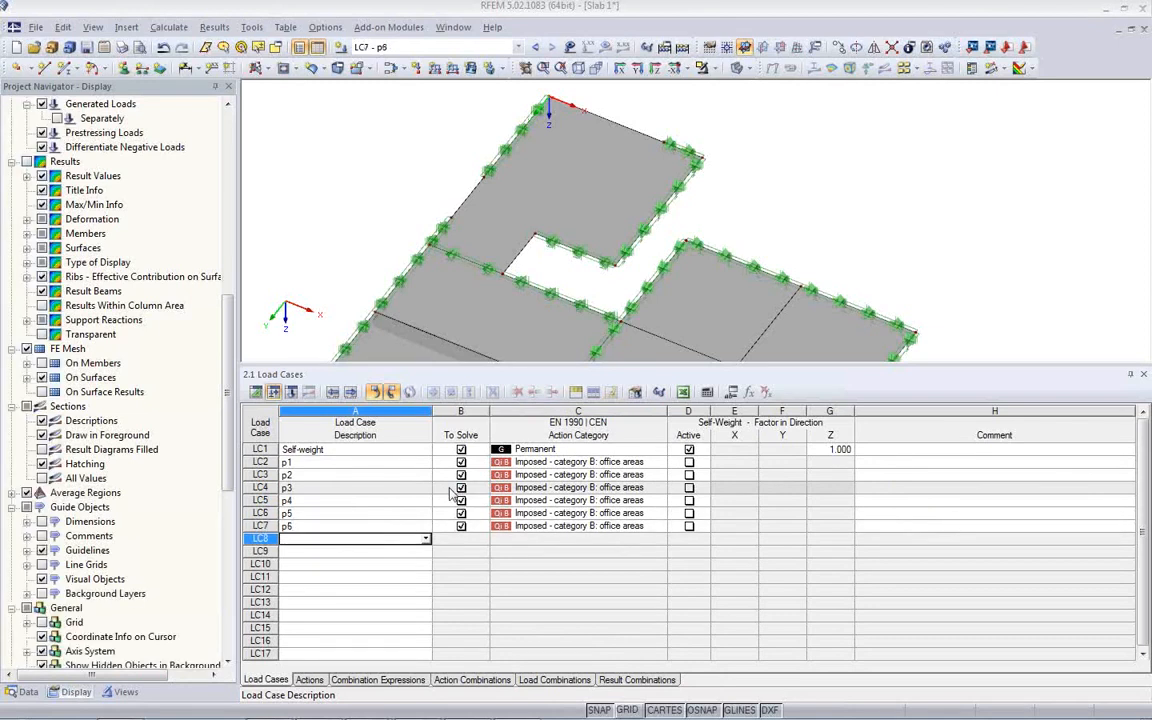
{"action": "type", "text": "p7"}
{"action": "key", "text": "Return"}
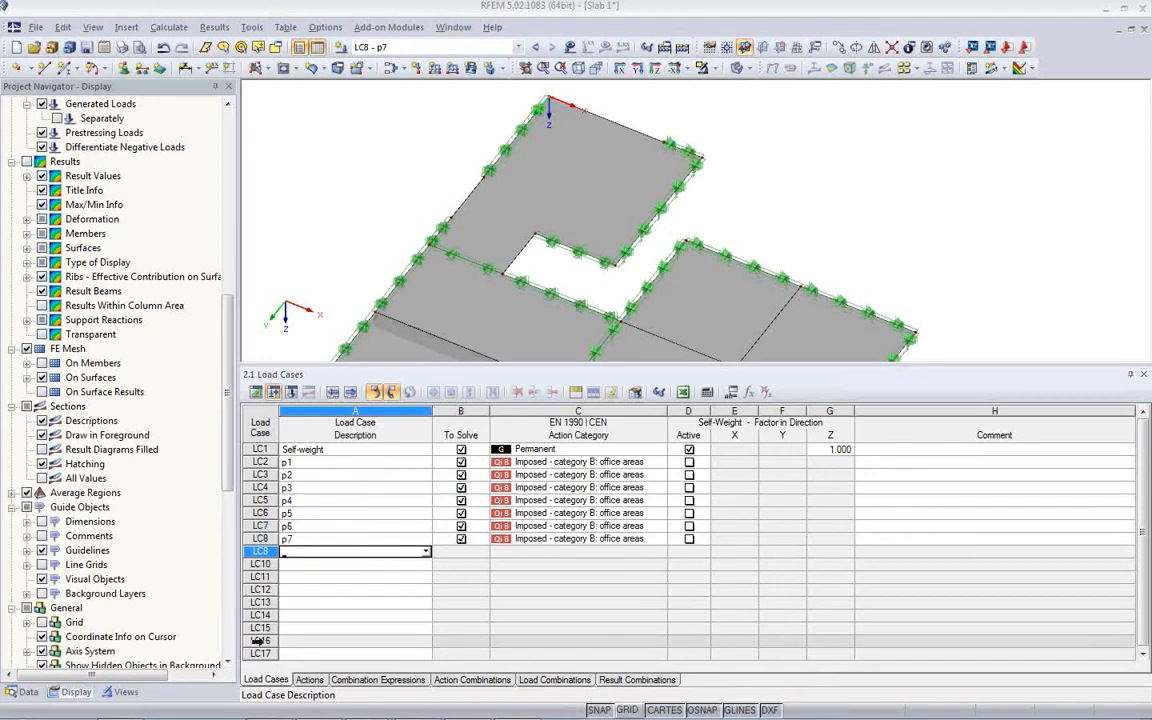
Check the actions and exclude the SLS - Frequent and SLS - Characteristic combination expressions from use.
{"action": "left_click", "coordinate": [310, 680]}
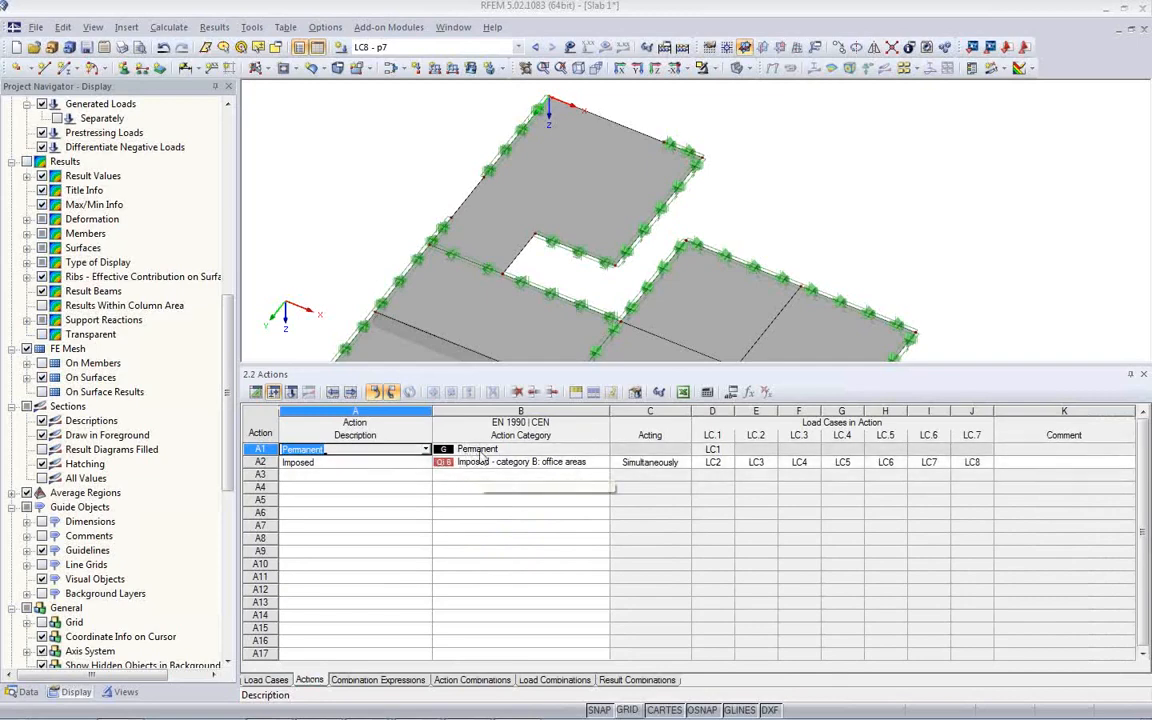
{"action": "left_click", "coordinate": [377, 680]}
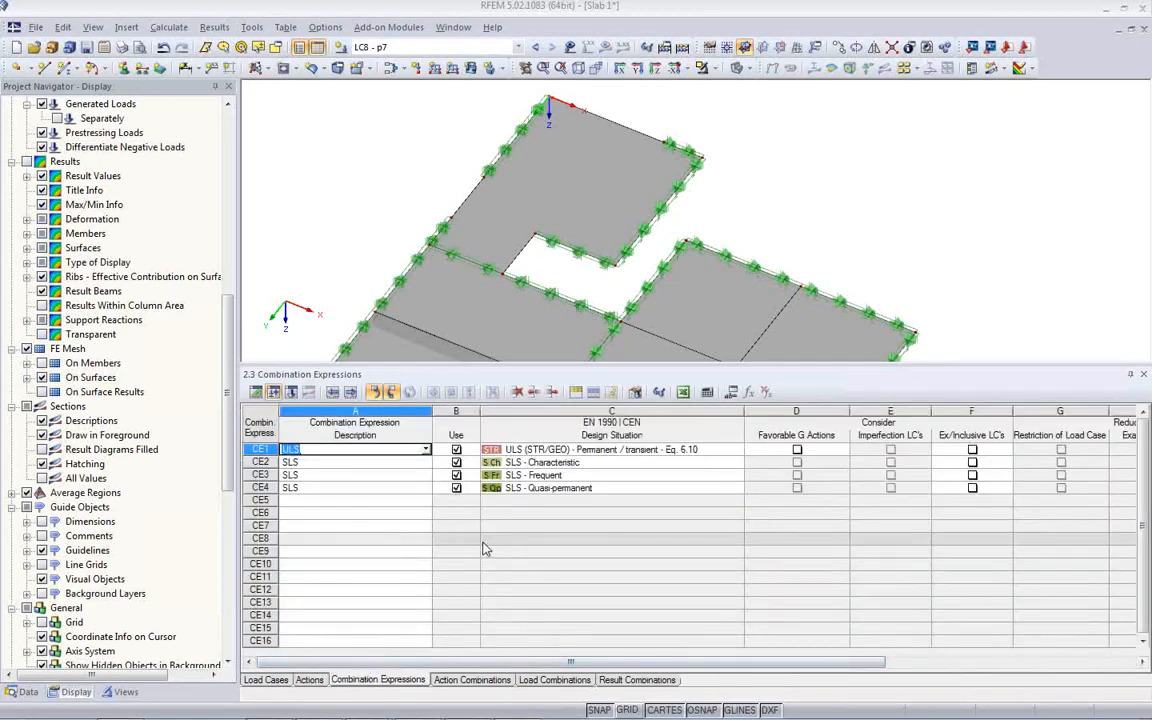
{"action": "left_click", "coordinate": [455, 476]}
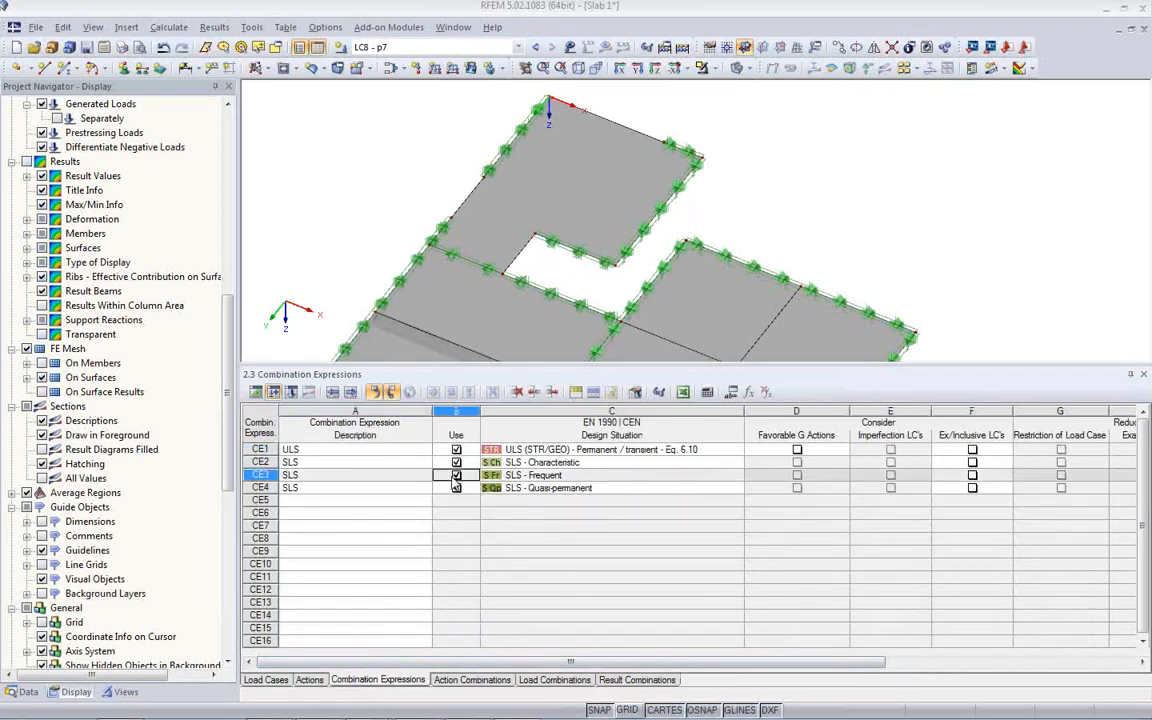
{"action": "left_click", "coordinate": [456, 476]}
{"action": "left_click", "coordinate": [456, 463]}
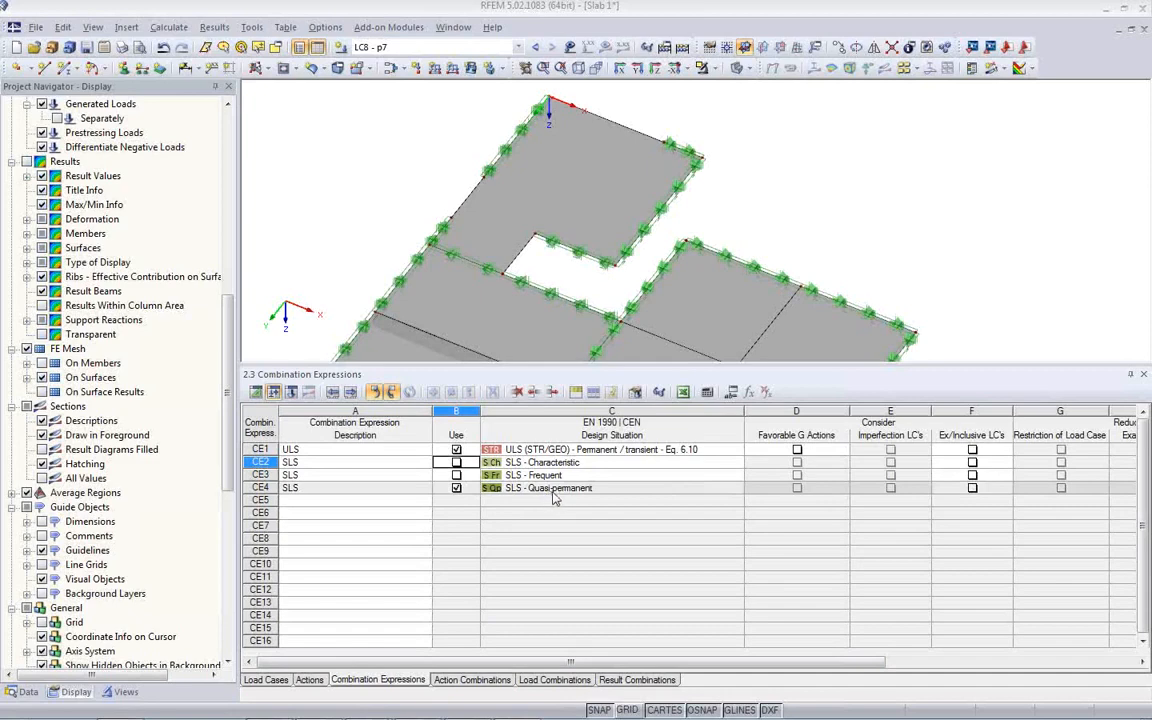
Review the action, load and result combinations, including the ULS and SLS quasi-permanent result combinations and the definition of RC3.
{"action": "left_click", "coordinate": [473, 681]}
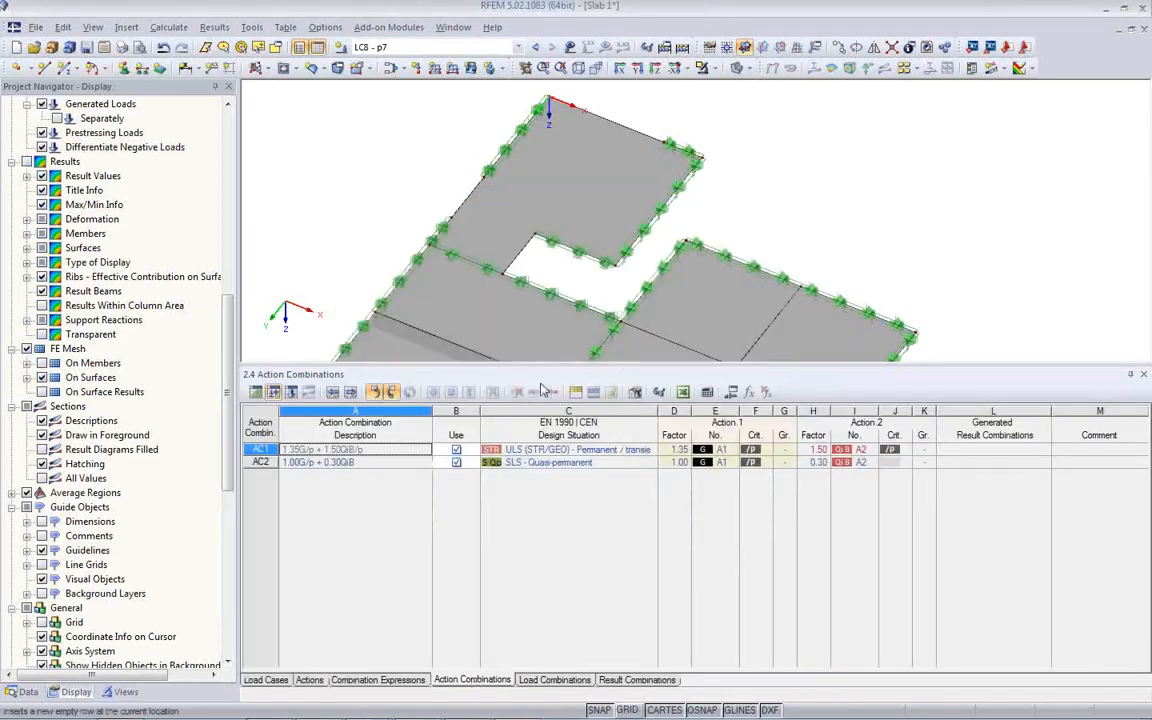
{"action": "left_click", "coordinate": [554, 680]}
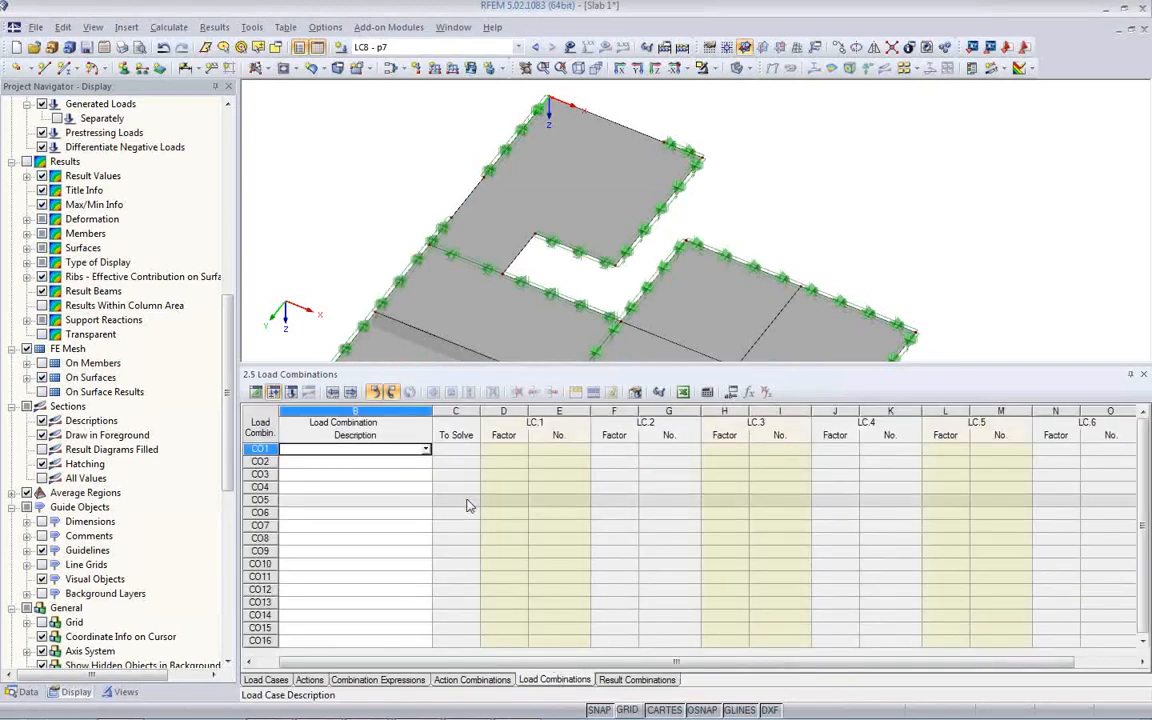
{"action": "left_click", "coordinate": [630, 677]}
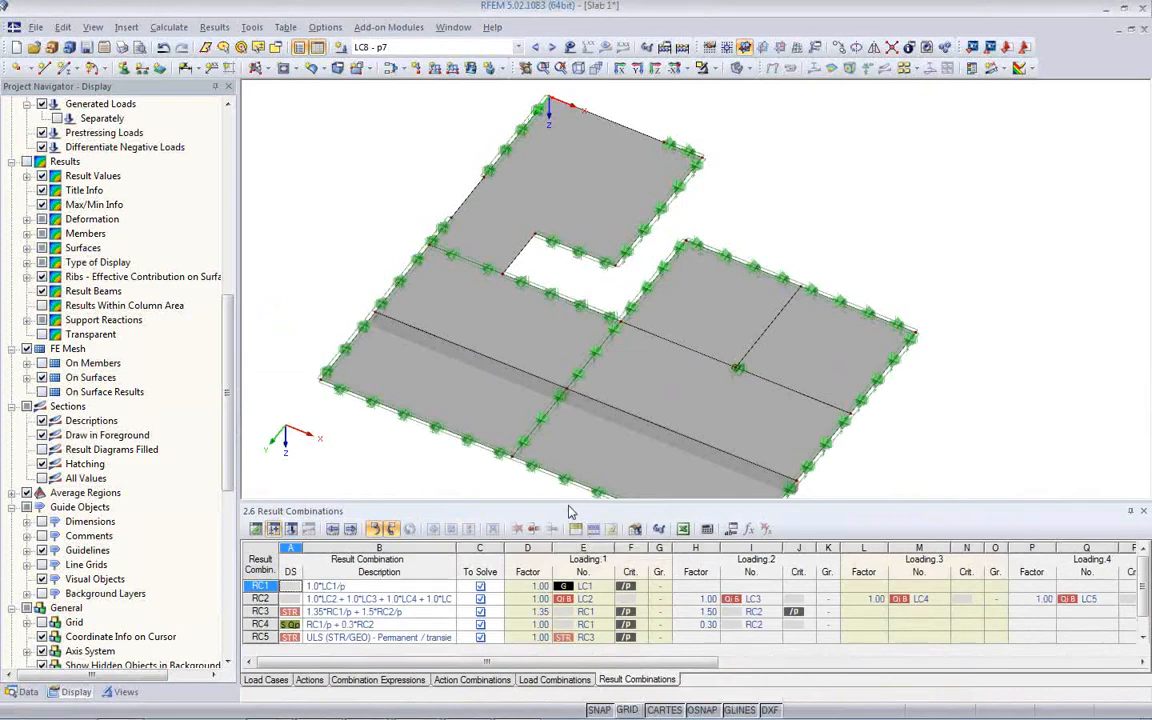
{"action": "left_click_drag", "start_coordinate": [567, 499], "coordinate": [567, 453]}
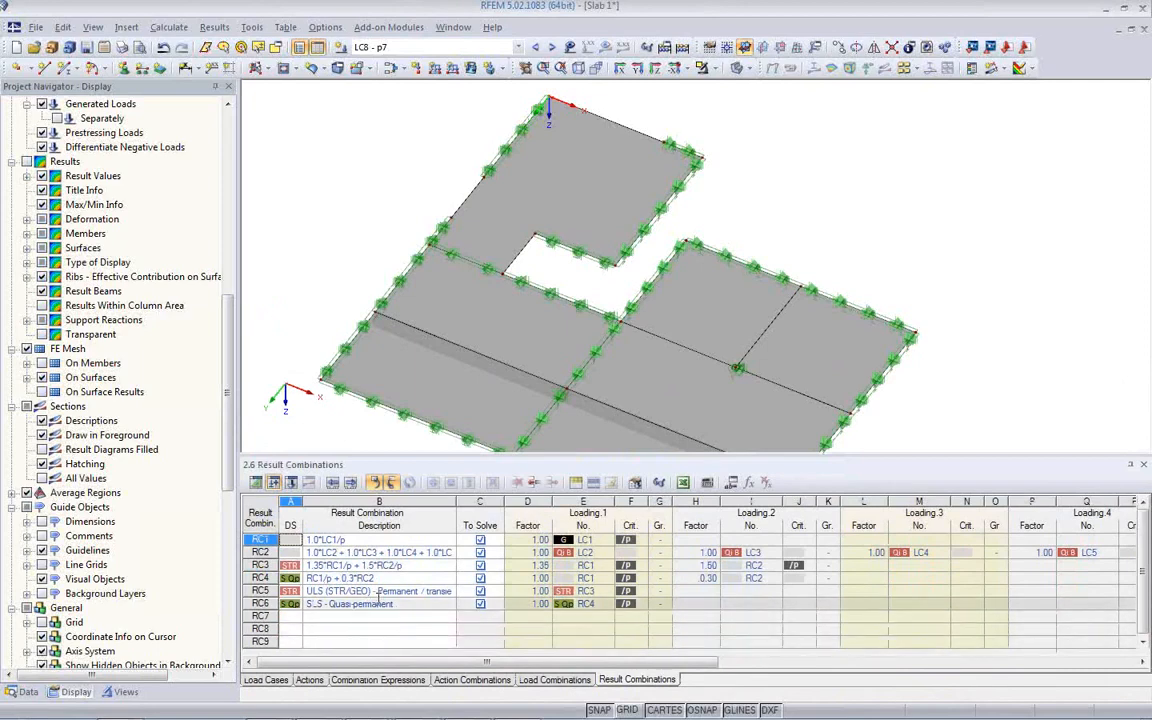
{"action": "left_click", "coordinate": [380, 591]}
{"action": "left_click", "coordinate": [381, 604]}
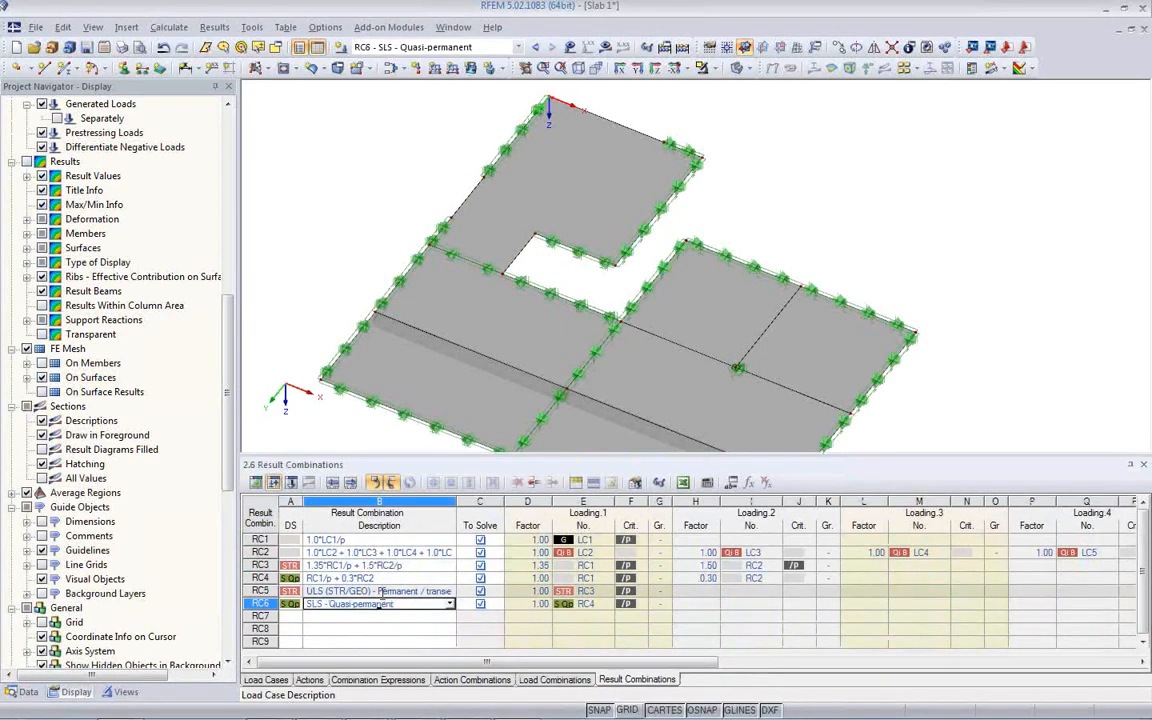
{"action": "left_click", "coordinate": [382, 592]}
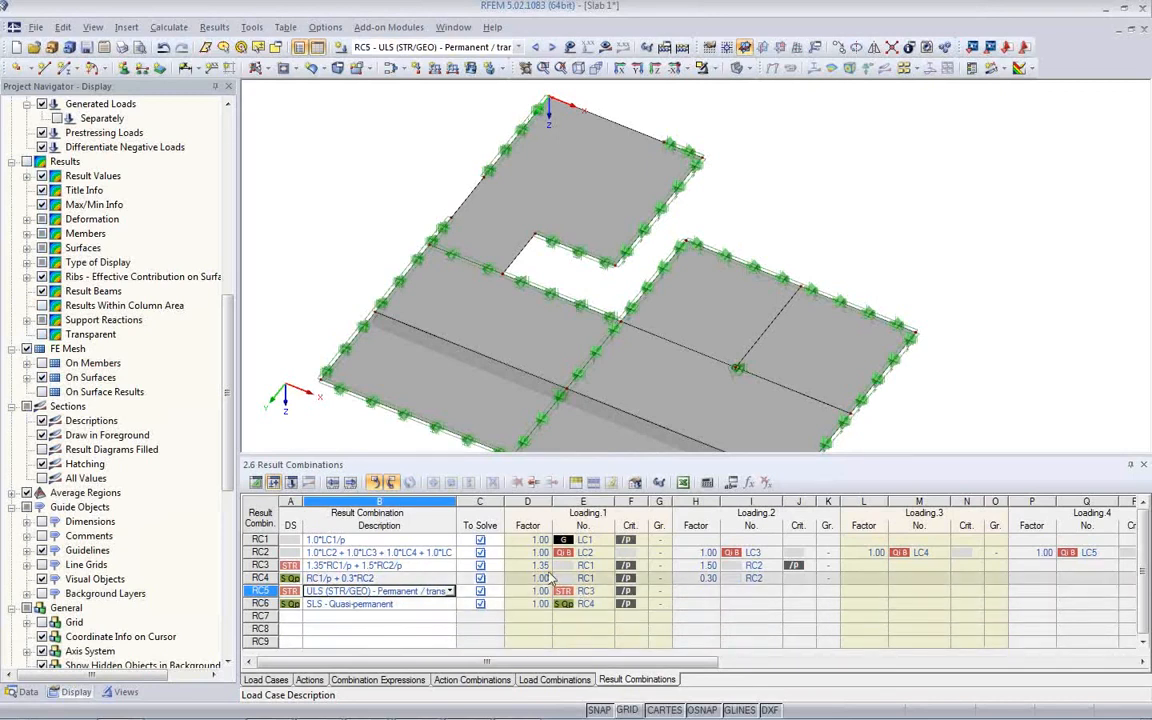
{"action": "left_click", "coordinate": [311, 566]}
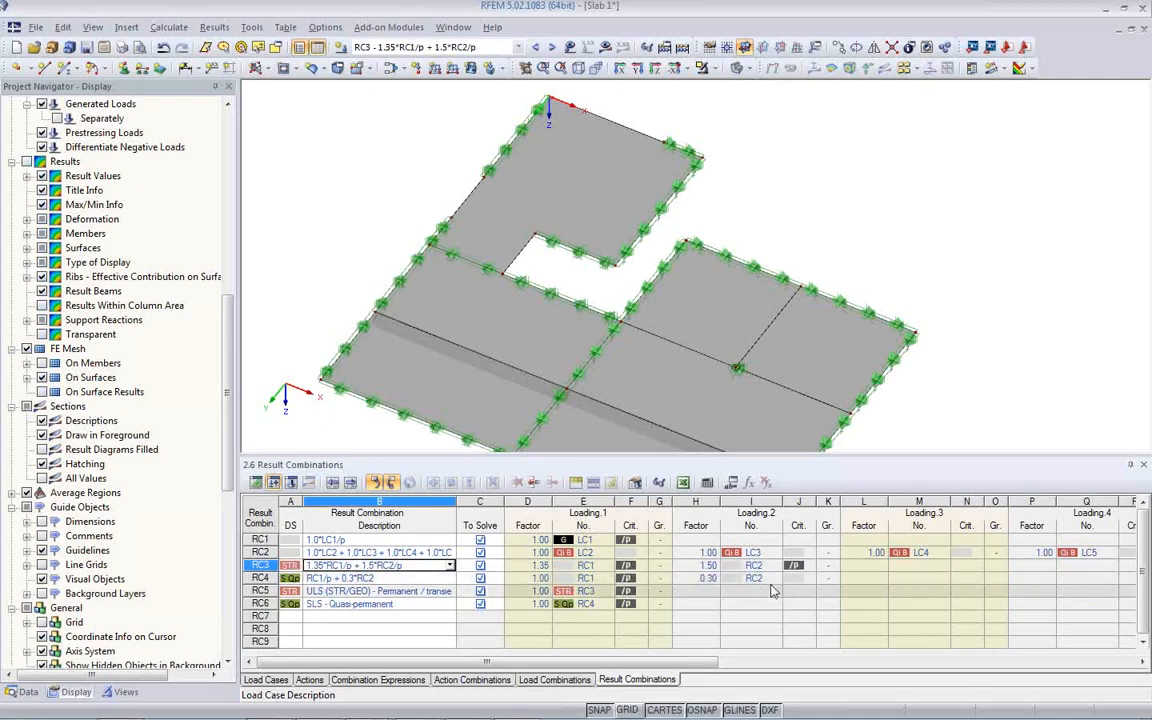
Enlarge the model view to show the whole slab and make LC1 - Self-weight the current load case.
{"action": "left_click_drag", "start_coordinate": [487, 459], "coordinate": [500, 507]}
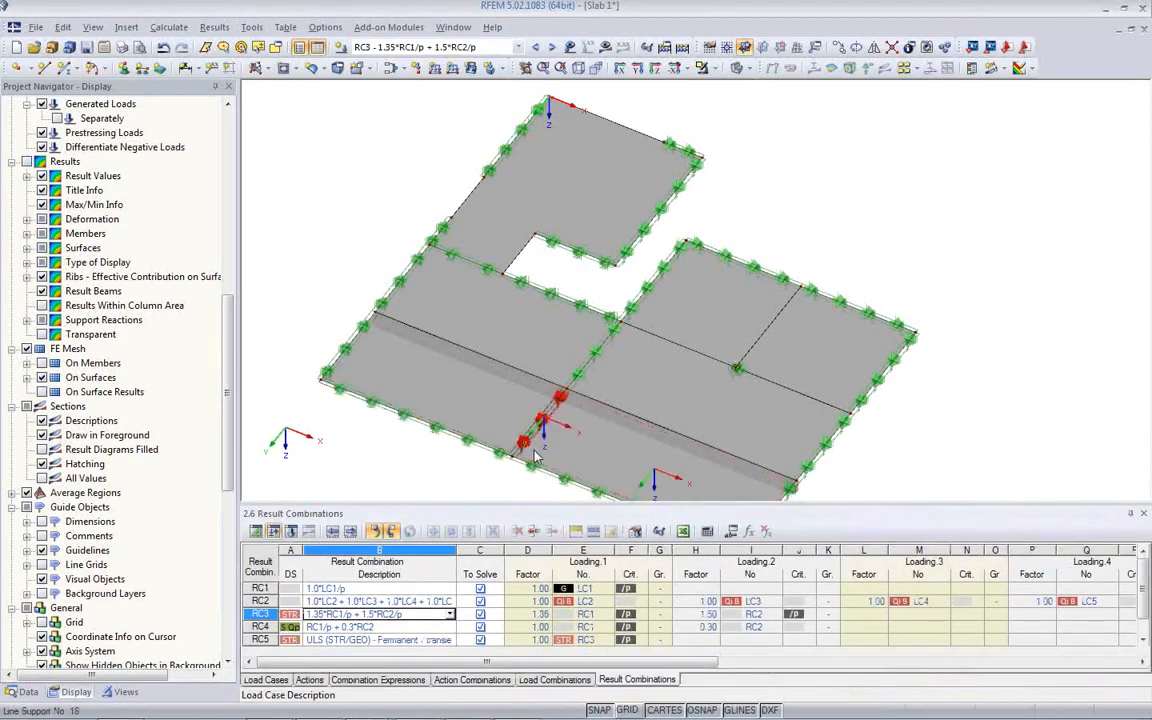
{"action": "middle_click_drag", "start_coordinate": [533, 468], "coordinate": [518, 419]}
{"action": "scroll", "coordinate": [518, 420], "scroll_direction": "down", "scroll_amount": 2}
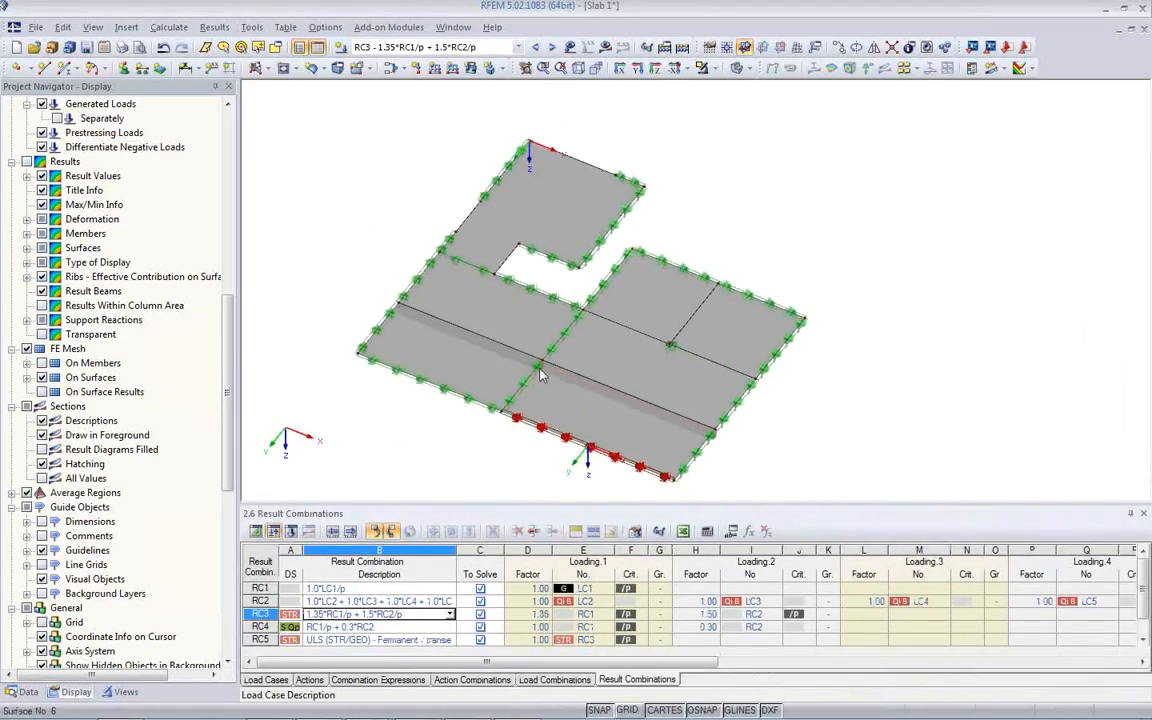
{"action": "left_click", "coordinate": [519, 48]}
{"action": "left_click", "coordinate": [470, 58]}
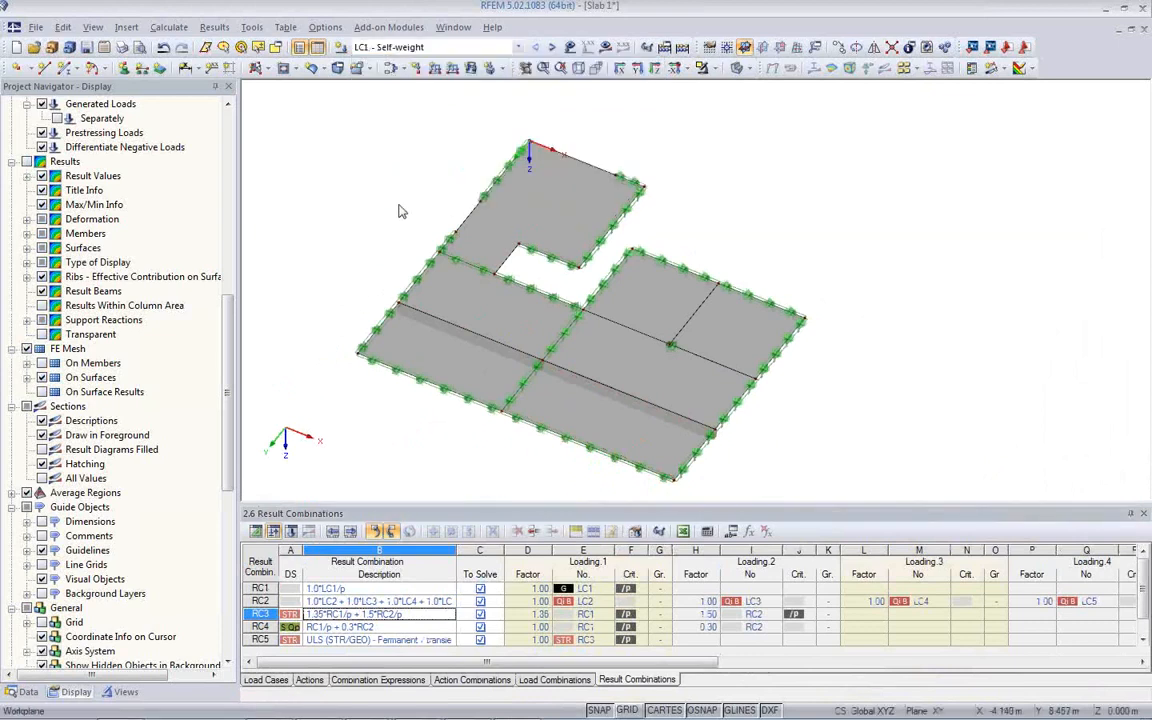
Apply a uniform surface load of 2.5 kN/m² in global direction ZL to all slab surfaces in LC1.
{"action": "left_click", "coordinate": [470, 70]}
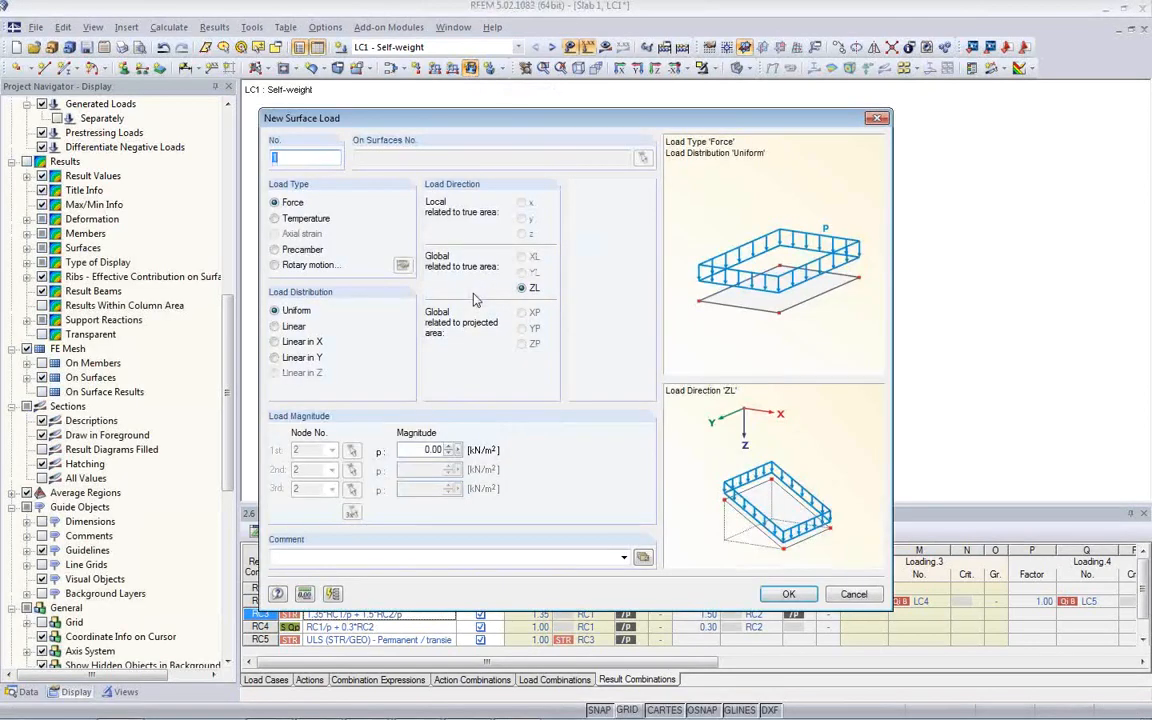
{"action": "left_click", "coordinate": [432, 450]}
{"action": "type", "text": "2.5"}
{"action": "left_click", "coordinate": [789, 594]}
{"action": "left_click_drag", "start_coordinate": [334, 103], "coordinate": [780, 424]}
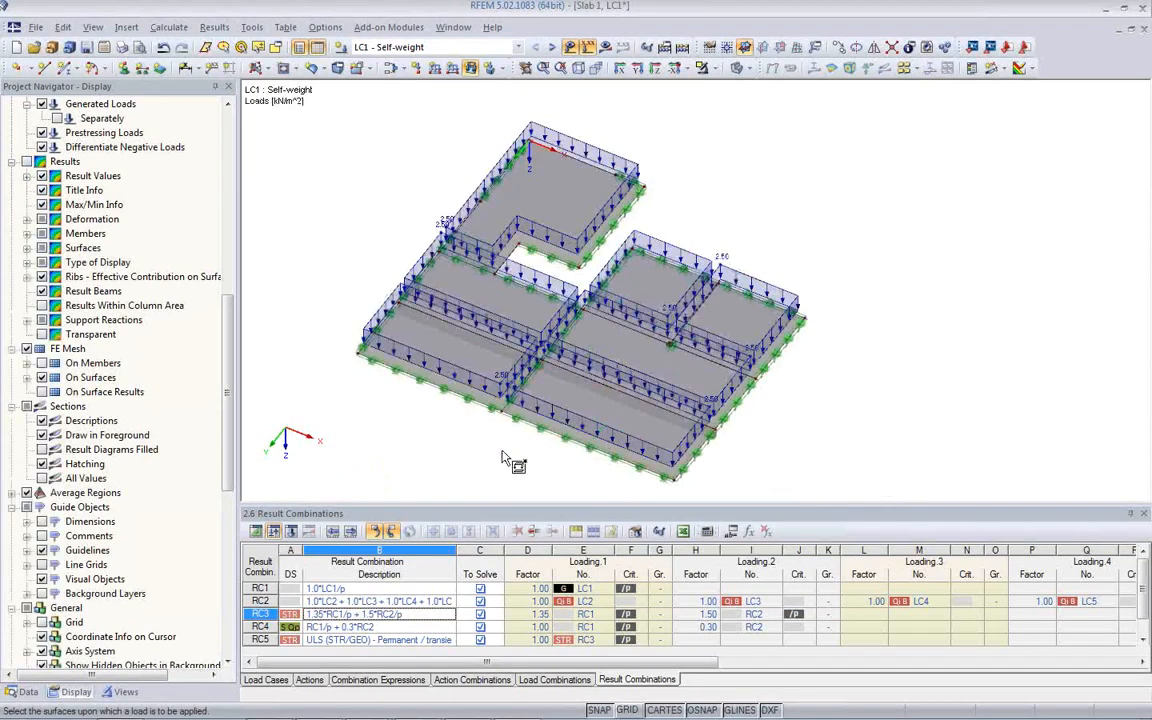
In LC2 - p1, apply a uniform surface load of 3.5 kN/m² in global direction ZL to the slab surface at the model origin.
{"action": "left_click", "coordinate": [552, 48]}
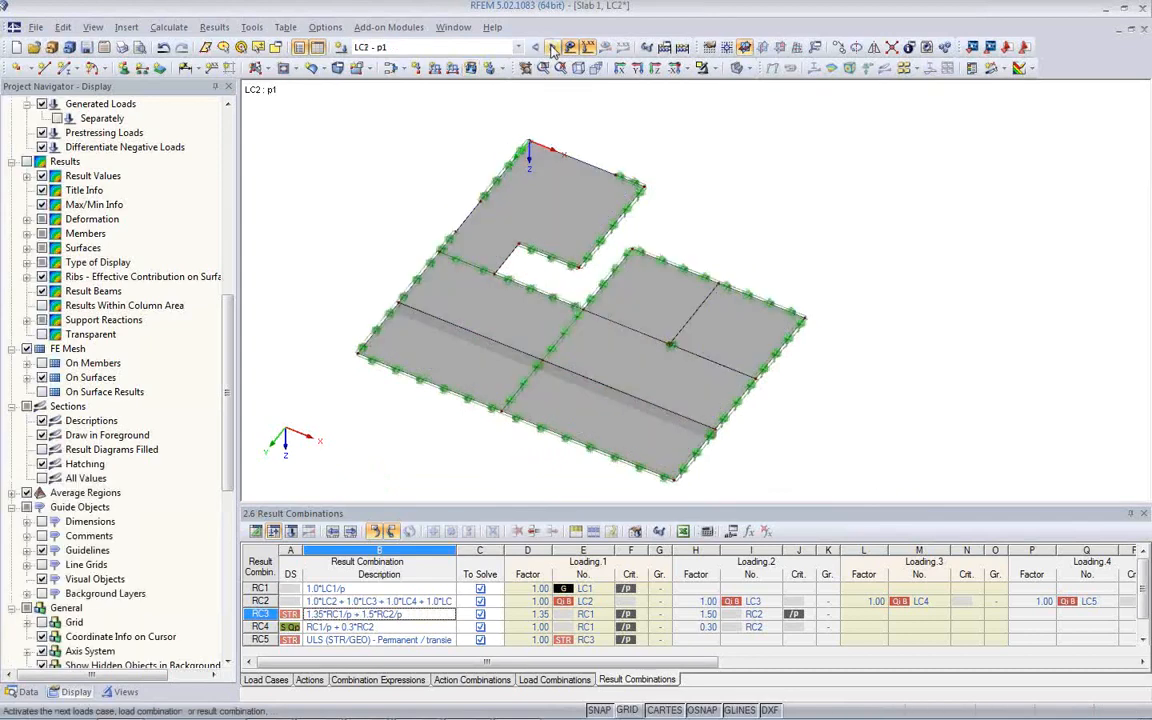
{"action": "left_click", "coordinate": [470, 67]}
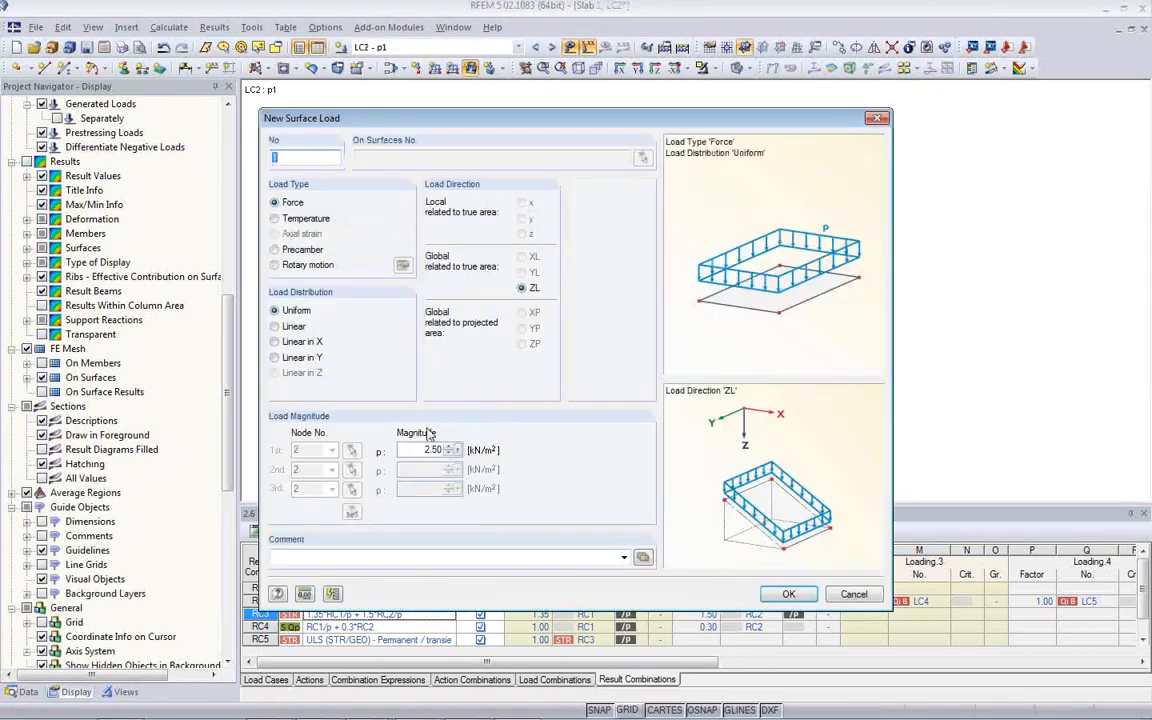
{"action": "left_click_drag", "start_coordinate": [421, 451], "coordinate": [481, 455]}
{"action": "type", "text": "3.5"}
{"action": "left_click", "coordinate": [776, 595]}
{"action": "left_click", "coordinate": [573, 228]}
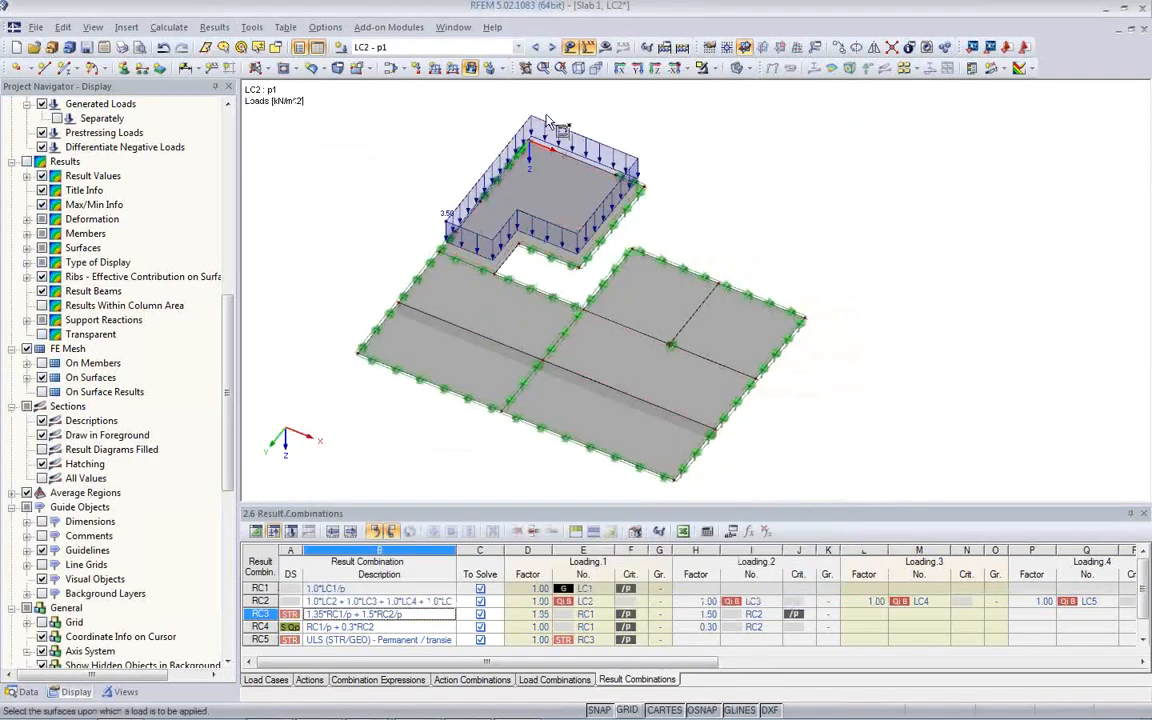
Apply the 3.5 kN/m² surface load to one further slab surface in each load case from LC3 to LC8, ending with the lower-left field.
{"action": "left_click", "coordinate": [551, 47]}
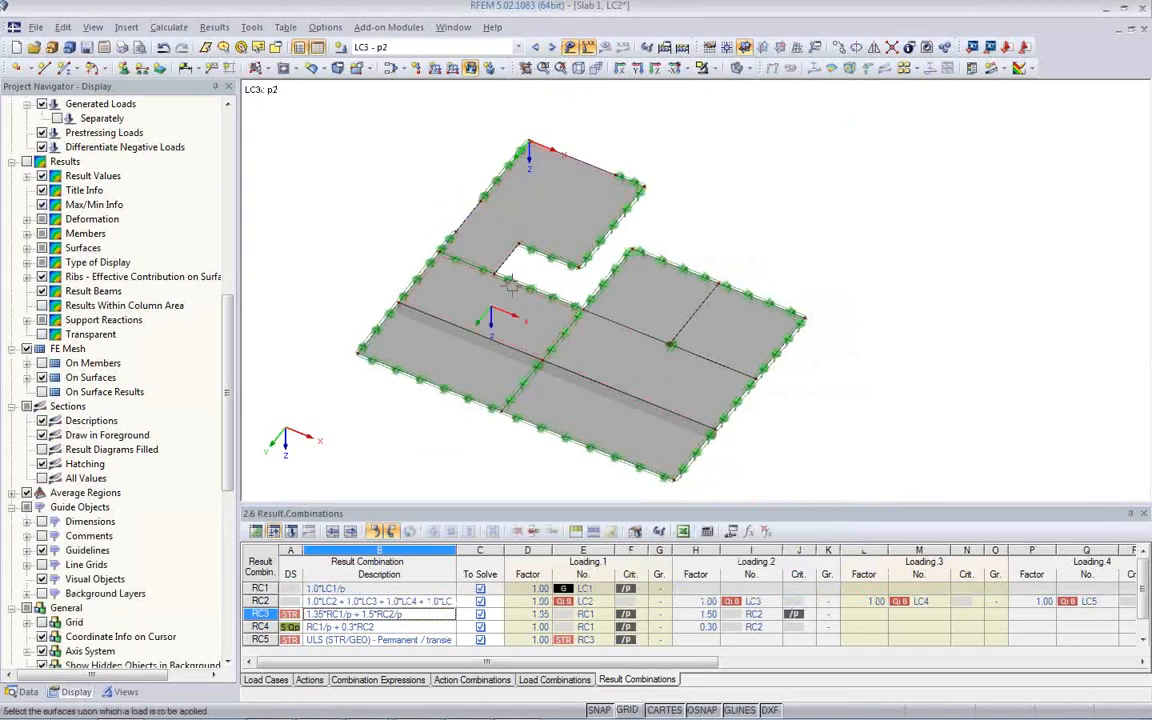
{"action": "left_click", "coordinate": [550, 50]}
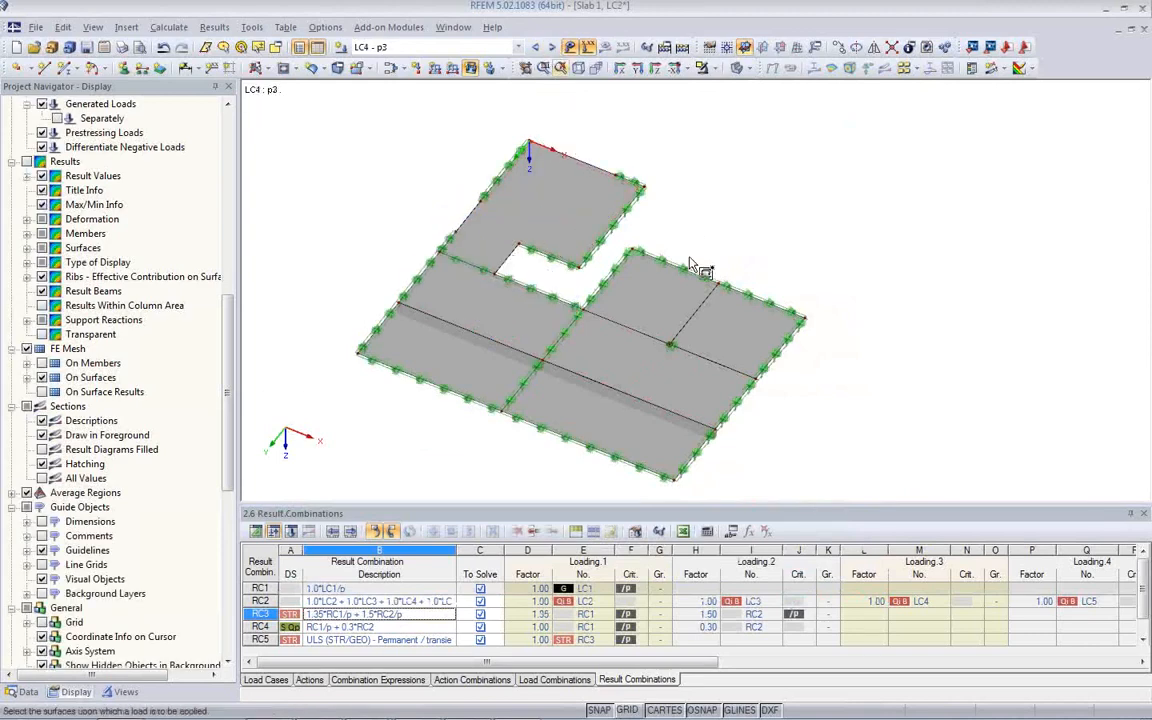
{"action": "left_click", "coordinate": [551, 47]}
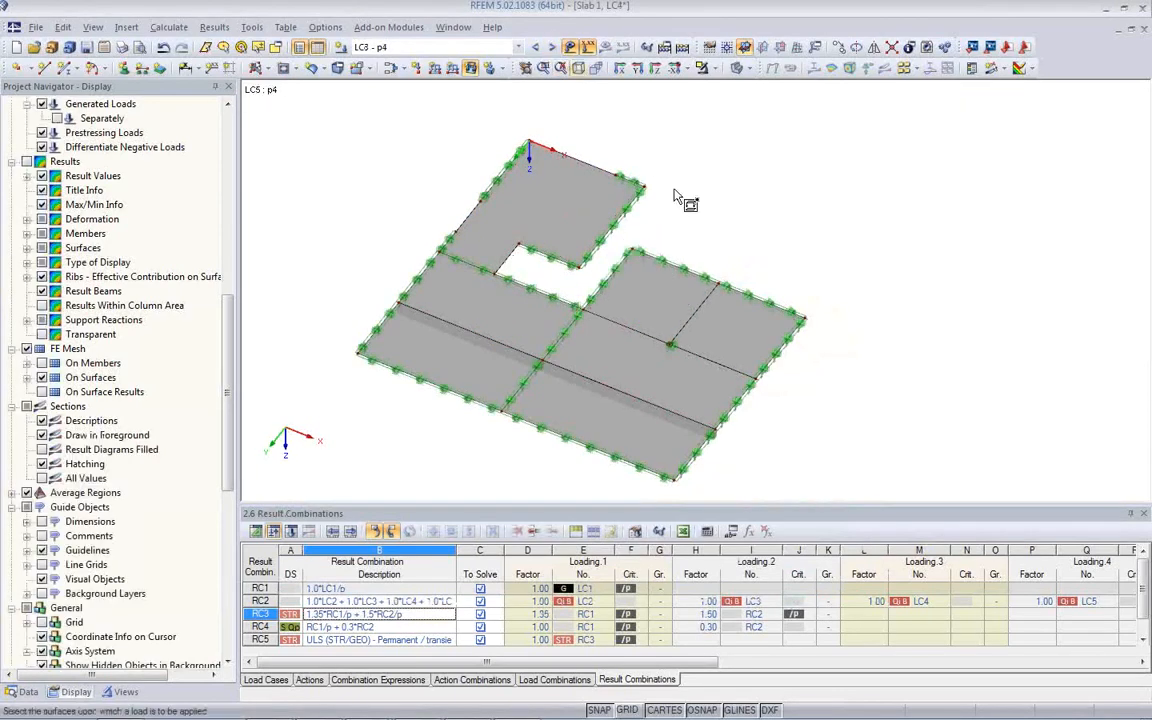
{"action": "left_click", "coordinate": [551, 47]}
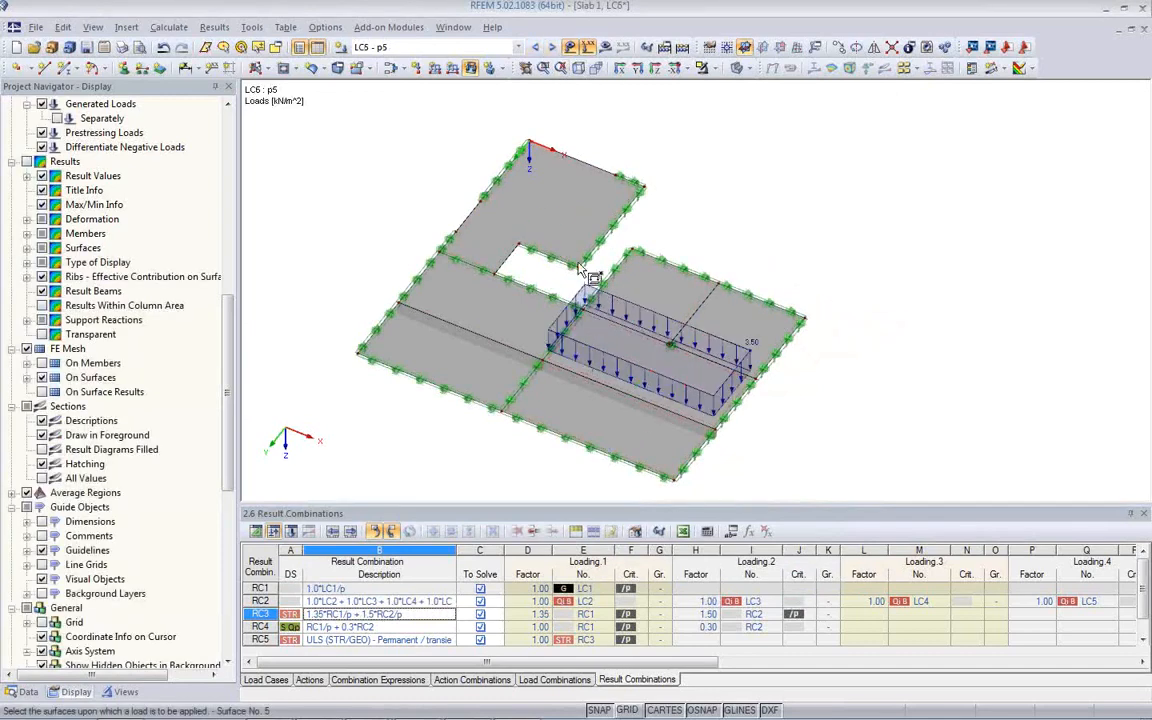
{"action": "left_click", "coordinate": [551, 47]}
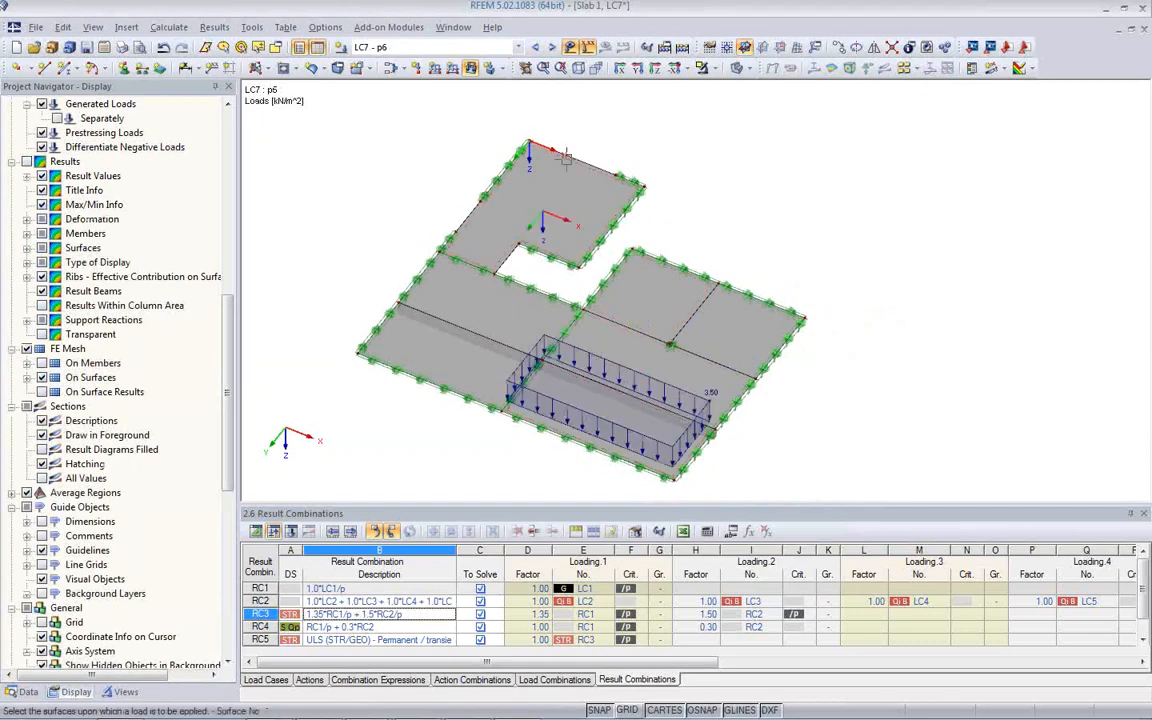
{"action": "left_click", "coordinate": [551, 47]}
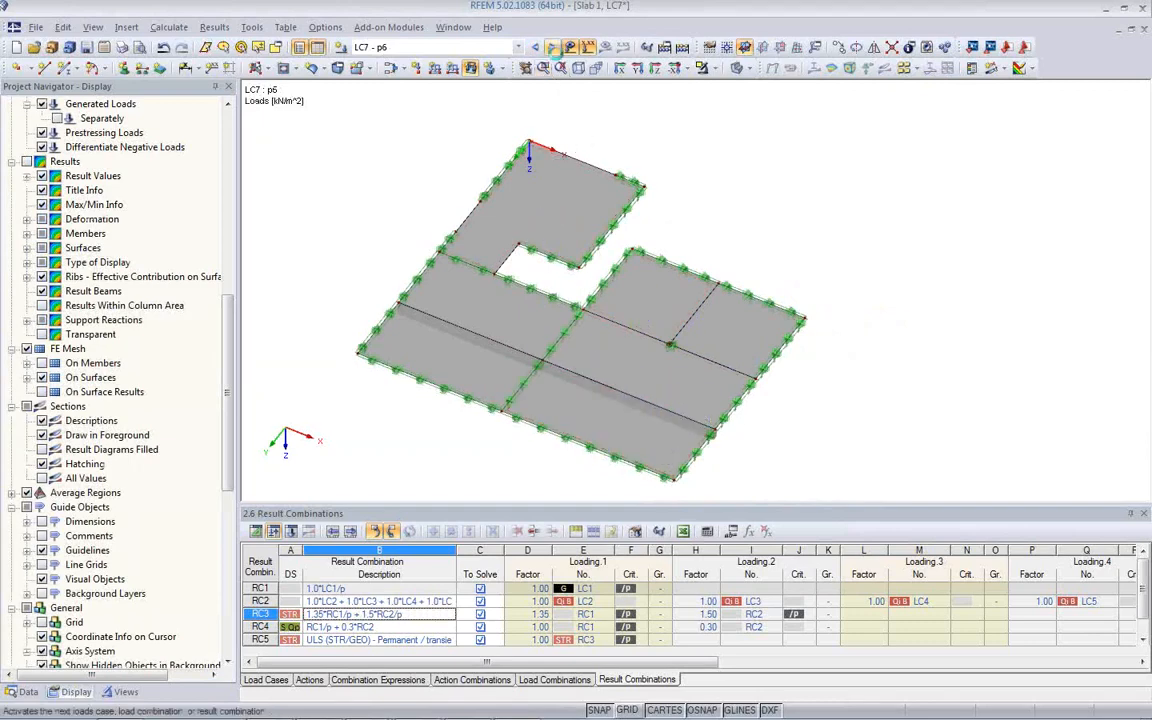
{"action": "left_click", "coordinate": [445, 364]}
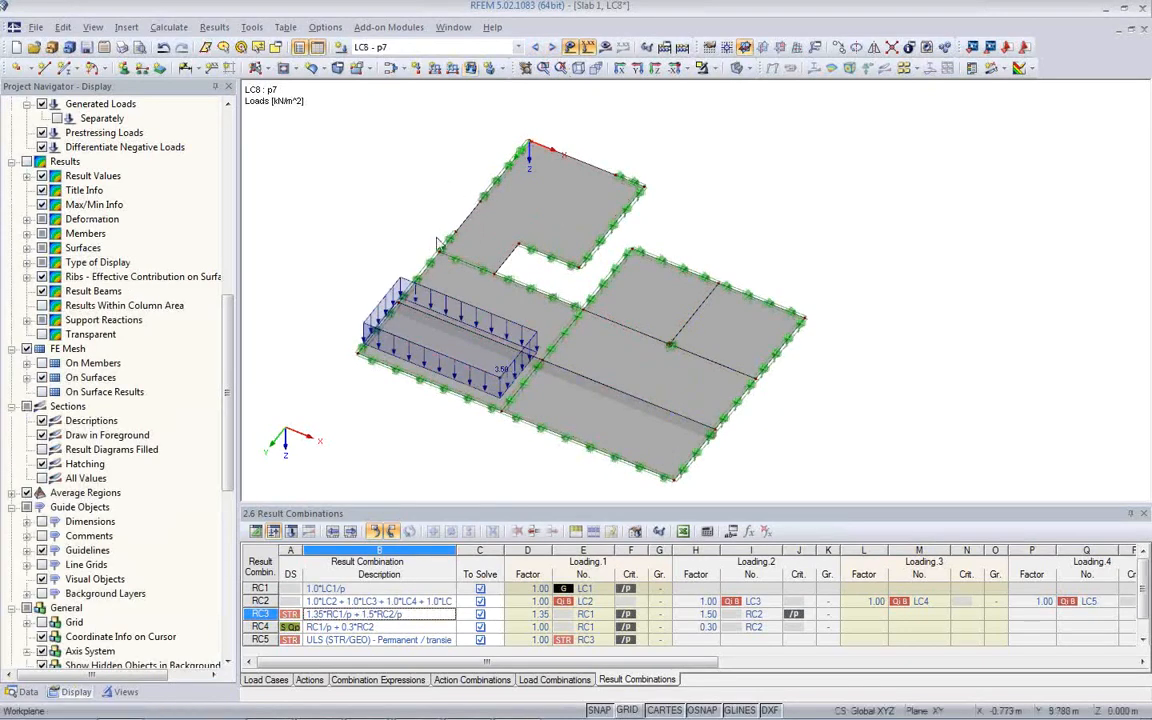
Hide the load display so that only the slab with its supports and ribs is shown.
{"action": "scroll", "coordinate": [345, 235], "scroll_direction": "down", "scroll_amount": 1}
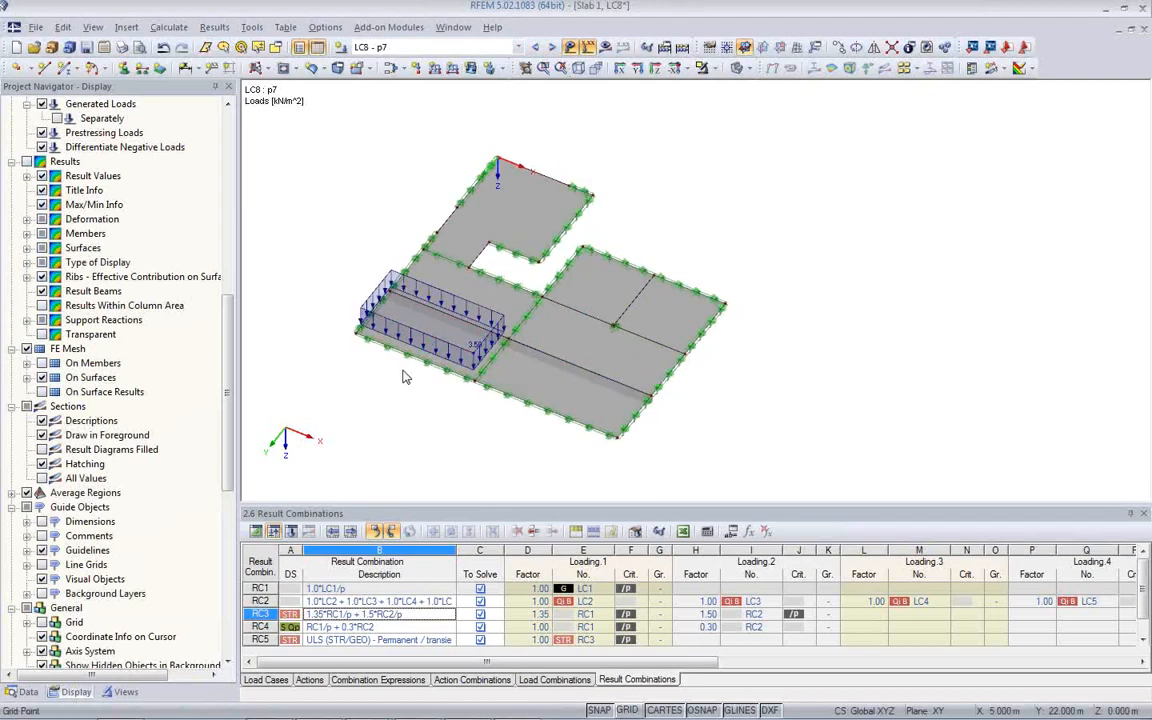
{"action": "left_click", "coordinate": [572, 47]}
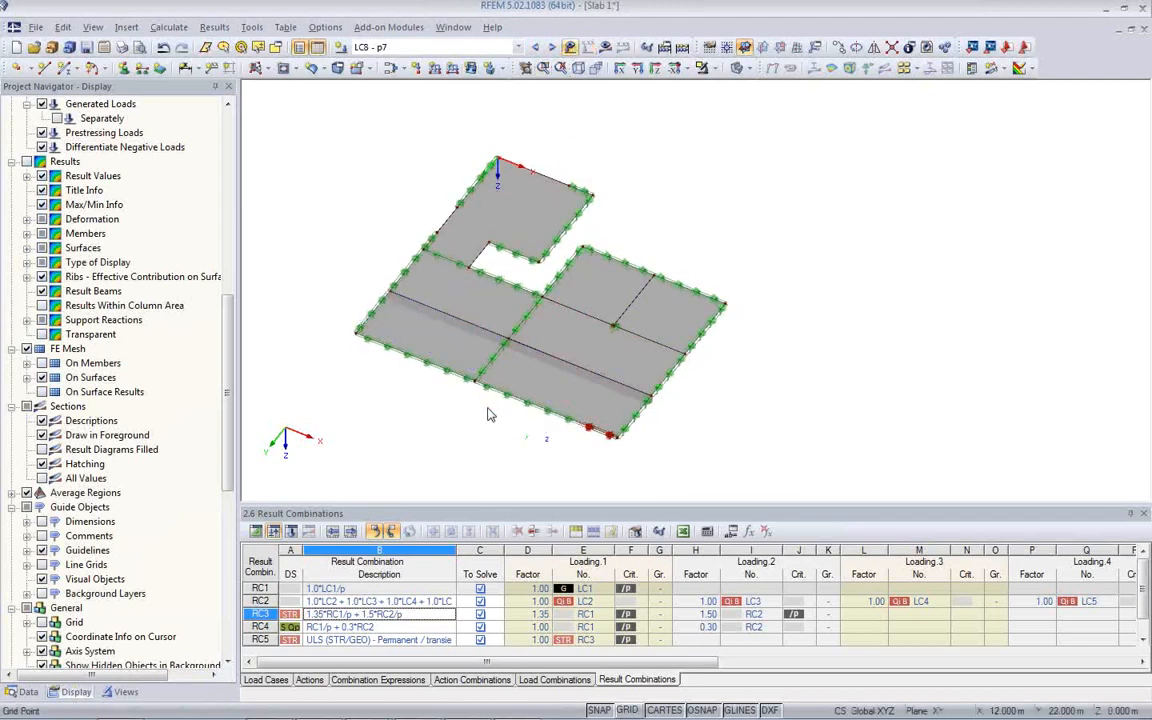
{"action": "scroll", "coordinate": [493, 395], "scroll_direction": "up", "scroll_amount": 1}
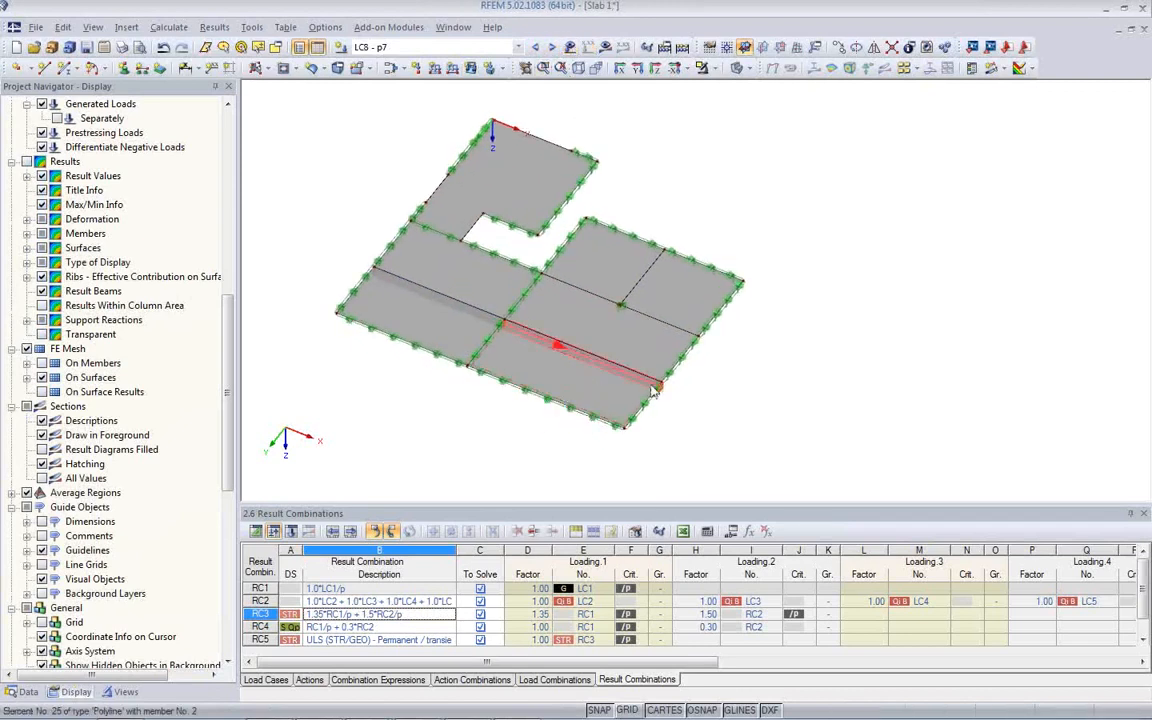
{"action": "scroll", "coordinate": [640, 340], "scroll_direction": "up", "scroll_amount": 1}
{"action": "scroll", "coordinate": [648, 345], "scroll_direction": "up", "scroll_amount": 1}
{"action": "middle_click_drag", "start_coordinate": [581, 352], "coordinate": [630, 389]}
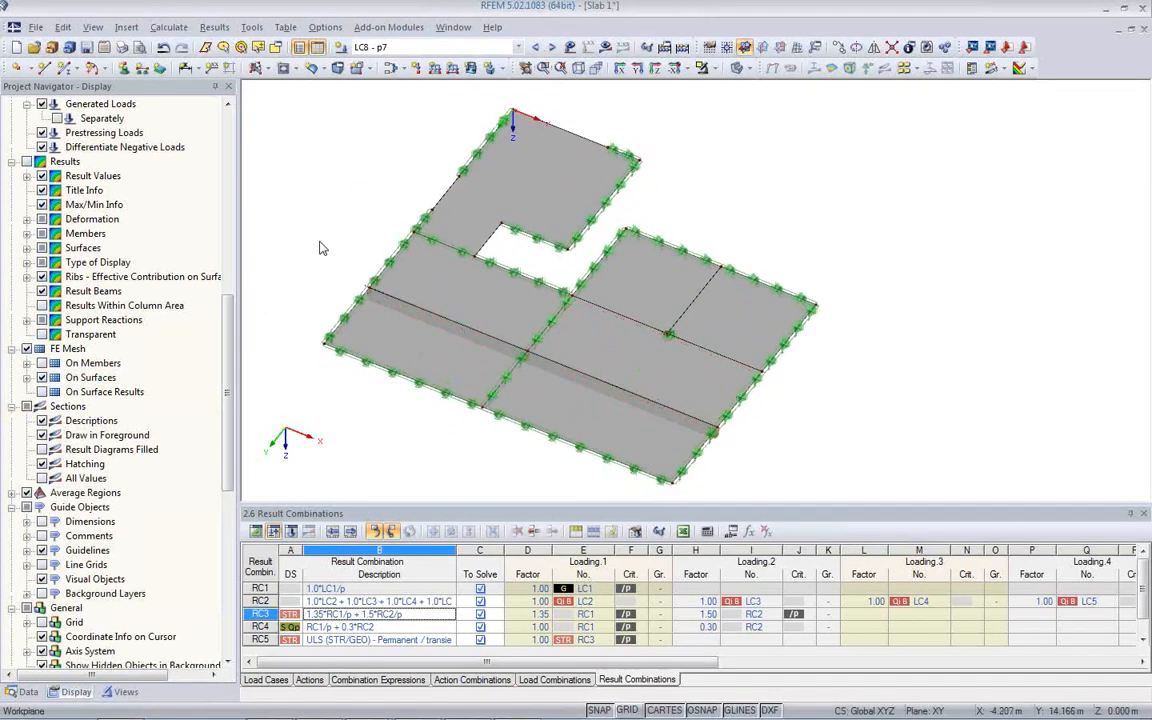
In the FE mesh settings, activate mesh refinement along lines with a relationship of 0.250, keeping the target element length of 0.500 m.
{"action": "left_click", "coordinate": [168, 27]}
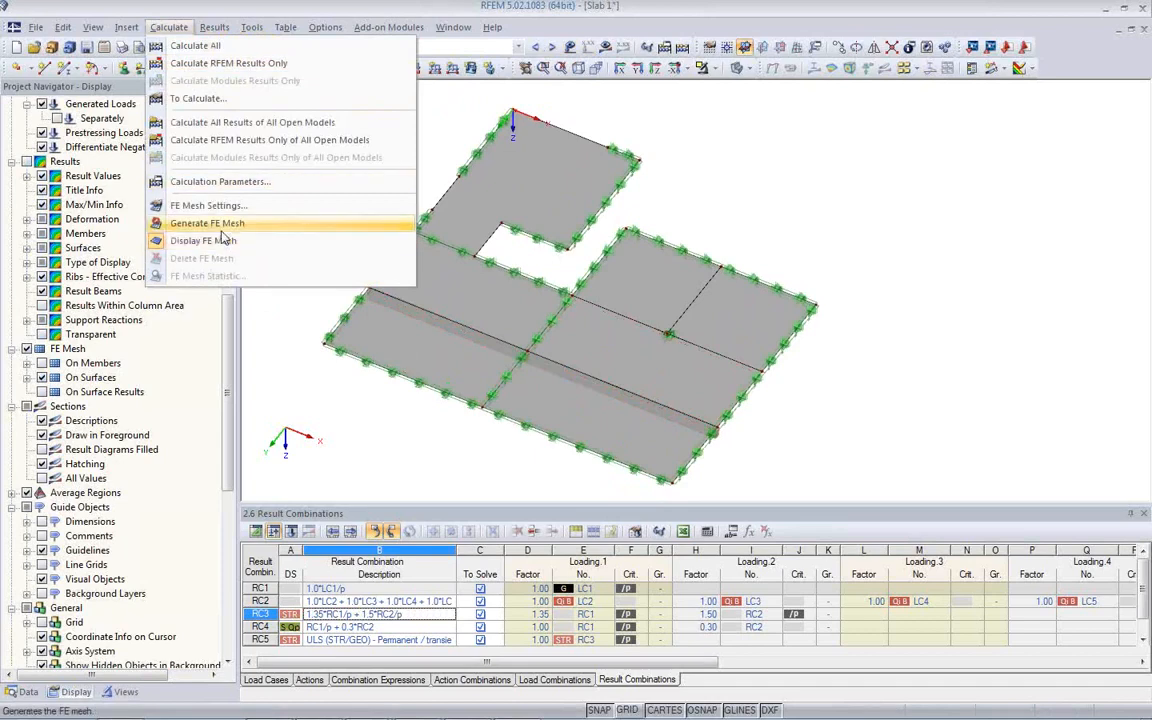
{"action": "left_click", "coordinate": [221, 212]}
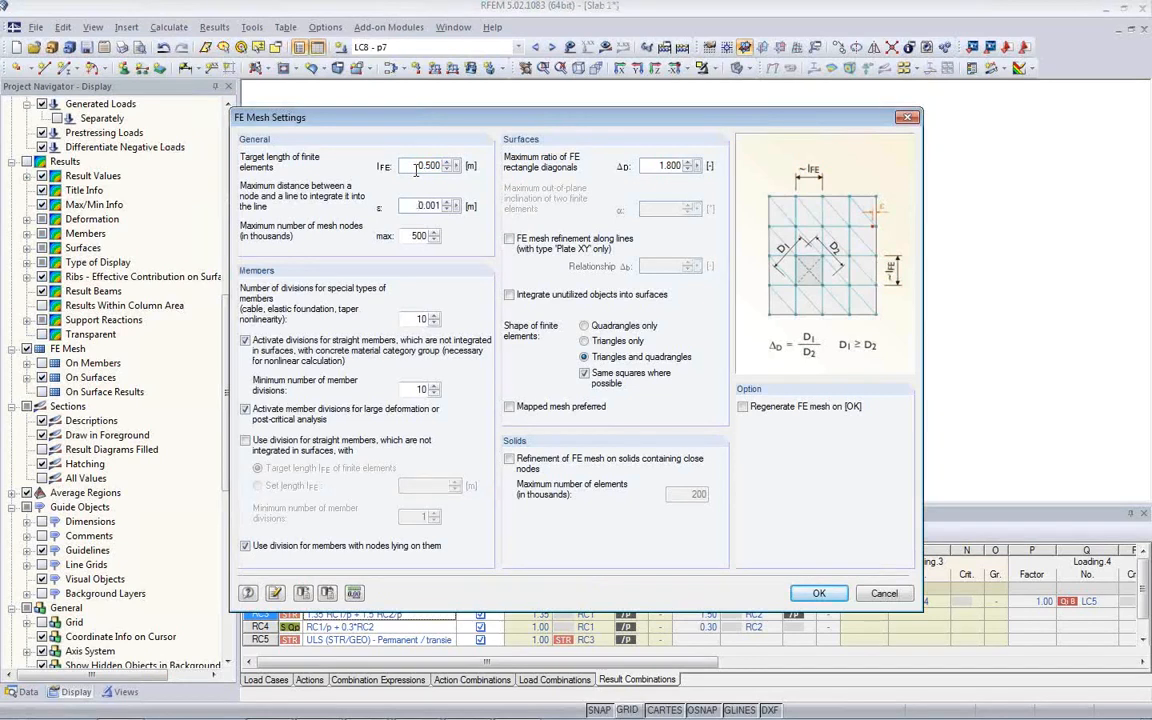
{"action": "left_click", "coordinate": [432, 205]}
{"action": "left_click", "coordinate": [509, 240]}
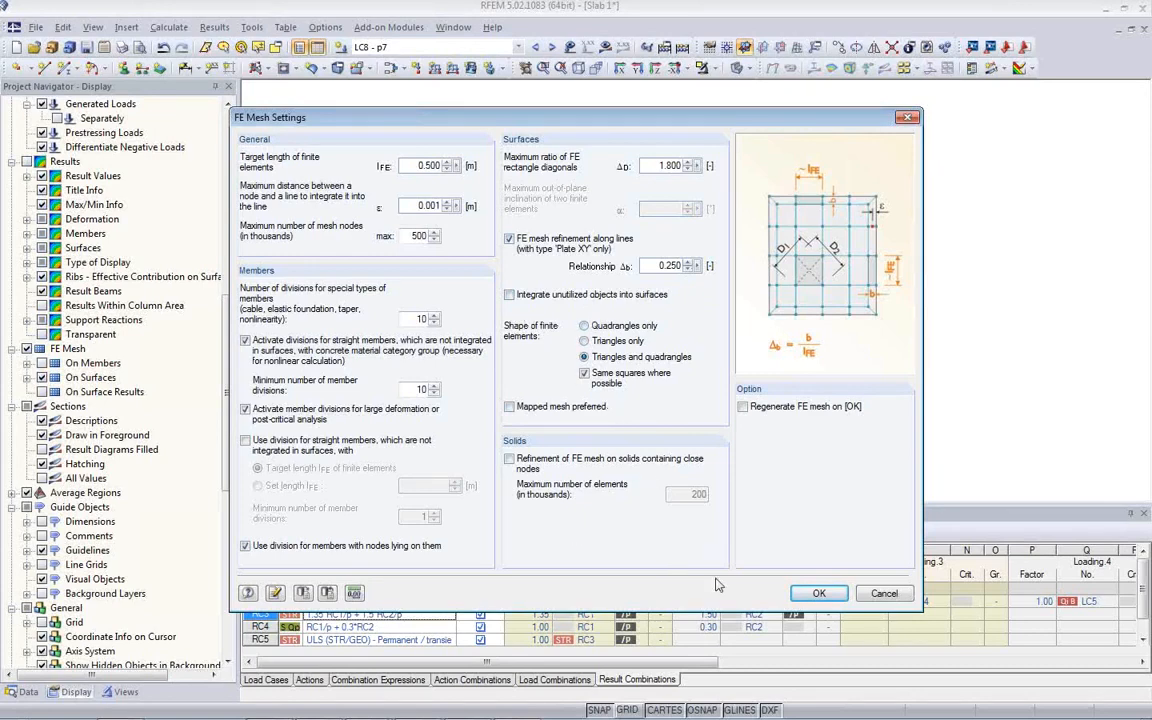
{"action": "key", "text": "Return"}
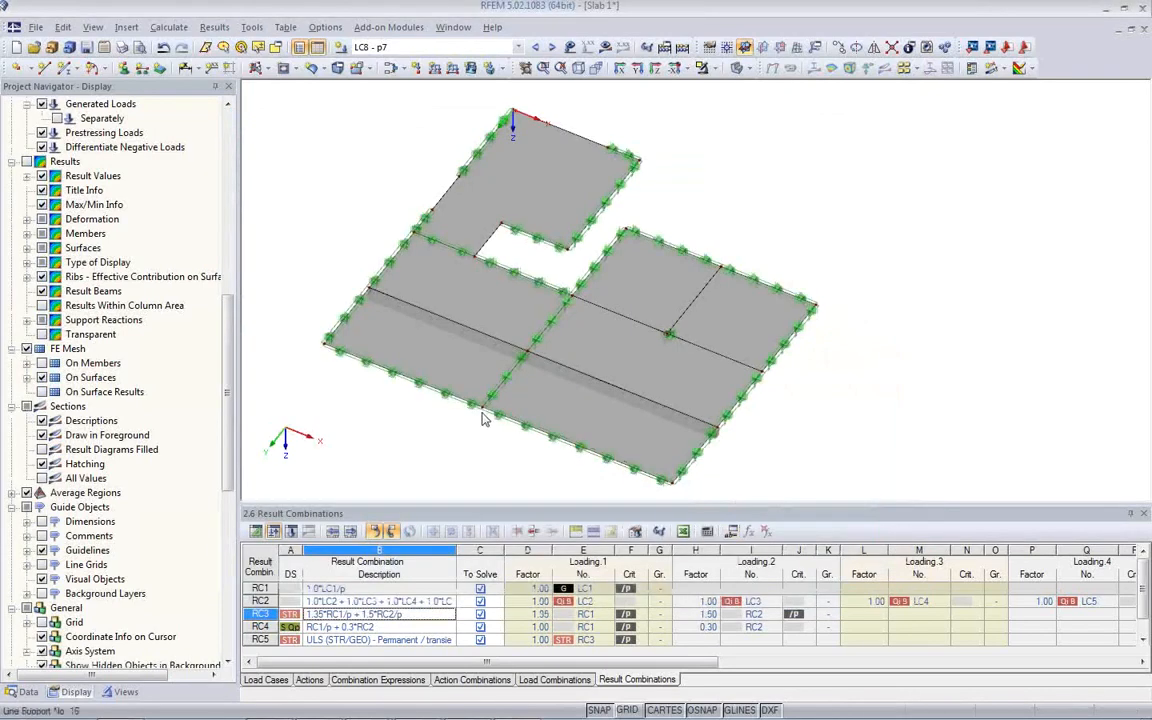
Display the model as a wireframe and start a new FE mesh refinement on the node of the column support.
{"action": "scroll", "coordinate": [595, 332], "scroll_direction": "up", "scroll_amount": 6}
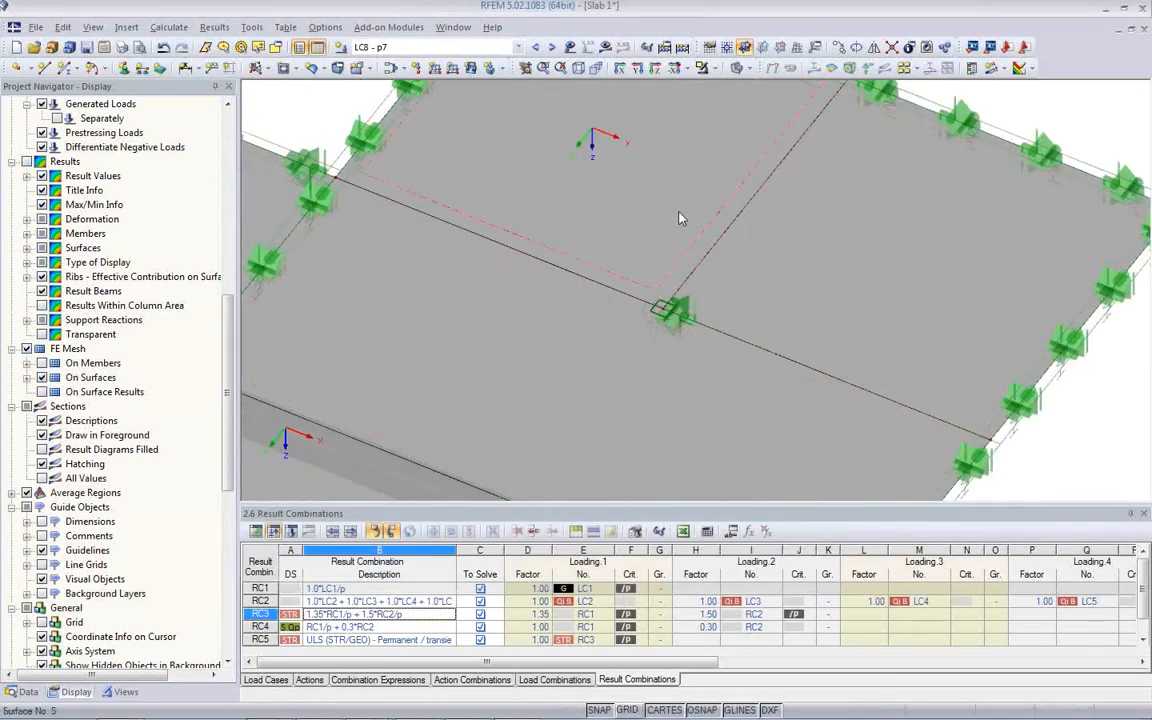
{"action": "left_click", "coordinate": [735, 68]}
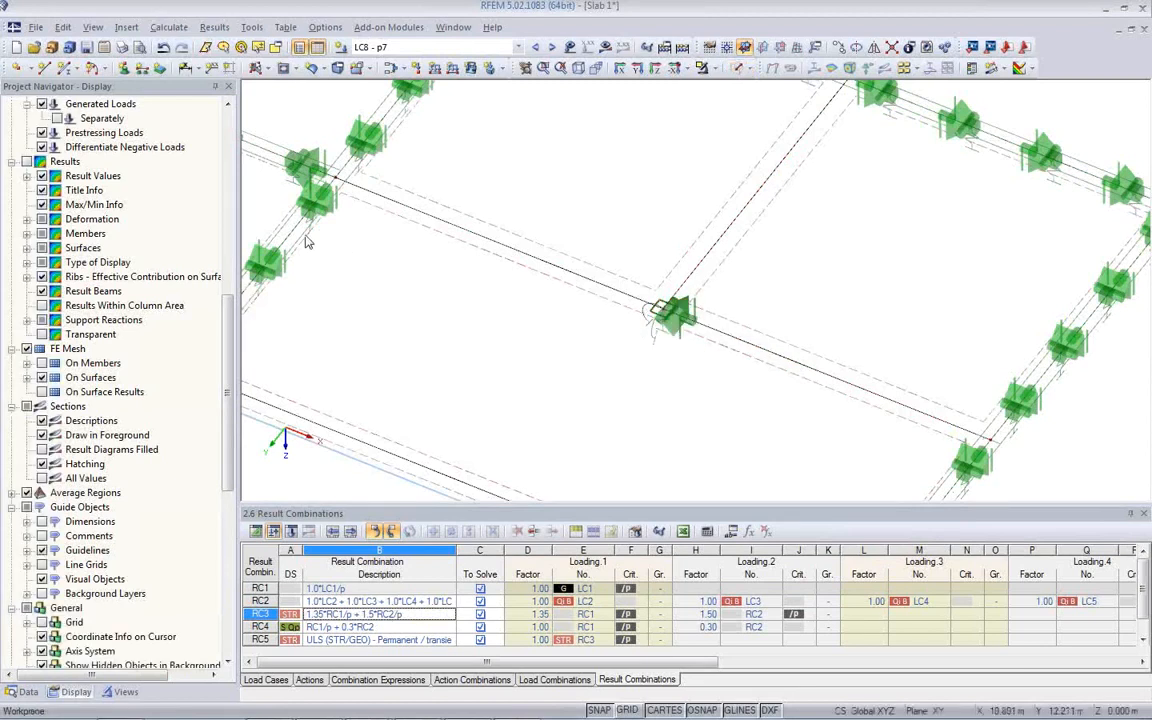
{"action": "left_click", "coordinate": [652, 318]}
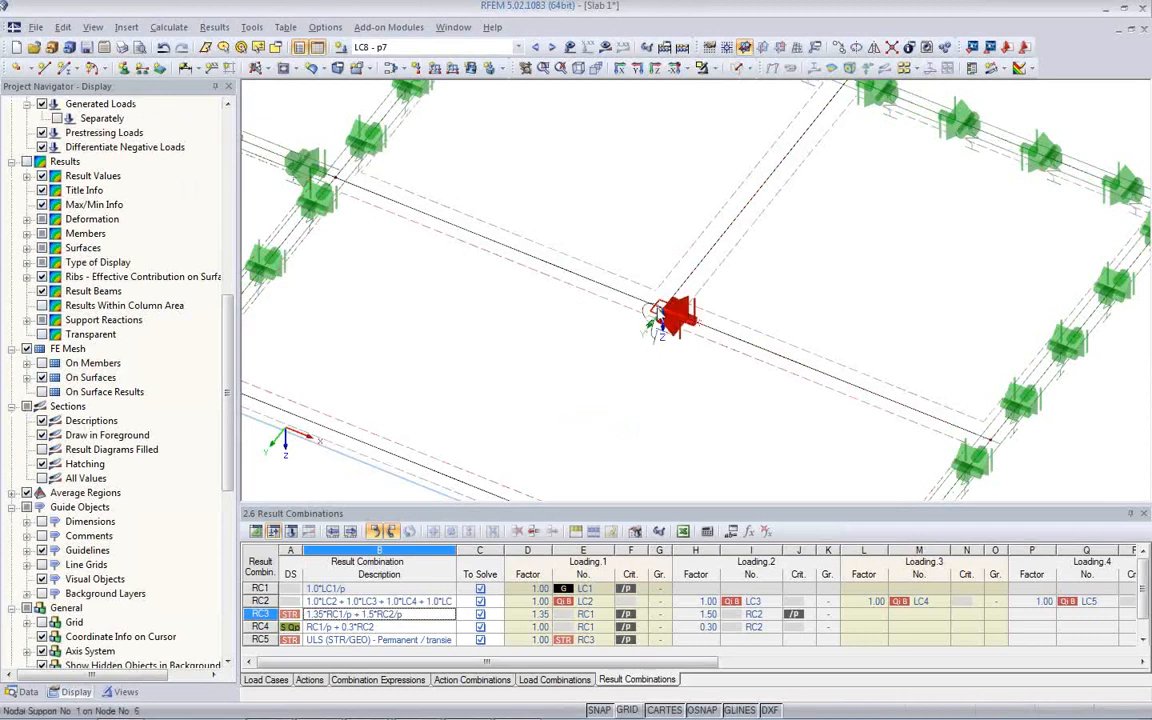
{"action": "right_click", "coordinate": [662, 316]}
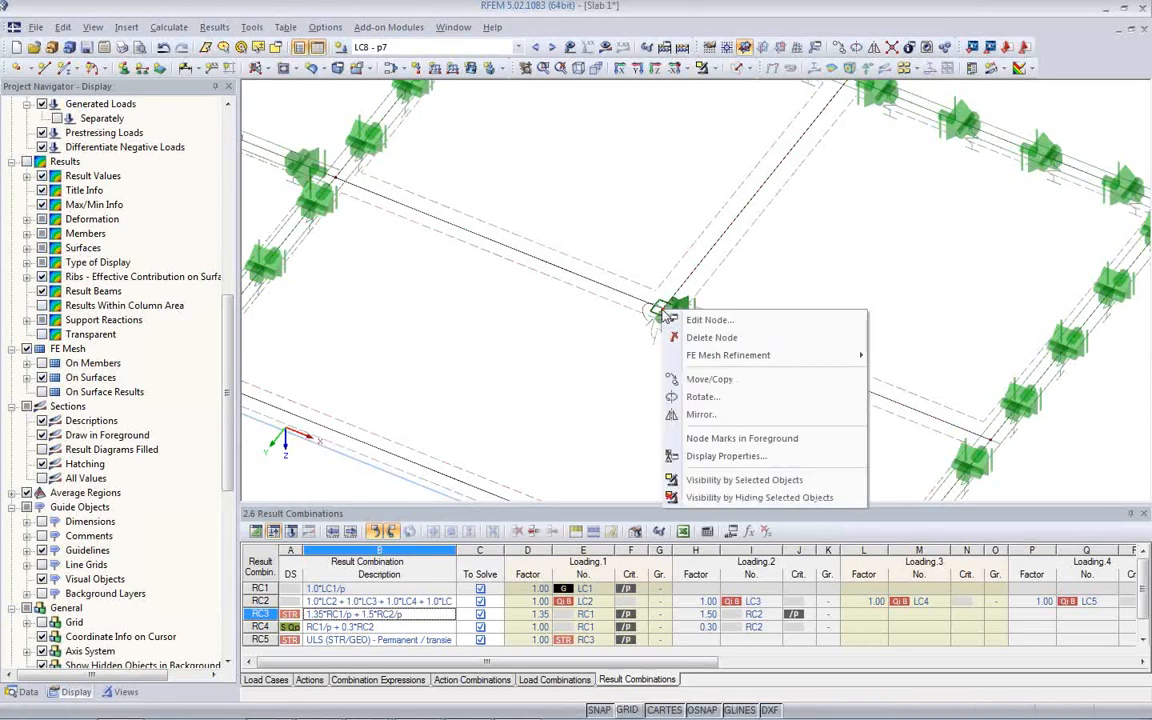
{"action": "mouse_move", "coordinate": [706, 358]}
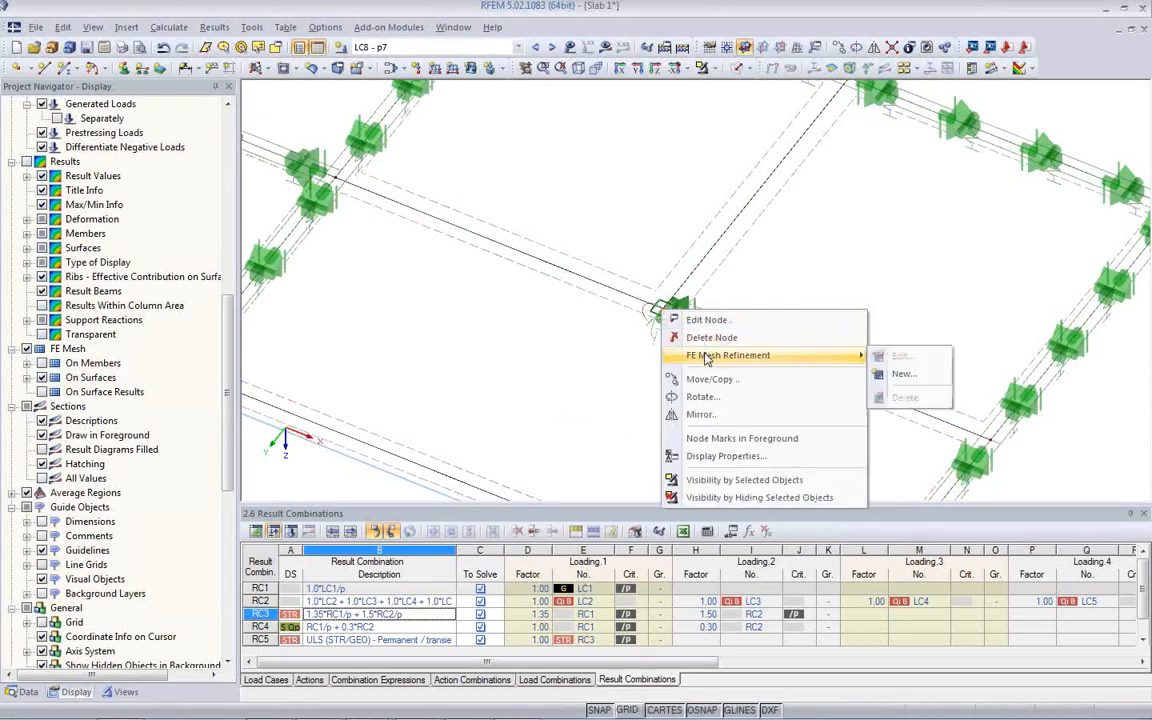
{"action": "left_click", "coordinate": [905, 375]}
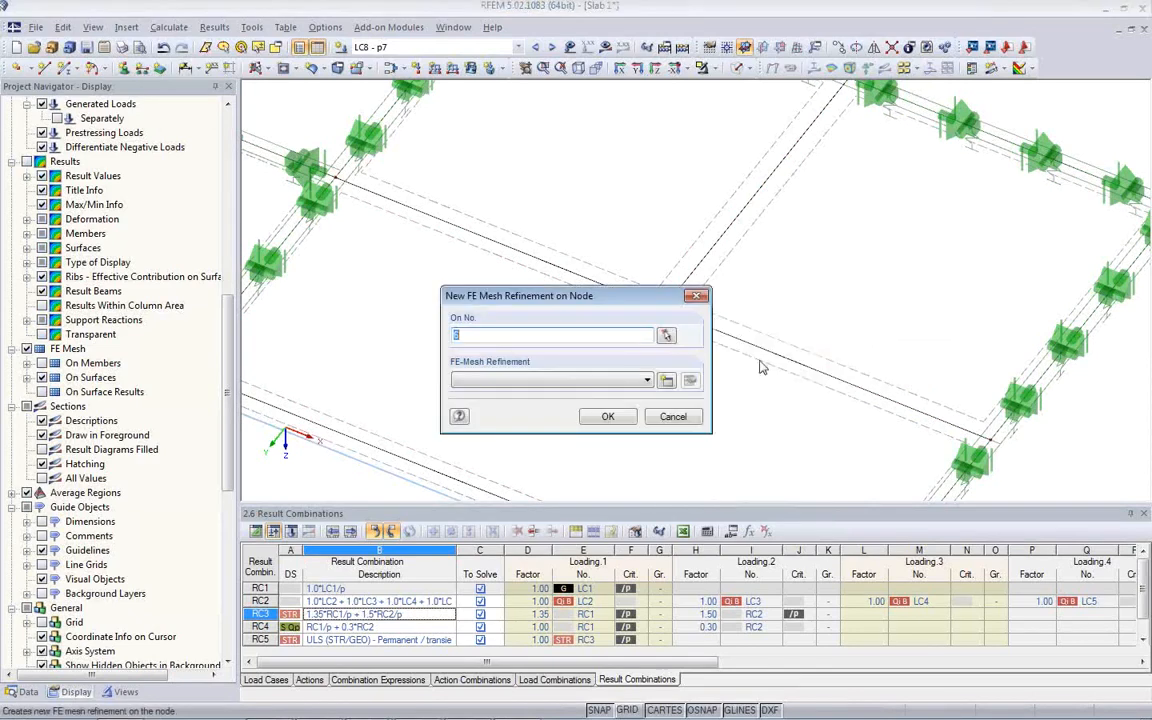
Define a rectangular node refinement with a side length of 0.500 m and an inner target FE length of 0.100 m, and assign it.
{"action": "left_click", "coordinate": [665, 381]}
{"action": "left_click", "coordinate": [390, 271]}
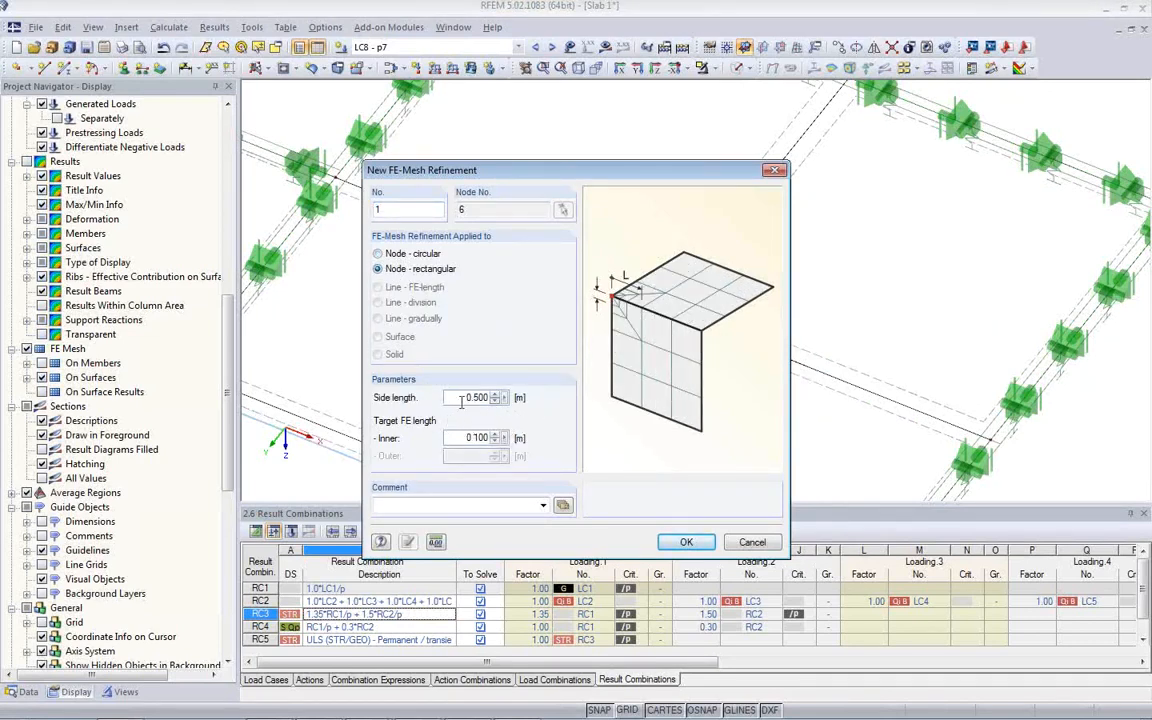
{"action": "double_click", "coordinate": [467, 397]}
{"action": "left_click", "coordinate": [467, 438]}
{"action": "double_click", "coordinate": [466, 397]}
{"action": "left_click", "coordinate": [478, 398]}
{"action": "left_click", "coordinate": [697, 548]}
{"action": "left_click", "coordinate": [608, 417]}
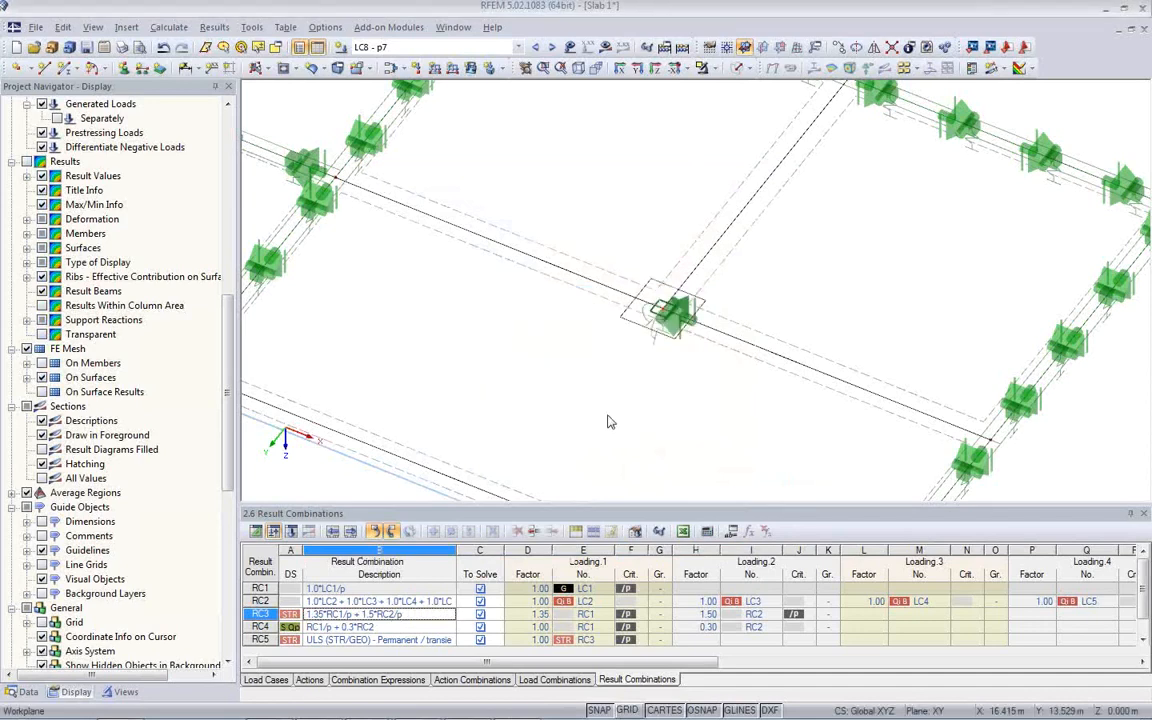
Save the slab model and calculate the results of all load cases and combinations.
{"action": "scroll", "coordinate": [615, 390], "scroll_direction": "down", "scroll_amount": 4}
{"action": "scroll", "coordinate": [613, 395], "scroll_direction": "down", "scroll_amount": 5}
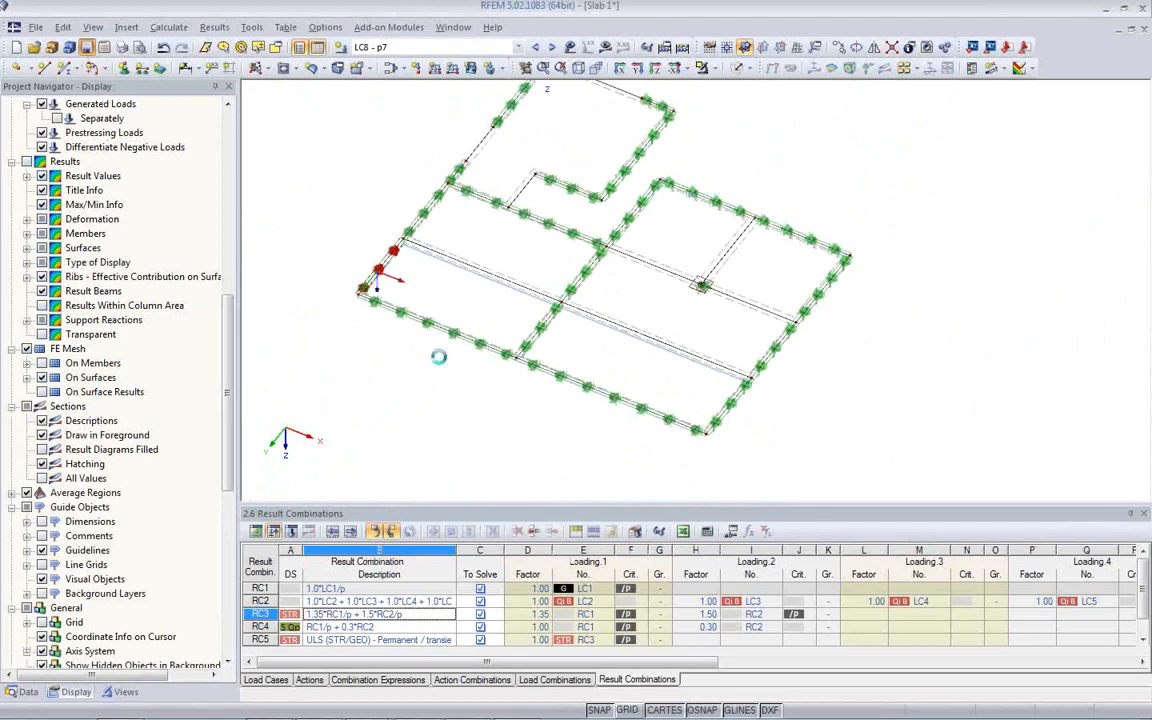
{"action": "middle_click_drag", "start_coordinate": [437, 400], "coordinate": [432, 428]}
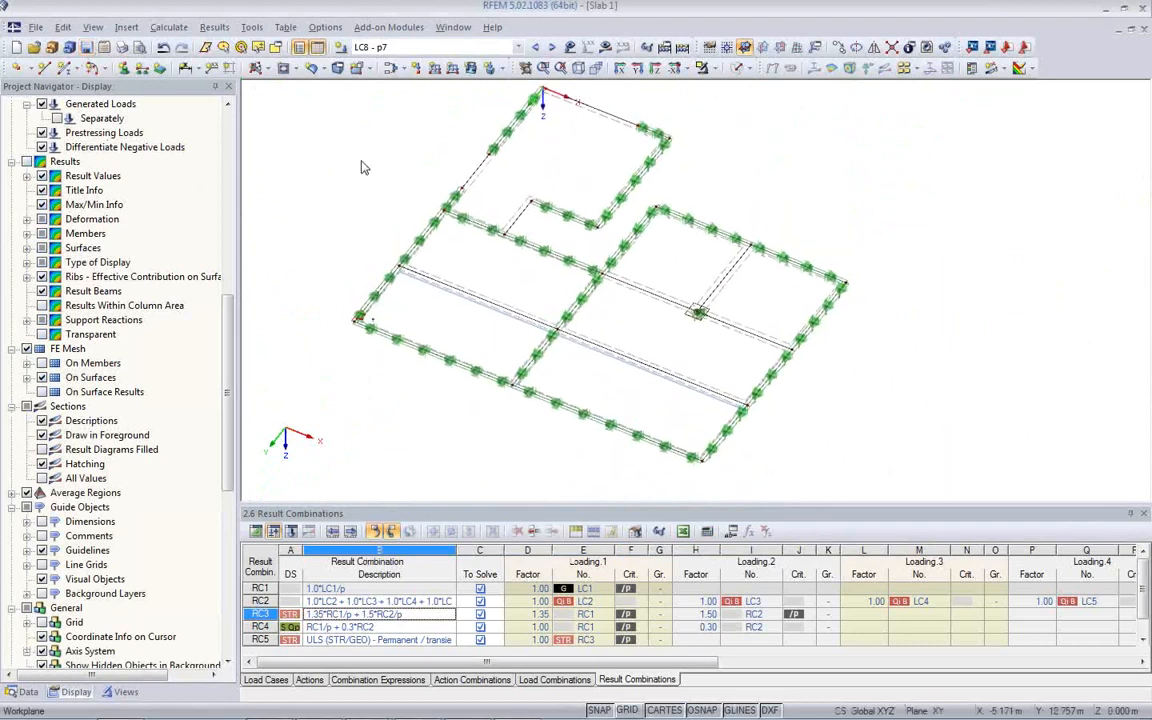
{"action": "left_click", "coordinate": [188, 33]}
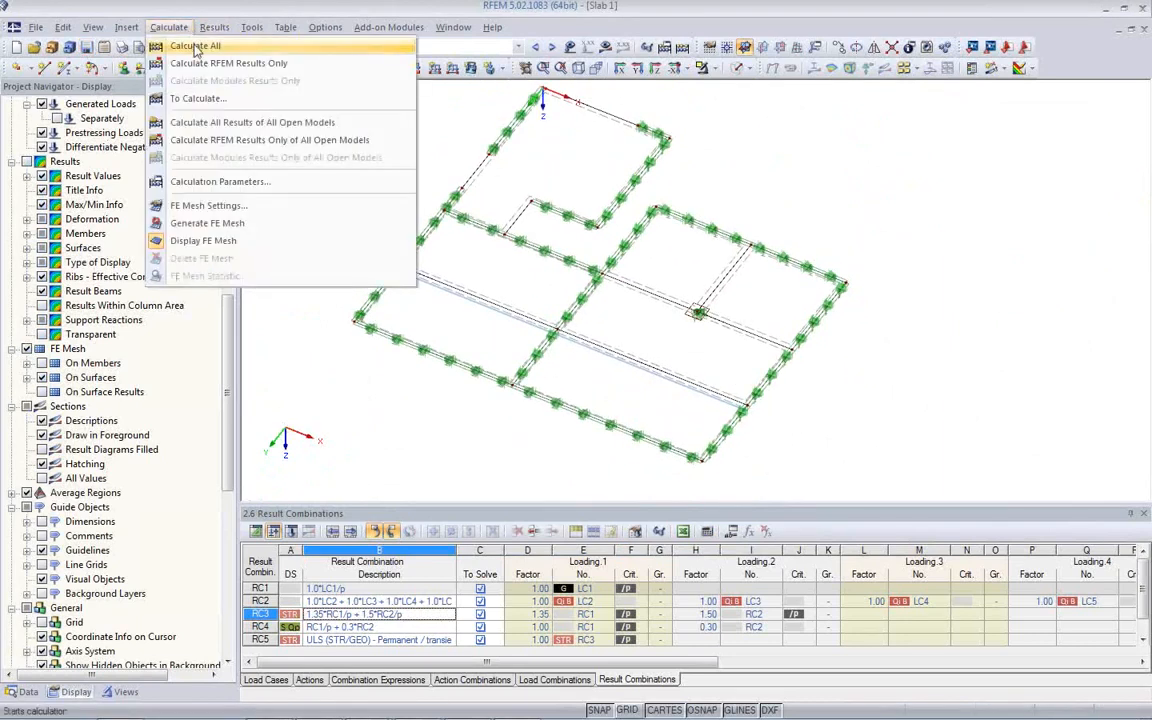
{"action": "left_click", "coordinate": [188, 44]}
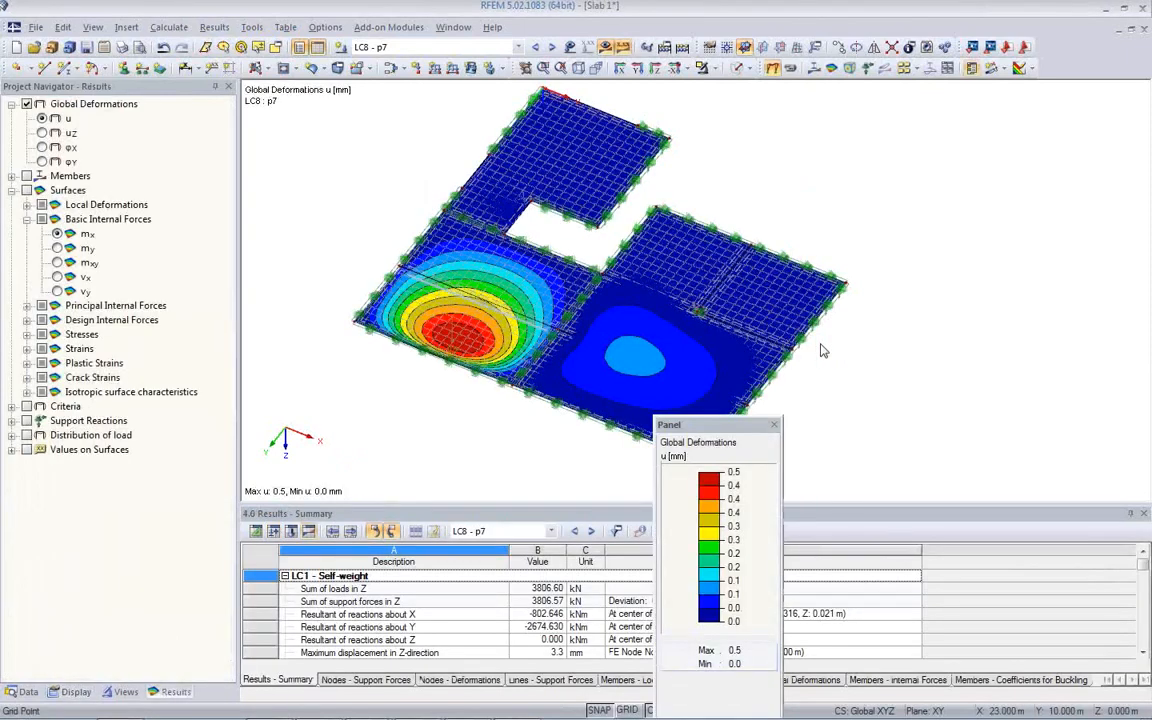
Show the global deformations of LC1 - Self-weight, with the colour scale moved clear of the slab and the model view enlarged.
{"action": "left_click", "coordinate": [466, 47]}
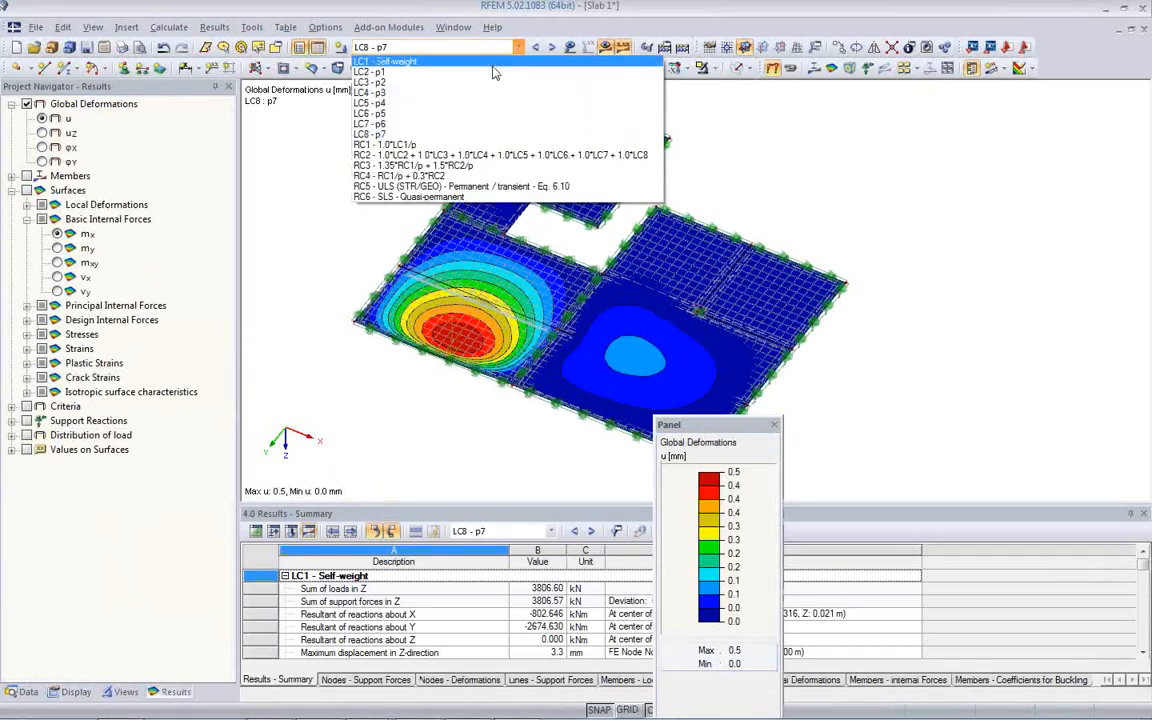
{"action": "left_click", "coordinate": [491, 63]}
{"action": "left_click_drag", "start_coordinate": [747, 430], "coordinate": [1030, 153]}
{"action": "middle_click_drag", "start_coordinate": [760, 431], "coordinate": [754, 421]}
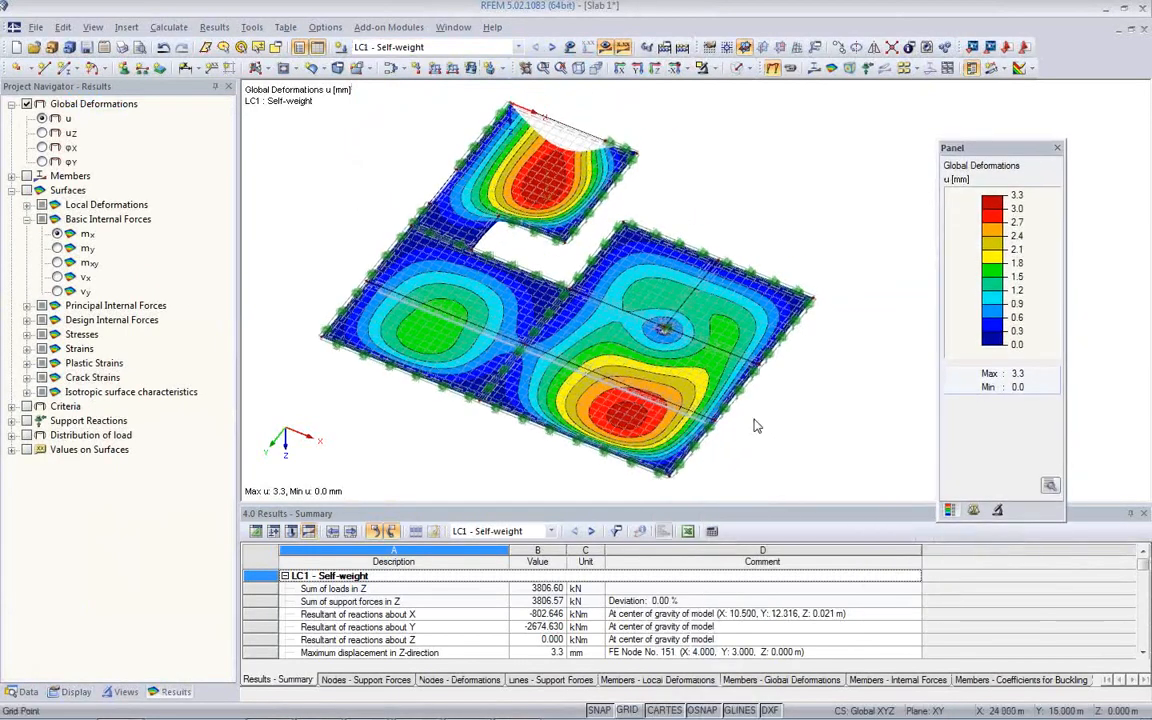
{"action": "left_click_drag", "start_coordinate": [767, 504], "coordinate": [738, 532]}
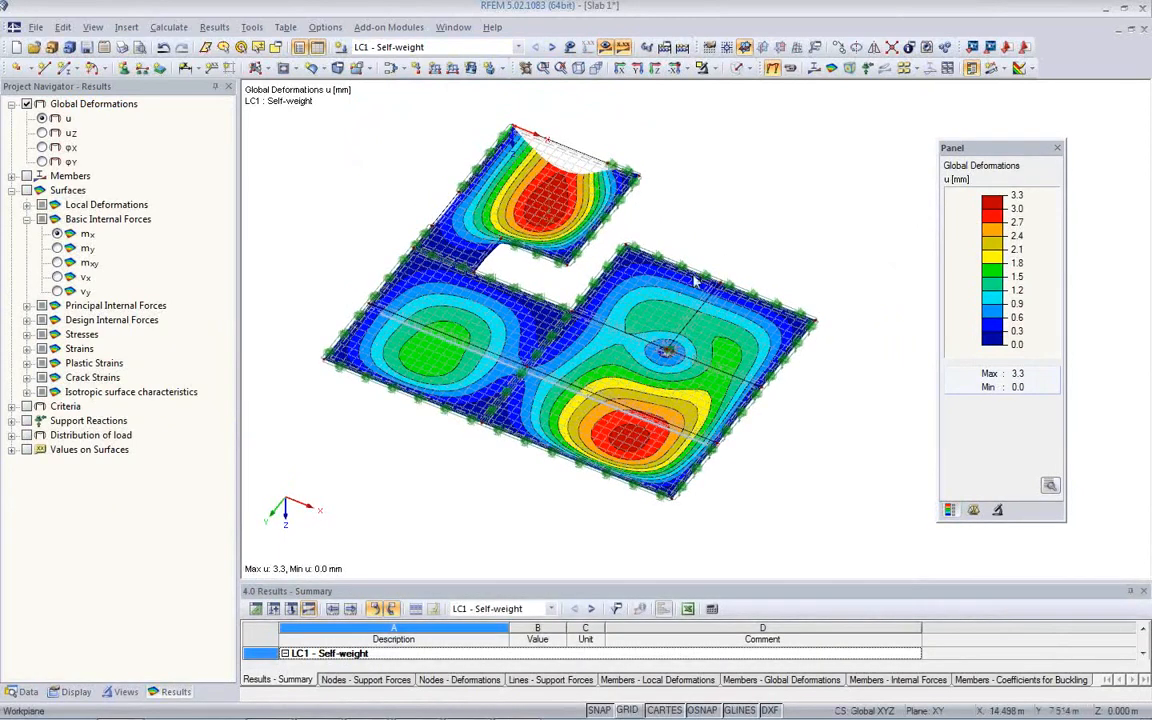
Display the basic internal forces mx of the surfaces for LC1 in a plan view along the Z direction.
{"action": "left_click", "coordinate": [830, 70]}
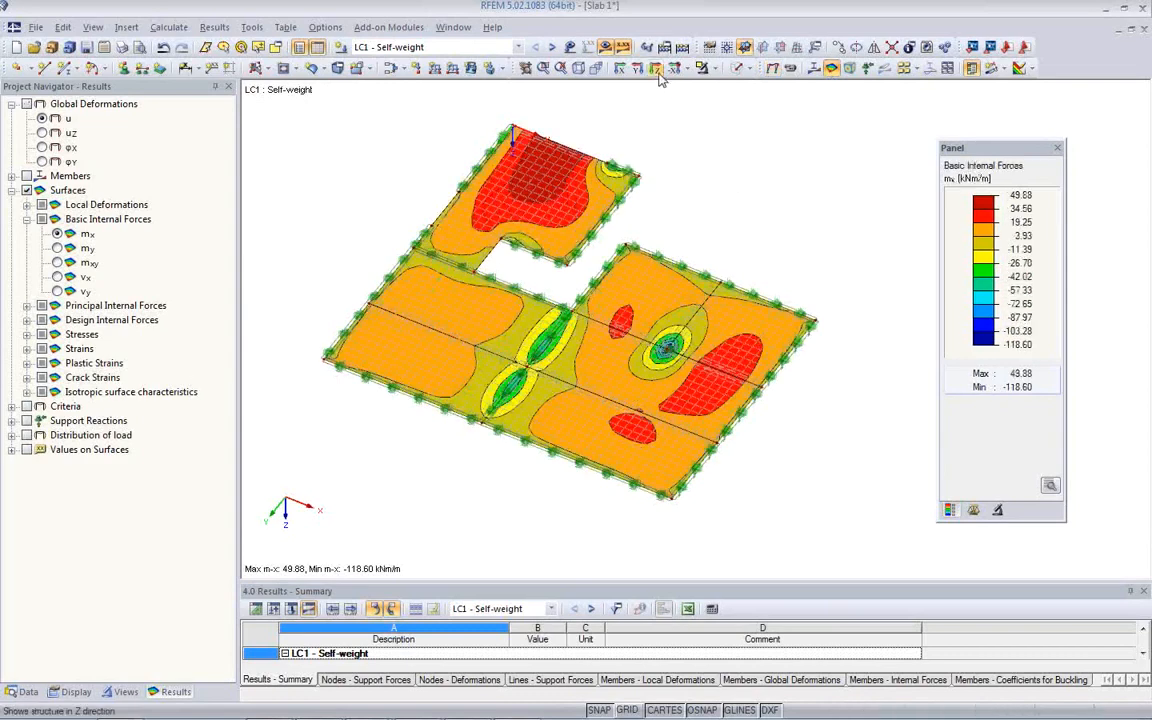
{"action": "left_click", "coordinate": [598, 68]}
{"action": "middle_click_drag", "start_coordinate": [679, 441], "coordinate": [604, 447]}
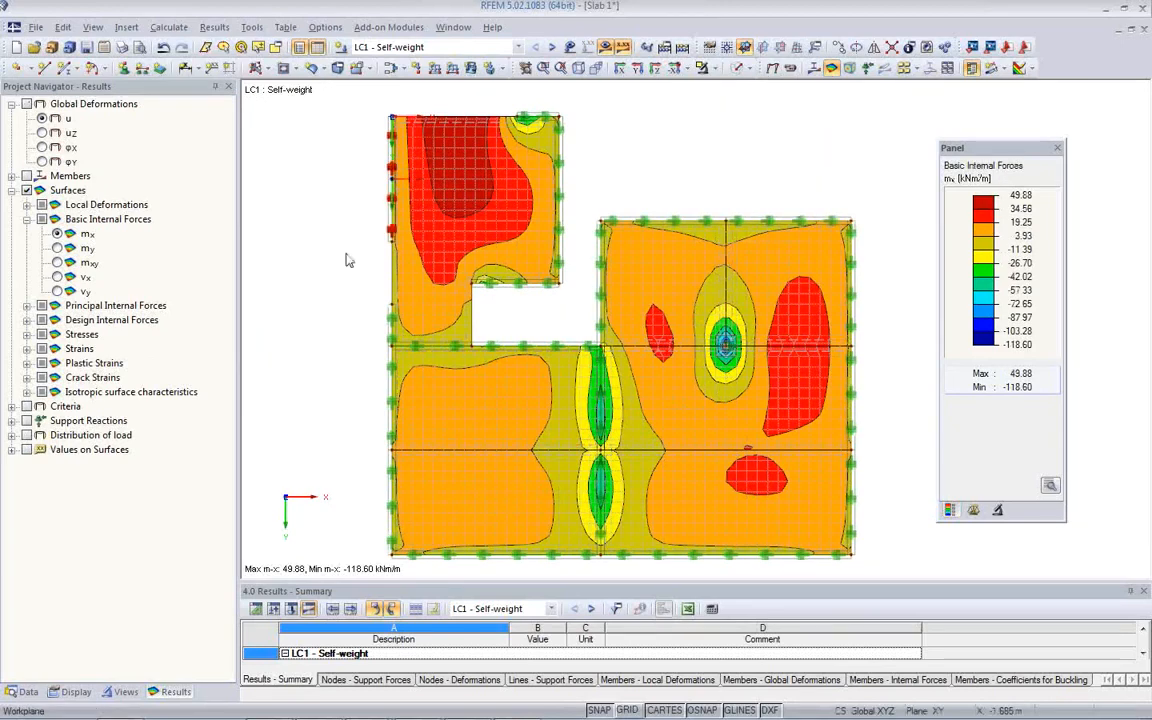
Hide the FE mesh and the line supports in the model display so that only the slab's result contours remain.
{"action": "left_click", "coordinate": [78, 692]}
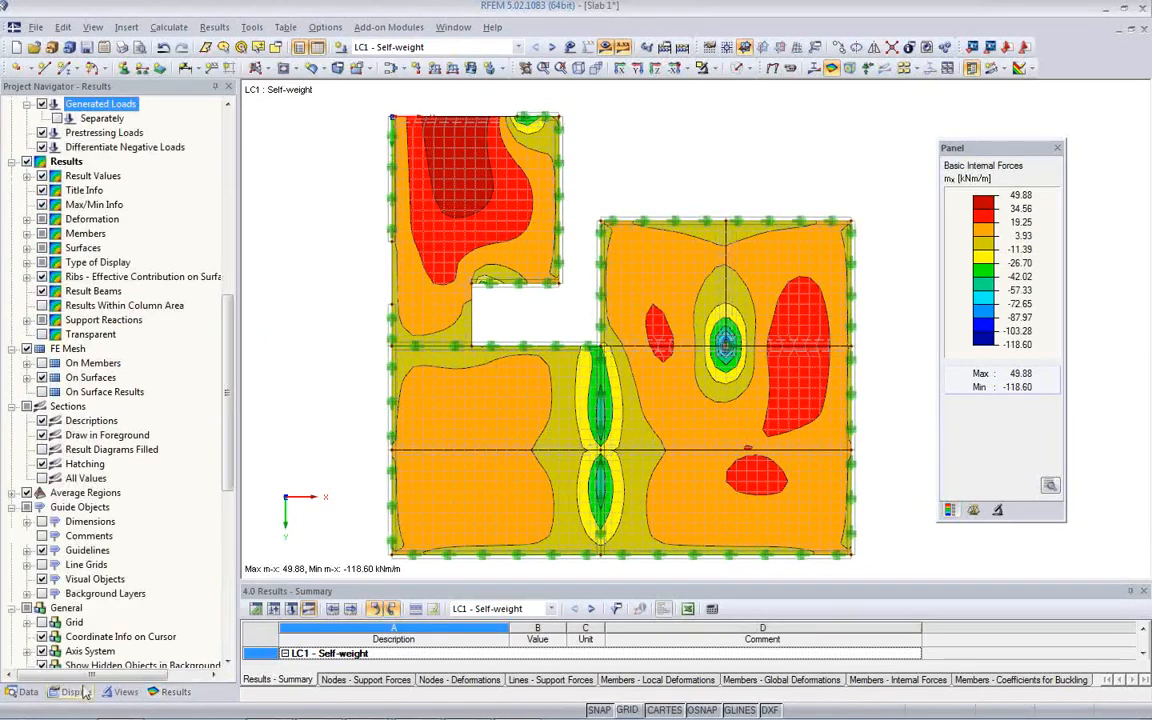
{"action": "left_click", "coordinate": [26, 349]}
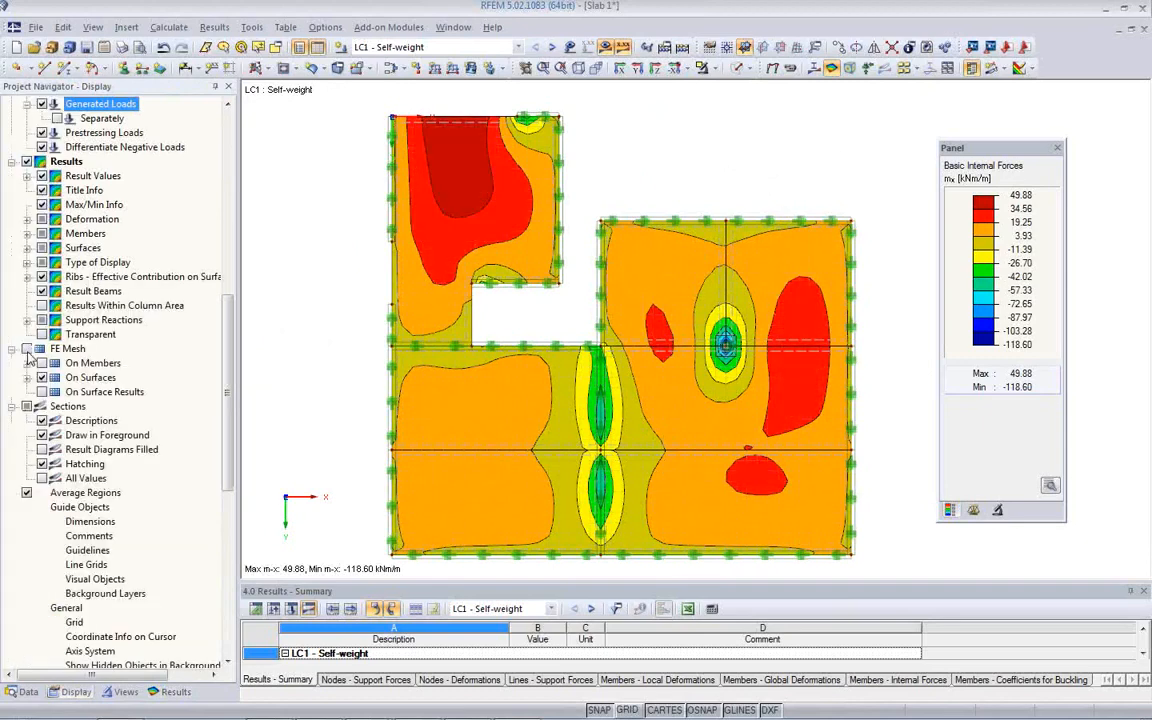
{"action": "left_click_drag", "start_coordinate": [226, 391], "coordinate": [248, 190]}
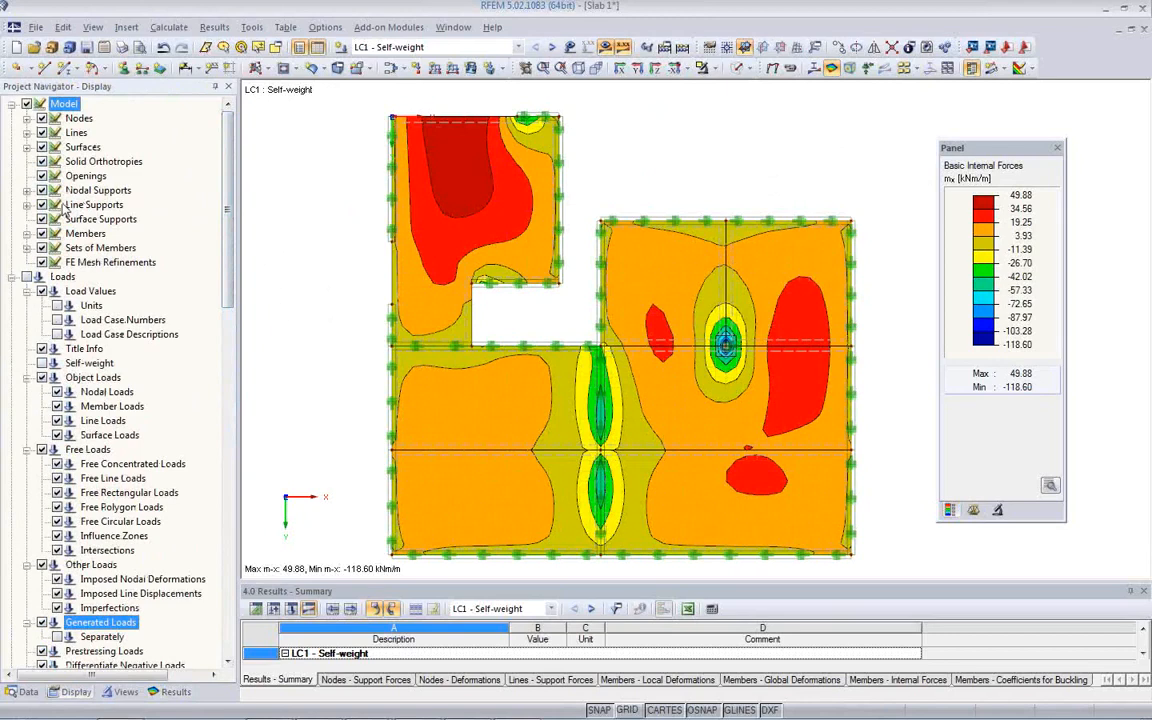
{"action": "left_click", "coordinate": [41, 205]}
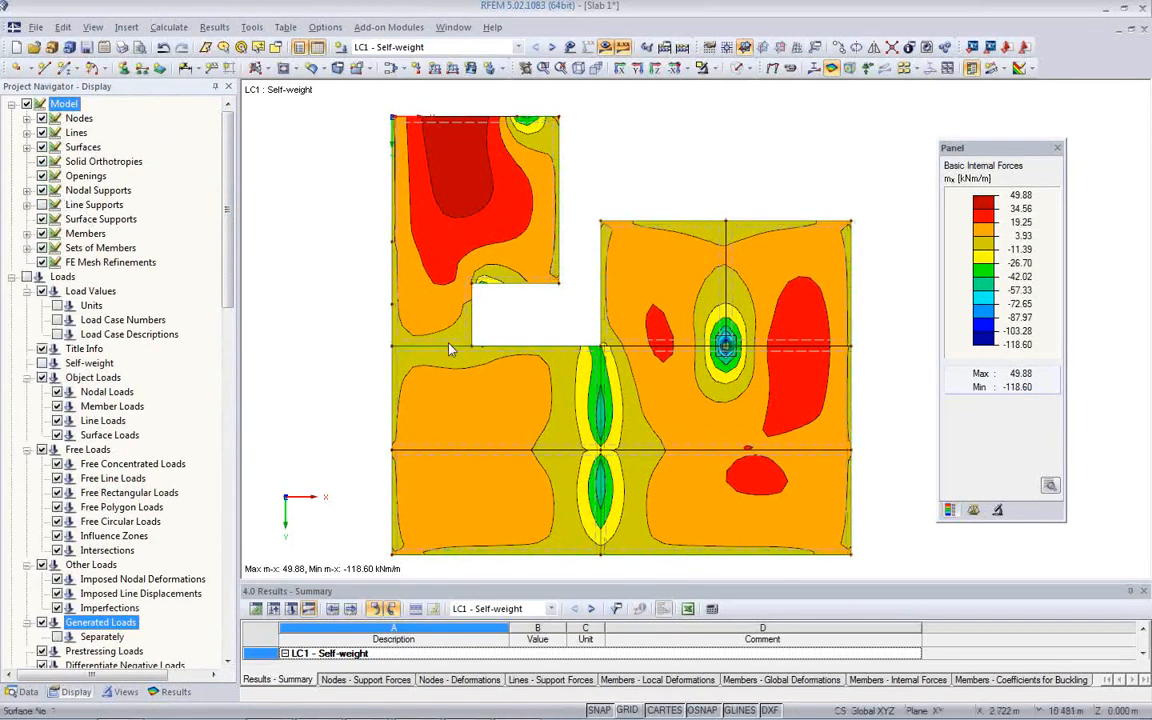
{"action": "middle_click_drag", "start_coordinate": [588, 391], "coordinate": [575, 376]}
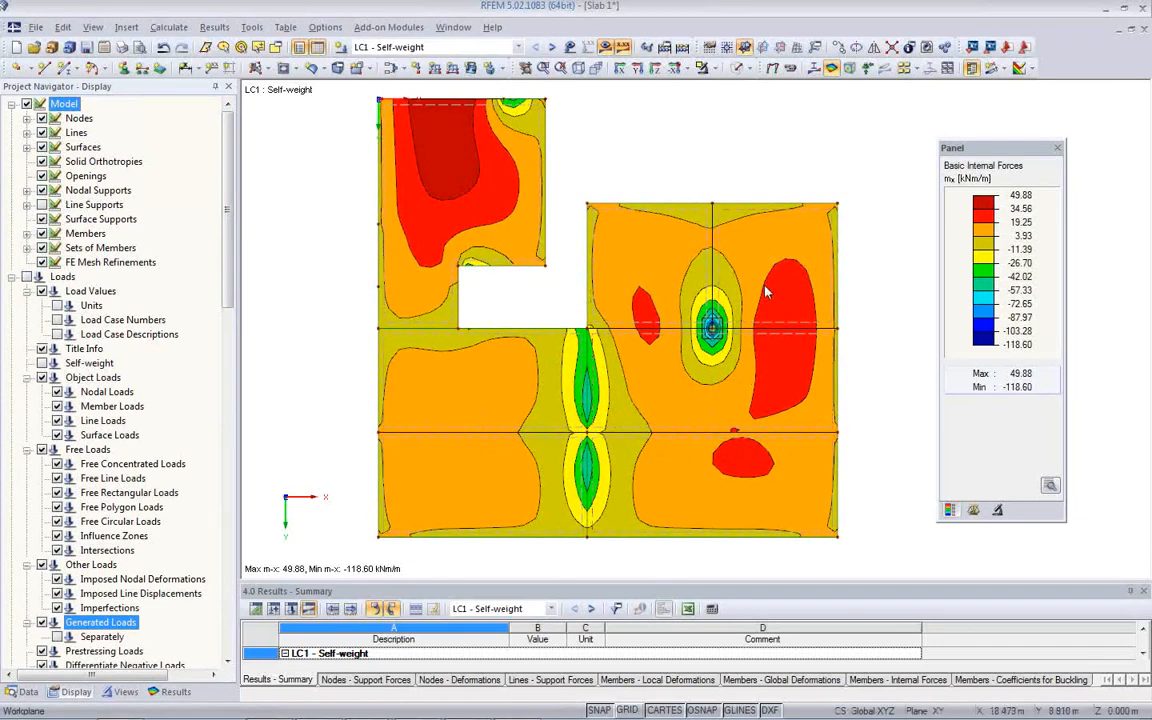
{"action": "scroll", "coordinate": [497, 304], "scroll_direction": "down", "scroll_amount": 1}
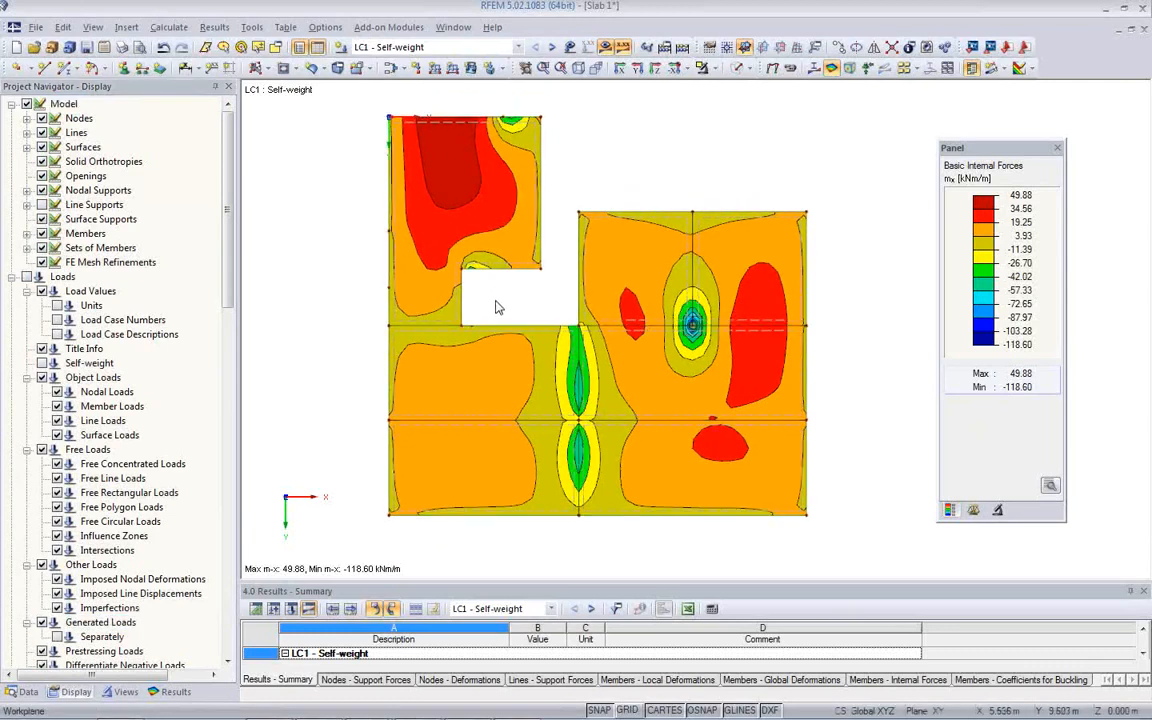
{"action": "middle_click_drag", "start_coordinate": [497, 304], "coordinate": [515, 328]}
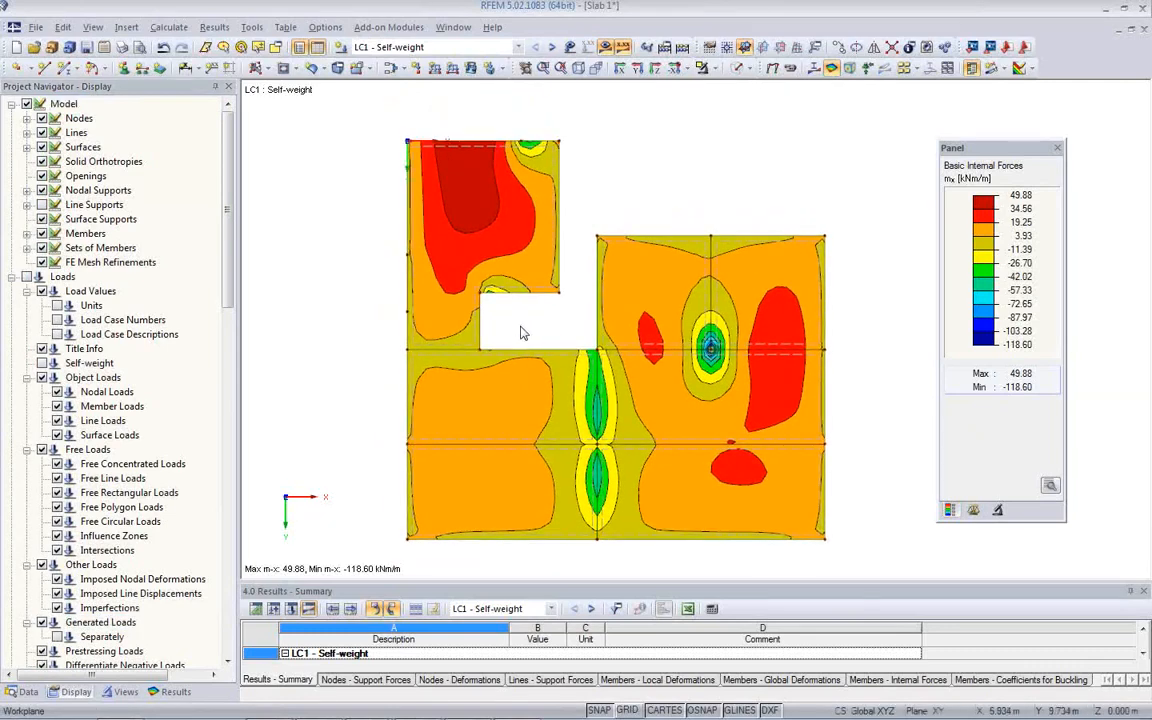
Inspect the basic internal forces my and mxy, return to mx, and place the colour scale nearer the slab.
{"action": "left_click", "coordinate": [172, 691]}
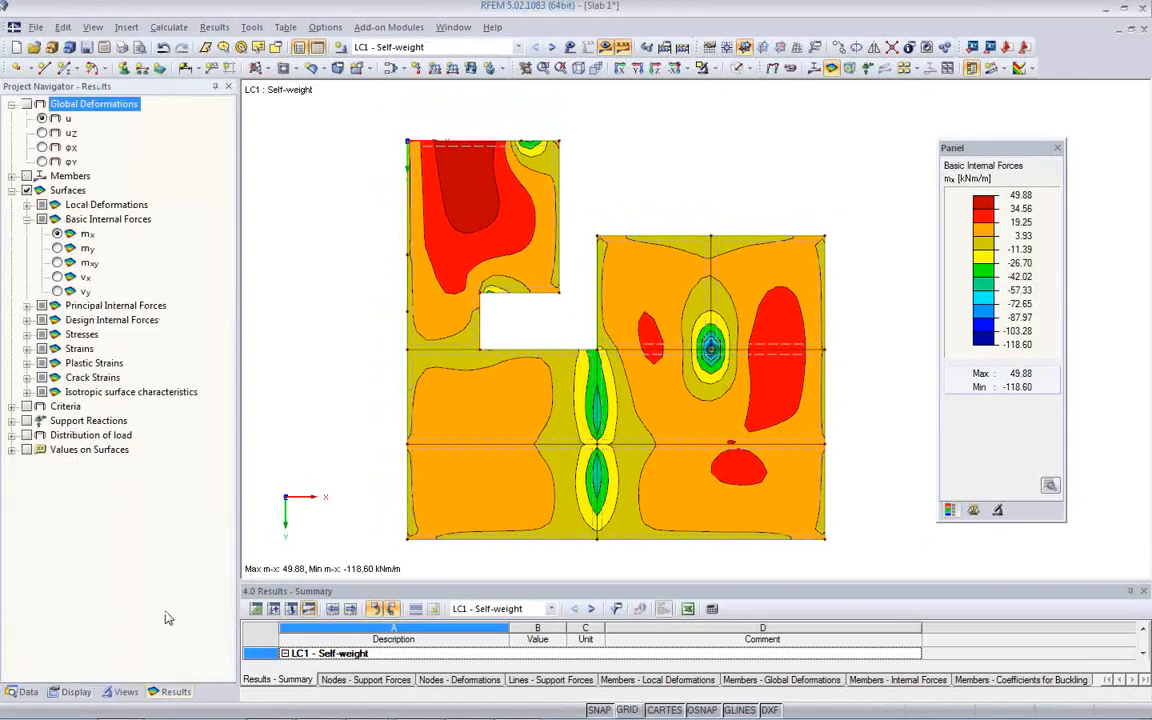
{"action": "left_click", "coordinate": [57, 248]}
{"action": "left_click", "coordinate": [57, 262]}
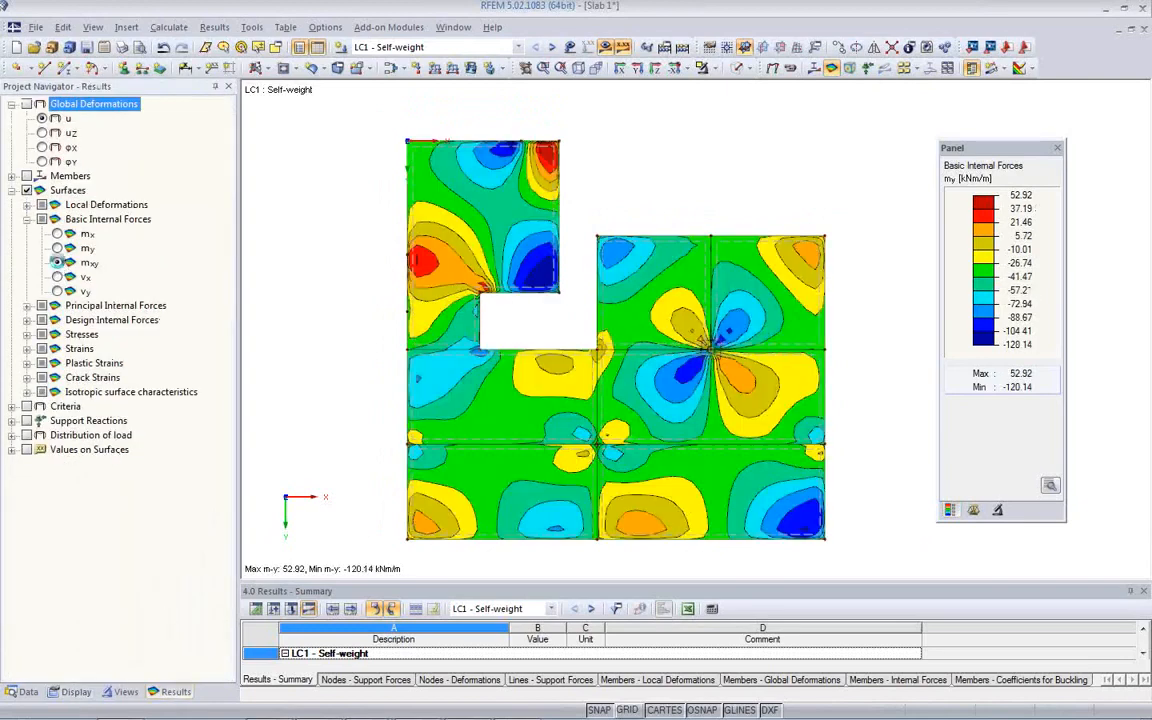
{"action": "left_click", "coordinate": [57, 233]}
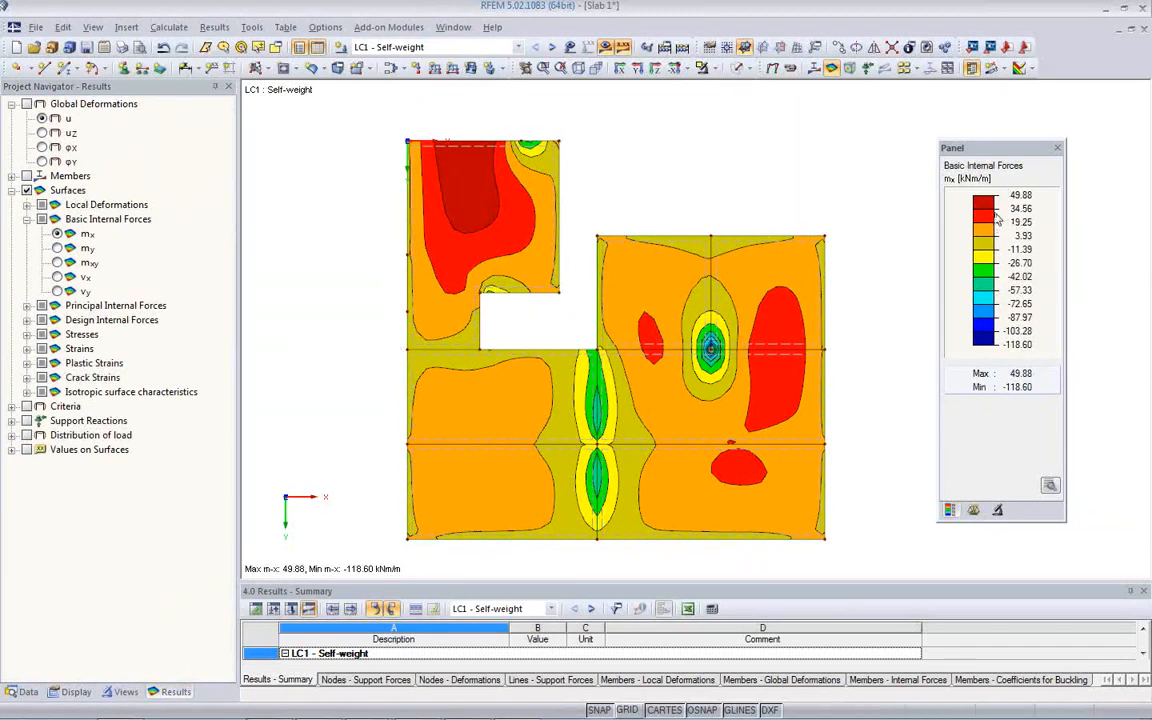
{"action": "left_click_drag", "start_coordinate": [992, 158], "coordinate": [934, 137]}
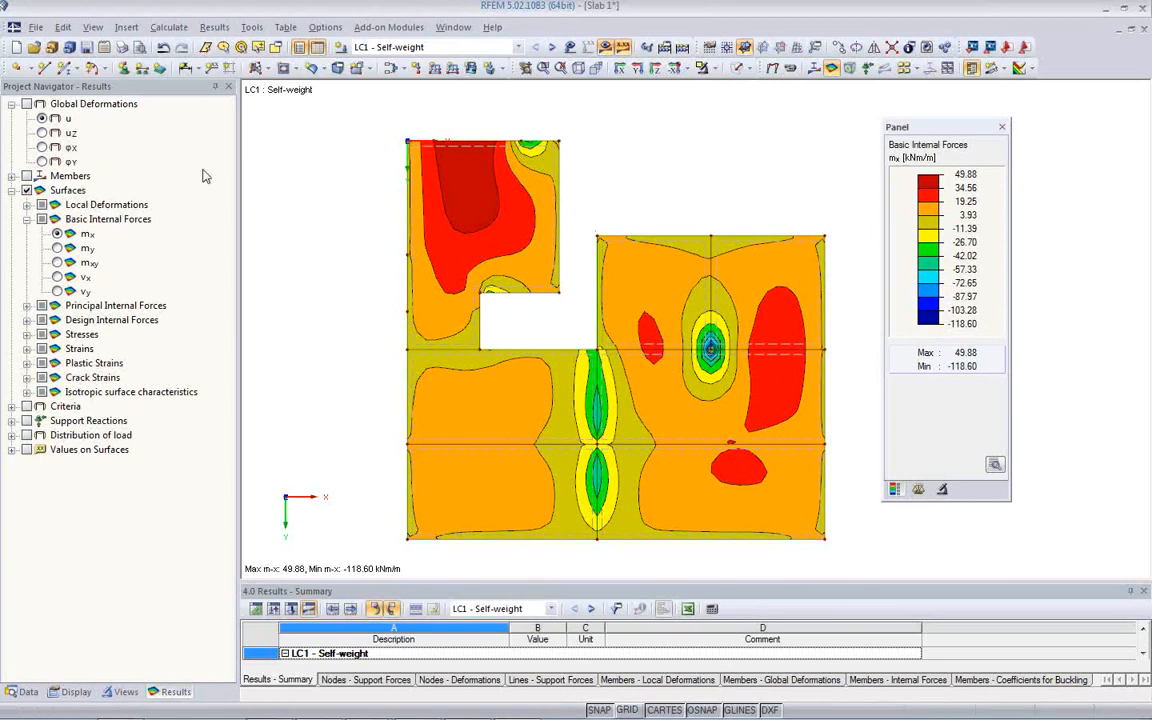
Set up a mass print of result graphics to printout report PR1 for the selected result combinations RC5 and RC6.
{"action": "left_click", "coordinate": [121, 47]}
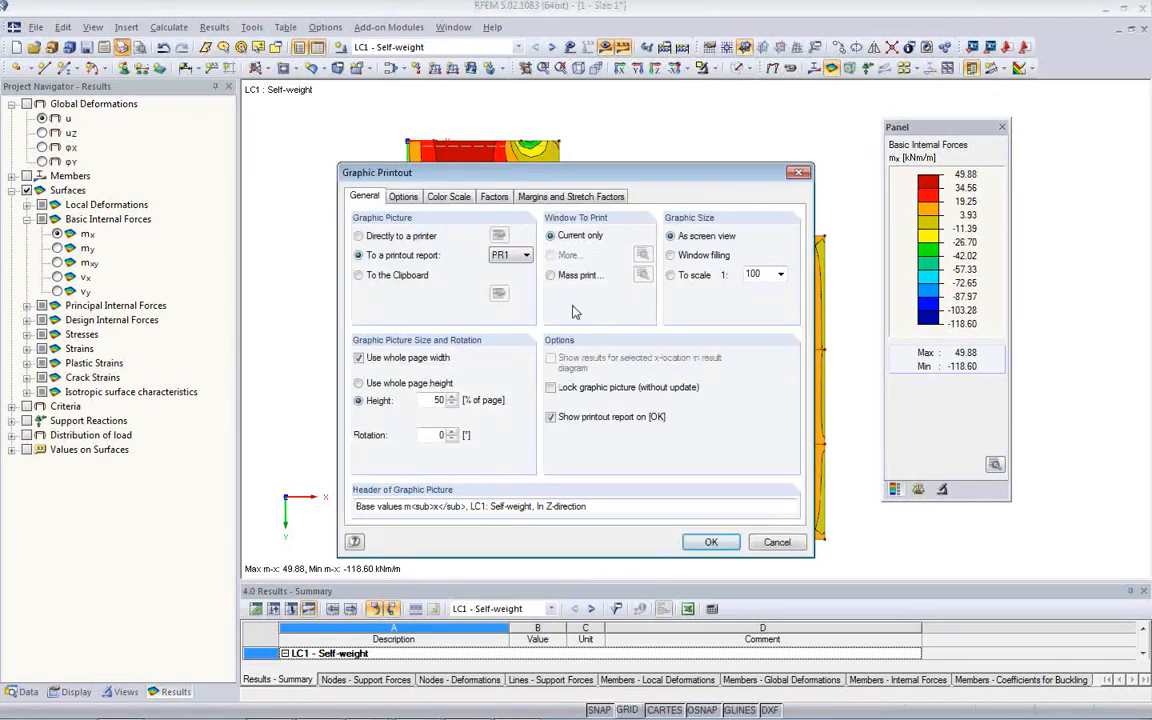
{"action": "left_click", "coordinate": [551, 276]}
{"action": "left_click", "coordinate": [643, 274]}
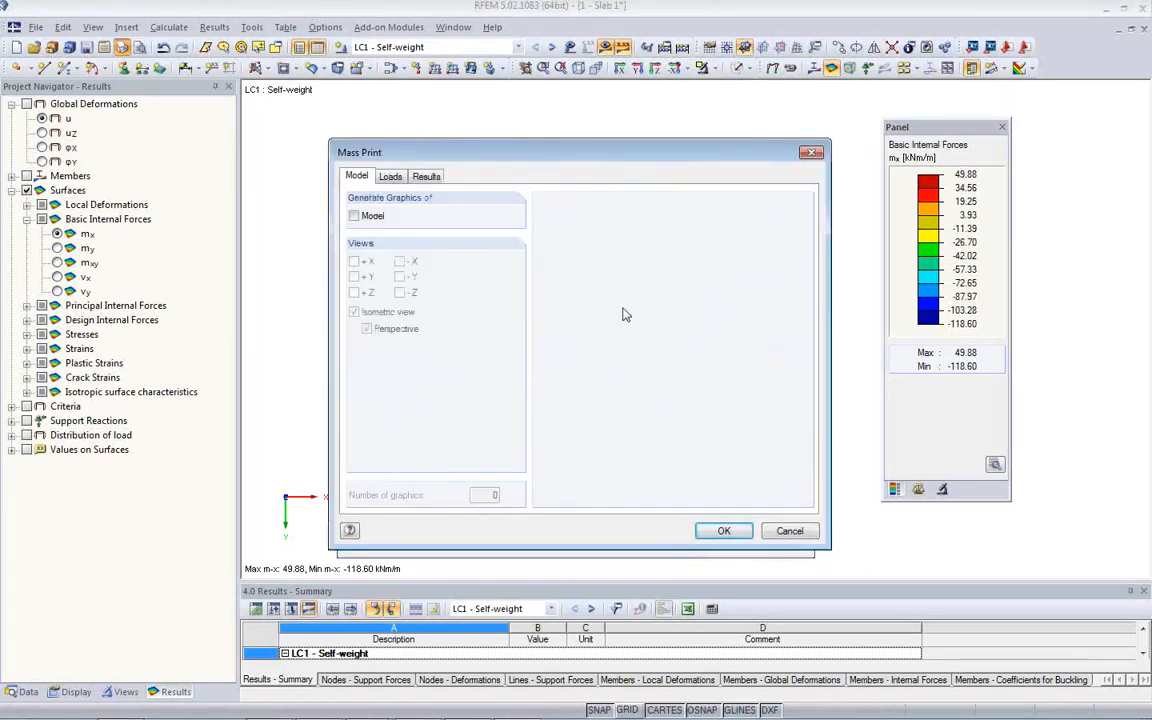
{"action": "left_click", "coordinate": [426, 176]}
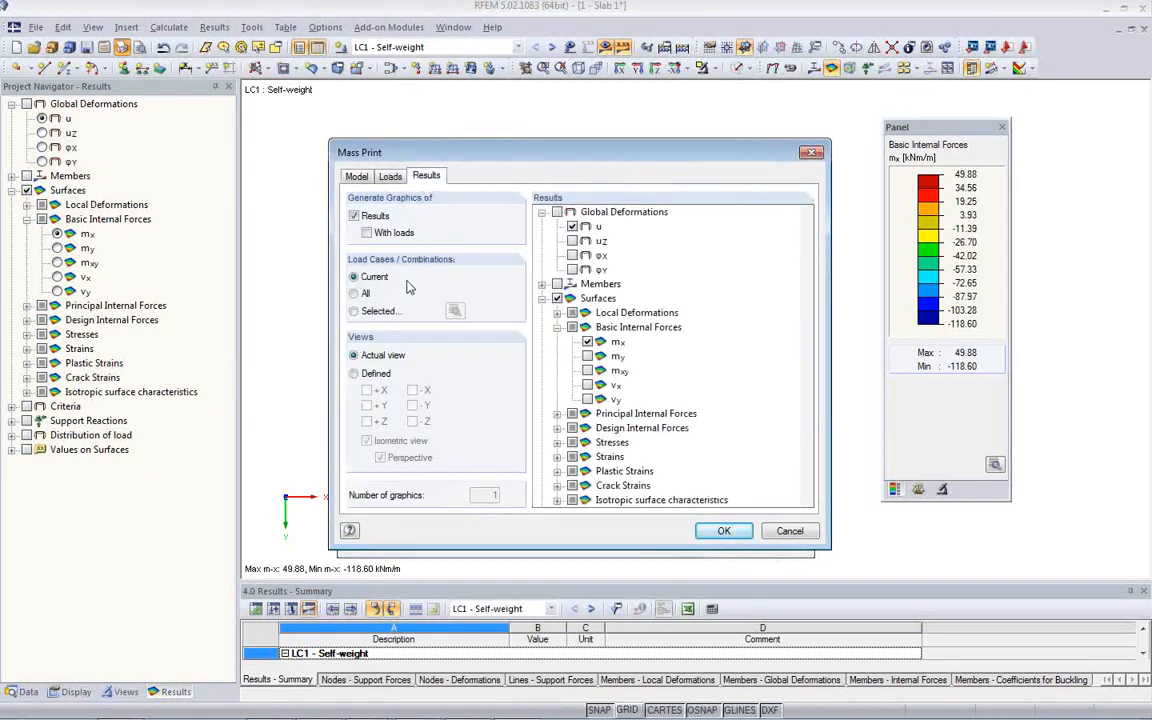
{"action": "left_click", "coordinate": [353, 311]}
{"action": "left_click", "coordinate": [454, 311]}
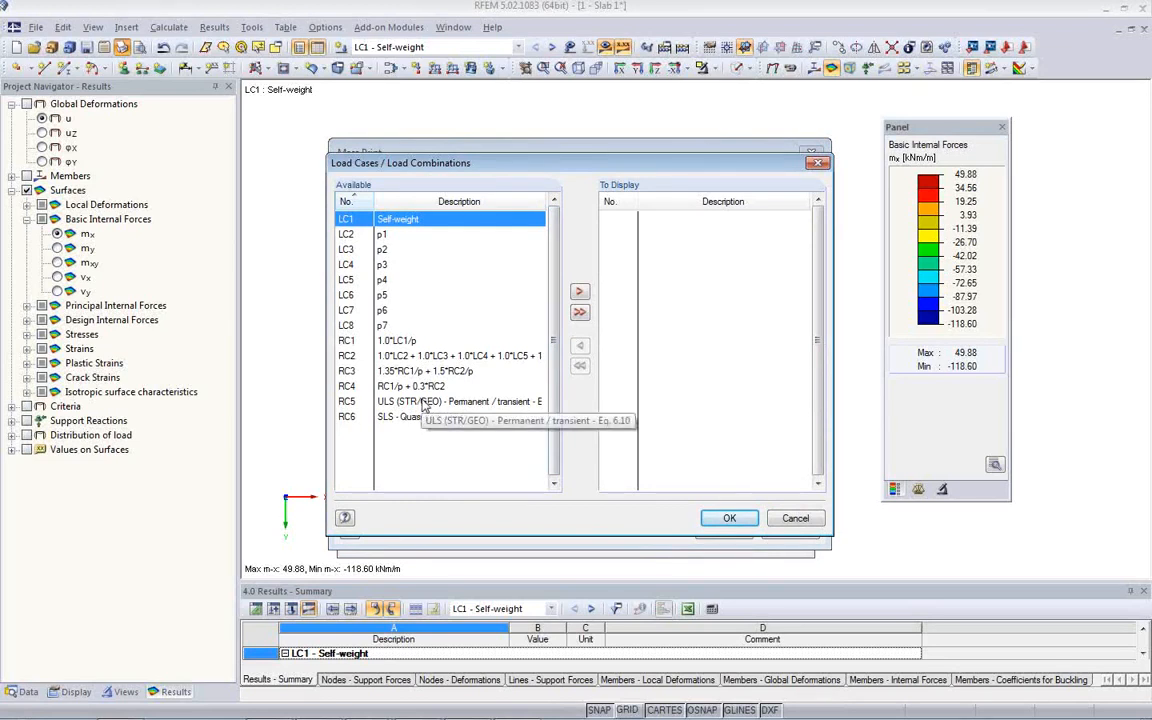
{"action": "double_click", "coordinate": [423, 402]}
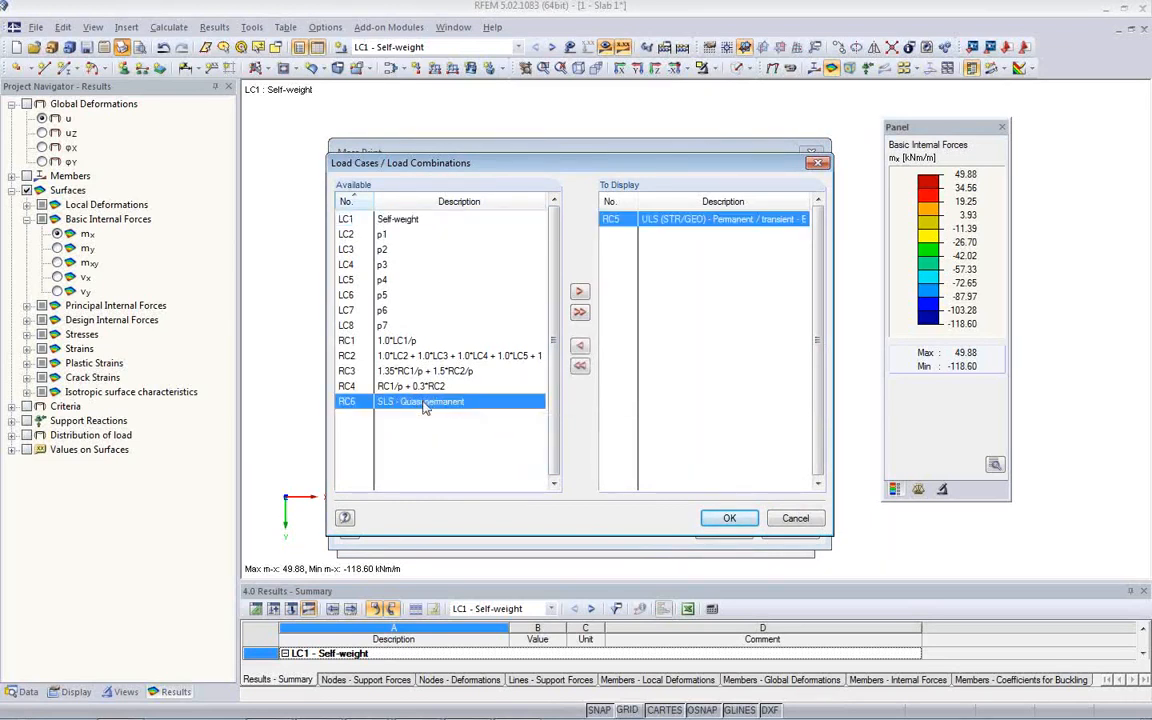
{"action": "double_click", "coordinate": [425, 402]}
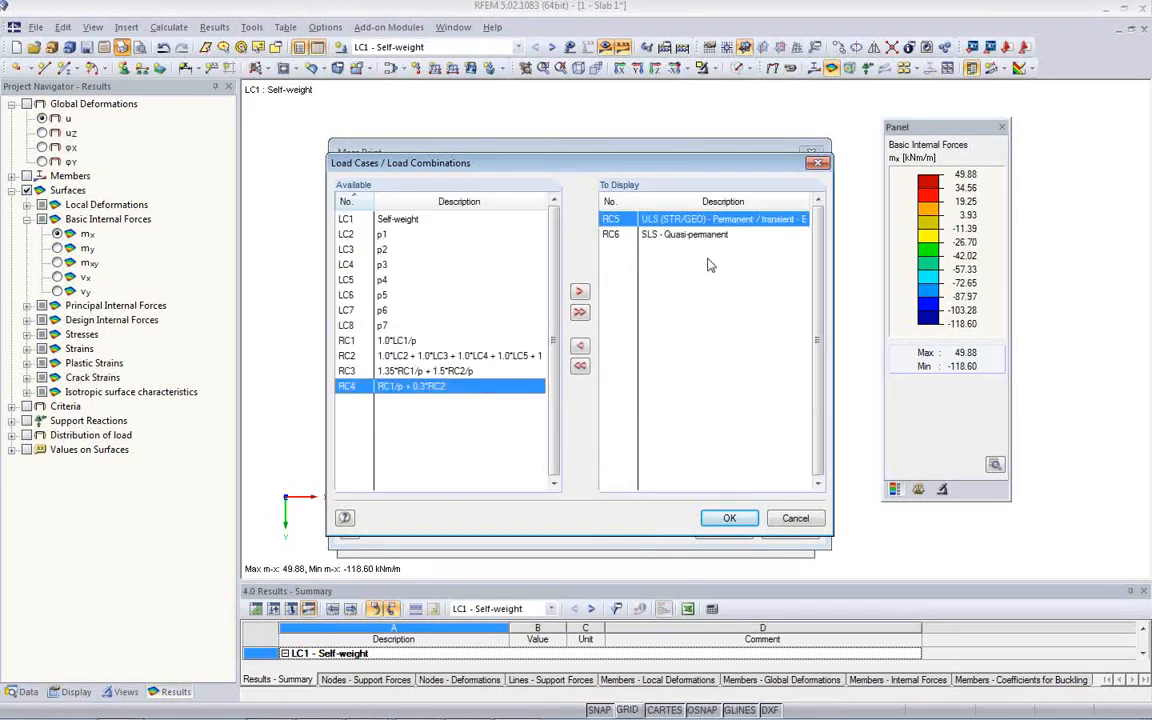
{"action": "left_click", "coordinate": [727, 519]}
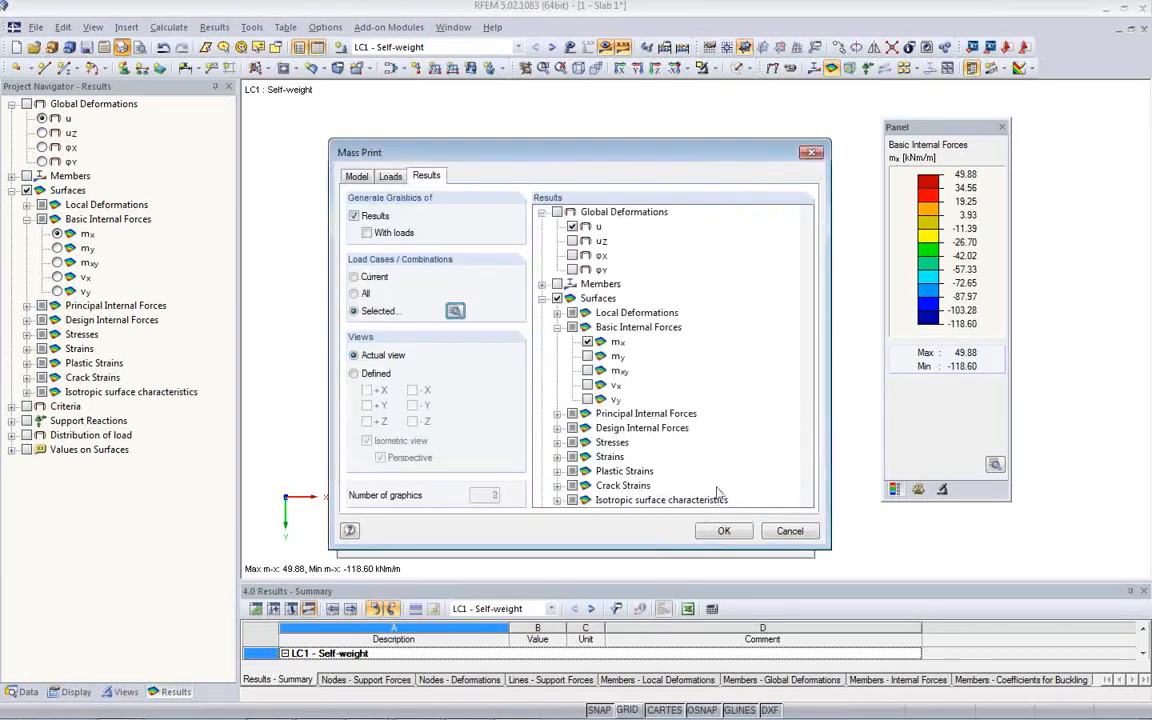
Add my, mxy, vx and vy to the mass print and generate the graphics without showing the printout report.
{"action": "left_click", "coordinate": [587, 356]}
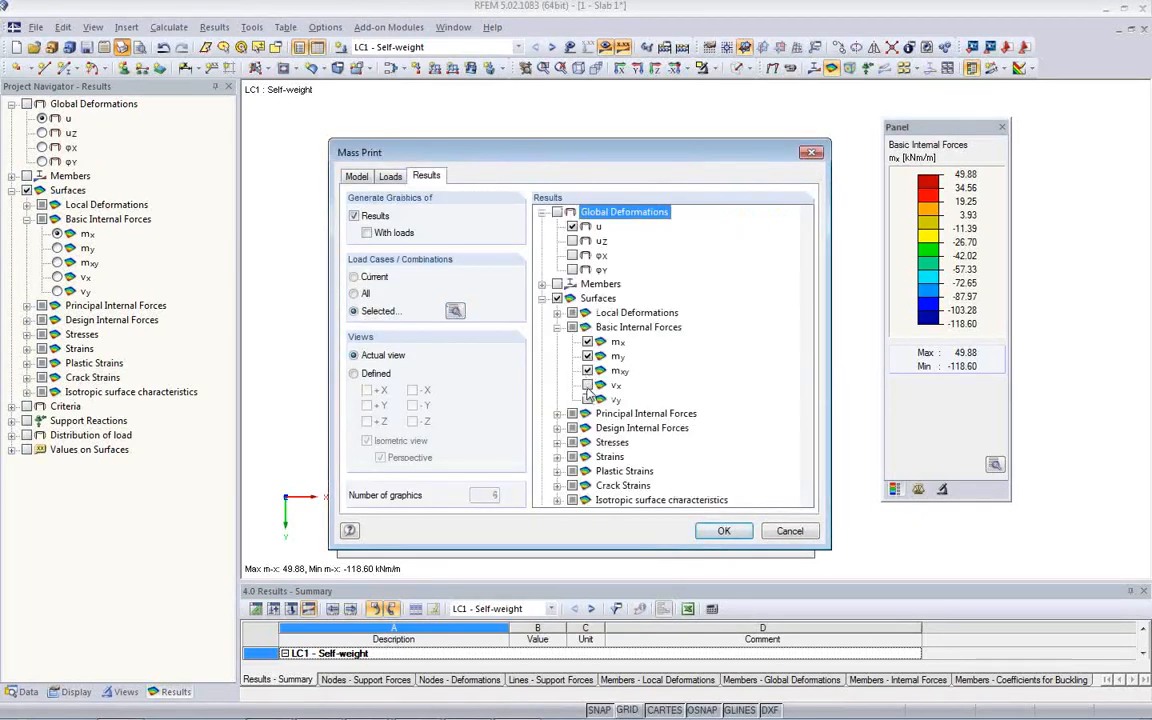
{"action": "left_click", "coordinate": [588, 385]}
{"action": "left_click", "coordinate": [588, 399]}
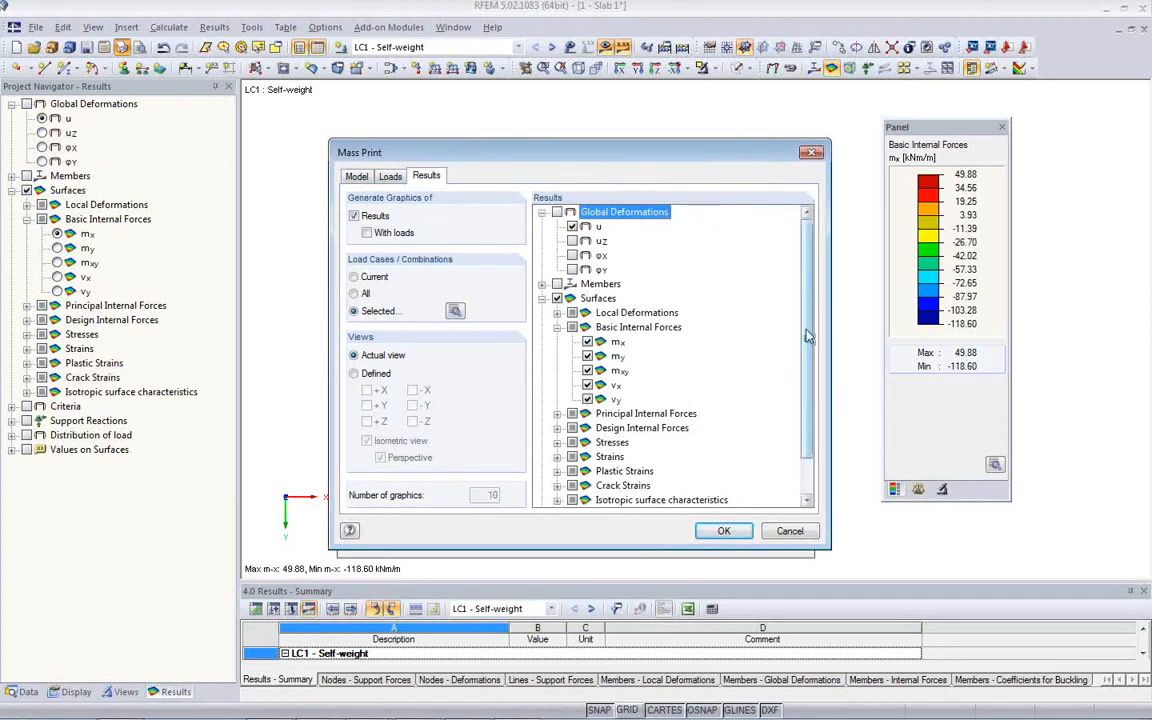
{"action": "scroll", "coordinate": [760, 430], "scroll_direction": "down", "scroll_amount": 1}
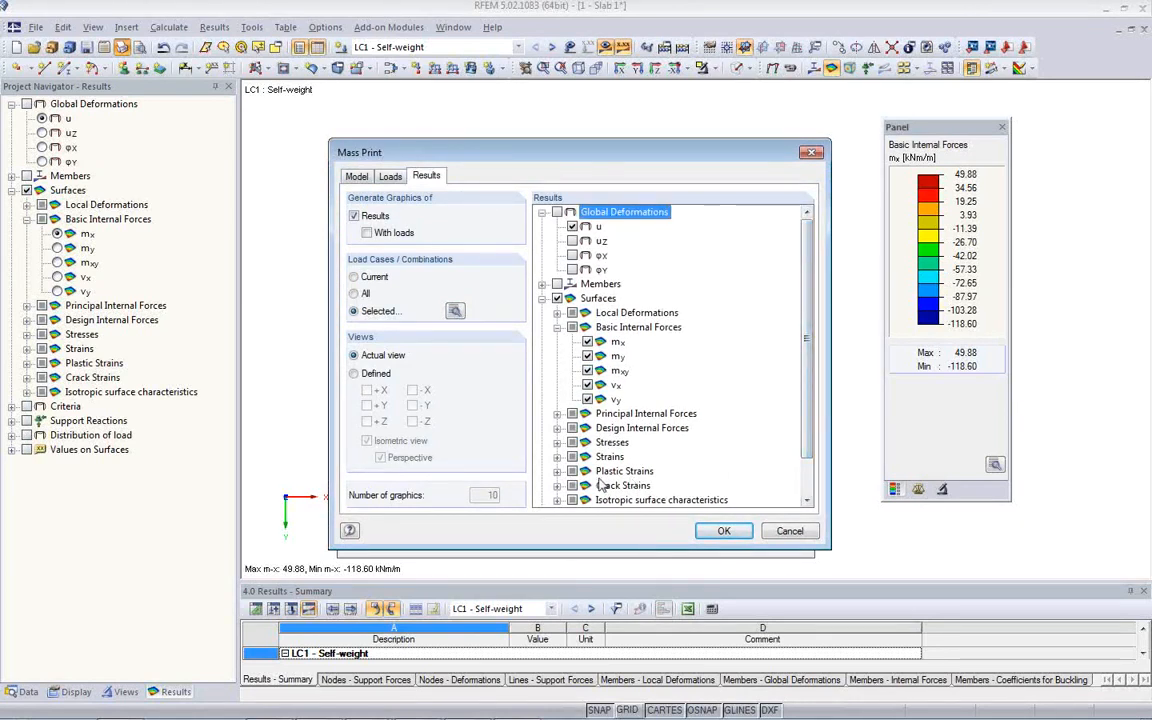
{"action": "left_click", "coordinate": [722, 531]}
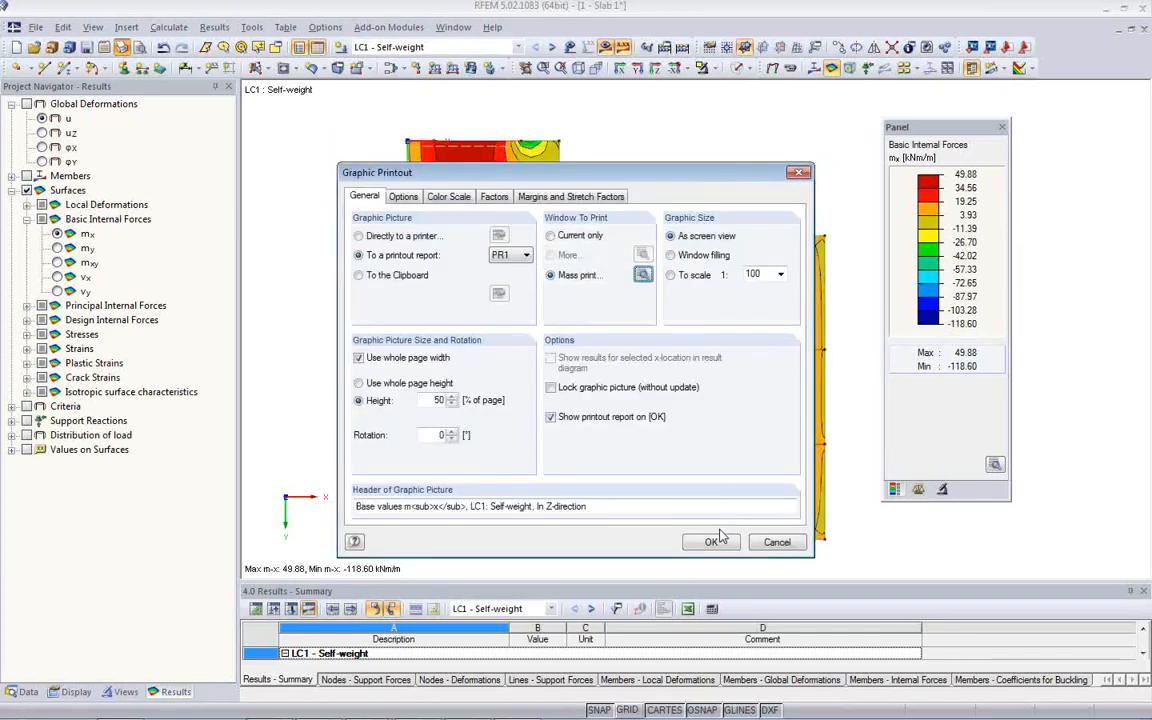
{"action": "left_click", "coordinate": [552, 421]}
{"action": "left_click", "coordinate": [709, 543]}
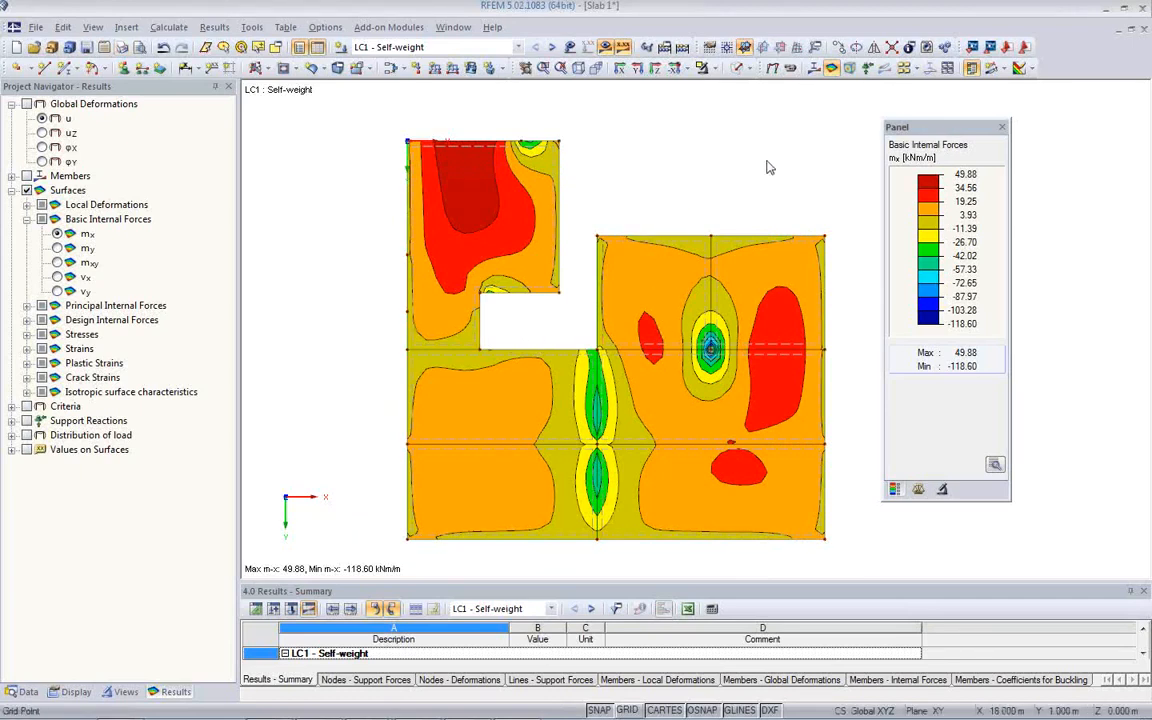
Replace the surface results with the support reactions of LC1 - Self-weight in the Z-direction plan view, keeping the panel clear of the slab.
{"action": "left_click", "coordinate": [831, 70]}
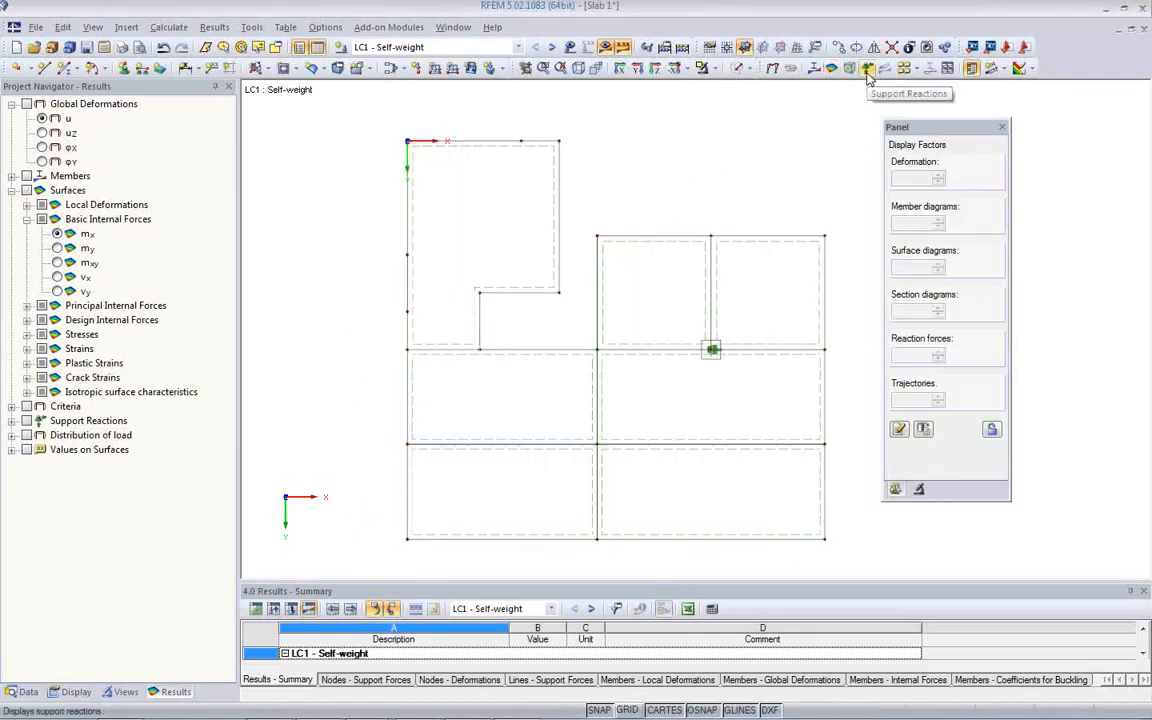
{"action": "left_click", "coordinate": [868, 74]}
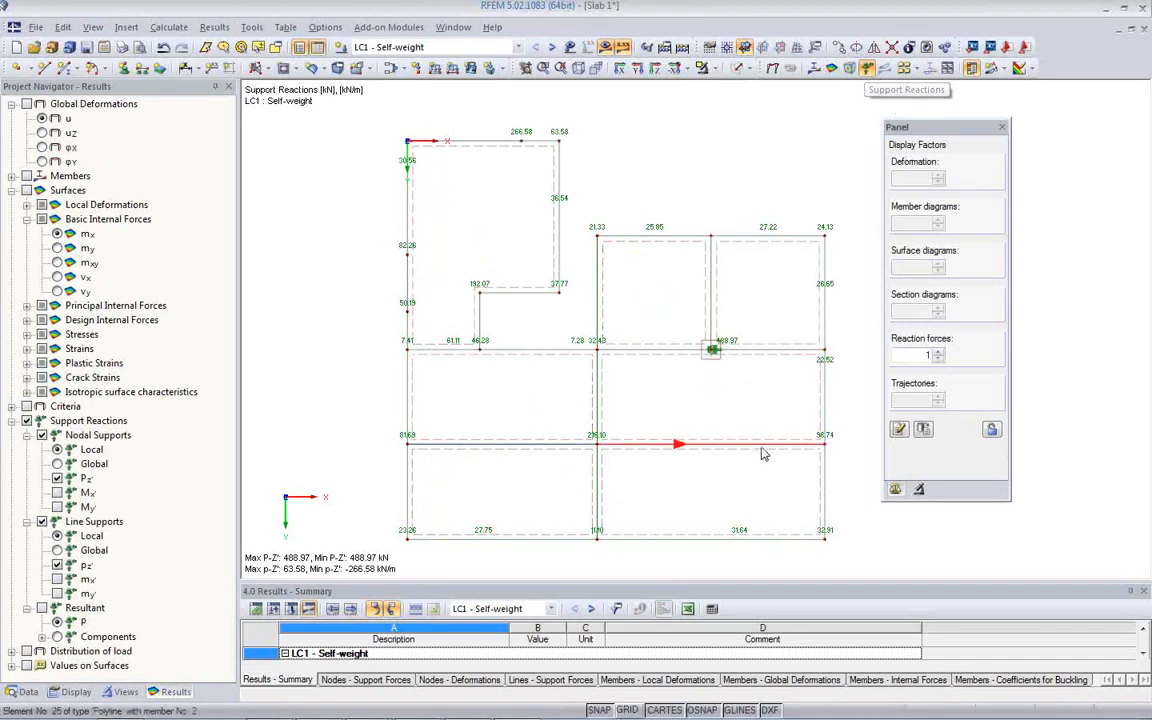
{"action": "middle_click_drag", "start_coordinate": [731, 450], "coordinate": [726, 404], "text": "ctrl"}
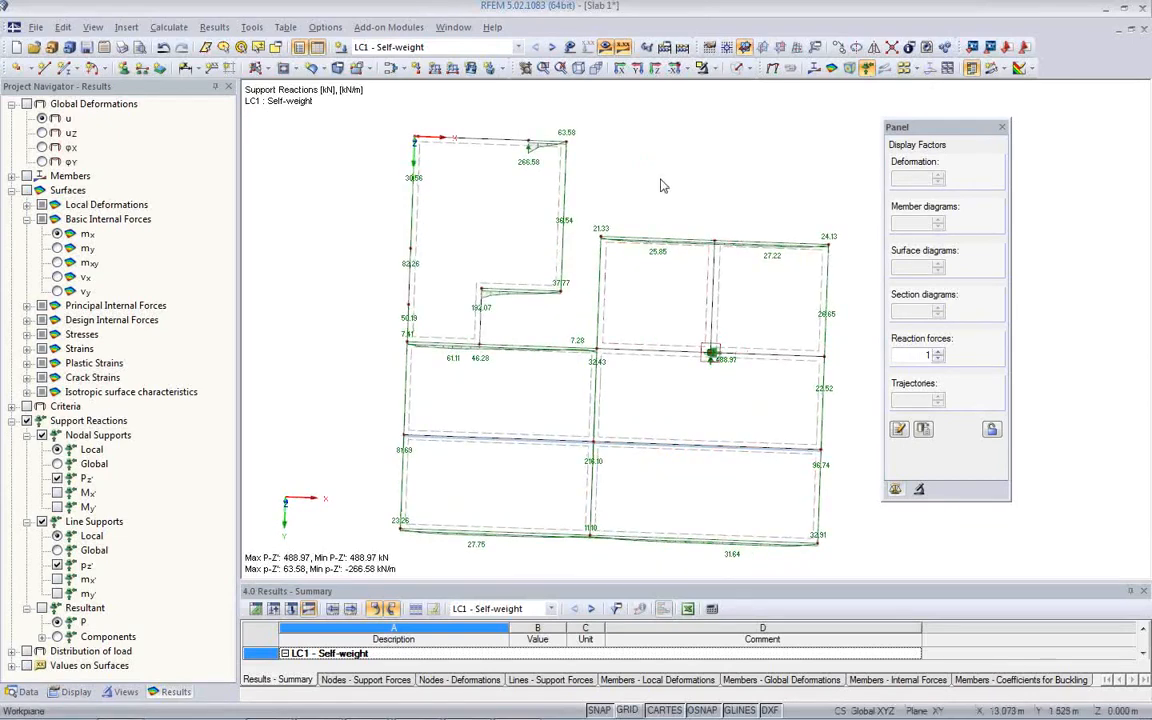
{"action": "left_click", "coordinate": [661, 46]}
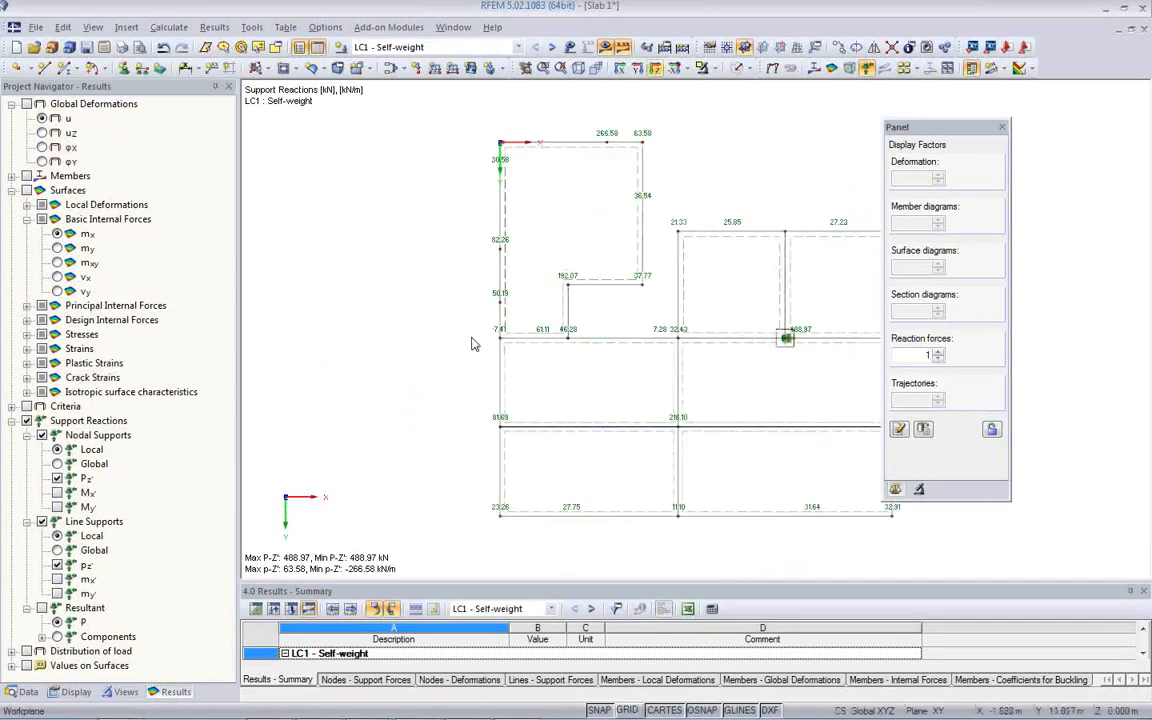
{"action": "middle_click_drag", "start_coordinate": [643, 368], "coordinate": [573, 366]}
{"action": "left_click_drag", "start_coordinate": [947, 132], "coordinate": [1010, 120]}
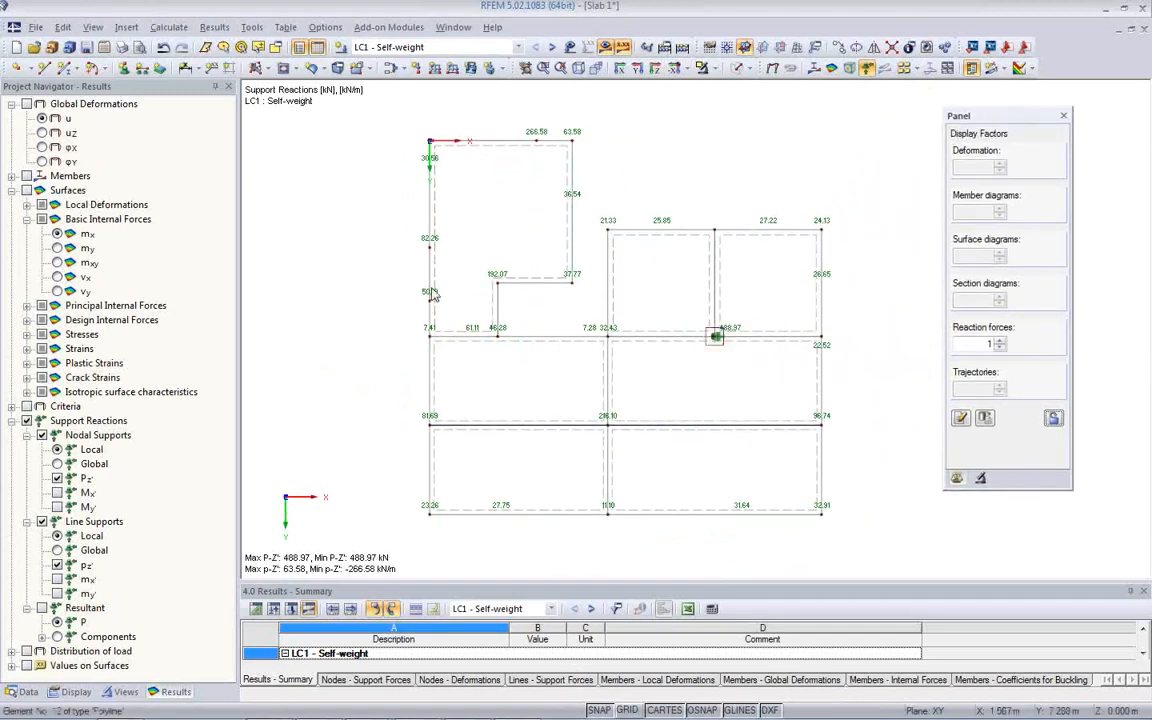
Draw the support reaction diagrams in the XY-plane.
{"action": "left_click", "coordinate": [80, 691]}
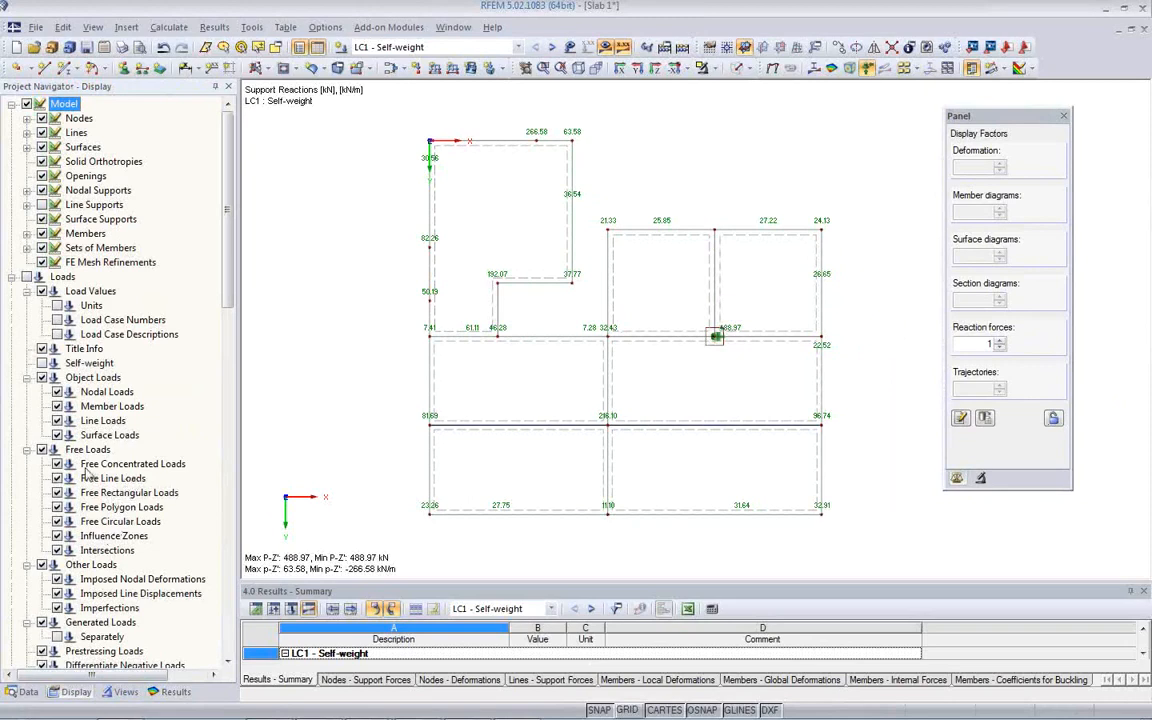
{"action": "scroll", "coordinate": [92, 425], "scroll_direction": "down", "scroll_amount": 7}
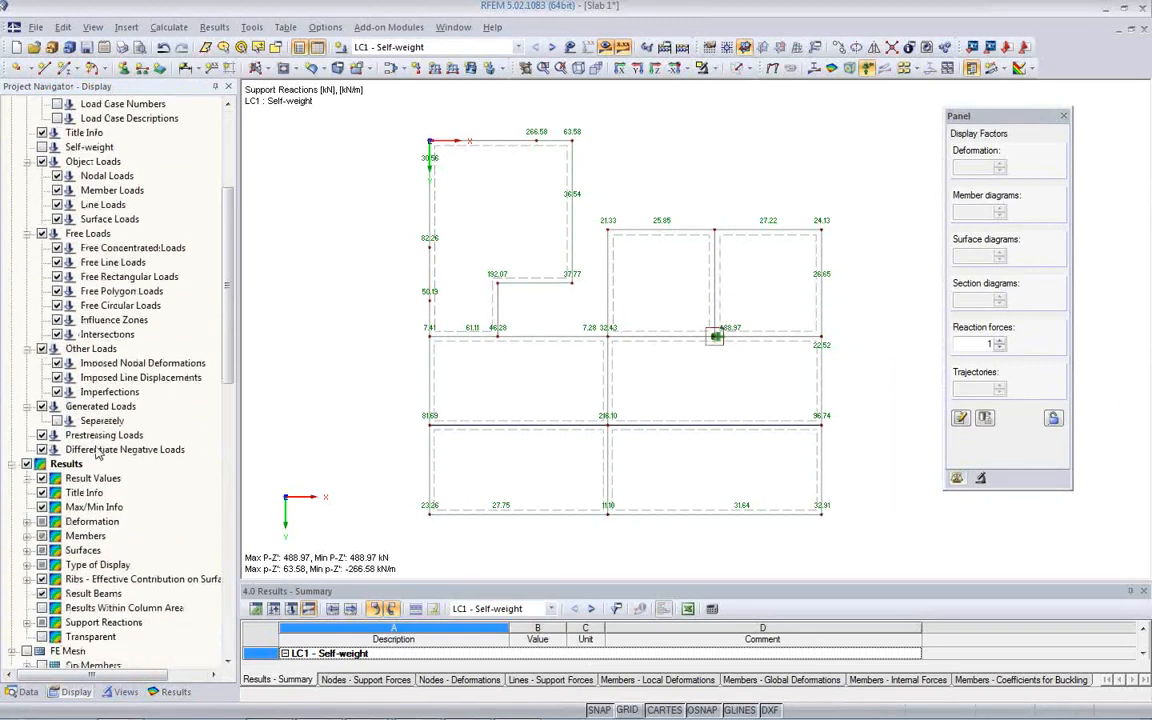
{"action": "left_click", "coordinate": [27, 536]}
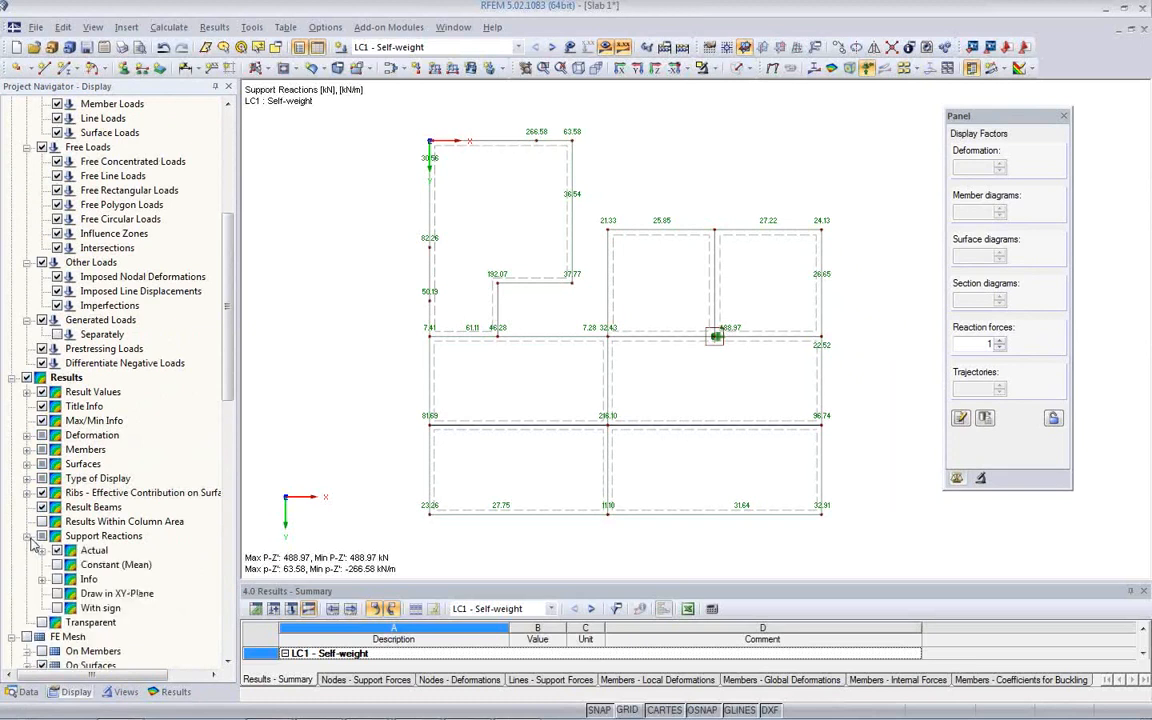
{"action": "left_click", "coordinate": [57, 594]}
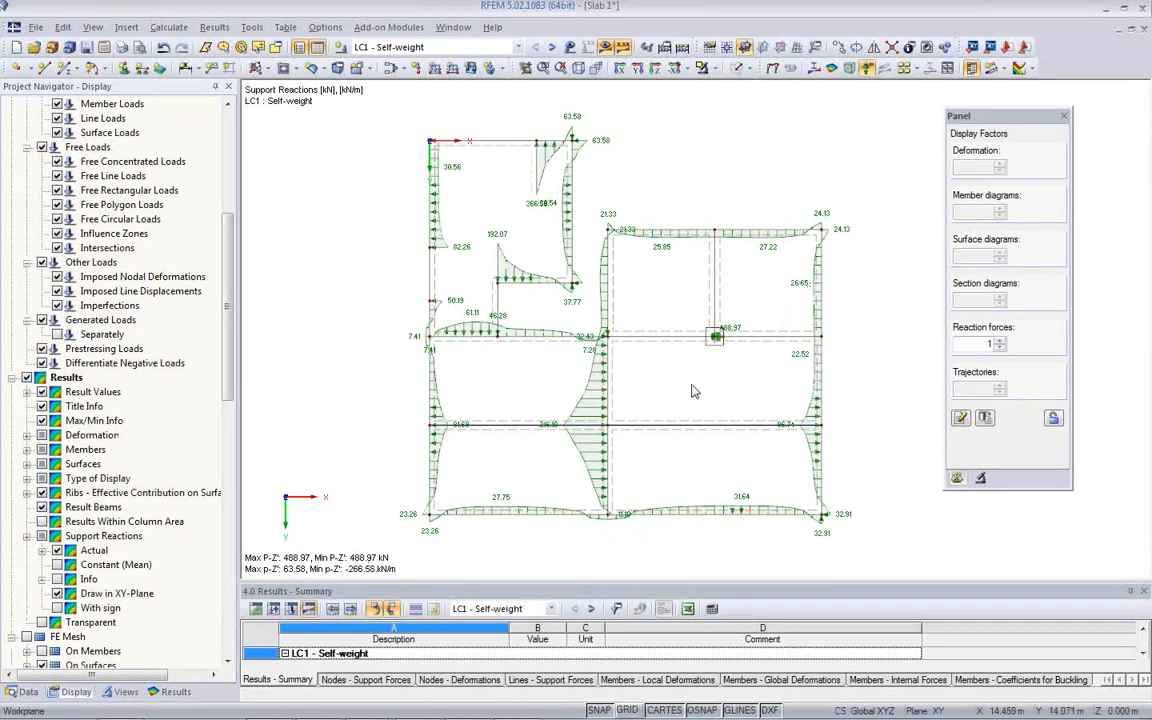
Switch to load case LC3 - p2 and add the constant (mean) values to the support reactions display.
{"action": "left_click", "coordinate": [552, 47]}
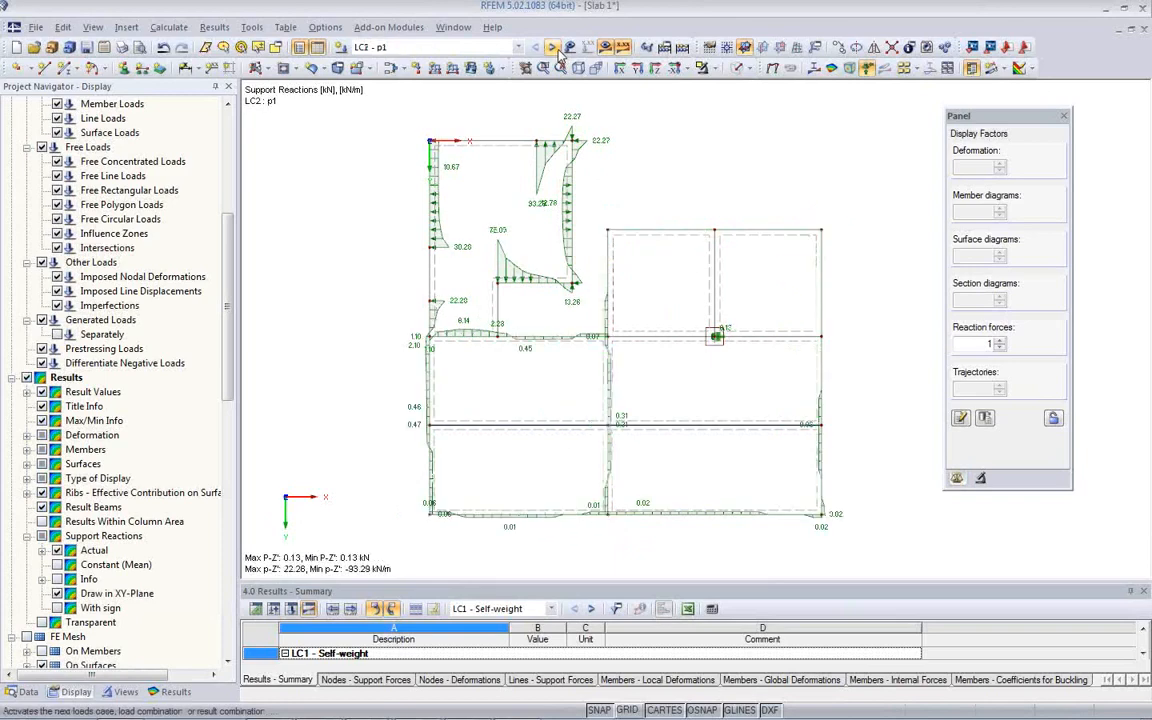
{"action": "left_click", "coordinate": [552, 47]}
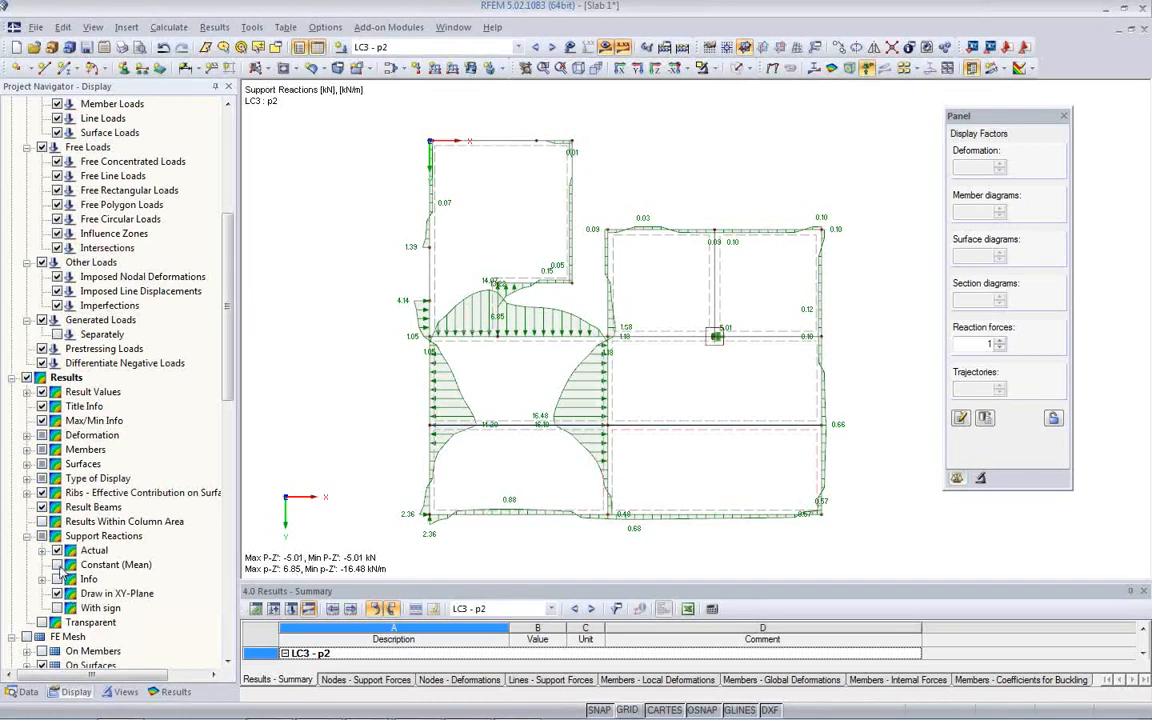
{"action": "left_click", "coordinate": [57, 565]}
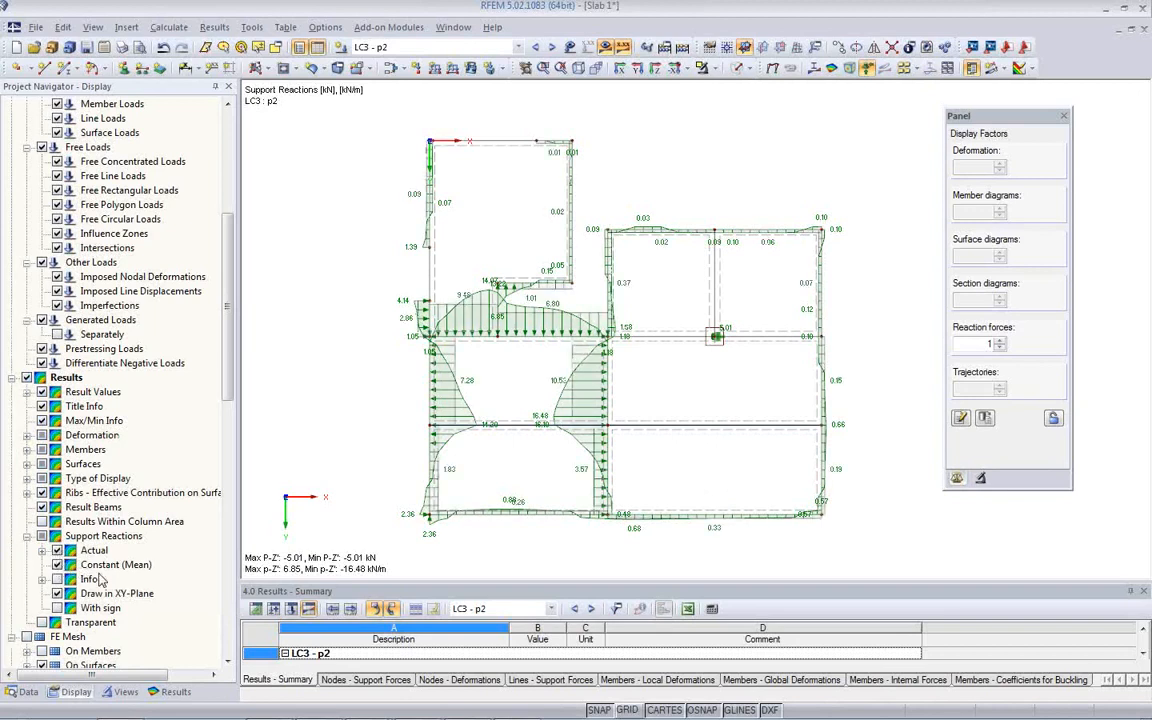
Hide the actual support reaction distribution and browse the mean values of load cases LC4 to LC7, returning to LC5 - p4.
{"action": "left_click", "coordinate": [57, 551]}
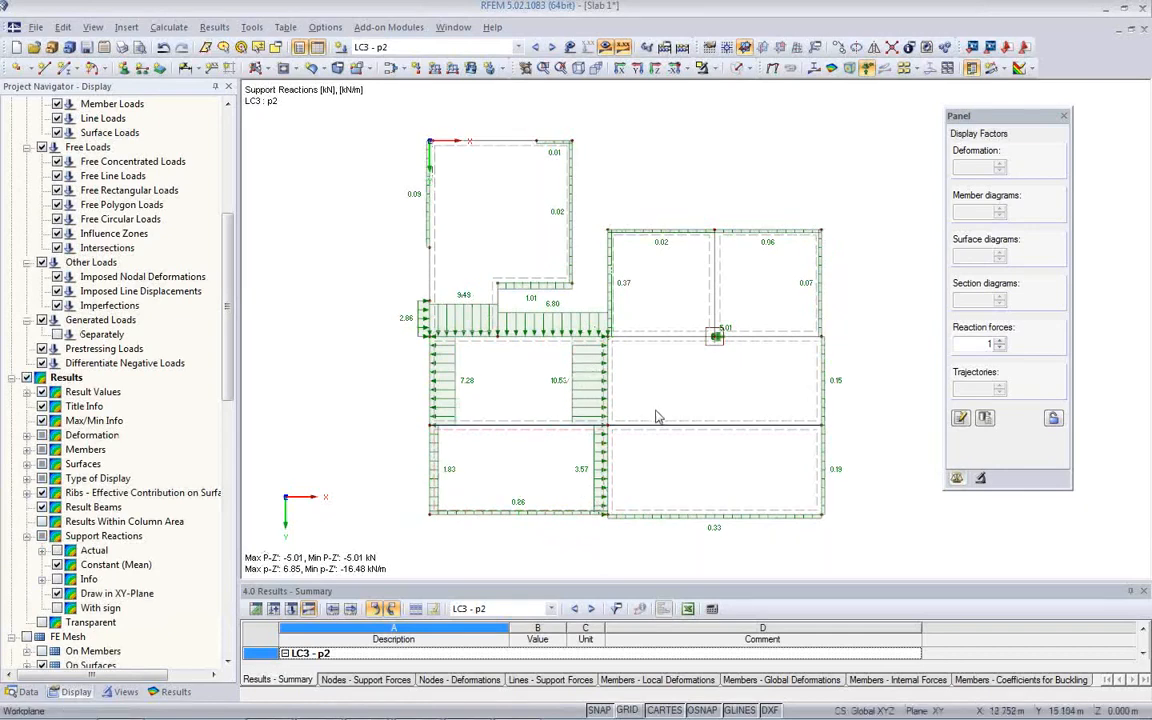
{"action": "left_click", "coordinate": [551, 48]}
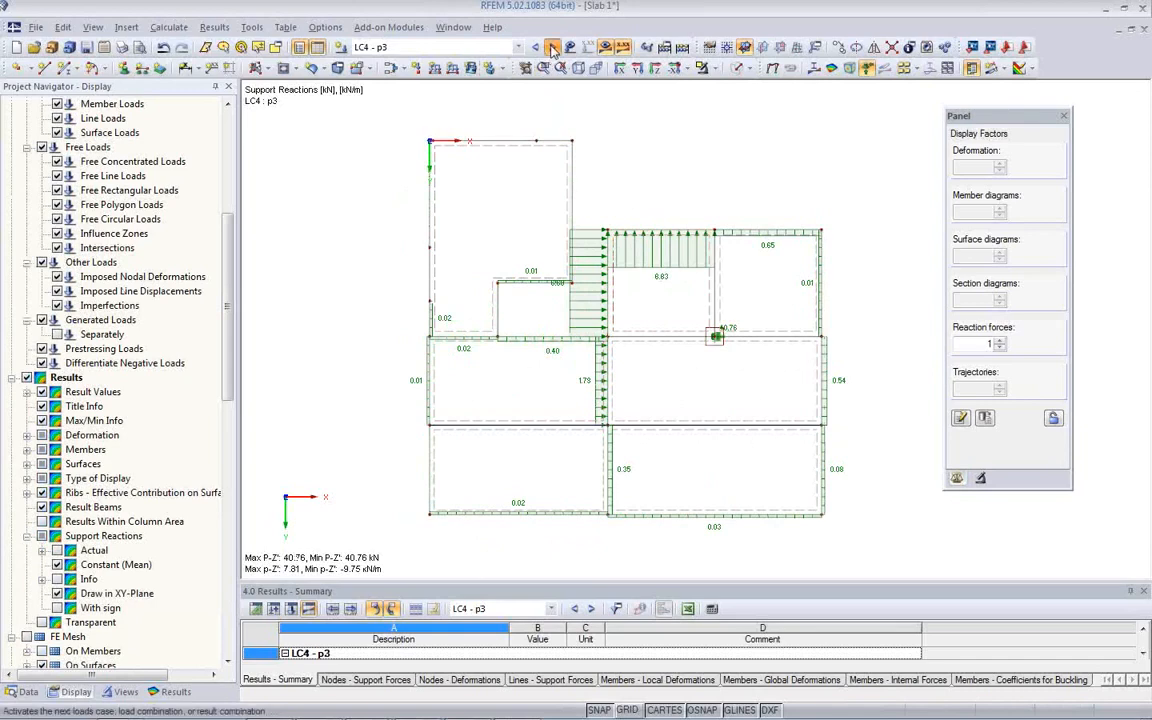
{"action": "left_click", "coordinate": [552, 48]}
{"action": "left_click", "coordinate": [553, 48]}
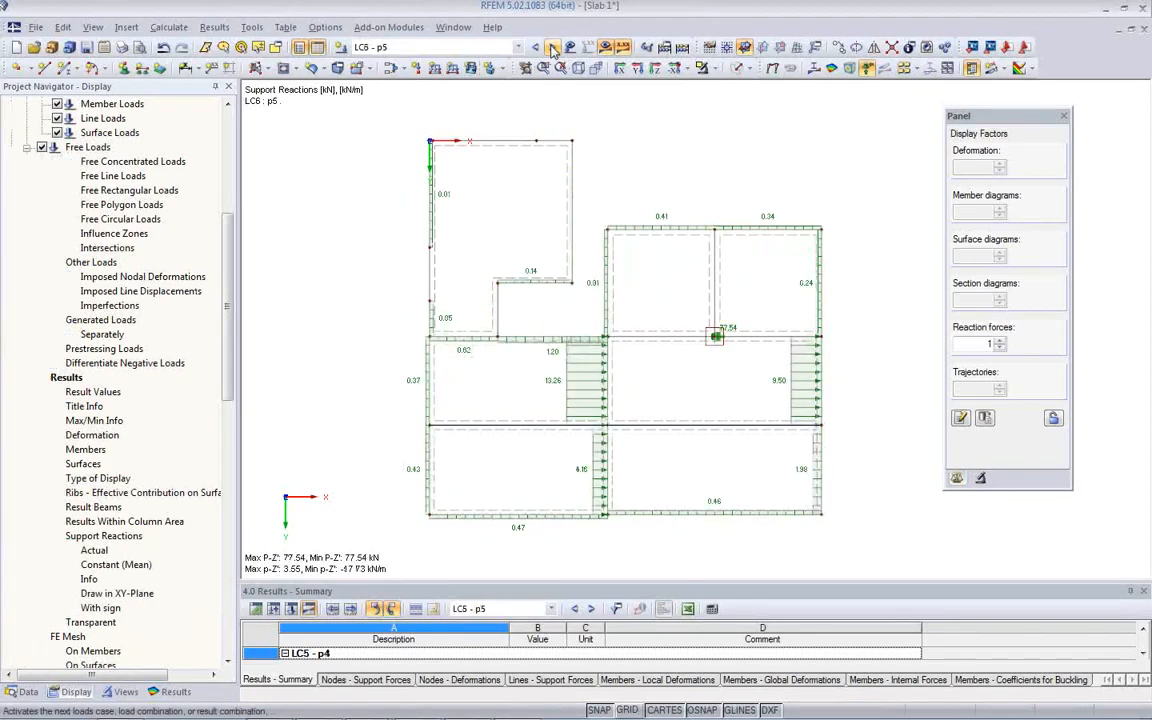
{"action": "left_click", "coordinate": [551, 48]}
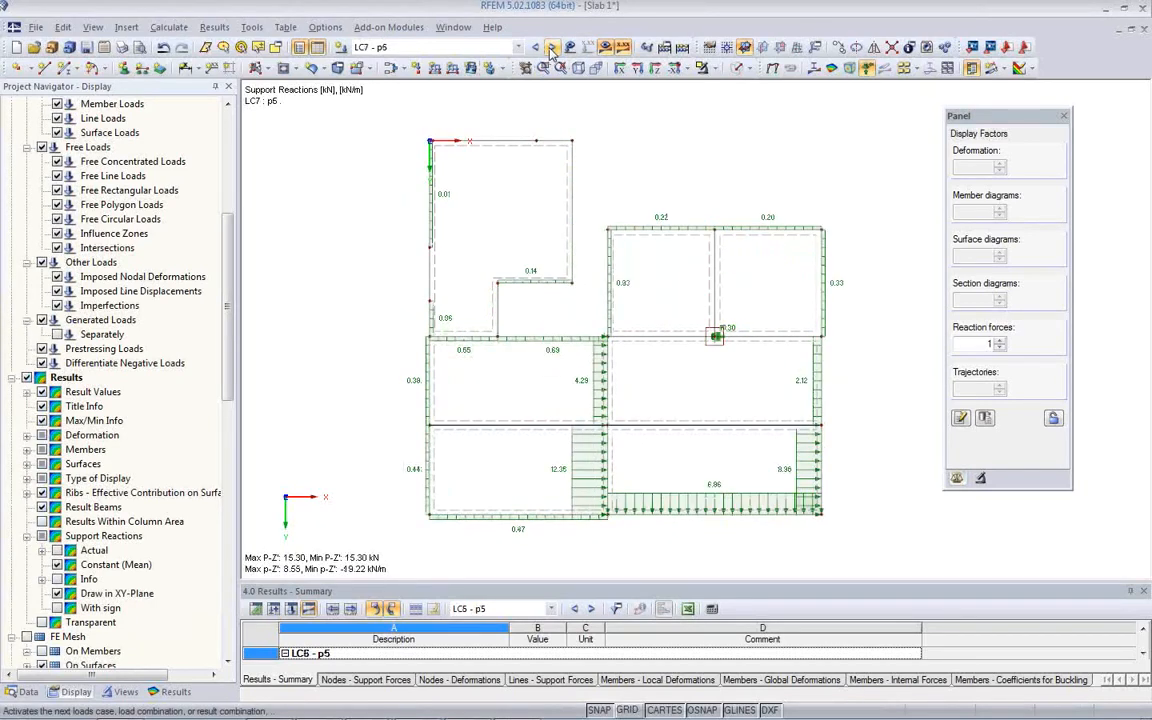
{"action": "left_click", "coordinate": [535, 48]}
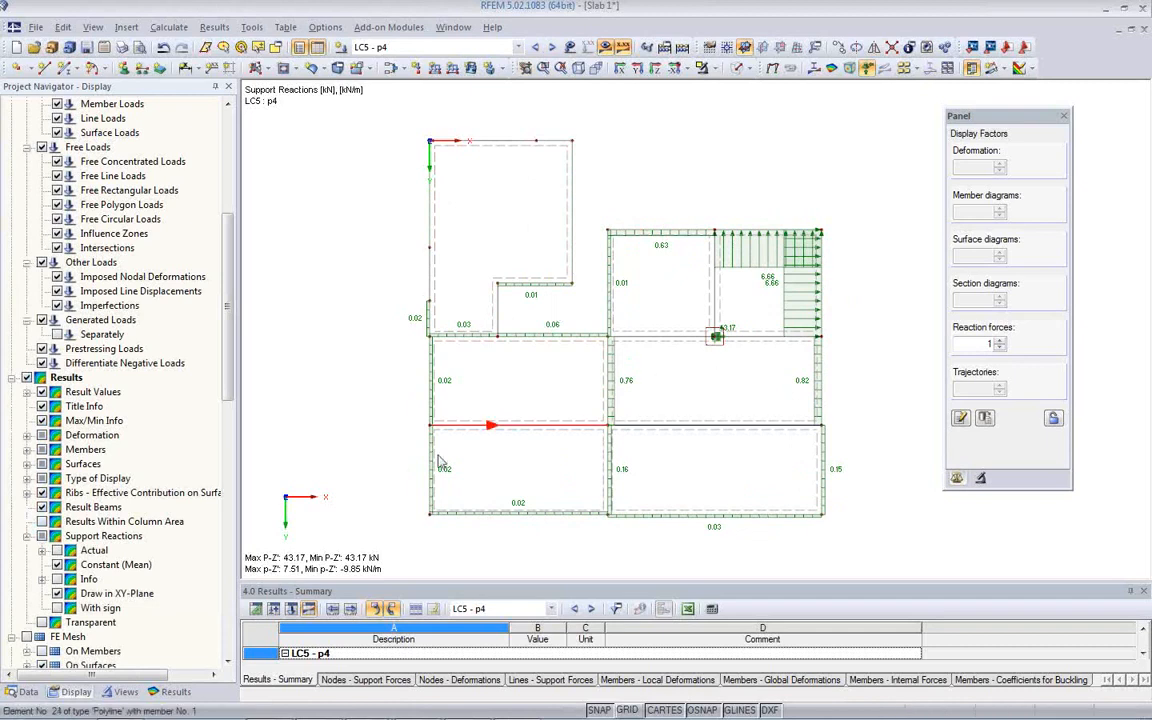
Display the support reaction values with sign and switch to load case LC1 - Self-weight.
{"action": "left_click", "coordinate": [57, 608]}
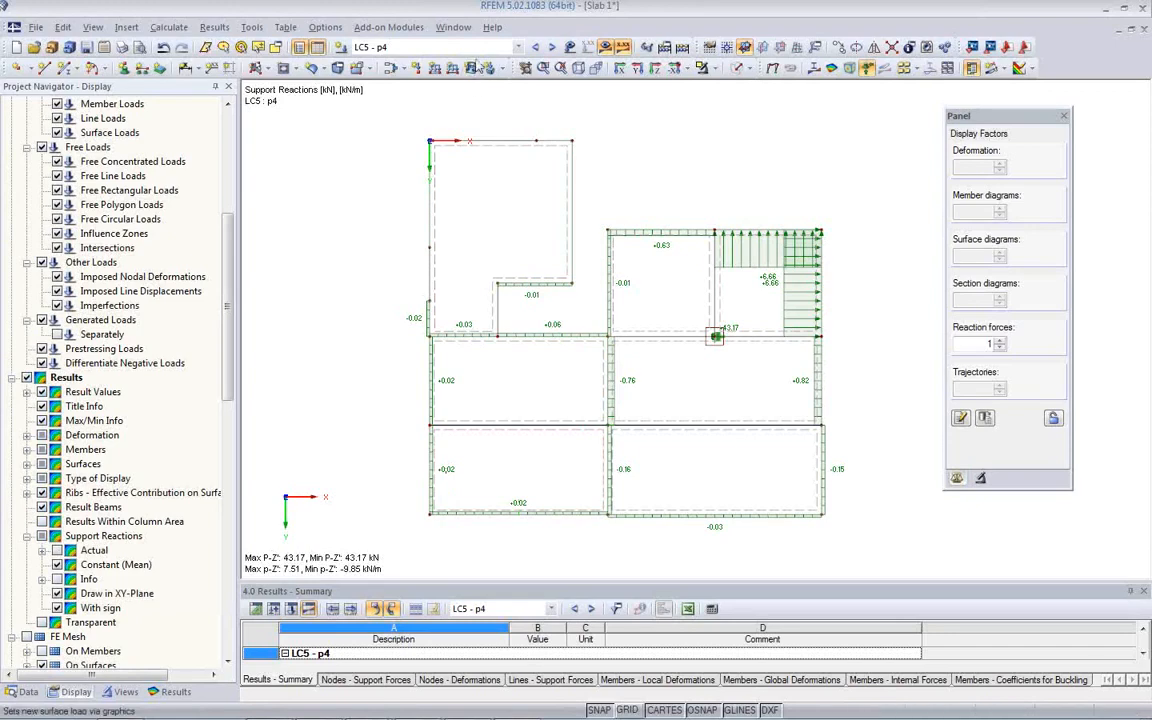
{"action": "left_click", "coordinate": [495, 47]}
{"action": "left_click", "coordinate": [492, 61]}
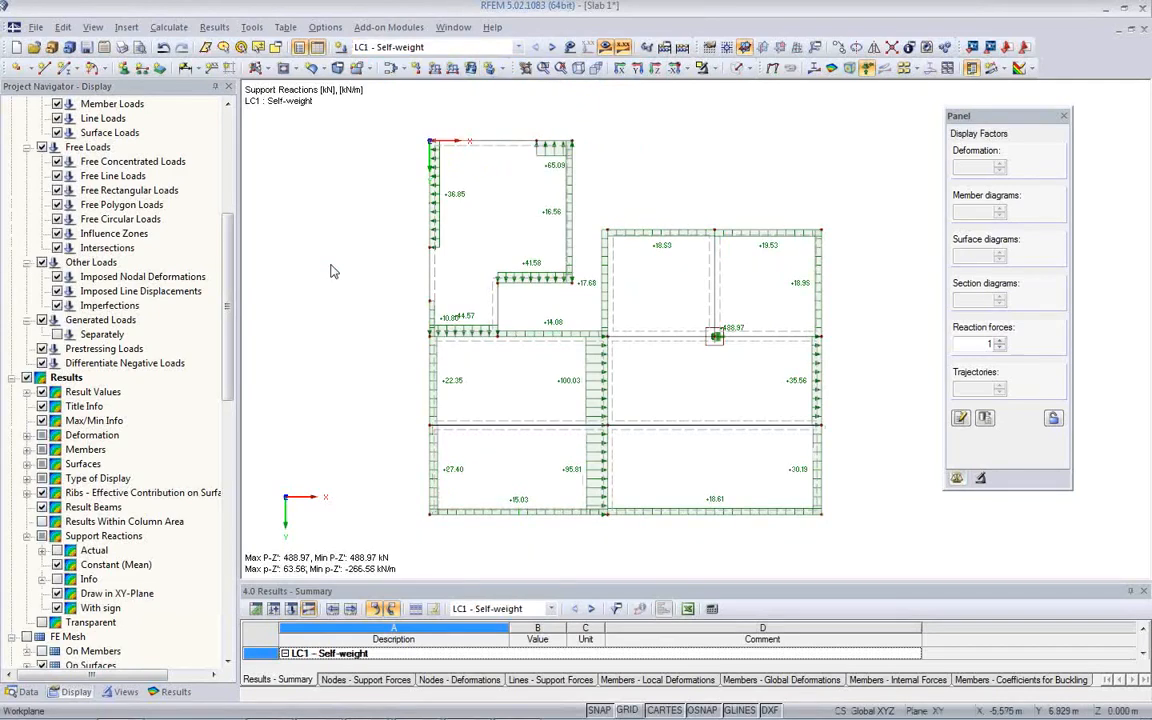
Prepare a mass print to printout report PR1 and check the nodal and line support reactions included in its results.
{"action": "left_click", "coordinate": [120, 47]}
{"action": "left_click", "coordinate": [551, 276]}
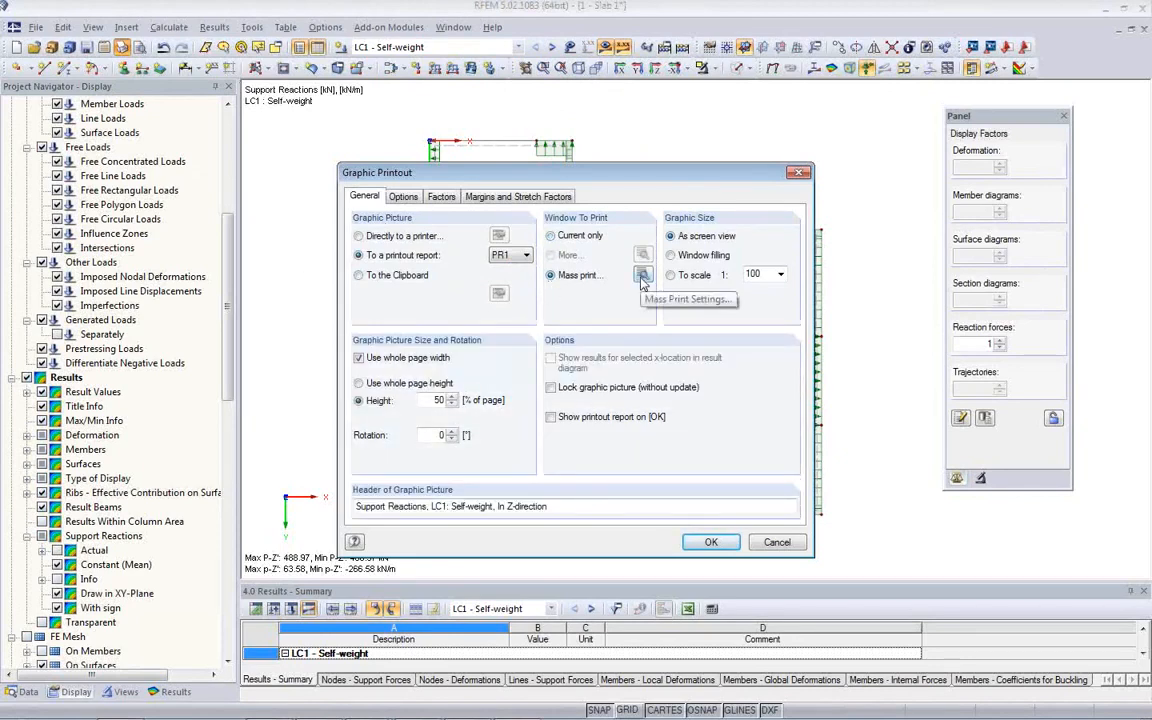
{"action": "left_click", "coordinate": [642, 275]}
{"action": "left_click", "coordinate": [426, 176]}
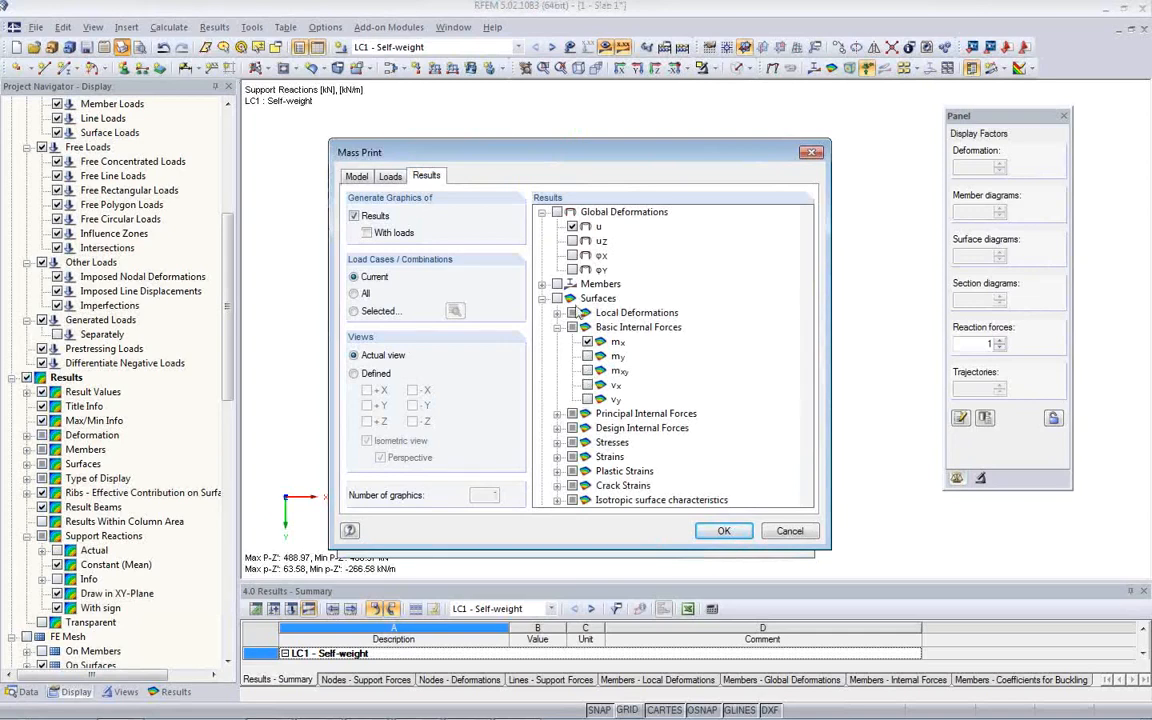
{"action": "scroll", "coordinate": [655, 387], "scroll_direction": "down", "scroll_amount": 1}
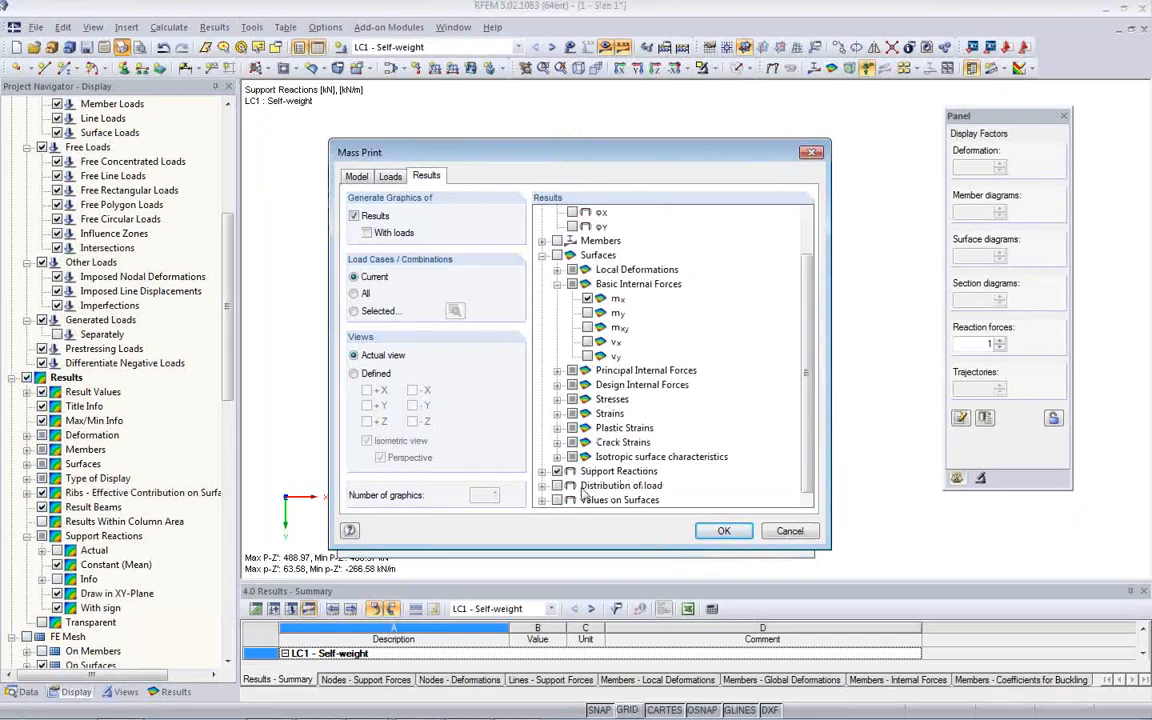
{"action": "left_click", "coordinate": [541, 471]}
{"action": "scroll", "coordinate": [660, 420], "scroll_direction": "down", "scroll_amount": 1}
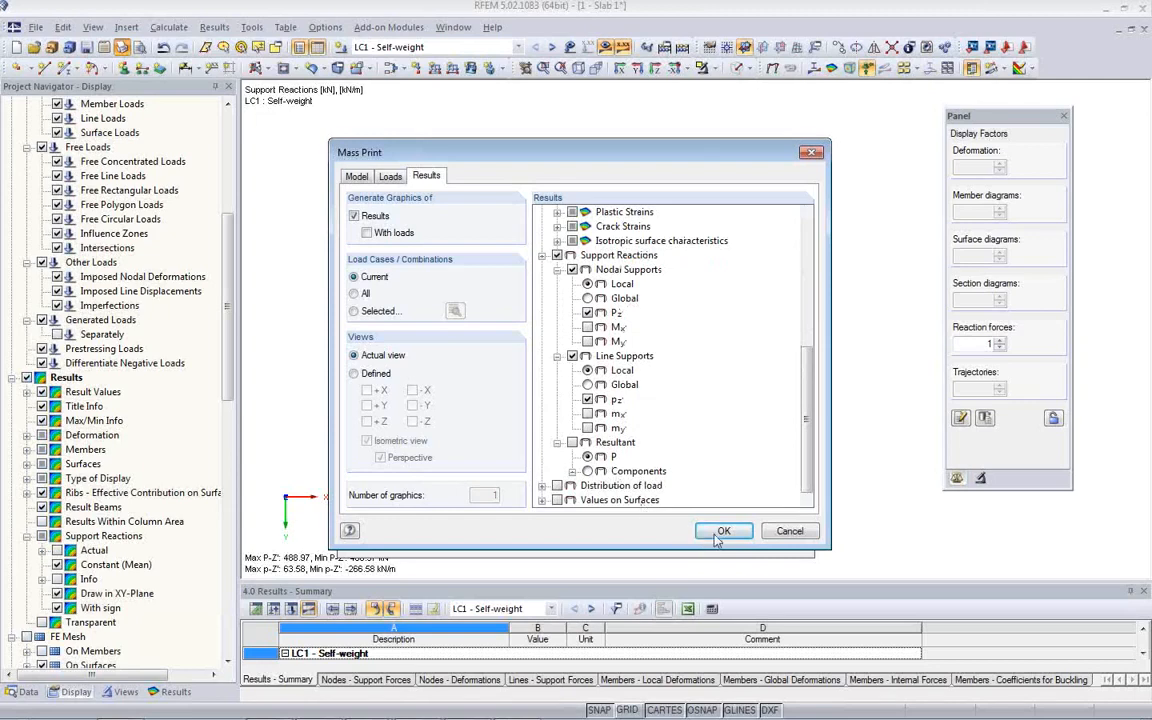
Restrict the mass print to load cases LC1 to LC8 and generate the support reaction graphics.
{"action": "left_click", "coordinate": [371, 313]}
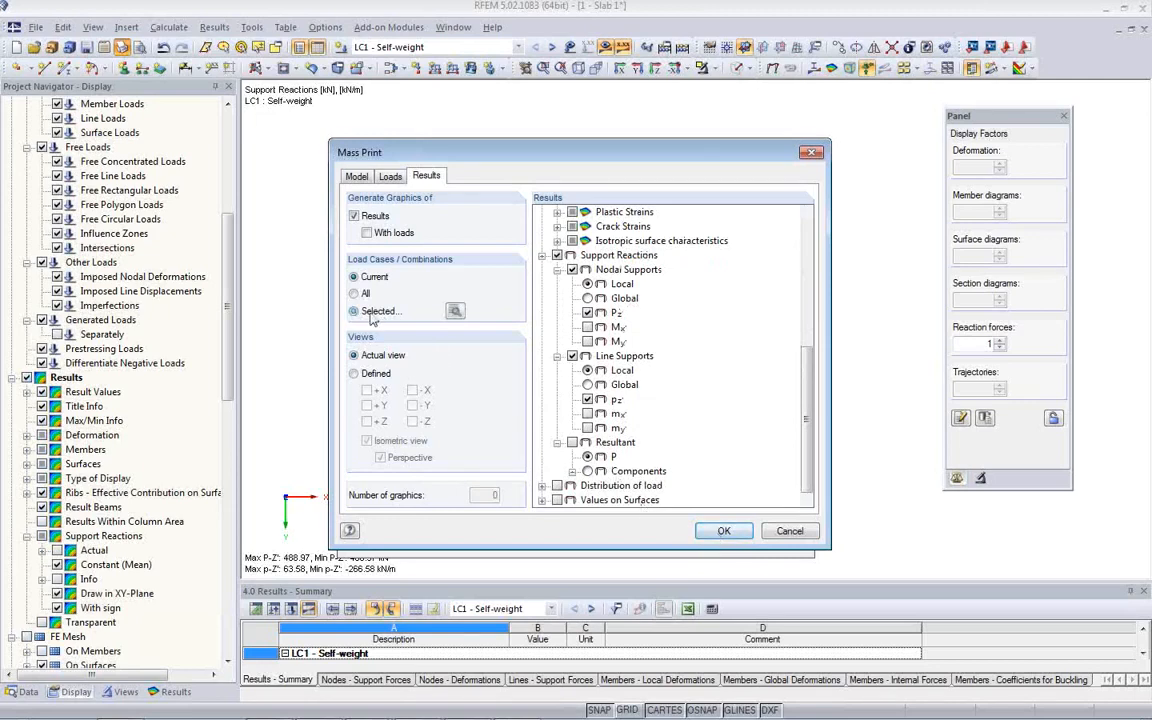
{"action": "left_click", "coordinate": [454, 311]}
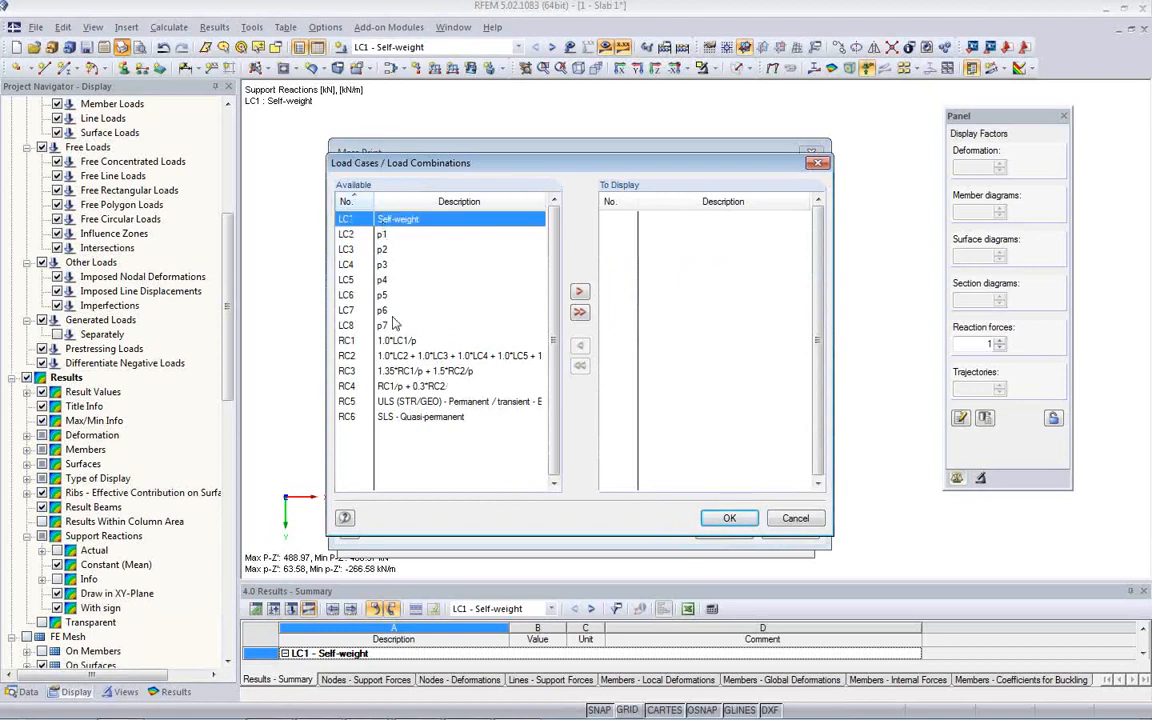
{"action": "left_click", "coordinate": [352, 324], "text": "shift"}
{"action": "left_click", "coordinate": [579, 291]}
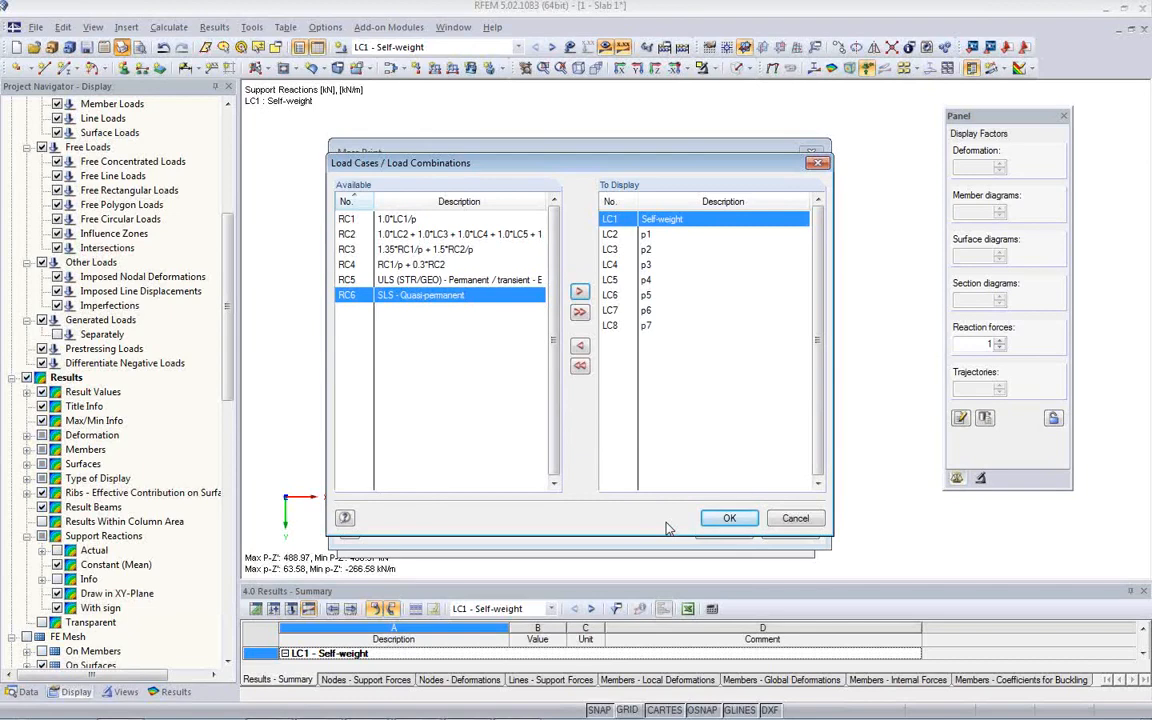
{"action": "left_click", "coordinate": [728, 518]}
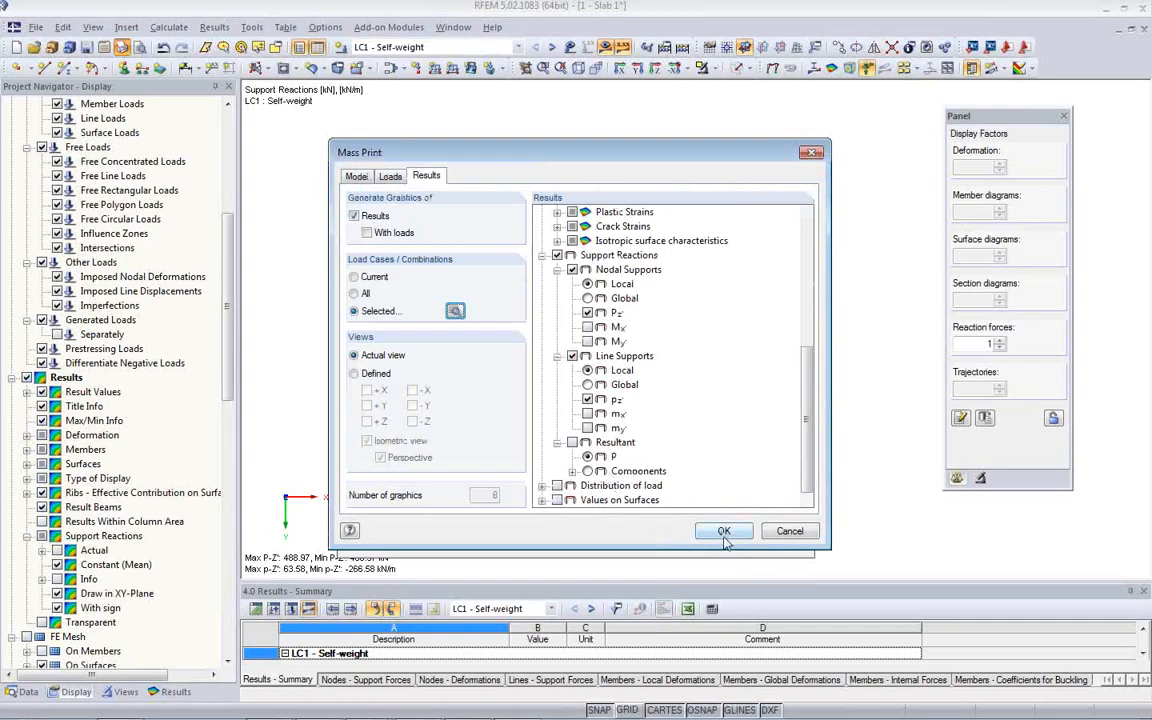
{"action": "left_click", "coordinate": [722, 532]}
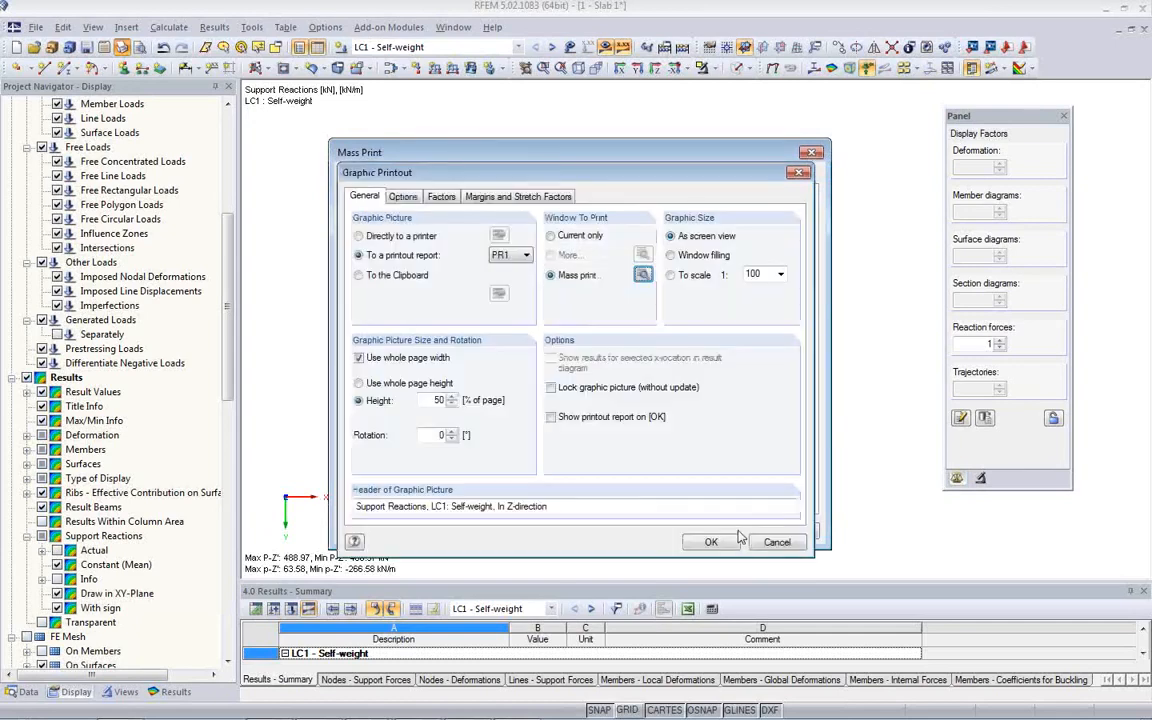
{"action": "left_click", "coordinate": [710, 543]}
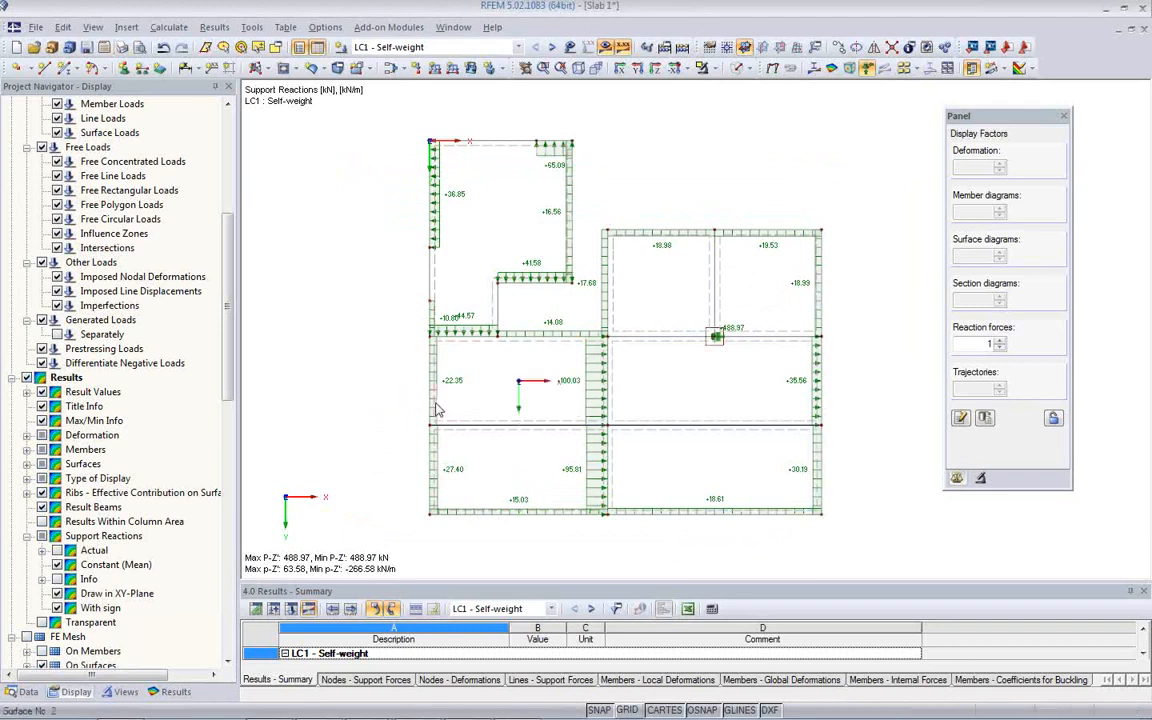
Replace the support reactions with the member internal forces My of LC1 - Self-weight in an isometric view.
{"action": "left_click", "coordinate": [866, 68]}
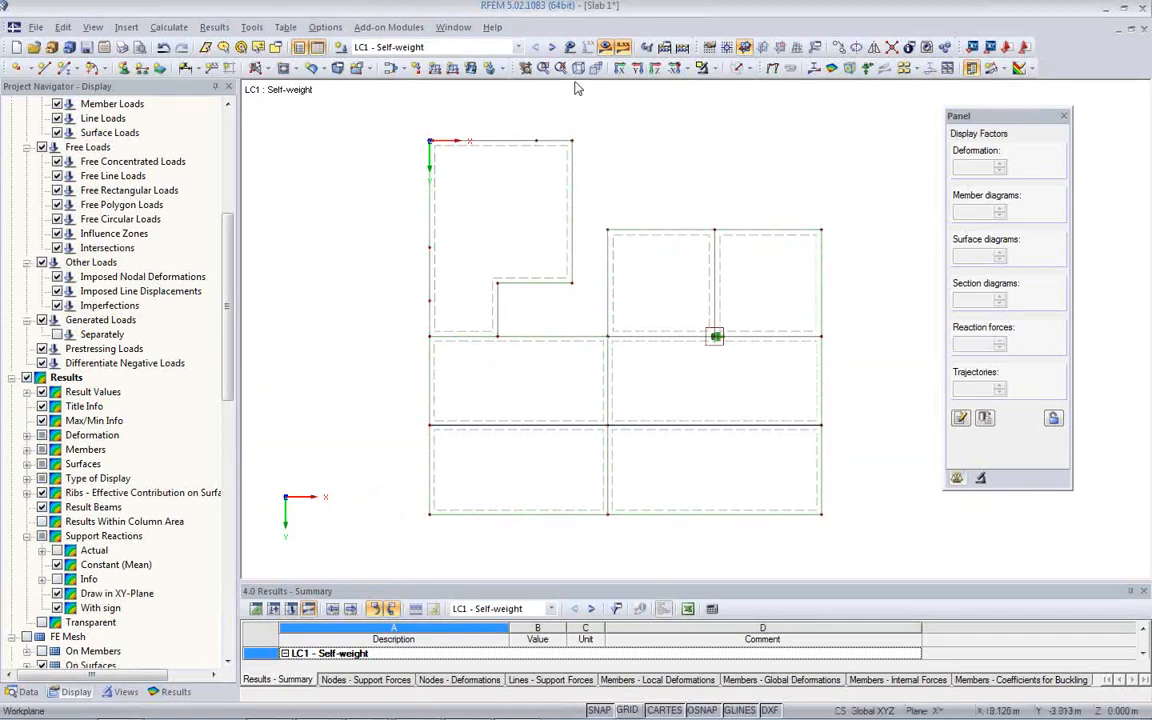
{"action": "left_click", "coordinate": [520, 66]}
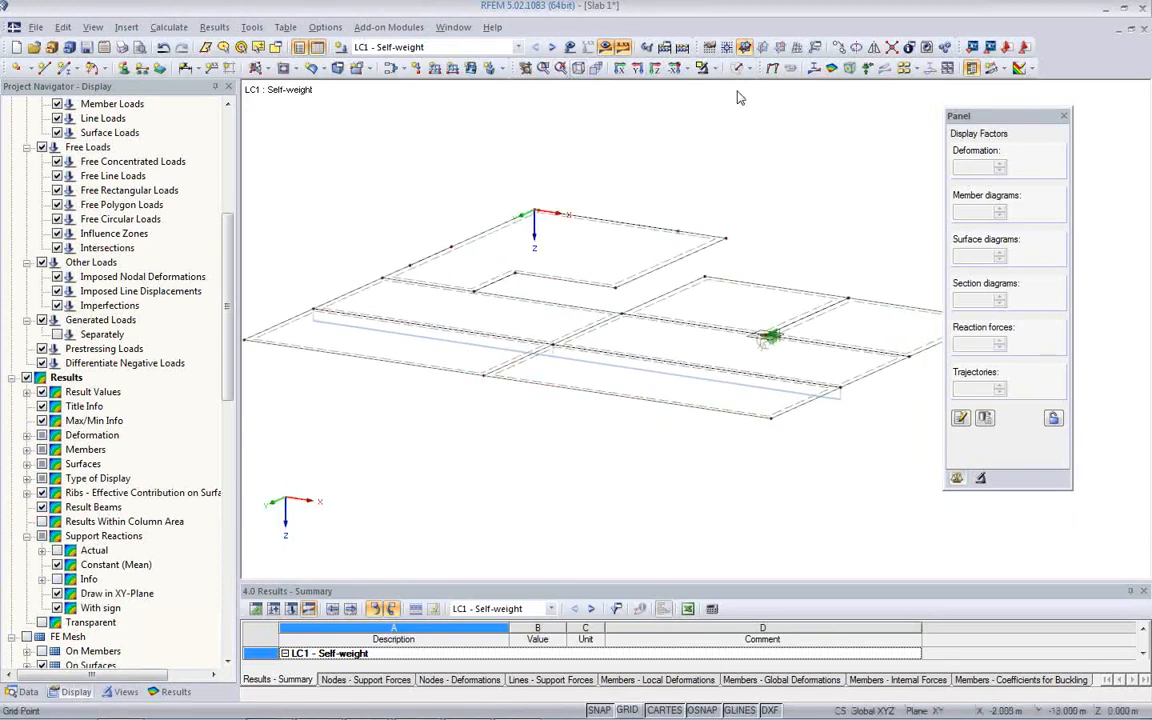
{"action": "left_click", "coordinate": [815, 69]}
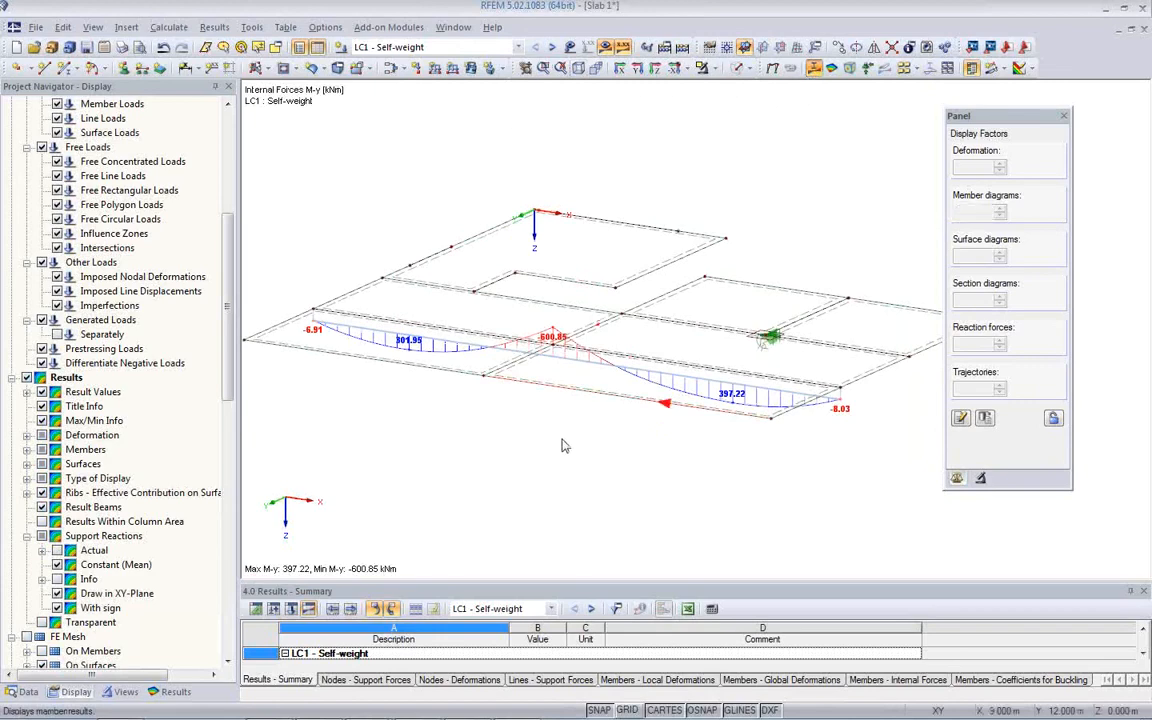
{"action": "middle_click_drag", "start_coordinate": [553, 430], "coordinate": [540, 499], "text": "ctrl"}
{"action": "scroll", "coordinate": [648, 462], "scroll_direction": "up", "scroll_amount": 2}
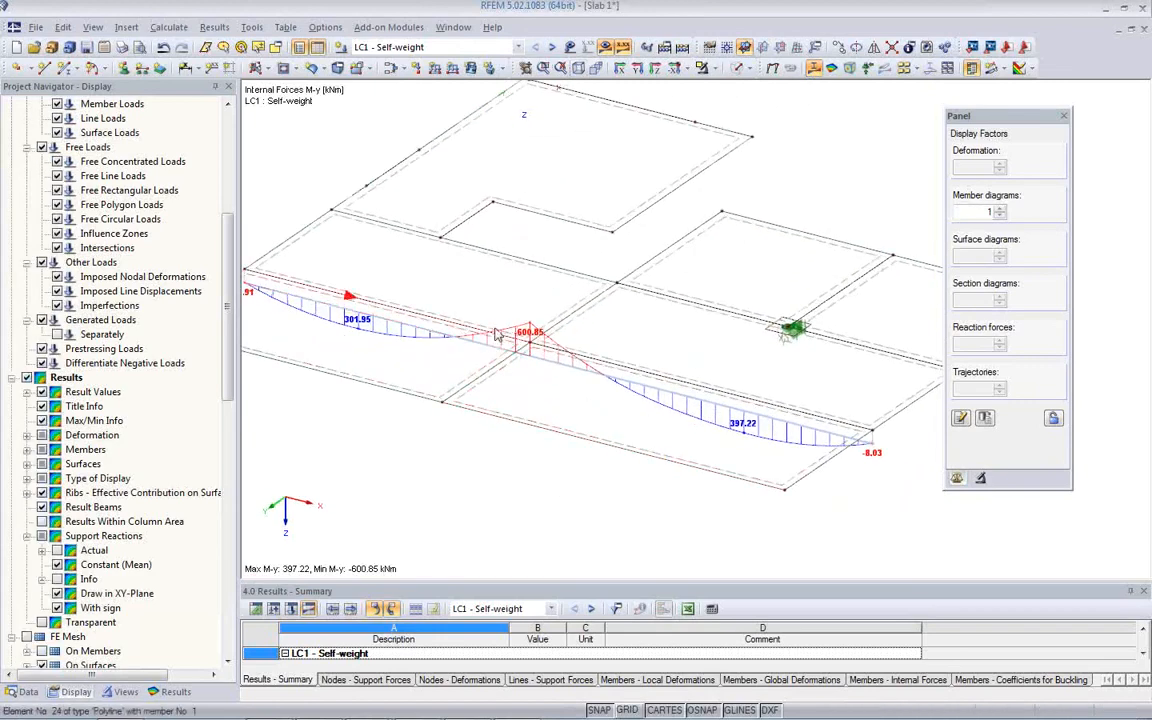
{"action": "middle_click_drag", "start_coordinate": [622, 404], "coordinate": [632, 398]}
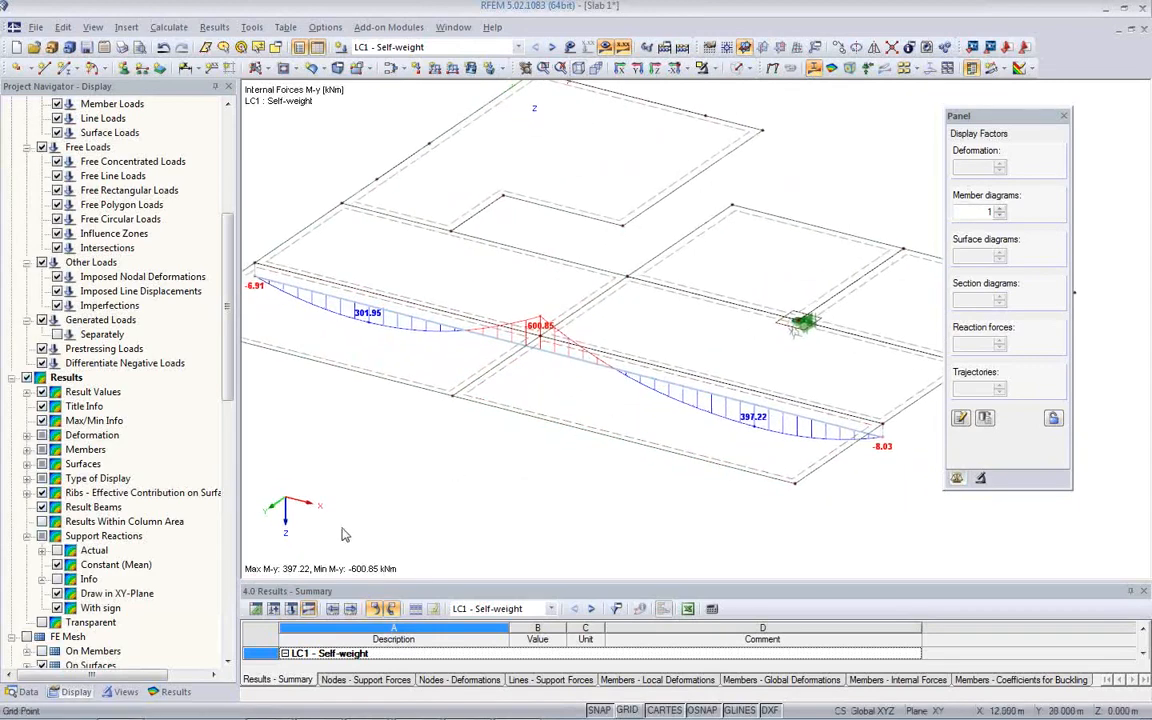
Examine the member shear force Vz and torsional moment MT, returning to the bending moment My.
{"action": "left_click", "coordinate": [172, 691]}
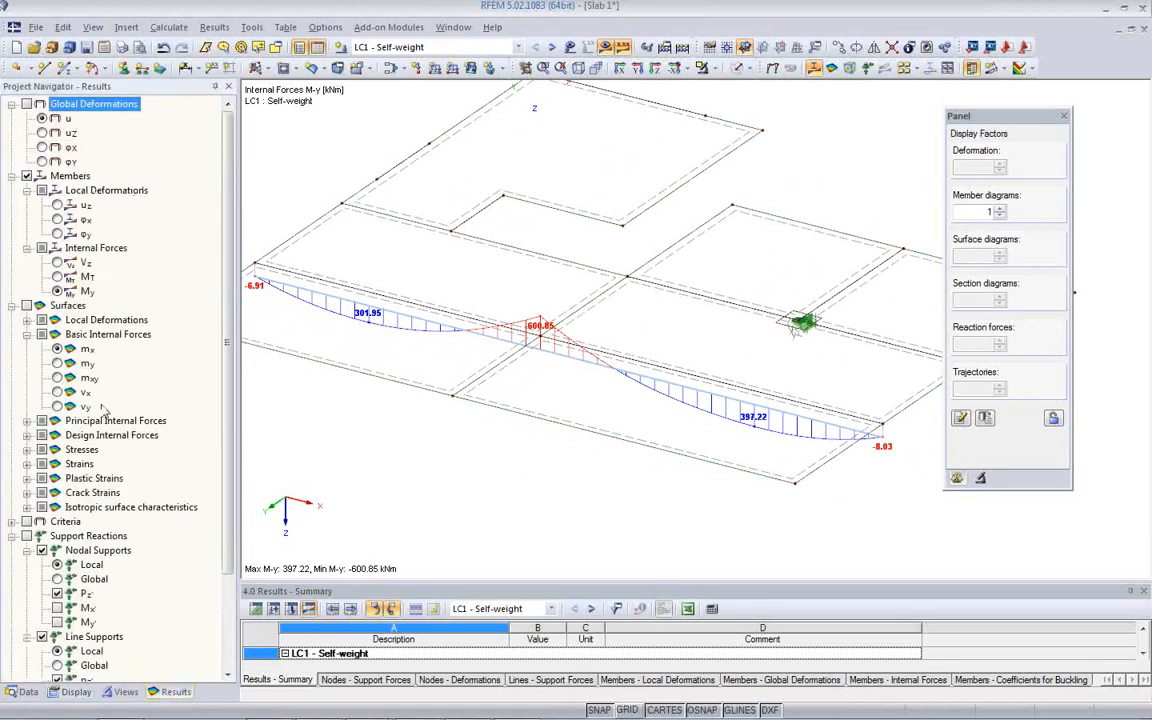
{"action": "left_click", "coordinate": [57, 262]}
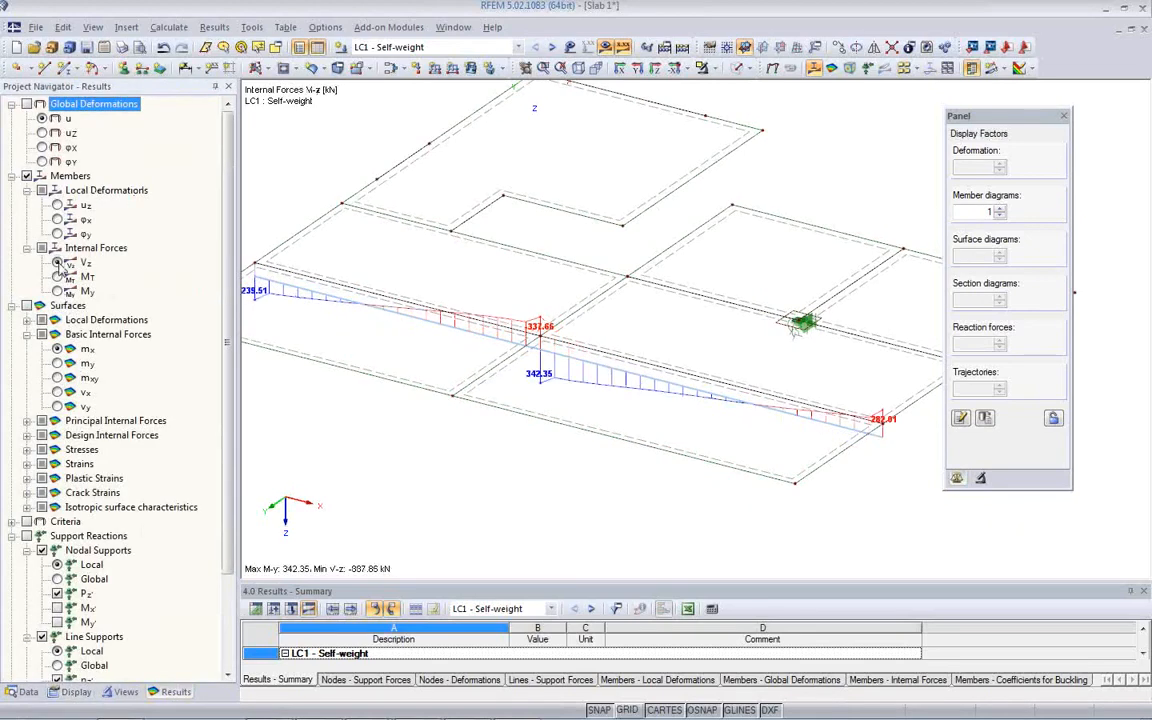
{"action": "left_click", "coordinate": [57, 277]}
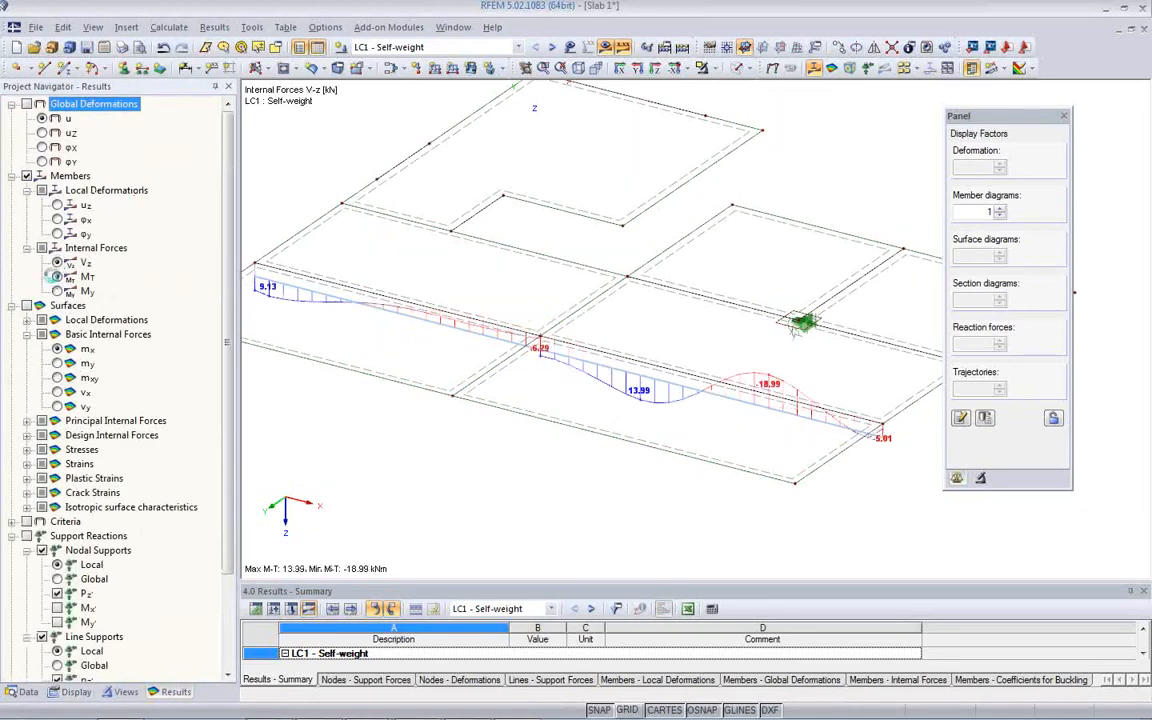
{"action": "left_click", "coordinate": [57, 291]}
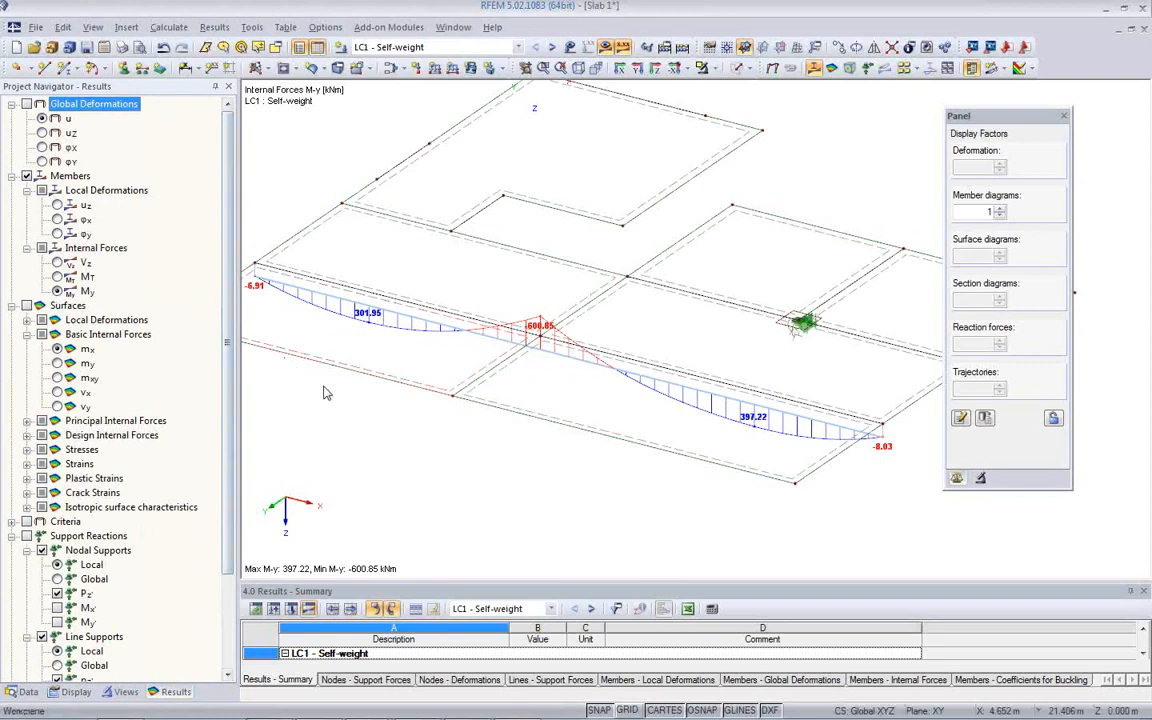
Open the result diagrams for members 1 and 2 together and add the shear force Vz.
{"action": "middle_click_drag", "start_coordinate": [478, 435], "coordinate": [507, 436]}
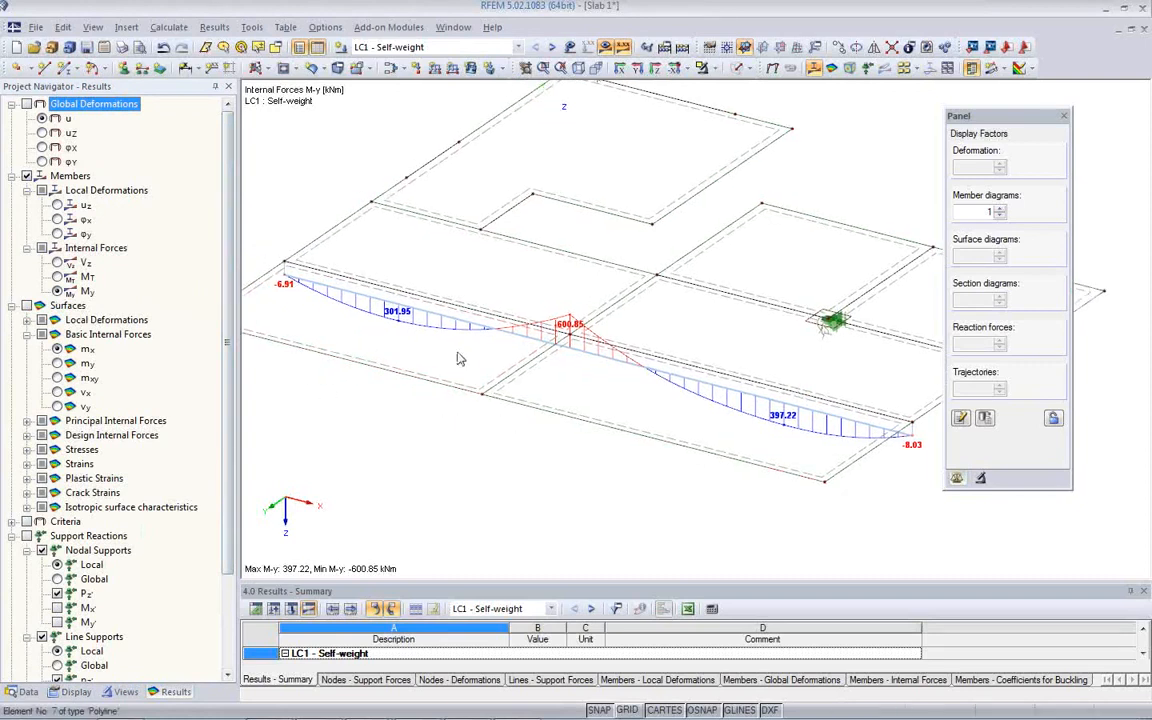
{"action": "left_click", "coordinate": [484, 328]}
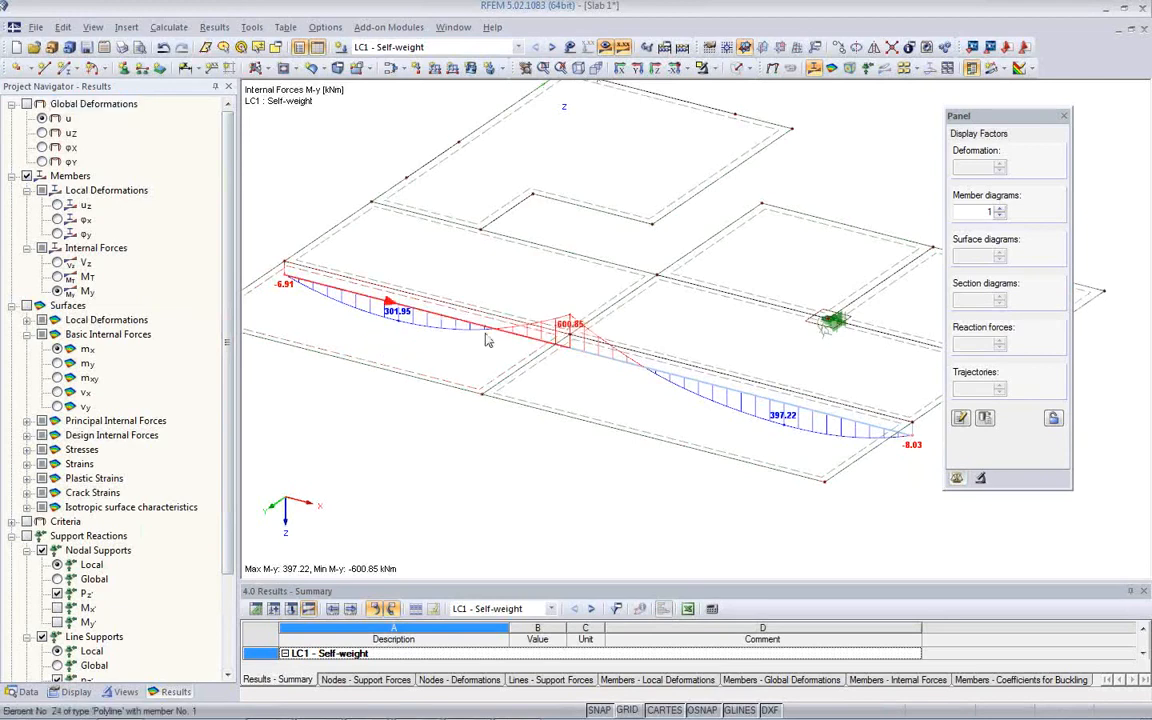
{"action": "right_click", "coordinate": [603, 366]}
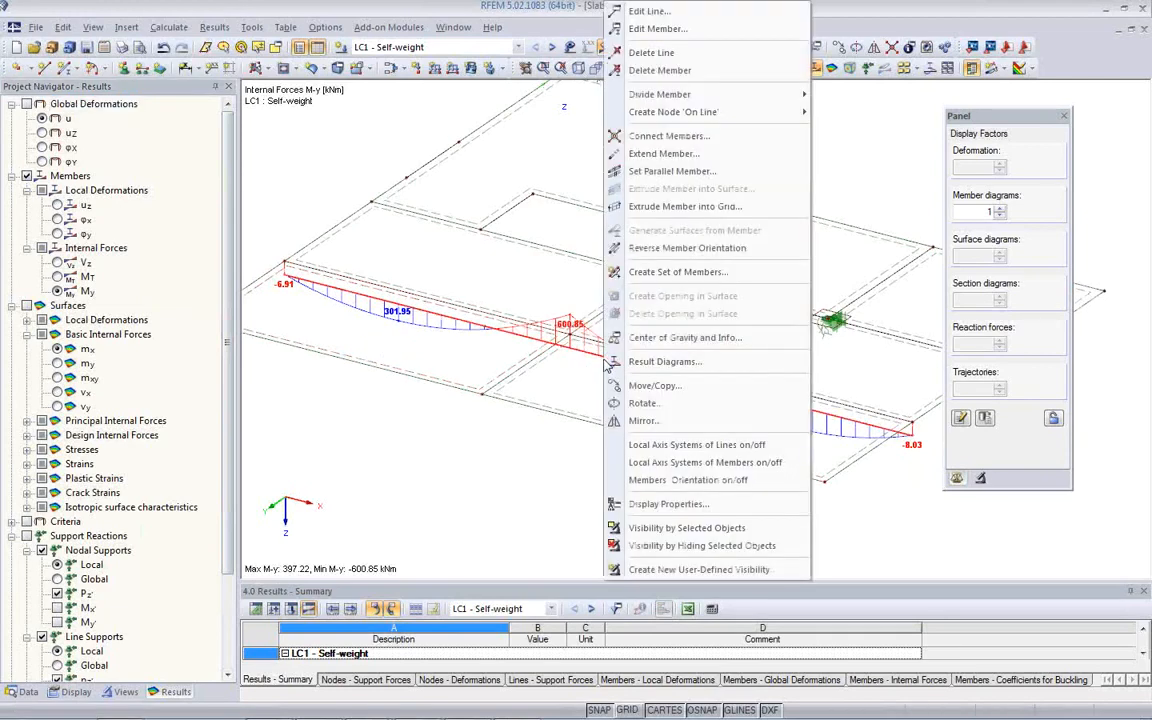
{"action": "left_click", "coordinate": [665, 362]}
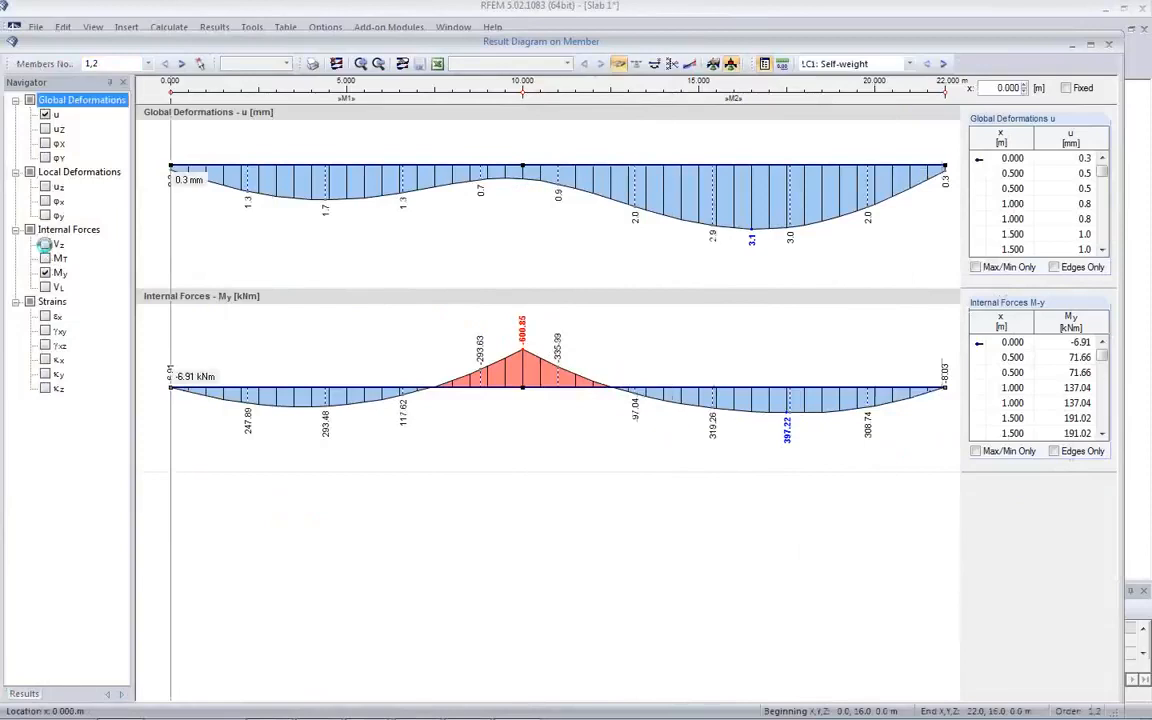
{"action": "left_click", "coordinate": [45, 244]}
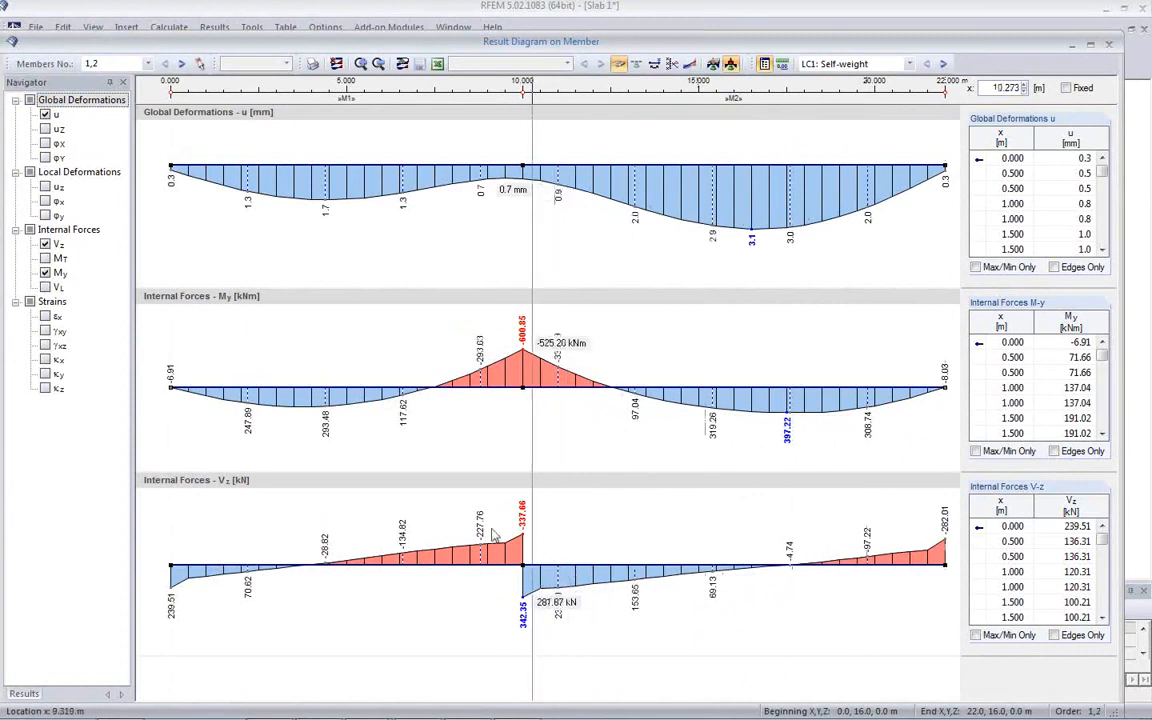
Switch the result diagrams to RC5 ULS (STR/GEO), hide the global deformation u and add the torsional moment MT.
{"action": "left_click", "coordinate": [908, 64]}
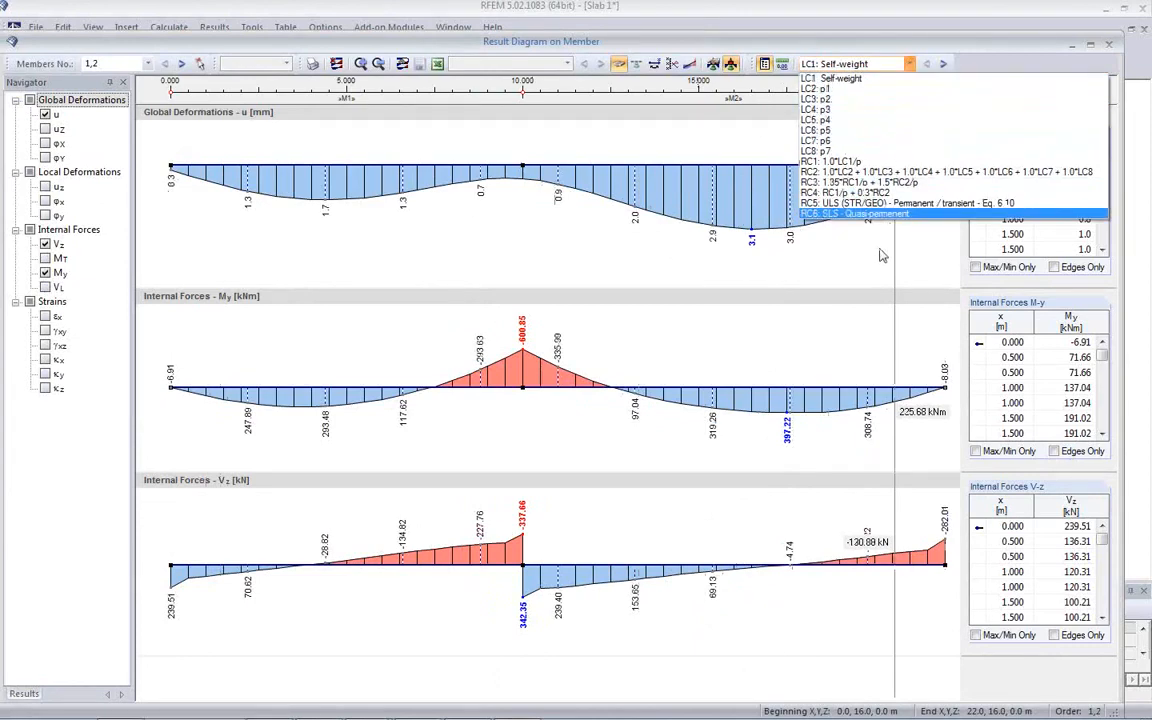
{"action": "left_click", "coordinate": [878, 204]}
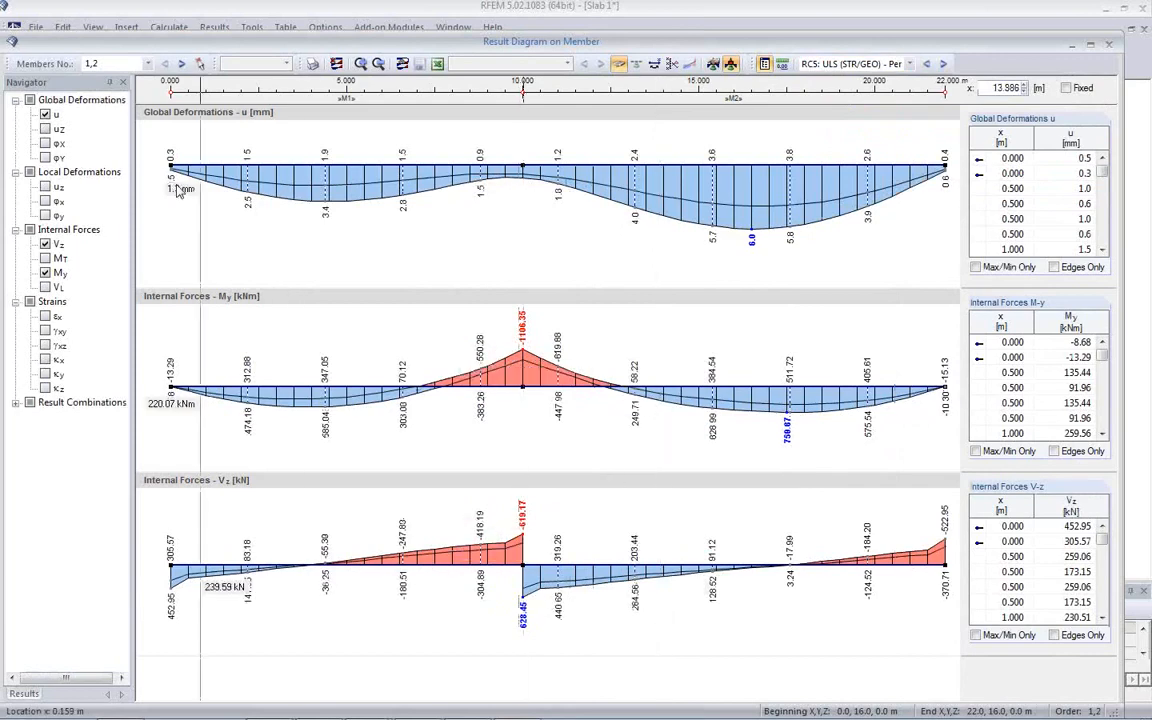
{"action": "left_click", "coordinate": [44, 116]}
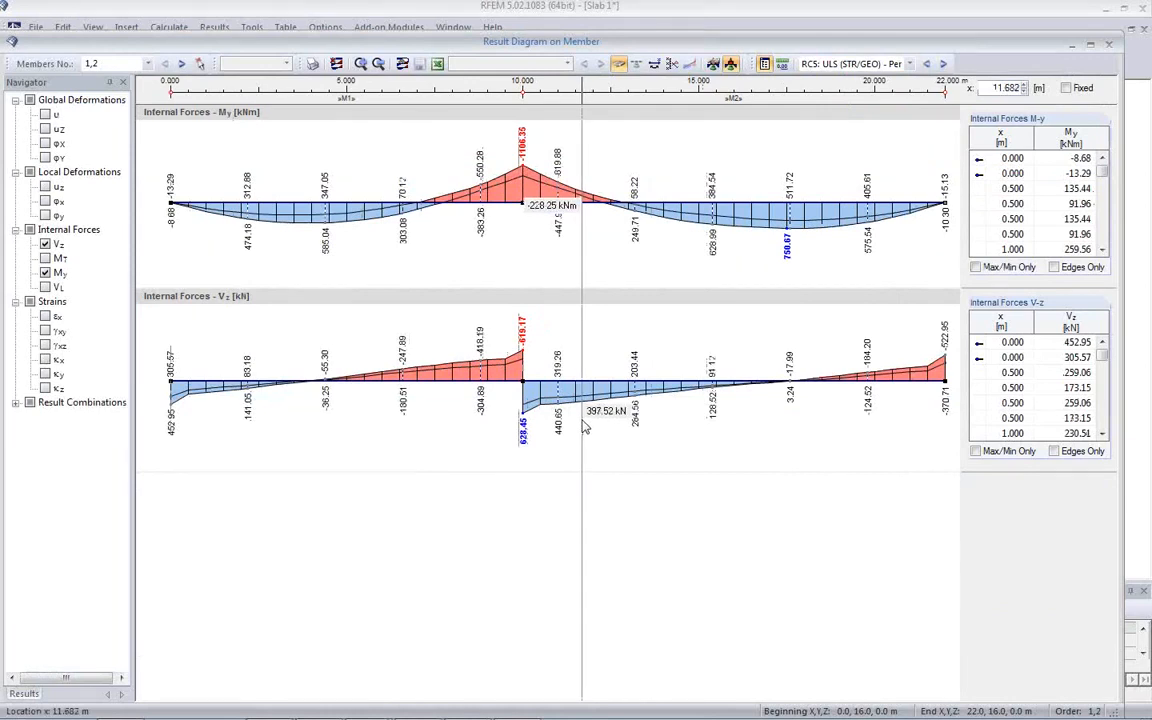
{"action": "left_click", "coordinate": [44, 260]}
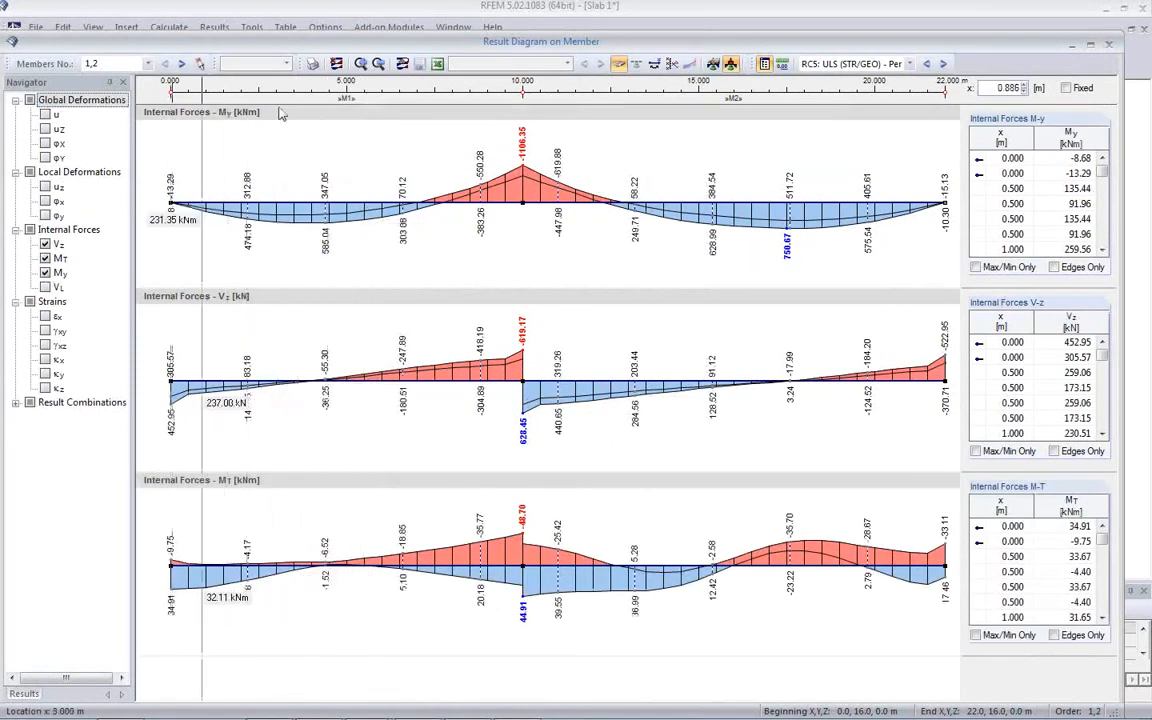
Print the member result diagrams to printout report PR1 with a height of 100% of the page and close the diagrams.
{"action": "left_click", "coordinate": [312, 63]}
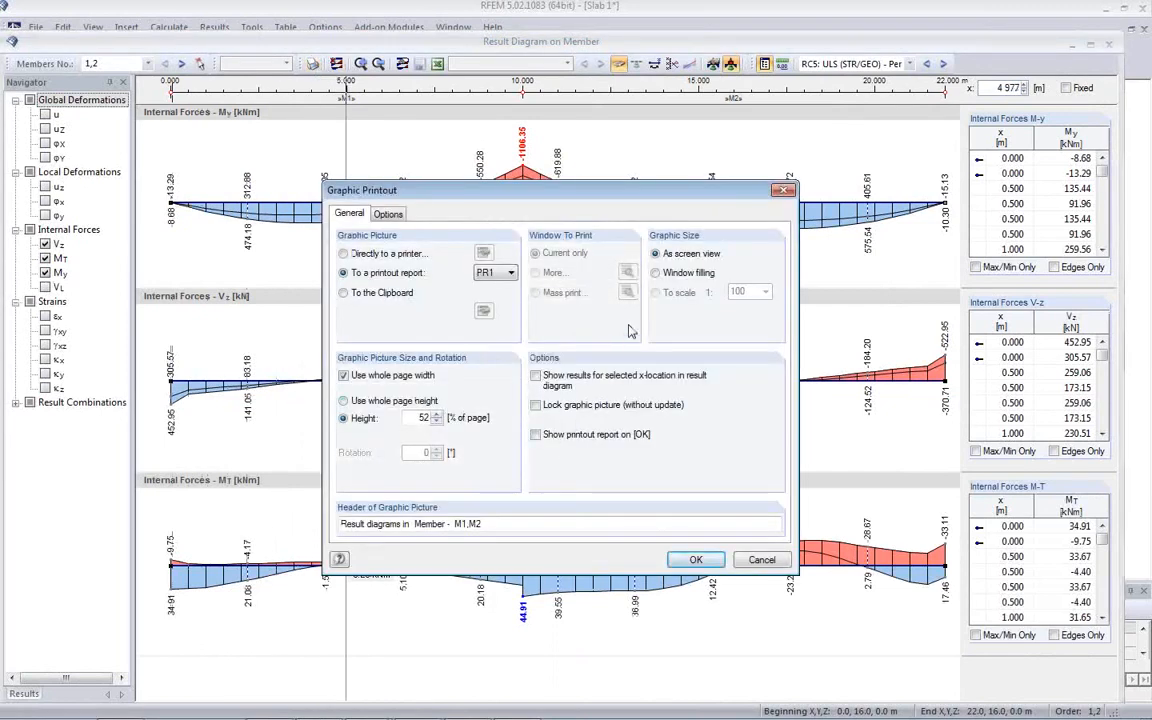
{"action": "type", "text": "100"}
{"action": "left_click", "coordinate": [692, 560]}
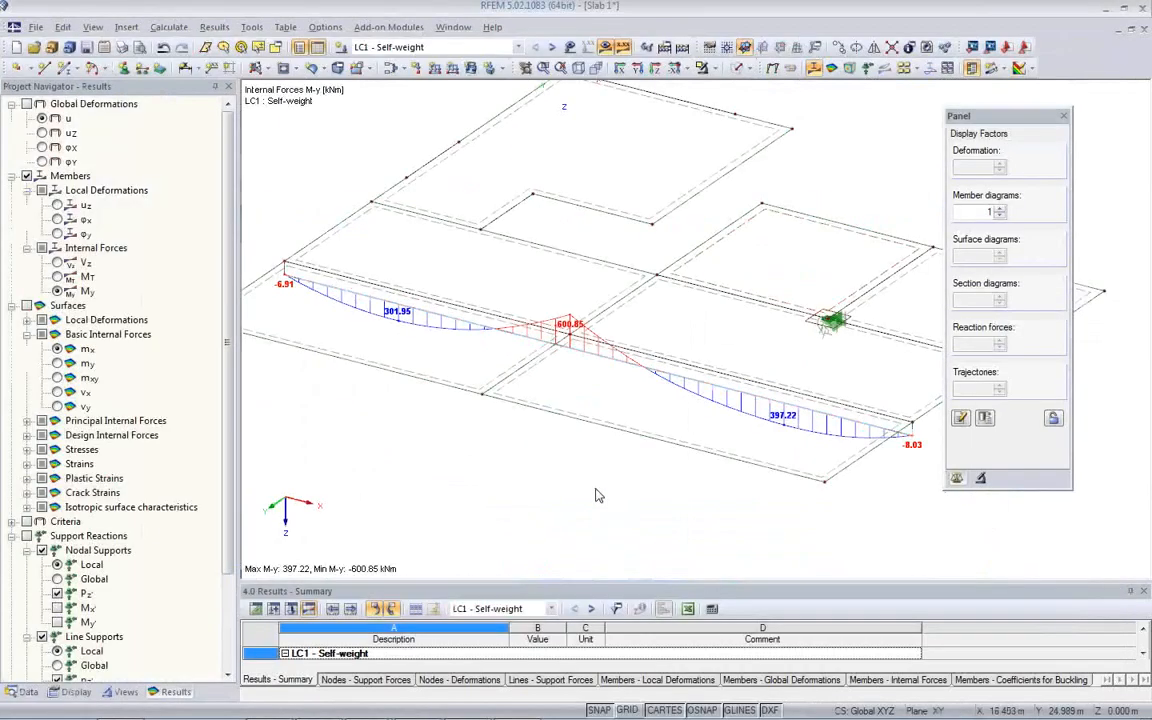
Hide the member internal forces in the model view, keeping load case LC1 - Self-weight.
{"action": "scroll", "coordinate": [591, 494], "scroll_direction": "down", "scroll_amount": 2}
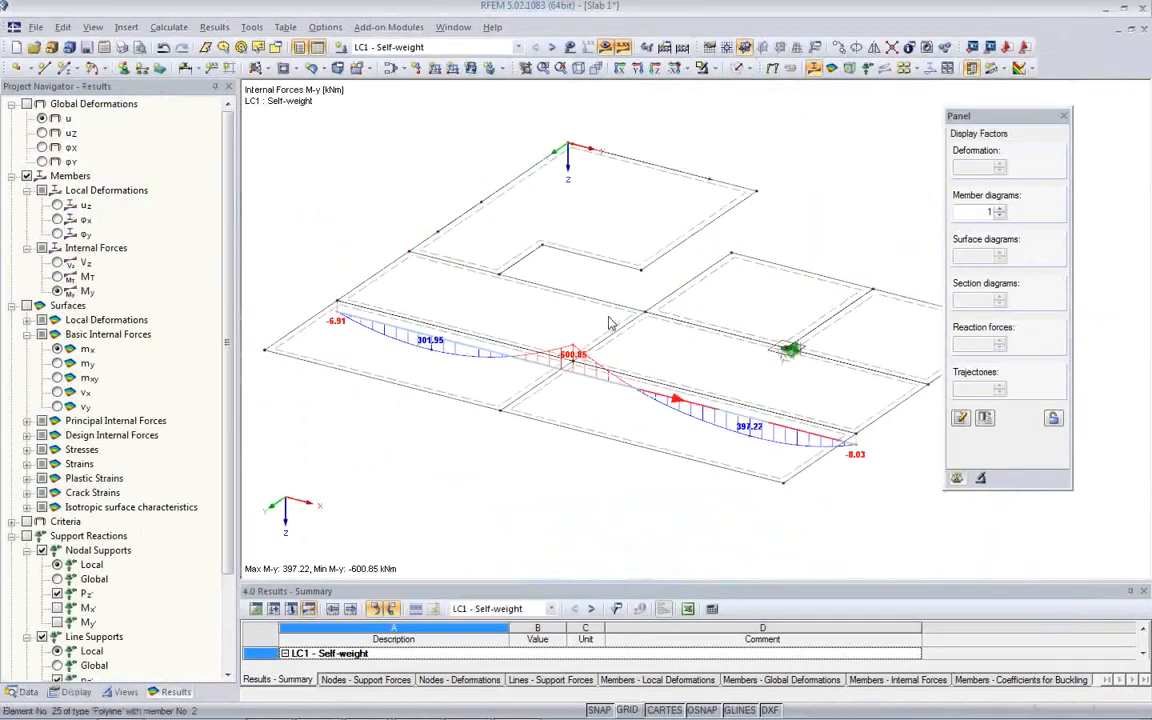
{"action": "left_click", "coordinate": [817, 71]}
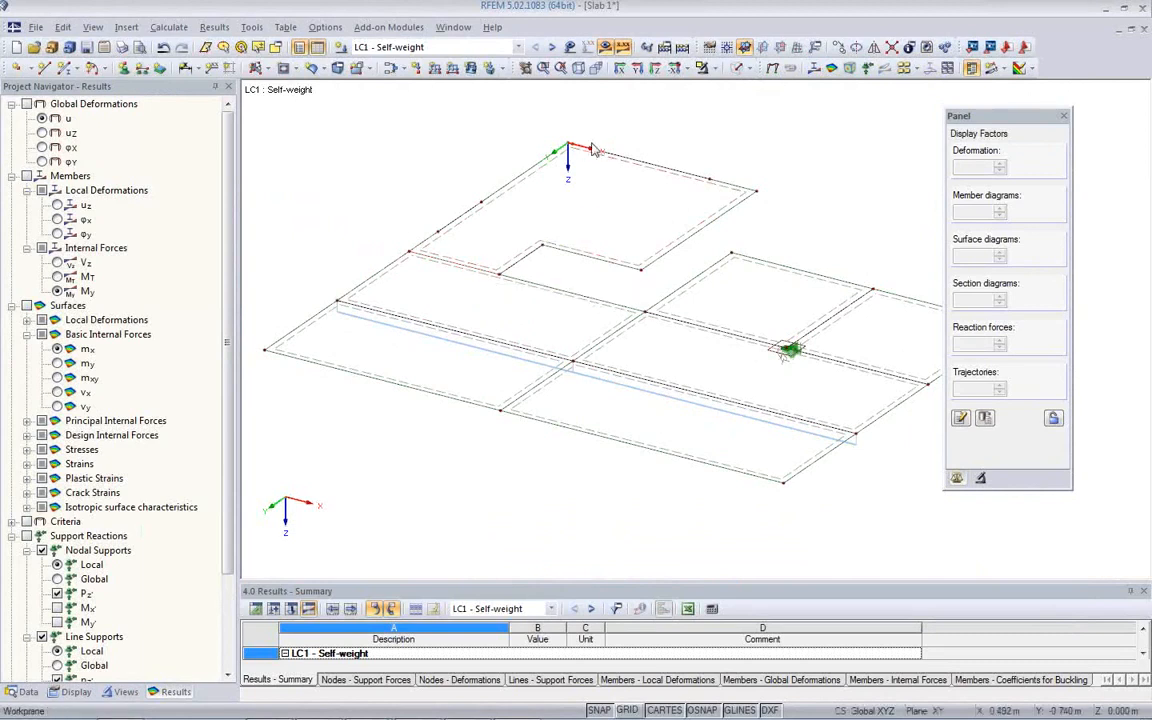
{"action": "left_click", "coordinate": [518, 47]}
{"action": "left_click", "coordinate": [617, 309]}
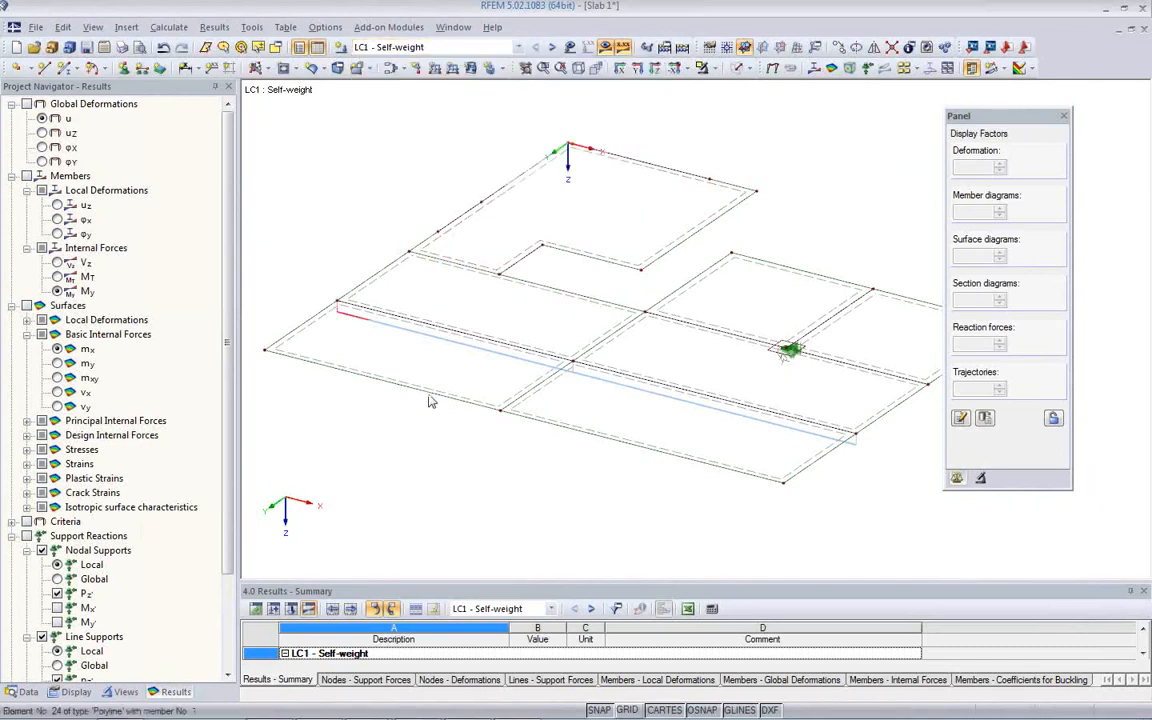
Open the RF-CONCRETE Surfaces add-on module and add result combination RC5 to the ultimate limit state design.
{"action": "left_click", "coordinate": [28, 692]}
{"action": "scroll", "coordinate": [121, 380], "scroll_direction": "down", "scroll_amount": 5}
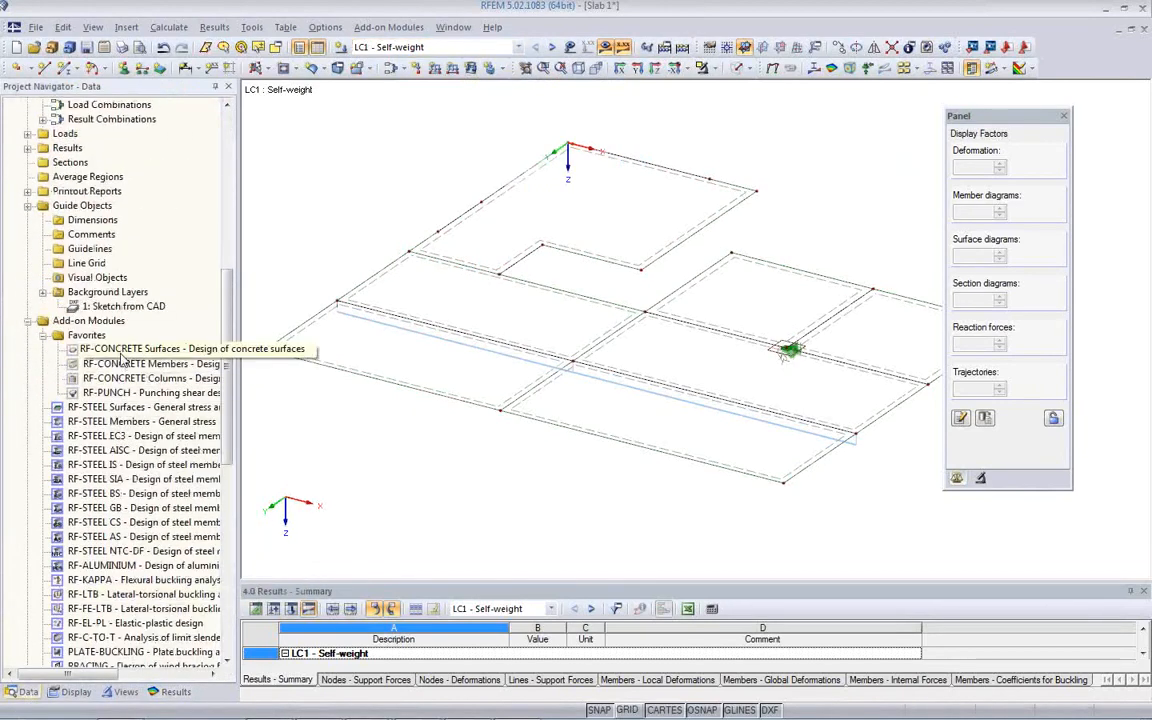
{"action": "double_click", "coordinate": [126, 349]}
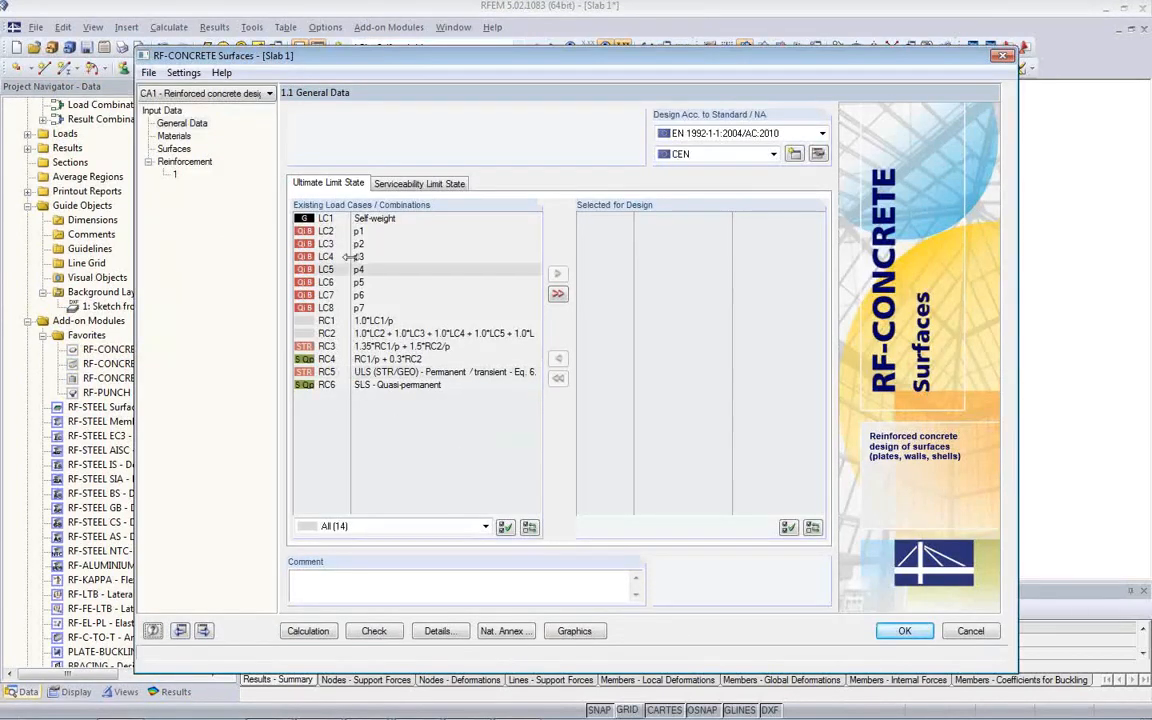
{"action": "left_click", "coordinate": [380, 372]}
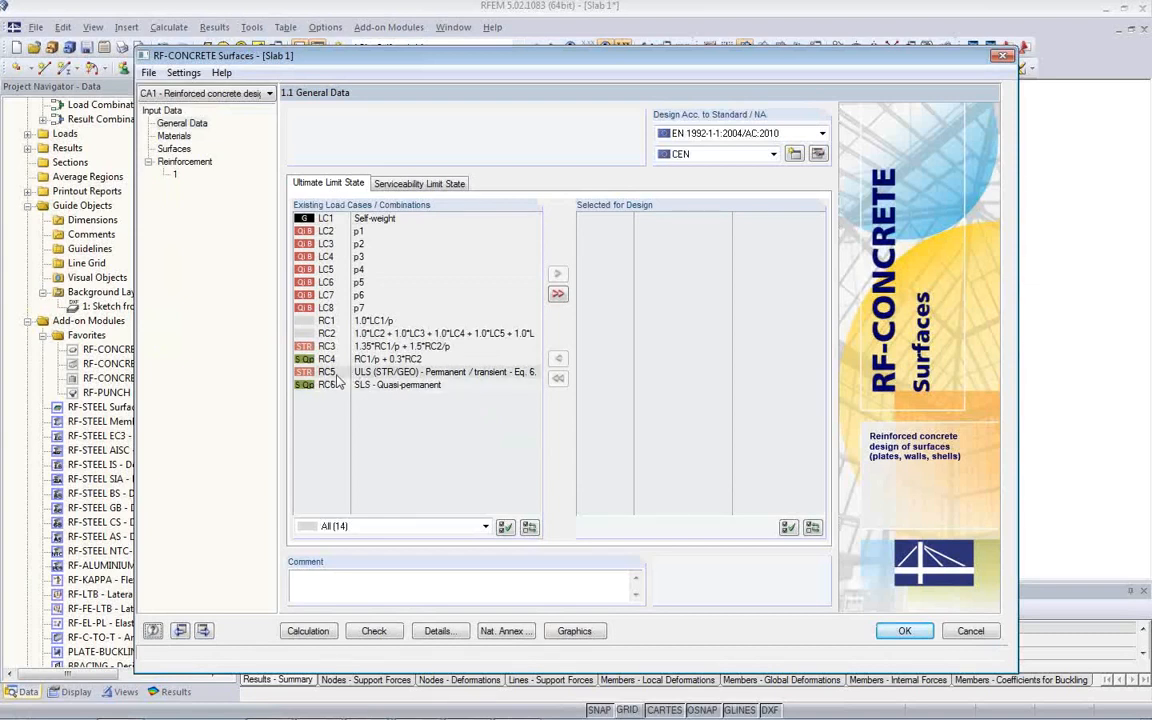
{"action": "left_click", "coordinate": [557, 273]}
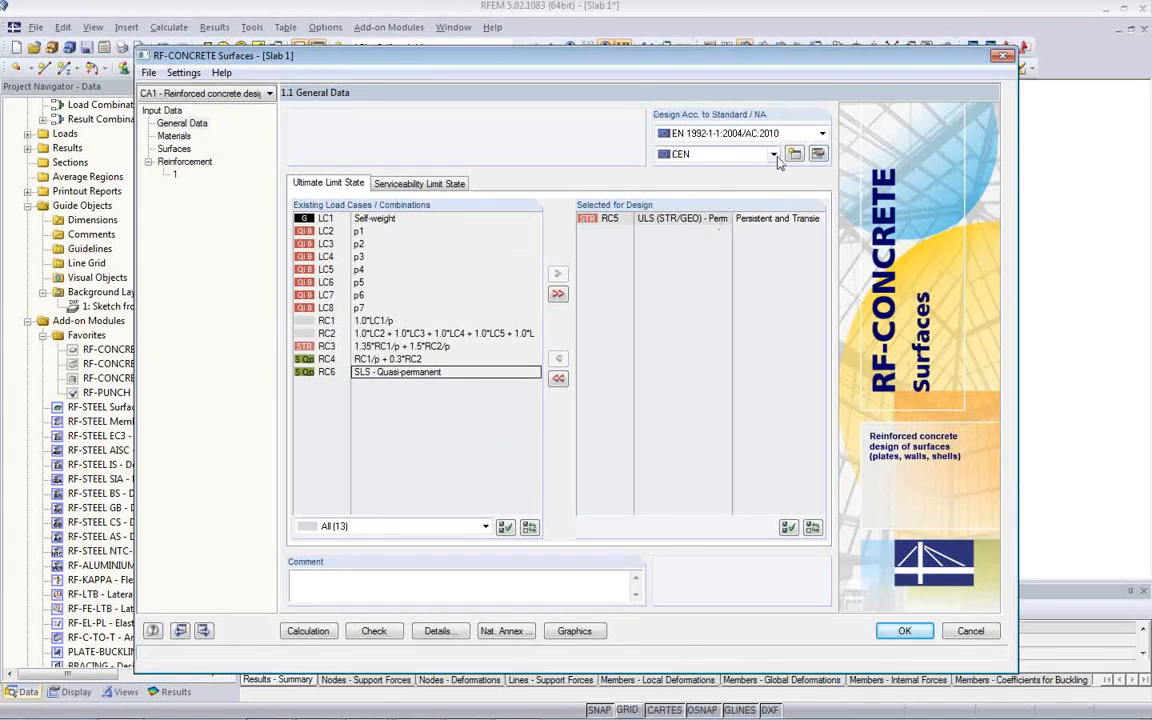
Keep CEN as the National Annex and add RC6 (SLS - Quasi-permanent) to the serviceability limit state design.
{"action": "left_click", "coordinate": [700, 153]}
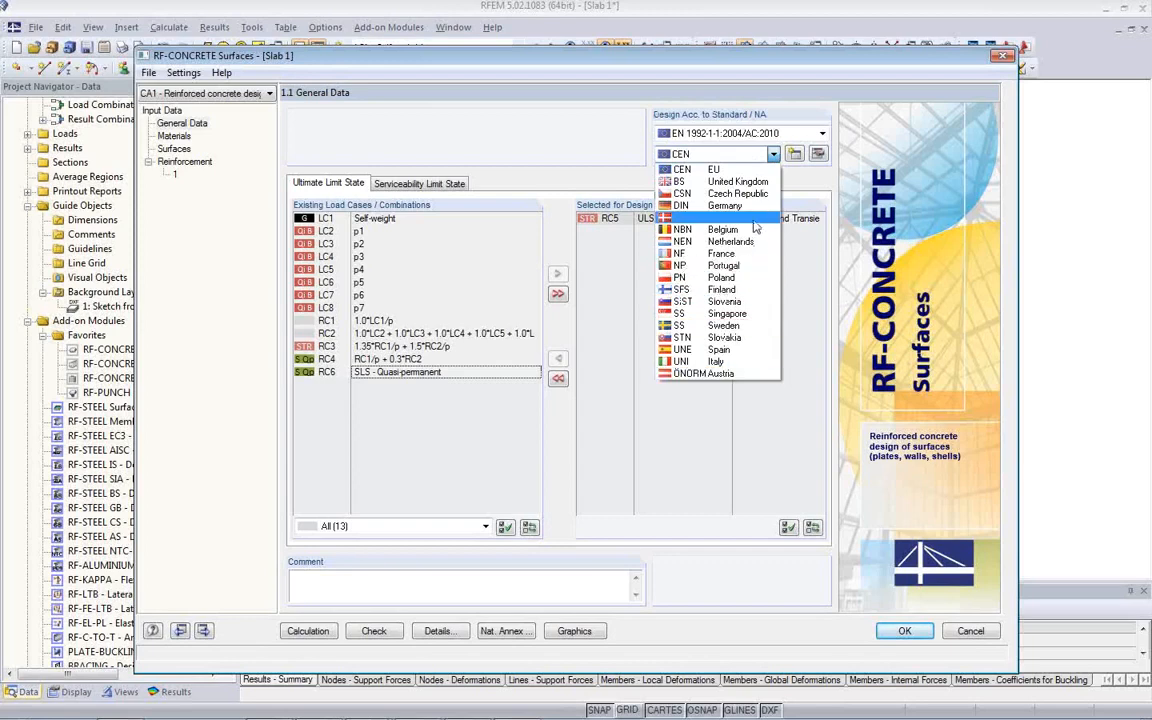
{"action": "left_click", "coordinate": [747, 175]}
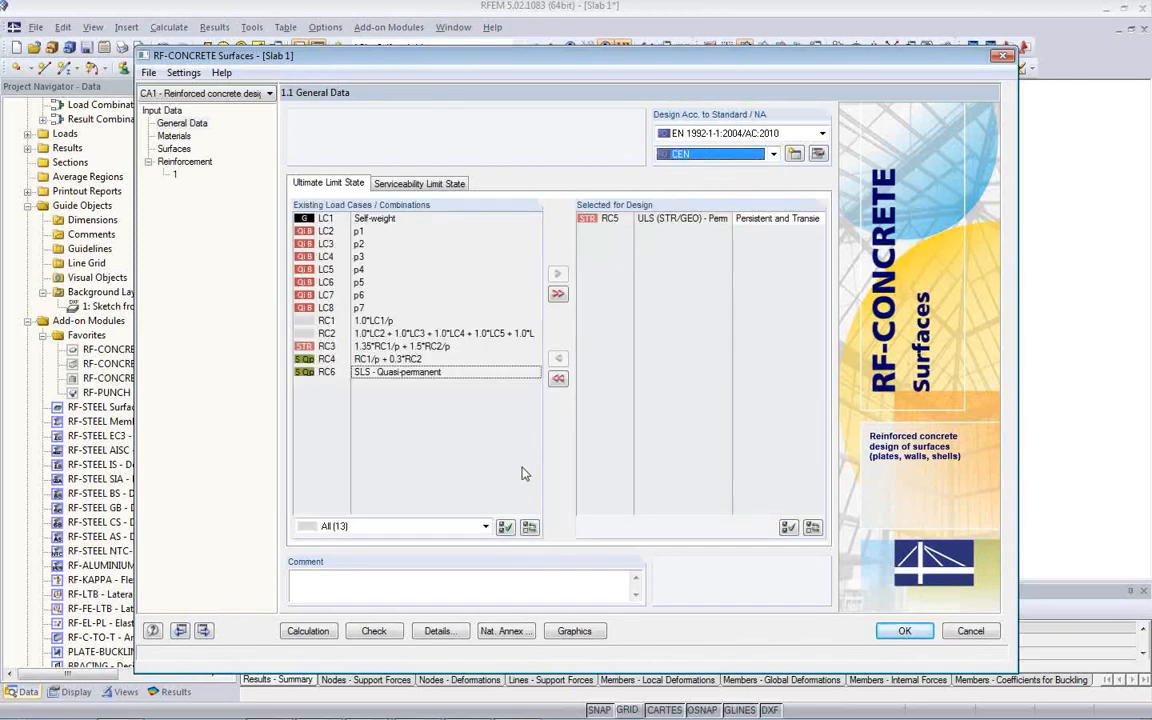
{"action": "left_click", "coordinate": [388, 182]}
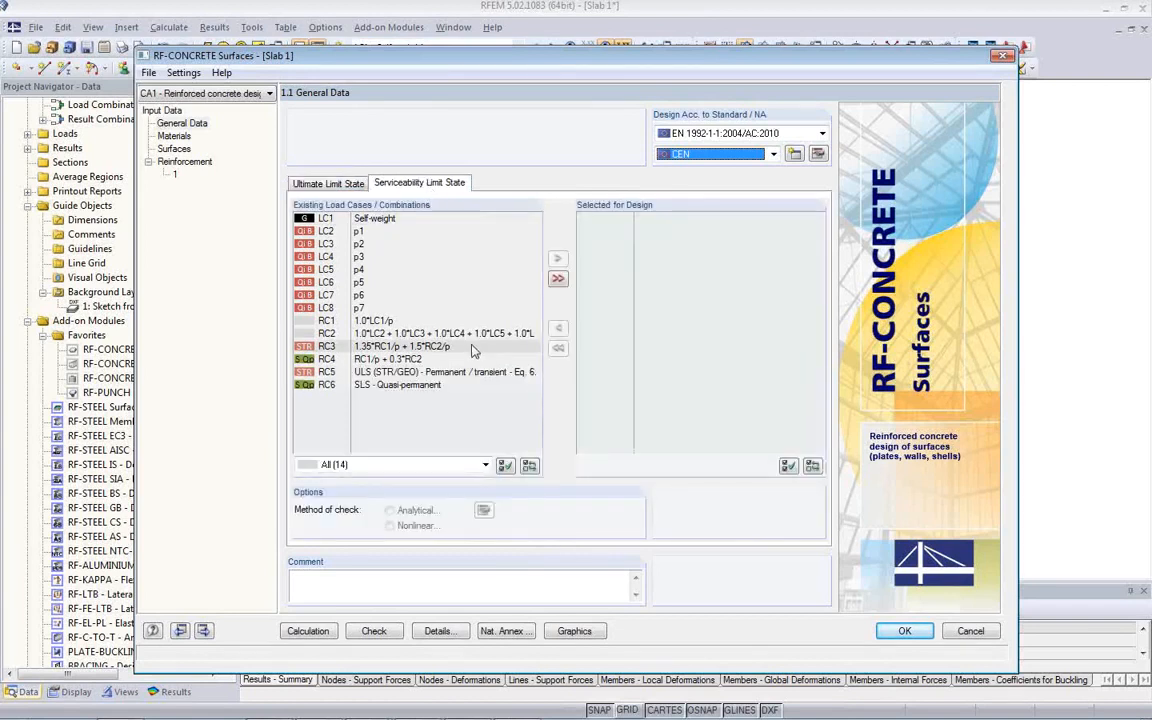
{"action": "double_click", "coordinate": [432, 386]}
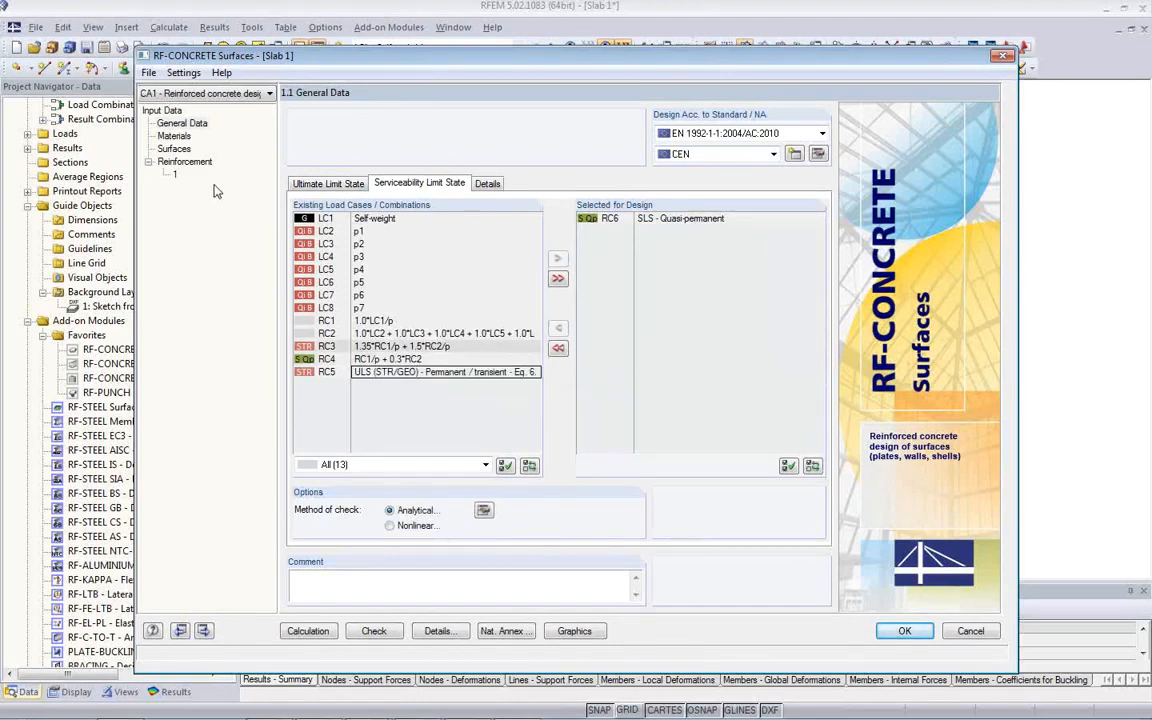
Check the design materials and set the allowable crack width of surfaces 1-7 to 0.400 mm at both top and bottom.
{"action": "left_click", "coordinate": [174, 135]}
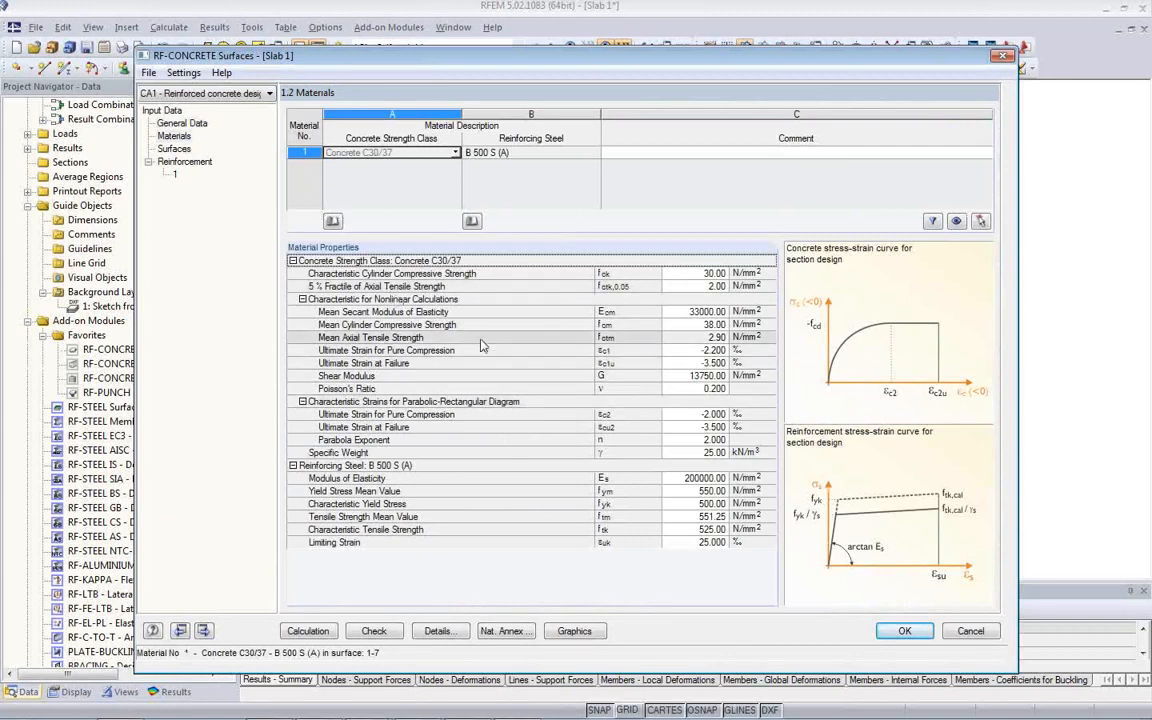
{"action": "left_click", "coordinate": [174, 148]}
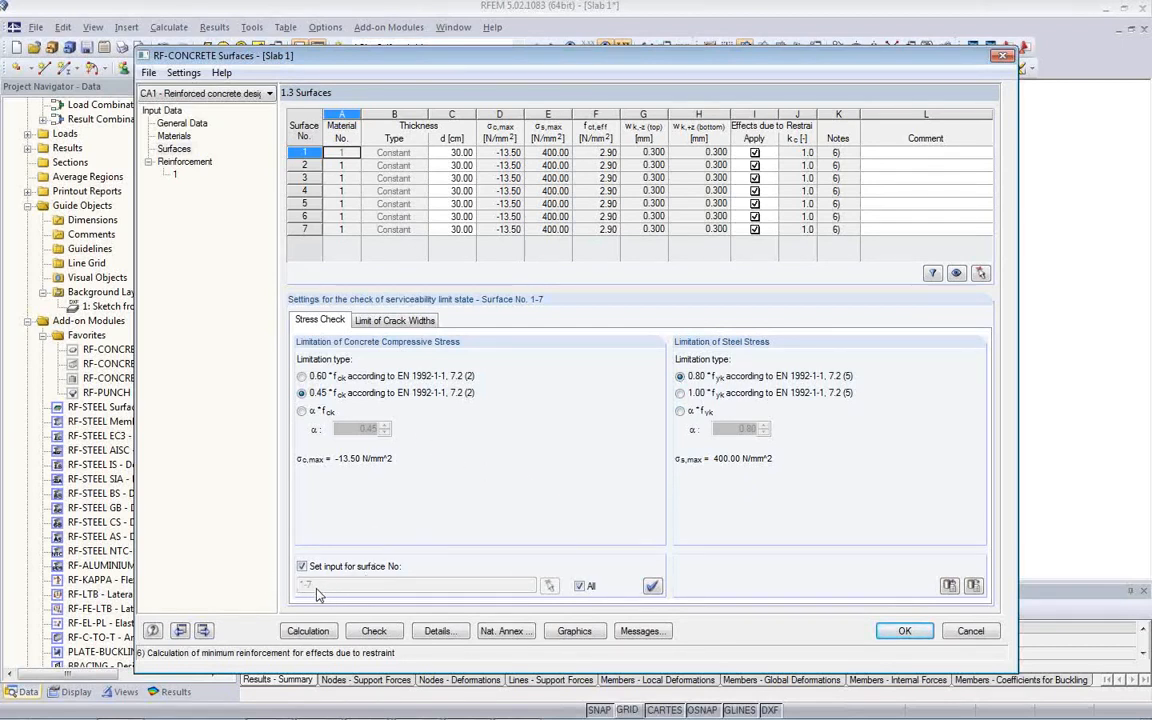
{"action": "left_click", "coordinate": [366, 320]}
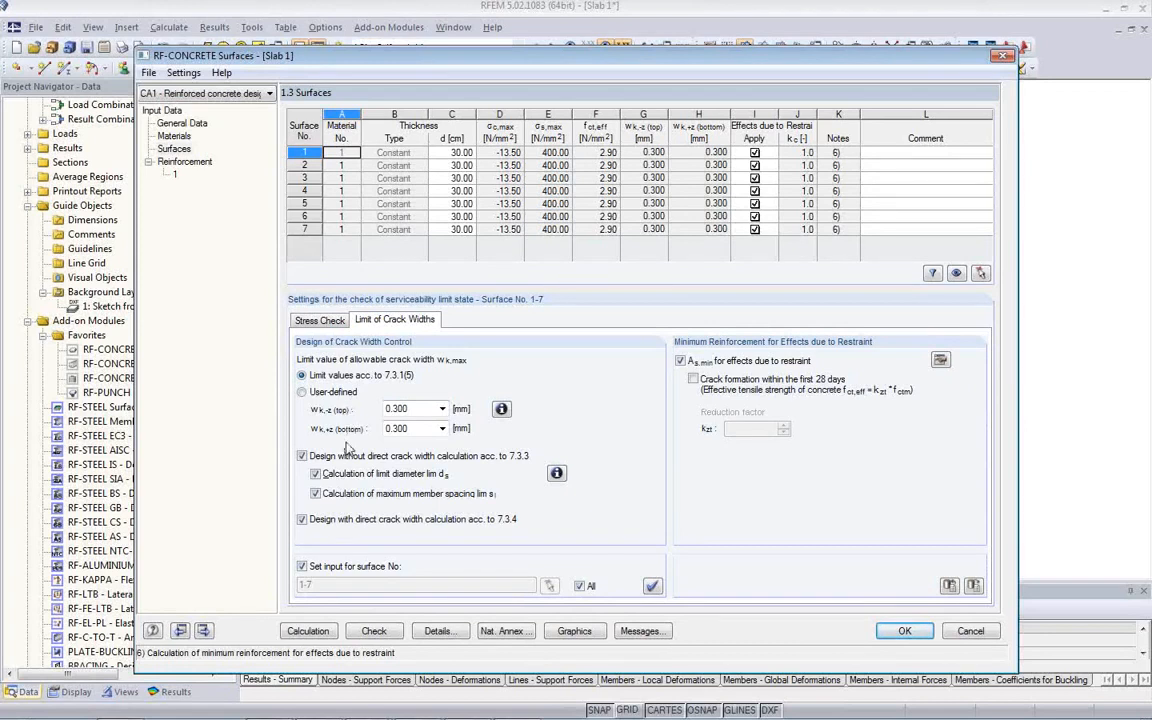
{"action": "left_click", "coordinate": [443, 411]}
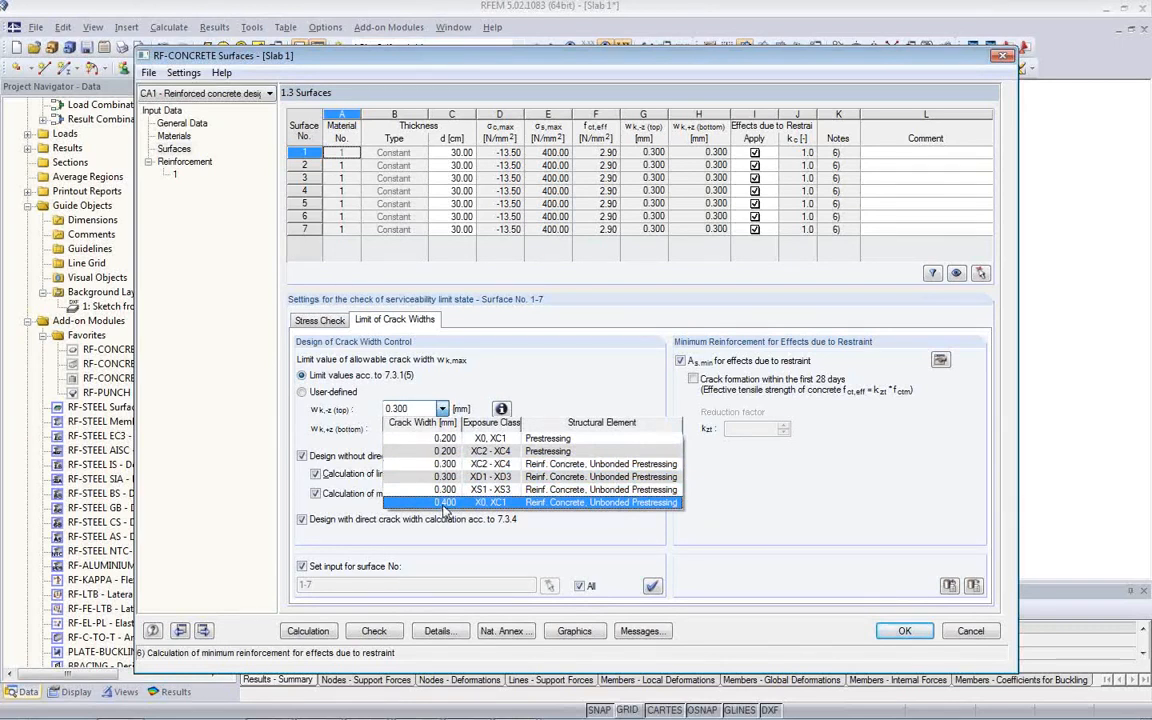
{"action": "left_click", "coordinate": [444, 503]}
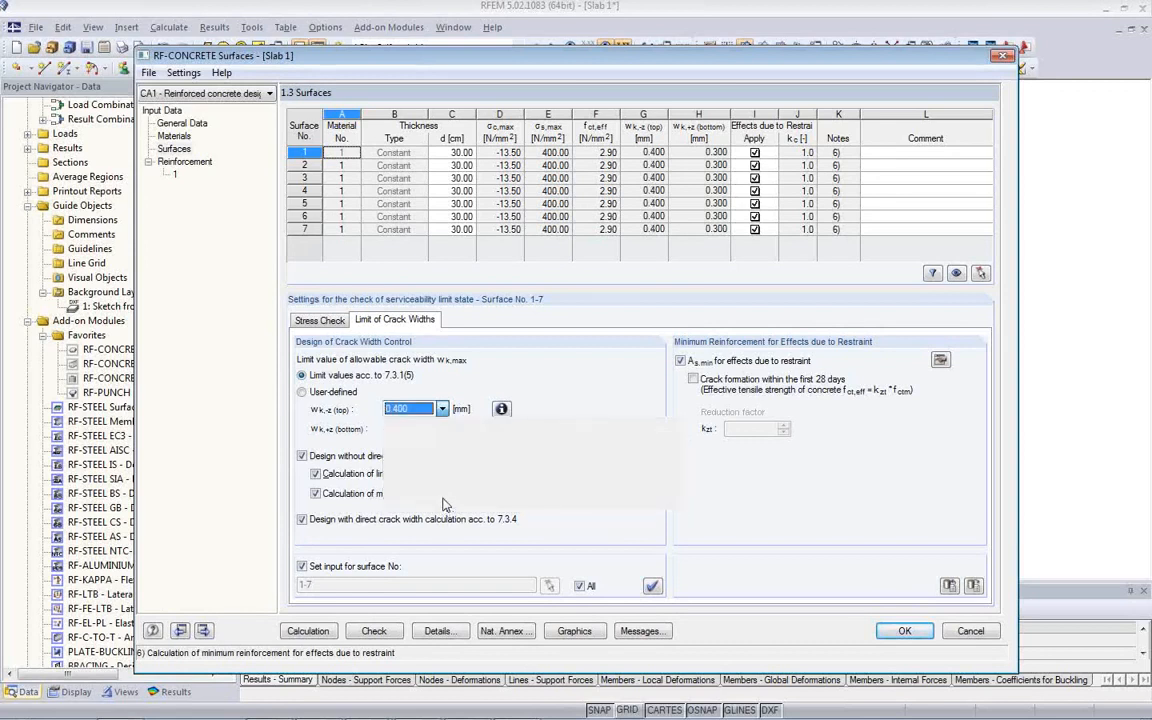
{"action": "left_click", "coordinate": [442, 428]}
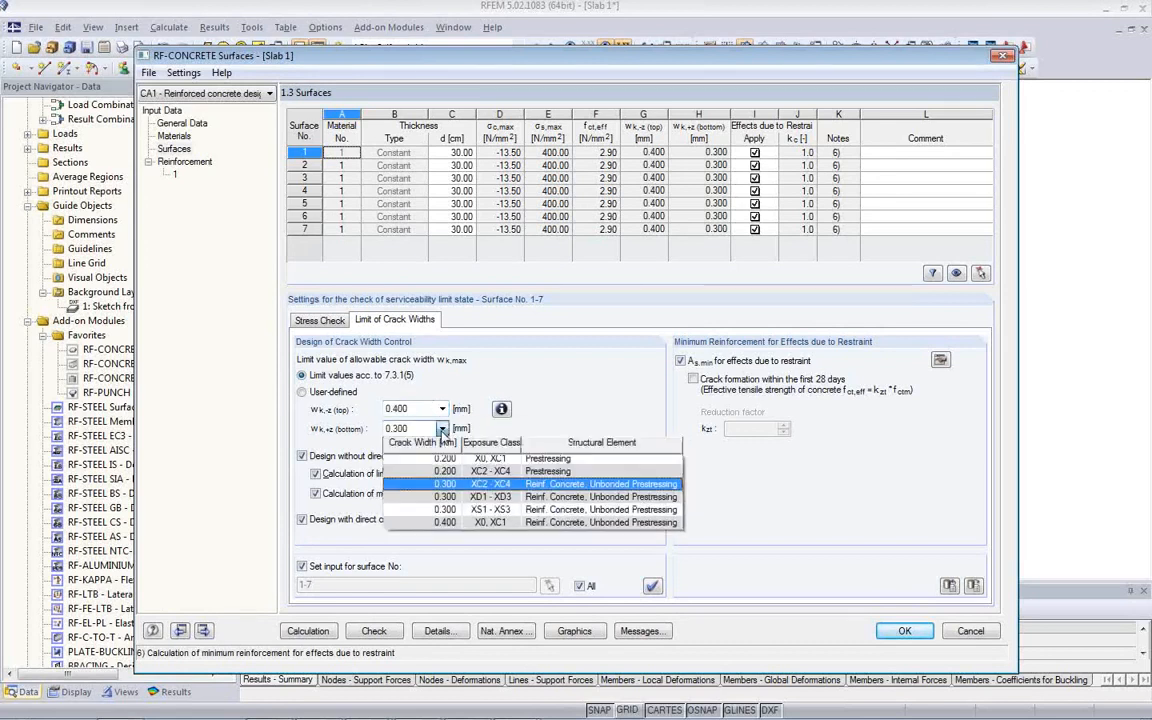
{"action": "left_click", "coordinate": [465, 522]}
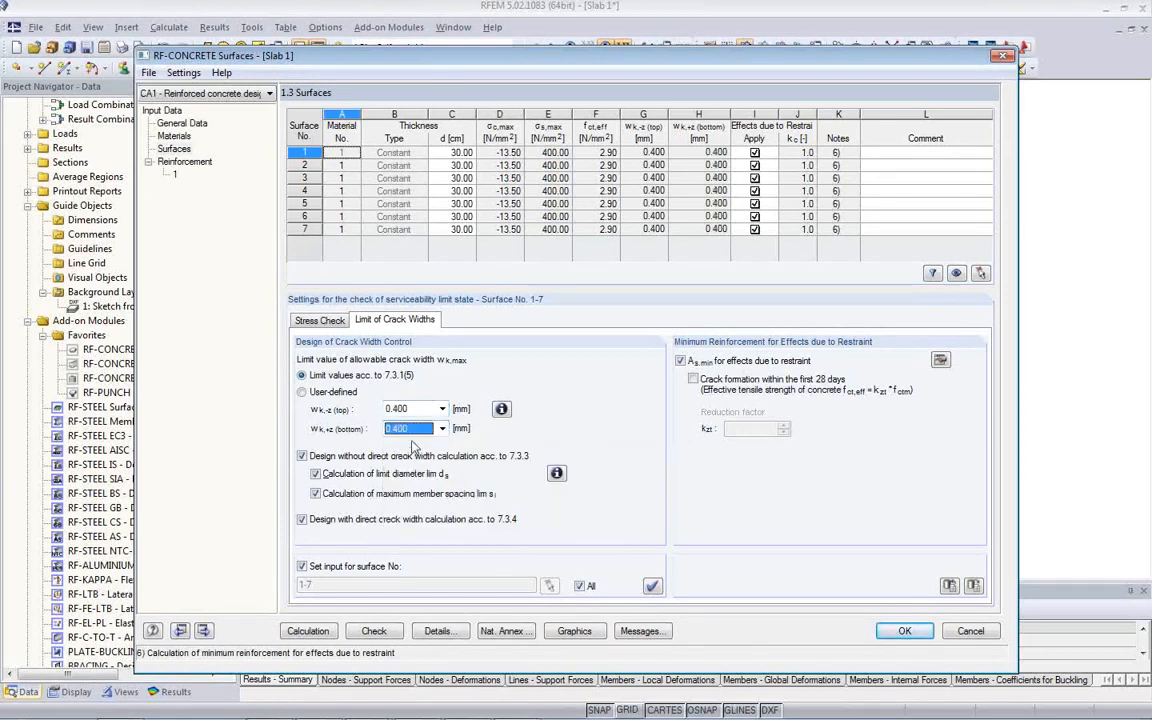
{"action": "left_click", "coordinate": [425, 410]}
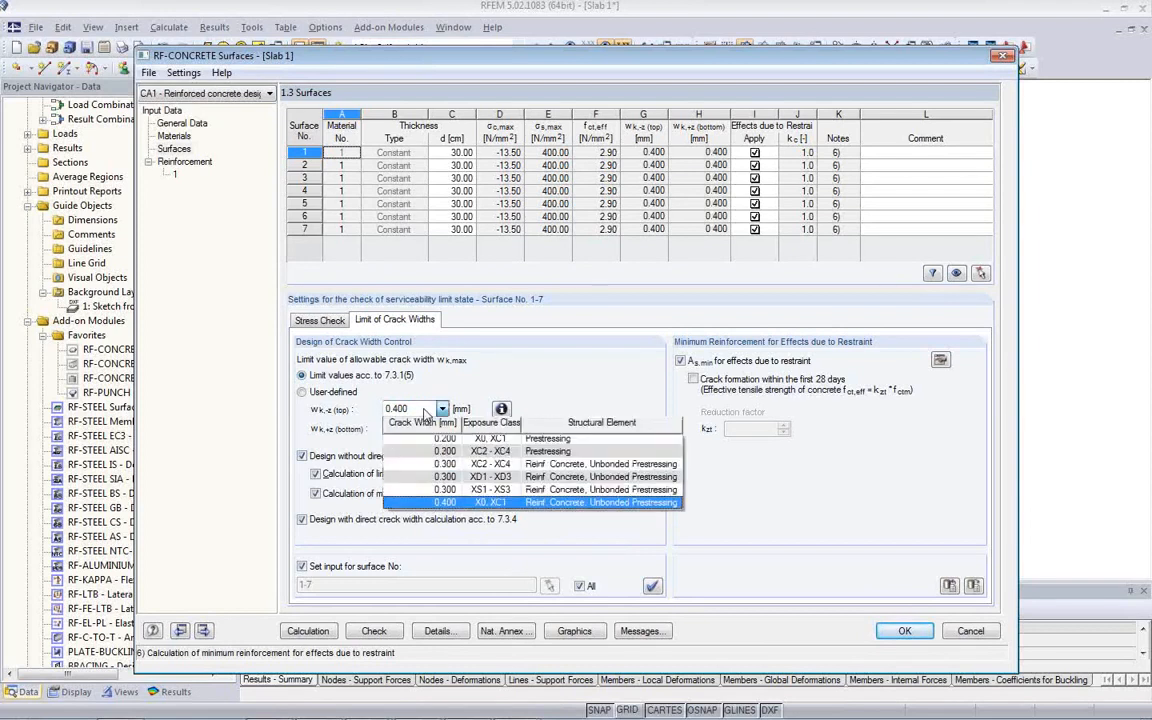
{"action": "left_click", "coordinate": [437, 503]}
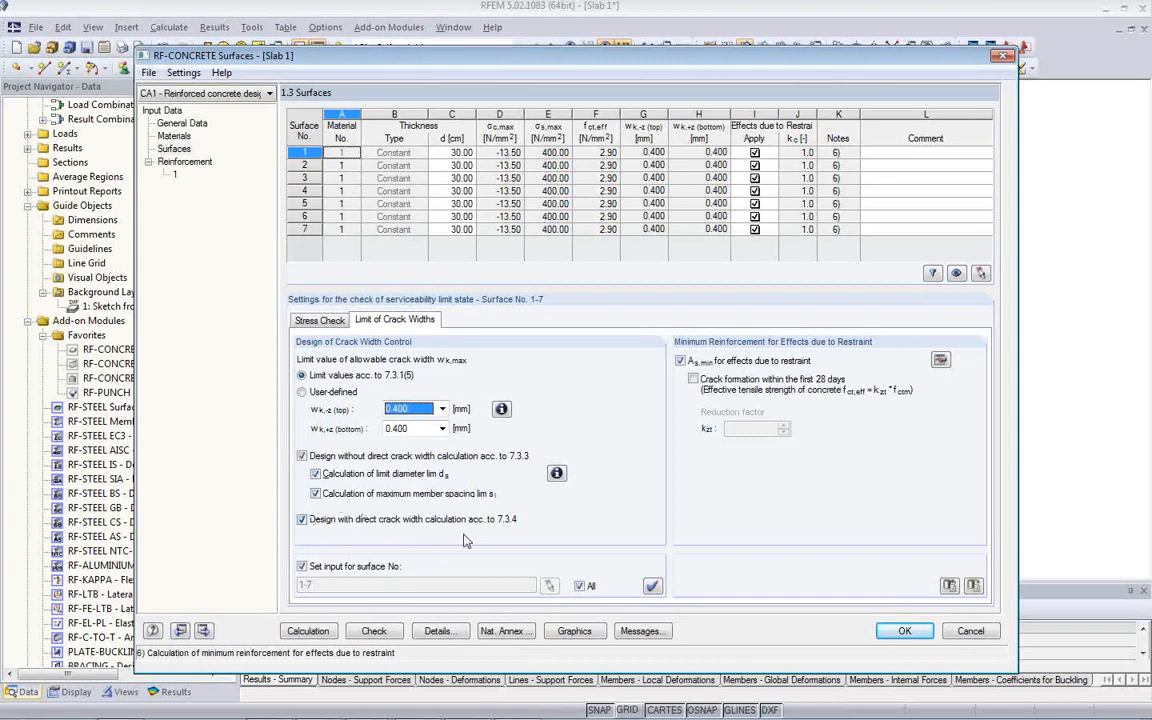
Switch off the design without direct crack width calculation and the minimum reinforcement for effects due to restraint for surfaces 1-7.
{"action": "left_click", "coordinate": [302, 456]}
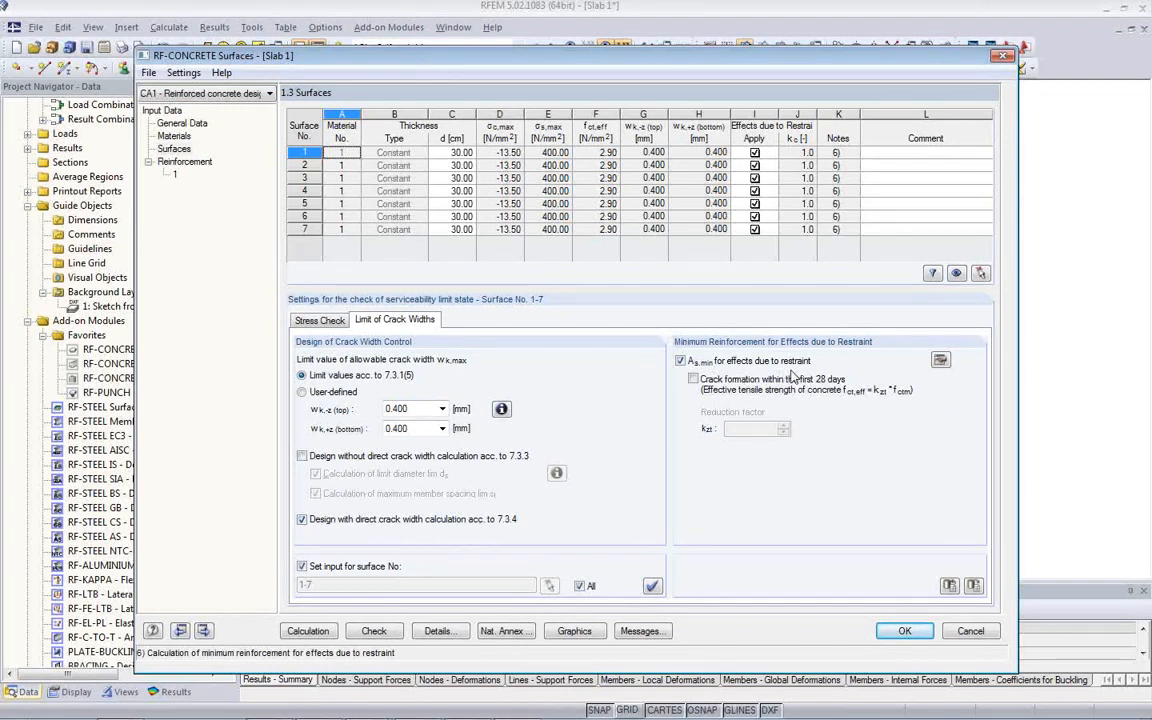
{"action": "left_click", "coordinate": [680, 361]}
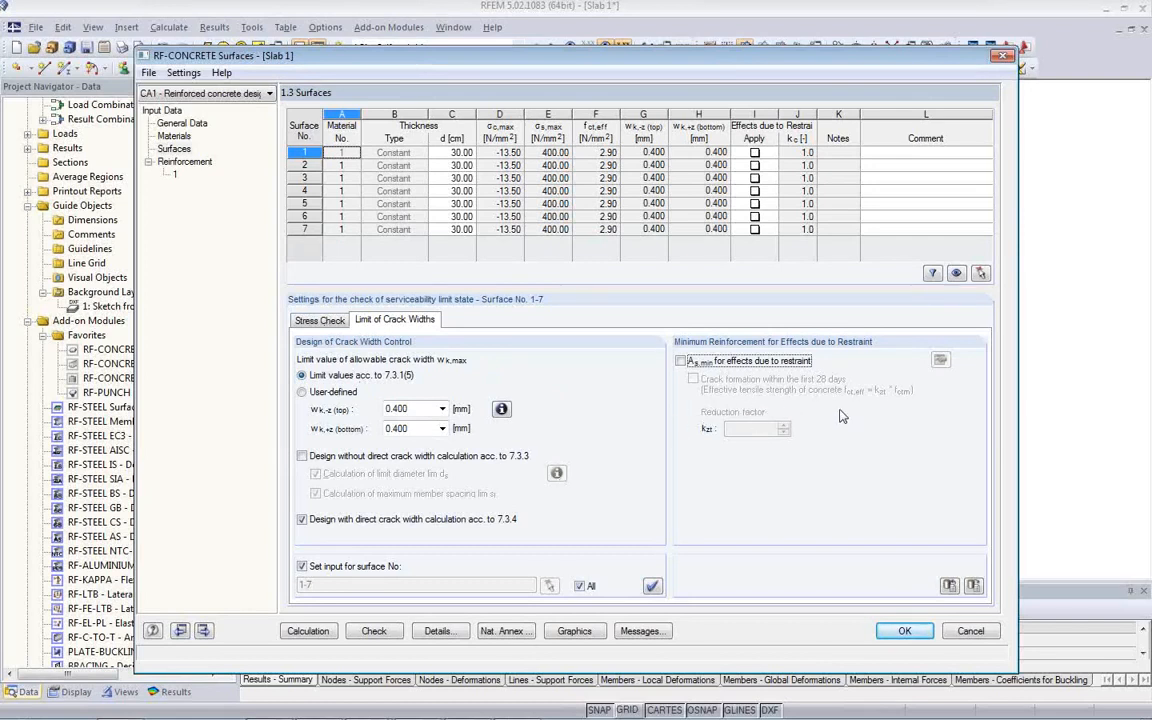
{"action": "left_click", "coordinate": [300, 321]}
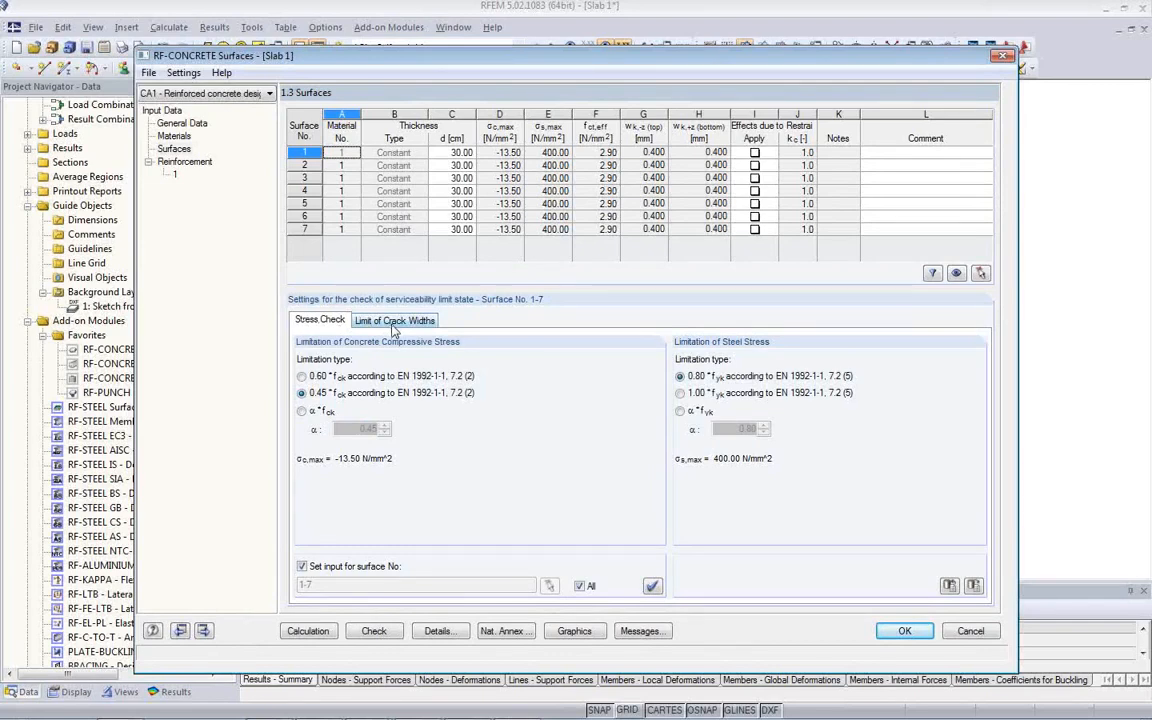
Define the basic reinforcement's concrete cover according to the standard, keeping exposure class XC1 and checking both the bottom and top parameters.
{"action": "left_click", "coordinate": [165, 161]}
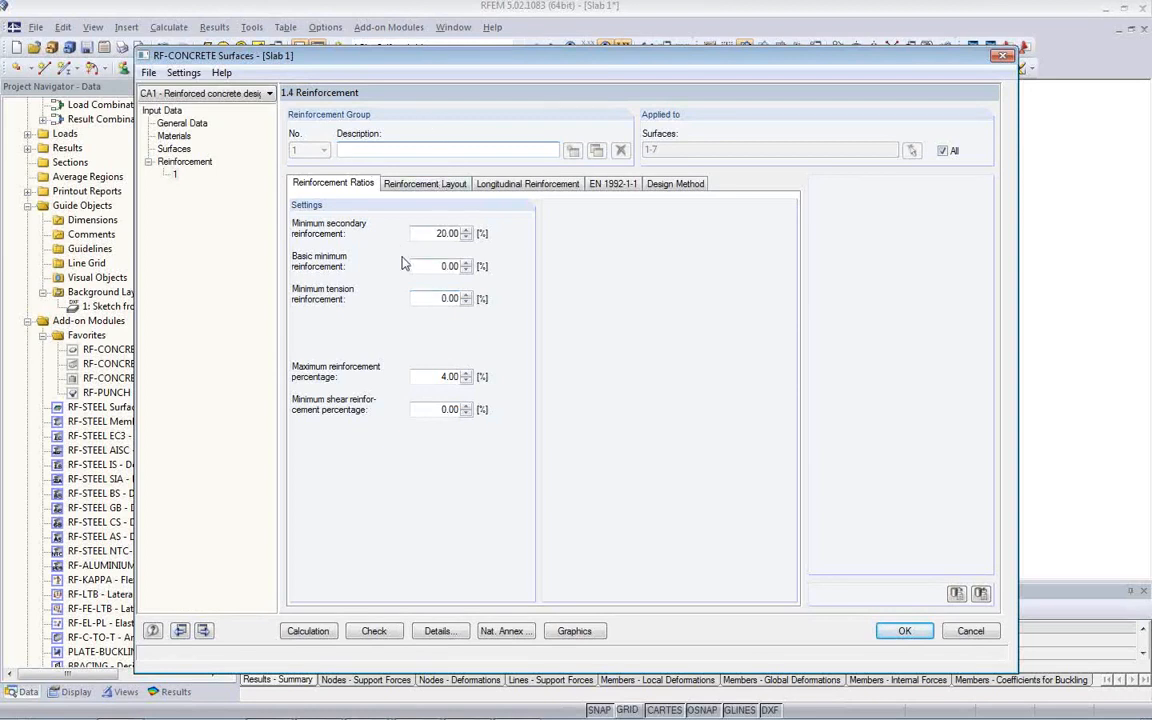
{"action": "left_click", "coordinate": [450, 186]}
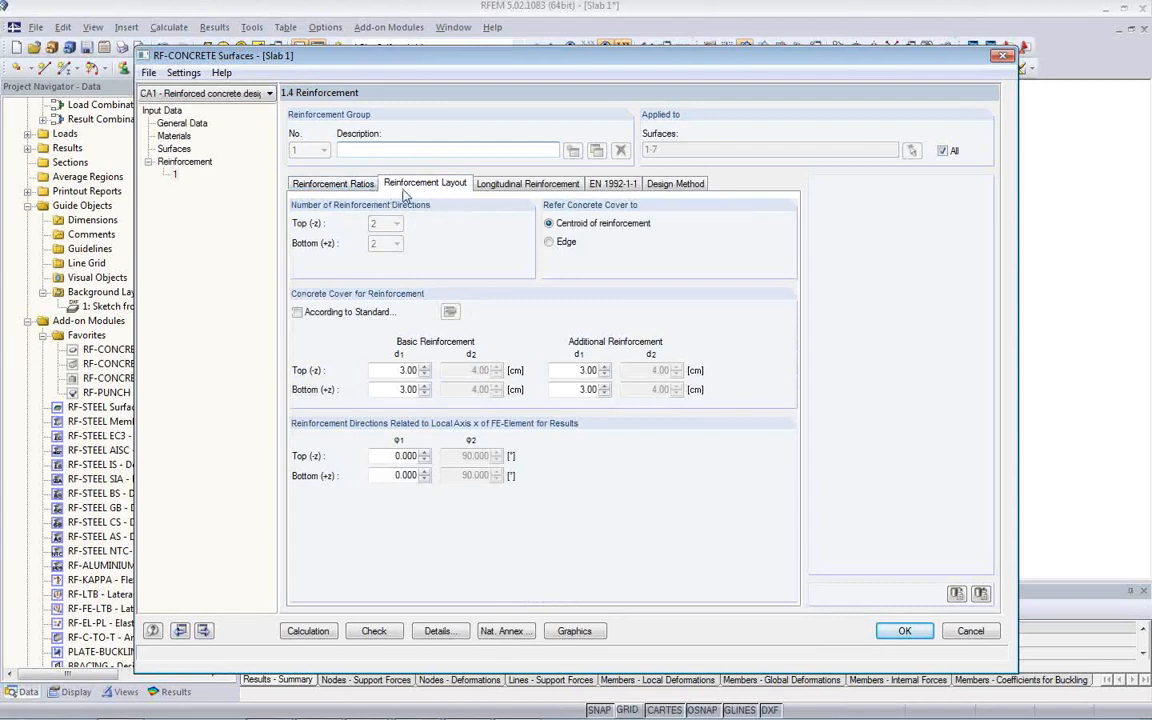
{"action": "left_click", "coordinate": [298, 313]}
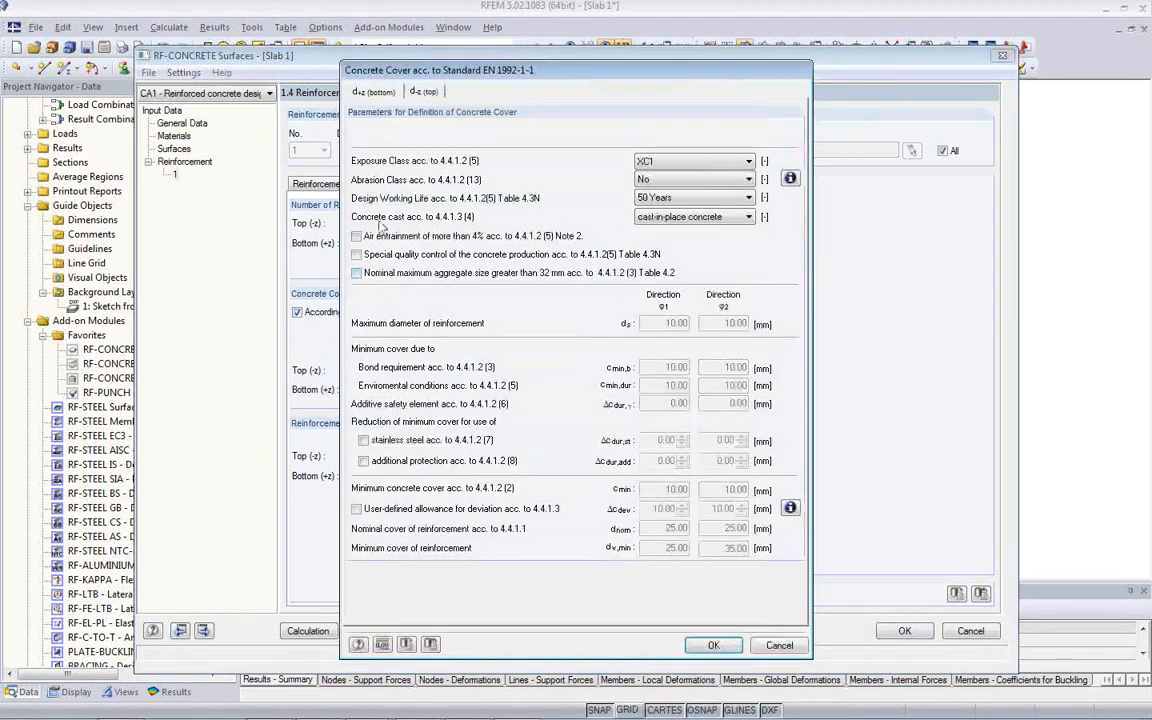
{"action": "left_click", "coordinate": [748, 162]}
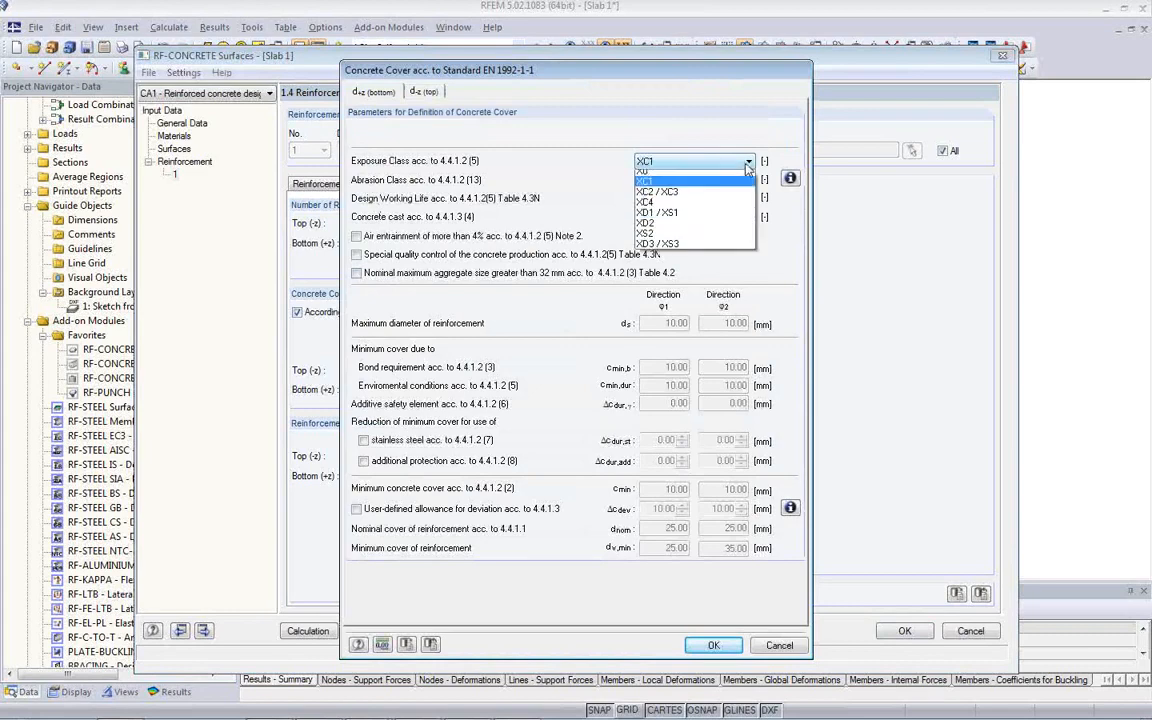
{"action": "left_click", "coordinate": [705, 198]}
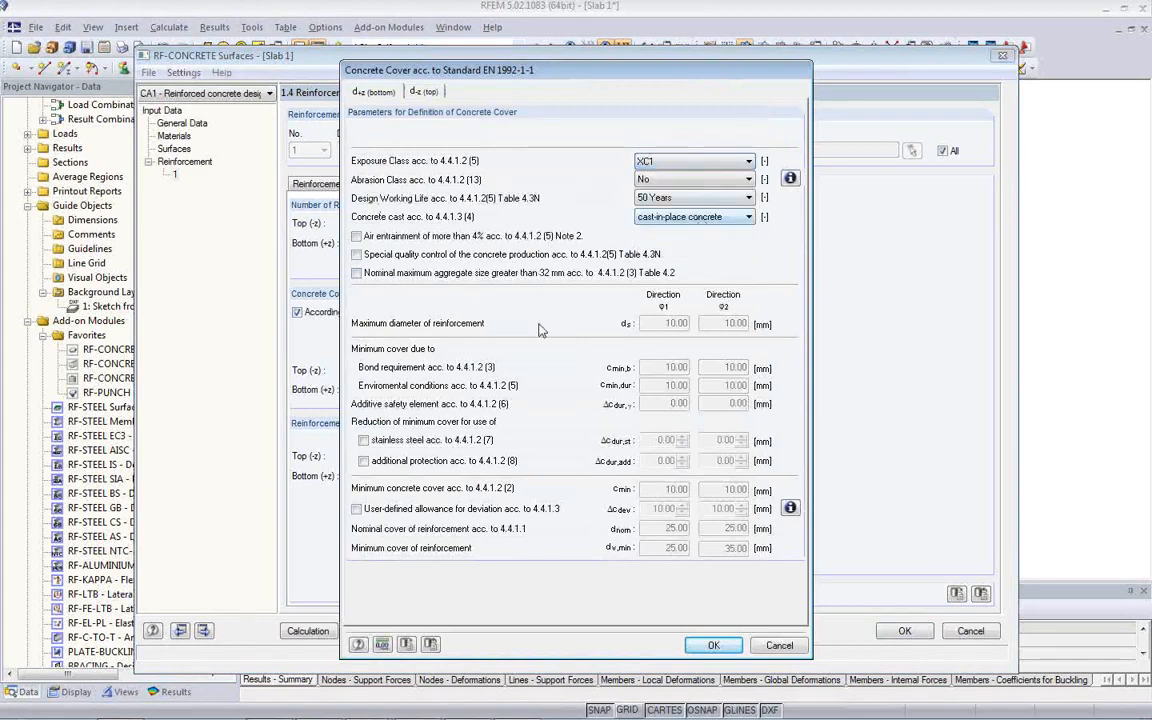
{"action": "left_click", "coordinate": [422, 92]}
{"action": "left_click", "coordinate": [380, 96]}
{"action": "left_click", "coordinate": [419, 94]}
{"action": "left_click", "coordinate": [375, 97]}
{"action": "left_click", "coordinate": [716, 646]}
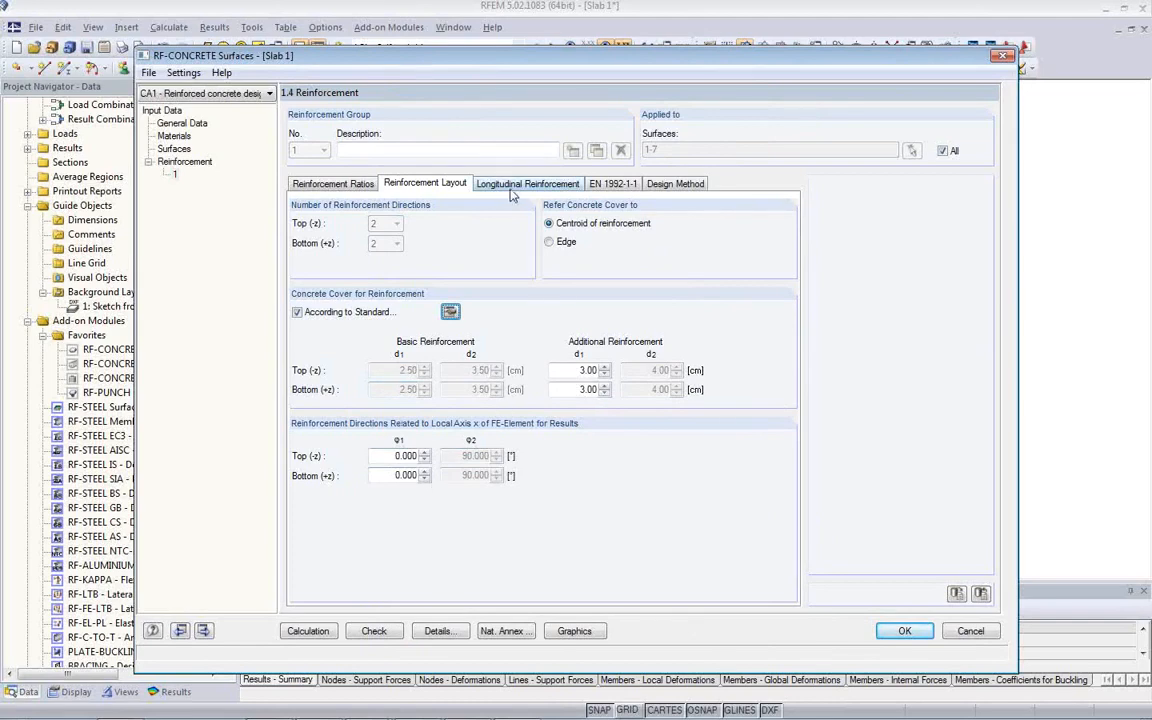
Review the longitudinal reinforcement and EN 1992-1-1 settings, the National Annex parameters, and the analysis method details.
{"action": "left_click", "coordinate": [480, 184]}
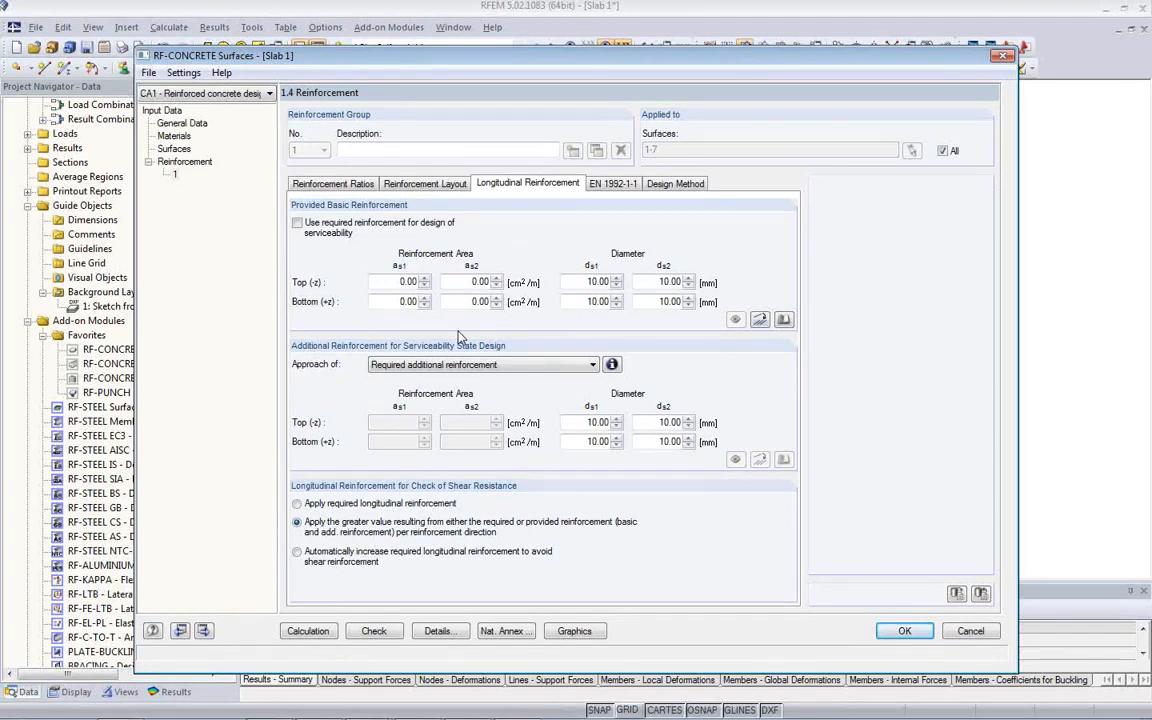
{"action": "left_click", "coordinate": [612, 184]}
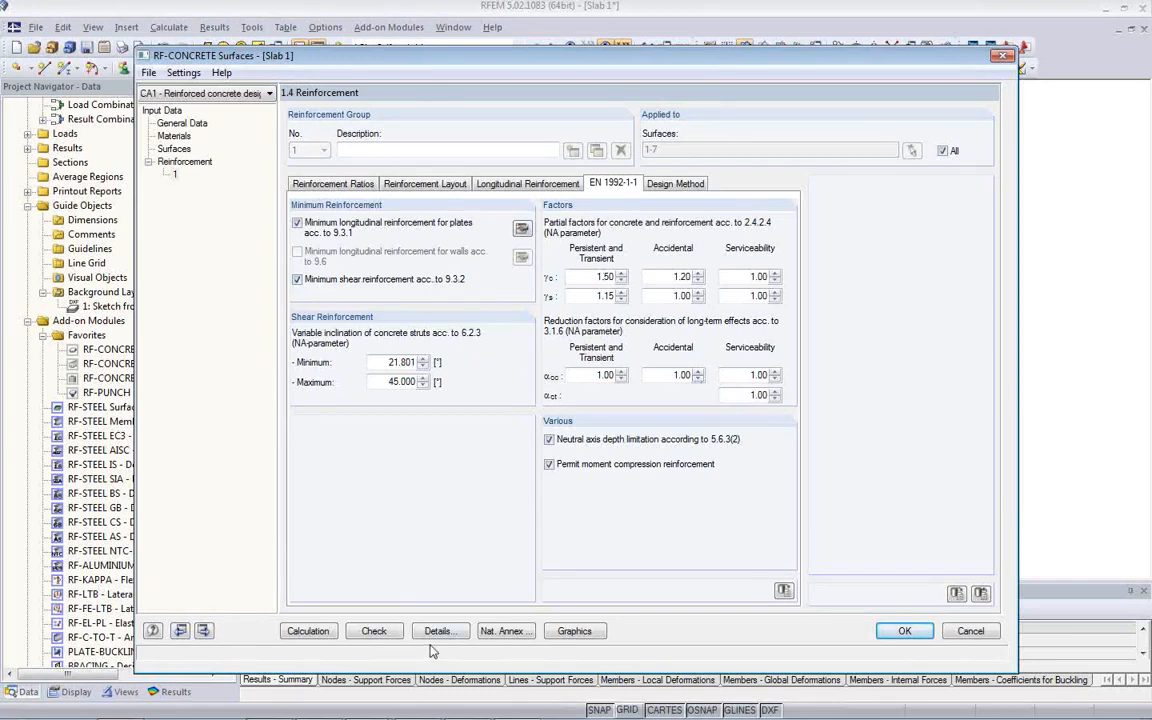
{"action": "left_click", "coordinate": [516, 640]}
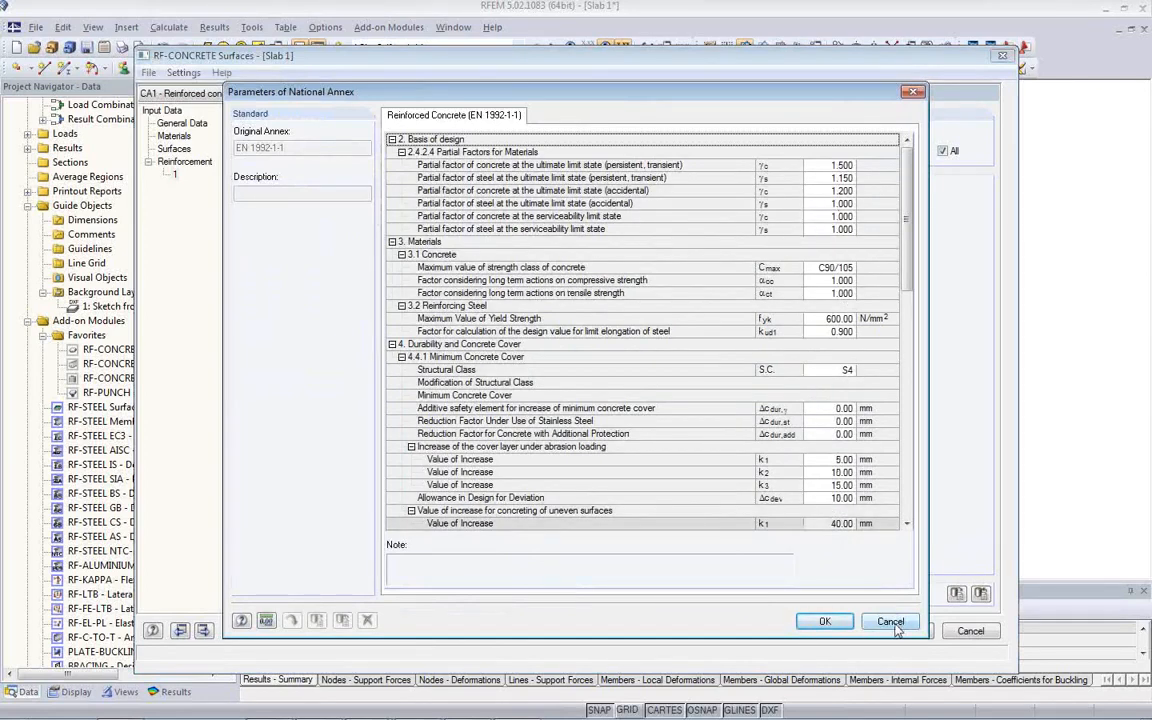
{"action": "left_click", "coordinate": [890, 622]}
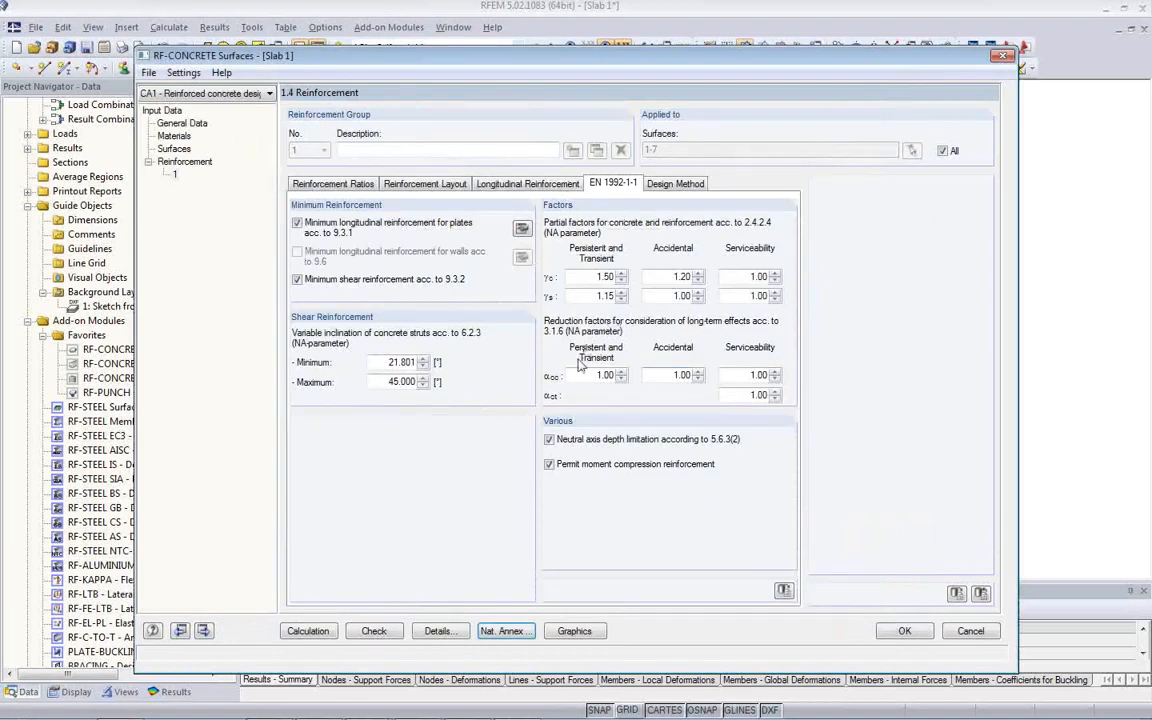
{"action": "left_click", "coordinate": [438, 632]}
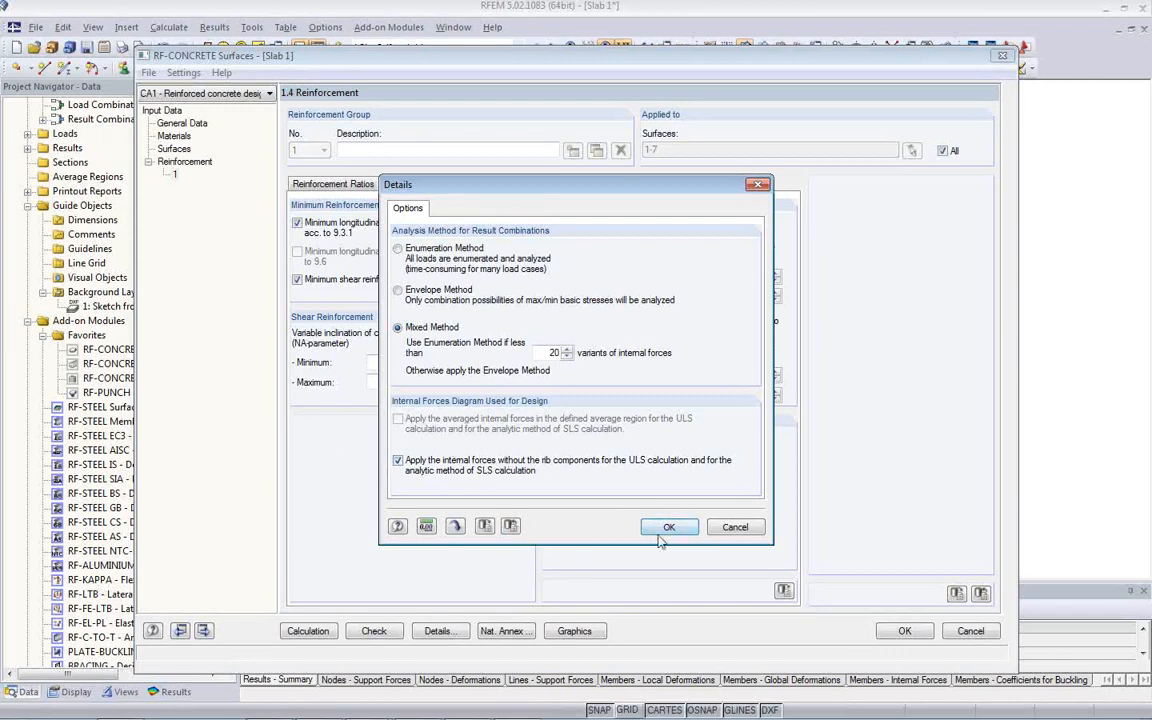
{"action": "left_click", "coordinate": [667, 528]}
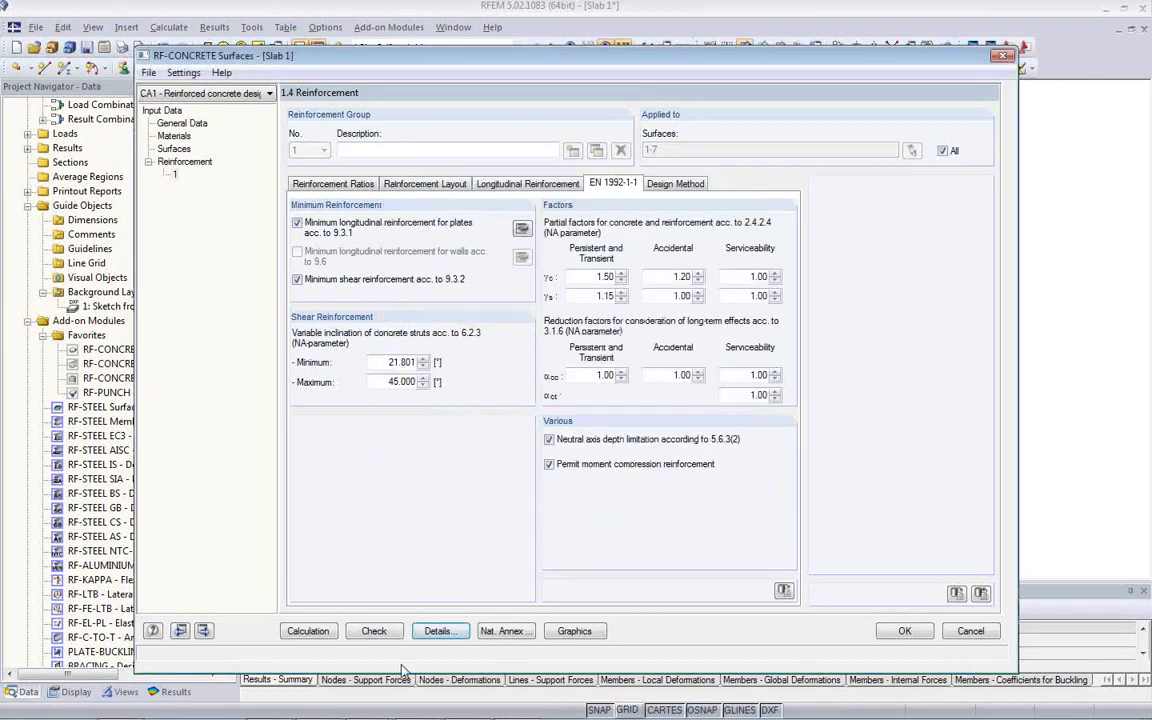
Run the design calculation and examine the total required reinforcement for the top and bottom directions.
{"action": "left_click", "coordinate": [308, 631]}
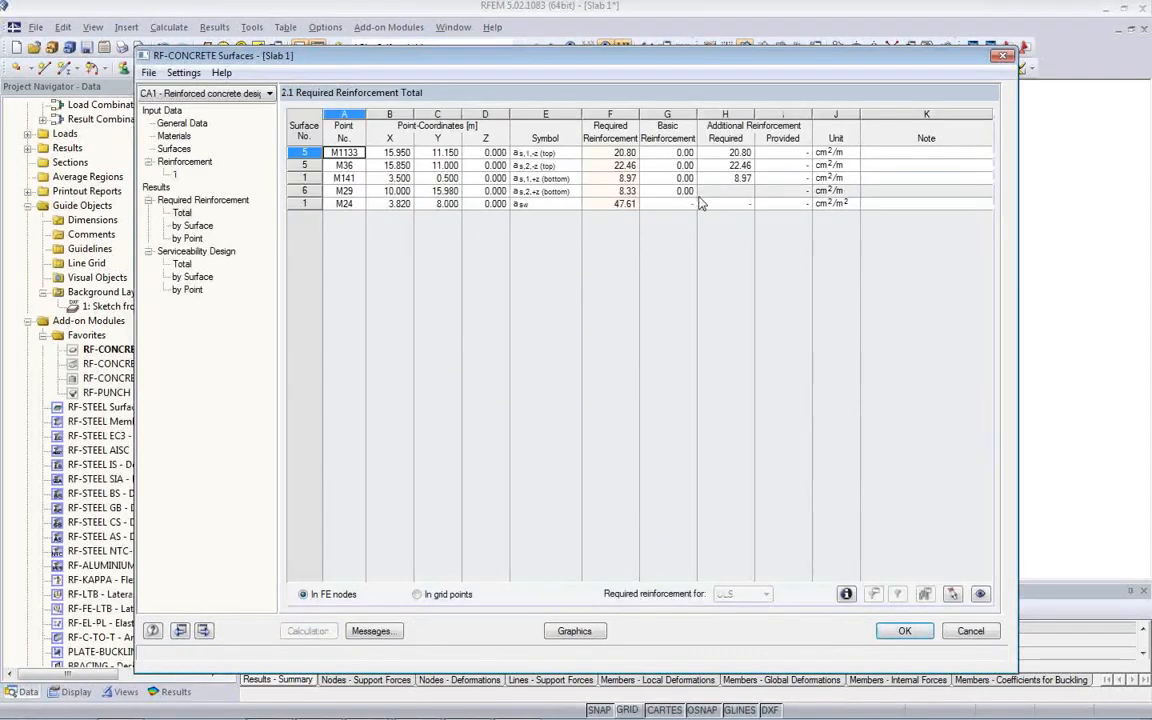
{"action": "left_click", "coordinate": [624, 157]}
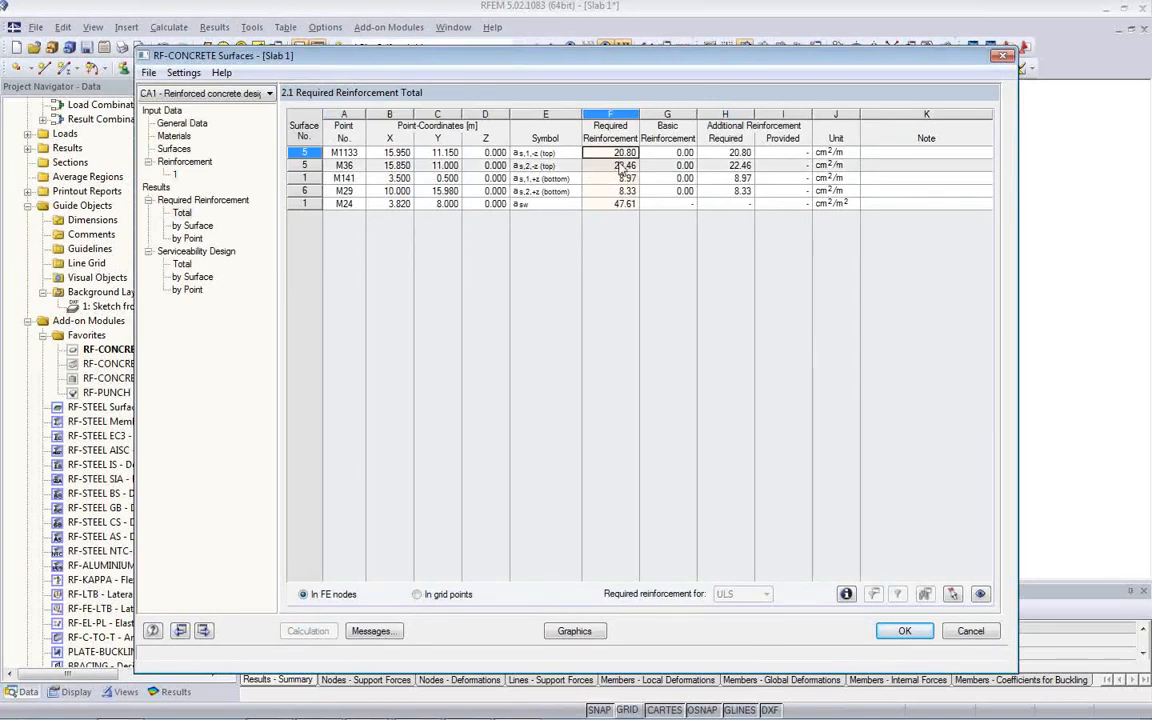
{"action": "left_click", "coordinate": [548, 180]}
{"action": "left_click", "coordinate": [552, 191]}
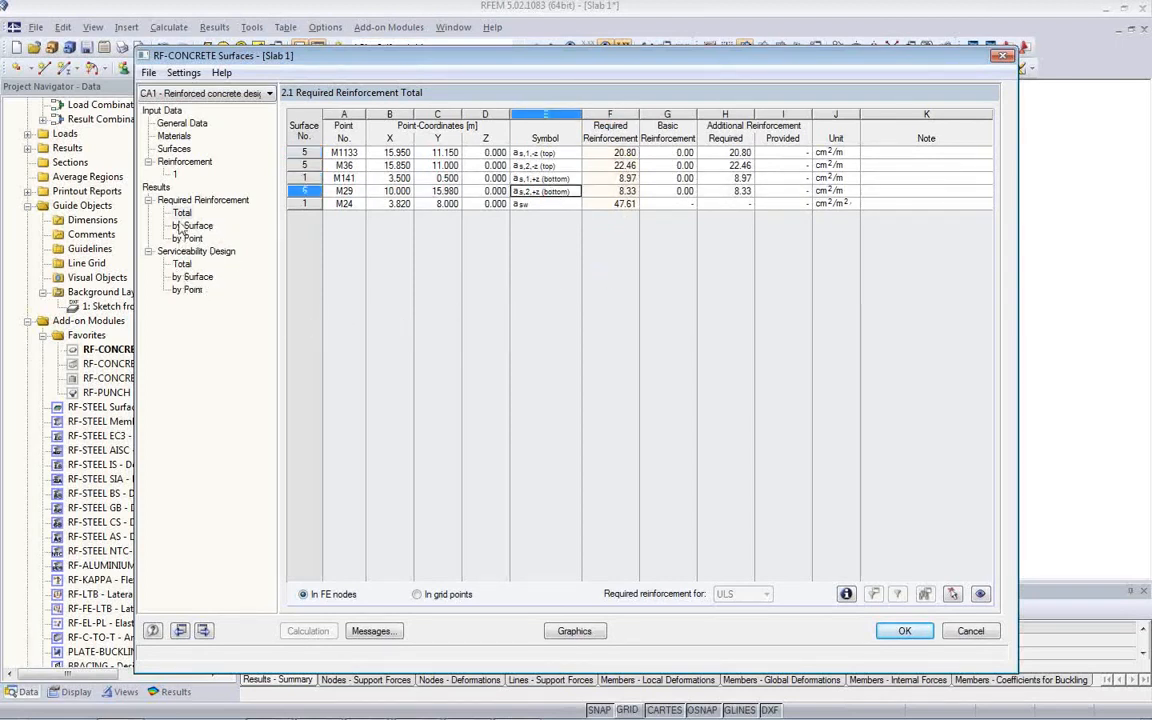
Review the total serviceability design results and display the required reinforcement a-s,1,-z (top) graphically on the slab in plan view.
{"action": "left_click", "coordinate": [183, 264]}
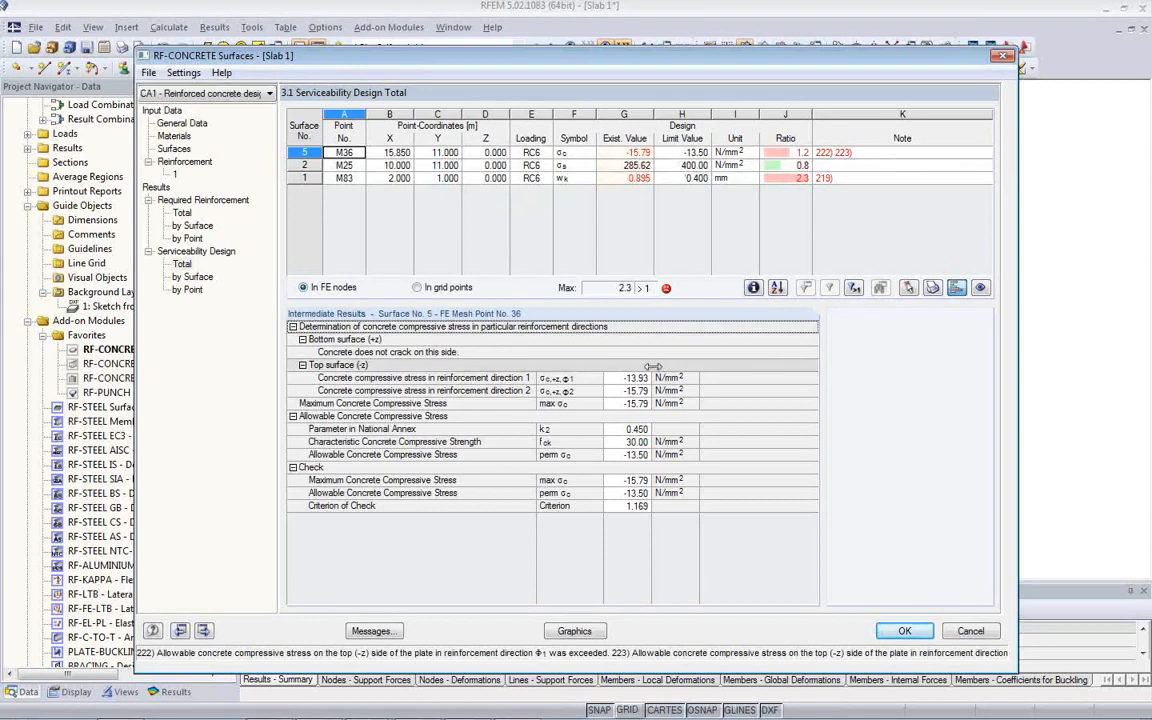
{"action": "left_click", "coordinate": [573, 632]}
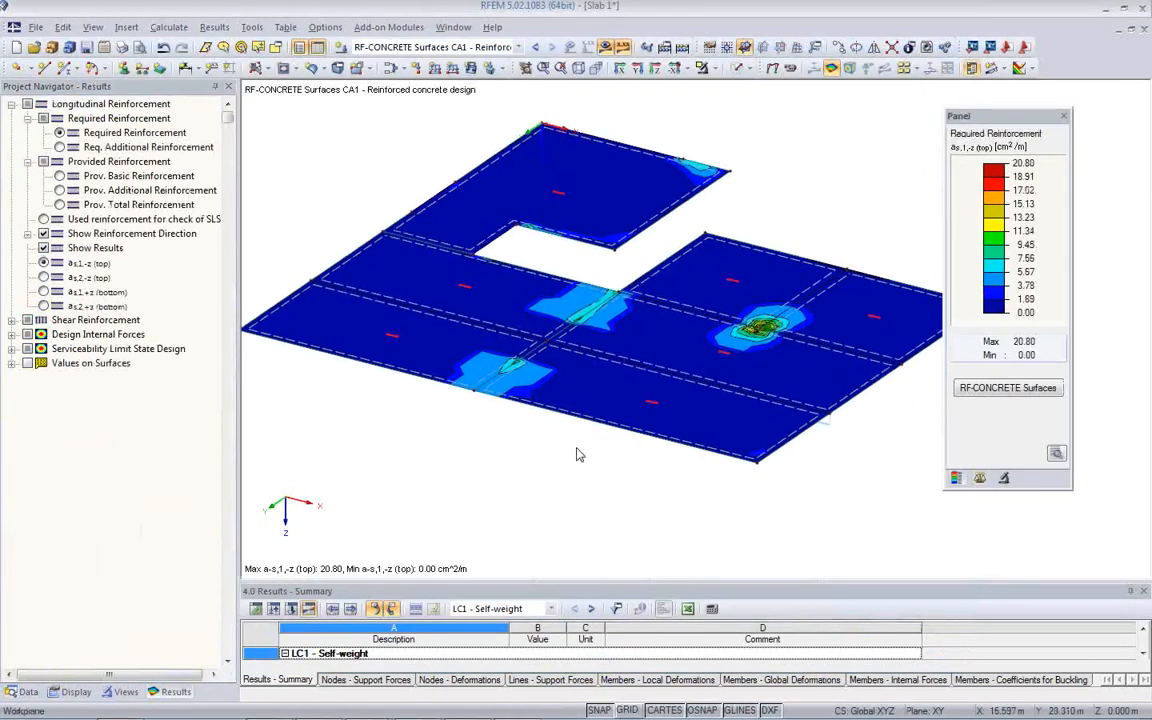
{"action": "middle_click_drag", "start_coordinate": [578, 450], "coordinate": [692, 562]}
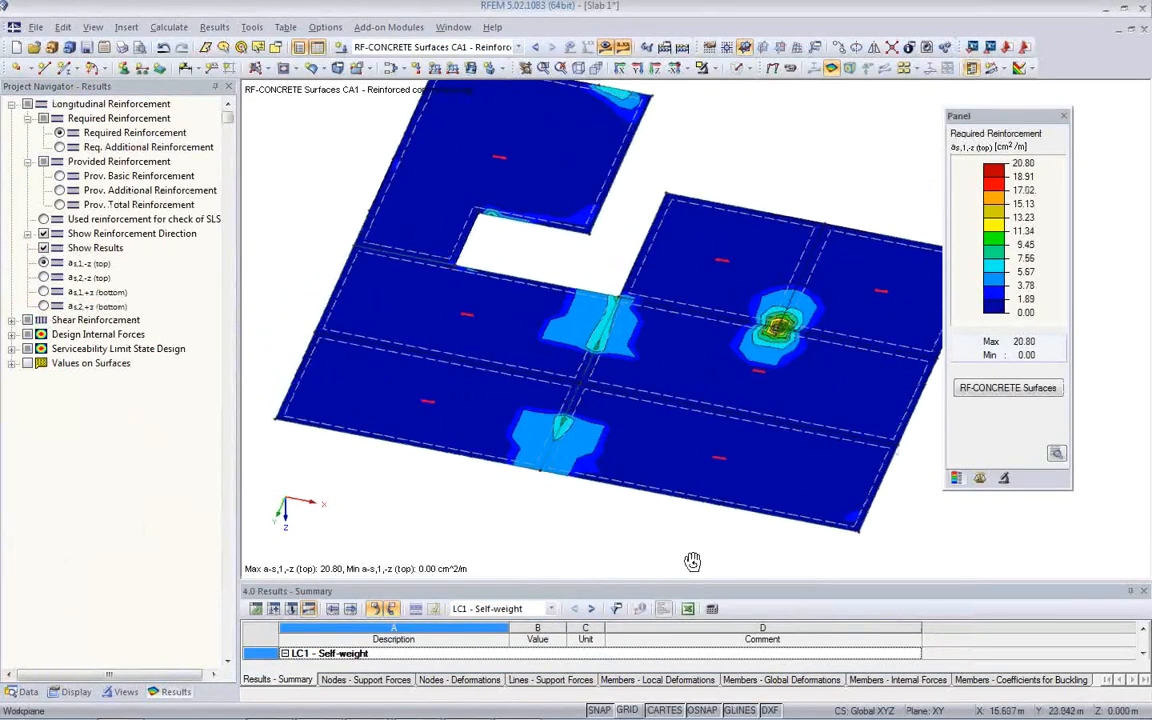
{"action": "left_click", "coordinate": [655, 69]}
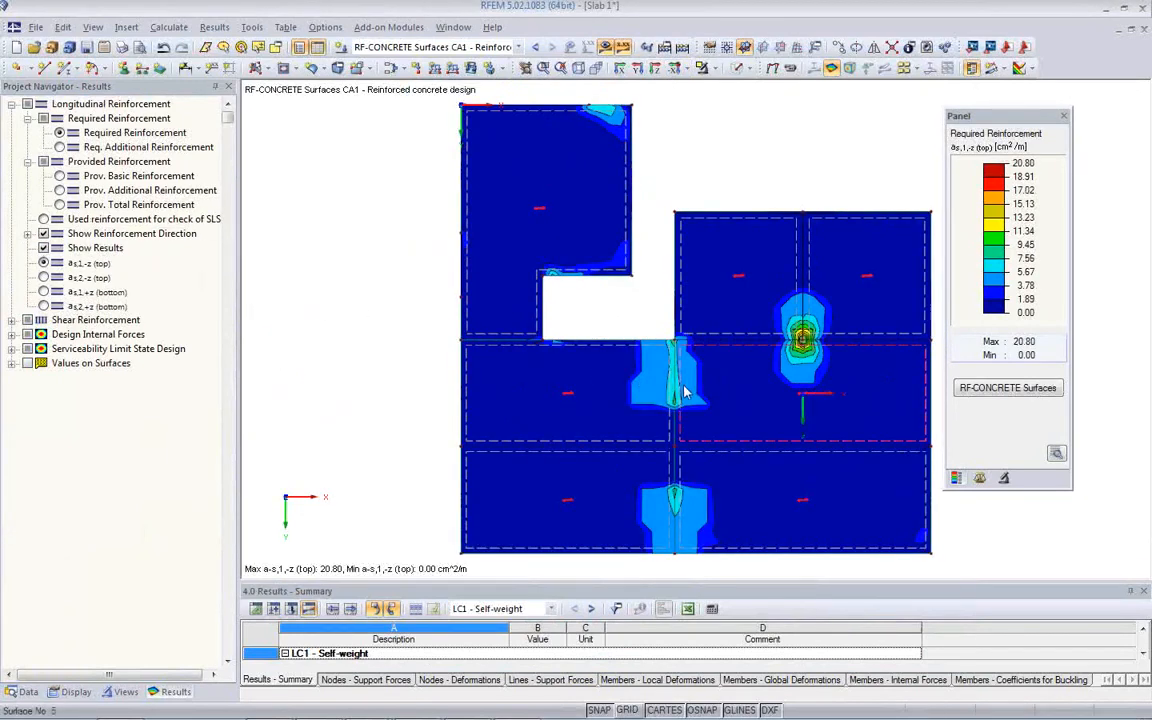
Examine the required reinforcement distribution on the slab for both directions at the top and bottom, closing the results table for a larger view.
{"action": "left_click", "coordinate": [43, 277]}
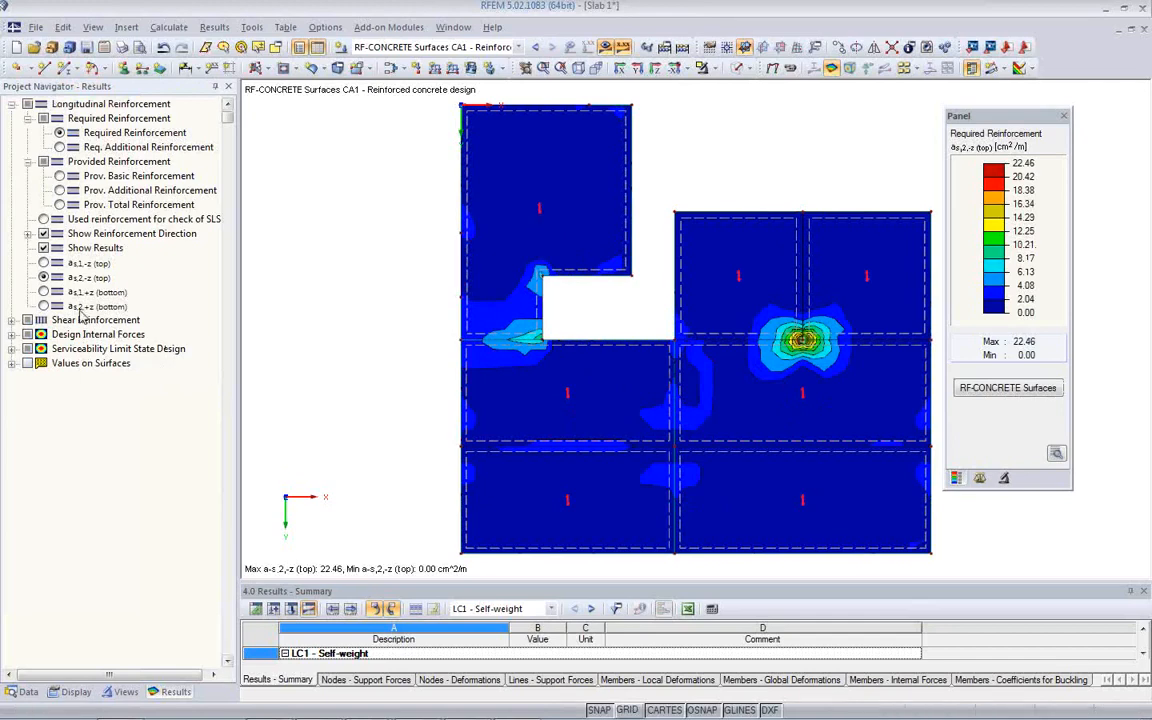
{"action": "left_click", "coordinate": [43, 292]}
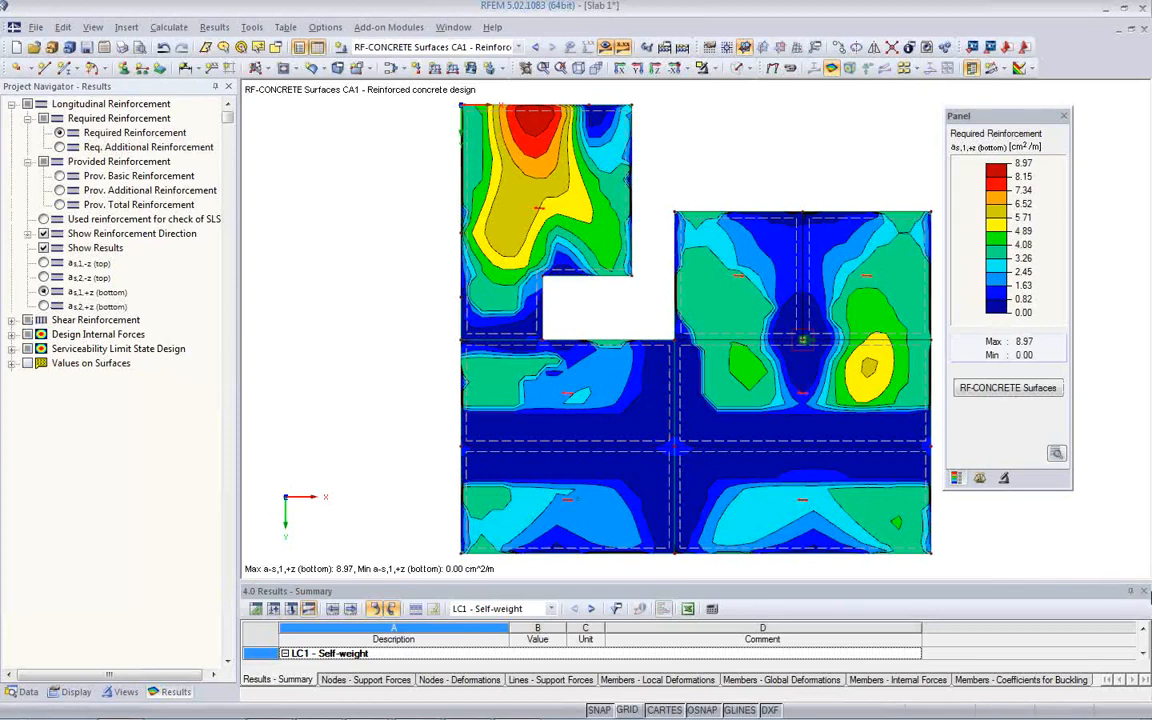
{"action": "left_click", "coordinate": [1144, 592]}
{"action": "middle_click_drag", "start_coordinate": [794, 503], "coordinate": [747, 532]}
{"action": "left_click", "coordinate": [43, 306]}
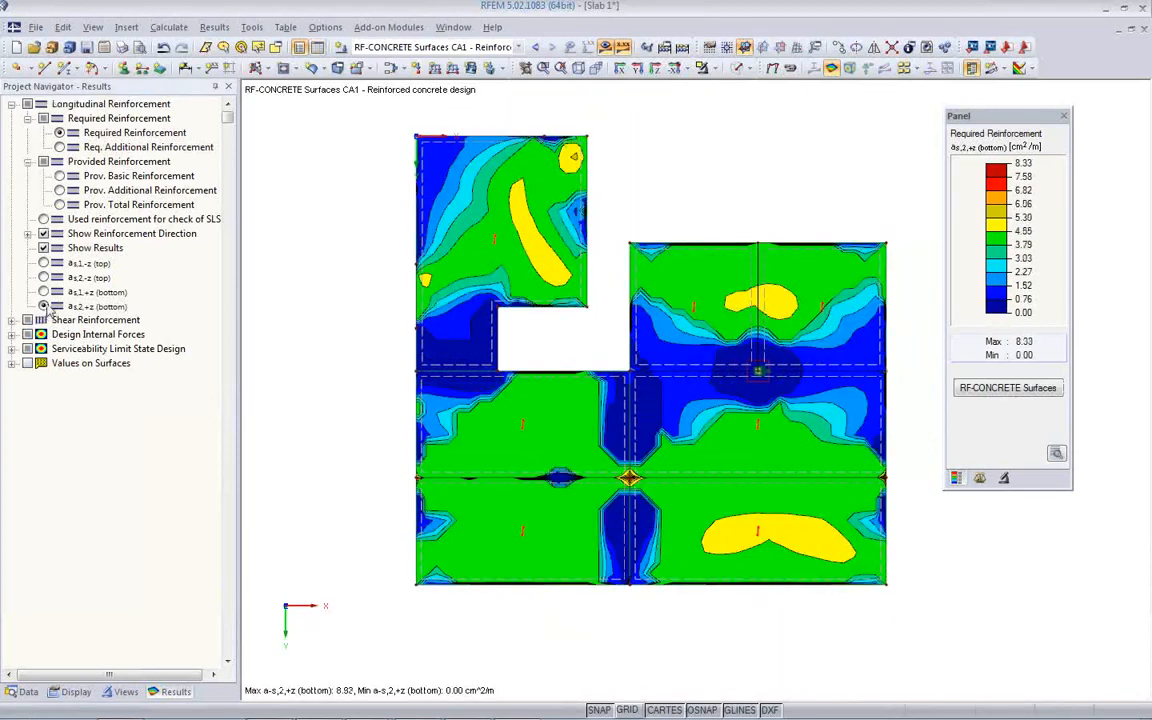
{"action": "left_click", "coordinate": [43, 292]}
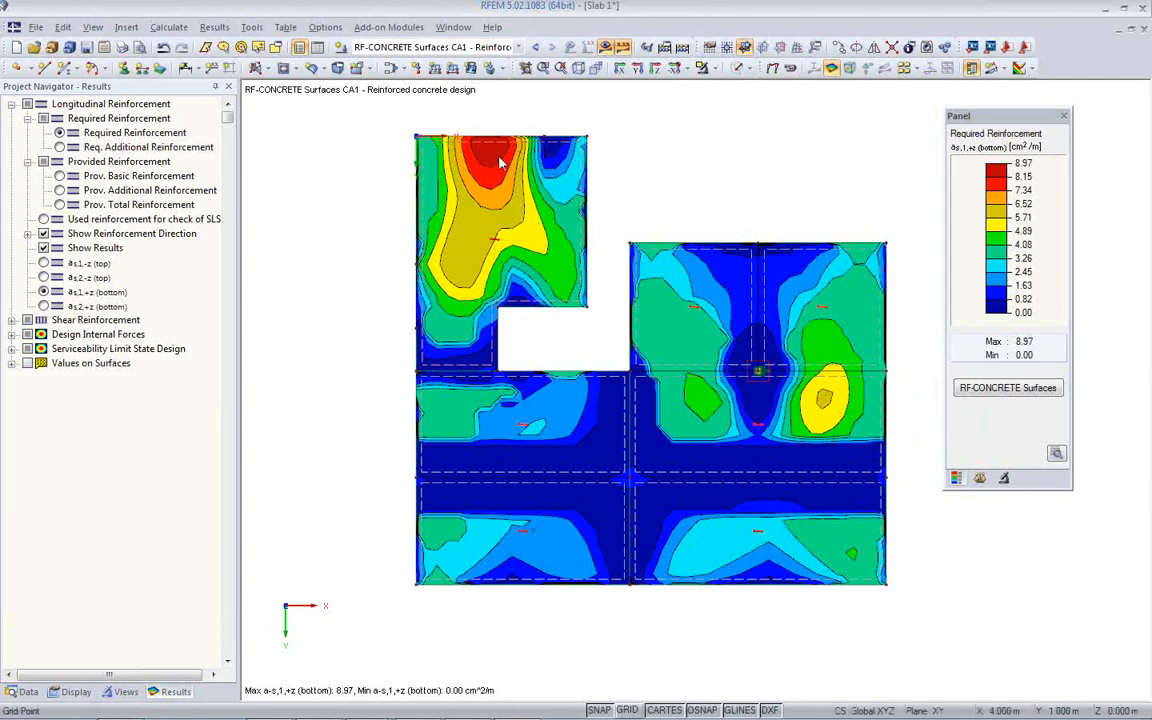
{"action": "left_click", "coordinate": [43, 306]}
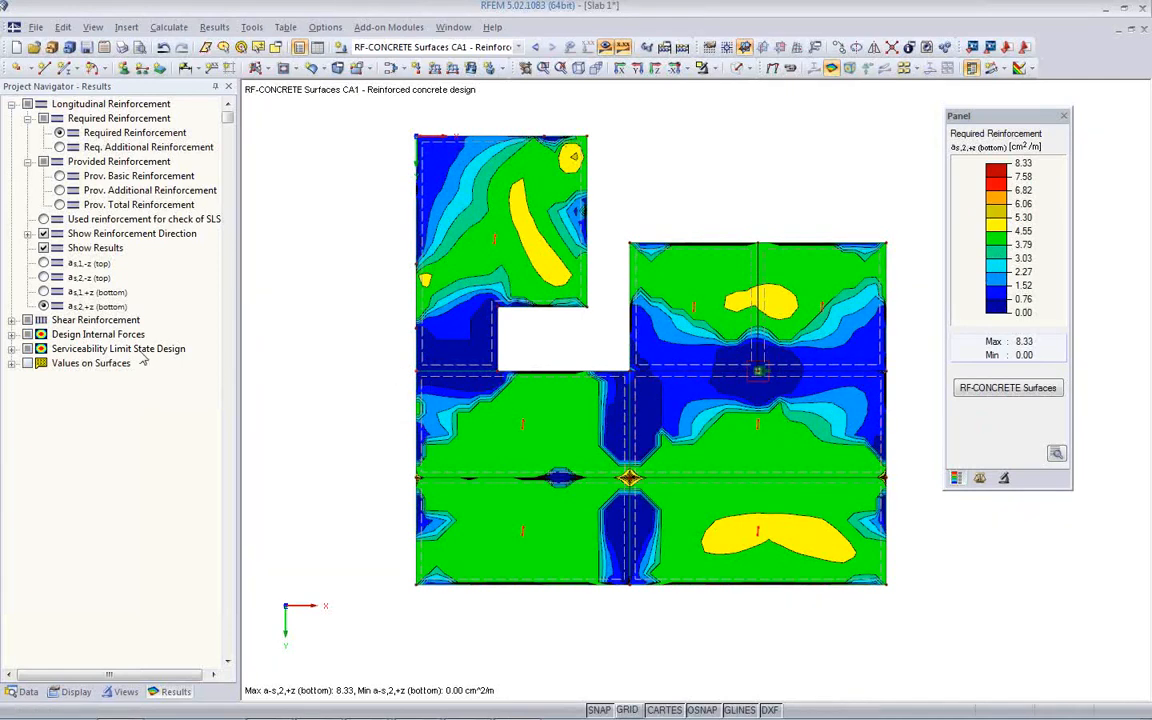
{"action": "left_click", "coordinate": [43, 263]}
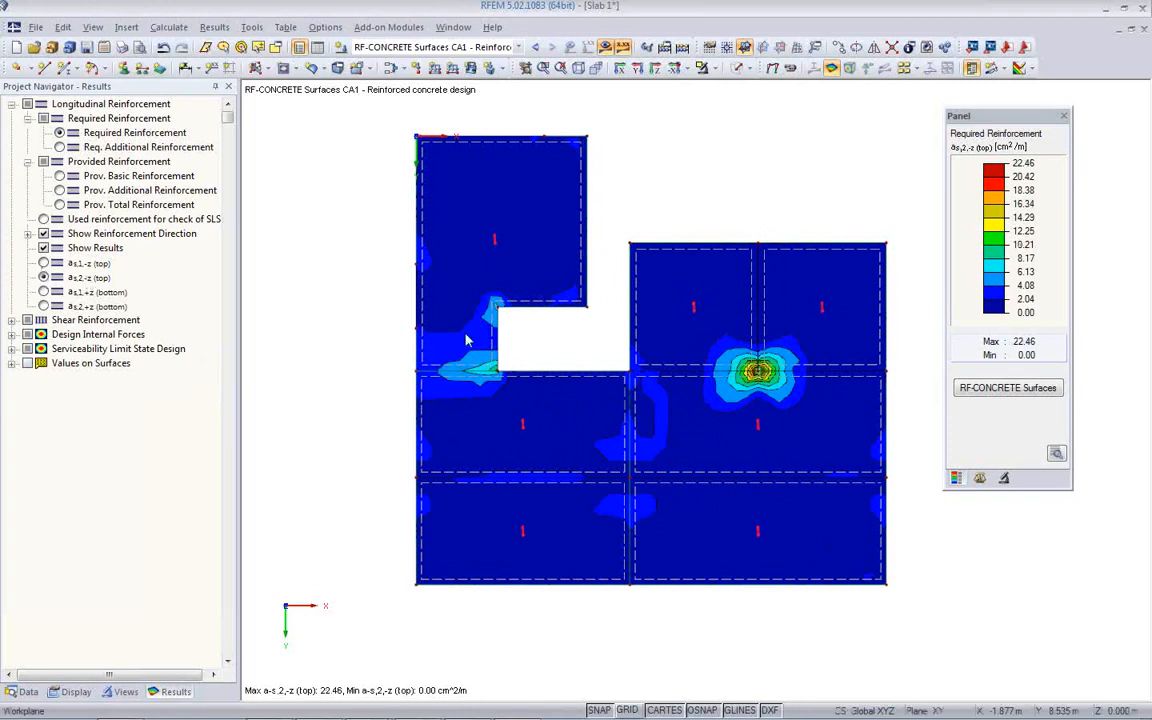
Return to the RF-CONCRETE Surfaces input, check the concrete cover in the reinforcement layout, and open the longitudinal reinforcement settings.
{"action": "left_click", "coordinate": [997, 386]}
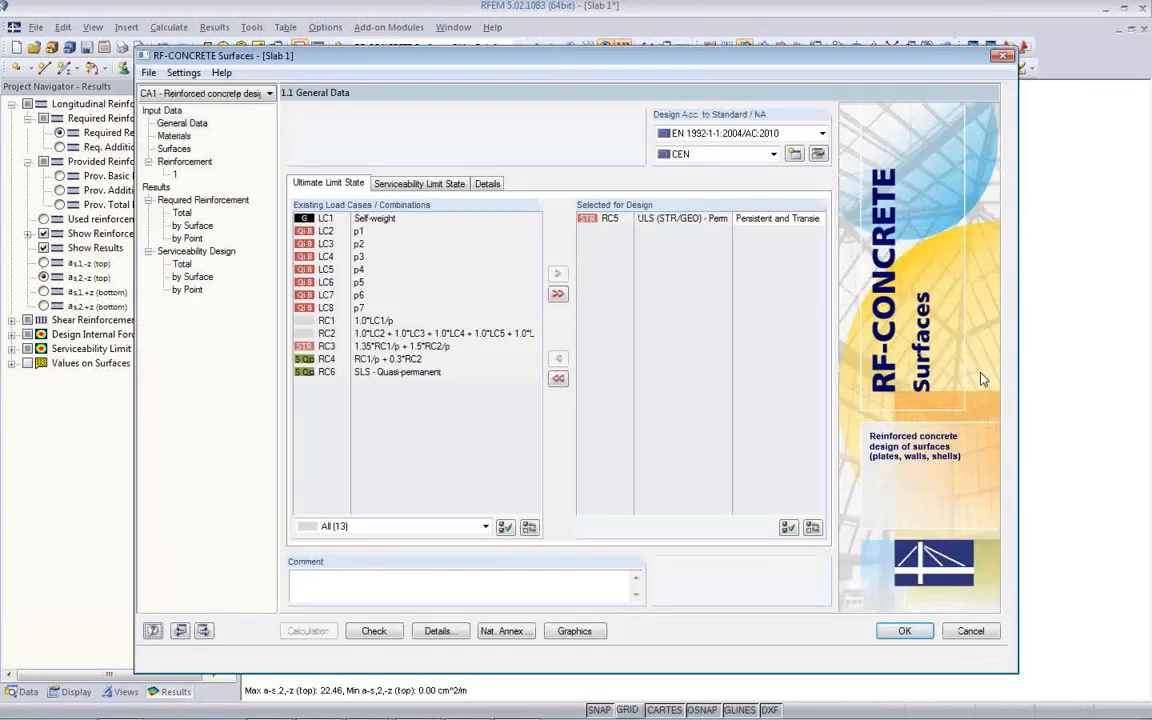
{"action": "left_click", "coordinate": [162, 164]}
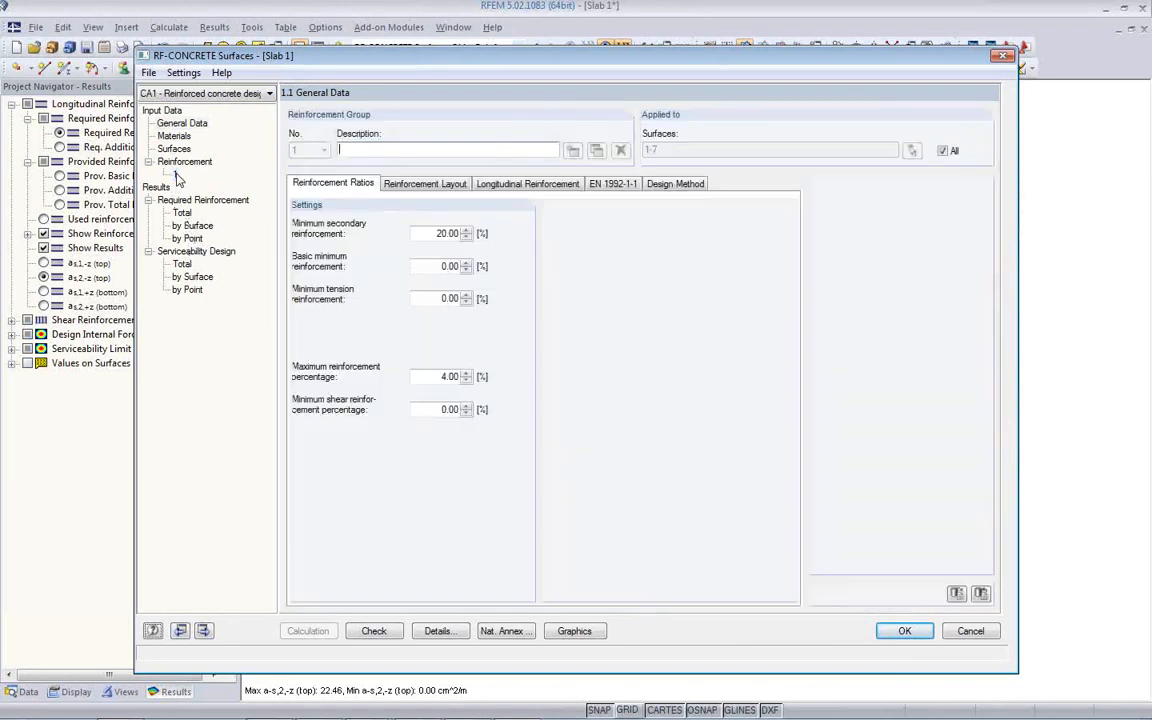
{"action": "left_click", "coordinate": [437, 186]}
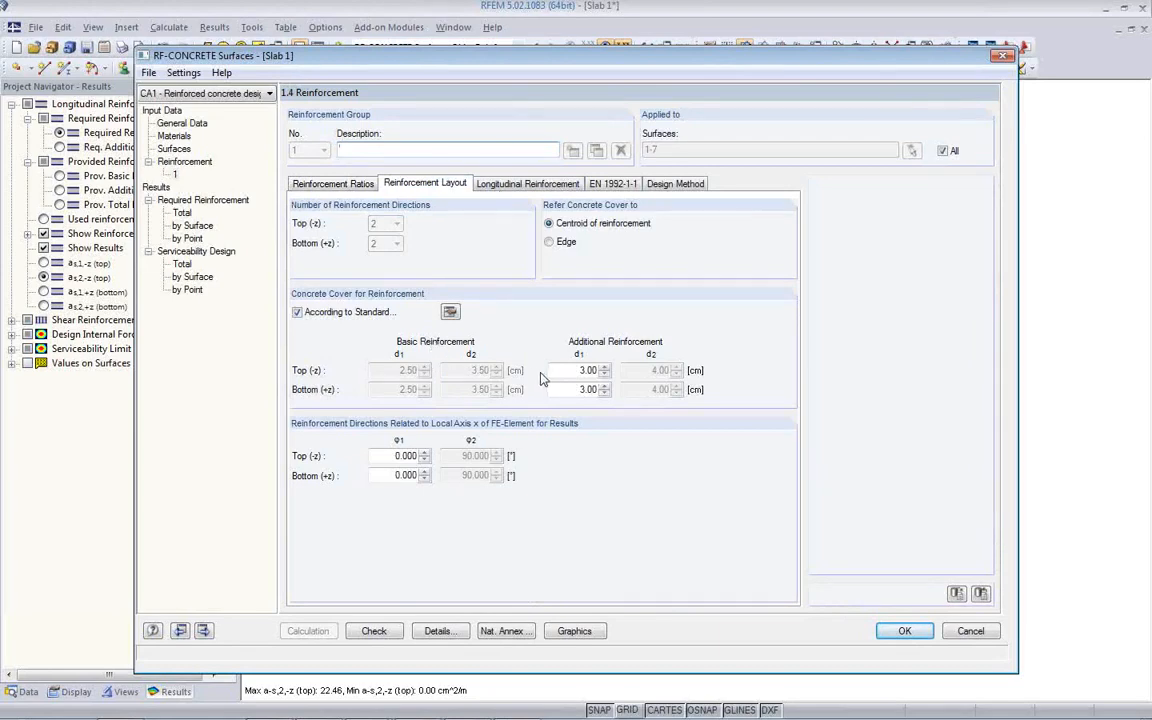
{"action": "left_click", "coordinate": [525, 185]}
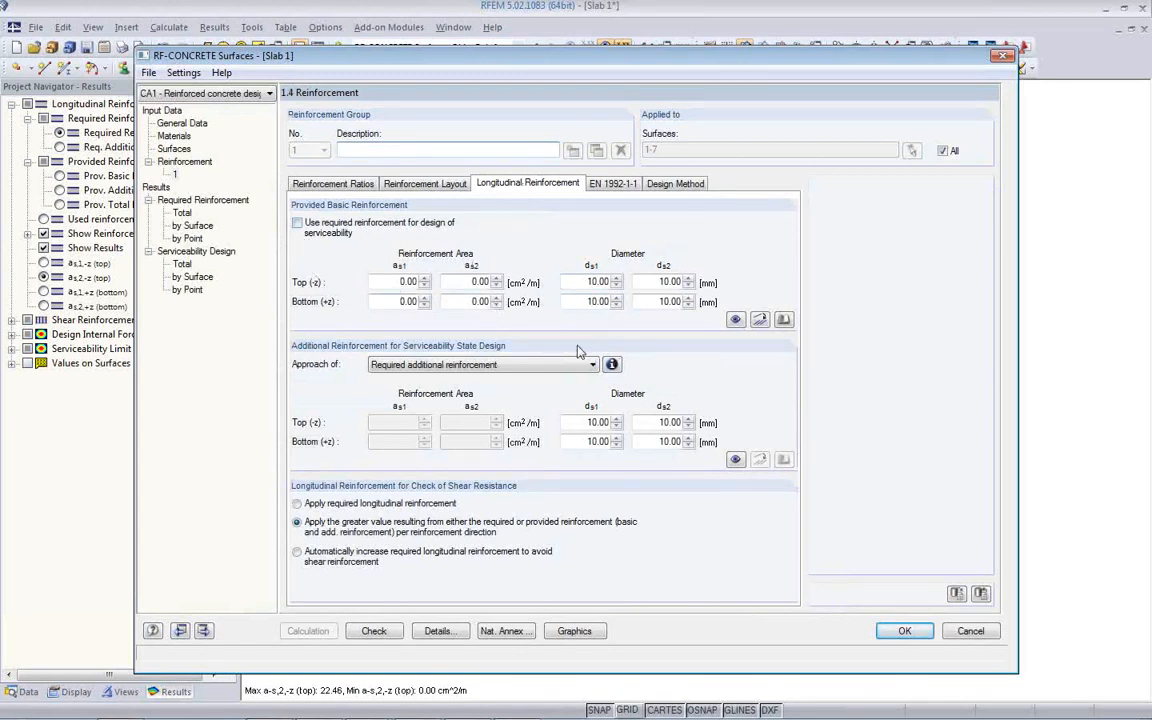
{"action": "left_click", "coordinate": [759, 320]}
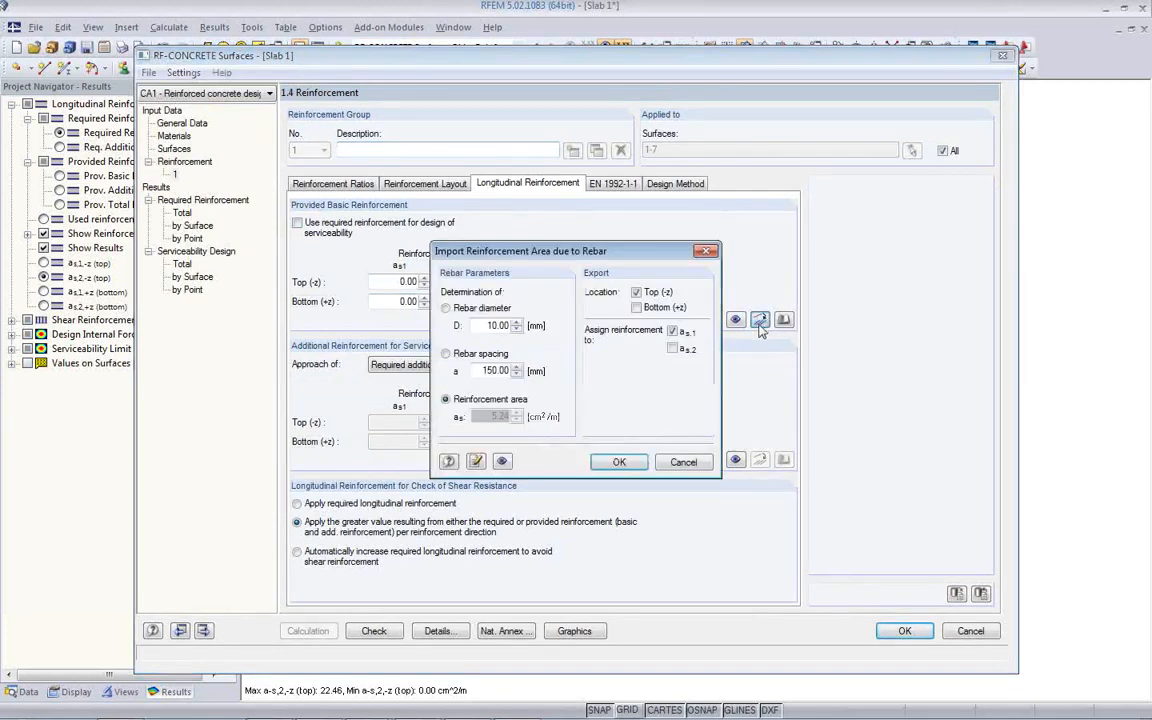
{"action": "double_click", "coordinate": [480, 325]}
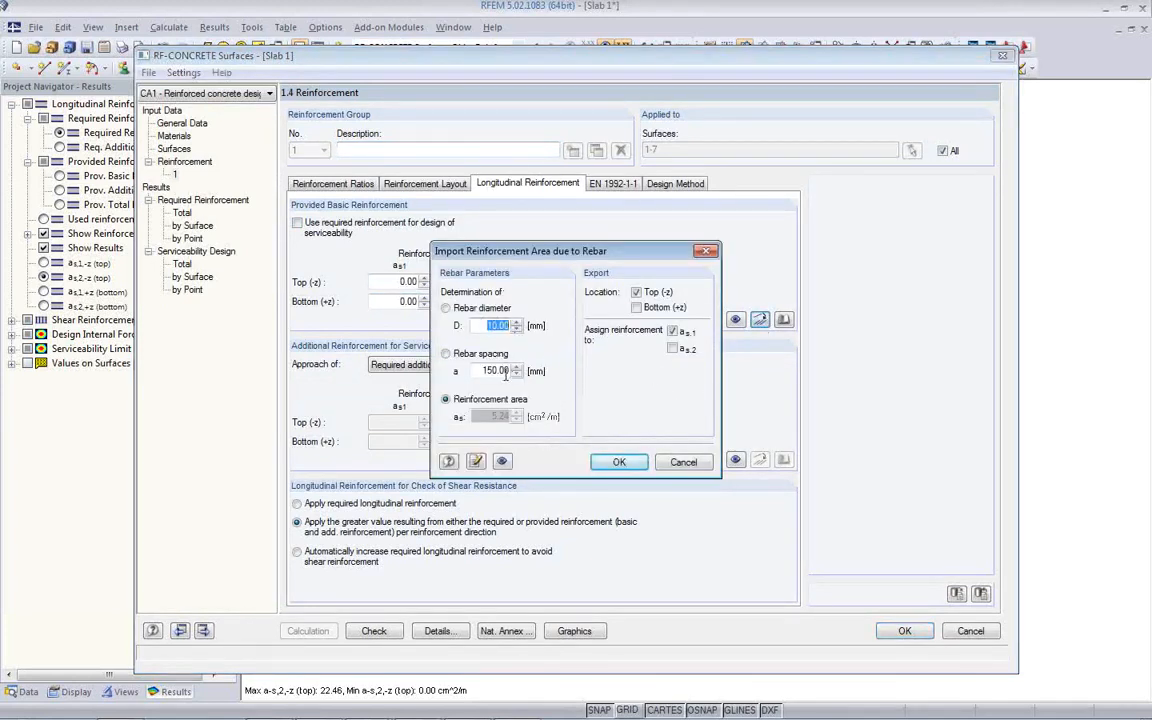
{"action": "double_click", "coordinate": [486, 371]}
{"action": "type", "text": "200"}
{"action": "left_click", "coordinate": [500, 326]}
{"action": "left_click", "coordinate": [684, 463]}
Import mesh Q424A from the Germany - 2008-01-01 range as basic reinforcement for the top and bottom sides in both directions.
{"action": "left_click", "coordinate": [785, 320]}
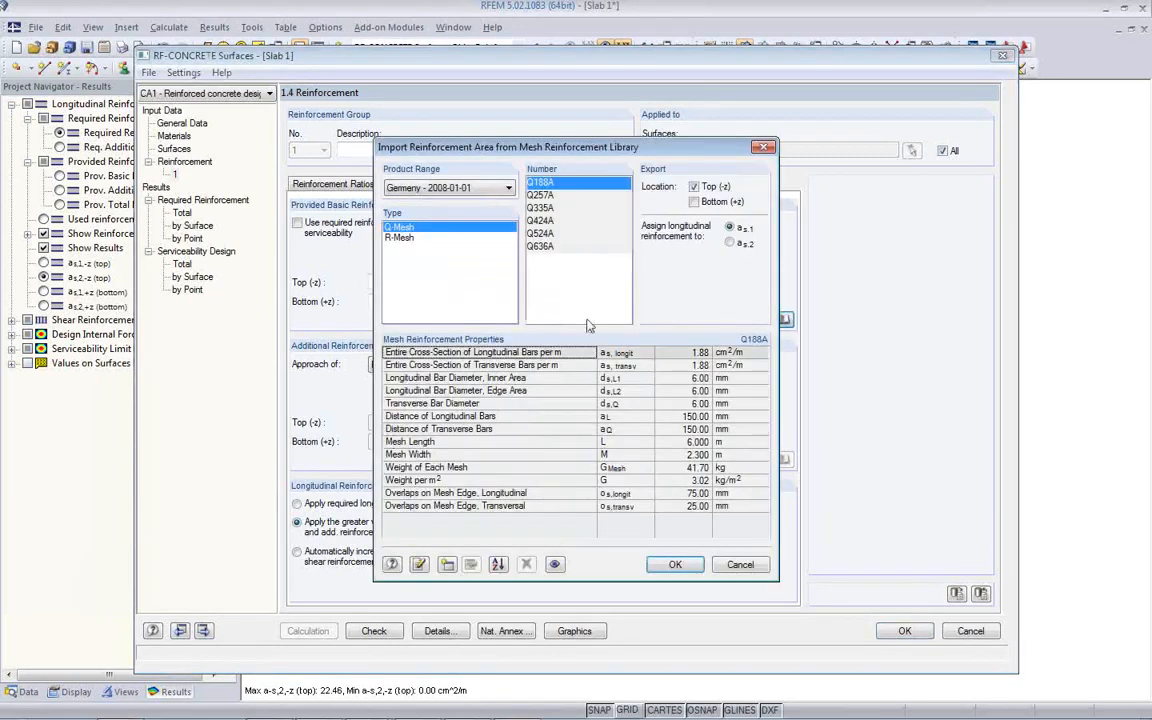
{"action": "left_click", "coordinate": [541, 220]}
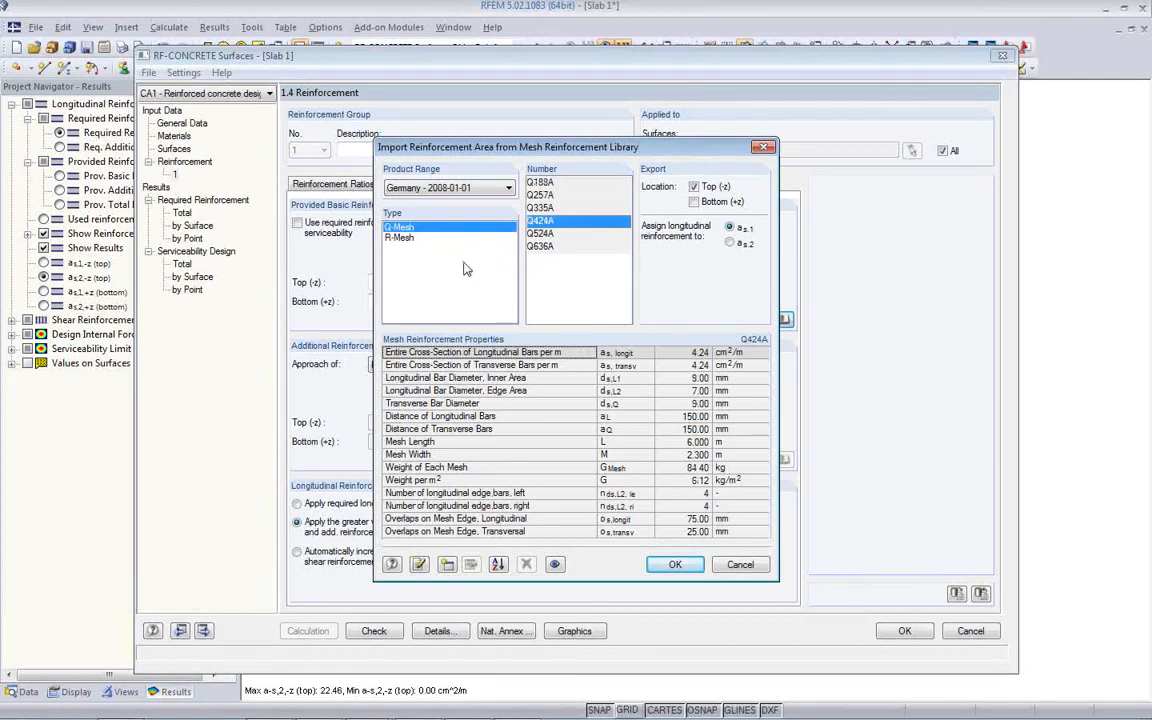
{"action": "left_click", "coordinate": [693, 201]}
{"action": "left_click", "coordinate": [674, 565]}
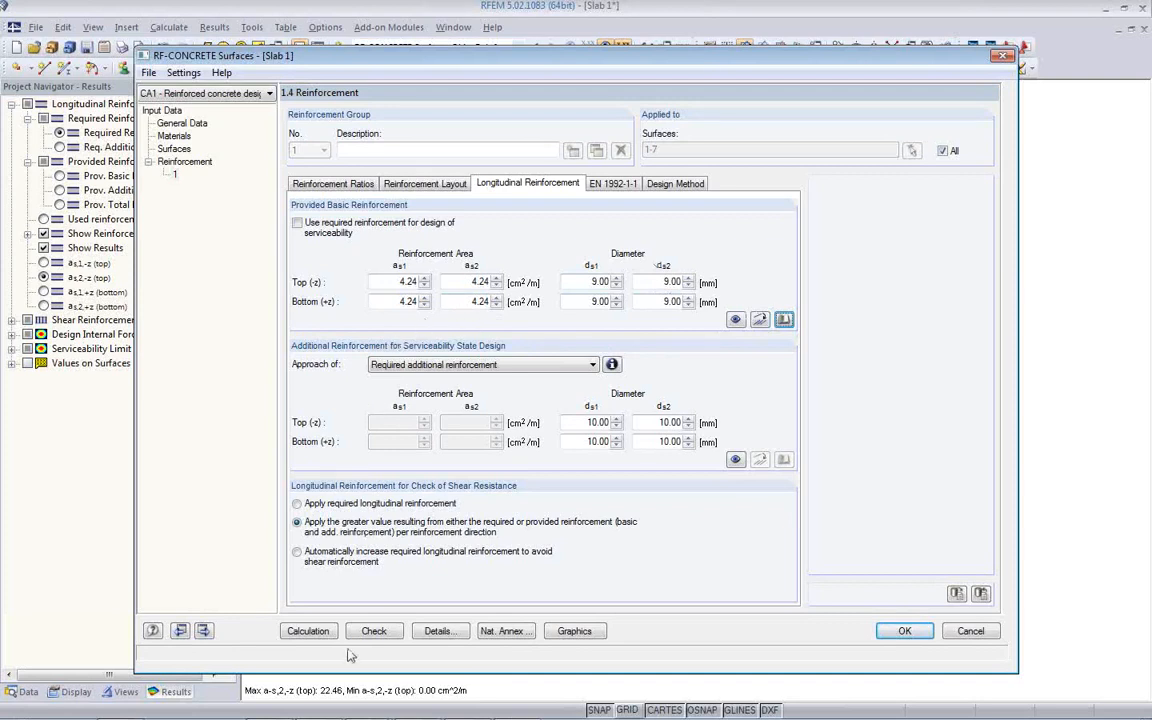
Rerun the design calculation and review the required reinforcement in total, by surface, and by point.
{"action": "left_click", "coordinate": [305, 630]}
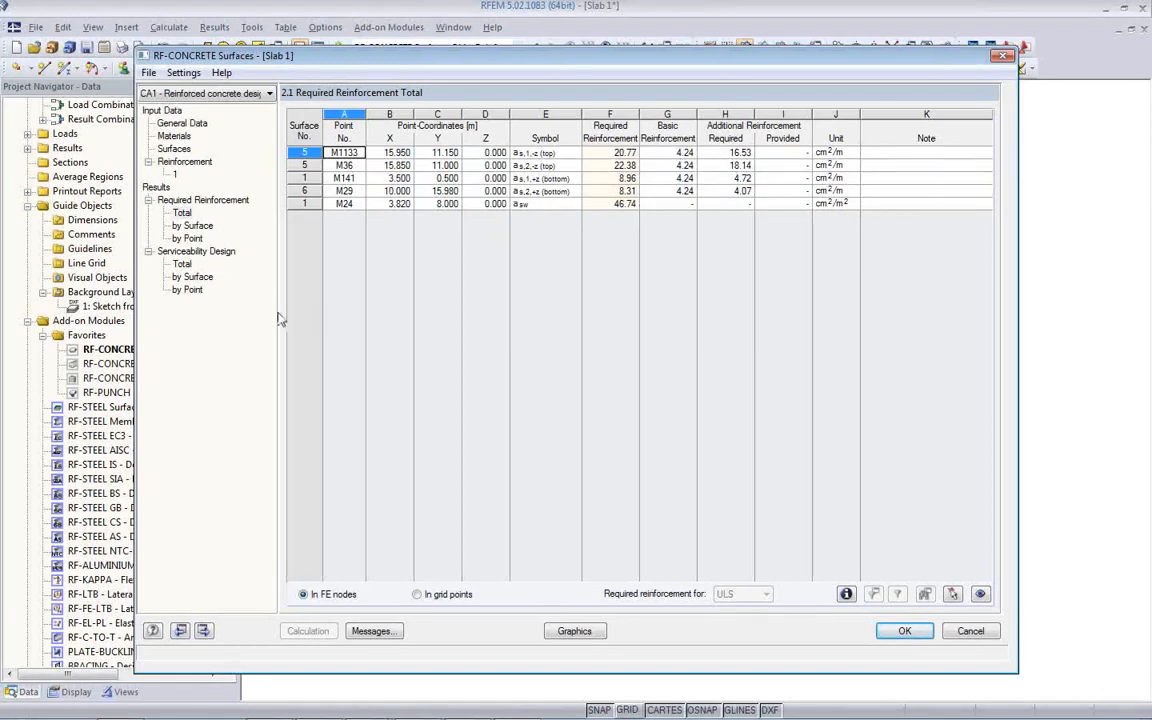
{"action": "left_click", "coordinate": [195, 225]}
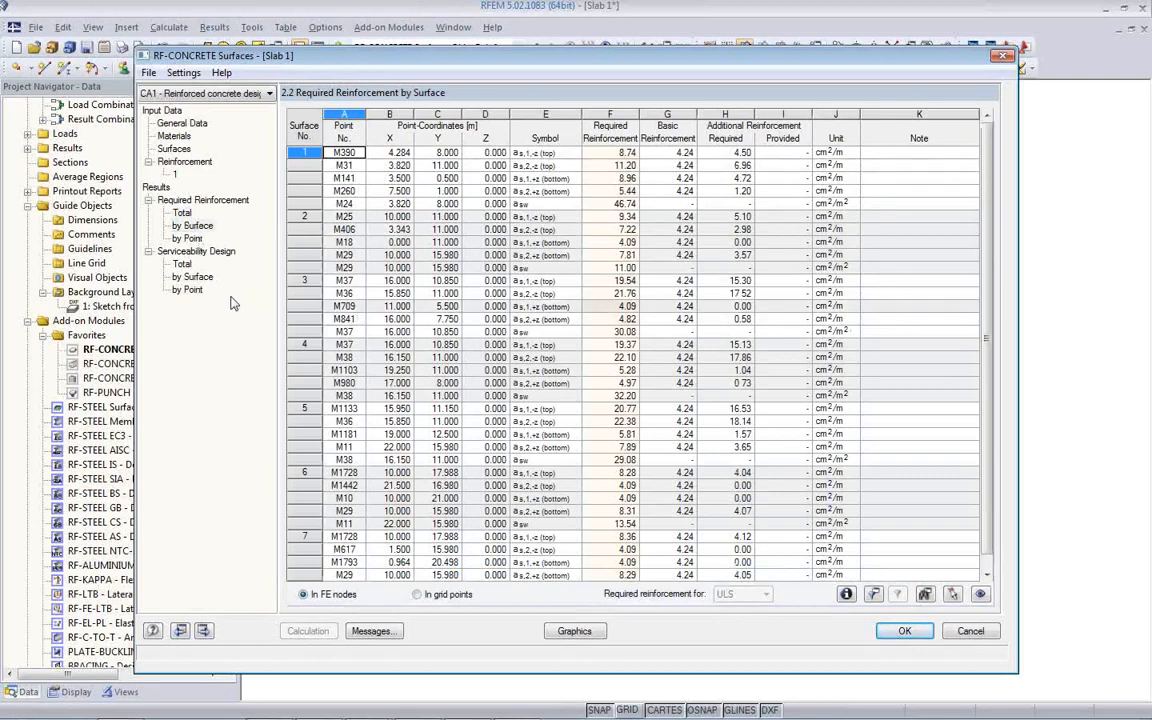
{"action": "left_click", "coordinate": [191, 239]}
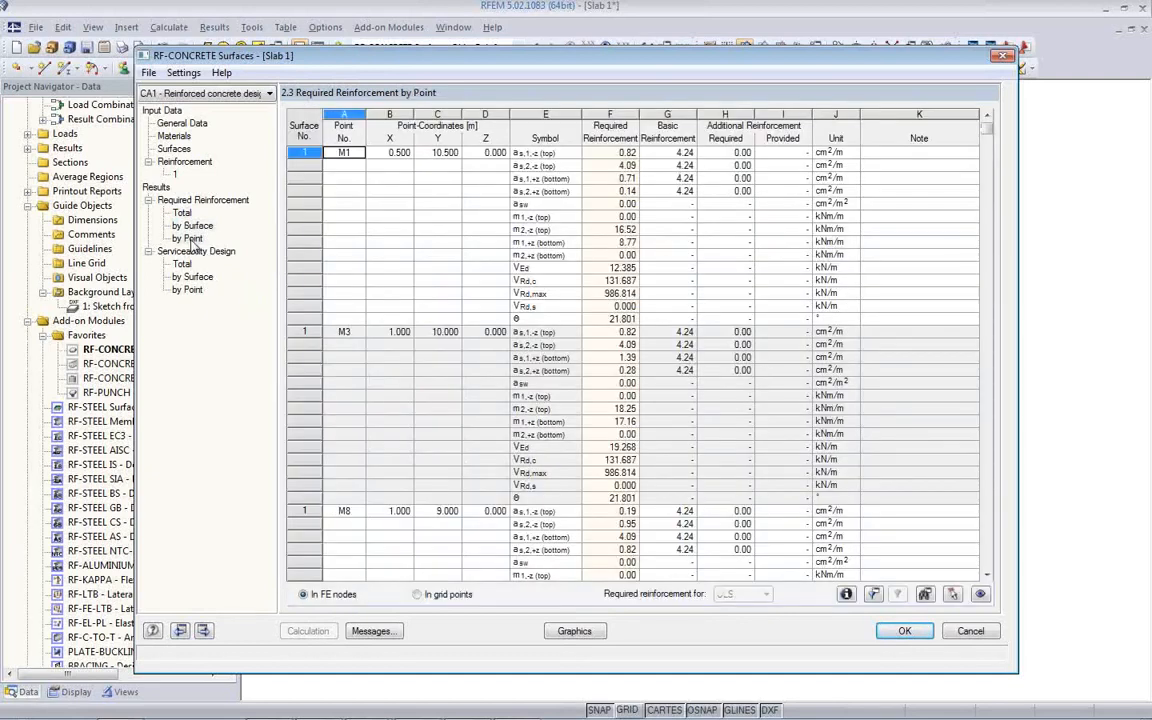
Open the design details of FE mesh point M1 on surface 1 and examine the design report, principal moments, and reinforcement envelope analysis method.
{"action": "left_click", "coordinate": [845, 597]}
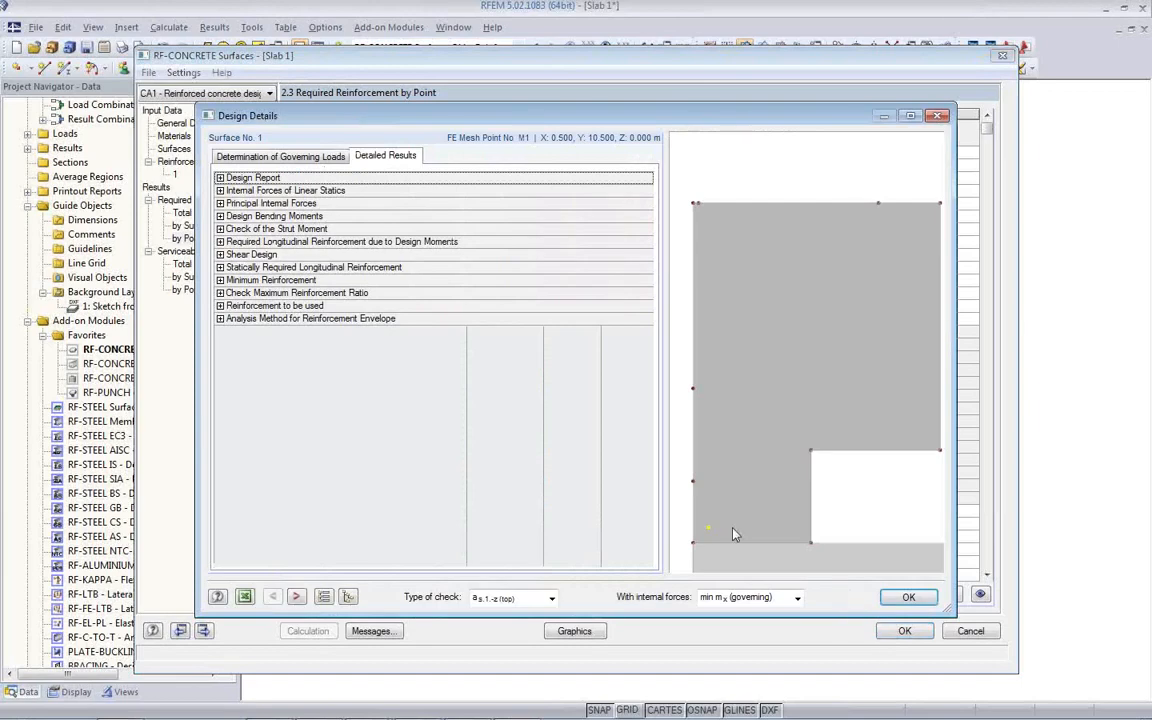
{"action": "left_click", "coordinate": [220, 177]}
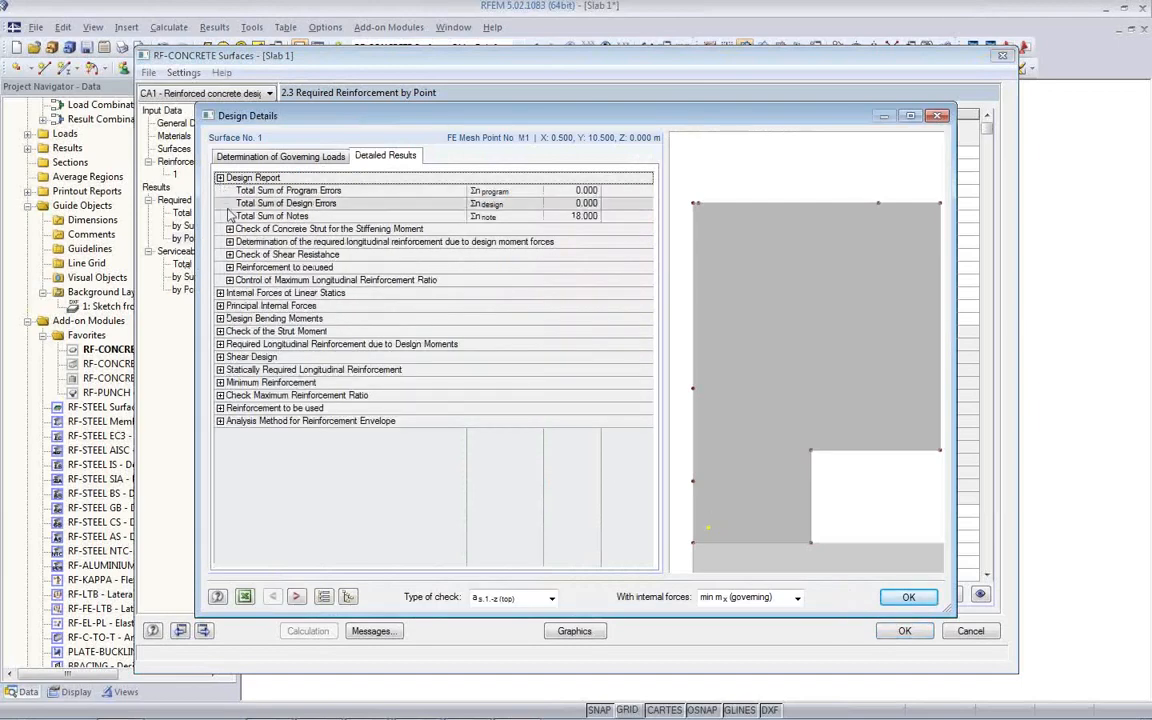
{"action": "left_click", "coordinate": [220, 292]}
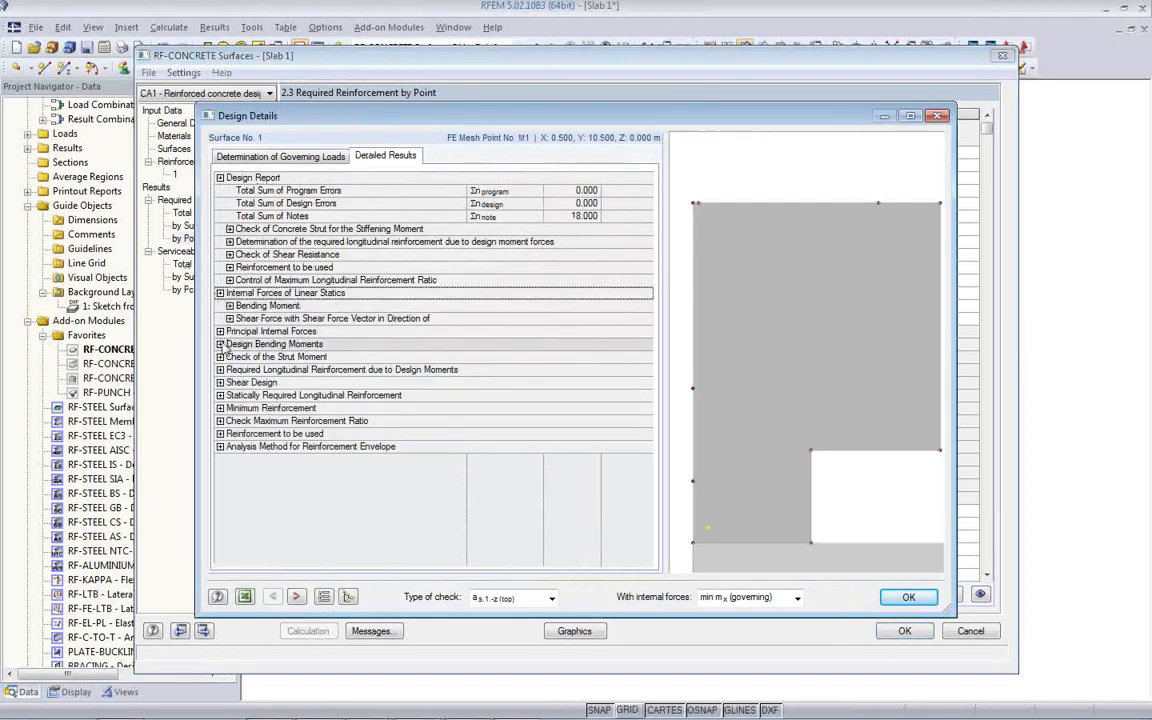
{"action": "left_click", "coordinate": [220, 331]}
{"action": "left_click", "coordinate": [229, 344]}
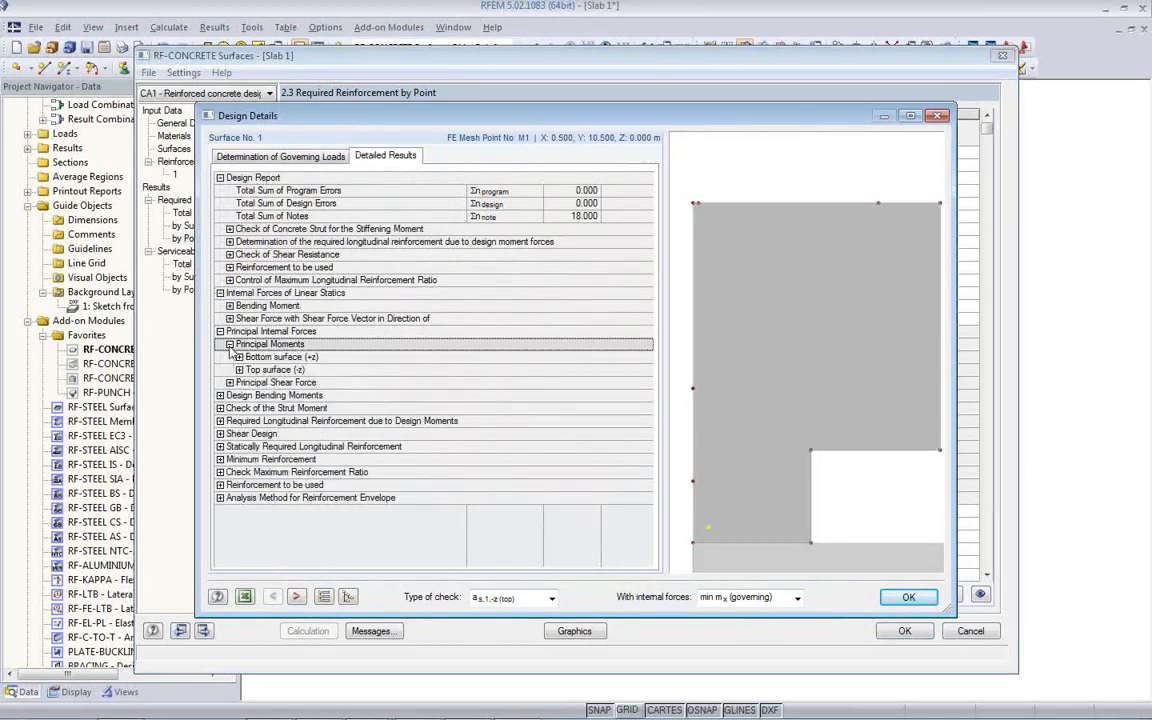
{"action": "left_click", "coordinate": [239, 357]}
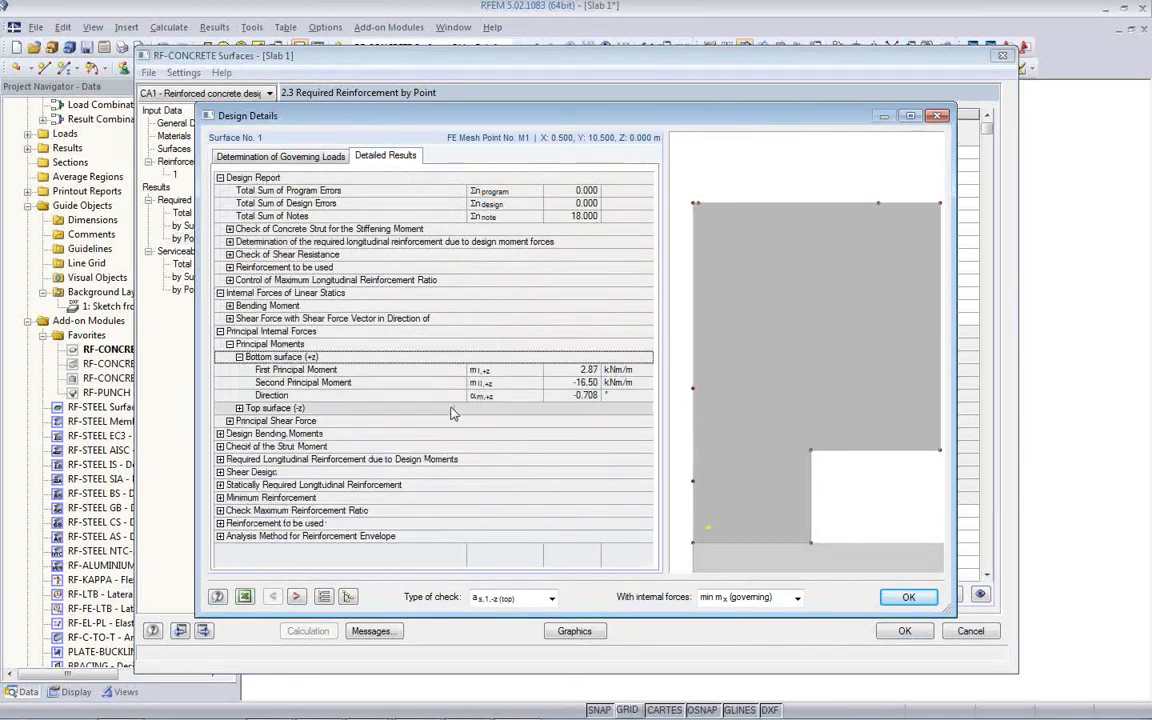
{"action": "left_click", "coordinate": [220, 537]}
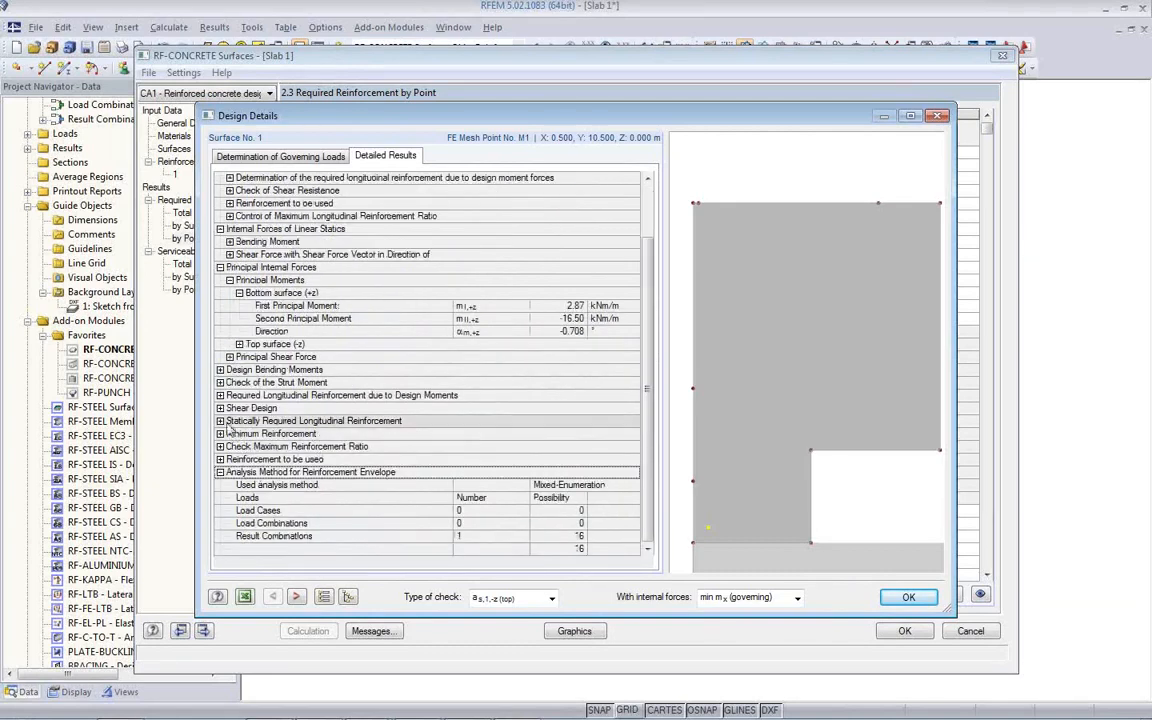
Examine the shear design details of point M1, including the applied longitudinal reinforcement at the bottom surface from reinforcement direction 1.
{"action": "left_click", "coordinate": [220, 408]}
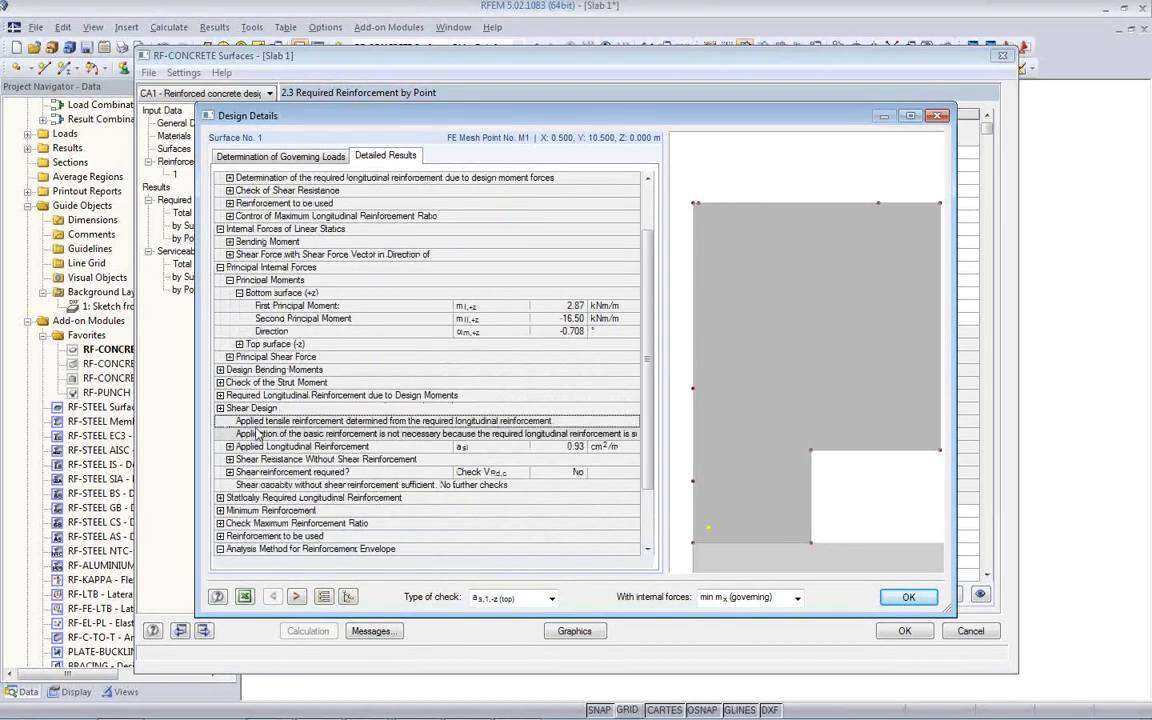
{"action": "left_click", "coordinate": [230, 446]}
{"action": "left_click", "coordinate": [239, 459]}
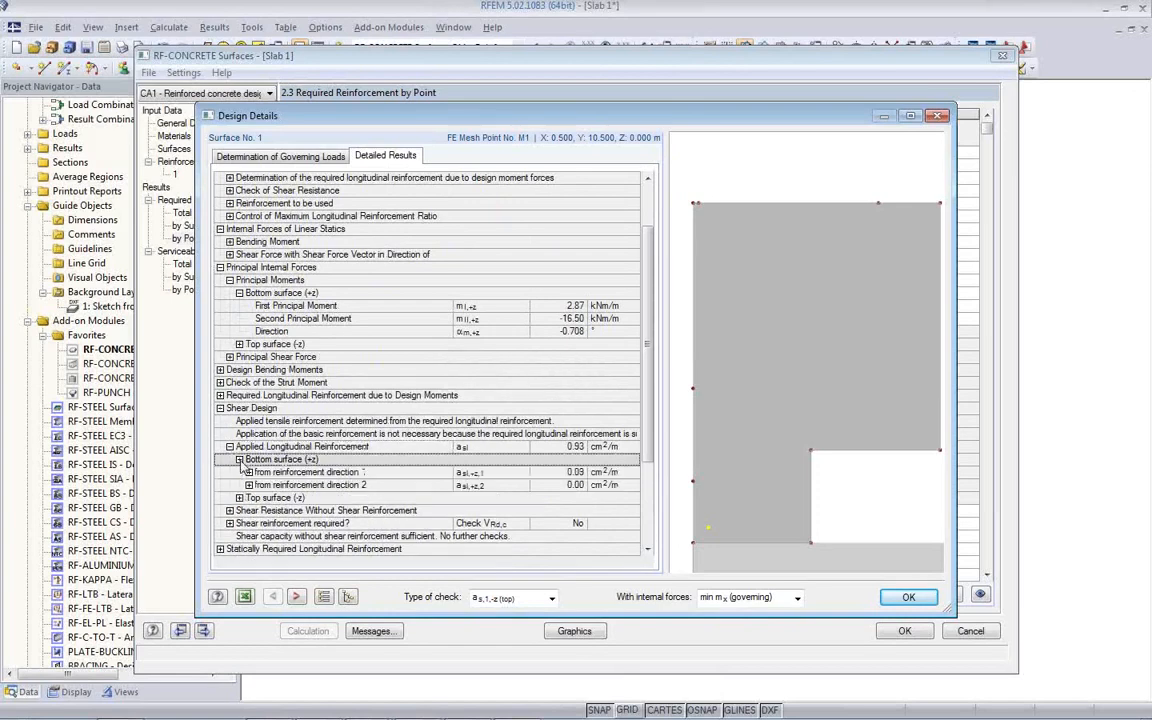
{"action": "left_click", "coordinate": [249, 472]}
{"action": "left_click", "coordinate": [345, 486]}
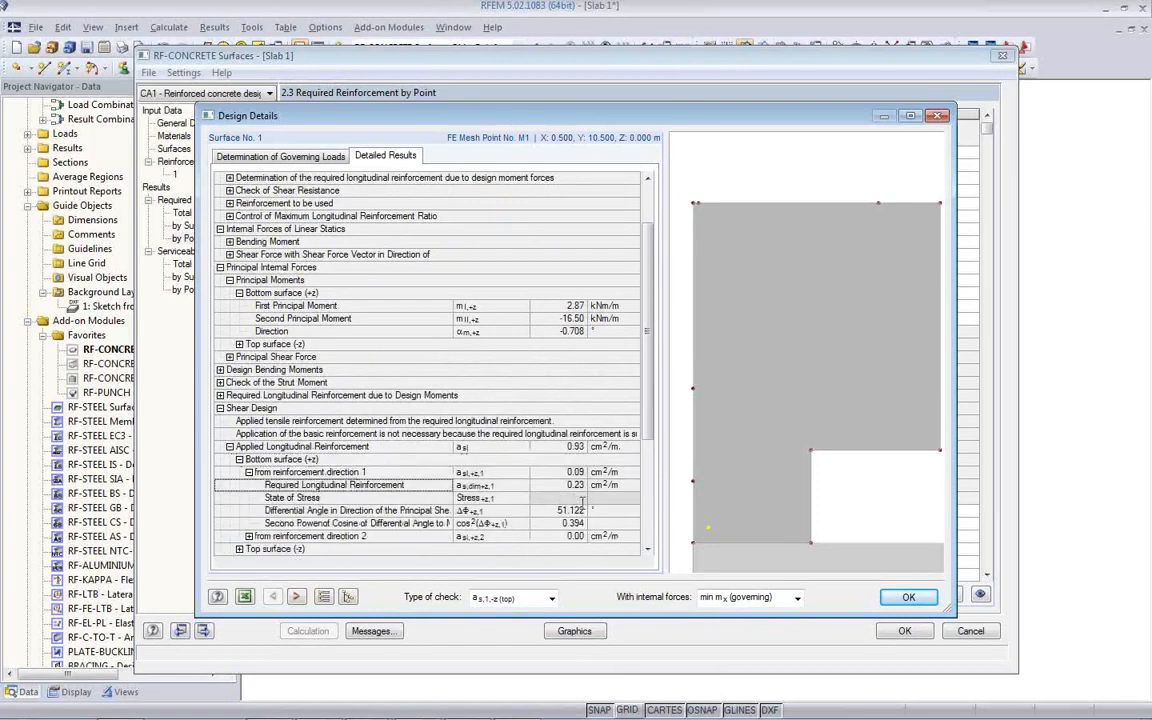
{"action": "scroll", "coordinate": [540, 420], "scroll_direction": "down", "scroll_amount": 4}
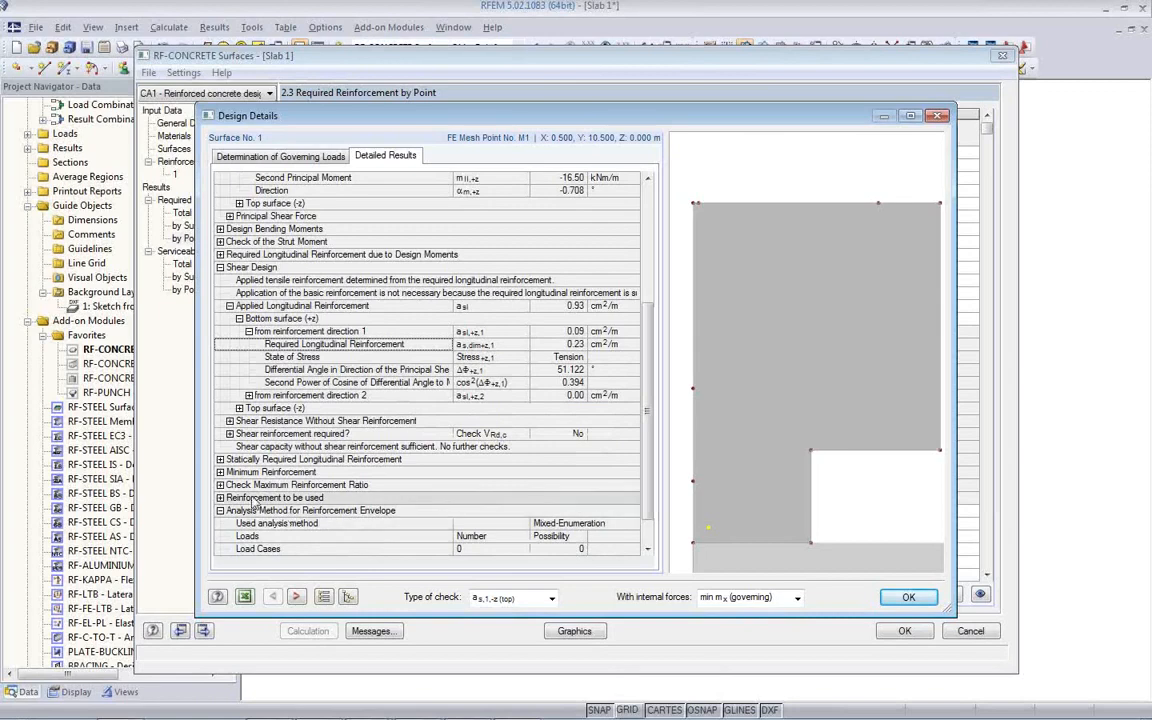
Examine the maximum reinforcement ratio check of point M1 down to the statically necessary bottom-surface reinforcement, and close the design details.
{"action": "left_click", "coordinate": [220, 484]}
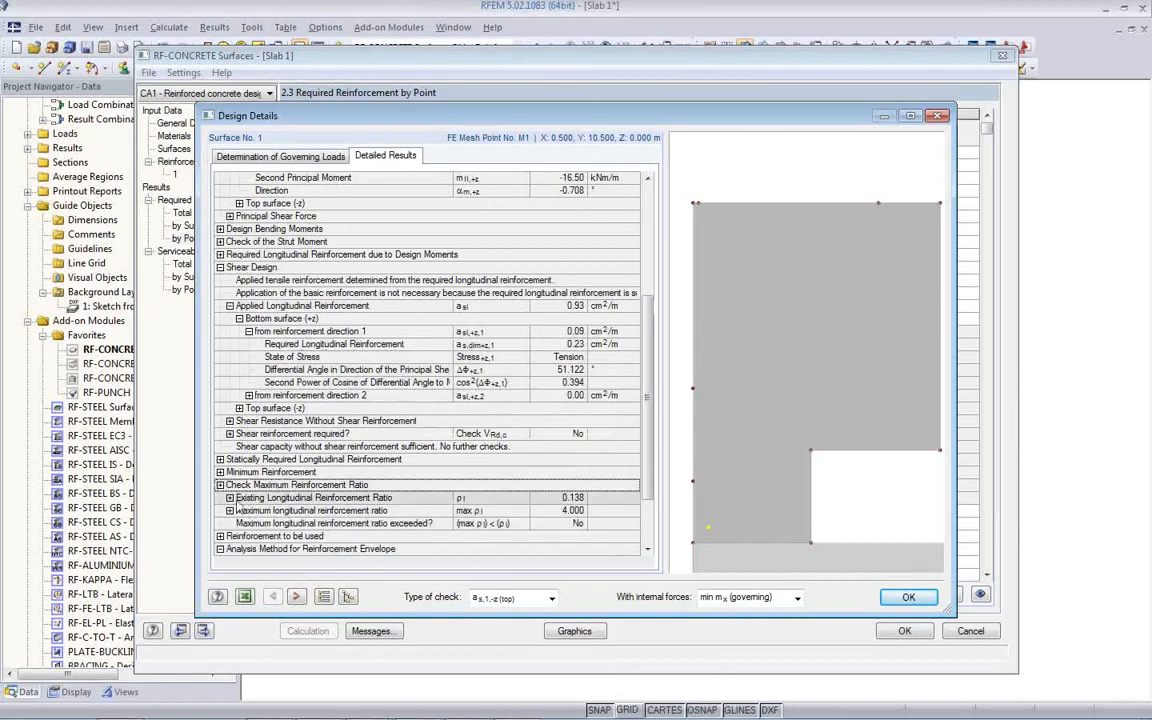
{"action": "left_click", "coordinate": [231, 498]}
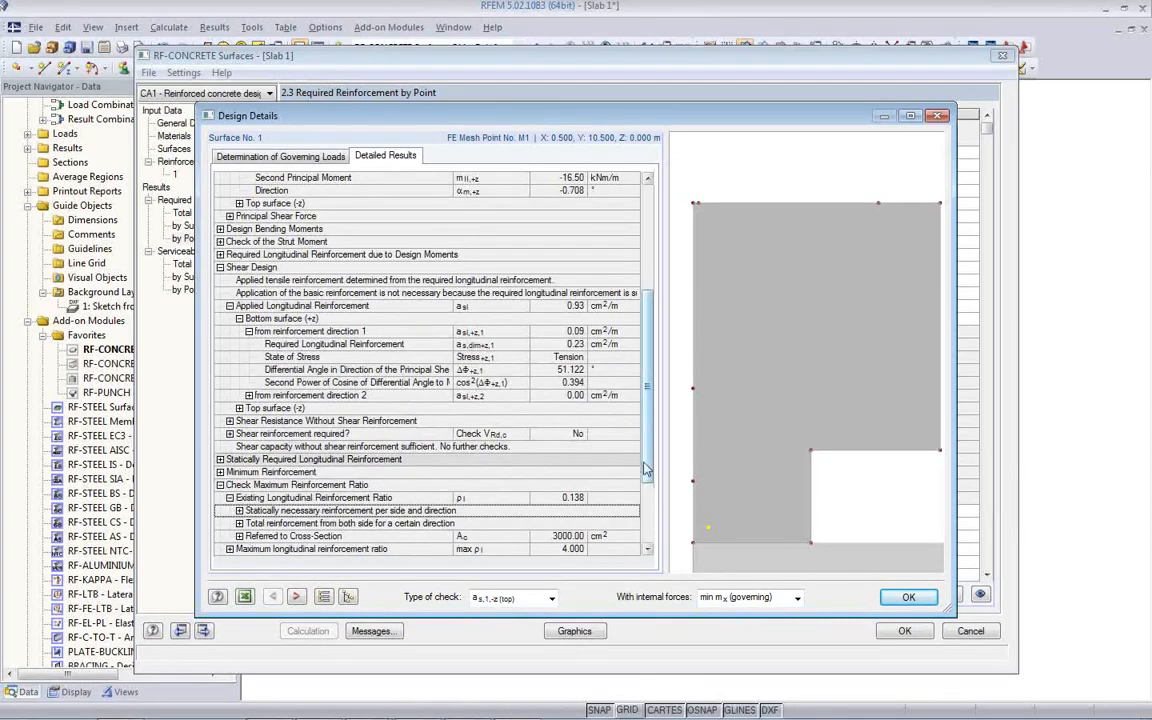
{"action": "scroll", "coordinate": [645, 468], "scroll_direction": "down", "scroll_amount": 3}
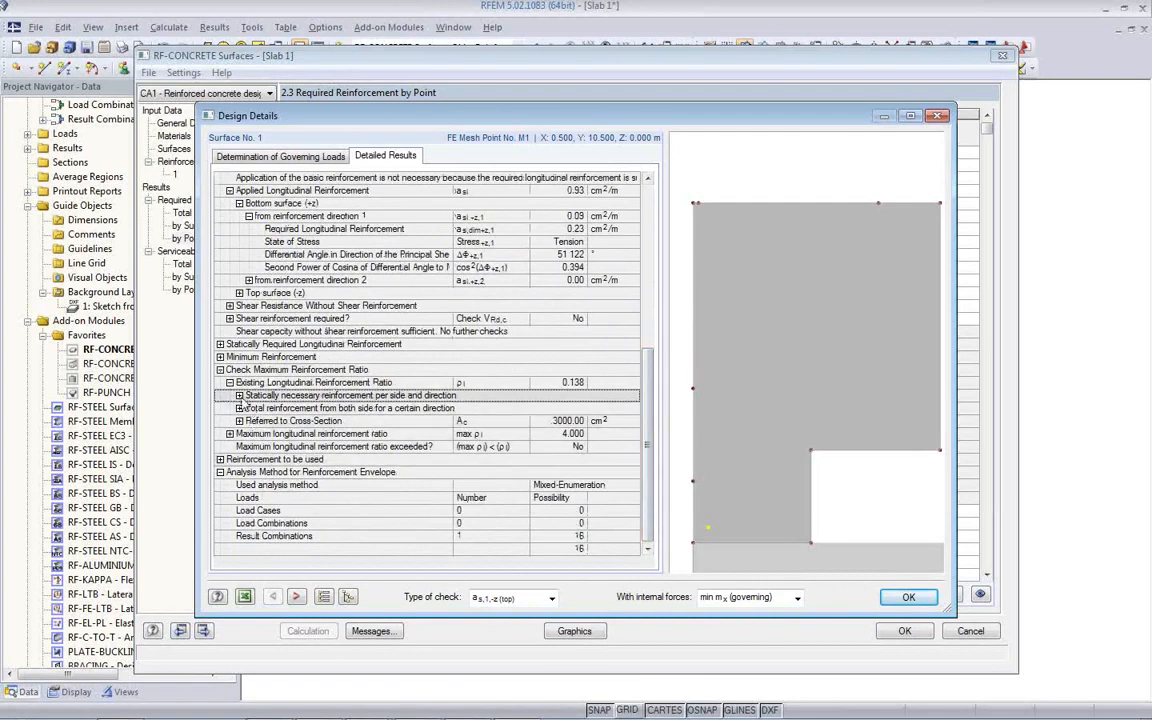
{"action": "left_click", "coordinate": [239, 395]}
{"action": "left_click", "coordinate": [248, 408]}
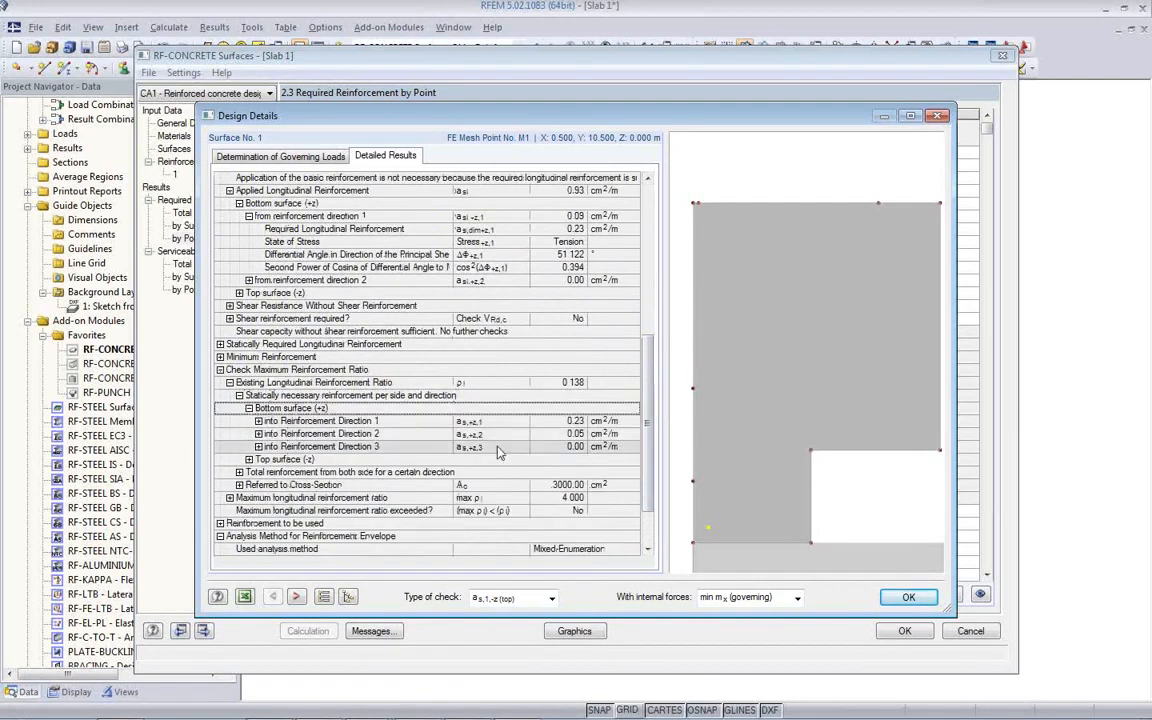
{"action": "left_click", "coordinate": [907, 597]}
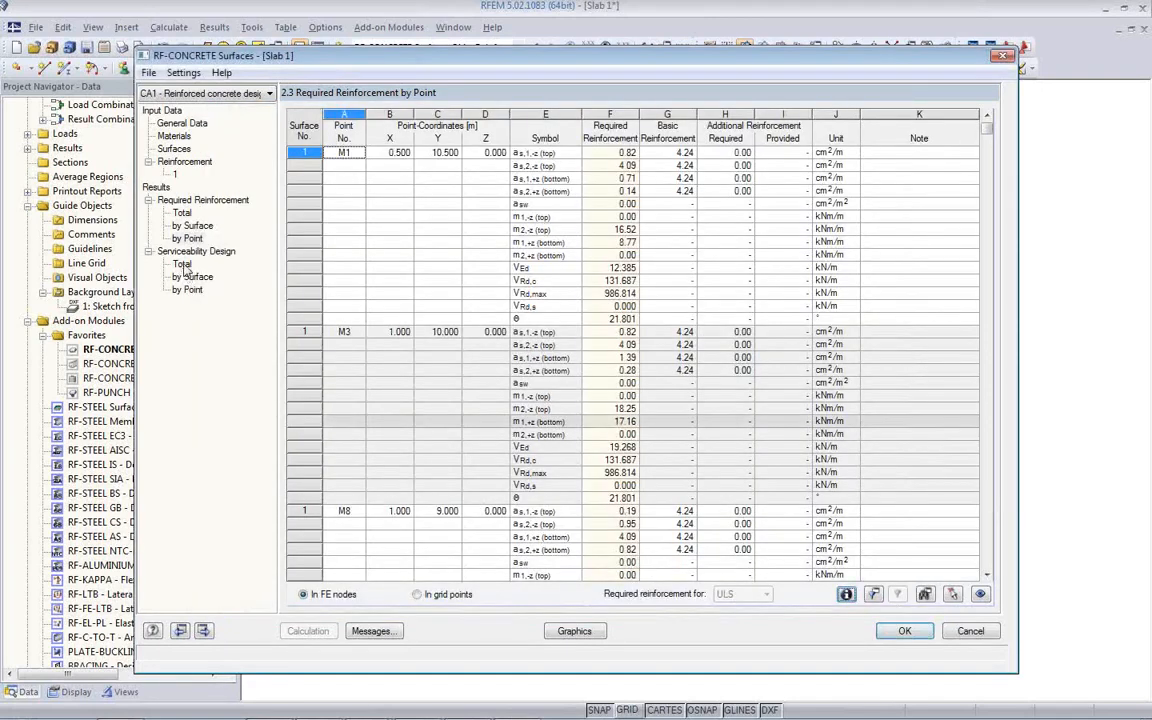
Review the total serviceability design results and locate governing points M169, M29 and M36 in the model.
{"action": "left_click", "coordinate": [183, 265]}
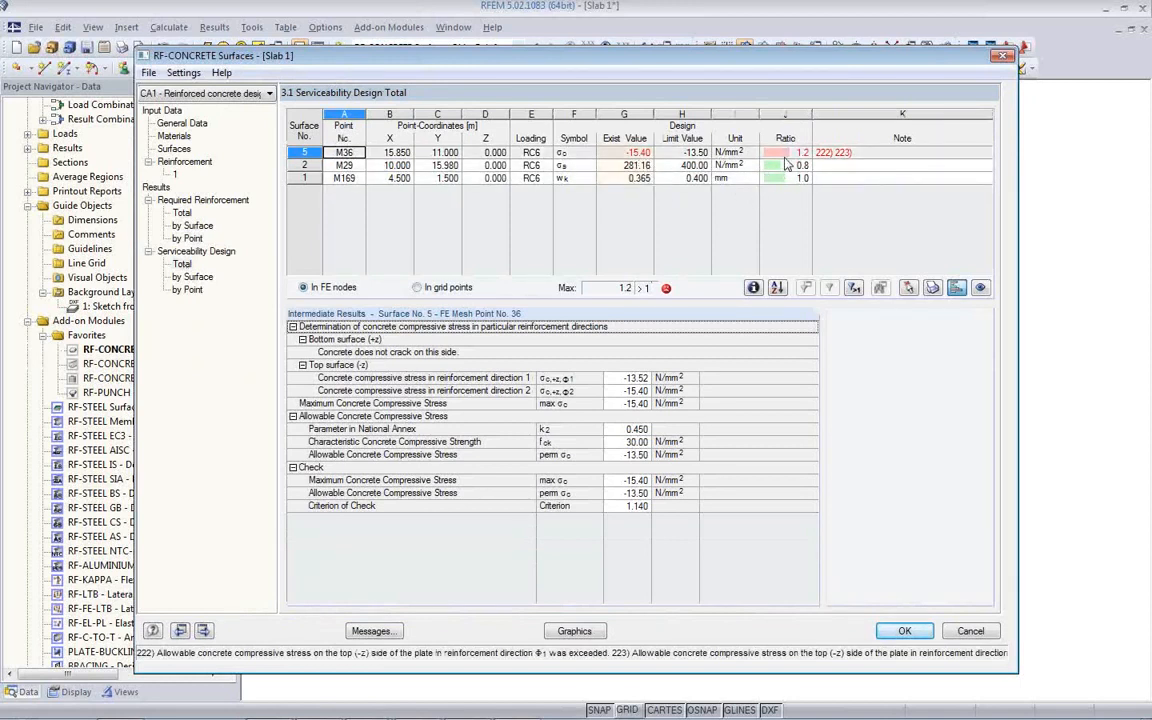
{"action": "mouse_move", "coordinate": [582, 57]}
{"action": "left_mouse_down"}
{"action": "mouse_move", "coordinate": [527, 166]}
{"action": "mouse_move", "coordinate": [576, 431]}
{"action": "left_mouse_up"}
{"action": "left_click", "coordinate": [572, 551]}
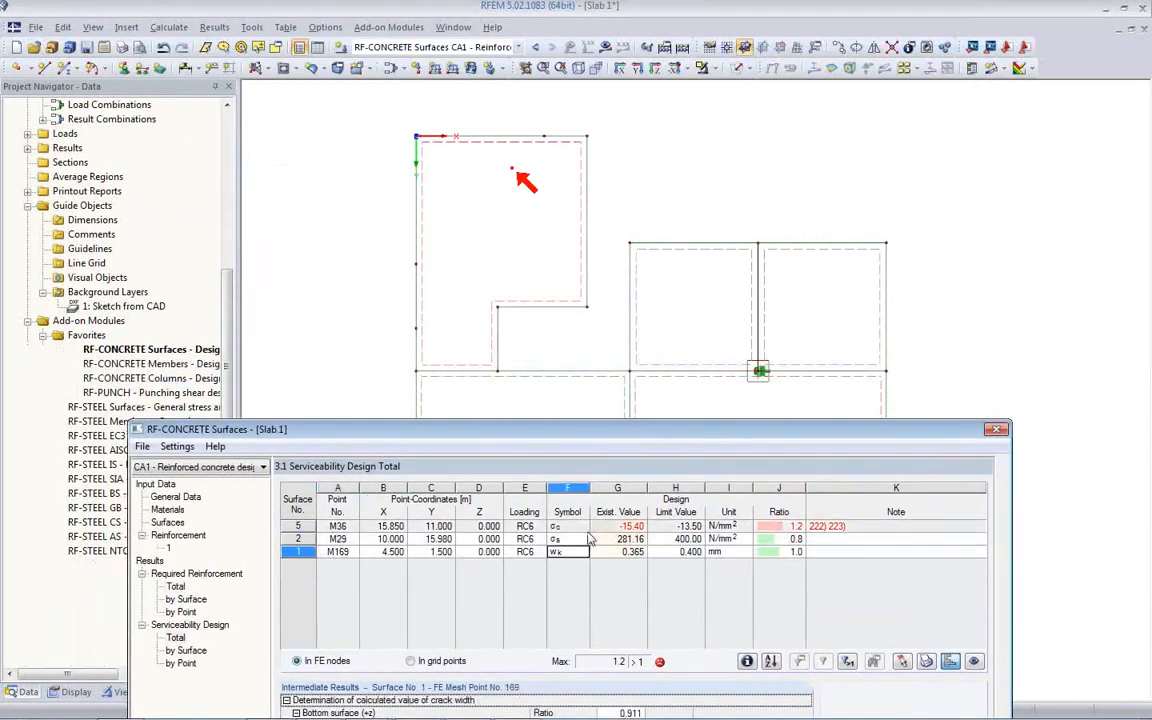
{"action": "left_click", "coordinate": [603, 539]}
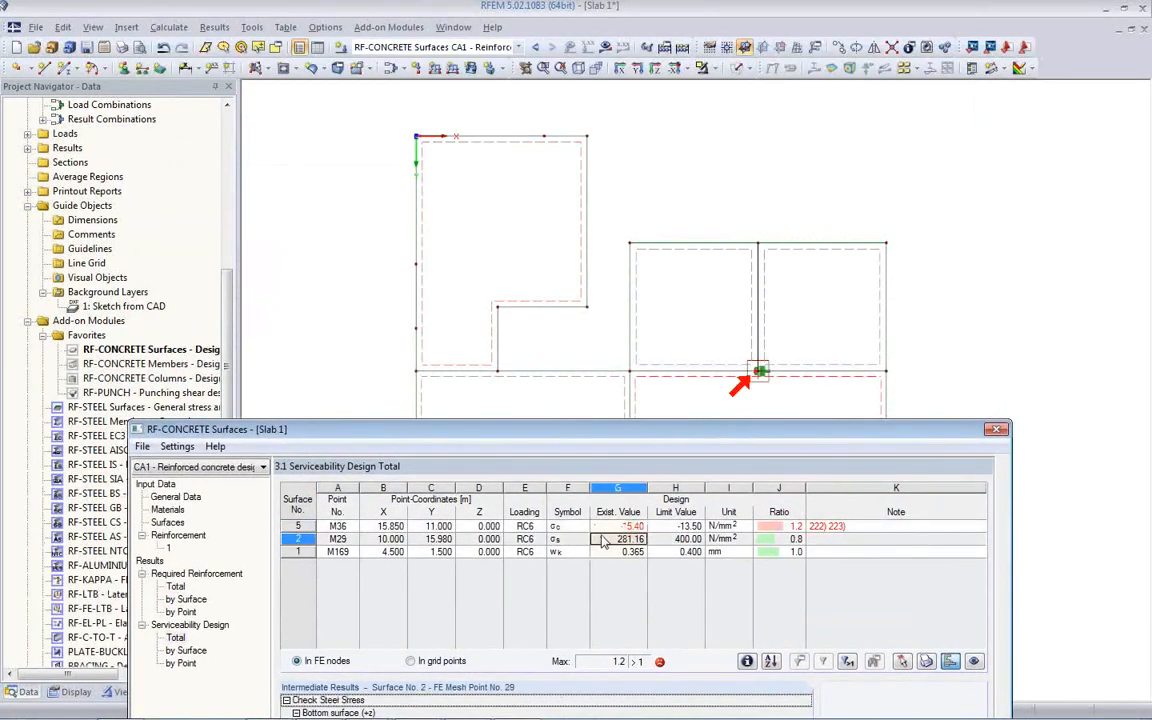
{"action": "left_click", "coordinate": [605, 528]}
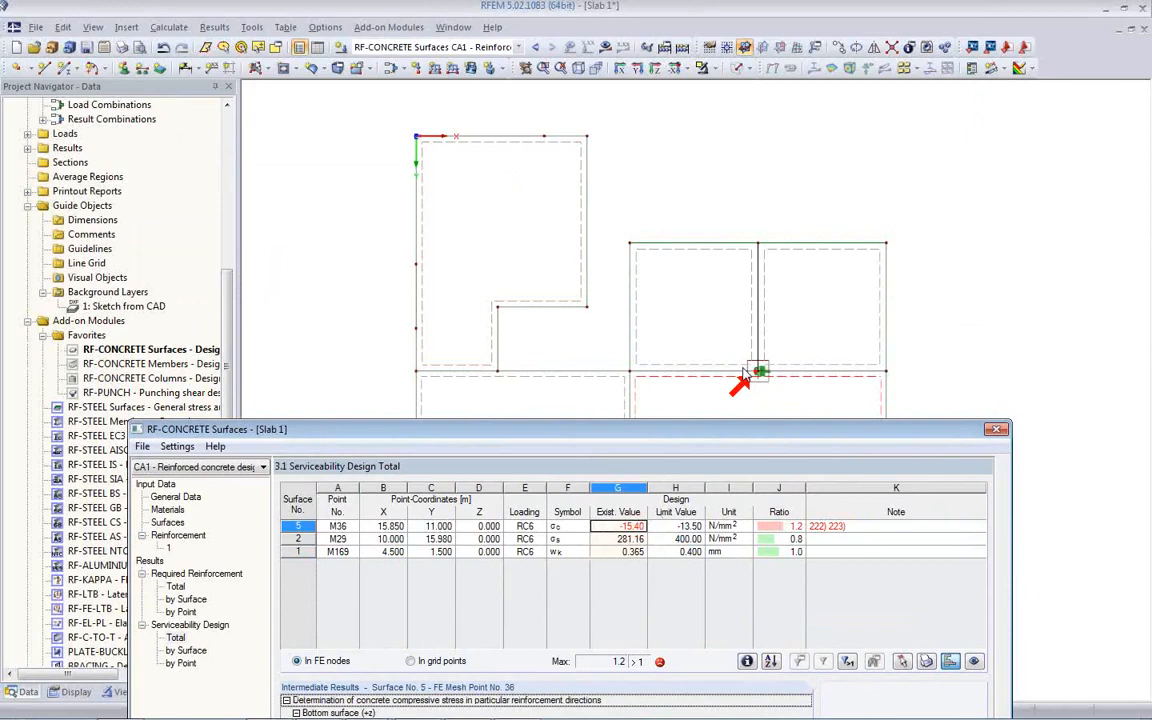
{"action": "left_click_drag", "start_coordinate": [705, 430], "coordinate": [670, 135]}
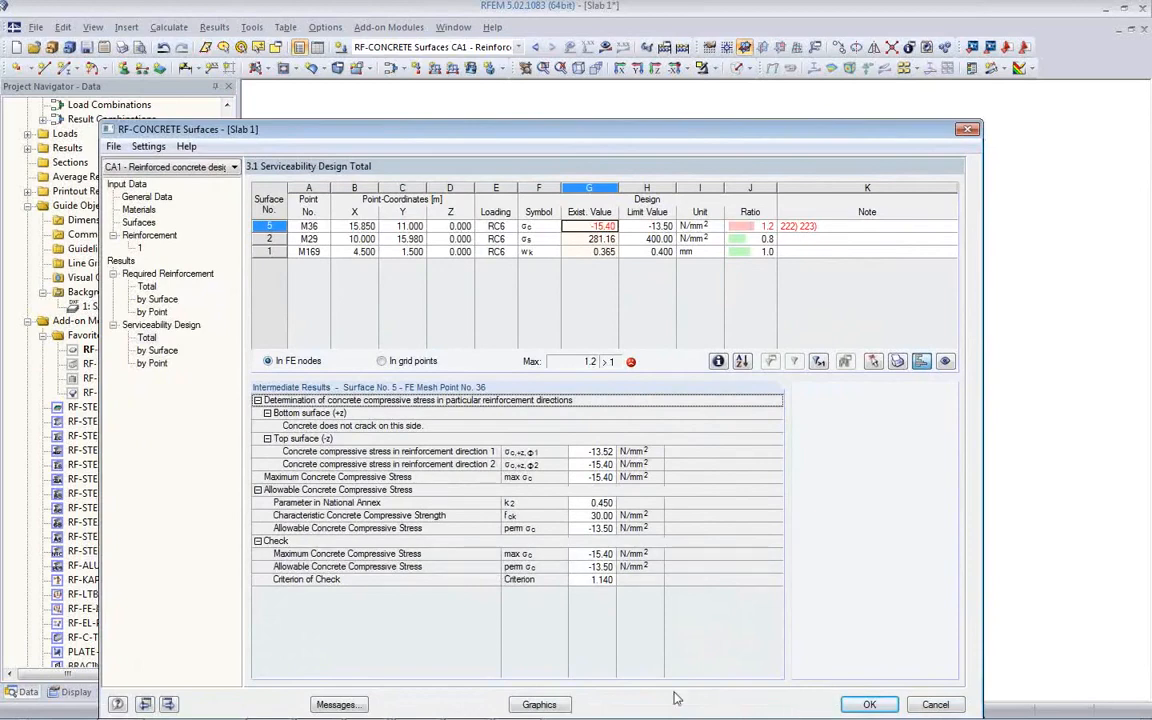
Display the results graphically, viewing the required bottom reinforcement in direction 2 and the required additional reinforcement for both sides and directions.
{"action": "left_click", "coordinate": [539, 704]}
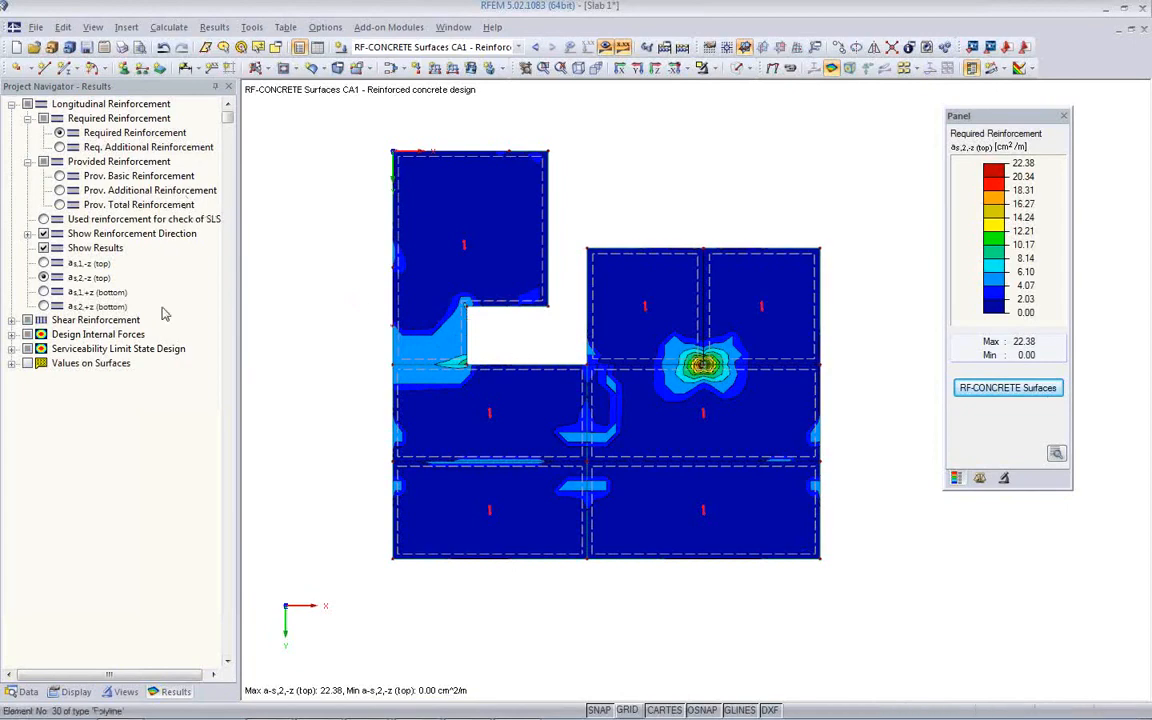
{"action": "left_click", "coordinate": [44, 306]}
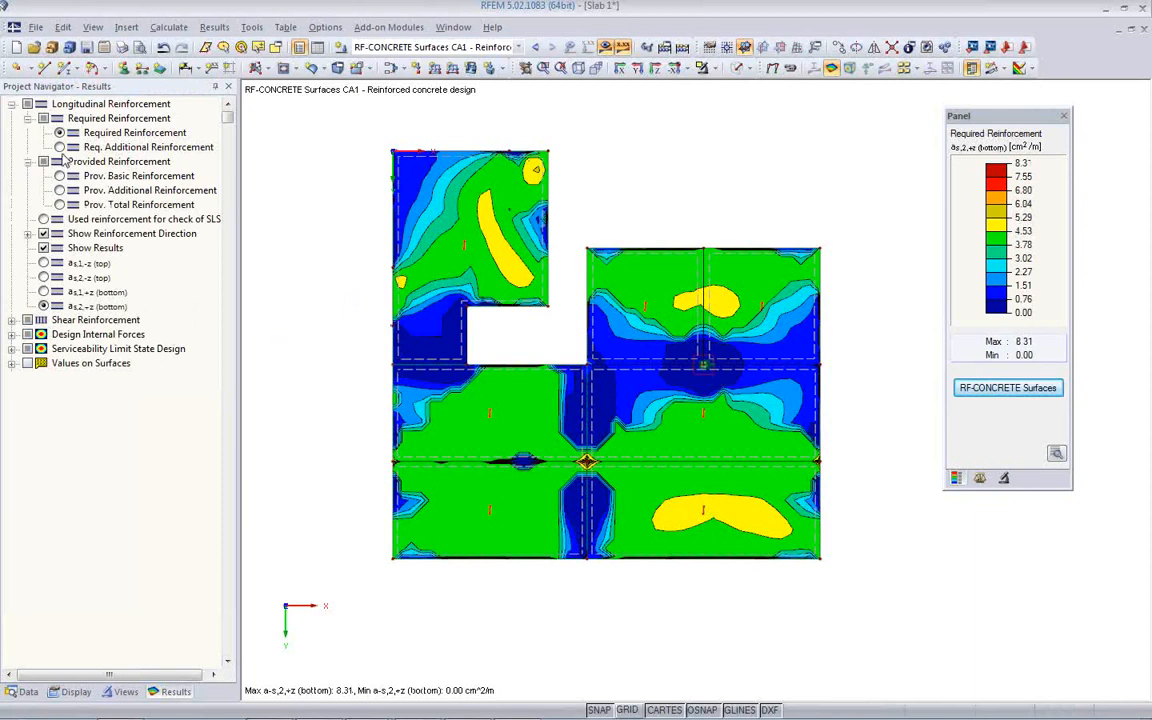
{"action": "left_click", "coordinate": [59, 147]}
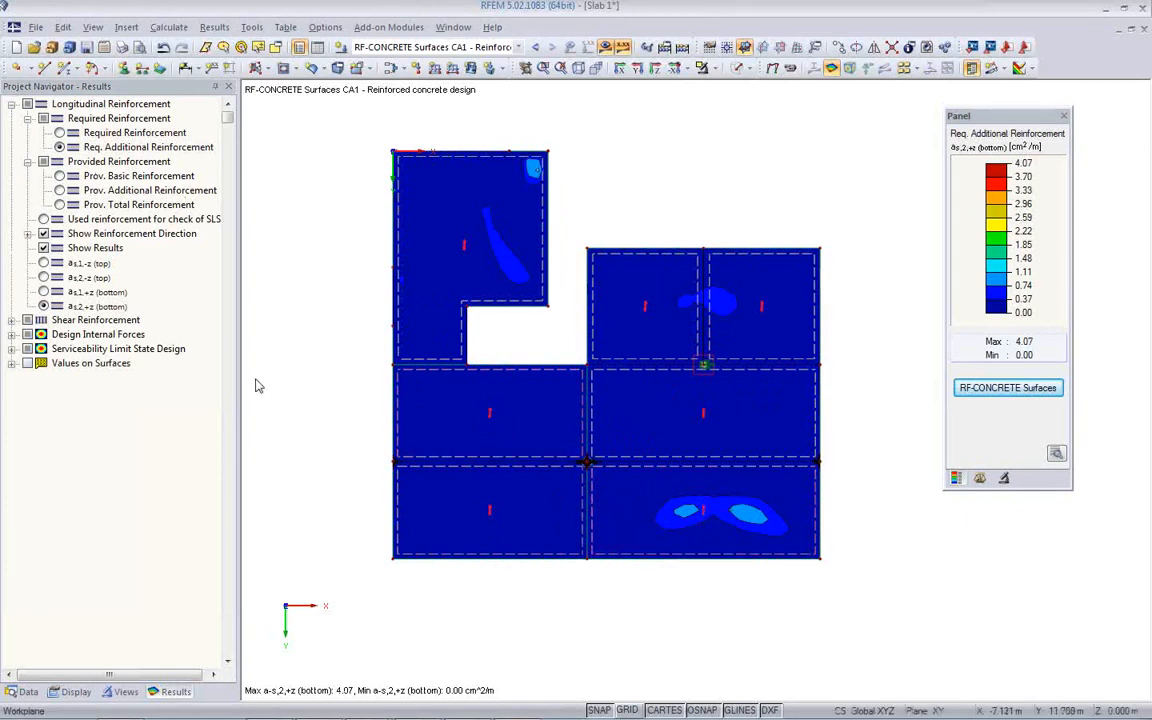
{"action": "left_click", "coordinate": [43, 263]}
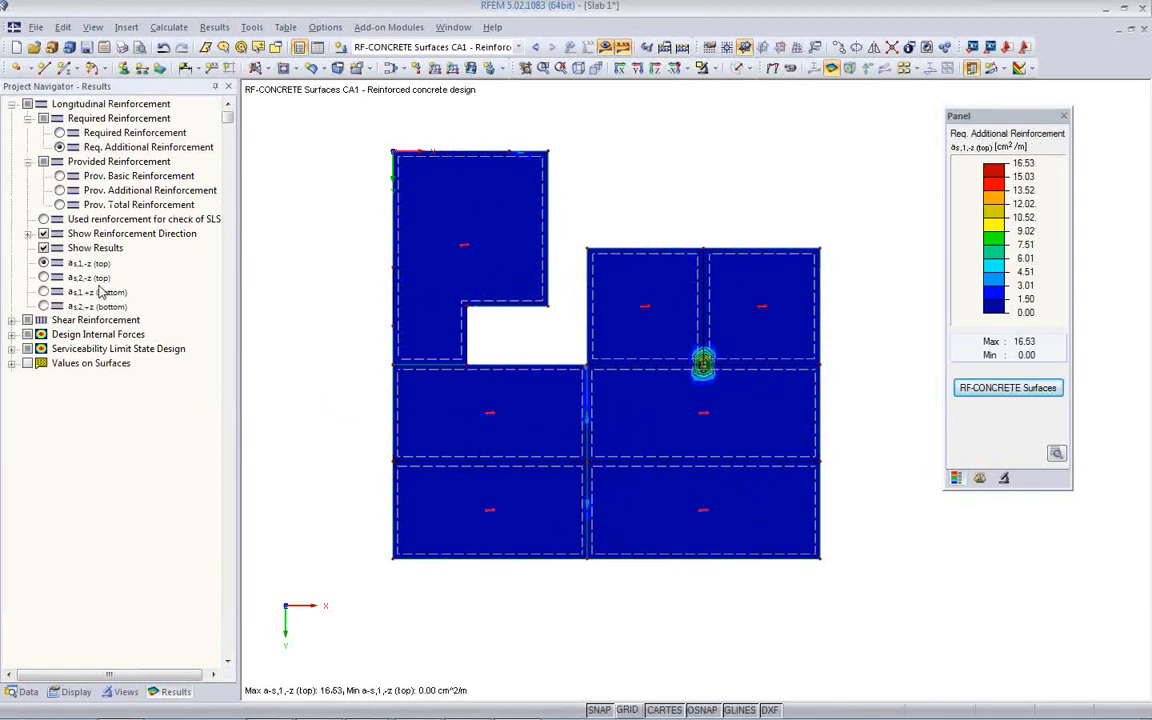
{"action": "left_click", "coordinate": [43, 277]}
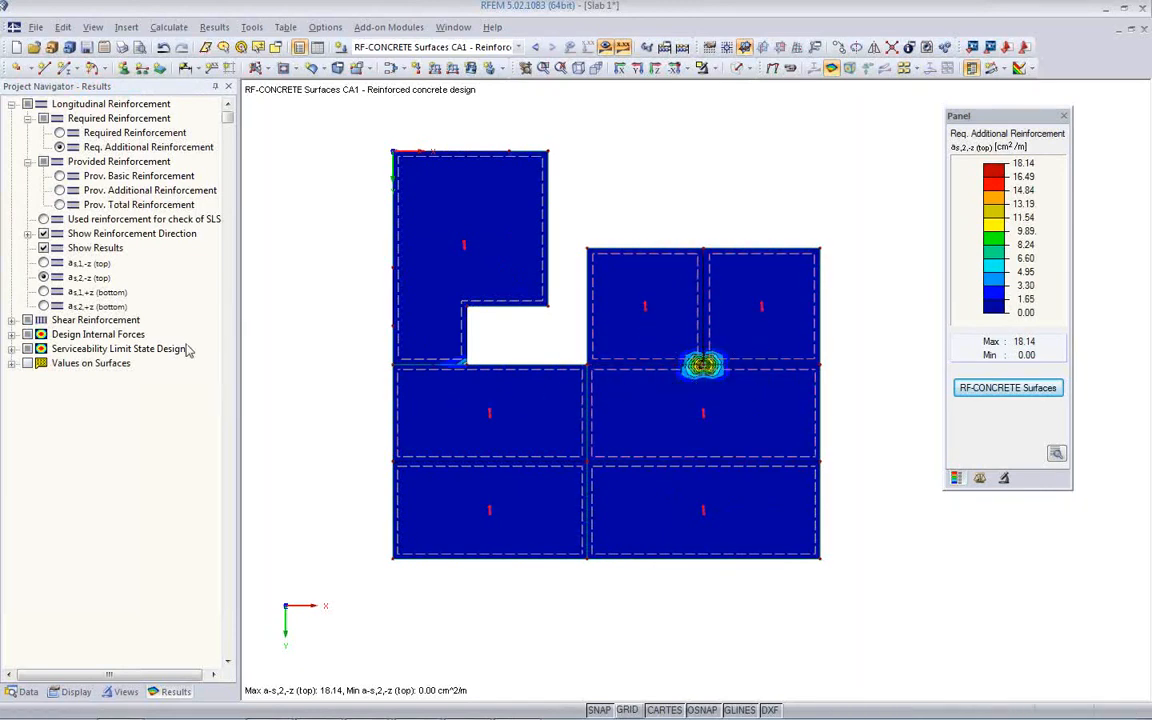
{"action": "left_click", "coordinate": [43, 292]}
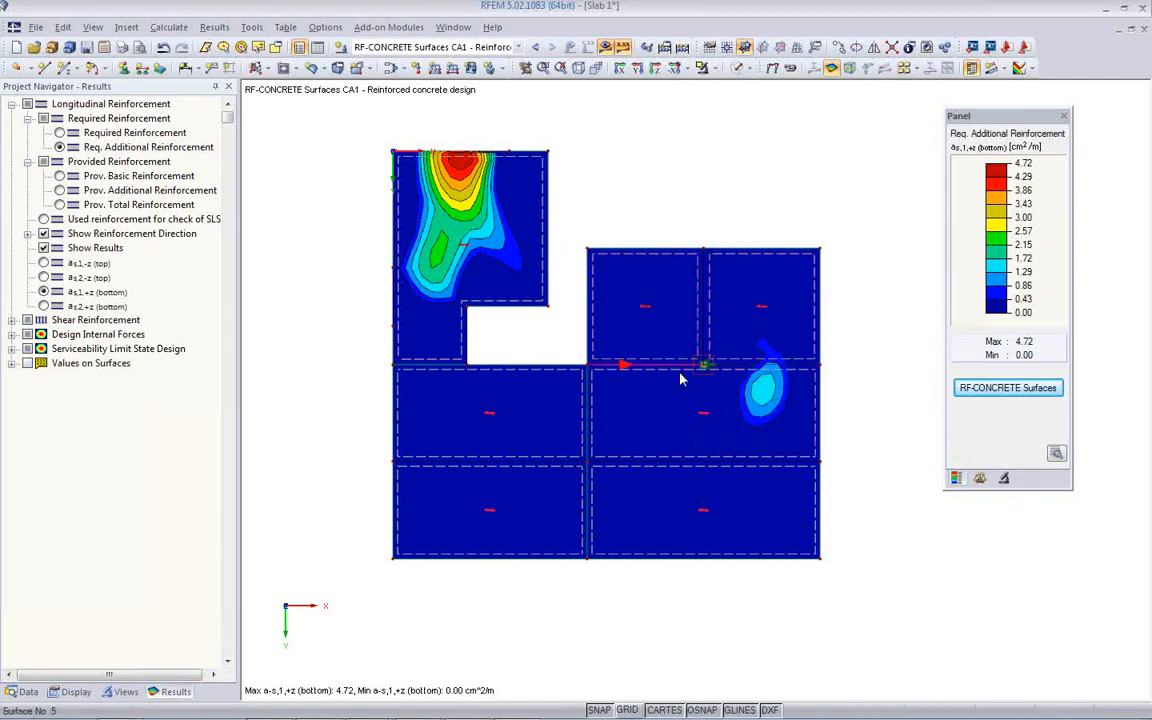
{"action": "left_click", "coordinate": [43, 306]}
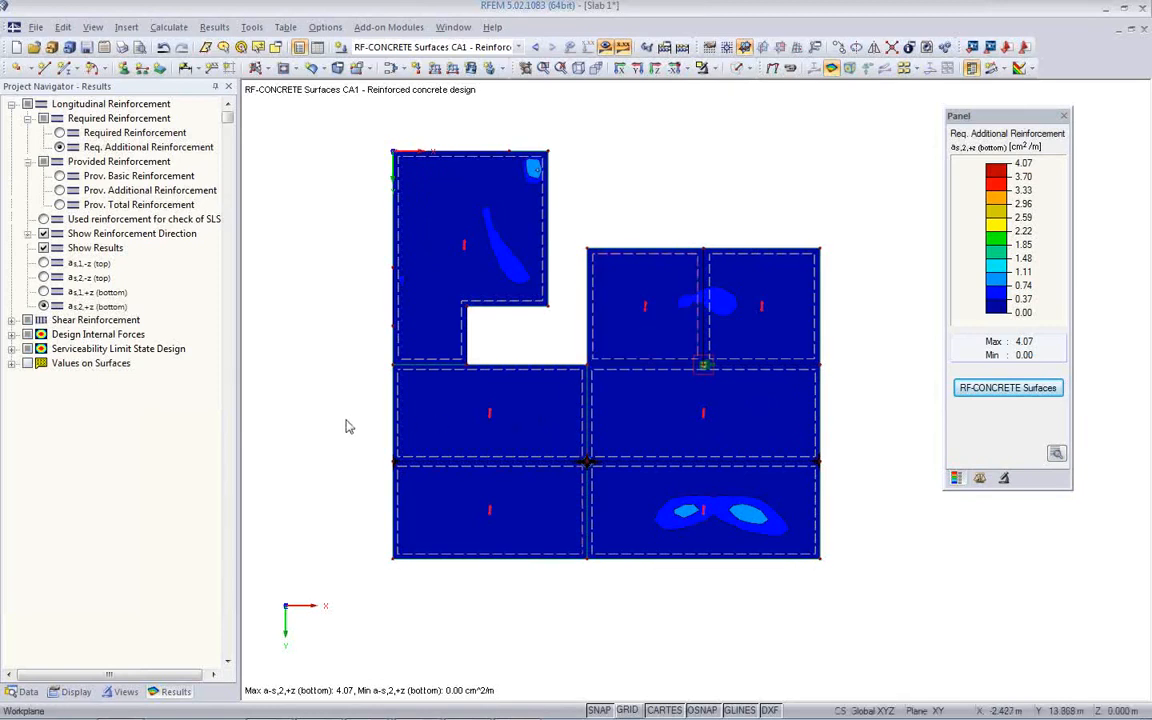
View the serviceability limit state ratios for concrete stress σc, steel stress σs, and crack width wk on the slab.
{"action": "left_click", "coordinate": [12, 350]}
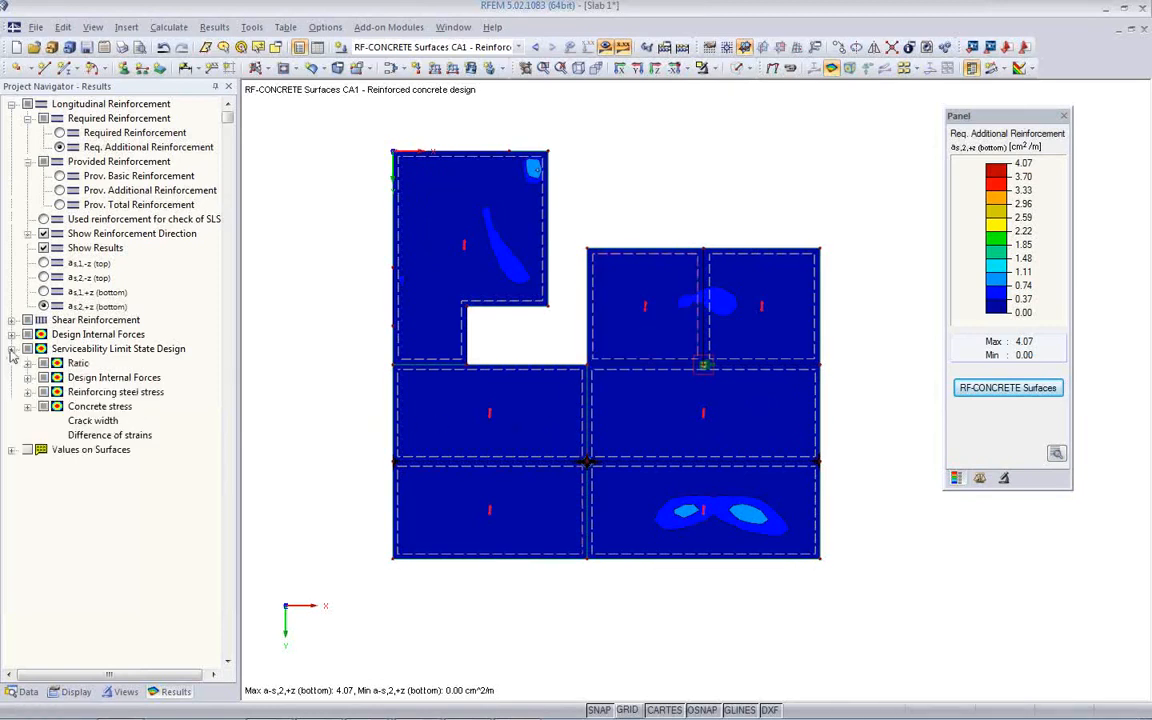
{"action": "left_click", "coordinate": [27, 363]}
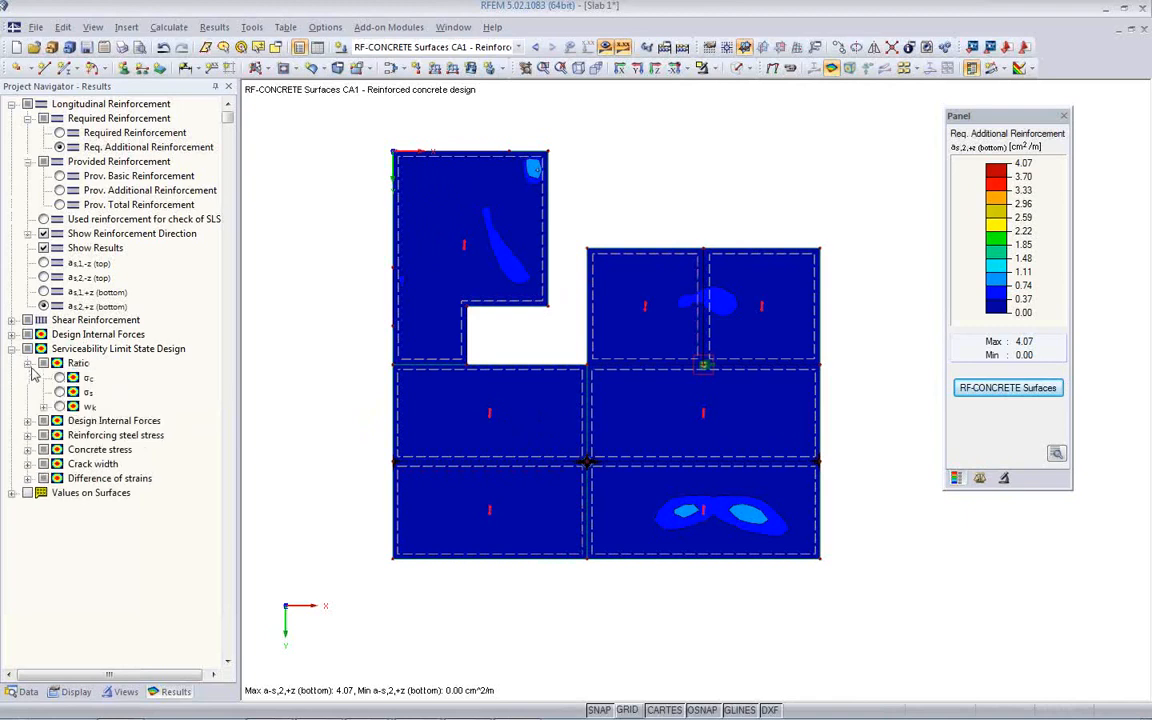
{"action": "left_click", "coordinate": [60, 379]}
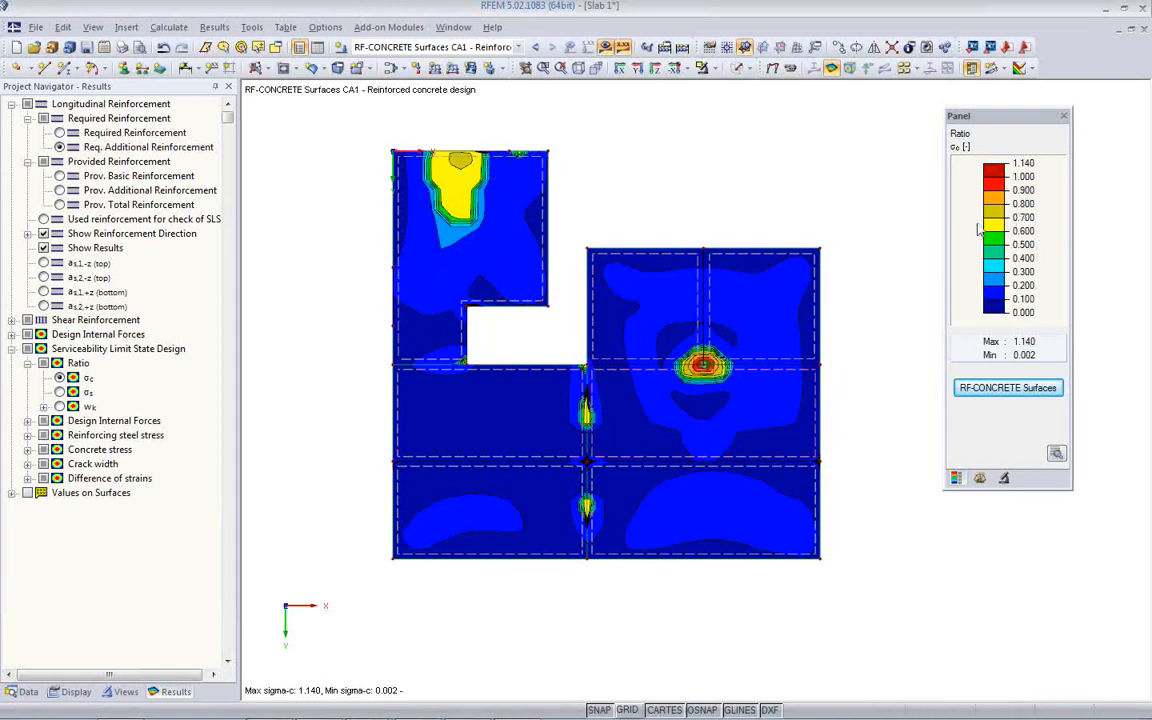
{"action": "left_click", "coordinate": [60, 392]}
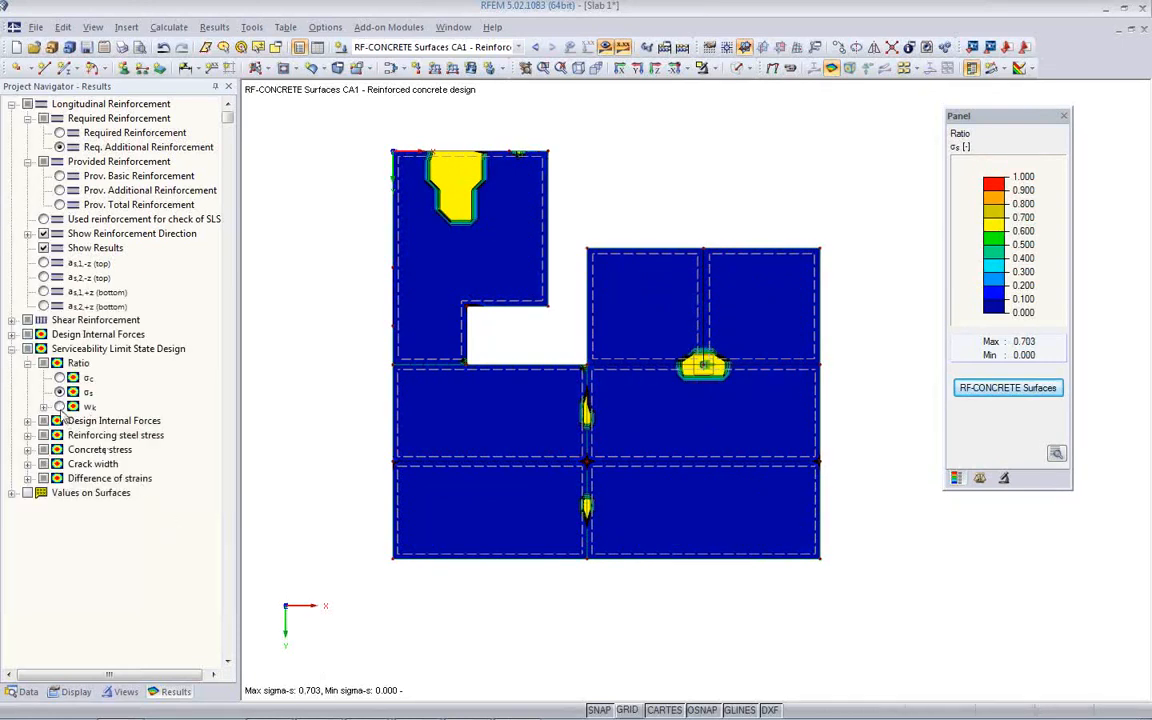
{"action": "left_click", "coordinate": [60, 406]}
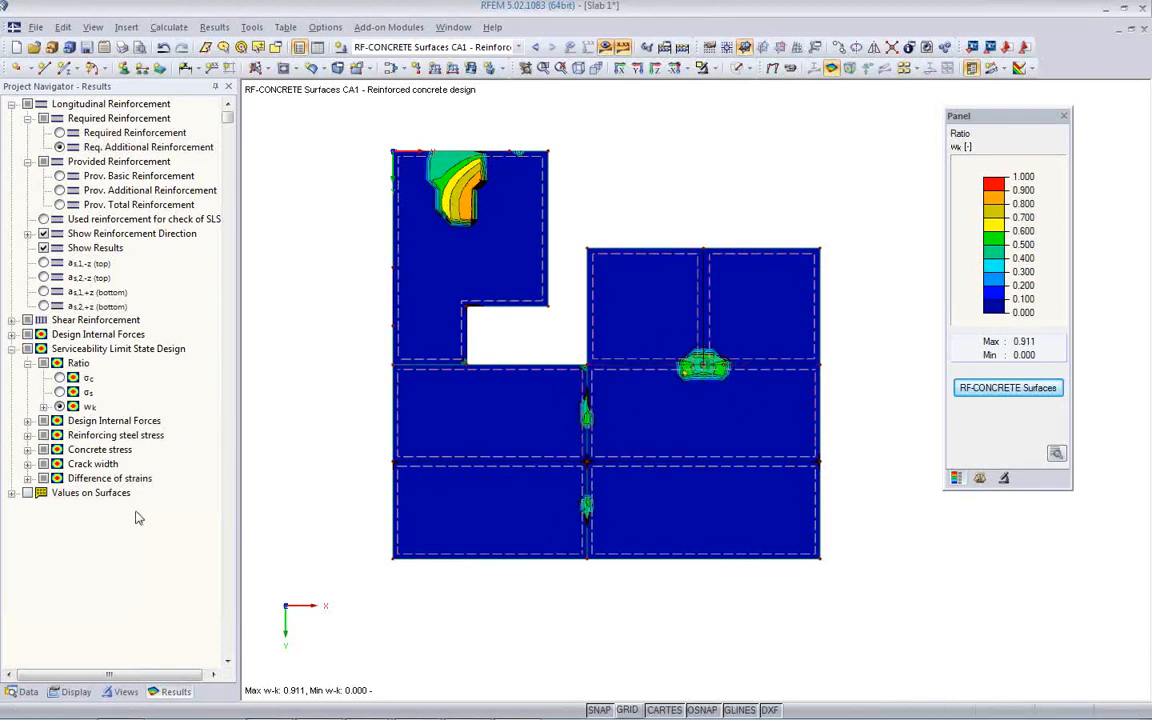
Compare the bottom-side crack widths in direction 2, as the resultant, and in direction 1.
{"action": "left_click", "coordinate": [28, 465]}
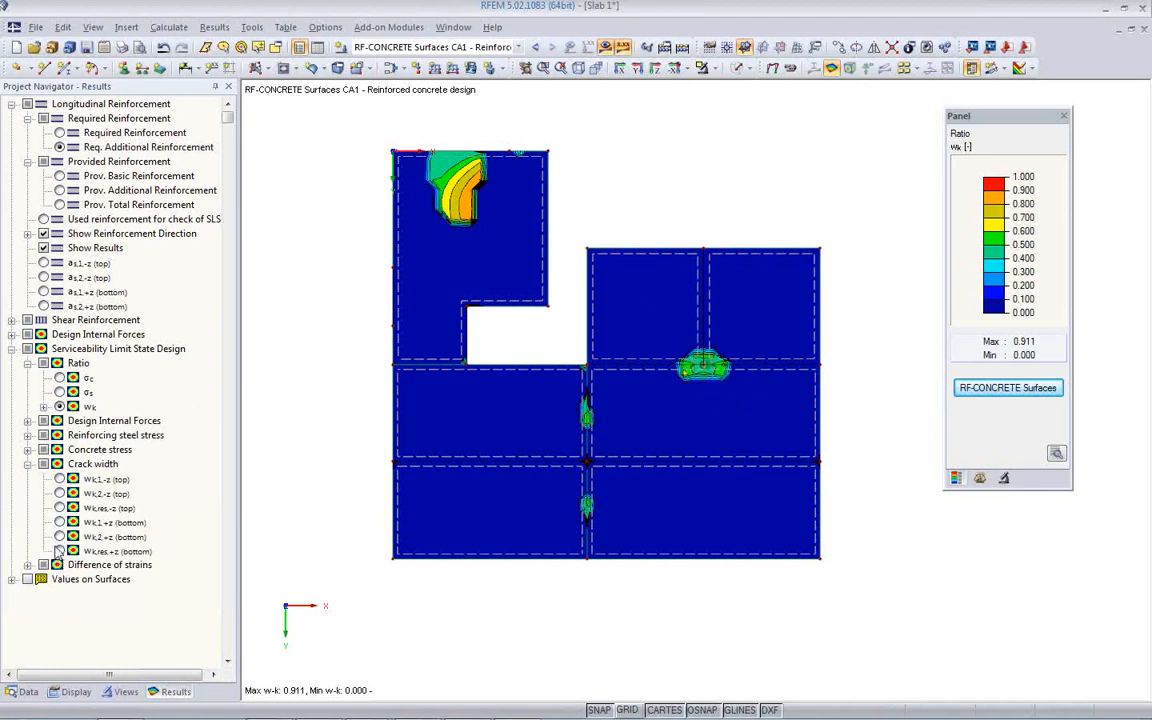
{"action": "left_click", "coordinate": [60, 537]}
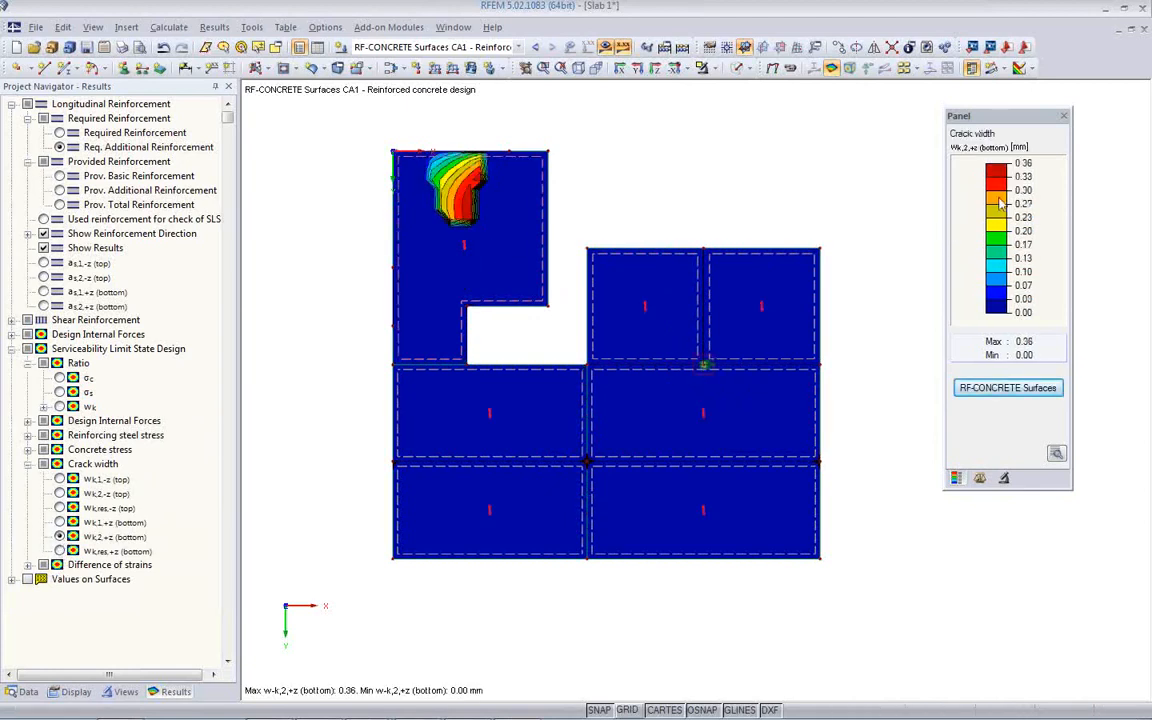
{"action": "left_click", "coordinate": [60, 551]}
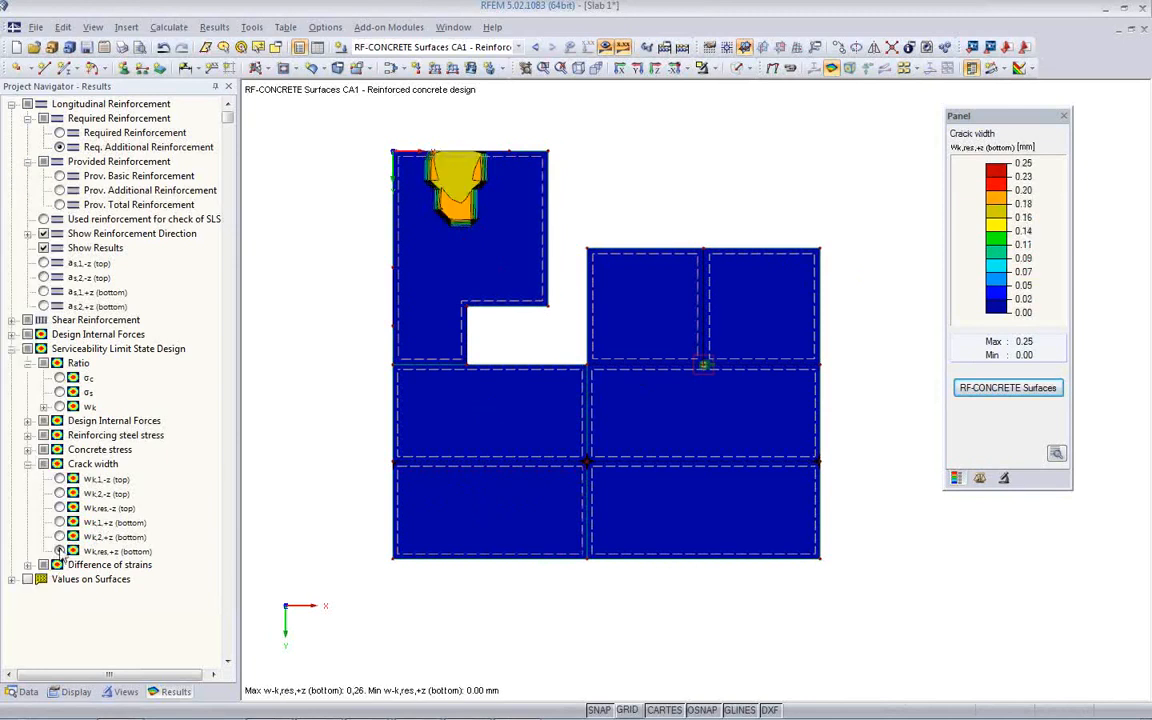
{"action": "left_click", "coordinate": [60, 537]}
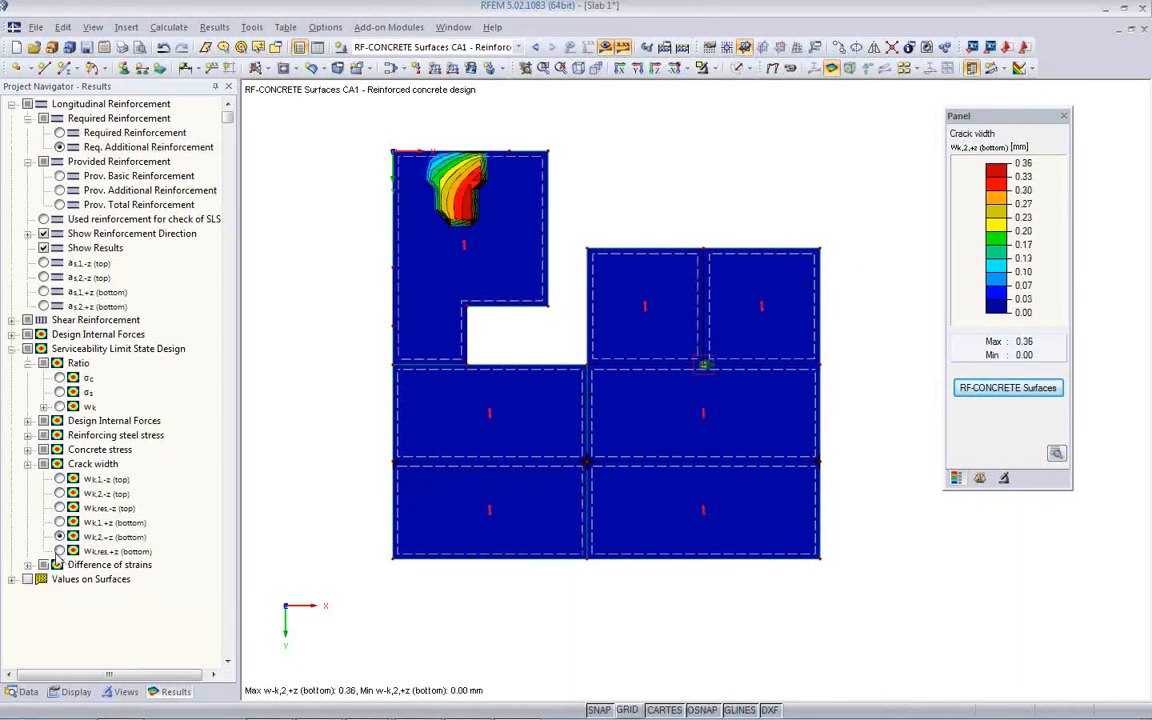
{"action": "left_click", "coordinate": [60, 522]}
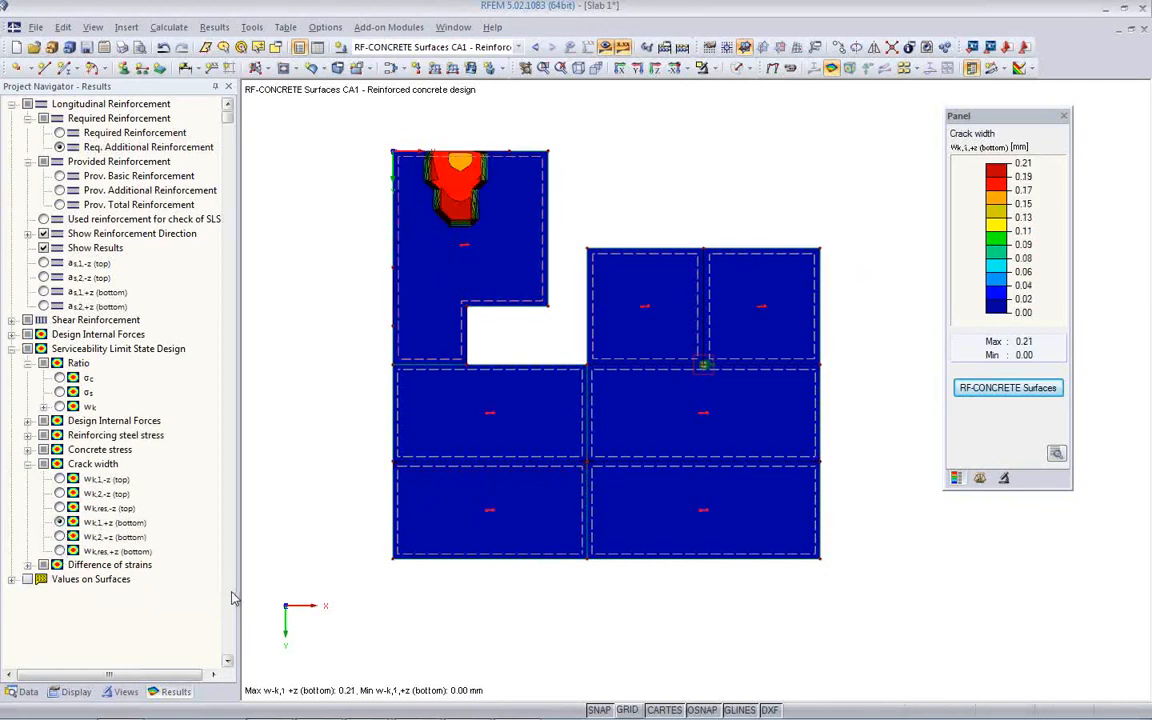
Turn on result values on the surfaces and set the max/min values to those of all surfaces.
{"action": "left_click", "coordinate": [12, 580]}
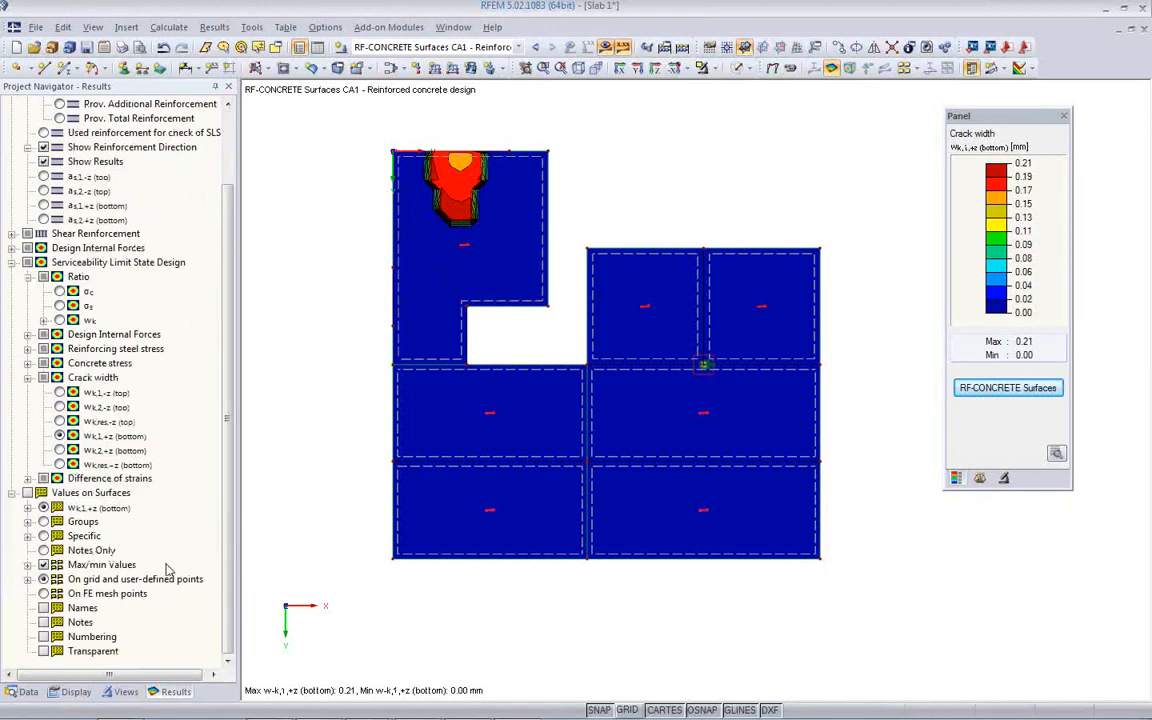
{"action": "left_click", "coordinate": [41, 493]}
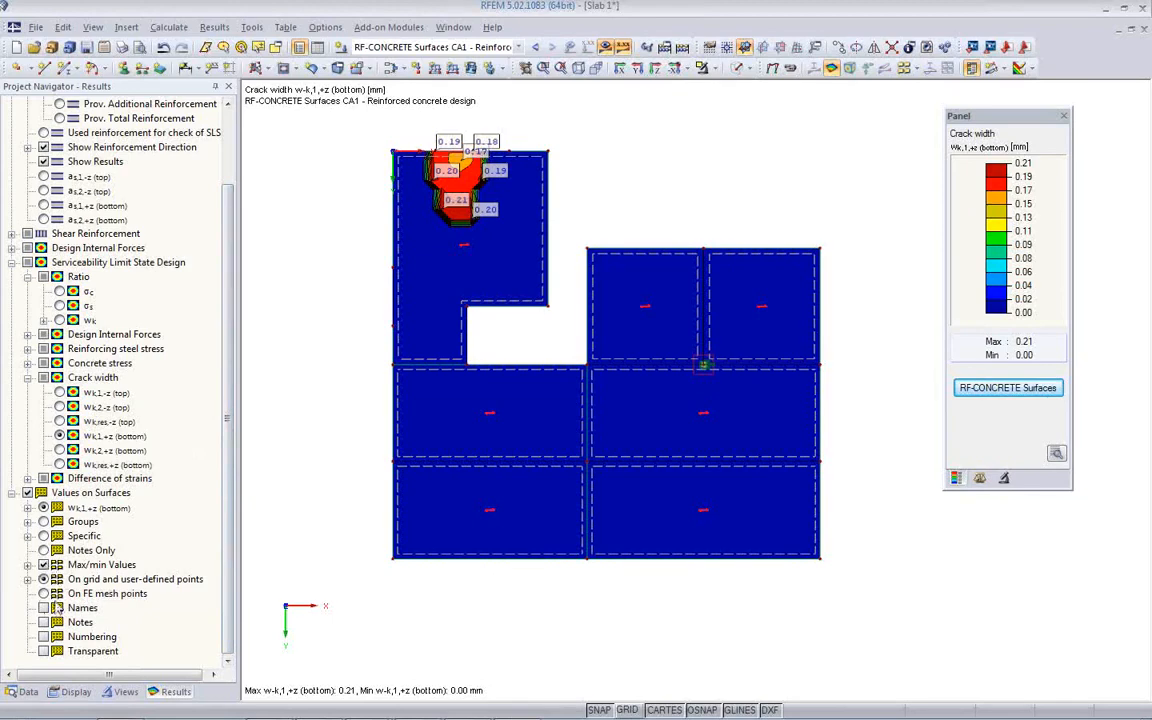
{"action": "left_click", "coordinate": [28, 564]}
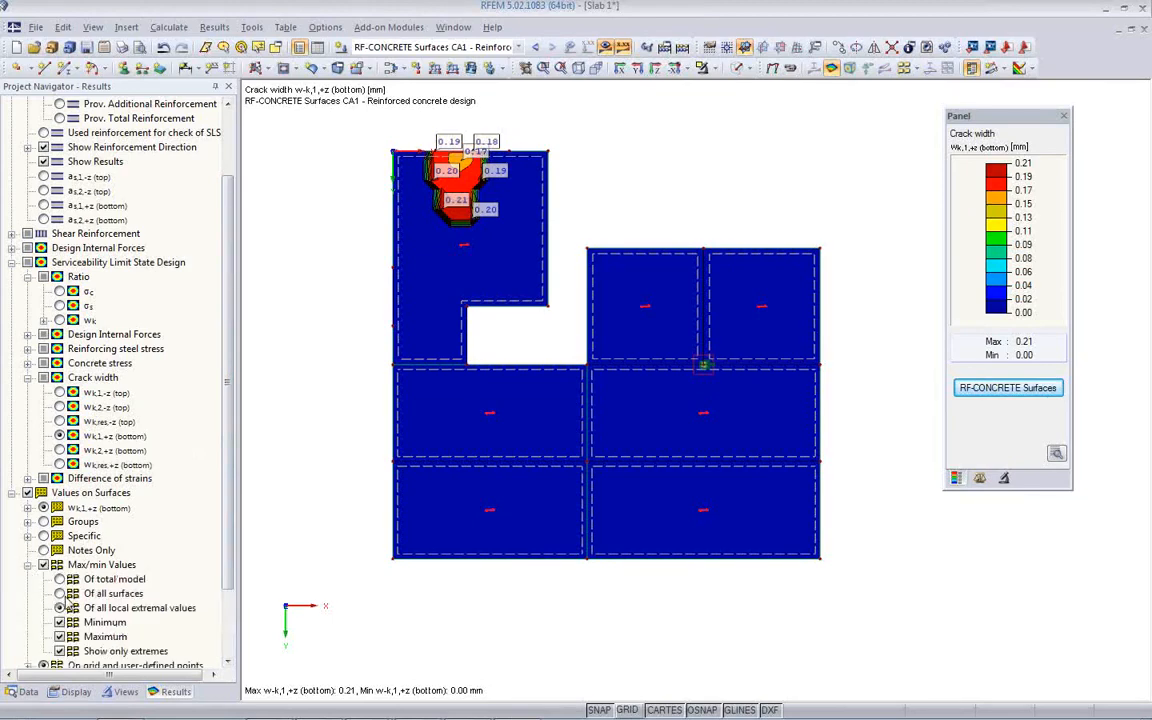
{"action": "left_click", "coordinate": [59, 593]}
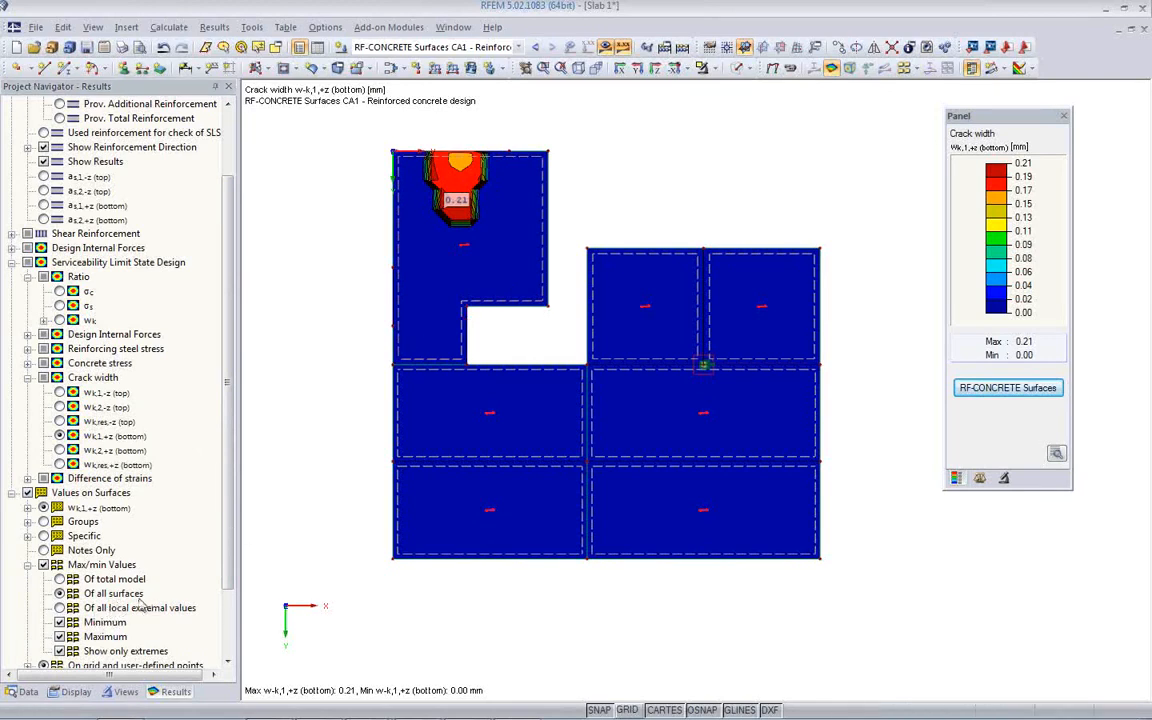
View the serviceability ratios σc, σs and wk again with the extreme values labelled on each surface.
{"action": "scroll", "coordinate": [222, 565], "scroll_direction": "down", "scroll_amount": 2}
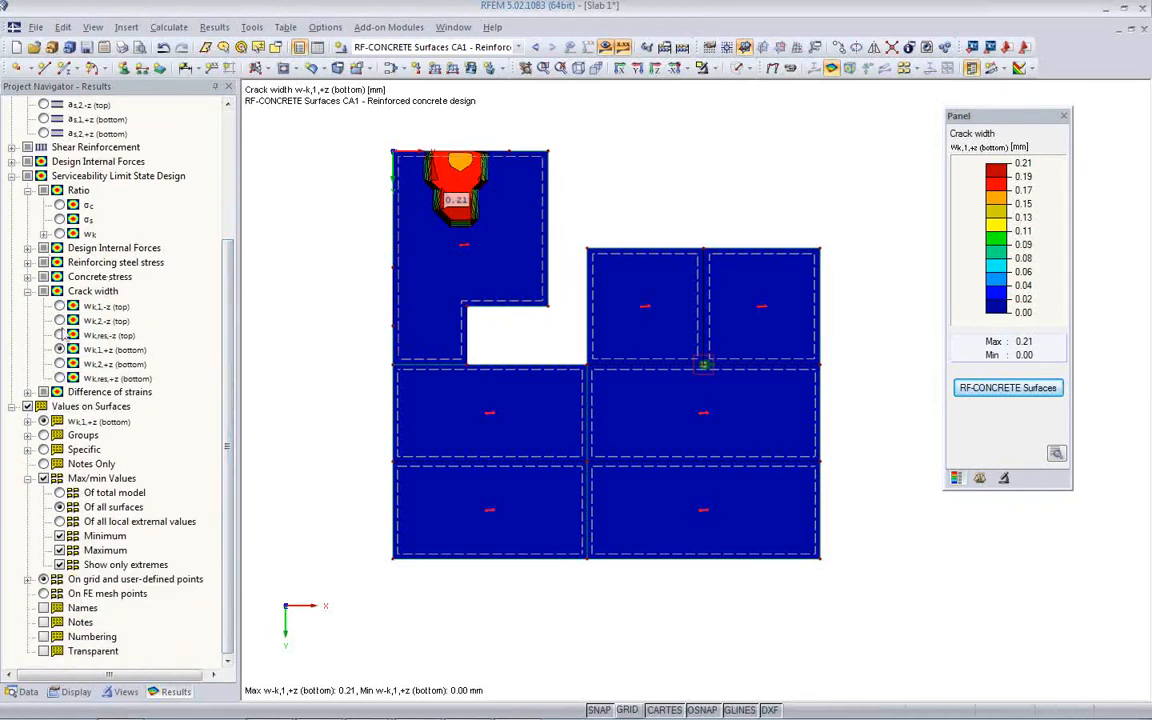
{"action": "left_click", "coordinate": [60, 205]}
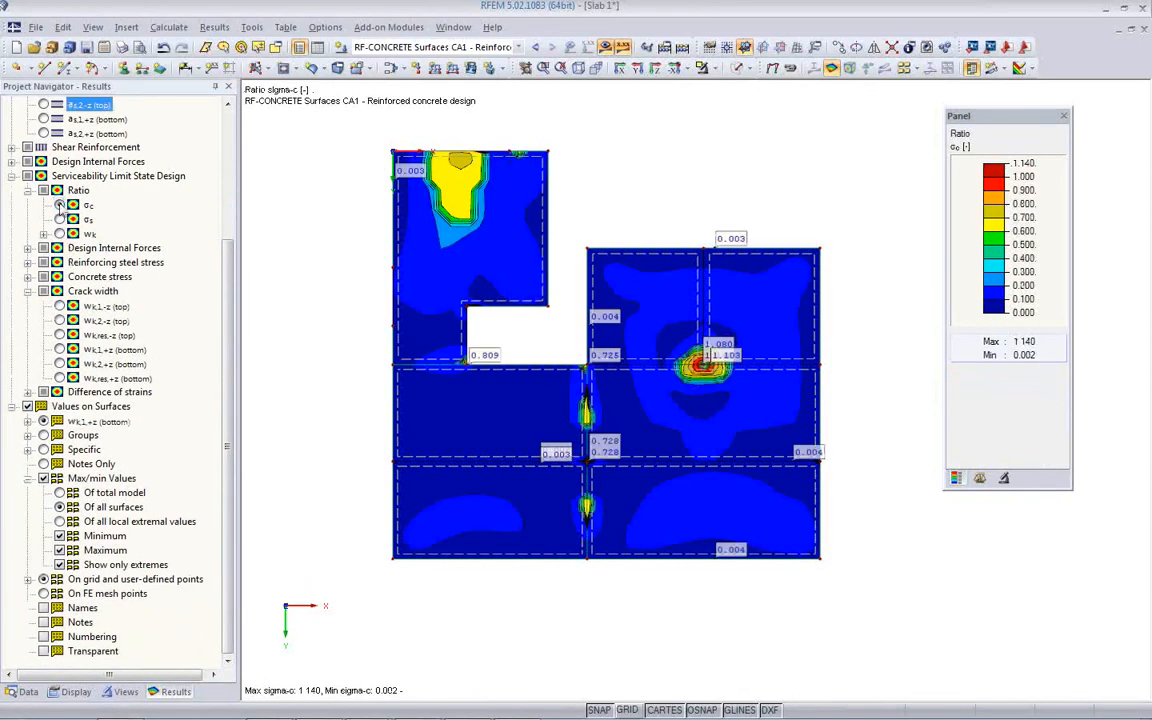
{"action": "left_click", "coordinate": [60, 233]}
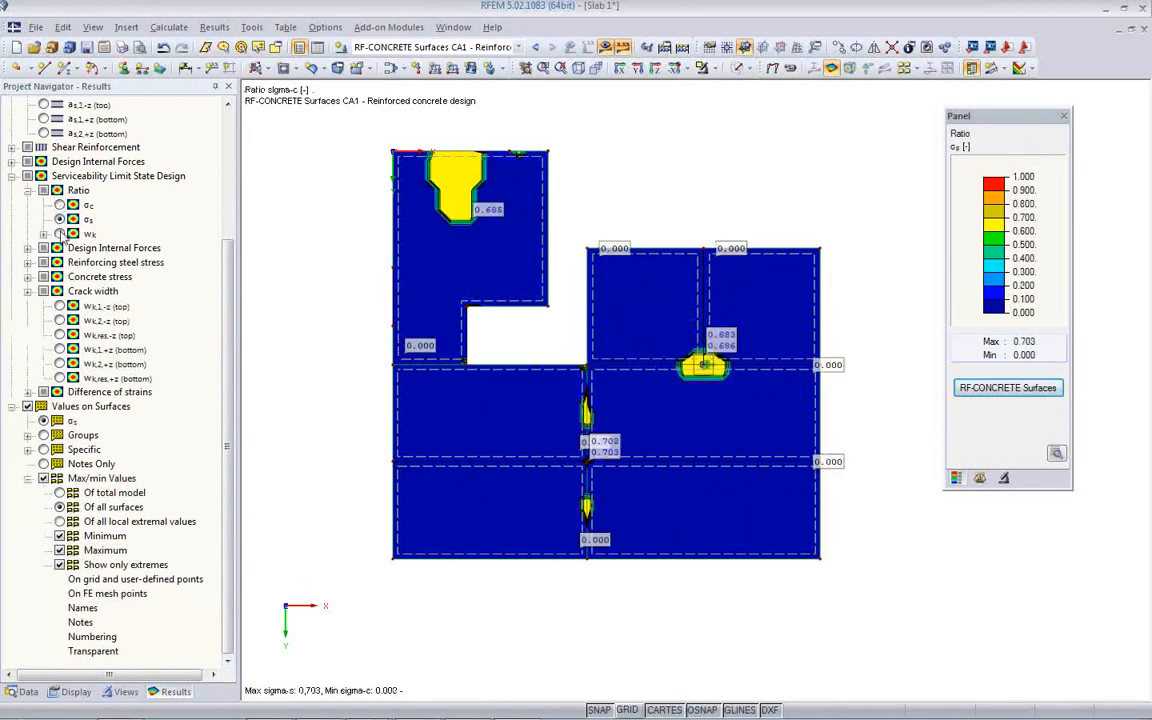
{"action": "scroll", "coordinate": [228, 395], "scroll_direction": "up", "scroll_amount": 4}
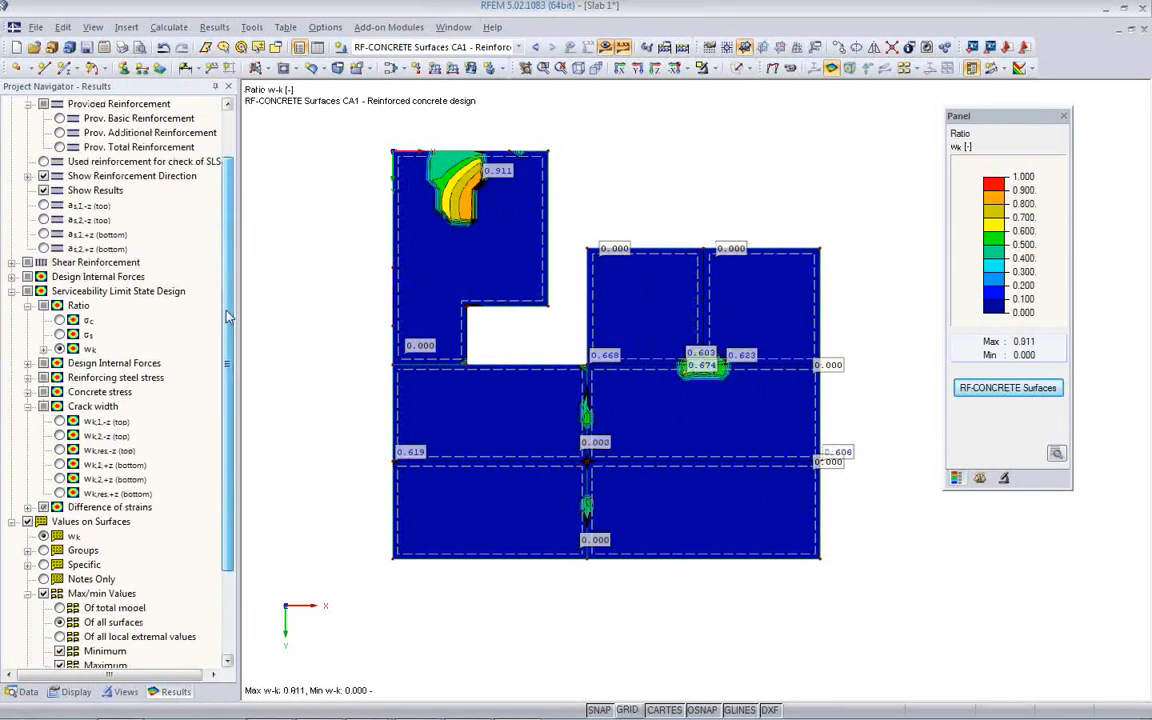
Compare the bottom direction-2 additional reinforcement with the total required reinforcement on the top and bottom in both directions.
{"action": "left_click", "coordinate": [43, 306]}
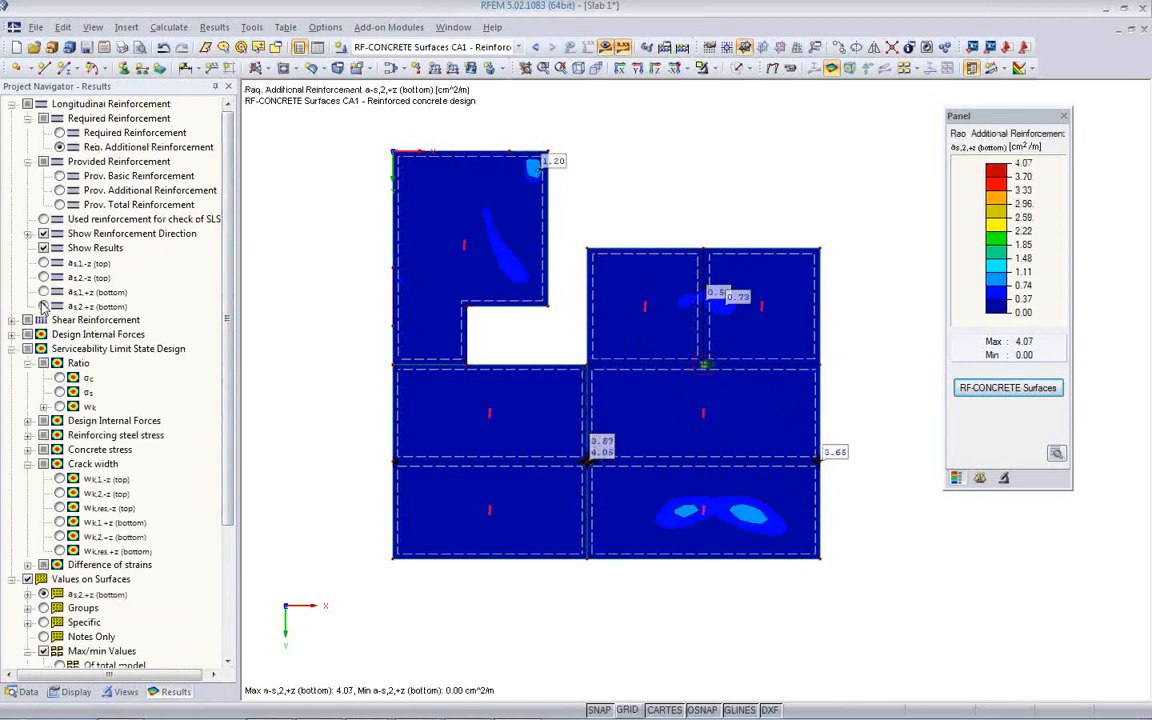
{"action": "left_click", "coordinate": [60, 133]}
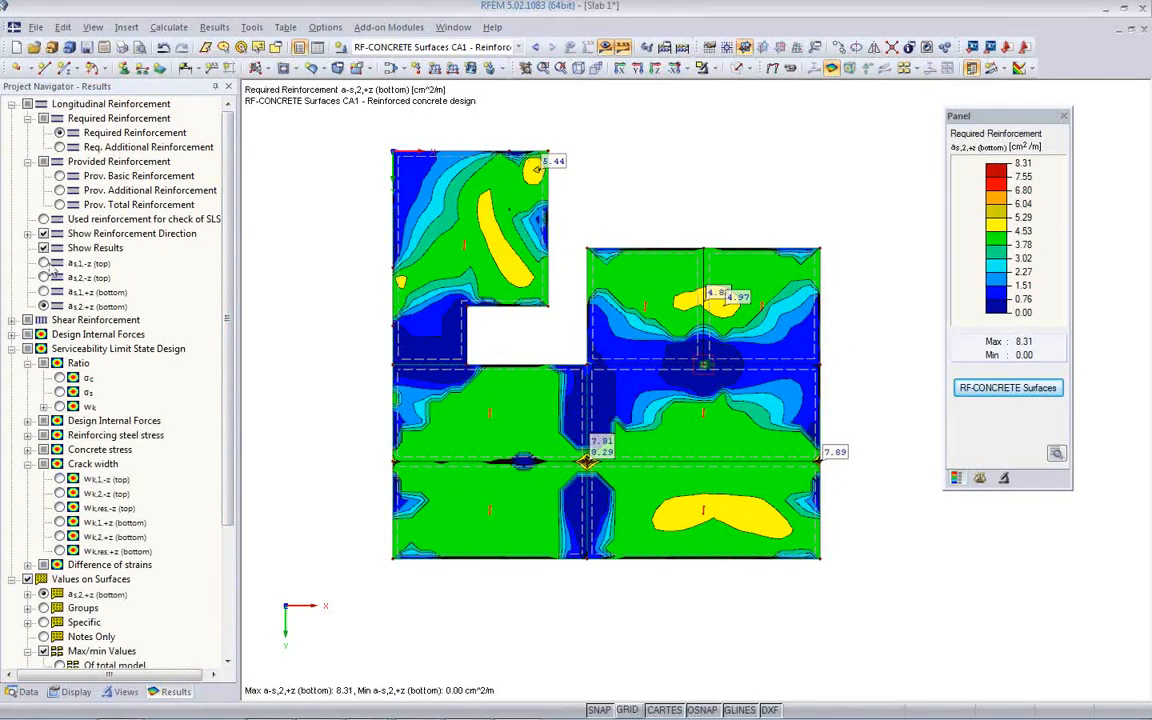
{"action": "left_click", "coordinate": [44, 264]}
{"action": "left_click", "coordinate": [44, 278]}
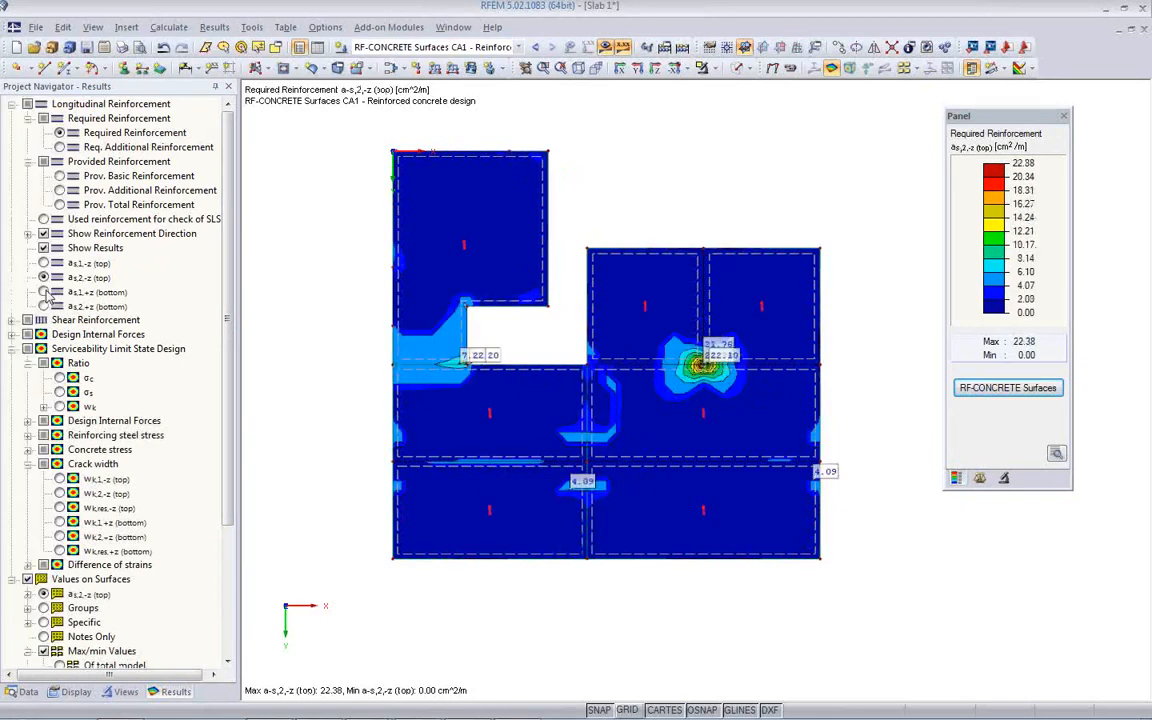
{"action": "left_click", "coordinate": [44, 292]}
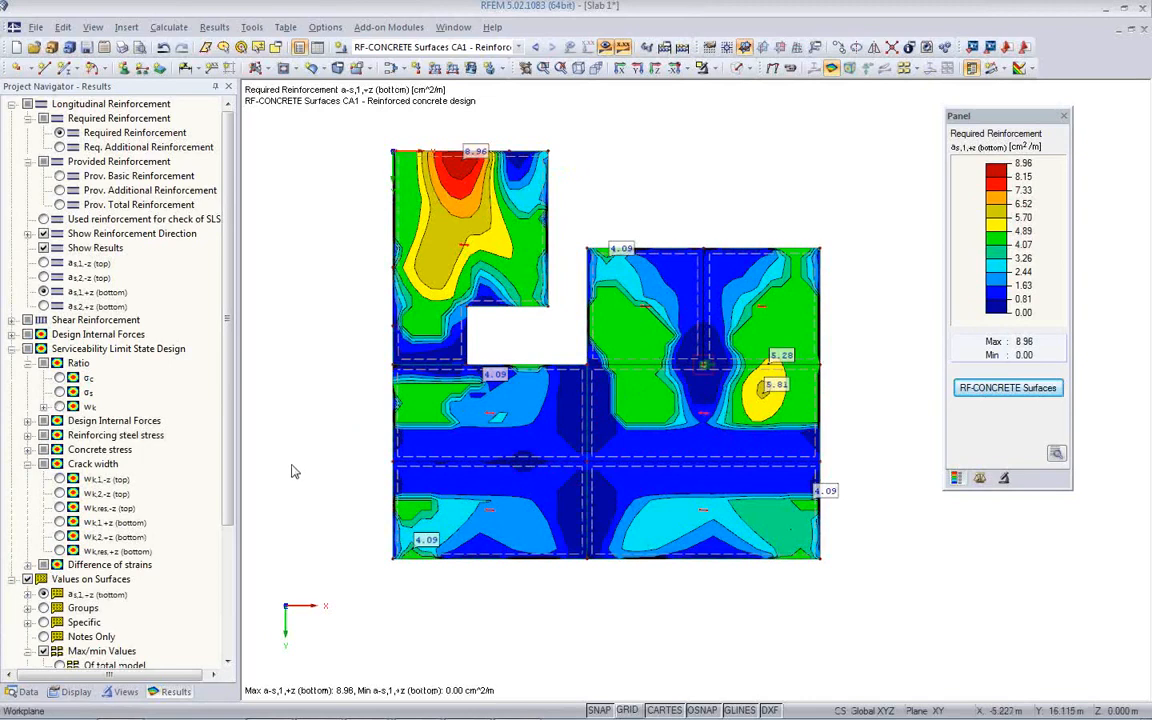
{"action": "left_click", "coordinate": [43, 306]}
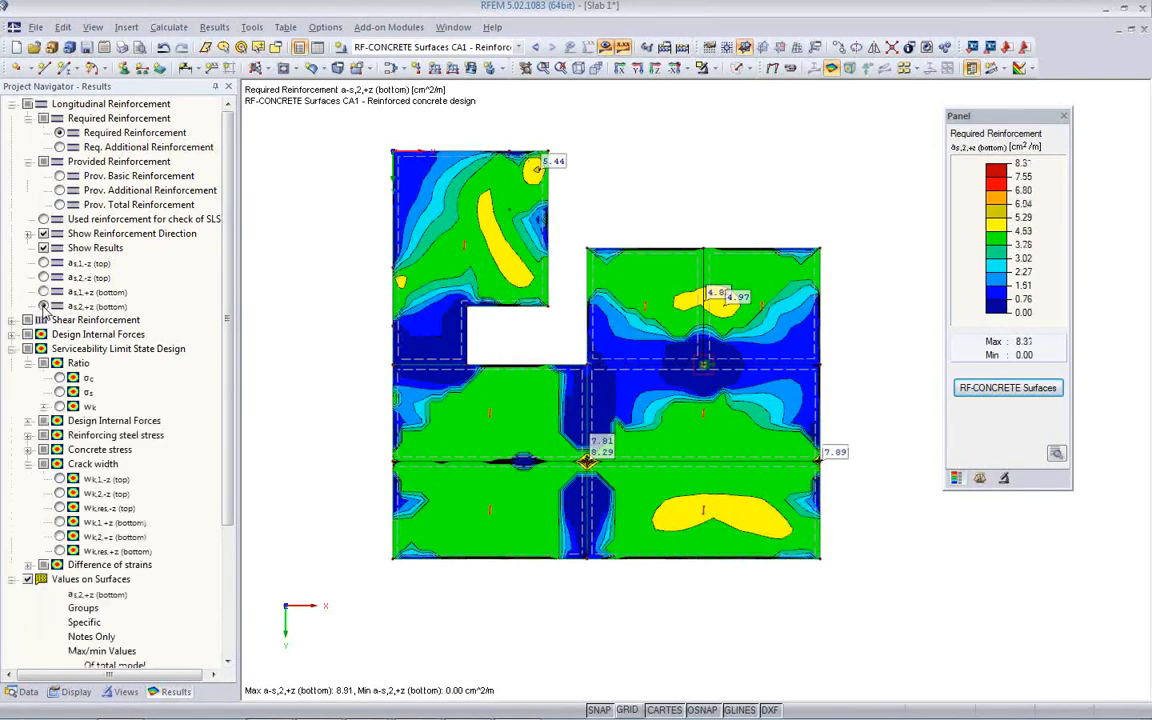
{"action": "left_click", "coordinate": [43, 263]}
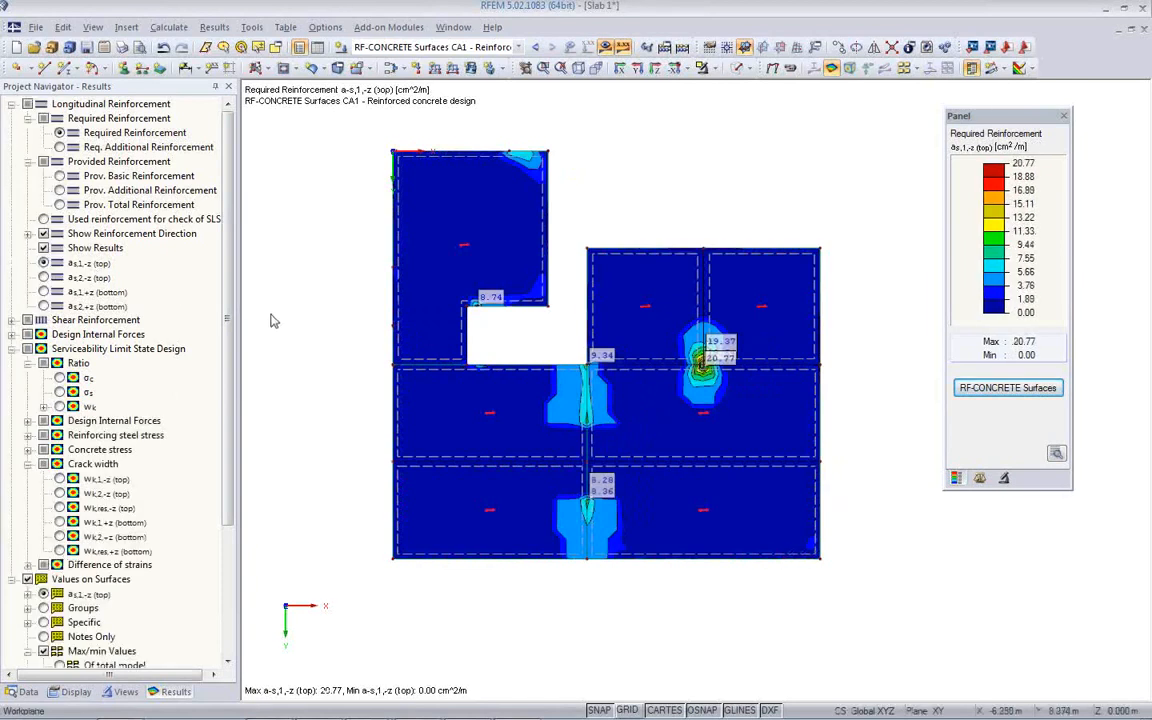
{"action": "middle_click_drag", "start_coordinate": [378, 378], "coordinate": [411, 393]}
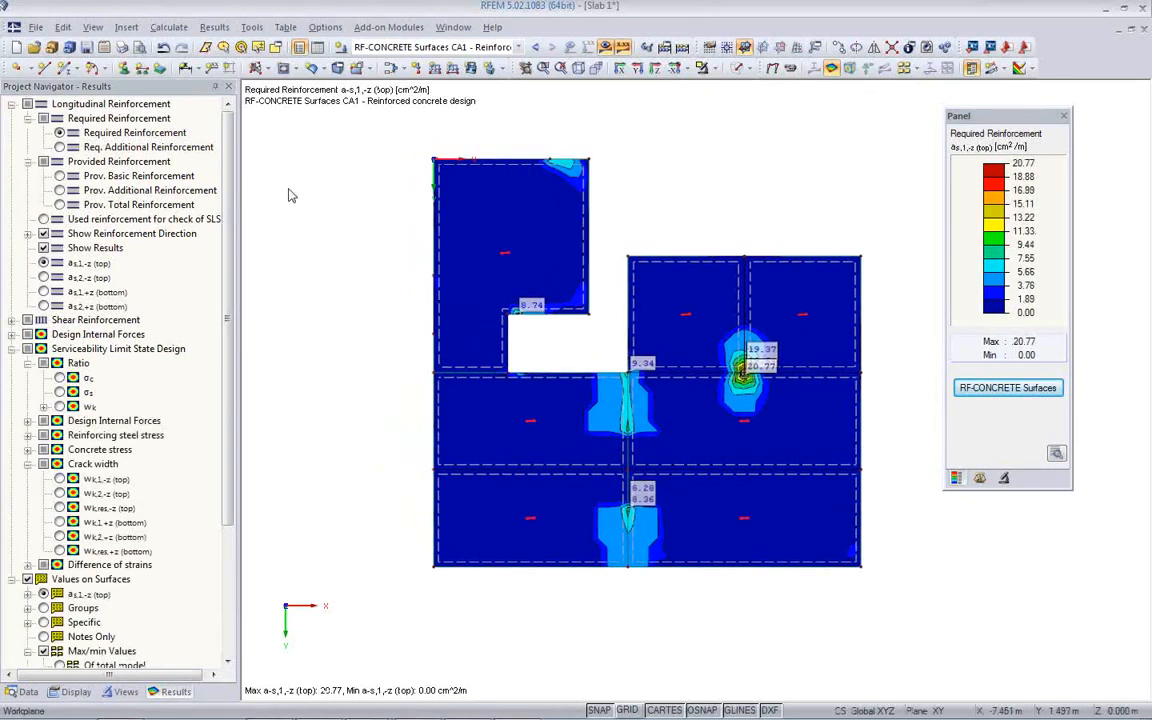
Set up a mass graphic printout to report PR1 with a picture height of 50% of the page.
{"action": "left_click", "coordinate": [121, 47]}
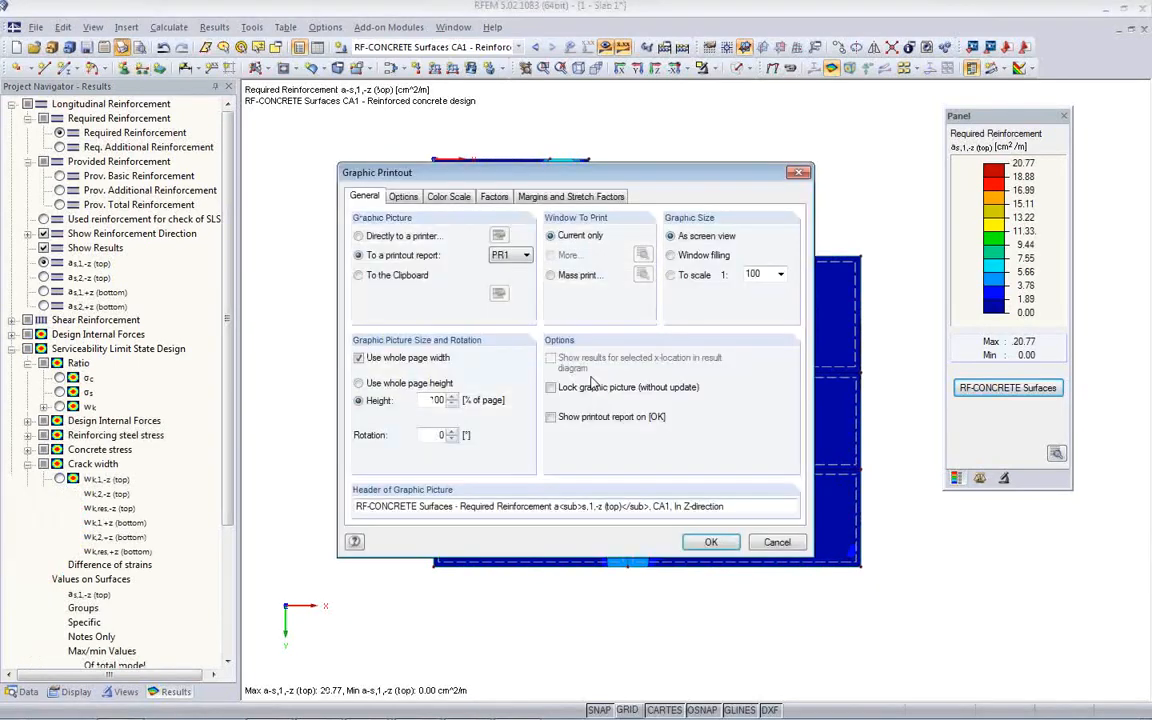
{"action": "left_click", "coordinate": [575, 274]}
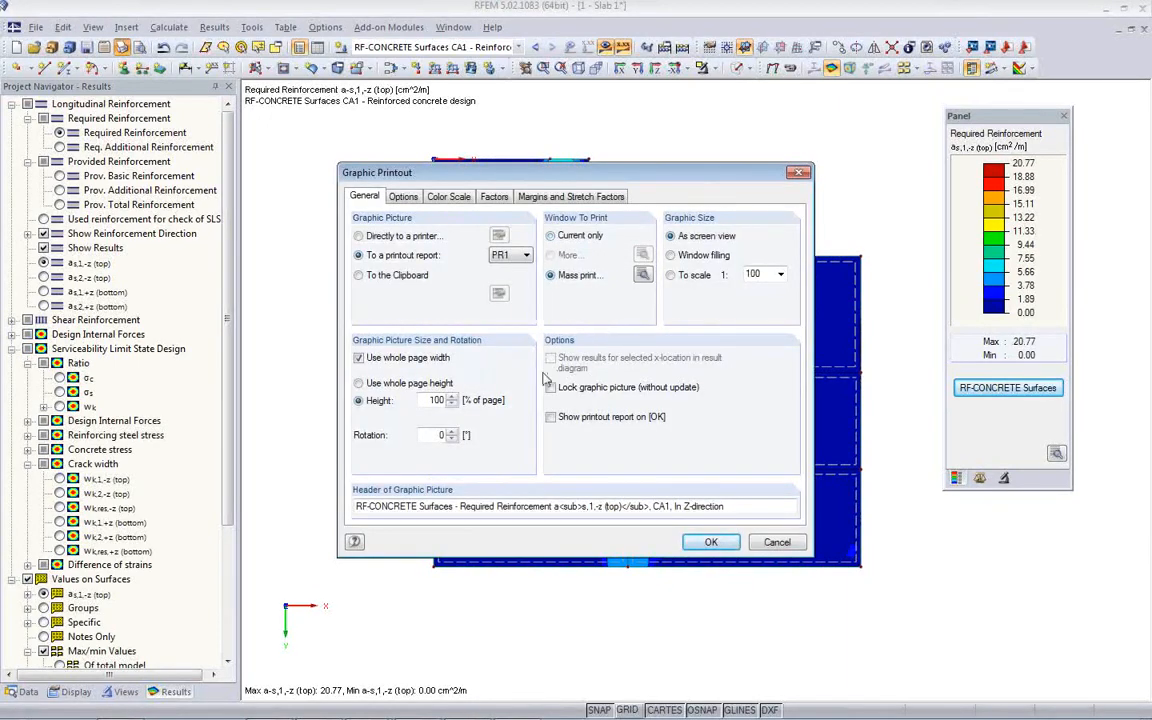
{"action": "left_click_drag", "start_coordinate": [429, 401], "coordinate": [519, 404]}
{"action": "type", "text": "50"}
{"action": "left_click", "coordinate": [643, 275]}
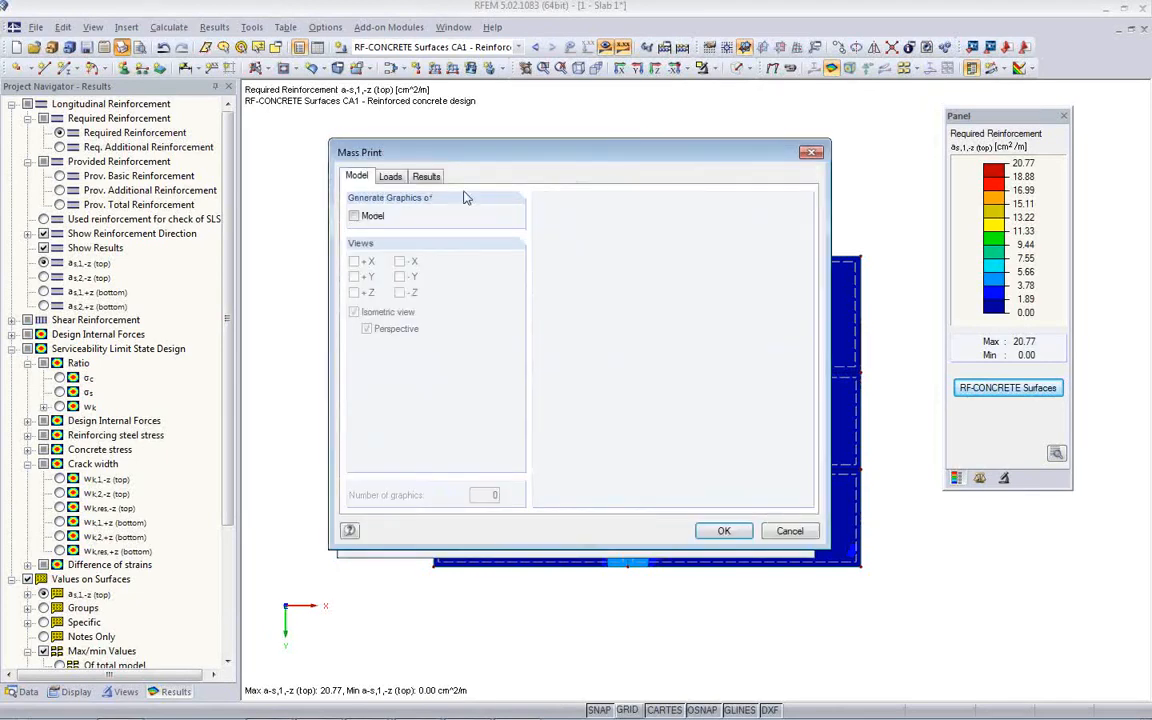
Include required and required additional reinforcement in the mass print for both directions on the top and bottom.
{"action": "left_click", "coordinate": [427, 176]}
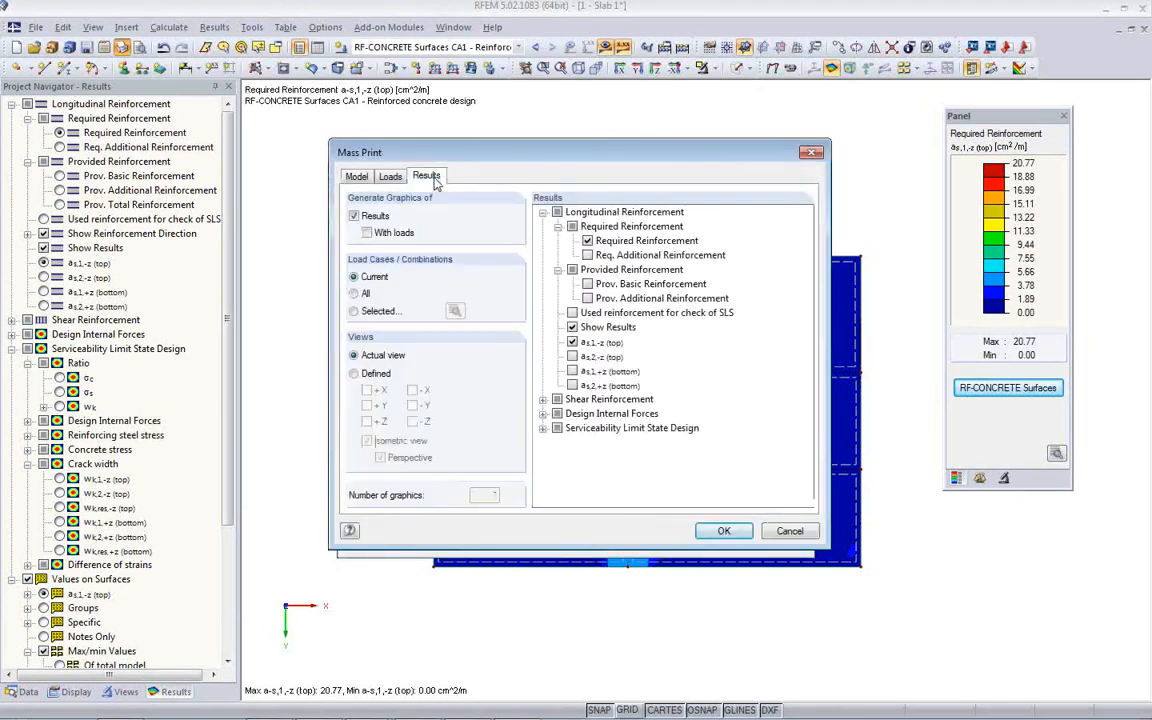
{"action": "left_click", "coordinate": [572, 356]}
{"action": "left_click", "coordinate": [572, 385]}
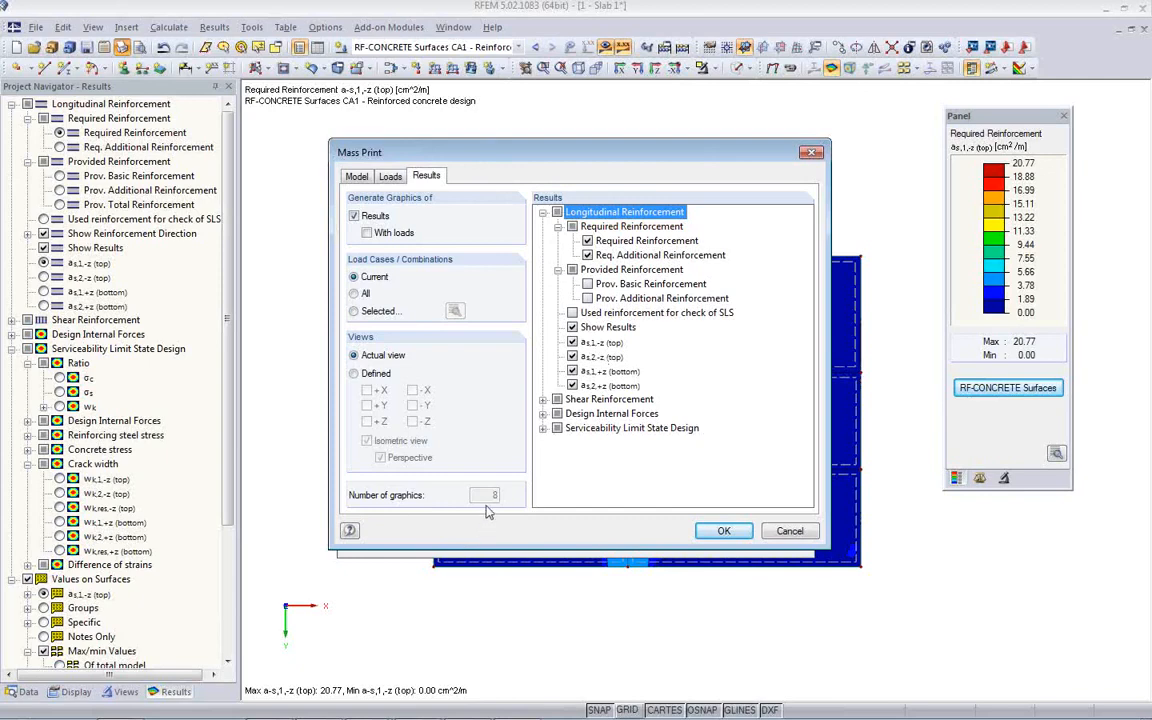
{"action": "left_click", "coordinate": [722, 533]}
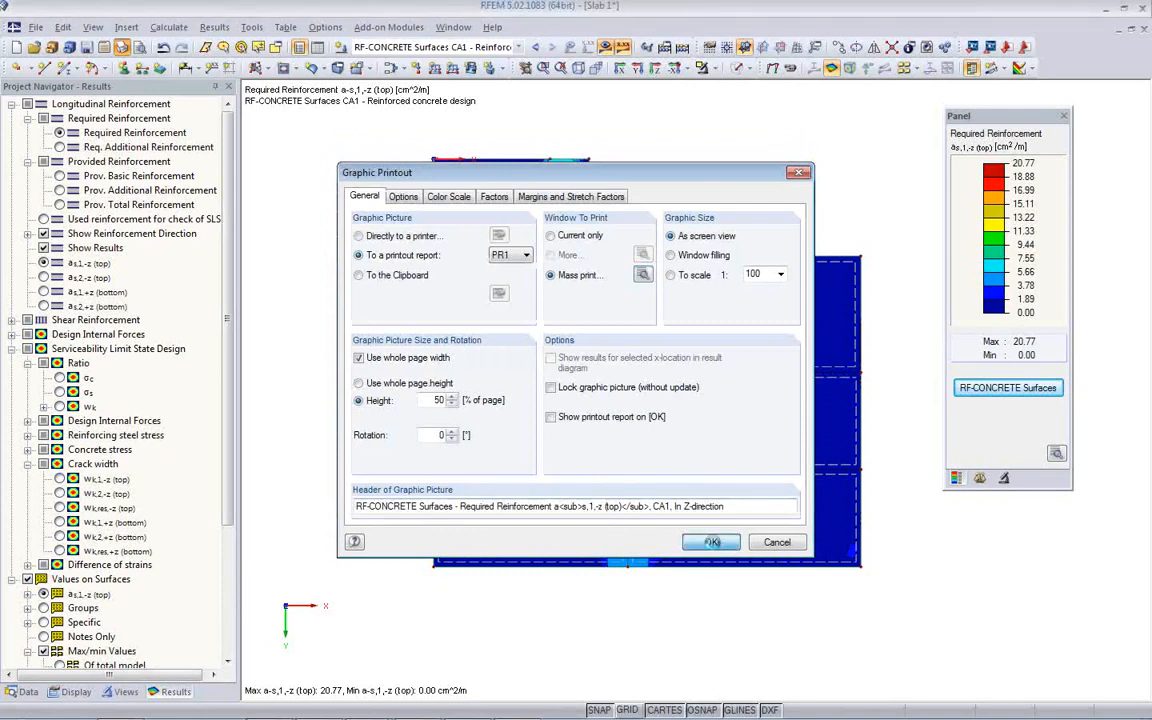
{"action": "left_click", "coordinate": [762, 548]}
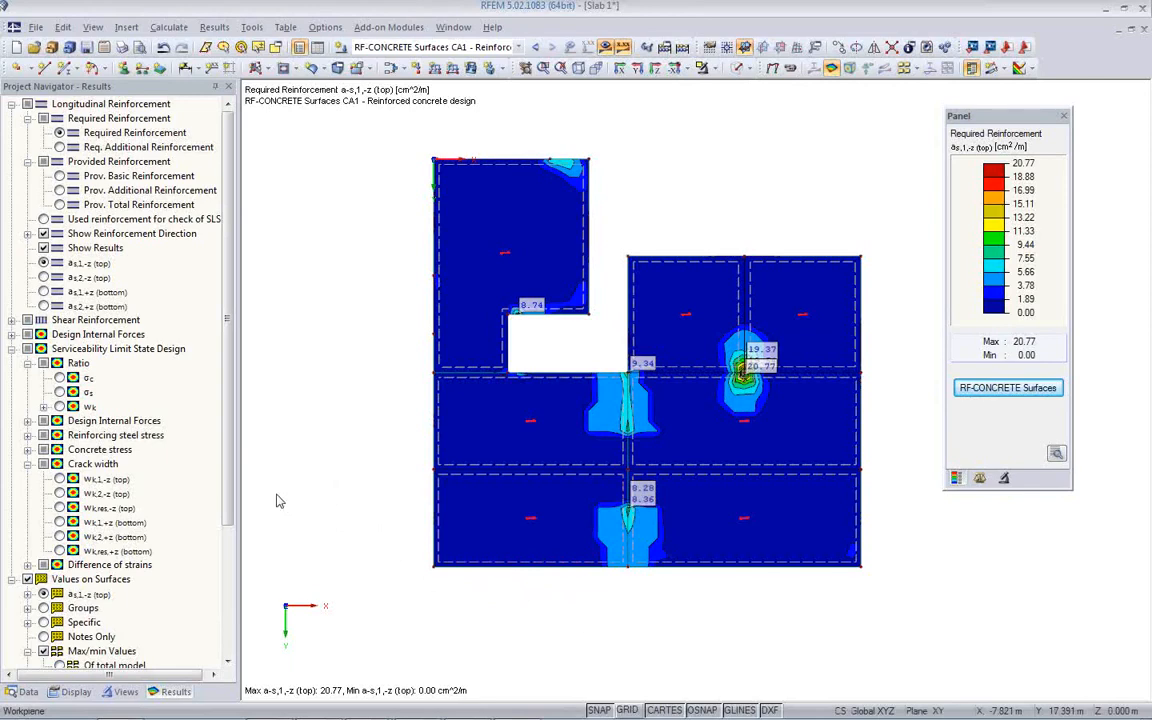
In RF-CONCRETE Members, select RC5 for ultimate limit state design and RC6 for serviceability with creep and shrinkage activated.
{"action": "left_click", "coordinate": [607, 48]}
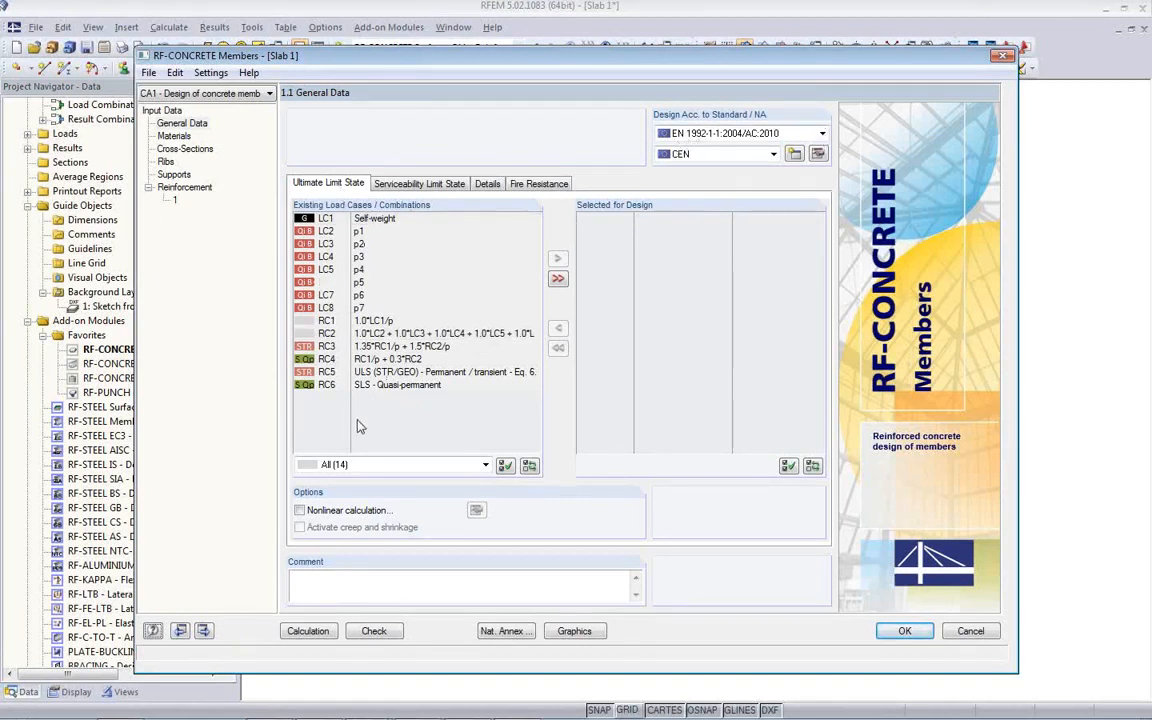
{"action": "double_click", "coordinate": [385, 377]}
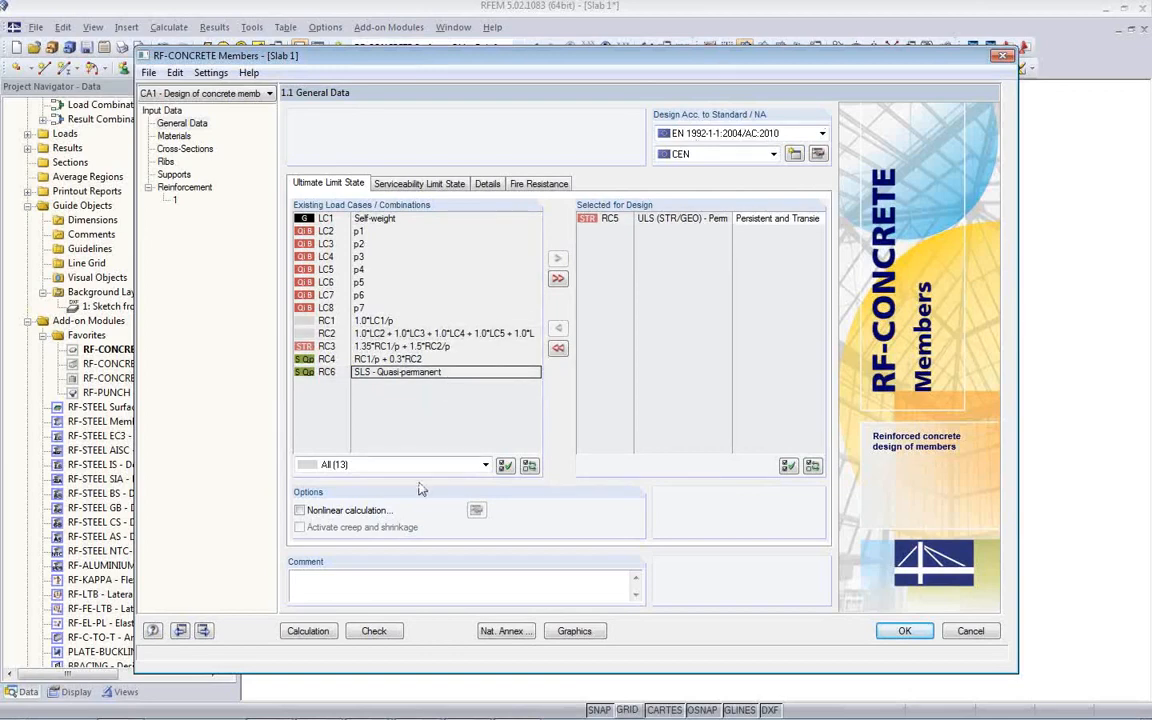
{"action": "left_click", "coordinate": [416, 185]}
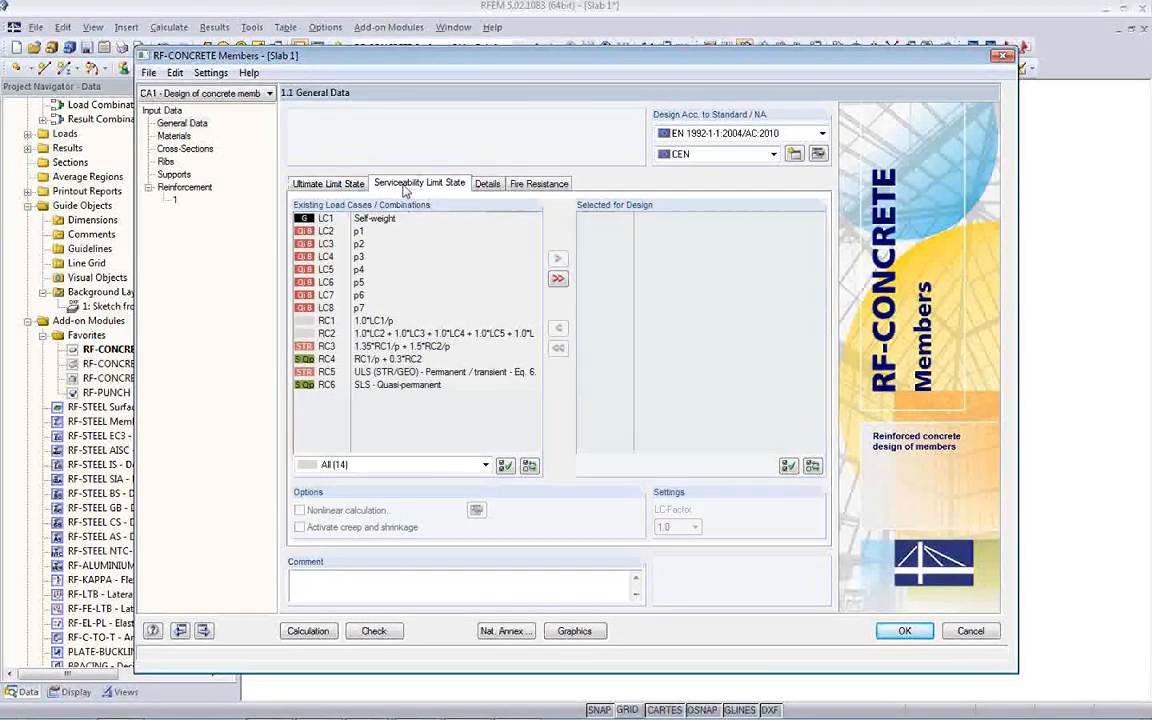
{"action": "left_click", "coordinate": [407, 387]}
{"action": "double_click", "coordinate": [407, 387]}
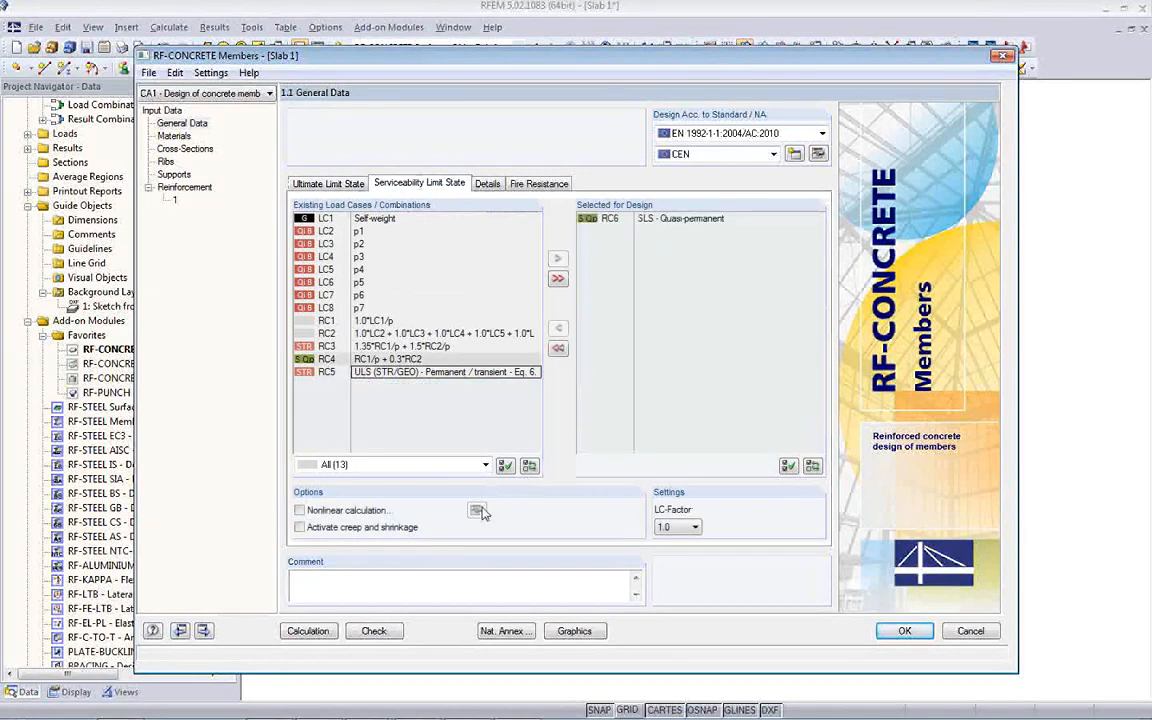
{"action": "left_click", "coordinate": [300, 527]}
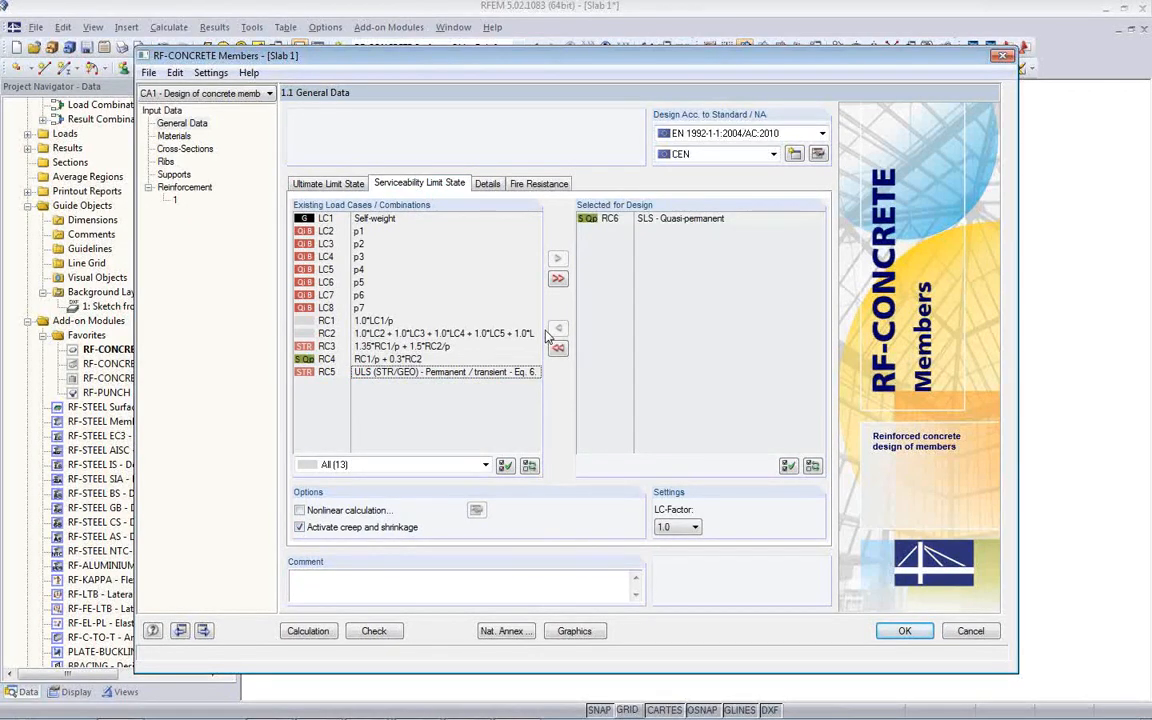
Review the fire resistance input, the materials and the cross-sections of the concrete member design case.
{"action": "left_click", "coordinate": [543, 190]}
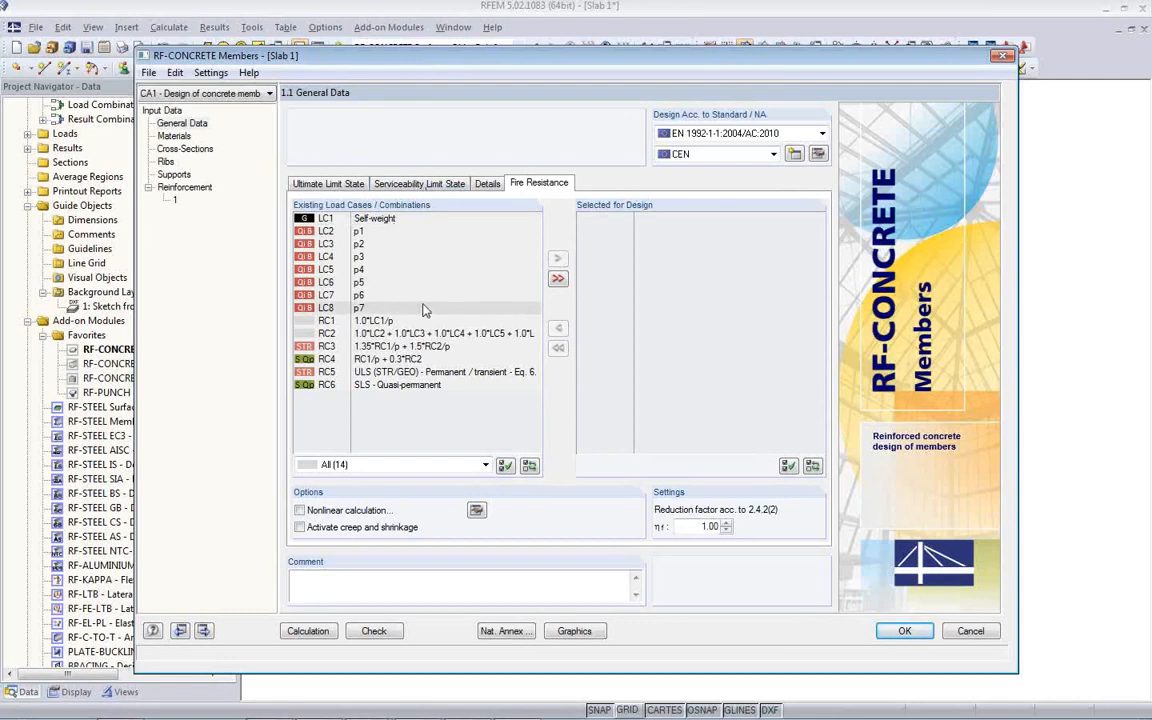
{"action": "left_click", "coordinate": [415, 184]}
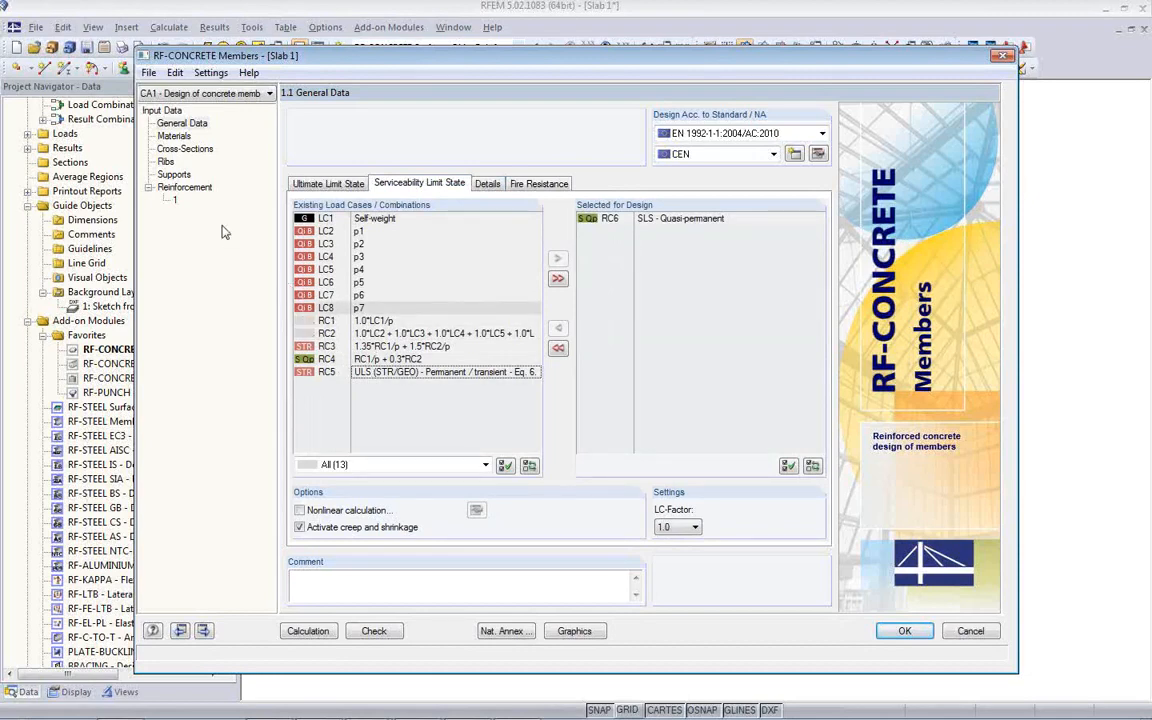
{"action": "left_click", "coordinate": [176, 136]}
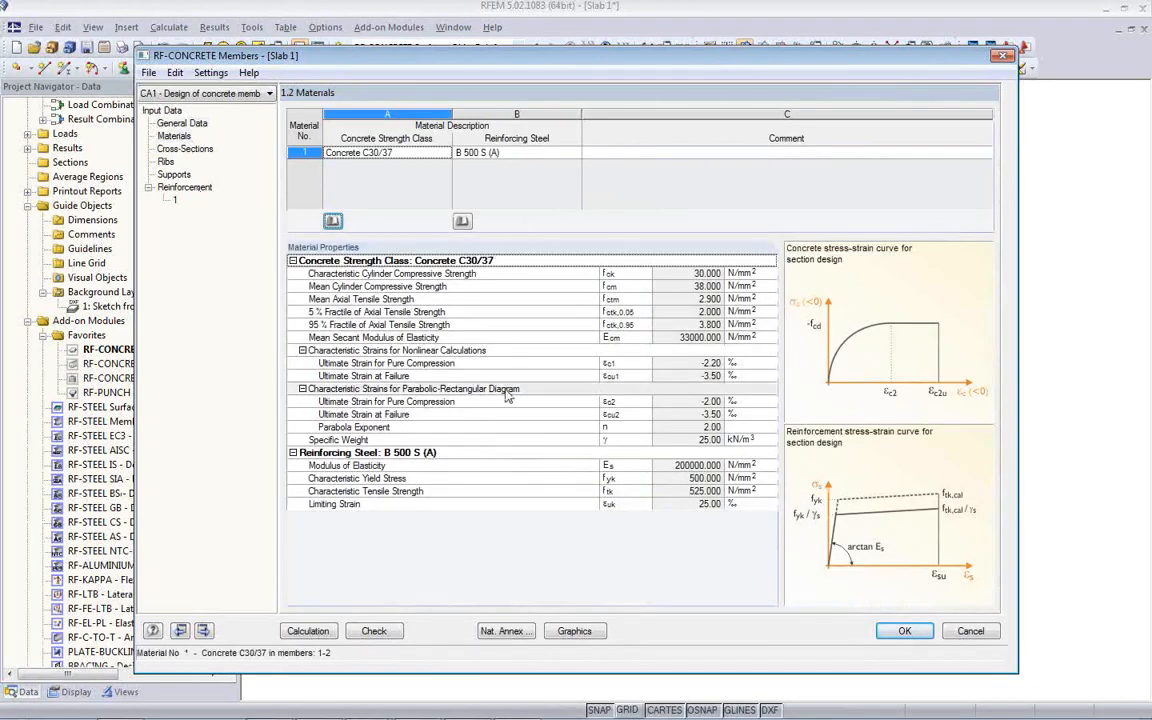
{"action": "left_click", "coordinate": [178, 149]}
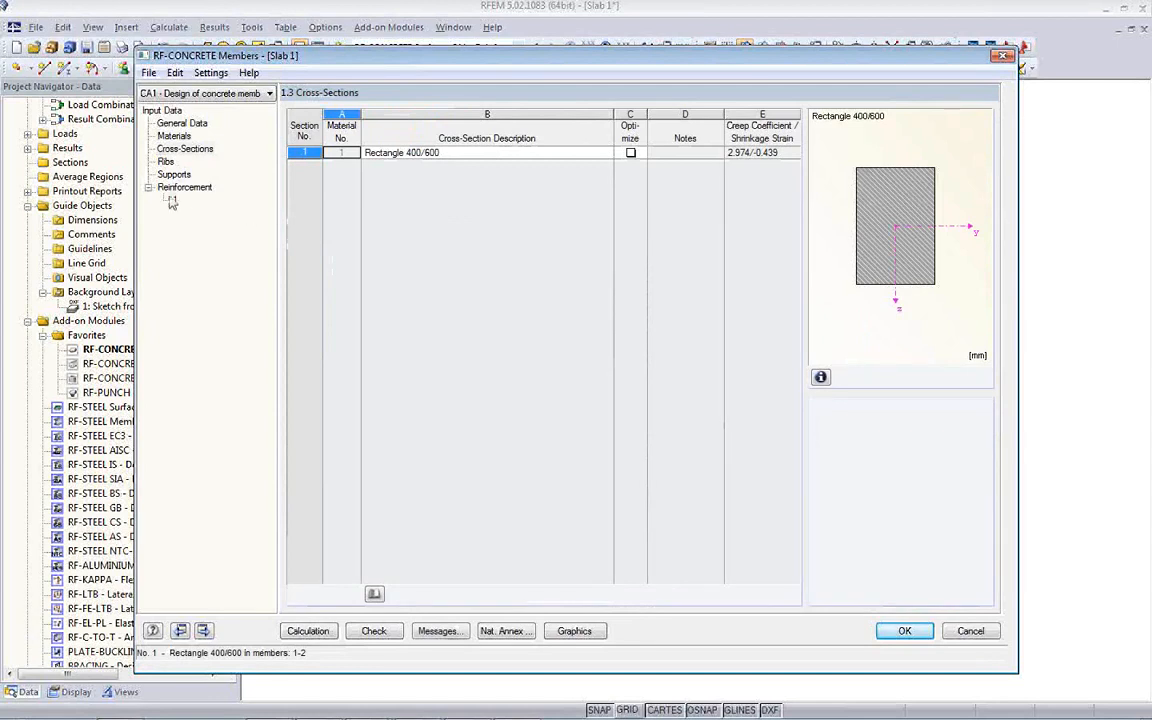
Examine the ribs' effective widths, briefly displaying those used for determining internal forces.
{"action": "left_click", "coordinate": [164, 161]}
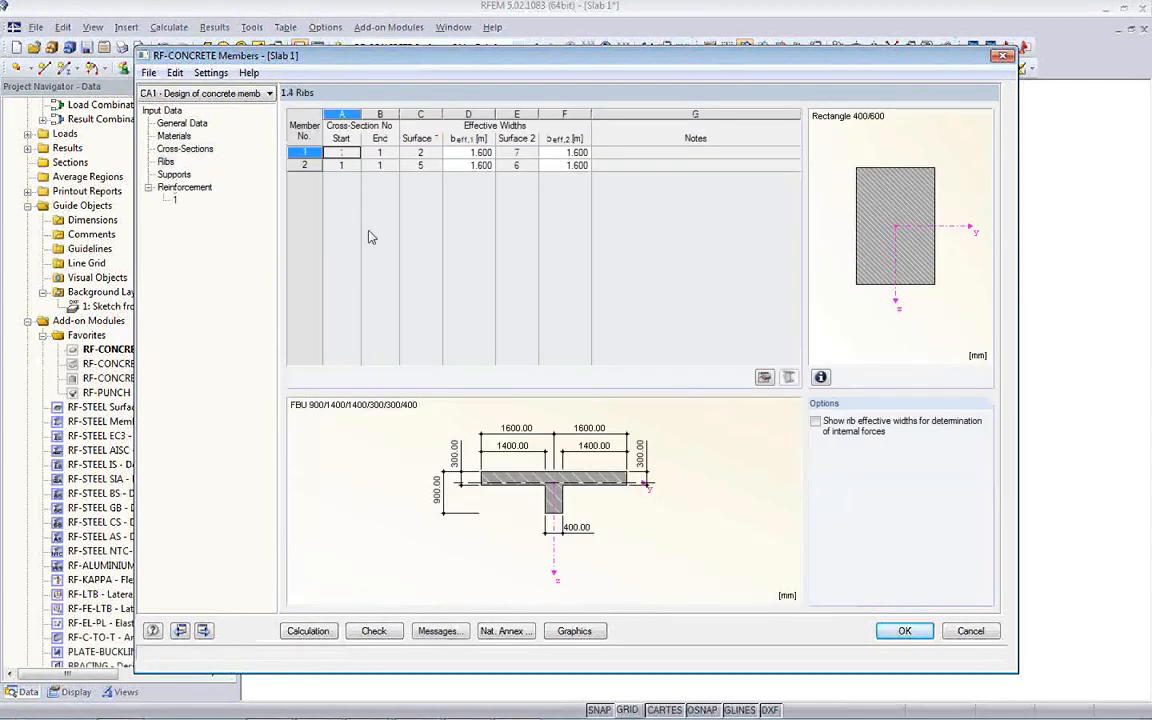
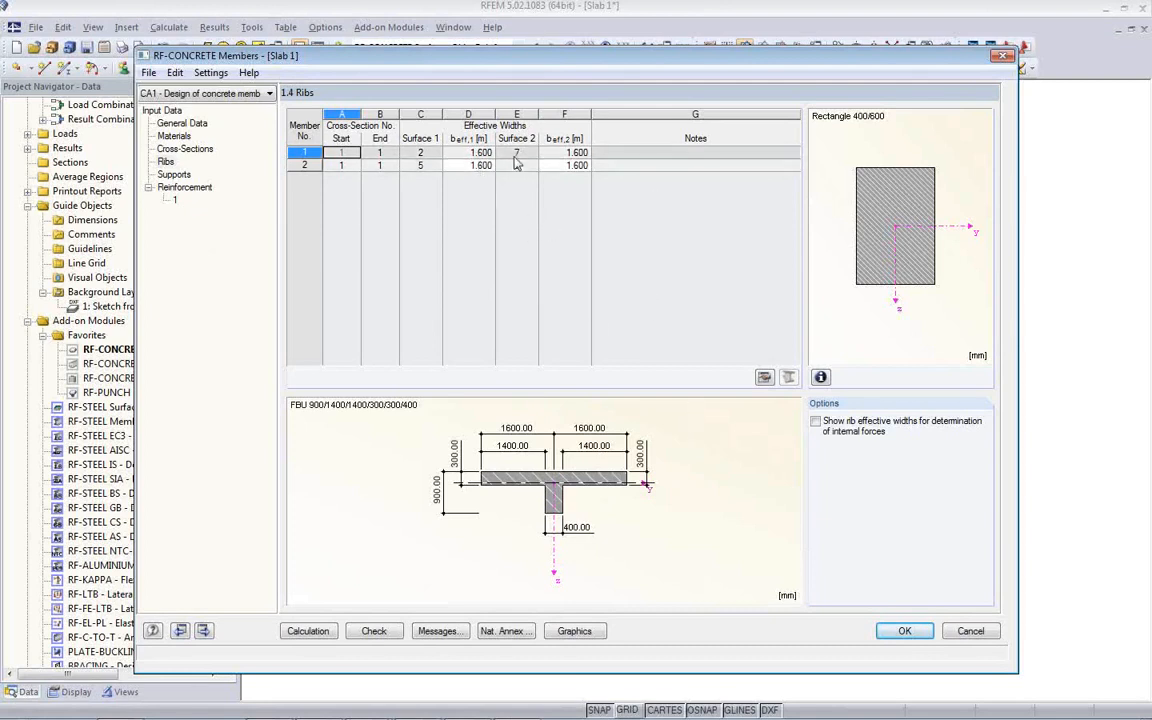
{"action": "left_click", "coordinate": [815, 421]}
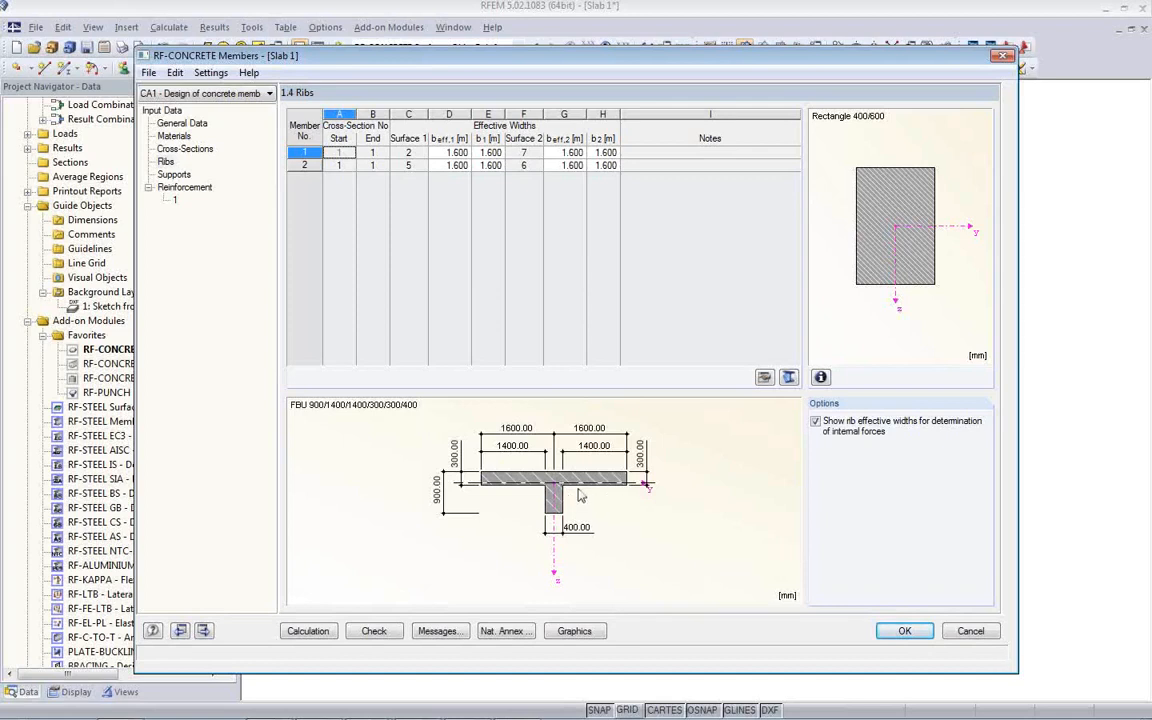
{"action": "left_click", "coordinate": [816, 422]}
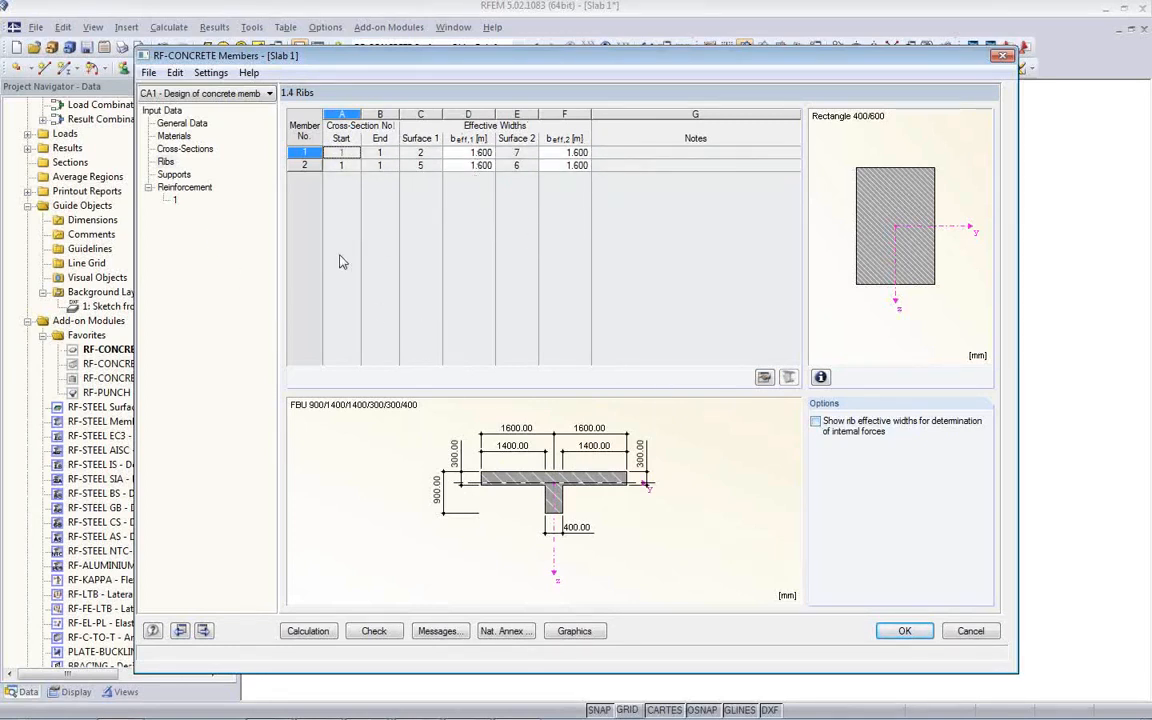
Define the member supports by picking nodes 7, 11 and 29 along the downstand beam in the model.
{"action": "left_click", "coordinate": [172, 174]}
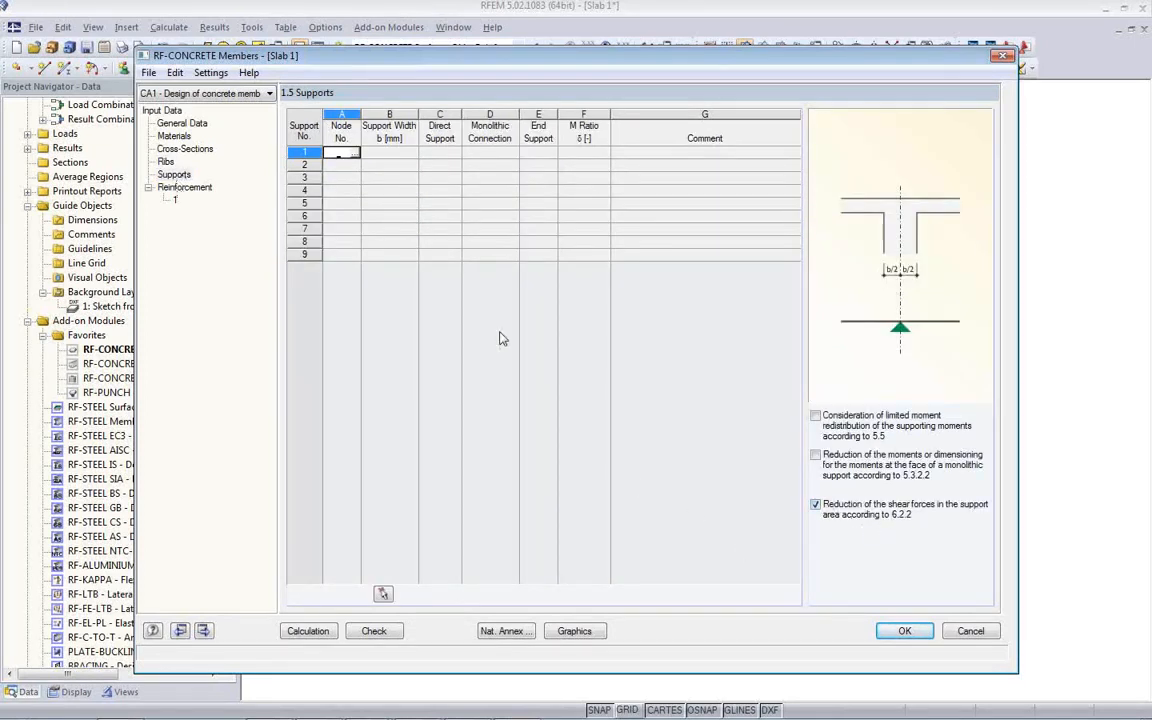
{"action": "left_click", "coordinate": [354, 157]}
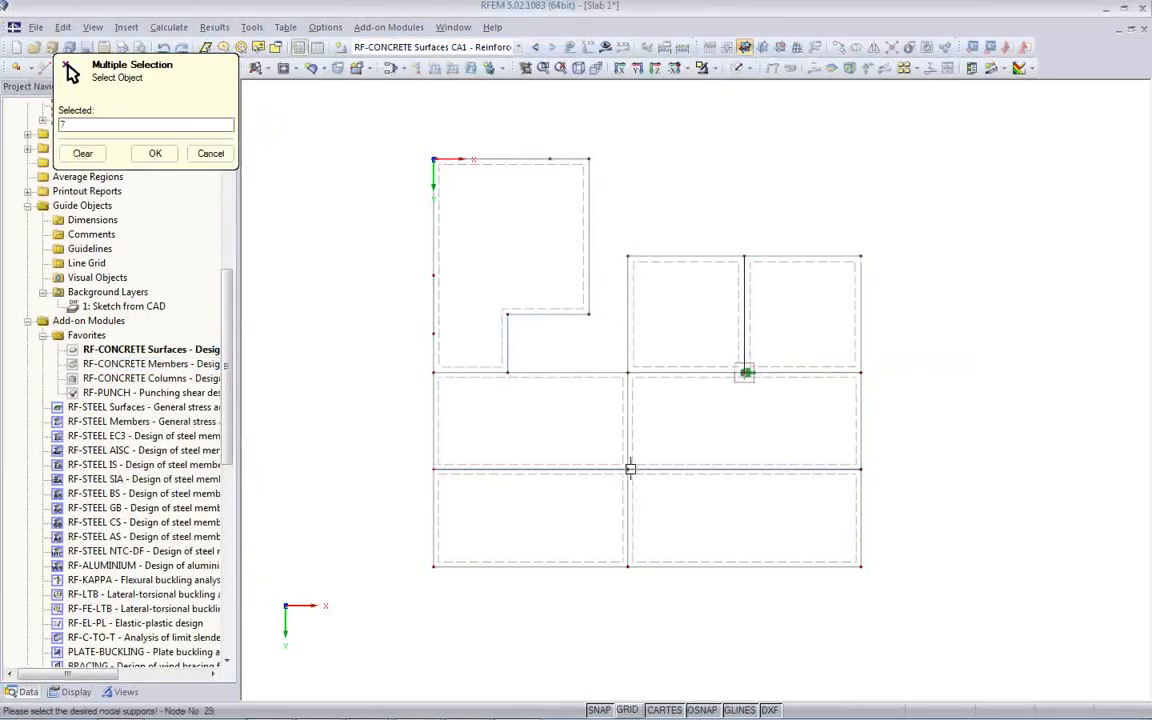
{"action": "left_click", "coordinate": [629, 469]}
{"action": "left_click", "coordinate": [861, 469]}
{"action": "left_click", "coordinate": [155, 155]}
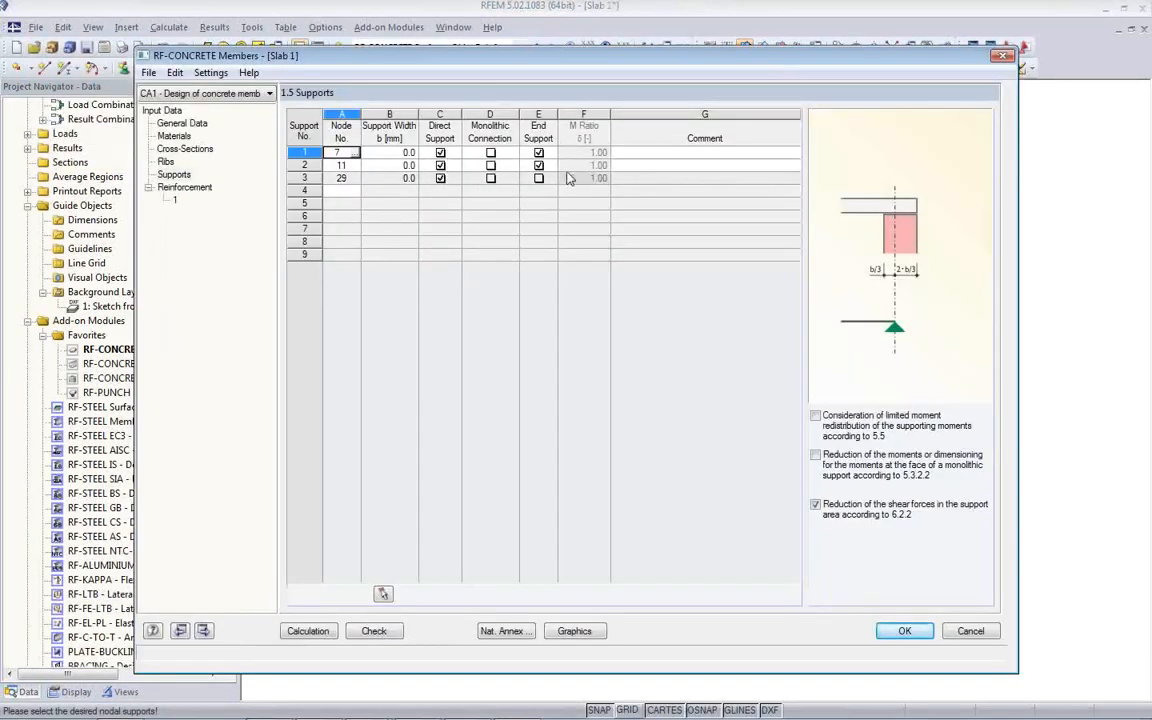
Set the support width to 180 mm at nodes 7 and 11 and 360 mm at node 29.
{"action": "left_click", "coordinate": [396, 155]}
{"action": "double_click", "coordinate": [390, 156]}
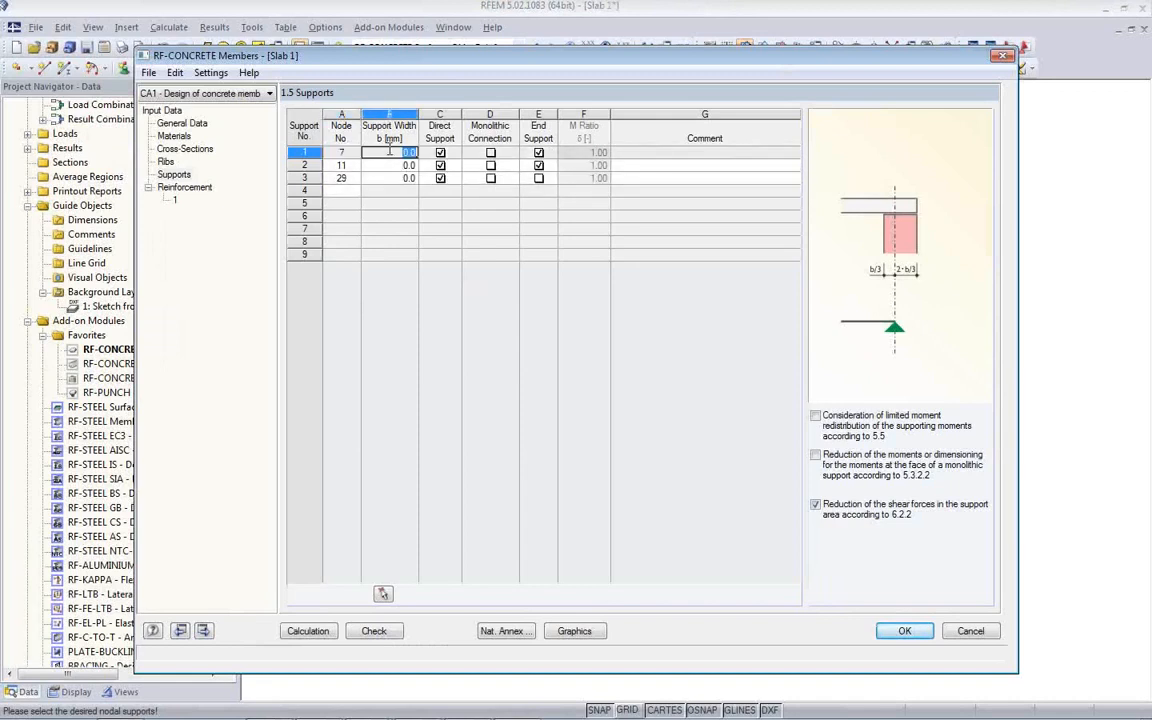
{"action": "type", "text": "180"}
{"action": "left_click", "coordinate": [390, 166]}
{"action": "type", "text": "180"}
{"action": "key", "text": "Return"}
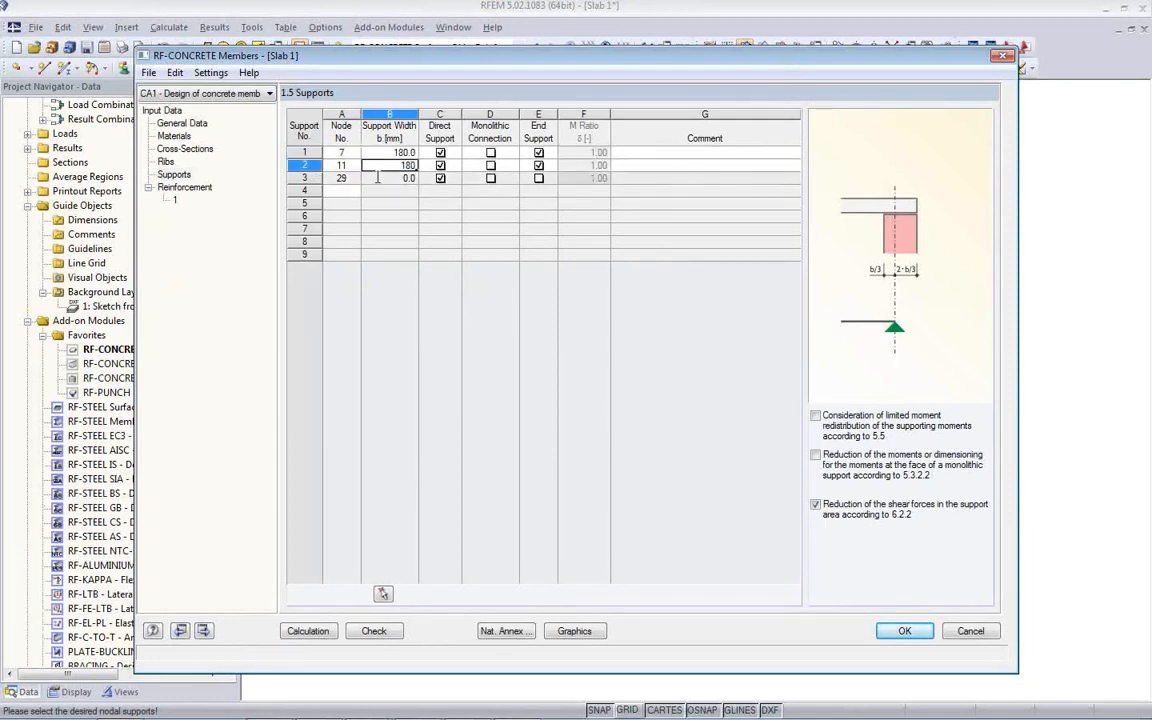
{"action": "left_click", "coordinate": [378, 178]}
{"action": "type", "text": "36"}
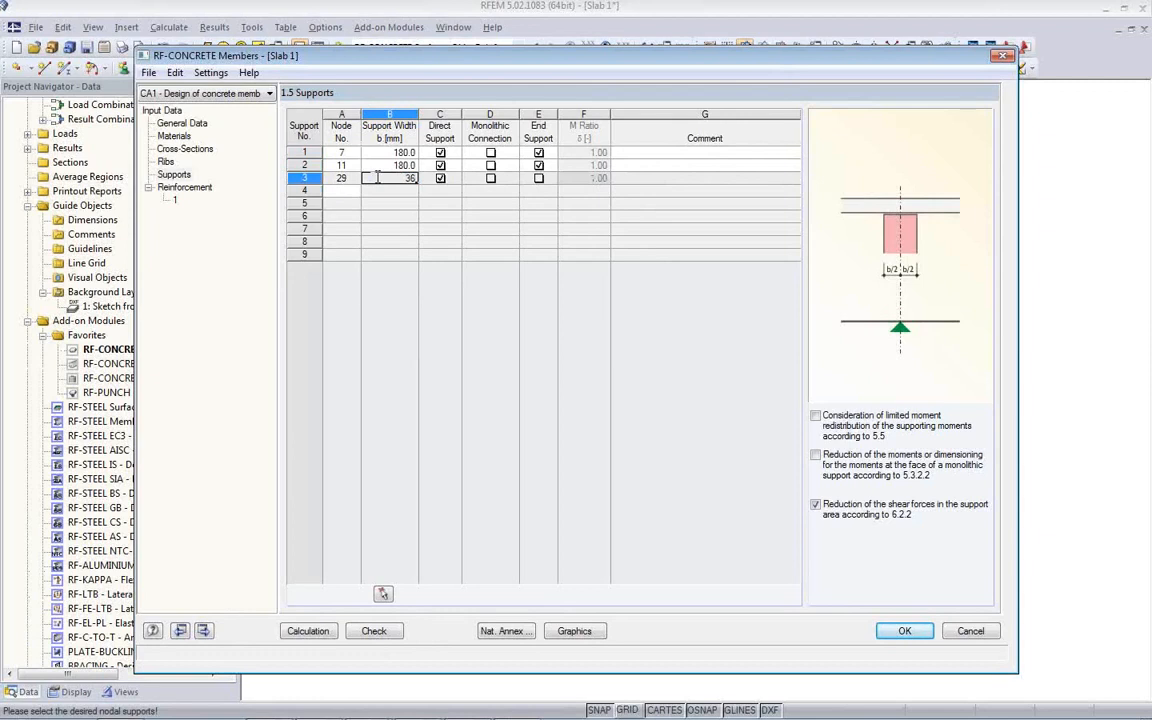
{"action": "type", "text": "0"}
{"action": "left_click", "coordinate": [382, 152]}
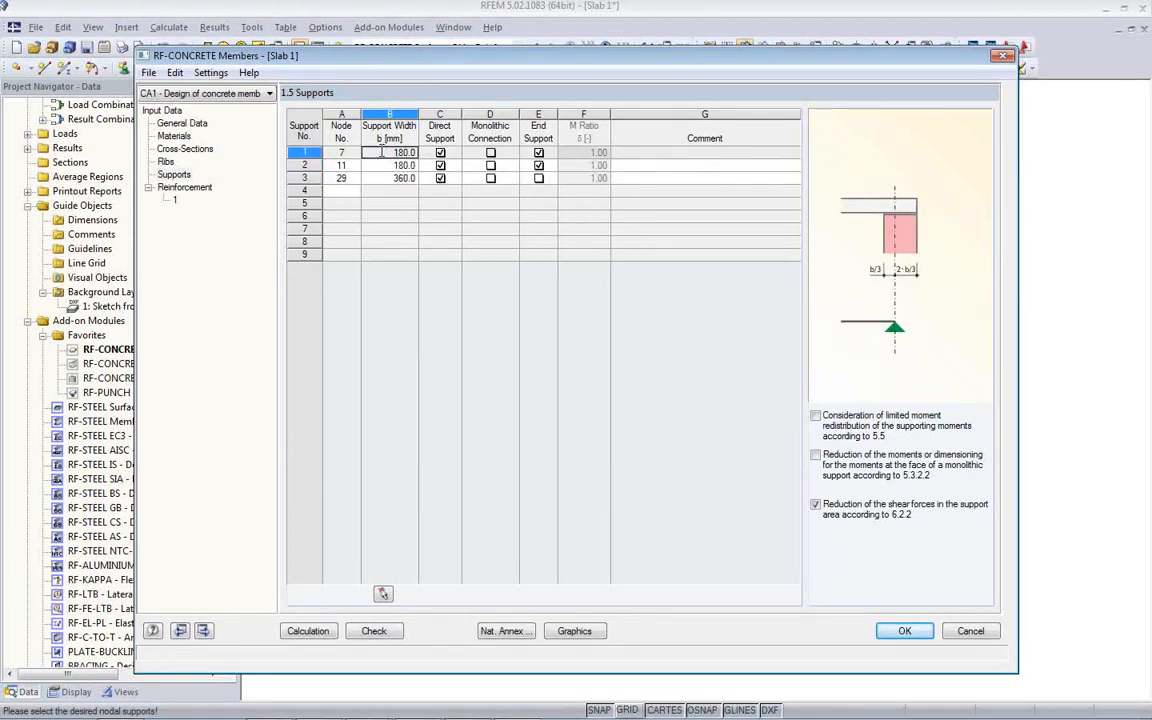
Allow 14 and 16 mm bars as possible longitudinal diameters in the beam reinforcement and review the link settings.
{"action": "left_click", "coordinate": [175, 200]}
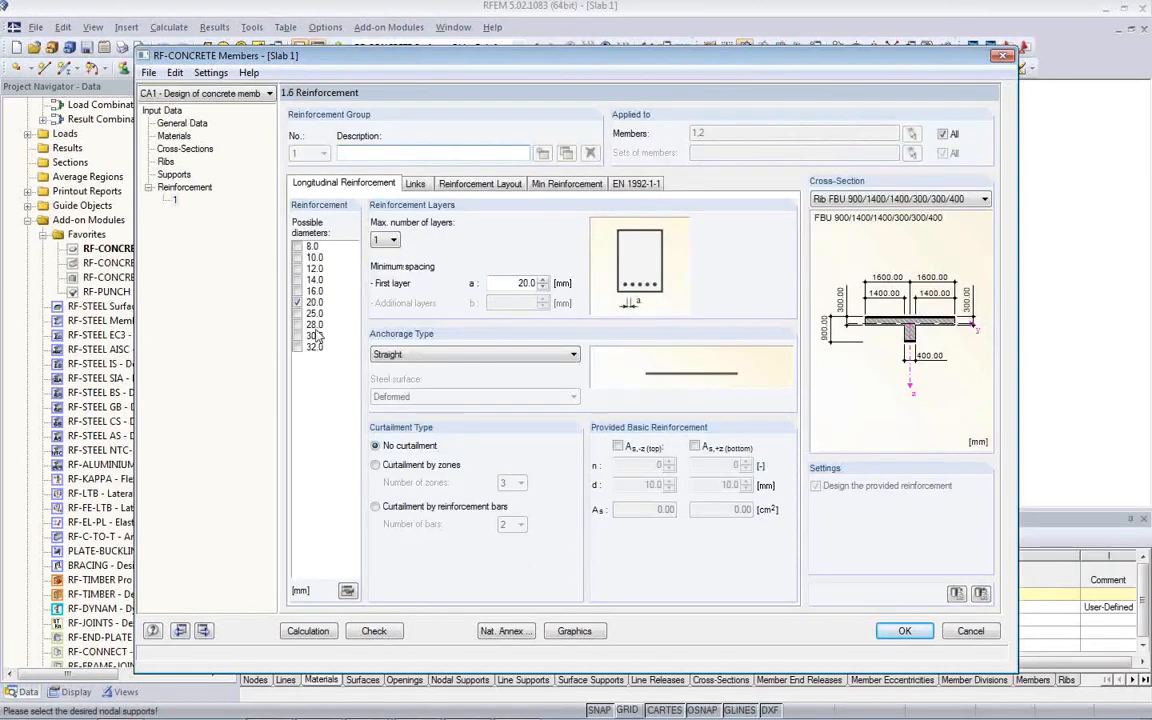
{"action": "left_click", "coordinate": [297, 280]}
{"action": "left_click", "coordinate": [297, 291]}
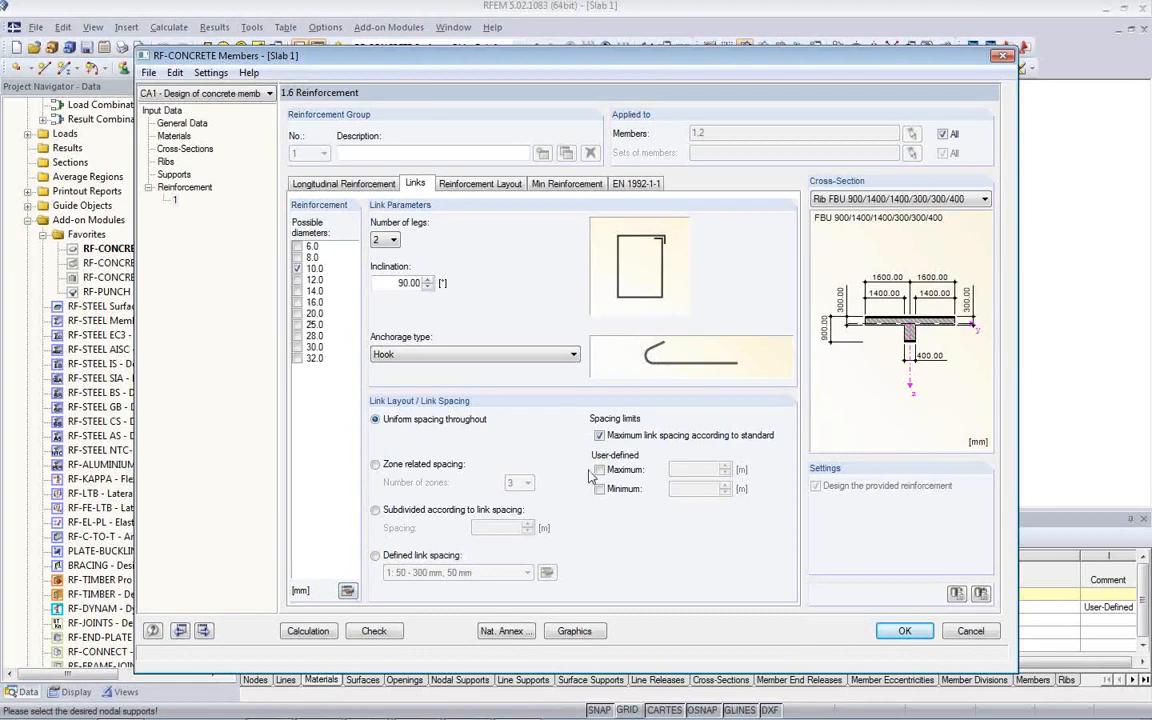
Apply concrete cover according to the standard and accept the EN 1992-1-1 parameters with exposure class XC1.
{"action": "left_click", "coordinate": [482, 185]}
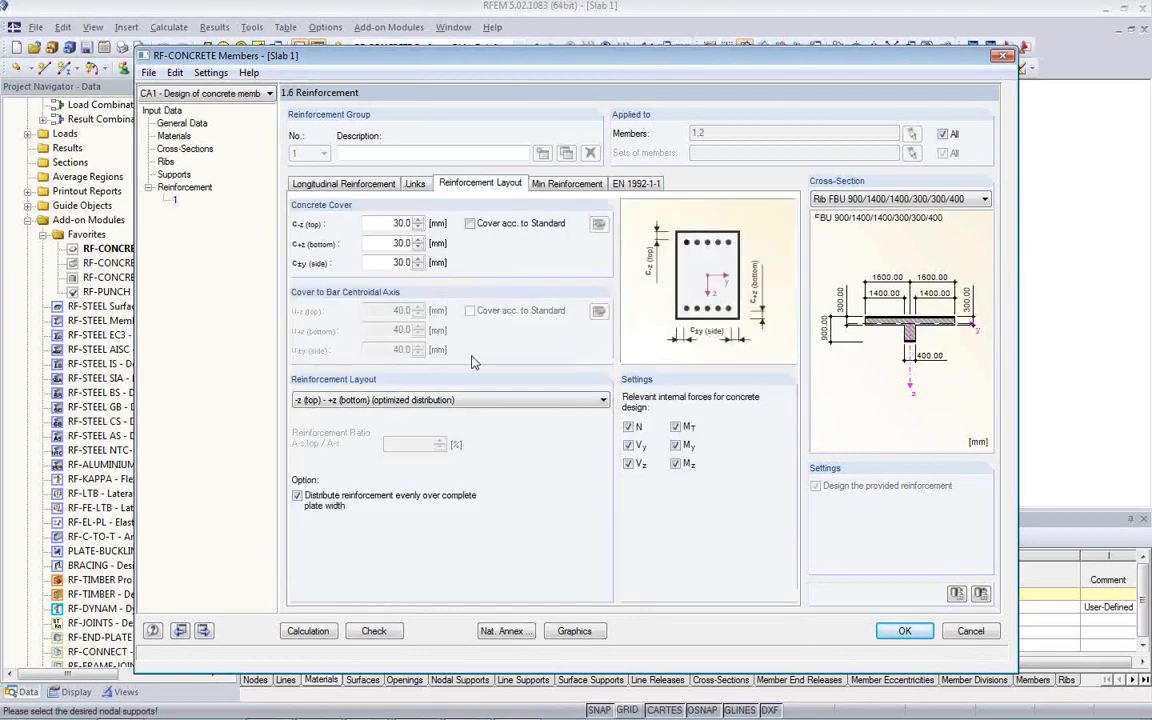
{"action": "left_click", "coordinate": [472, 225]}
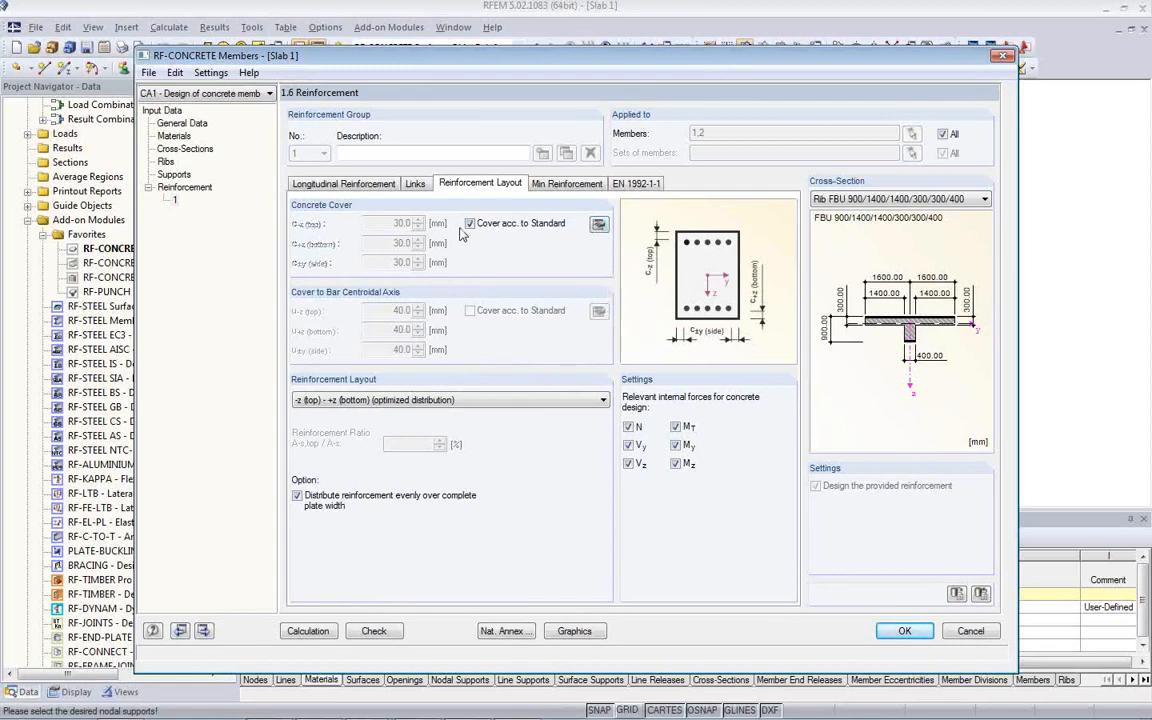
{"action": "left_click", "coordinate": [598, 225]}
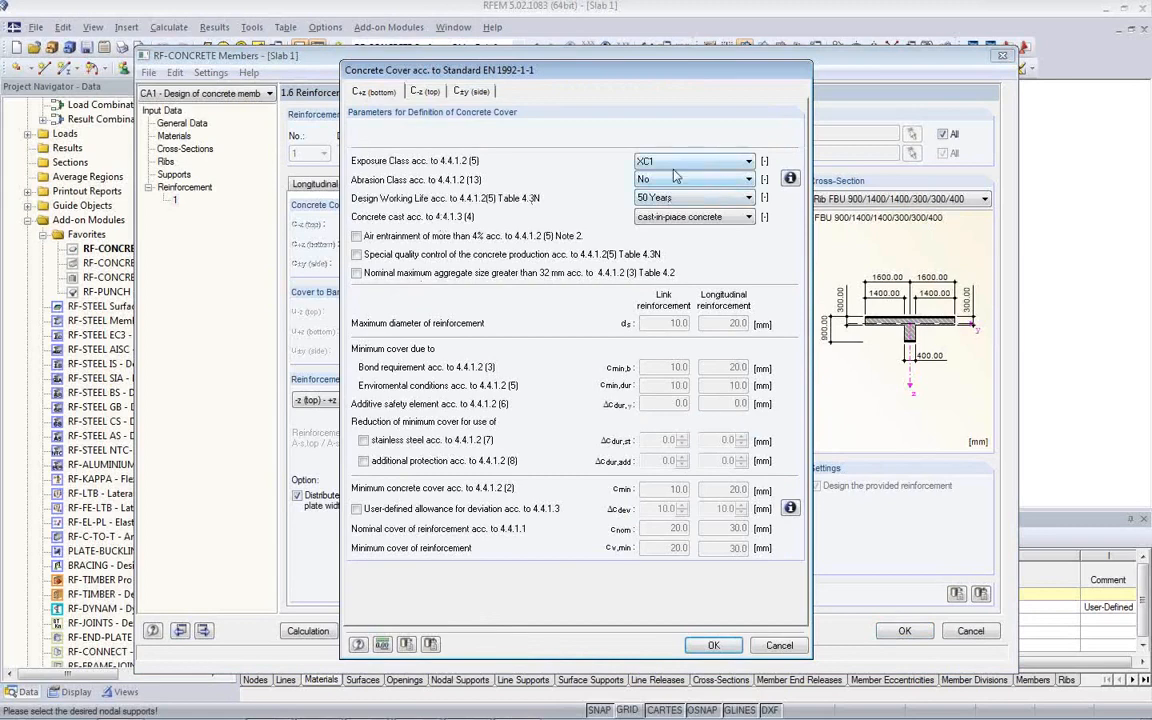
{"action": "left_click", "coordinate": [714, 646]}
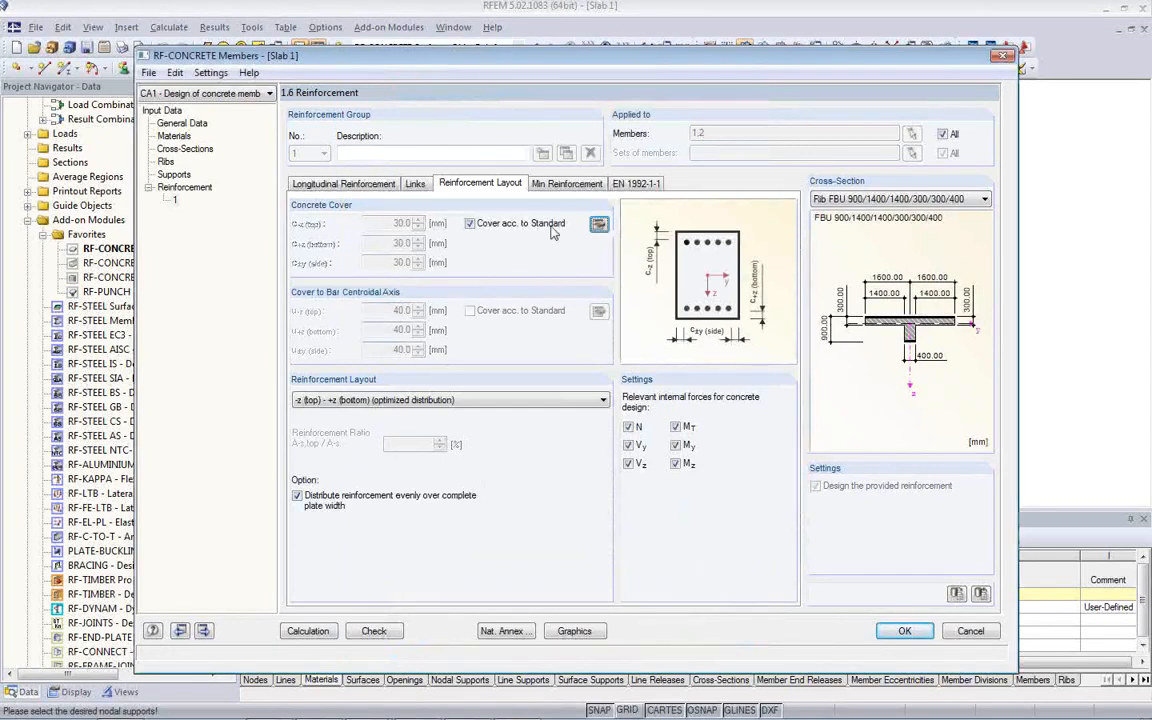
Set the crack width limits for the rib's top and bottom sides to 0.4 mm, as for exposure classes X0 and XC1.
{"action": "left_click", "coordinate": [564, 185]}
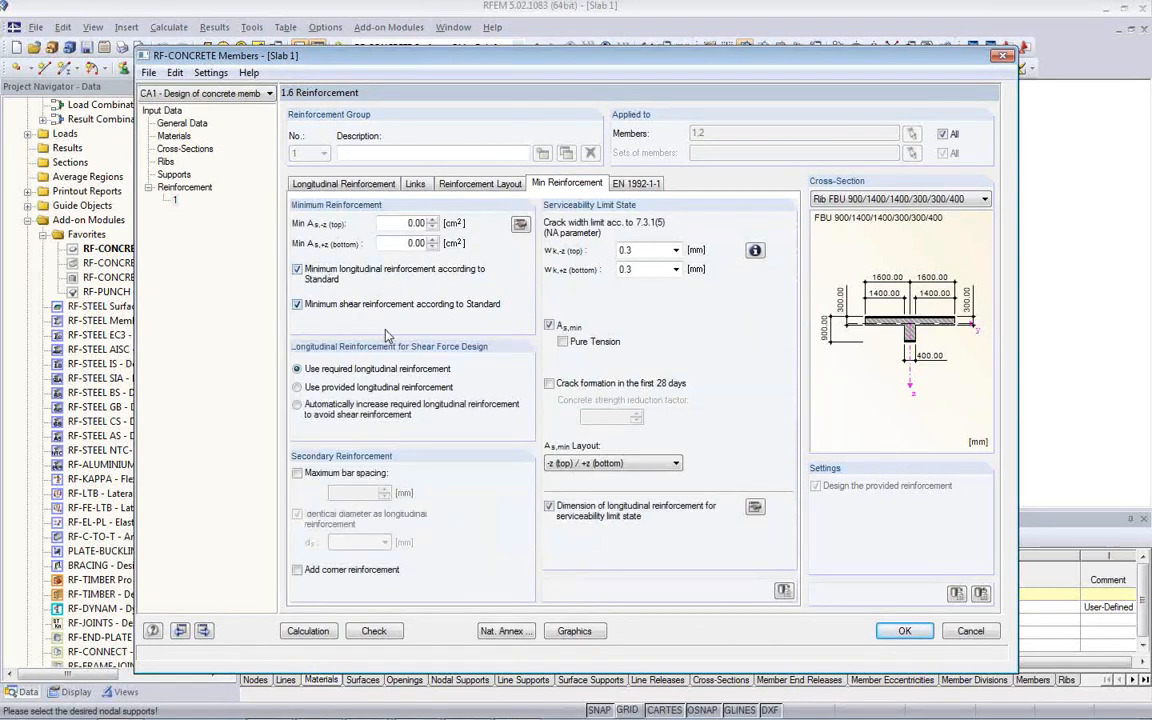
{"action": "left_click", "coordinate": [676, 250]}
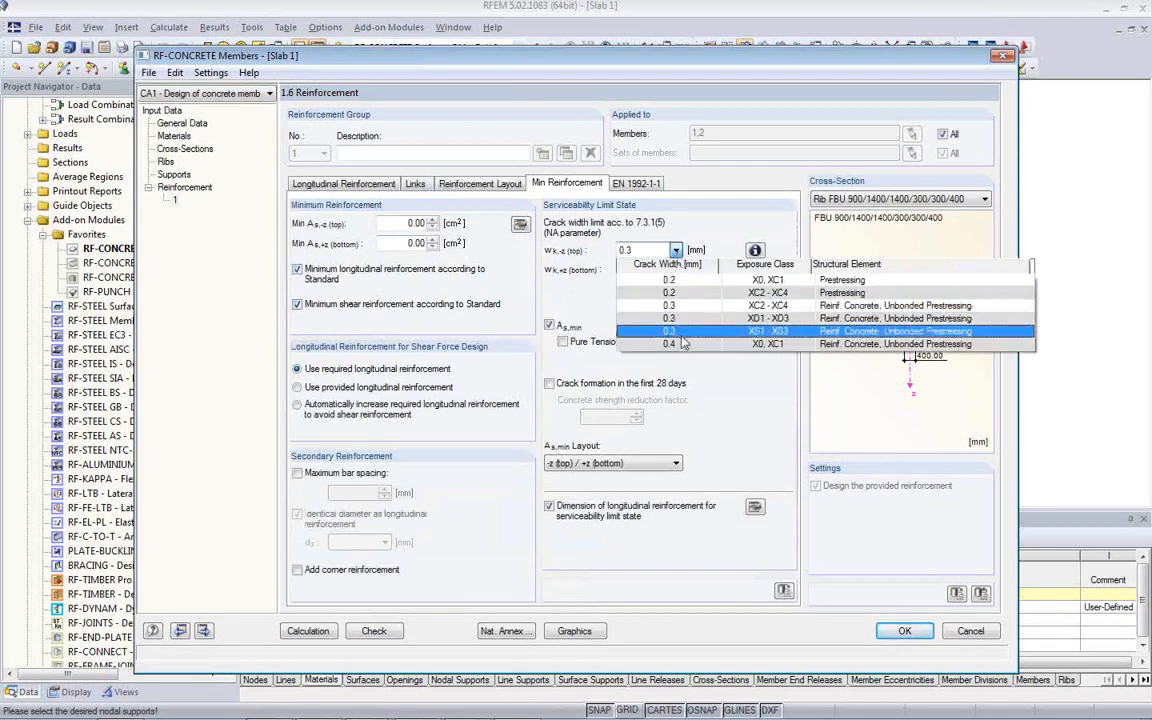
{"action": "left_click", "coordinate": [684, 343]}
{"action": "left_click", "coordinate": [676, 269]}
{"action": "left_click", "coordinate": [674, 363]}
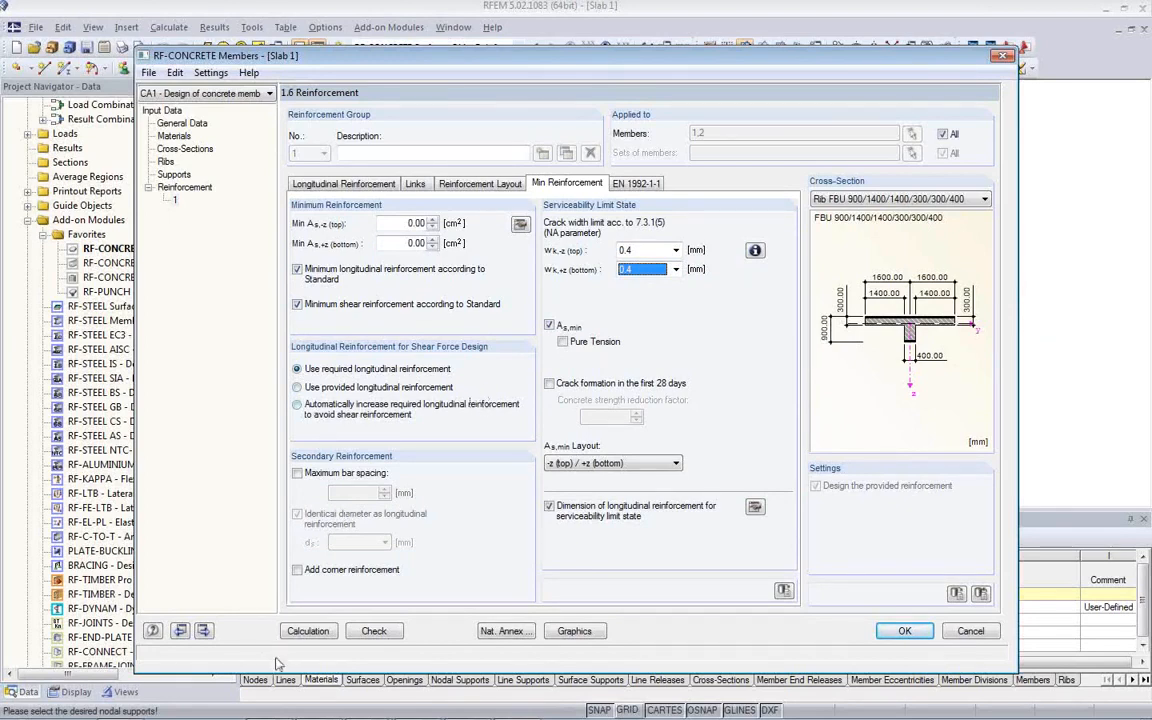
Calculate the member design and examine the required reinforcement and the provided longitudinal reinforcement.
{"action": "left_click", "coordinate": [307, 632]}
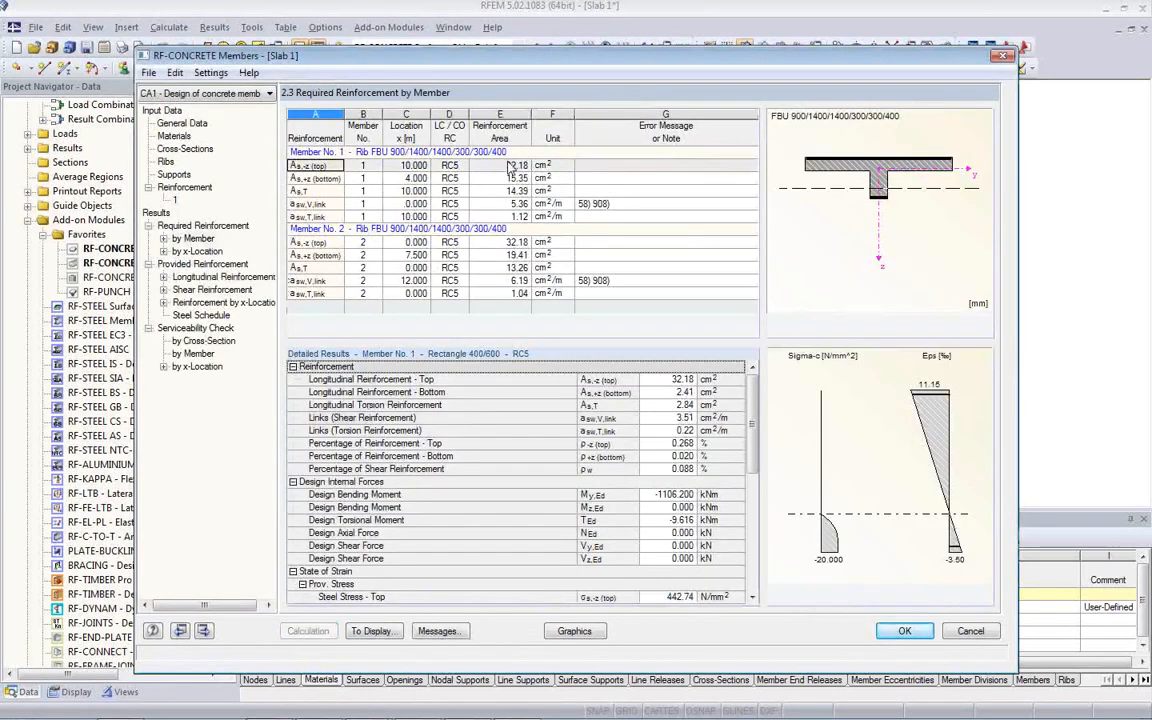
{"action": "left_click", "coordinate": [224, 277]}
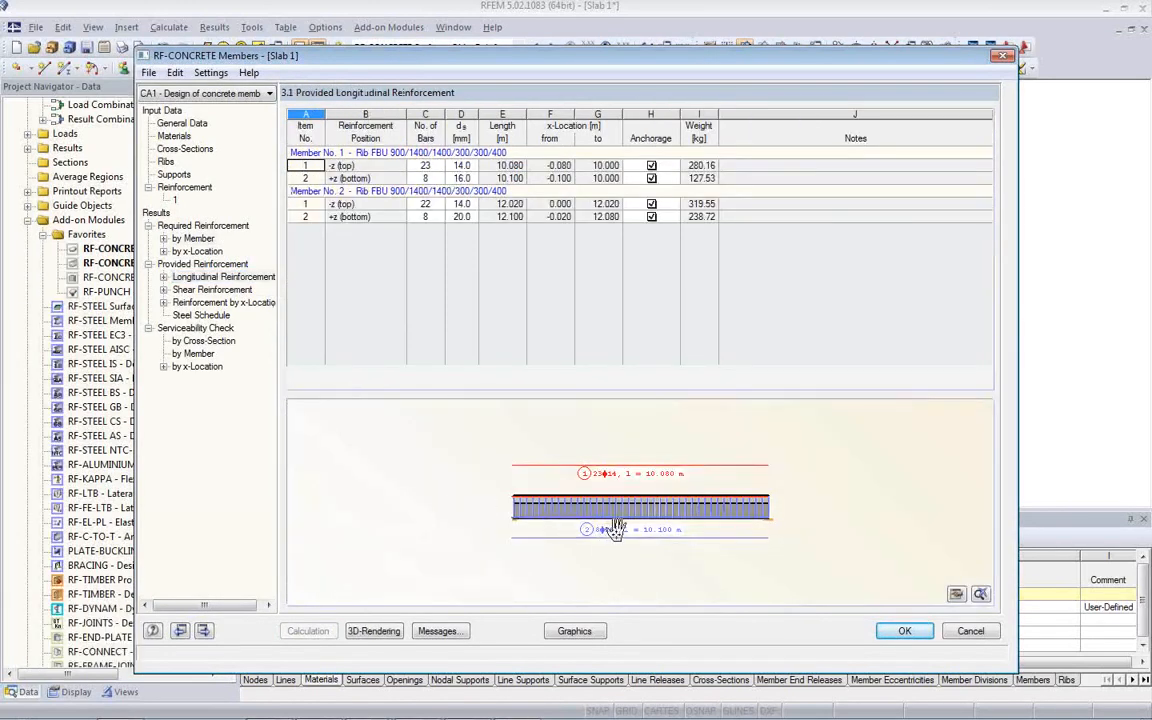
{"action": "scroll", "coordinate": [599, 520], "scroll_direction": "up", "scroll_amount": 4}
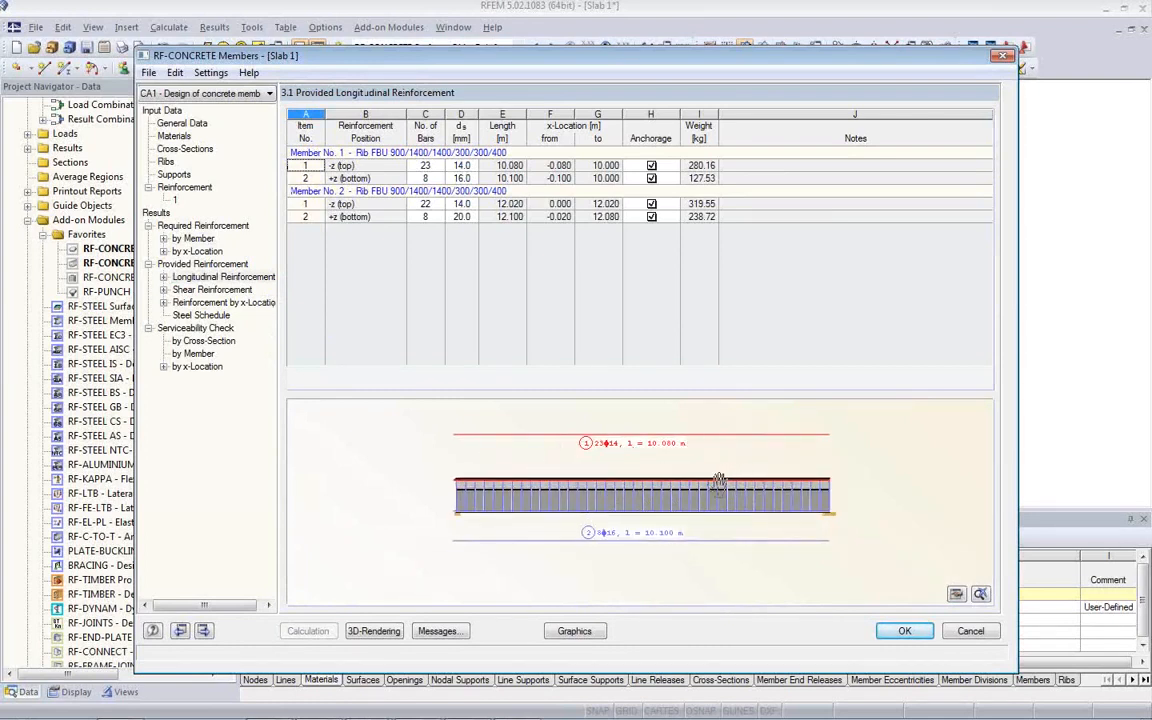
Send an angled 3D rendering of member 1's reinforcement to printout report PR1 at 50% of the page height.
{"action": "left_click", "coordinate": [373, 631]}
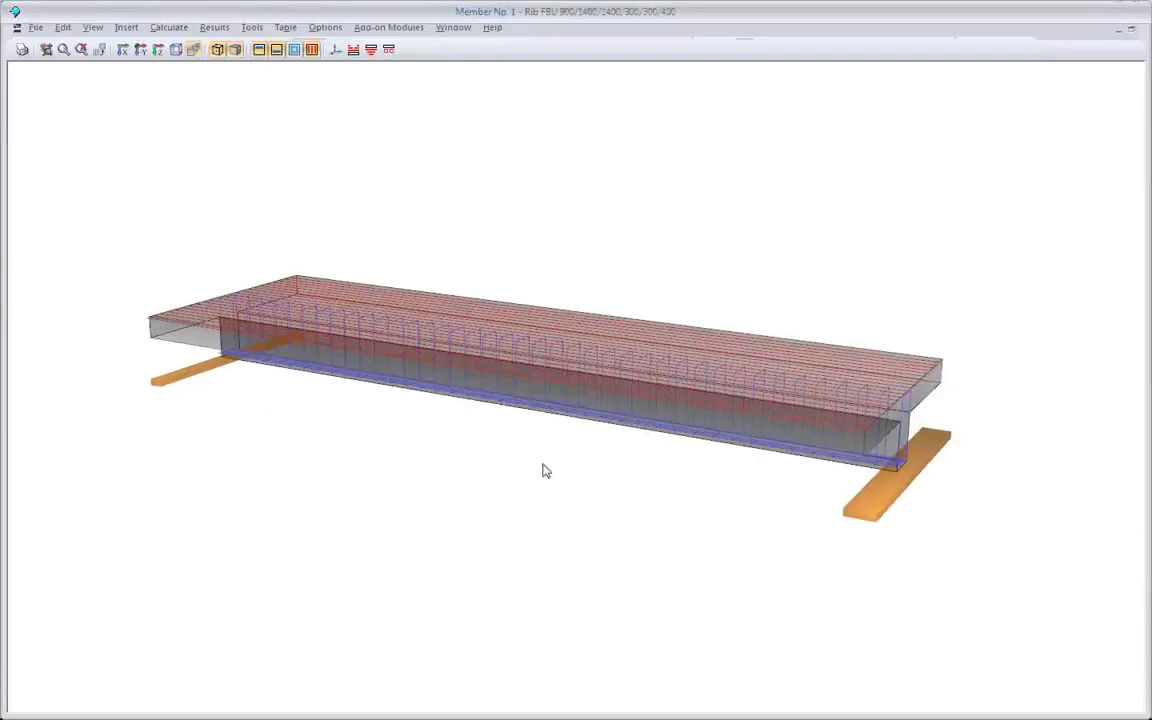
{"action": "middle_click_drag", "start_coordinate": [675, 468], "coordinate": [557, 419], "text": "ctrl"}
{"action": "scroll", "coordinate": [557, 419], "scroll_direction": "up", "scroll_amount": 5}
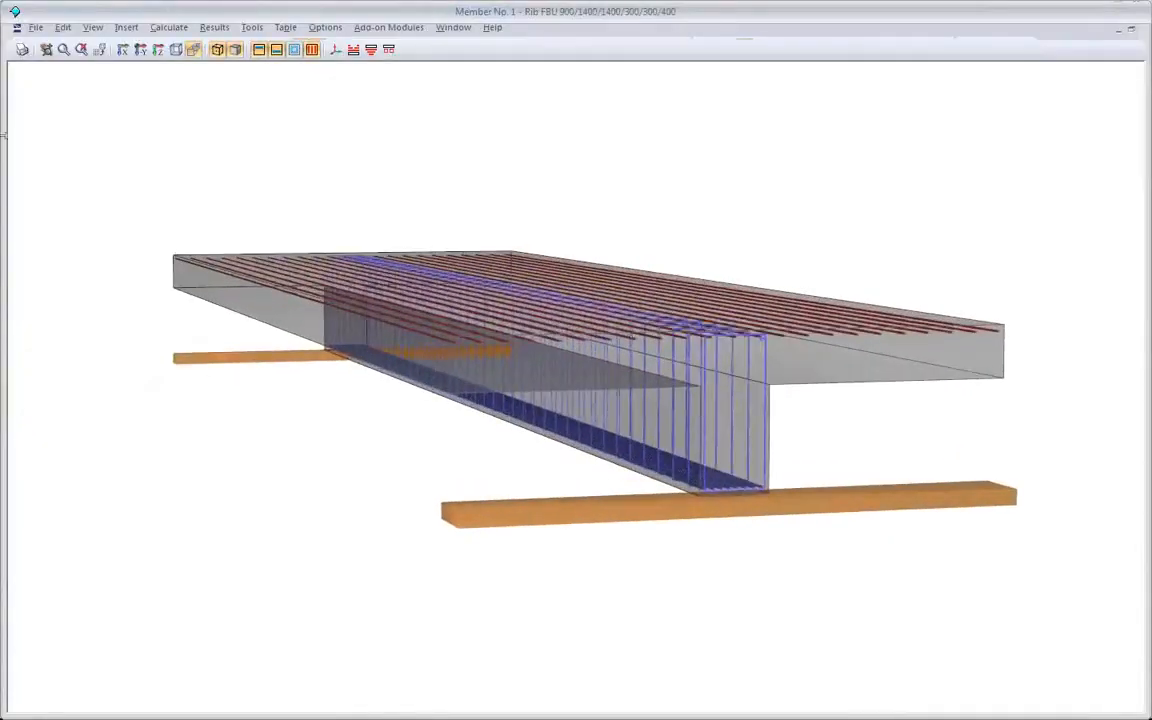
{"action": "left_click", "coordinate": [22, 49]}
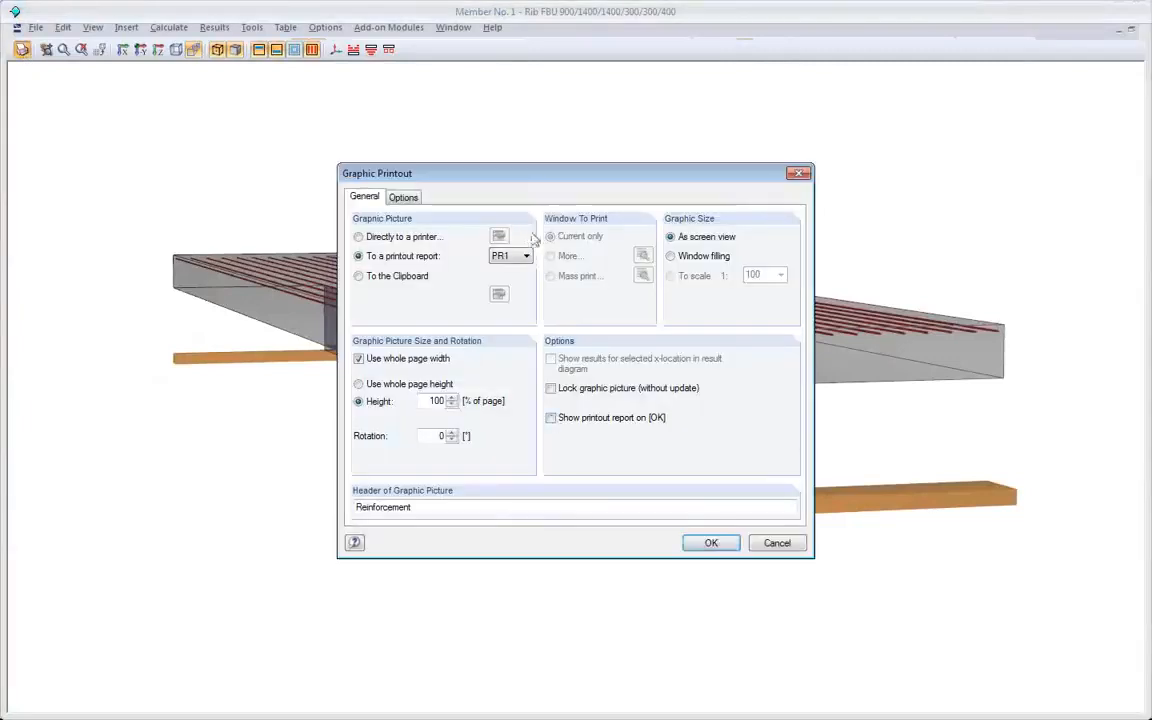
{"action": "double_click", "coordinate": [430, 400]}
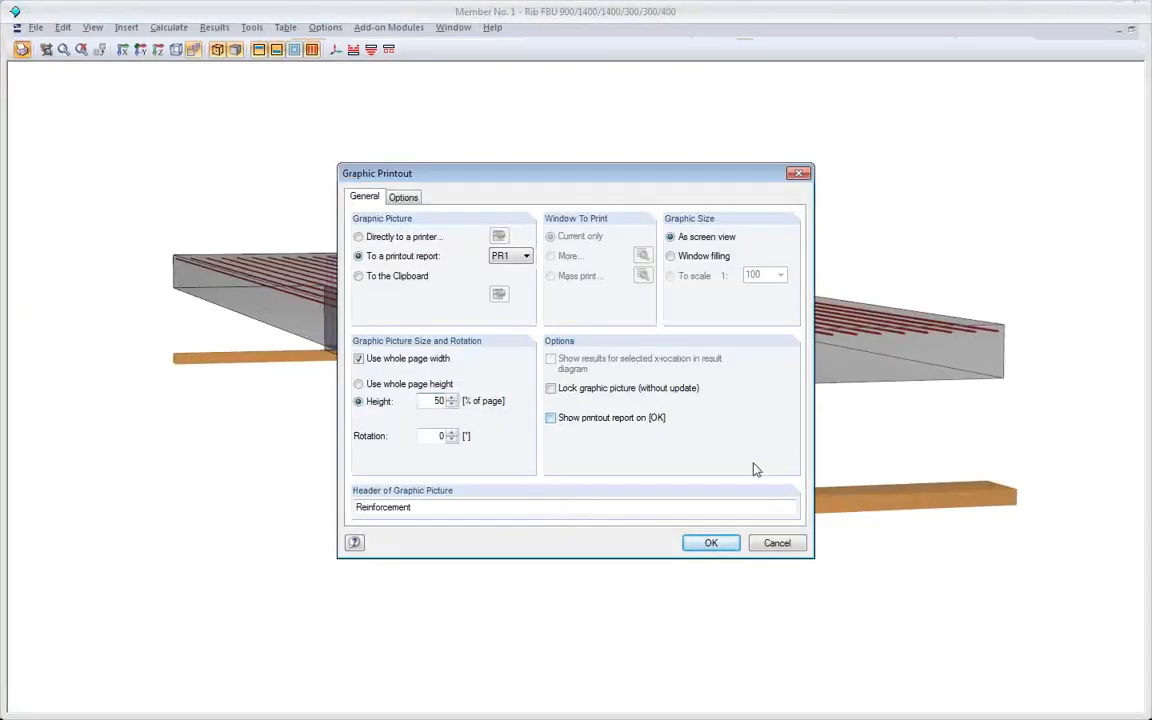
{"action": "left_click", "coordinate": [723, 547]}
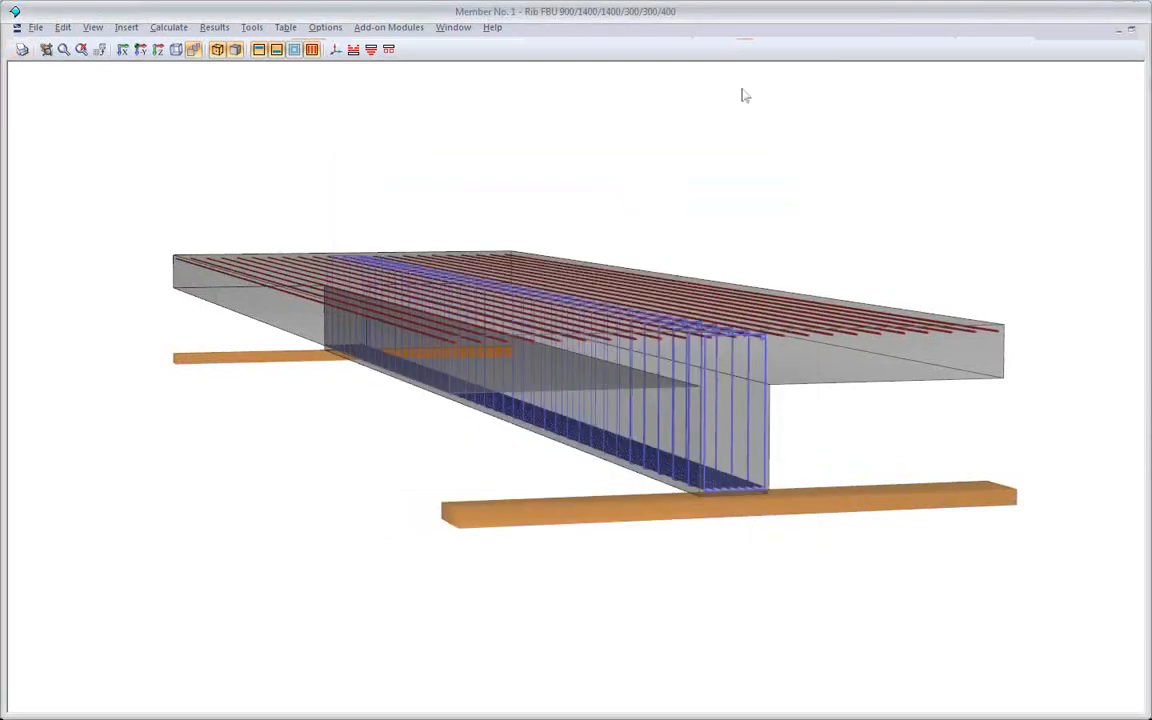
{"action": "left_click", "coordinate": [1140, 31]}
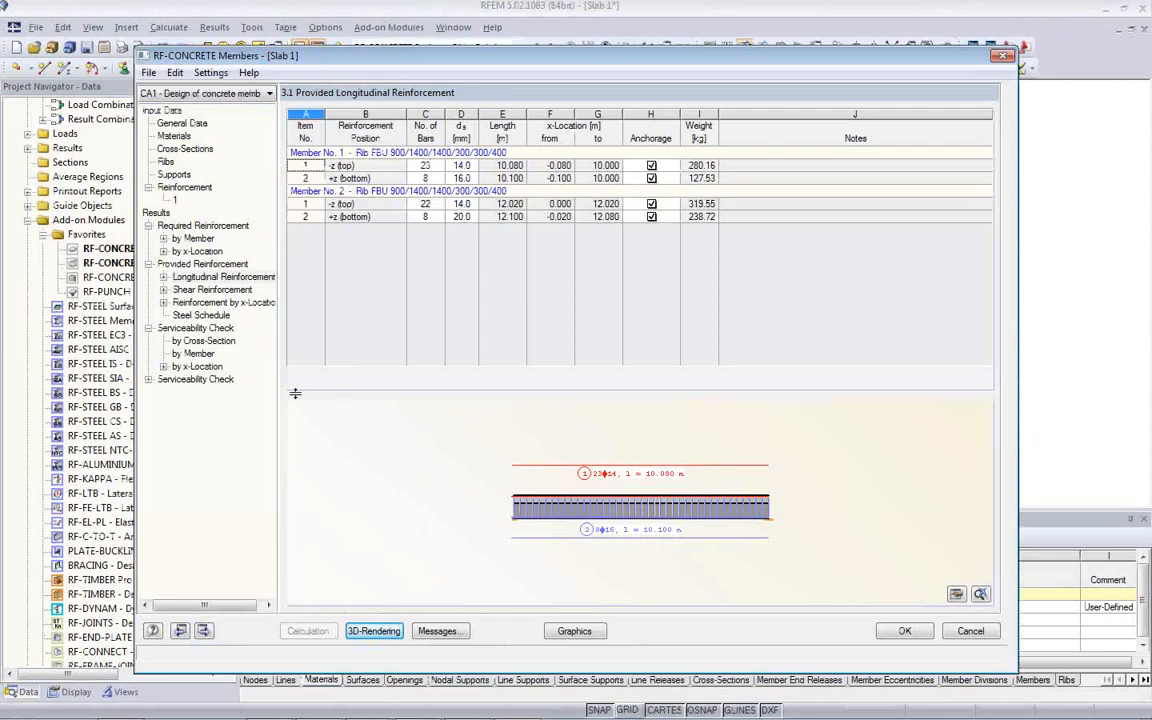
Examine the provided shear reinforcement and the link layout of member 1.
{"action": "left_click", "coordinate": [210, 289]}
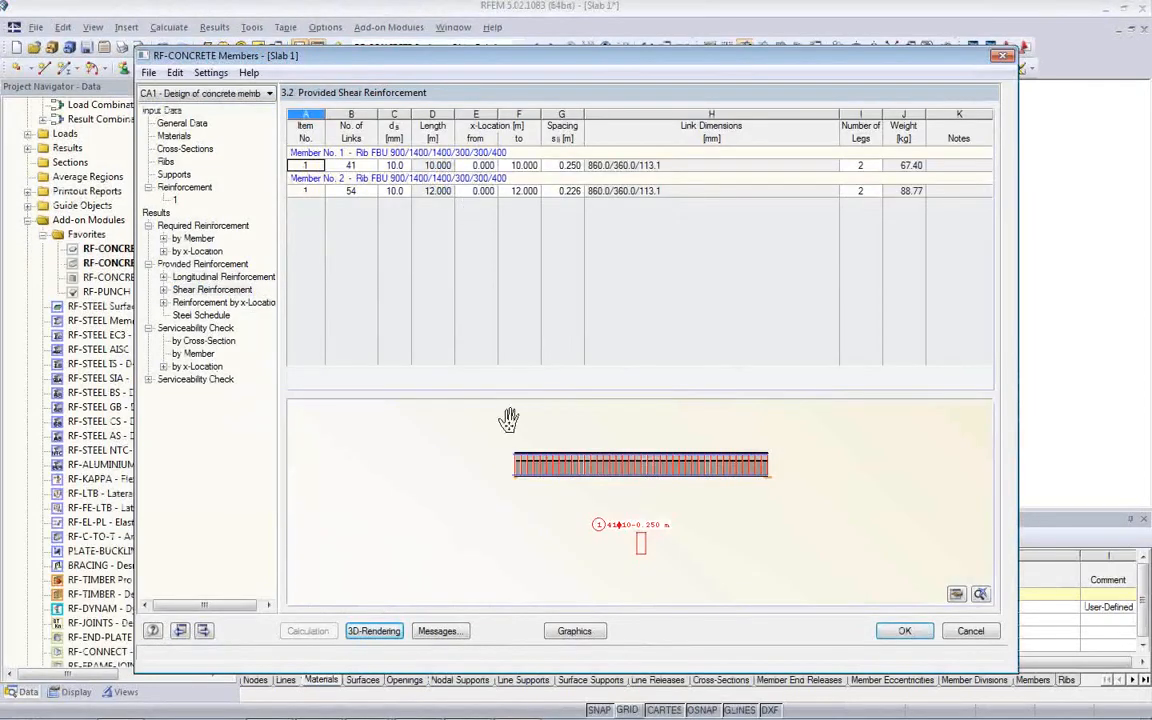
{"action": "scroll", "coordinate": [617, 501], "scroll_direction": "up", "scroll_amount": 4}
{"action": "left_click_drag", "start_coordinate": [637, 508], "coordinate": [622, 564]}
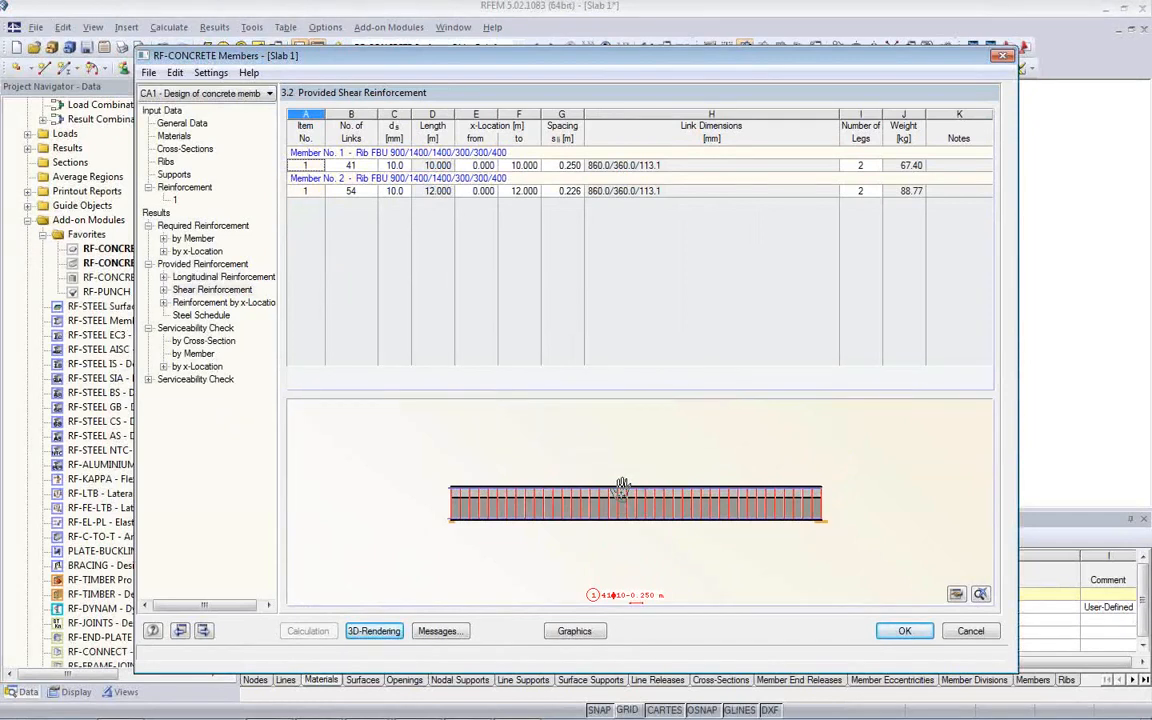
{"action": "left_click_drag", "start_coordinate": [638, 502], "coordinate": [630, 483]}
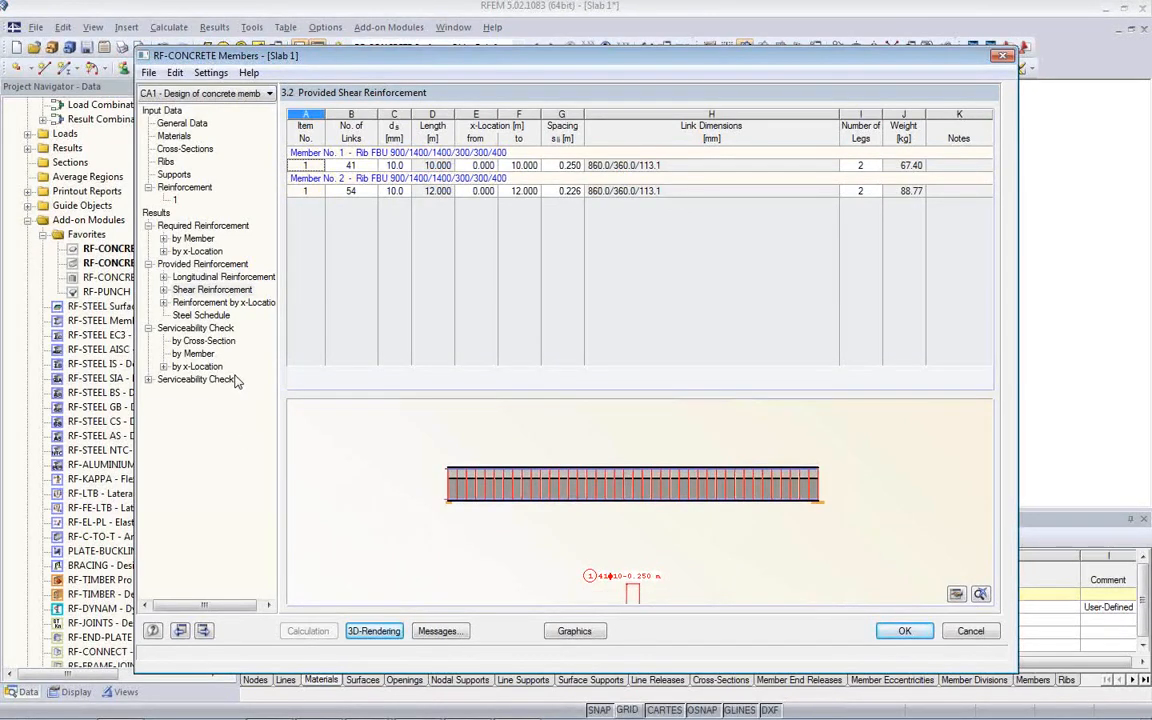
Examine the crack width and deflection results in the serviceability check by cross-section.
{"action": "left_click", "coordinate": [210, 342]}
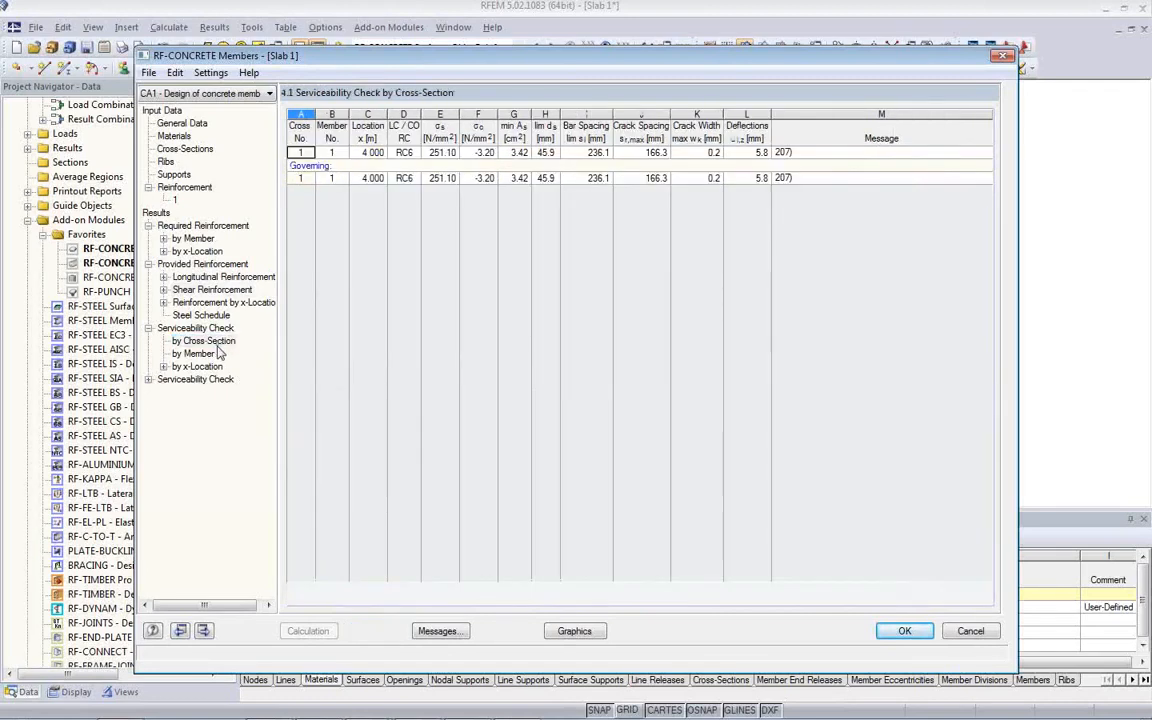
{"action": "left_click", "coordinate": [748, 154]}
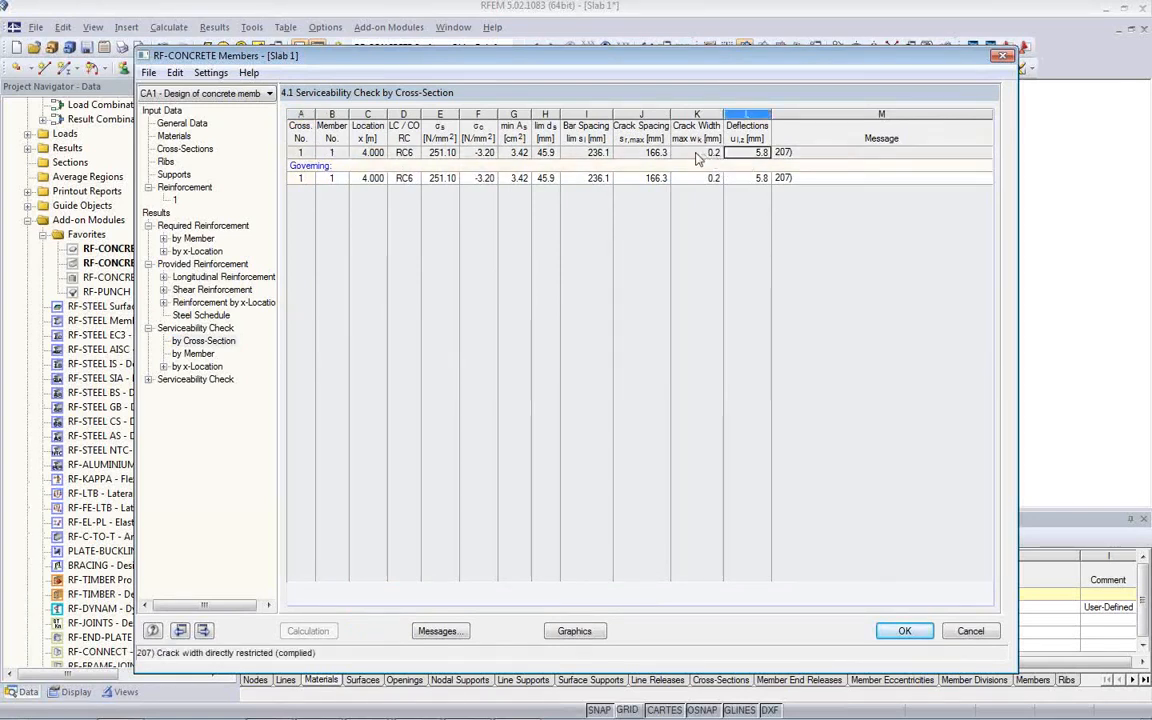
{"action": "left_click", "coordinate": [695, 157]}
{"action": "left_click", "coordinate": [691, 179]}
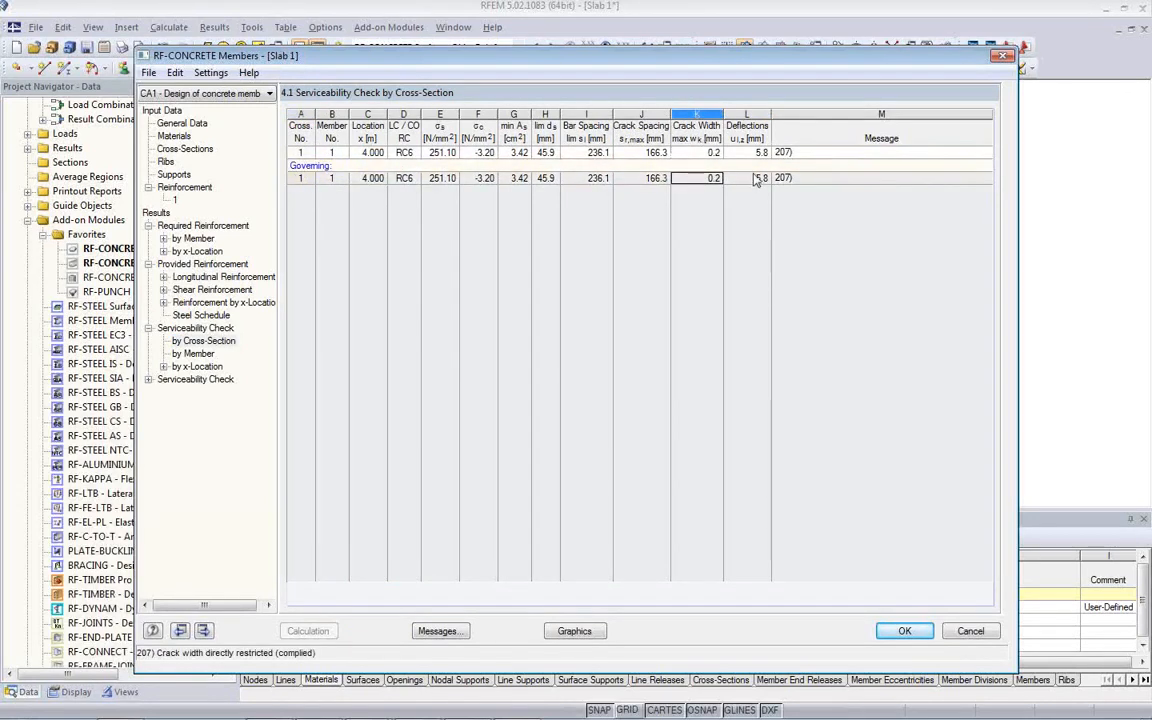
{"action": "left_click", "coordinate": [760, 152]}
{"action": "left_click", "coordinate": [755, 178]}
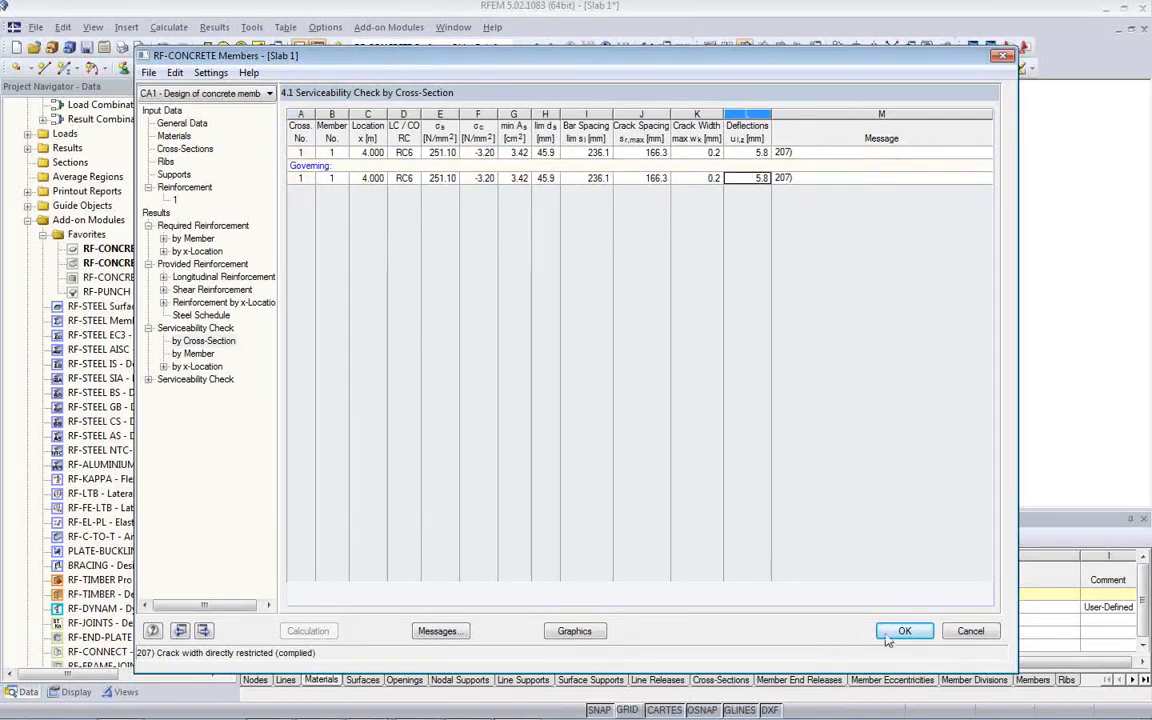
Display the required top and bottom reinforcement graphically on the slab model in an isometric view.
{"action": "left_click", "coordinate": [578, 631]}
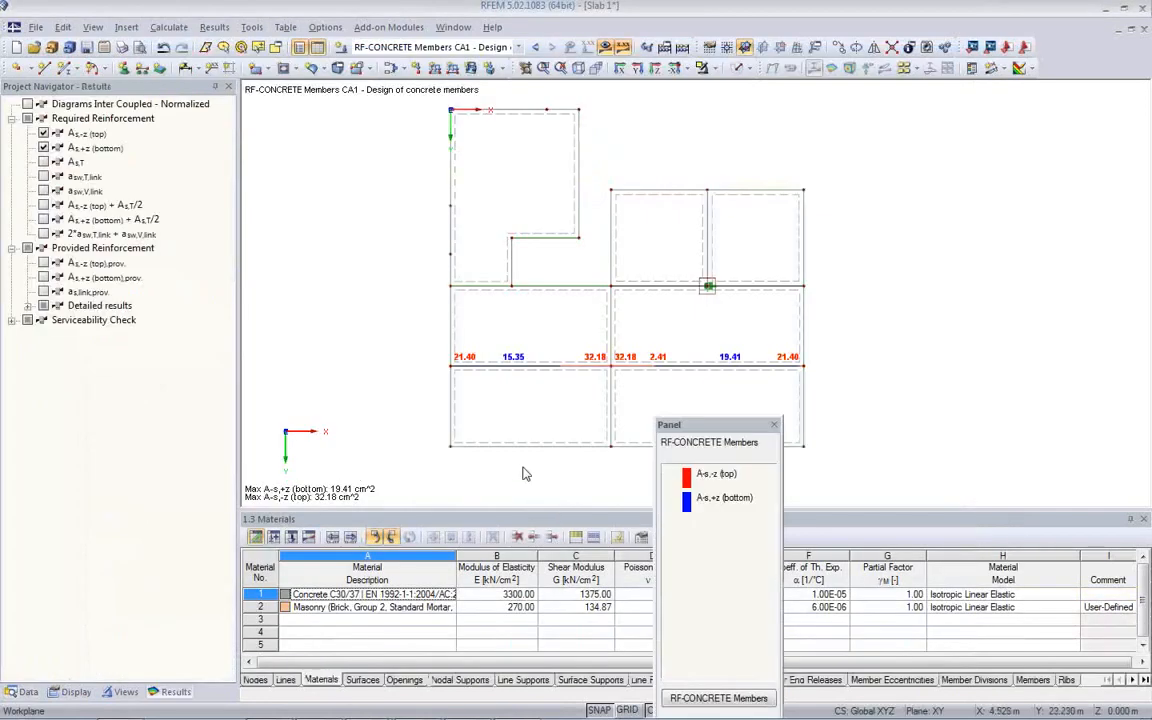
{"action": "left_click", "coordinate": [578, 69]}
{"action": "left_click_drag", "start_coordinate": [758, 426], "coordinate": [1054, 228]}
{"action": "middle_click_drag", "start_coordinate": [708, 388], "coordinate": [574, 360]}
{"action": "scroll", "coordinate": [680, 393], "scroll_direction": "up", "scroll_amount": 1}
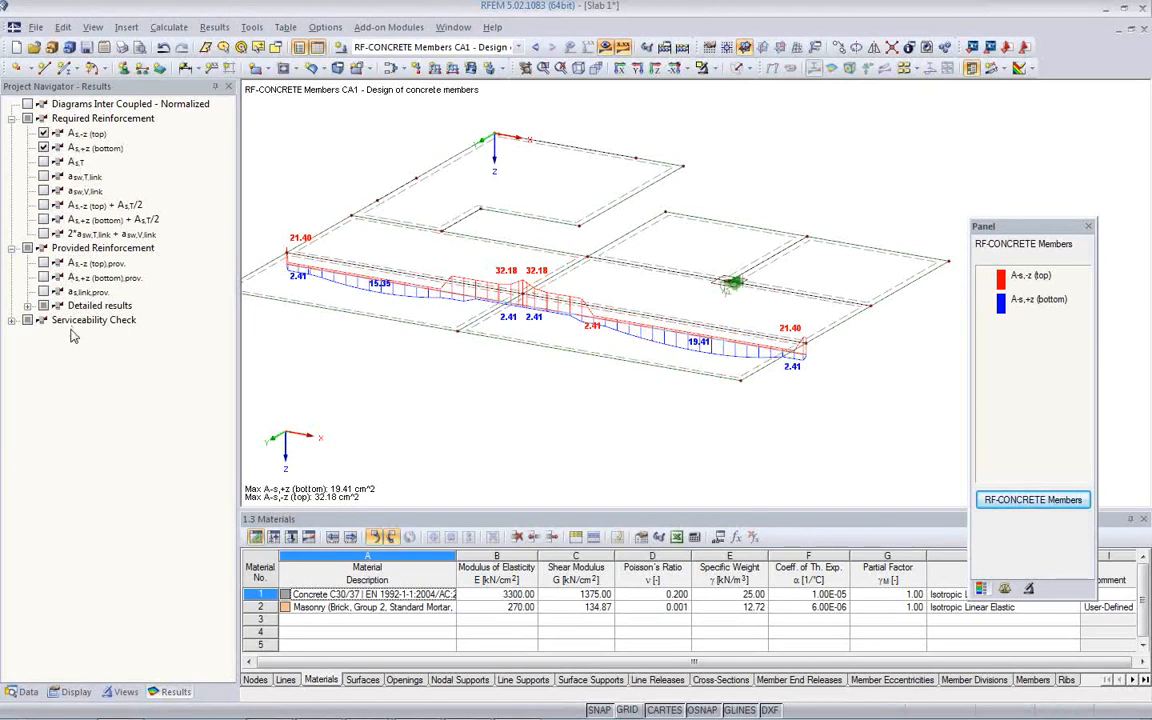
Overlay the provided top and bottom reinforcement diagrams on the beam and add the graphic to printout report PR1 at 50% page height.
{"action": "left_click", "coordinate": [43, 262]}
{"action": "left_click", "coordinate": [43, 277]}
{"action": "middle_click_drag", "start_coordinate": [476, 373], "coordinate": [541, 388]}
{"action": "scroll", "coordinate": [548, 378], "scroll_direction": "up", "scroll_amount": 2}
{"action": "middle_click_drag", "start_coordinate": [634, 370], "coordinate": [605, 373]}
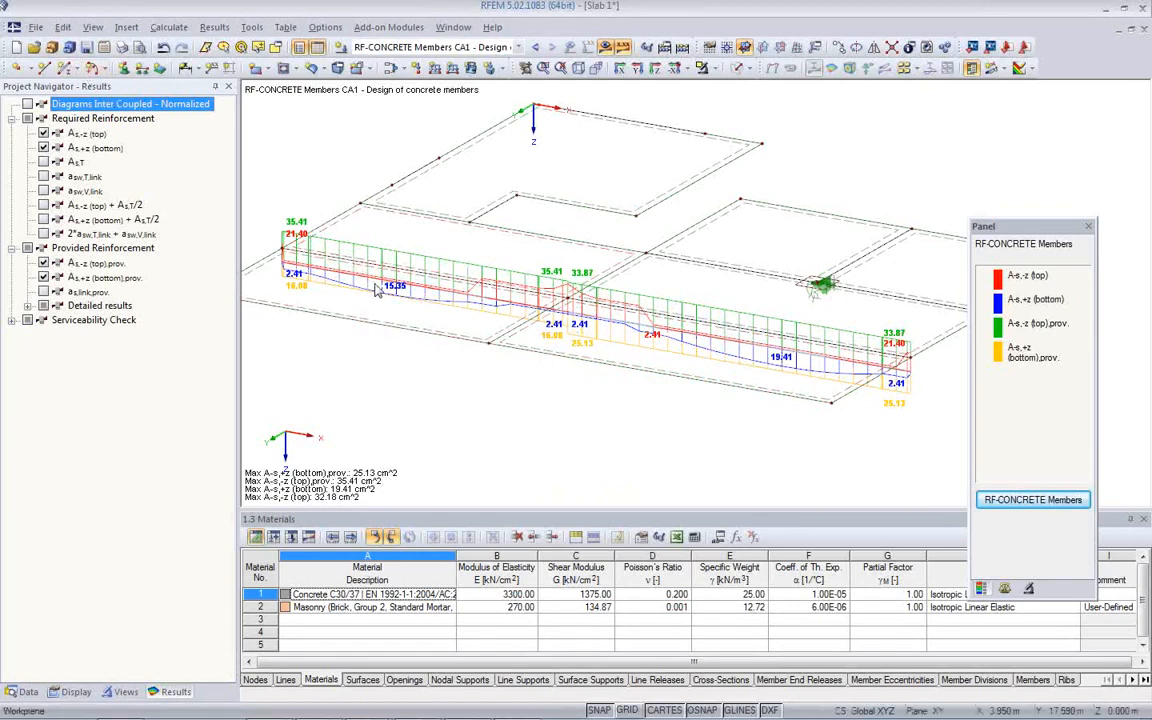
{"action": "left_click", "coordinate": [122, 49]}
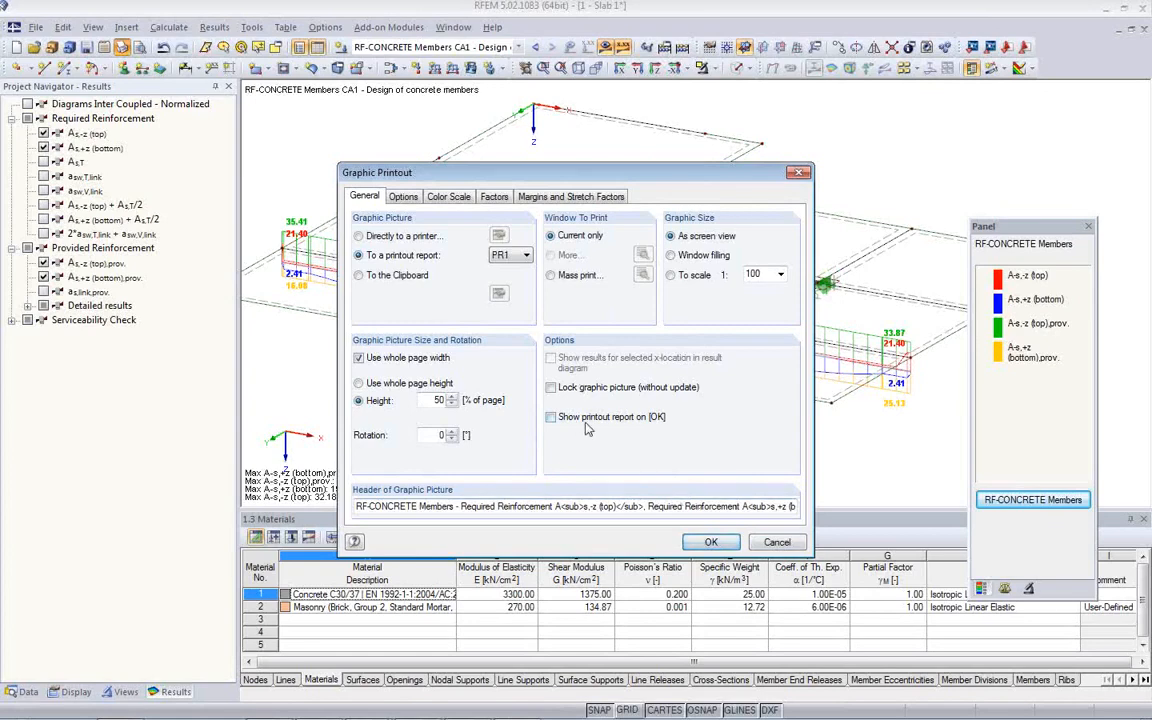
{"action": "left_click", "coordinate": [708, 544]}
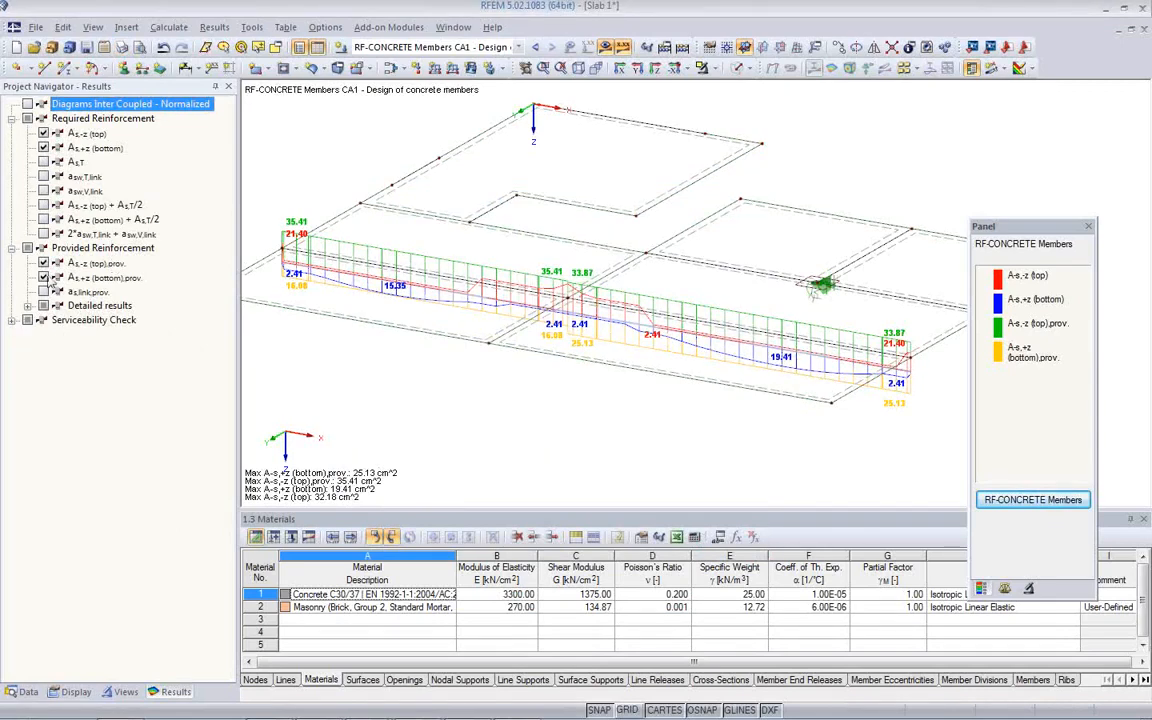
Hide the required and provided top and bottom reinforcement diagrams on the beam.
{"action": "left_click", "coordinate": [43, 134]}
{"action": "left_click", "coordinate": [43, 147]}
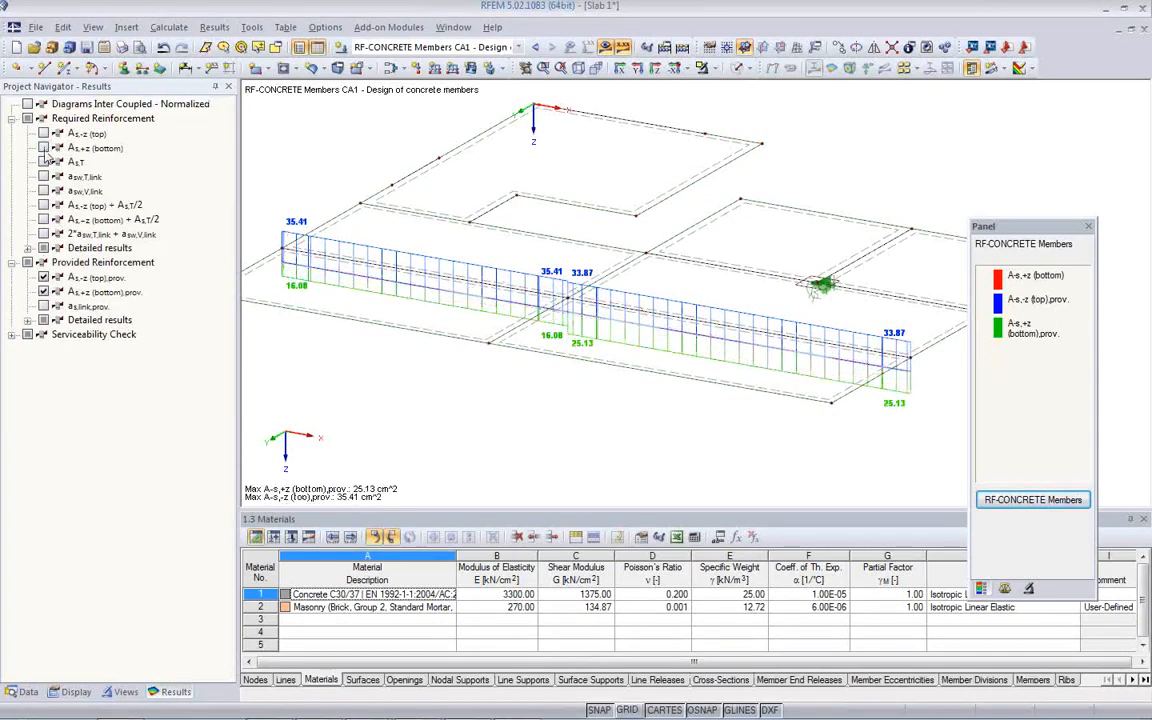
{"action": "left_click", "coordinate": [43, 277]}
{"action": "left_click", "coordinate": [43, 292]}
Display the serviceability stress diagrams σs and σc along the beam, briefly showing the crack width w_k.
{"action": "left_click", "coordinate": [12, 334]}
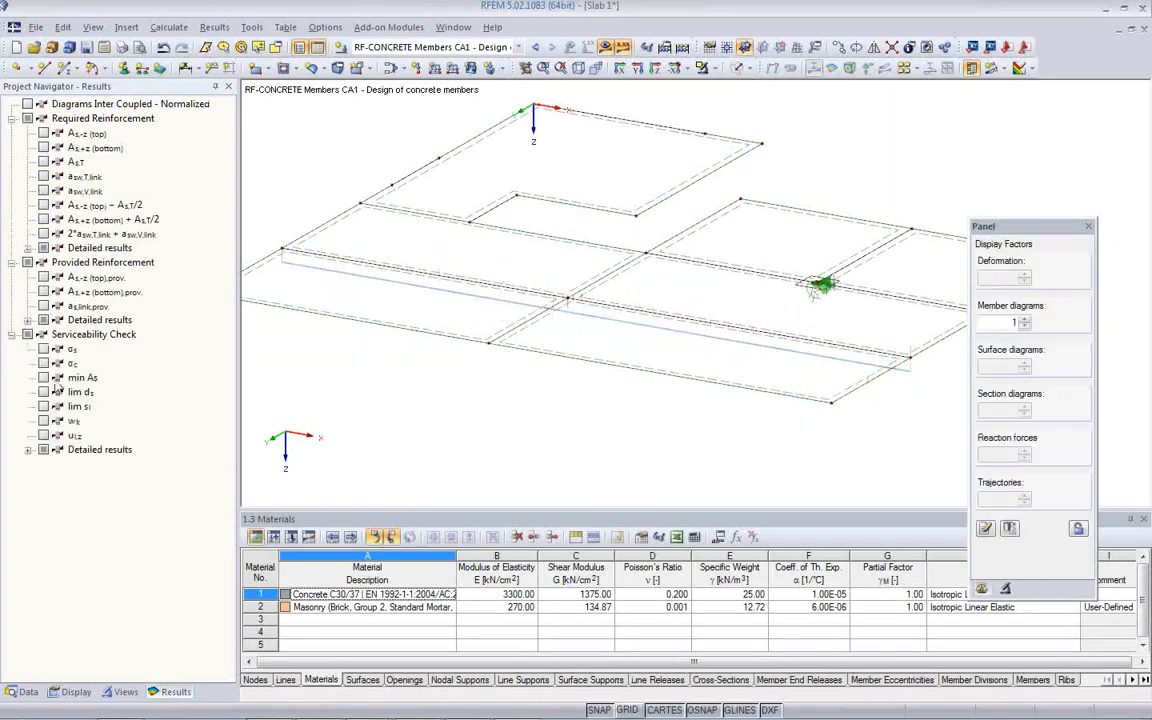
{"action": "left_click", "coordinate": [43, 349]}
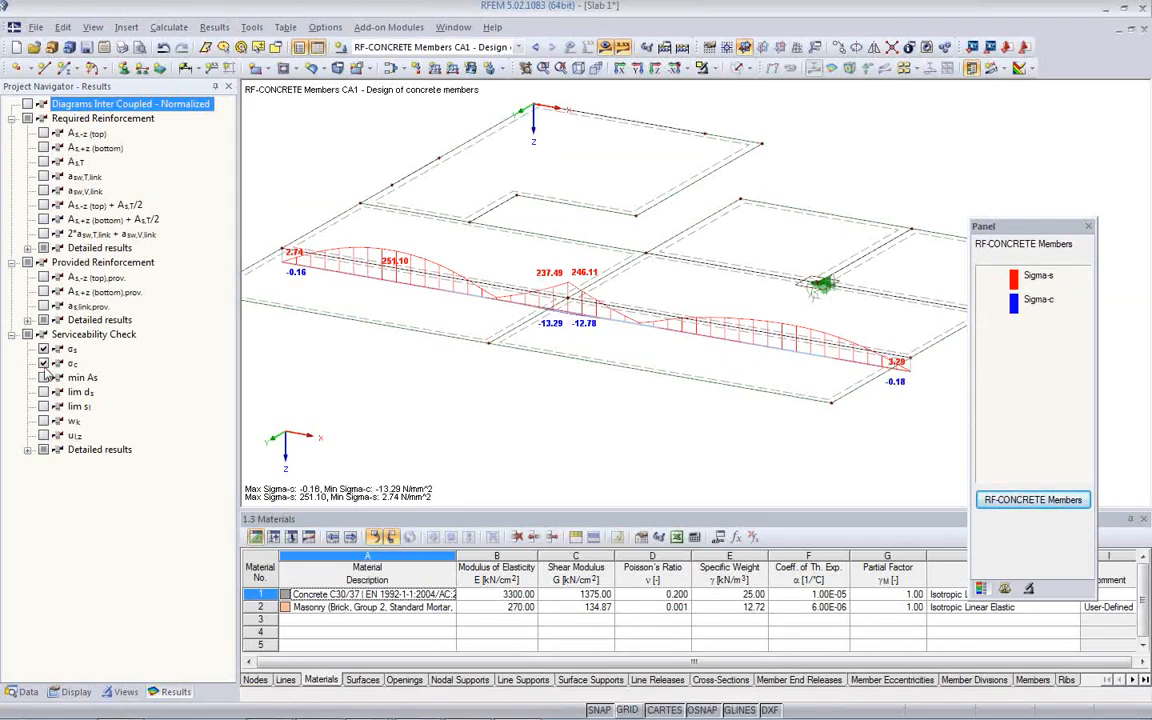
{"action": "left_click", "coordinate": [43, 421]}
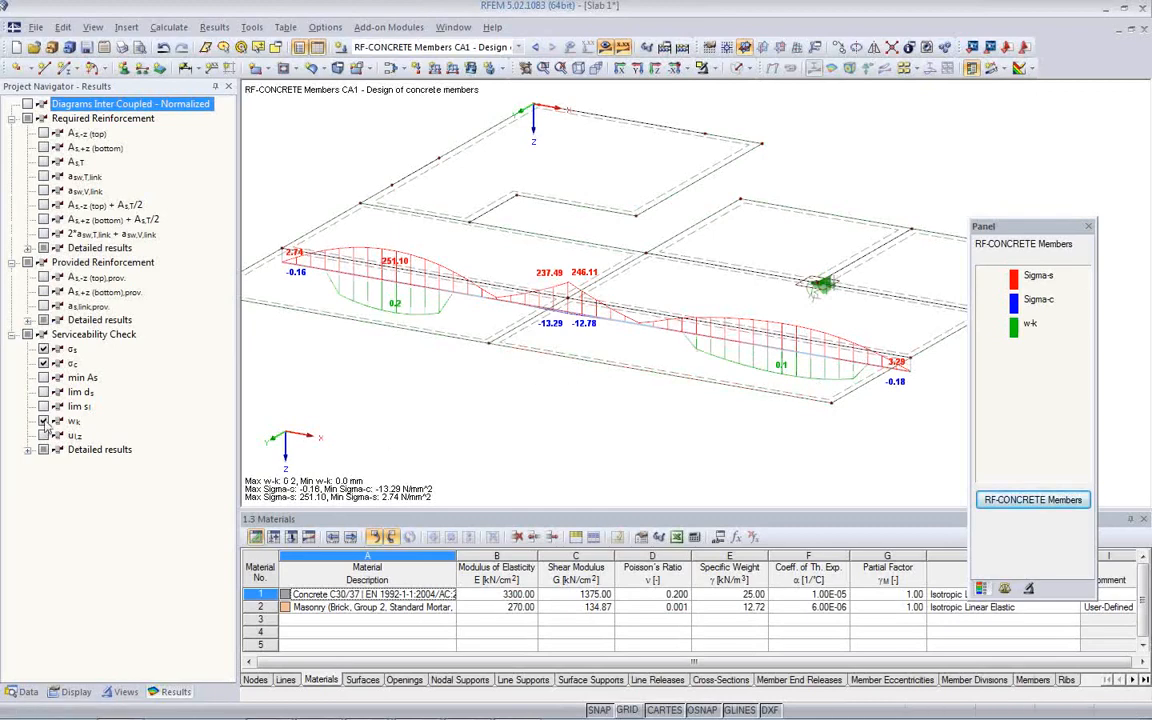
{"action": "left_click", "coordinate": [43, 421]}
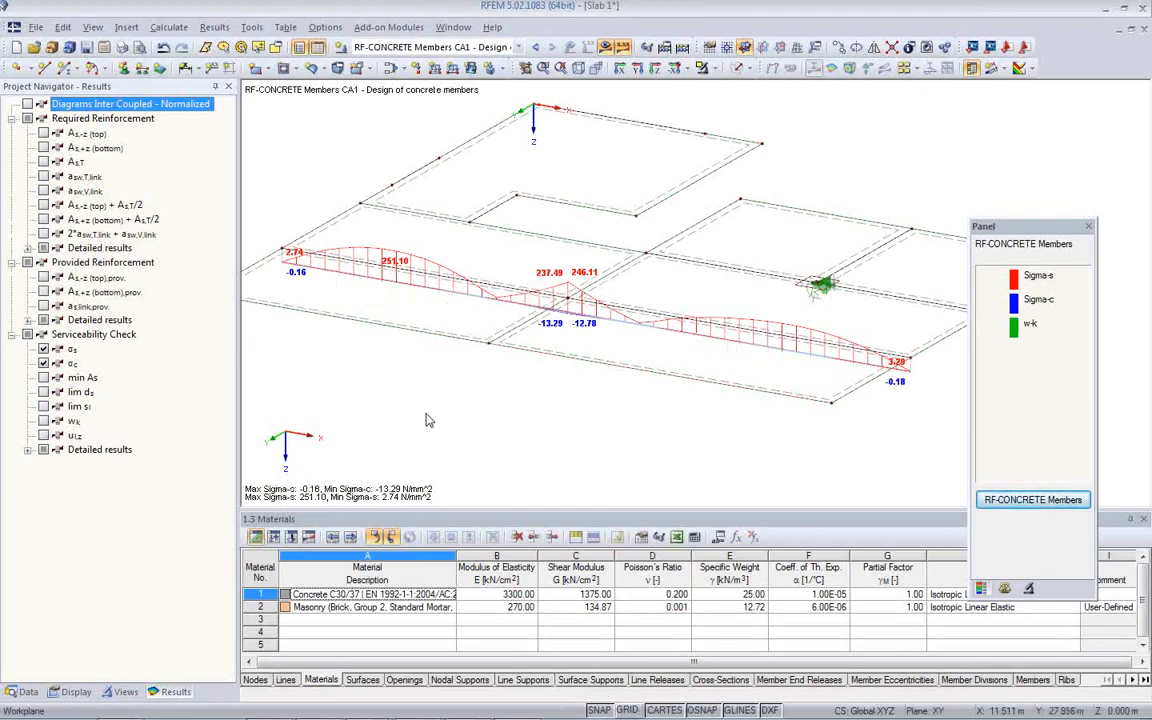
Add the σs and σc stress graphic to printout report PR1 at 50% page height and hide both diagrams.
{"action": "left_click", "coordinate": [122, 48]}
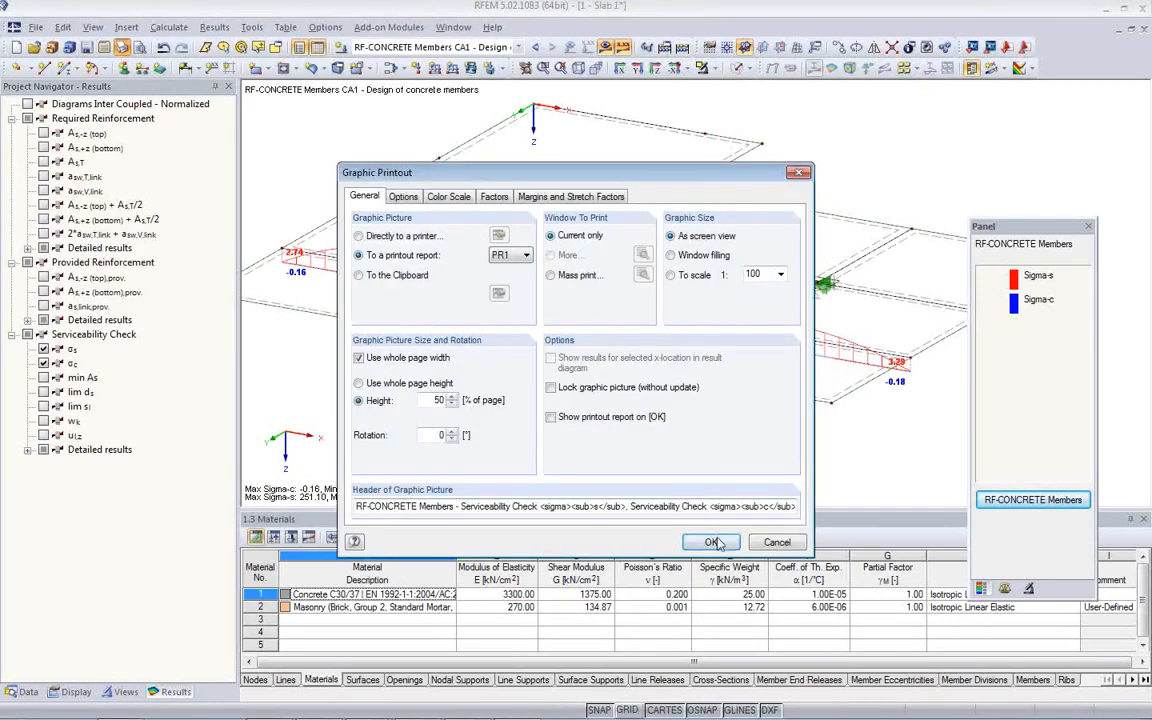
{"action": "left_click", "coordinate": [717, 543]}
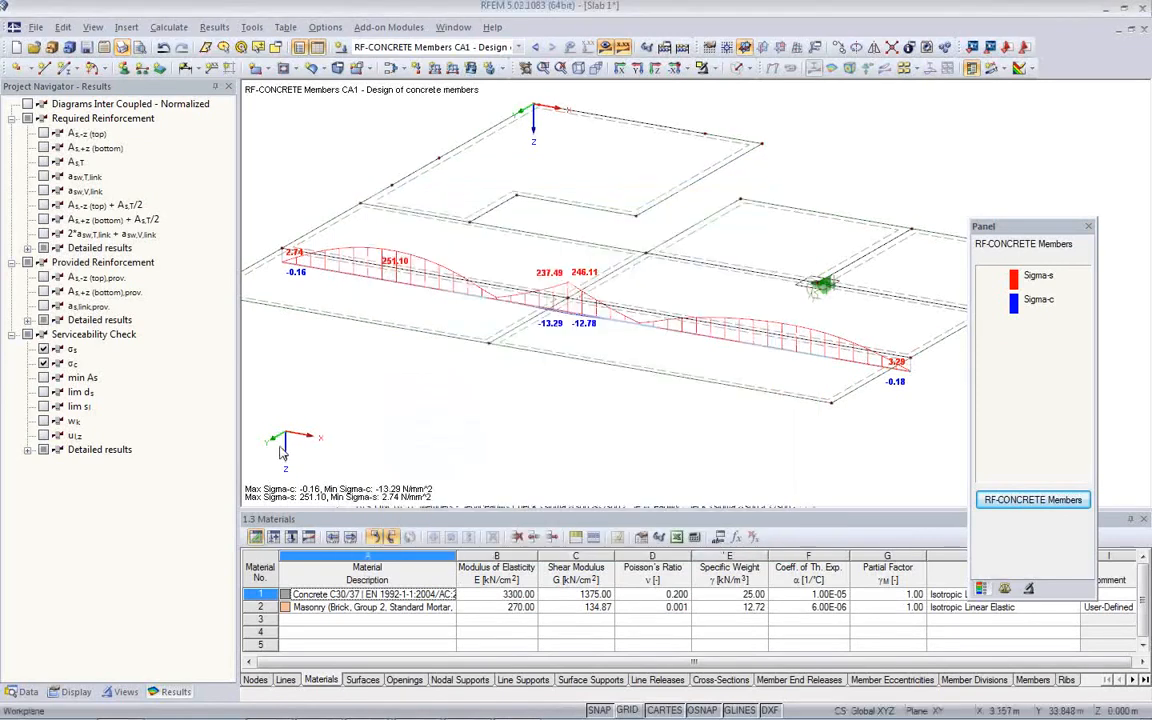
{"action": "left_click", "coordinate": [43, 363]}
{"action": "left_click", "coordinate": [43, 349]}
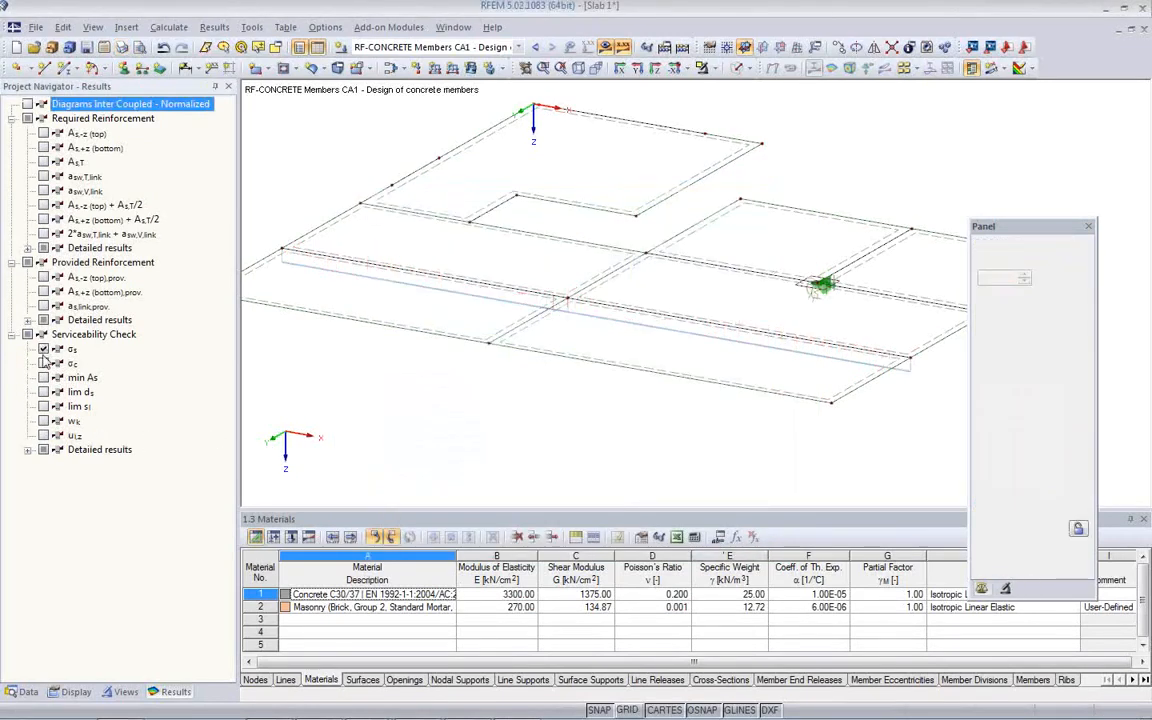
Display the crack width w_k and deflection u_l,z diagrams along the beam and add the graphic to printout report PR1.
{"action": "left_click", "coordinate": [43, 421]}
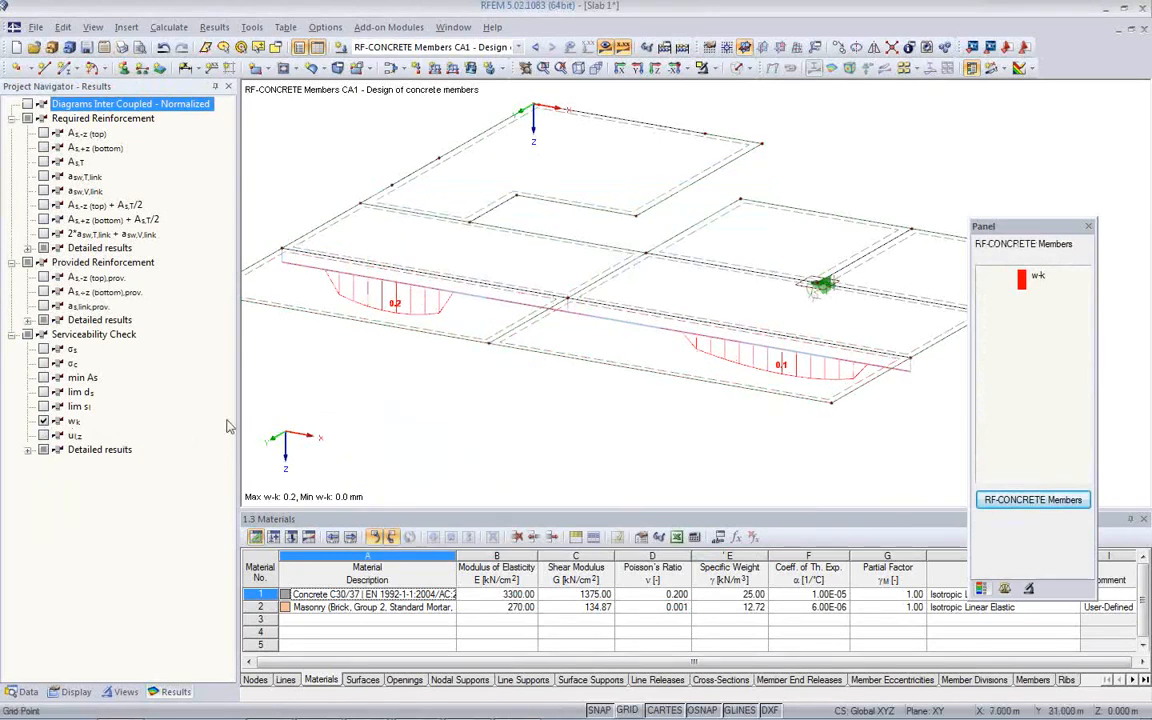
{"action": "left_click", "coordinate": [43, 436]}
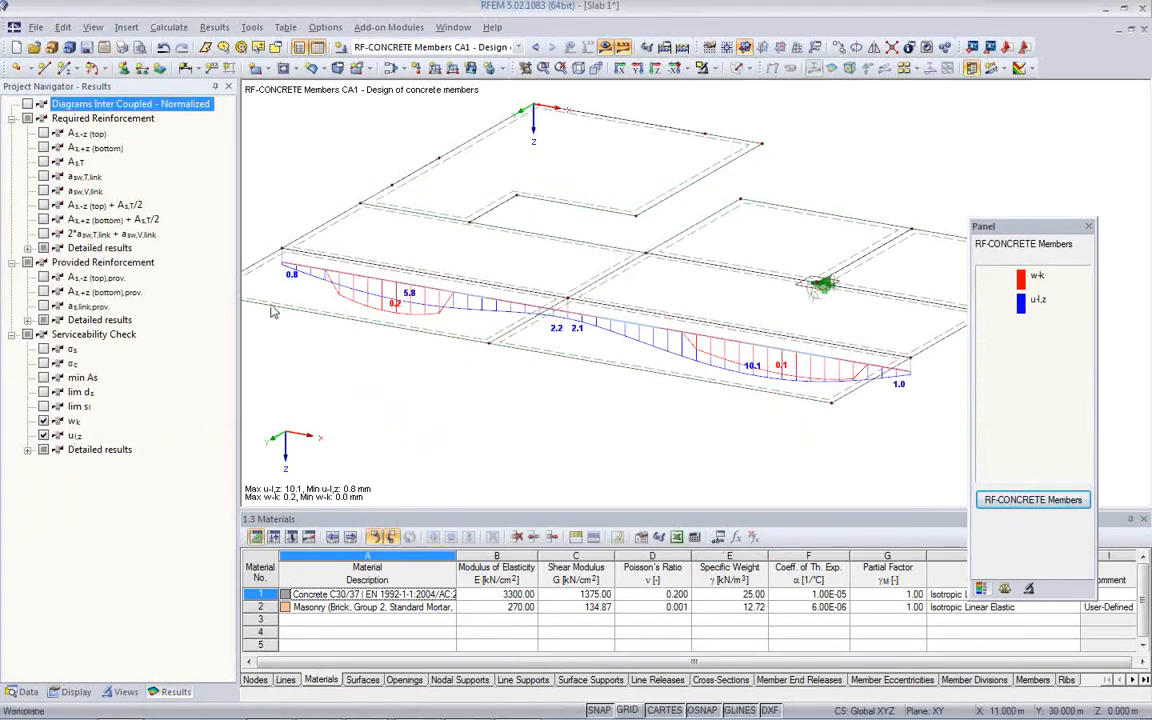
{"action": "left_click", "coordinate": [121, 47]}
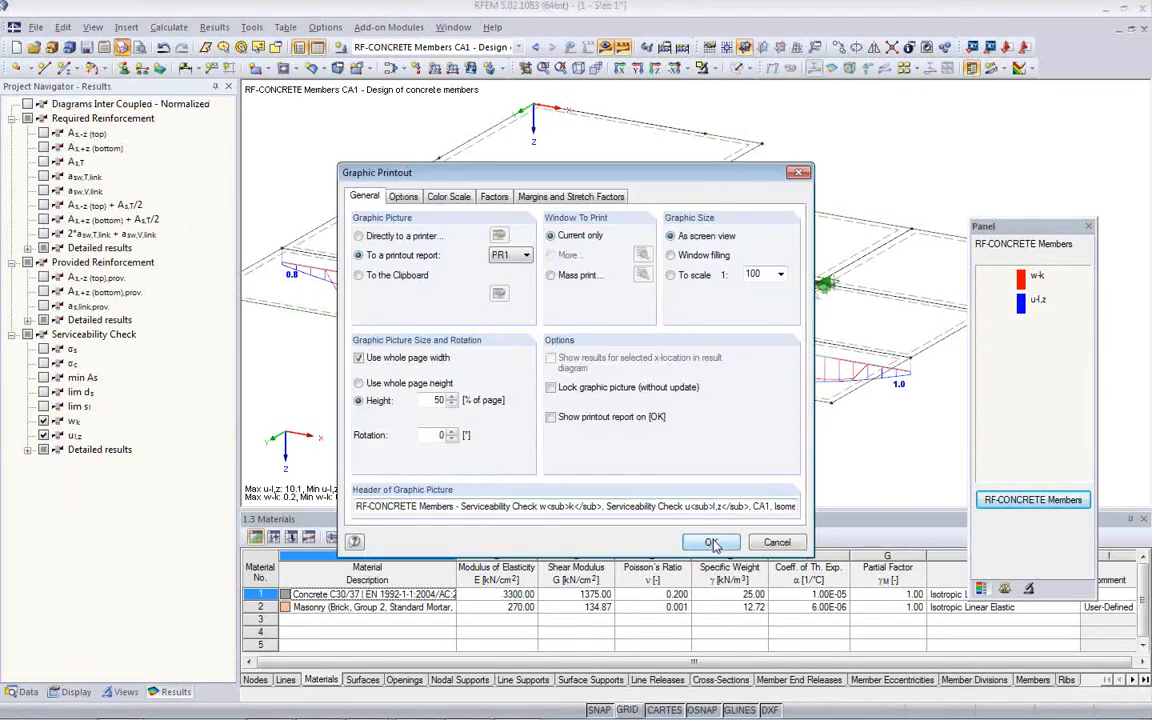
{"action": "left_click", "coordinate": [711, 543]}
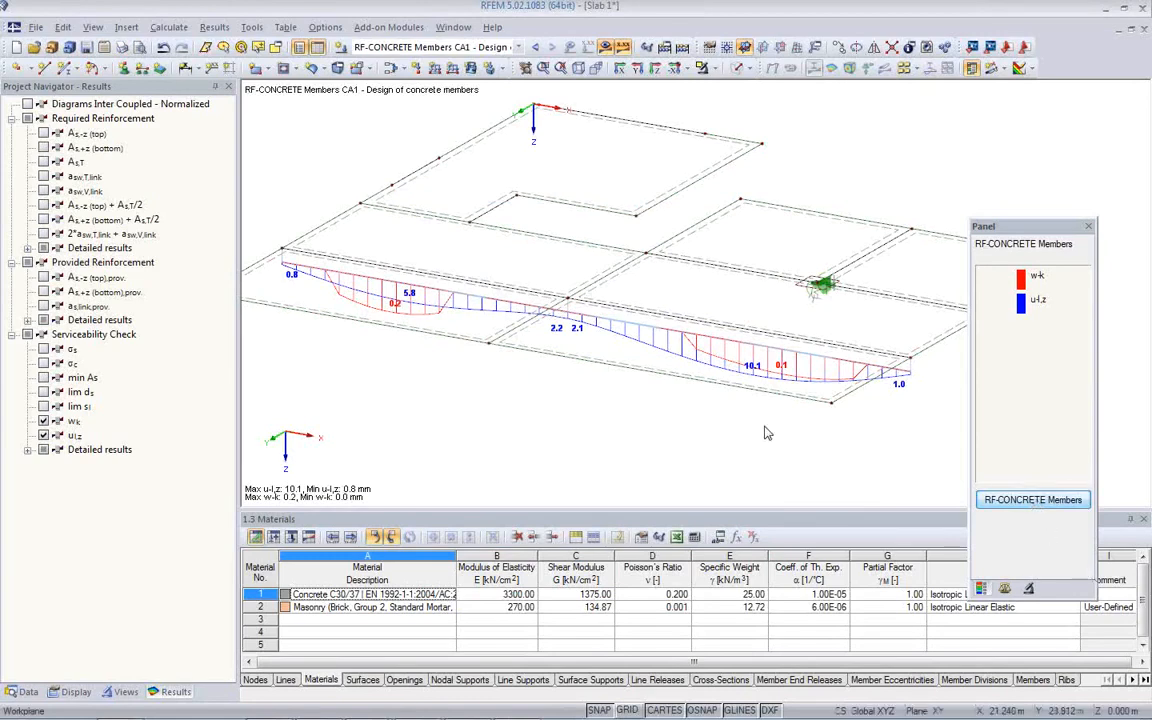
Turn off the result display, fit the whole slab in the isometric view and save the model.
{"action": "left_click", "coordinate": [606, 48]}
{"action": "middle_click_drag", "start_coordinate": [622, 267], "coordinate": [656, 239]}
{"action": "scroll", "coordinate": [641, 261], "scroll_direction": "down", "scroll_amount": 2}
{"action": "middle_click_drag", "start_coordinate": [642, 312], "coordinate": [636, 352], "text": "ctrl"}
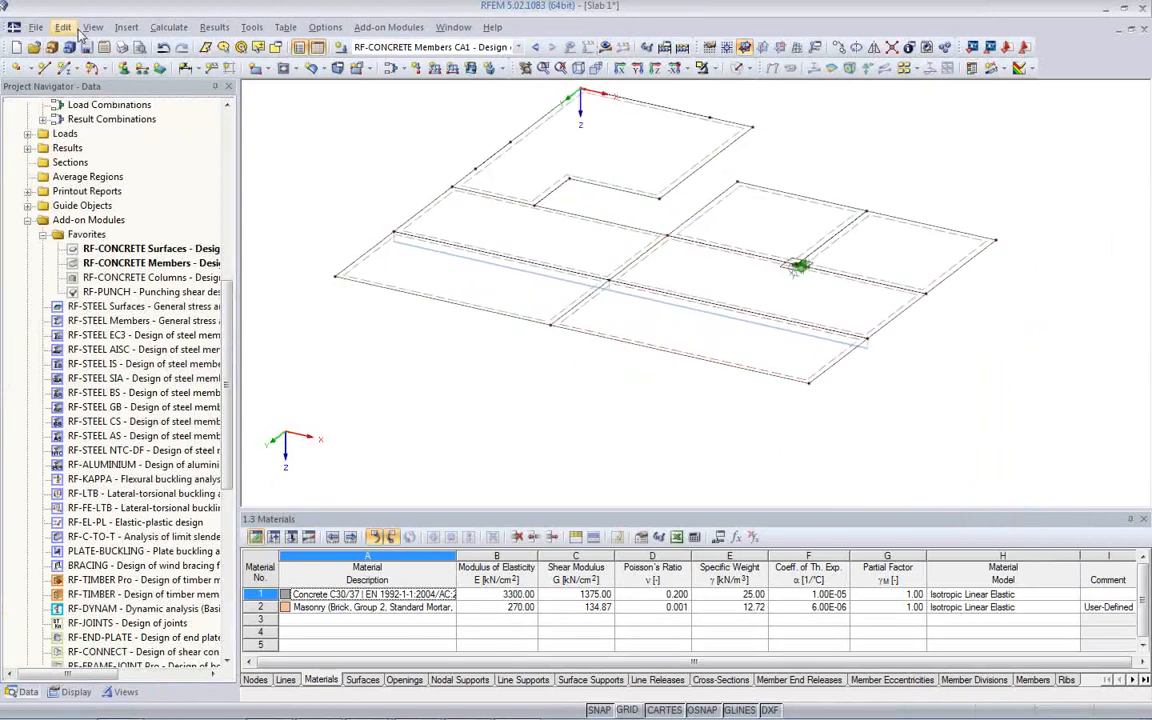
{"action": "left_click", "coordinate": [86, 47]}
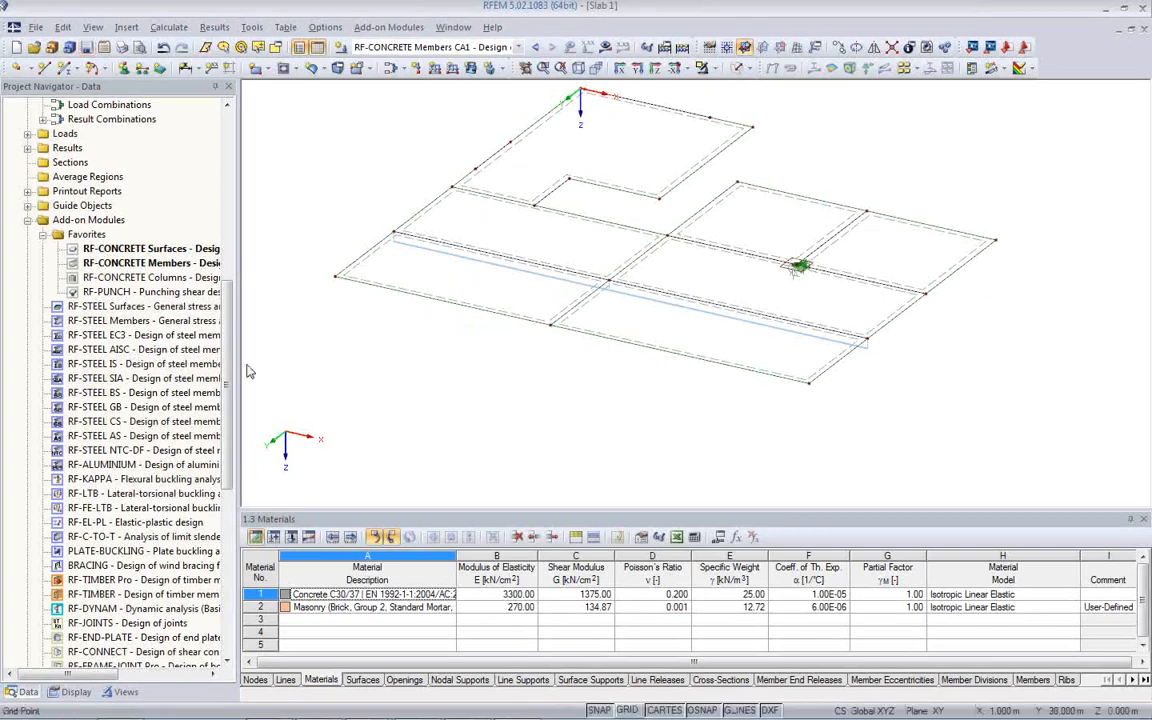
Open the printout report PR1: Concrete 2d and set its preview to show two pages side by side.
{"action": "left_click_drag", "start_coordinate": [227, 380], "coordinate": [229, 304]}
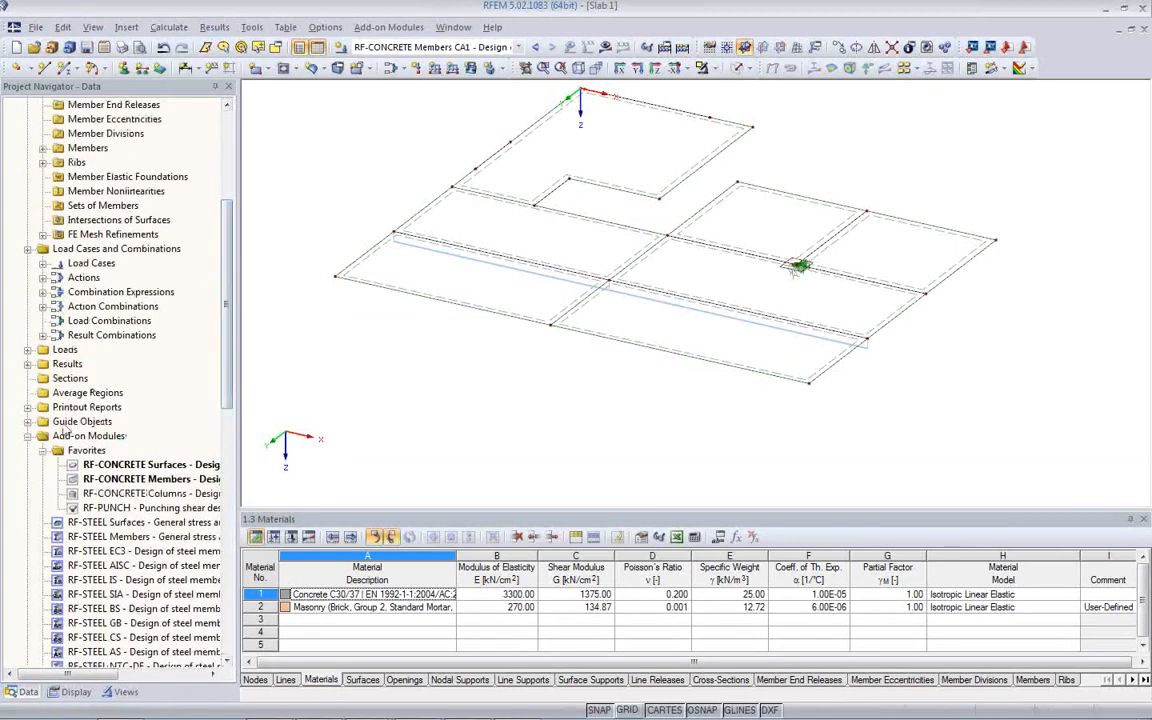
{"action": "left_click", "coordinate": [28, 408]}
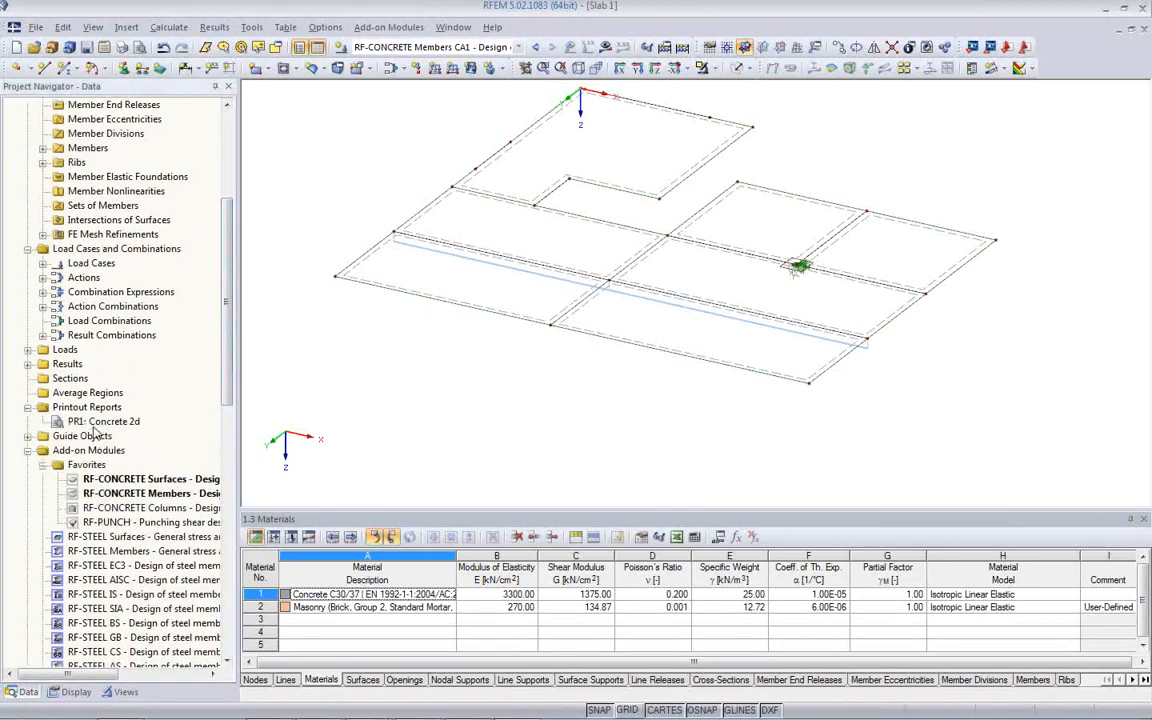
{"action": "left_click", "coordinate": [97, 424]}
{"action": "double_click", "coordinate": [97, 424]}
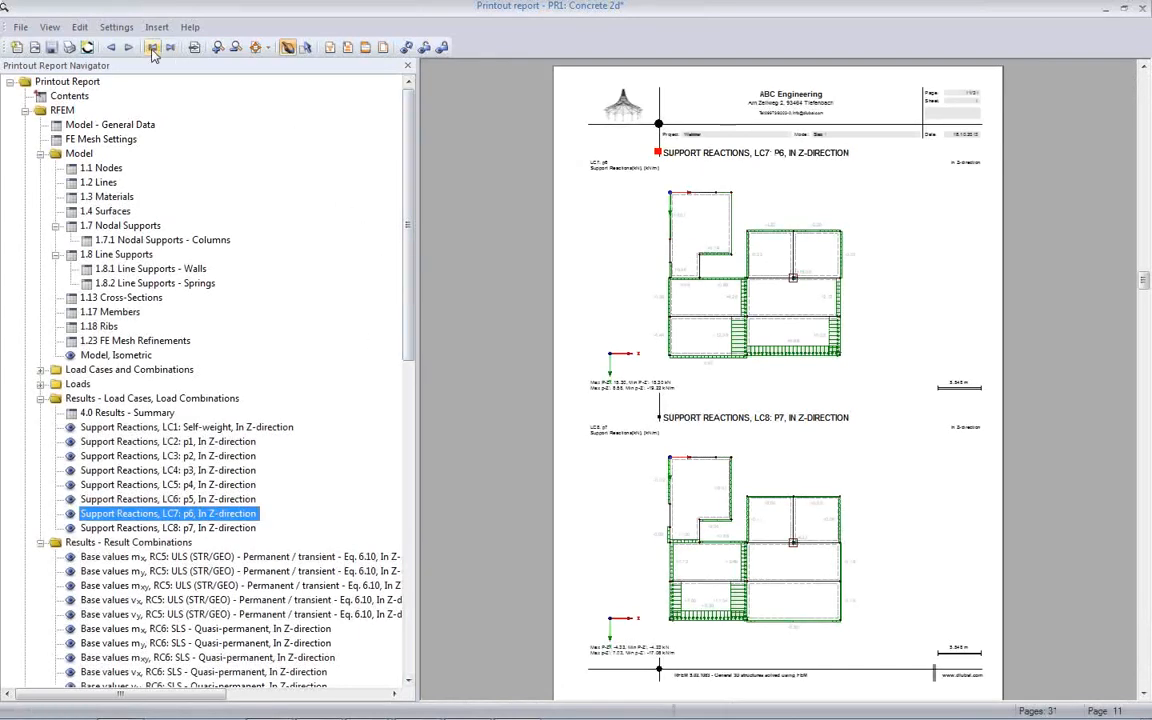
{"action": "left_click", "coordinate": [45, 28]}
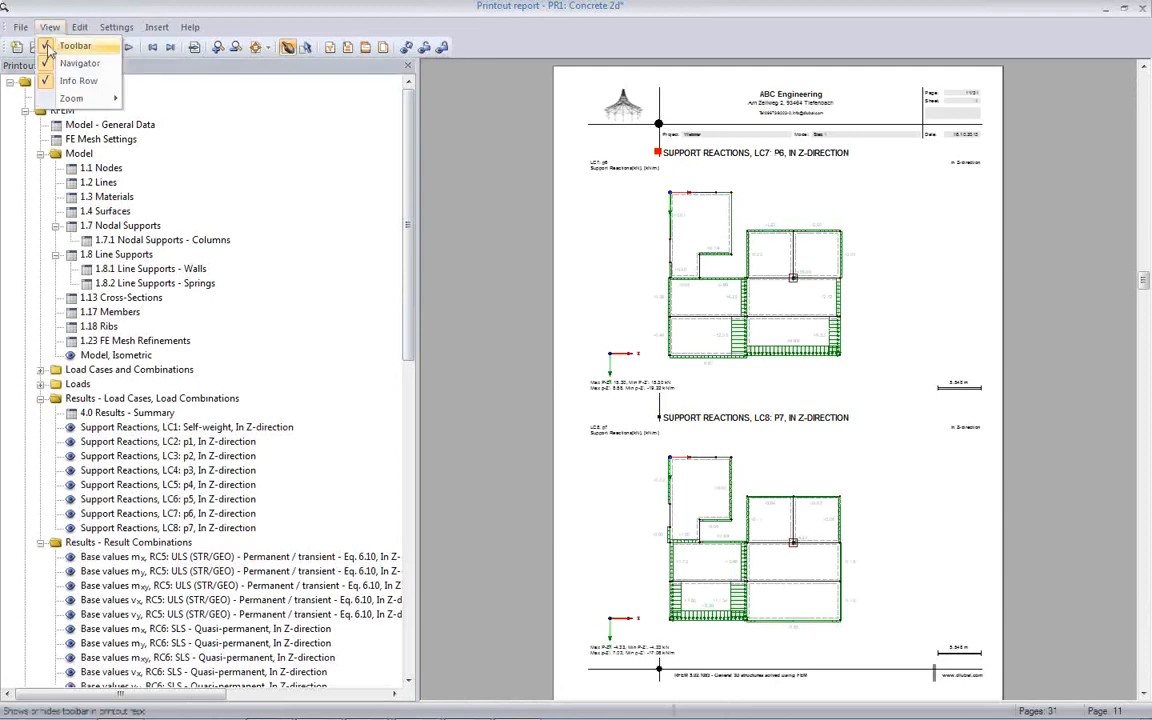
{"action": "mouse_move", "coordinate": [70, 100]}
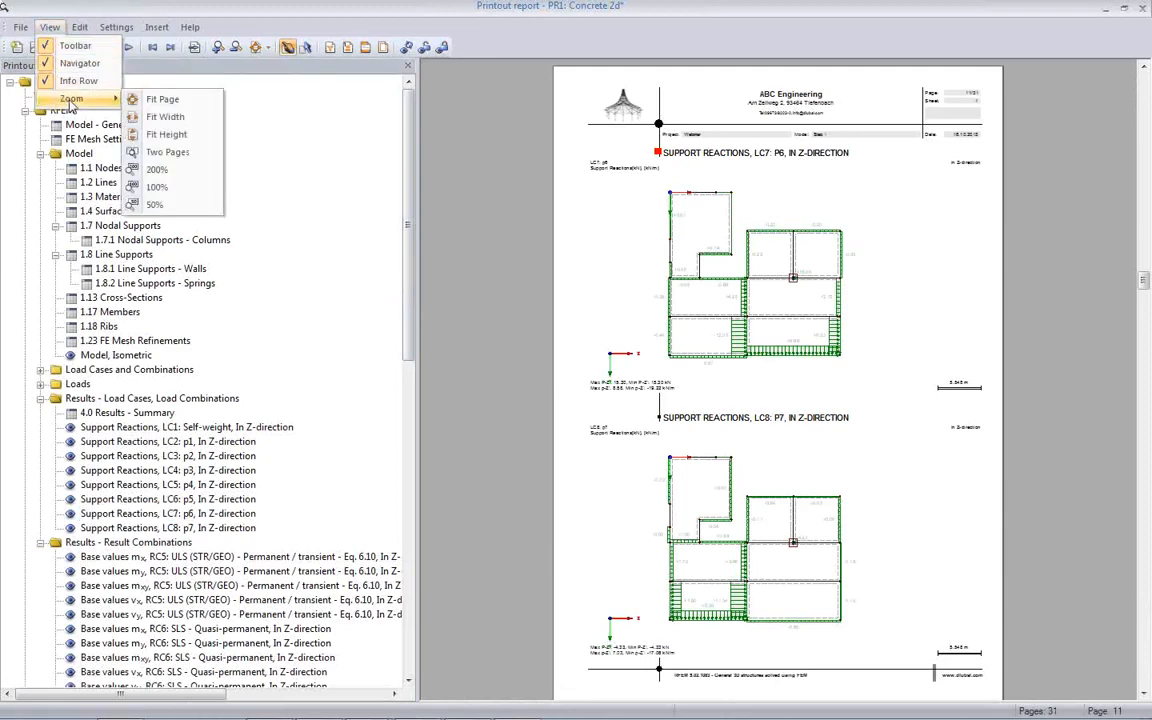
{"action": "left_click", "coordinate": [160, 151]}
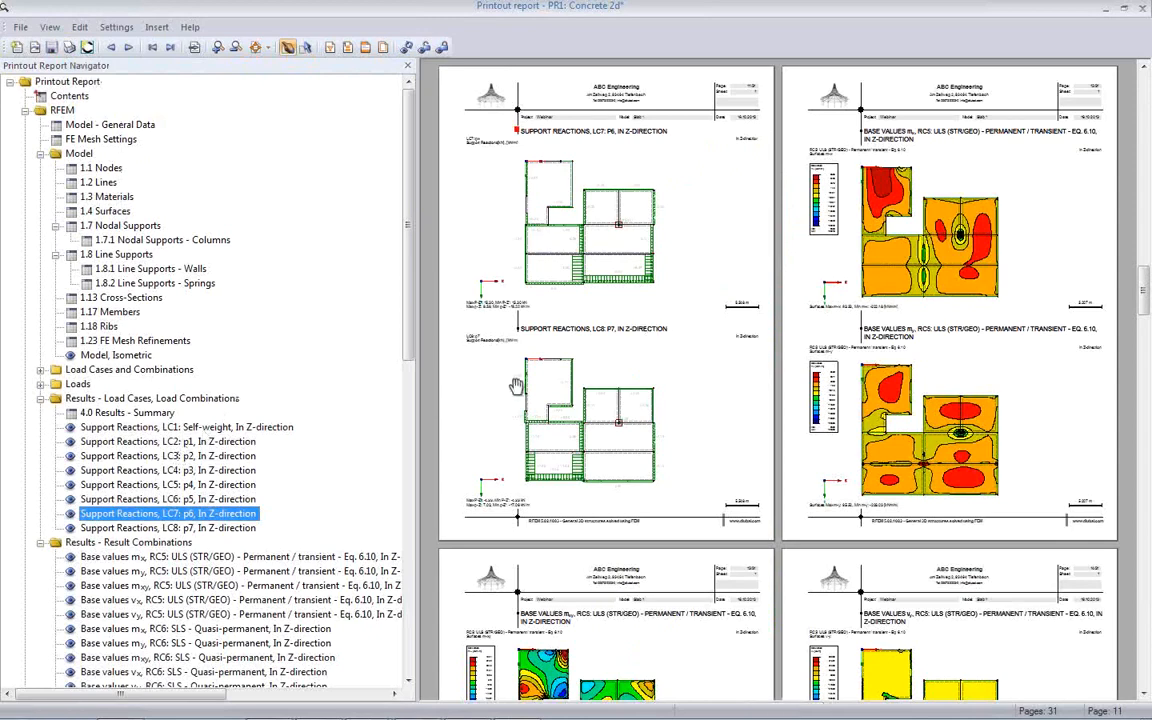
Review the report pages from the support reactions and base values through the surface and member design results to the final serviceability graphics.
{"action": "scroll", "coordinate": [655, 388], "scroll_direction": "up", "scroll_amount": 10}
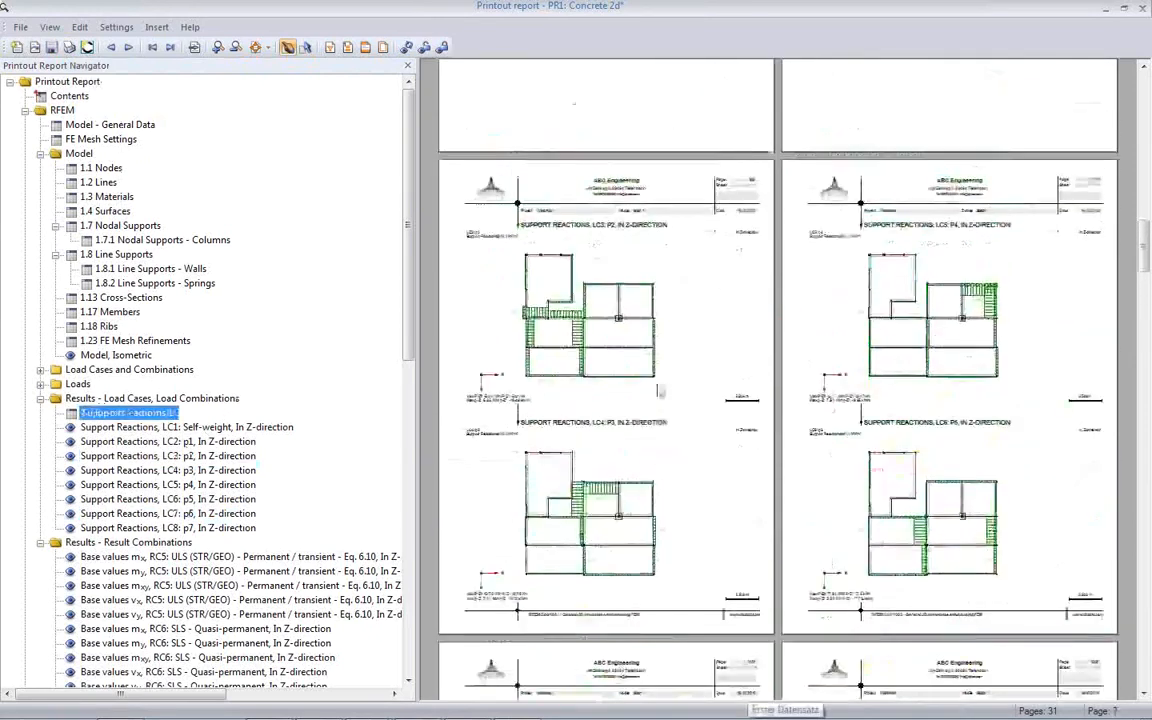
{"action": "scroll", "coordinate": [657, 385], "scroll_direction": "up", "scroll_amount": 4}
{"action": "scroll", "coordinate": [657, 380], "scroll_direction": "down", "scroll_amount": 5}
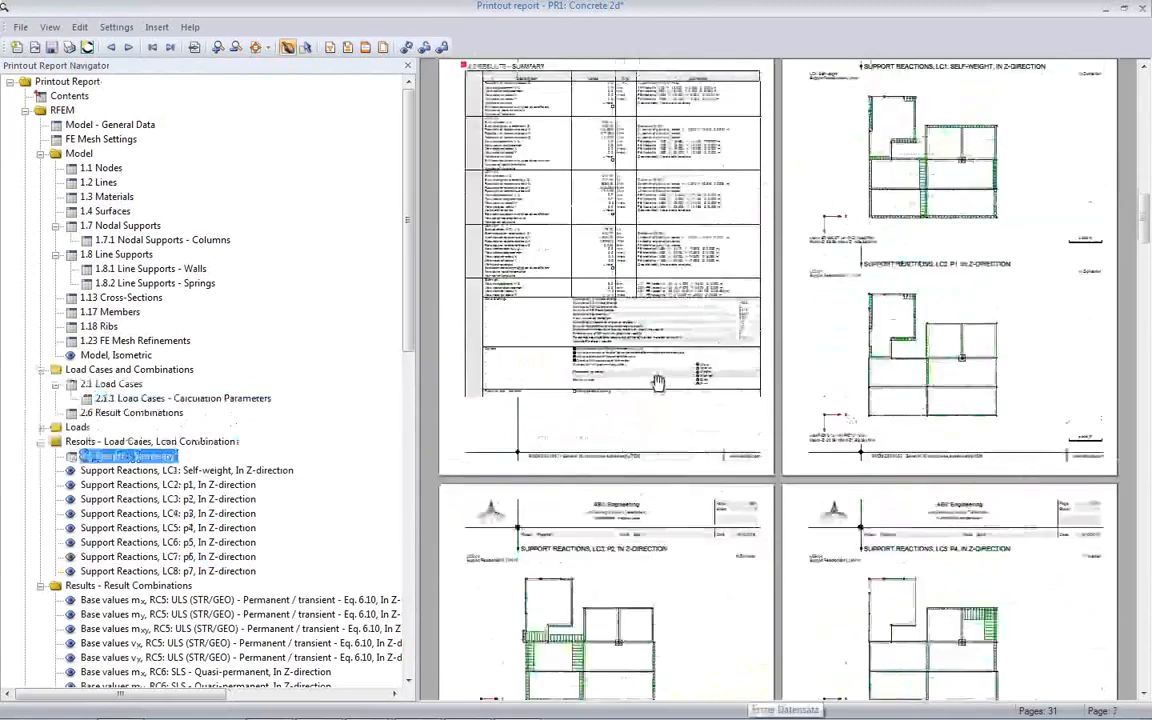
{"action": "scroll", "coordinate": [657, 380], "scroll_direction": "down", "scroll_amount": 5}
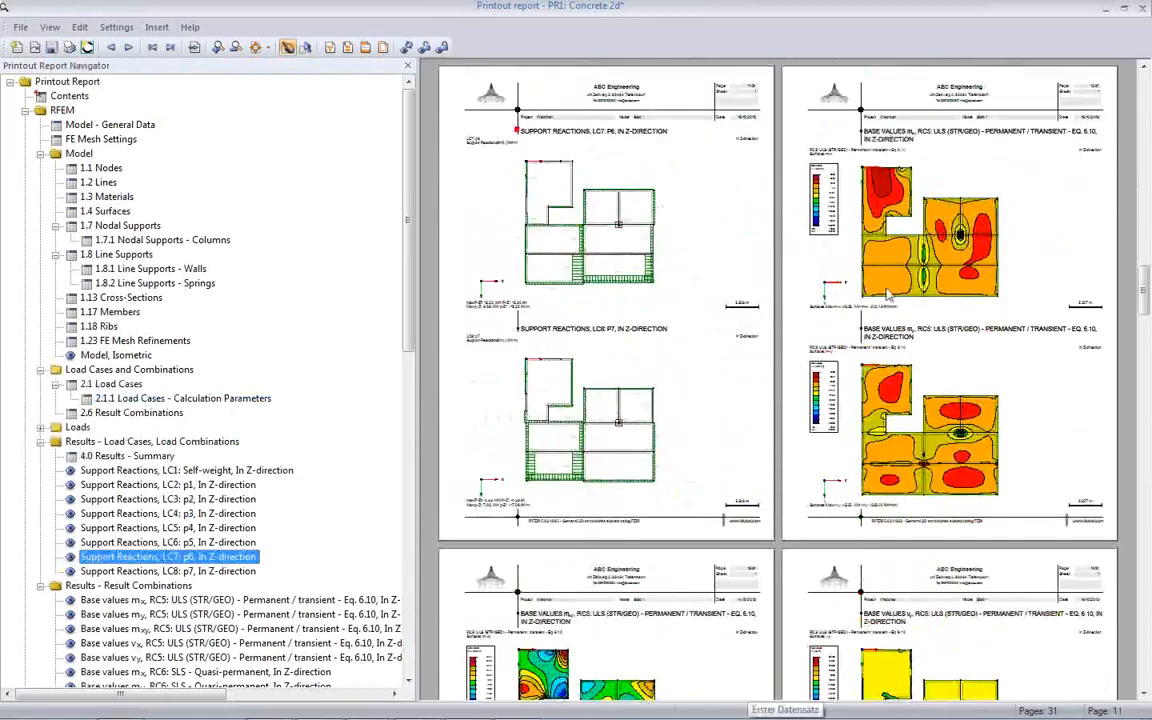
{"action": "scroll", "coordinate": [893, 383], "scroll_direction": "down", "scroll_amount": 3}
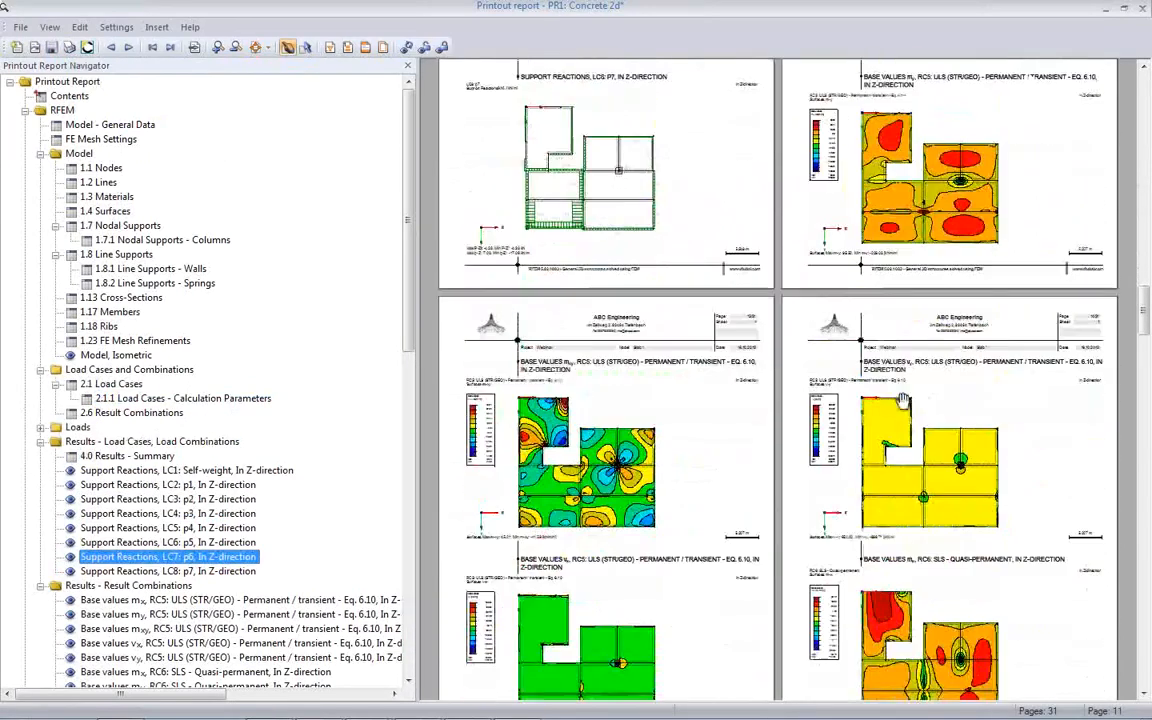
{"action": "scroll", "coordinate": [985, 393], "scroll_direction": "down", "scroll_amount": 8}
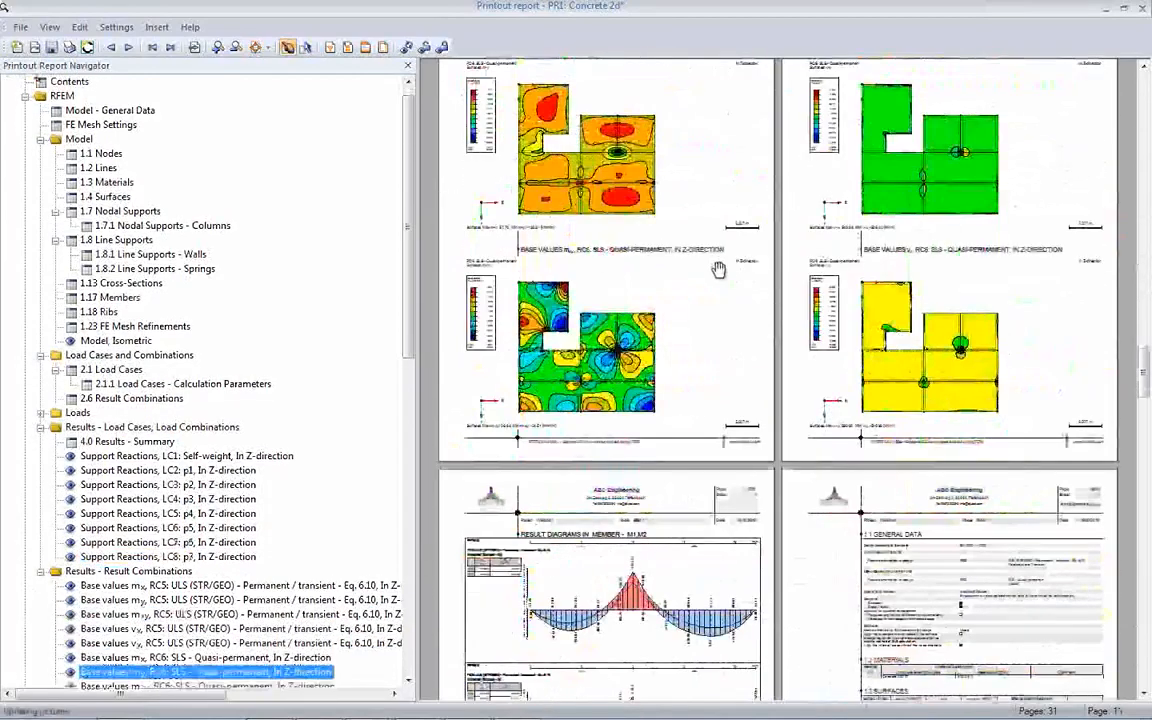
{"action": "scroll", "coordinate": [884, 423], "scroll_direction": "down", "scroll_amount": 4}
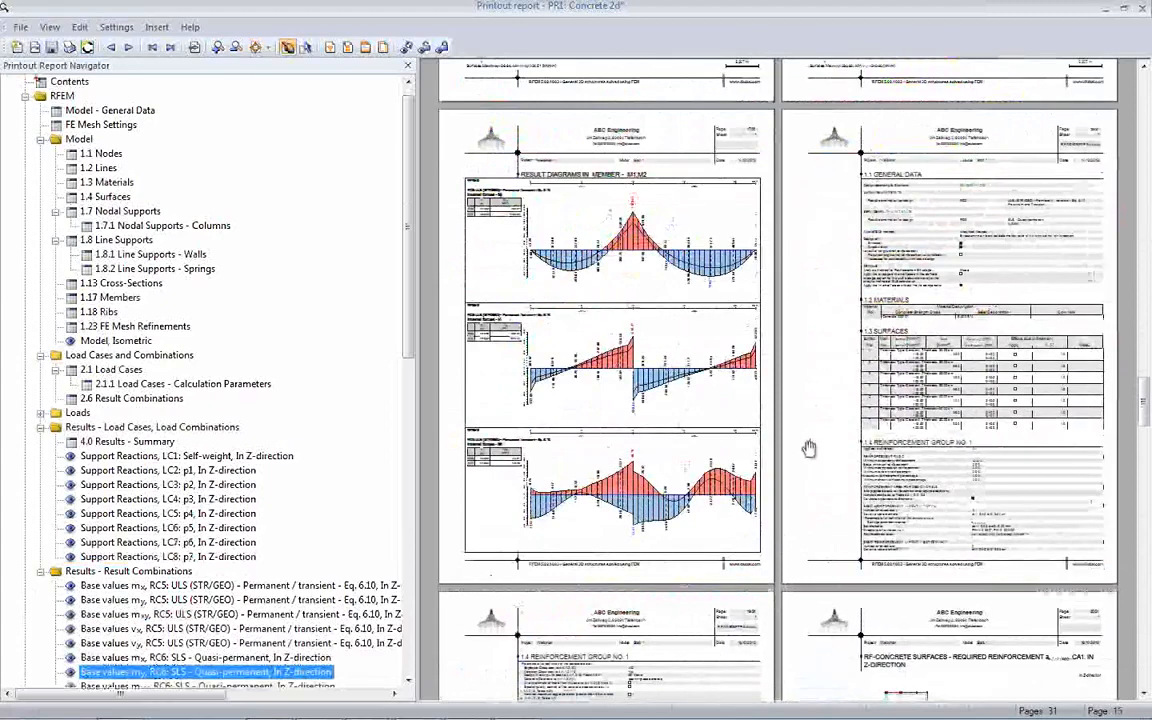
{"action": "scroll", "coordinate": [809, 448], "scroll_direction": "down", "scroll_amount": 2}
{"action": "scroll", "coordinate": [821, 354], "scroll_direction": "down", "scroll_amount": 3}
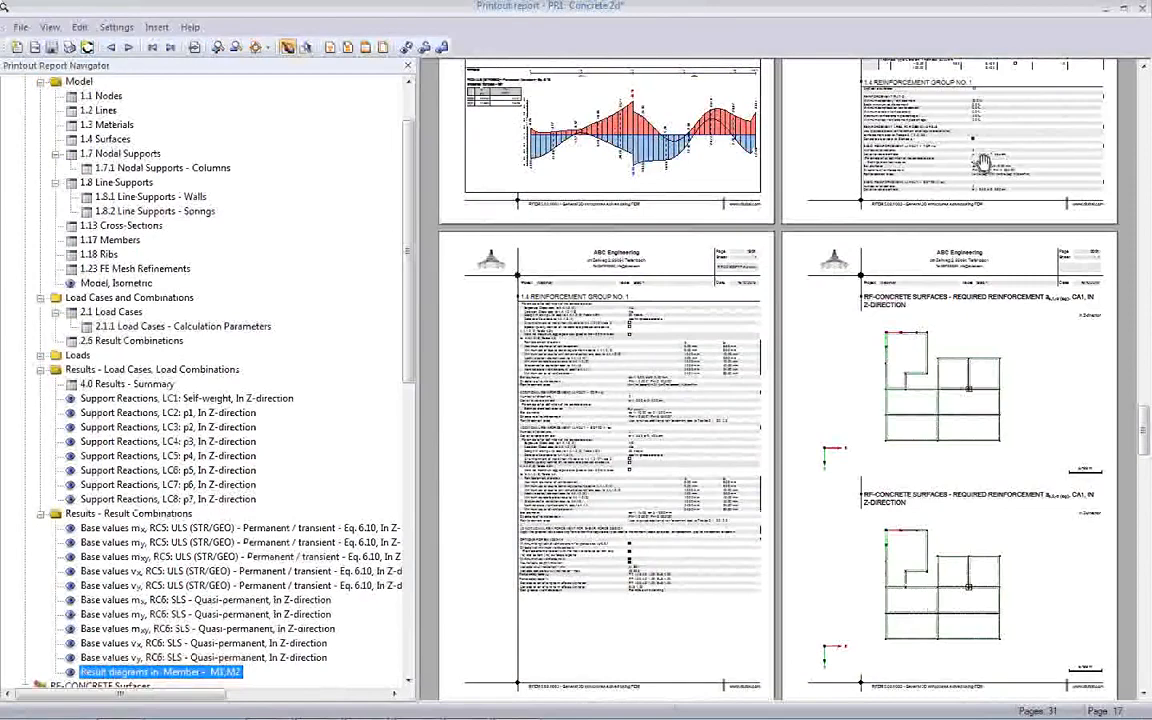
{"action": "scroll", "coordinate": [963, 176], "scroll_direction": "up", "scroll_amount": 2}
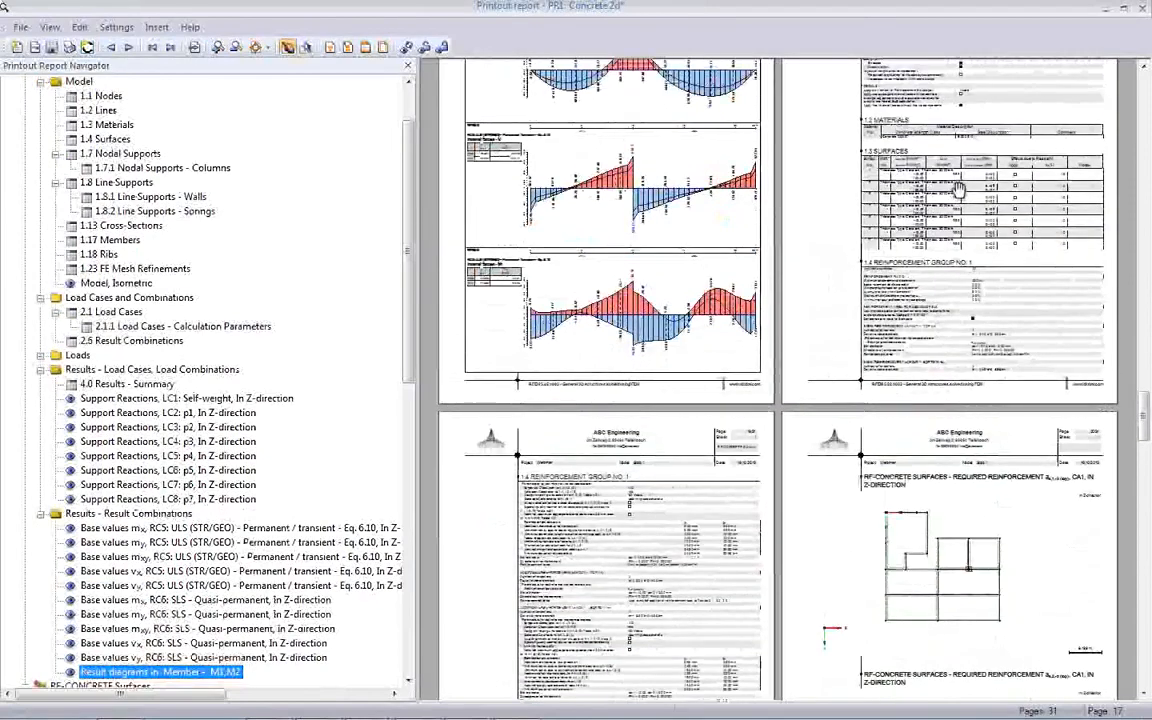
{"action": "scroll", "coordinate": [957, 190], "scroll_direction": "down", "scroll_amount": 8}
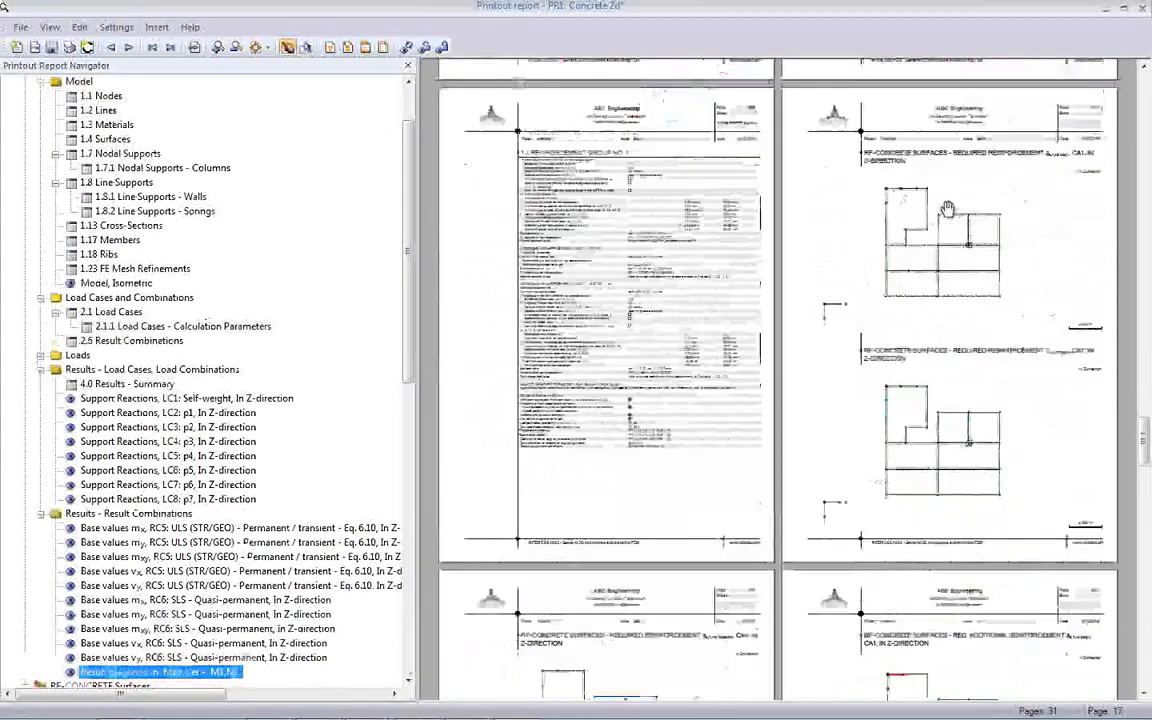
{"action": "scroll", "coordinate": [897, 390], "scroll_direction": "down", "scroll_amount": 2}
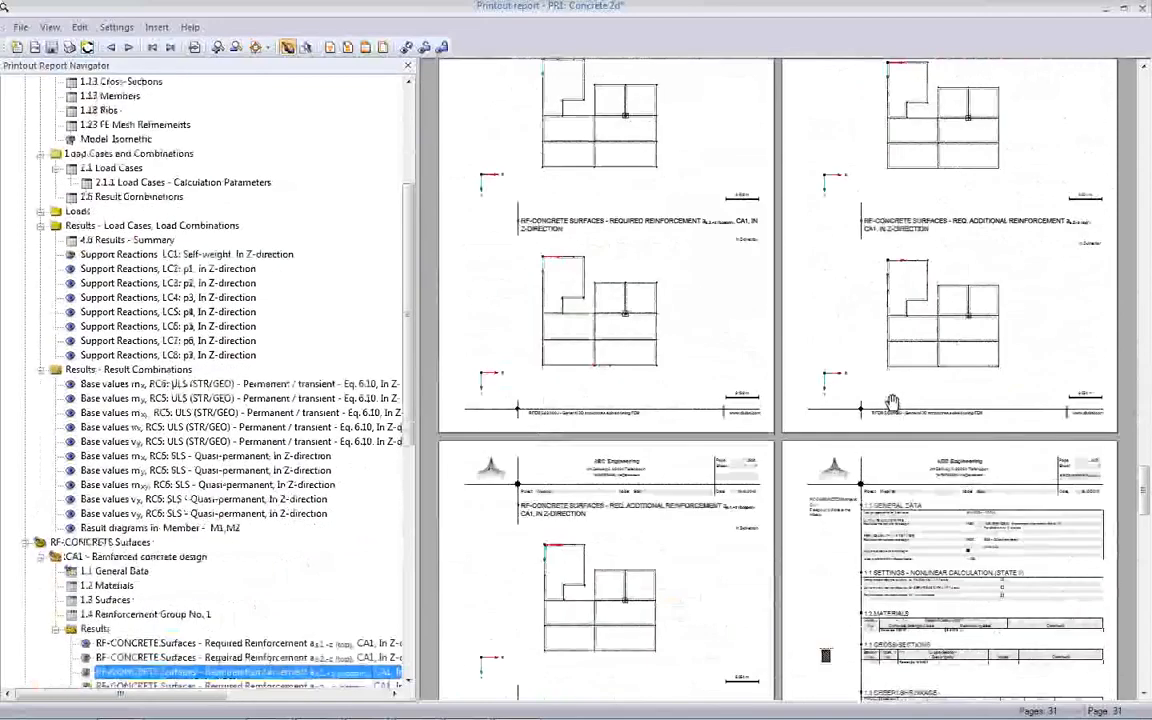
{"action": "scroll", "coordinate": [892, 397], "scroll_direction": "down", "scroll_amount": 2}
{"action": "scroll", "coordinate": [893, 398], "scroll_direction": "down", "scroll_amount": 7}
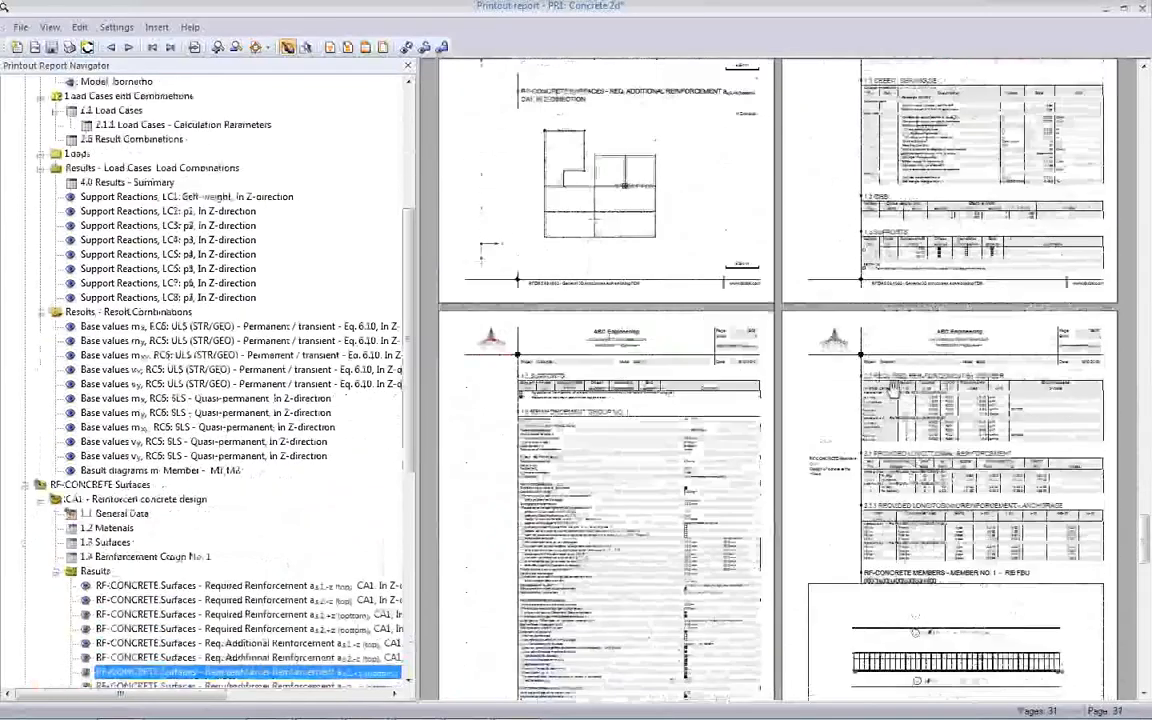
{"action": "scroll", "coordinate": [893, 387], "scroll_direction": "down", "scroll_amount": 2}
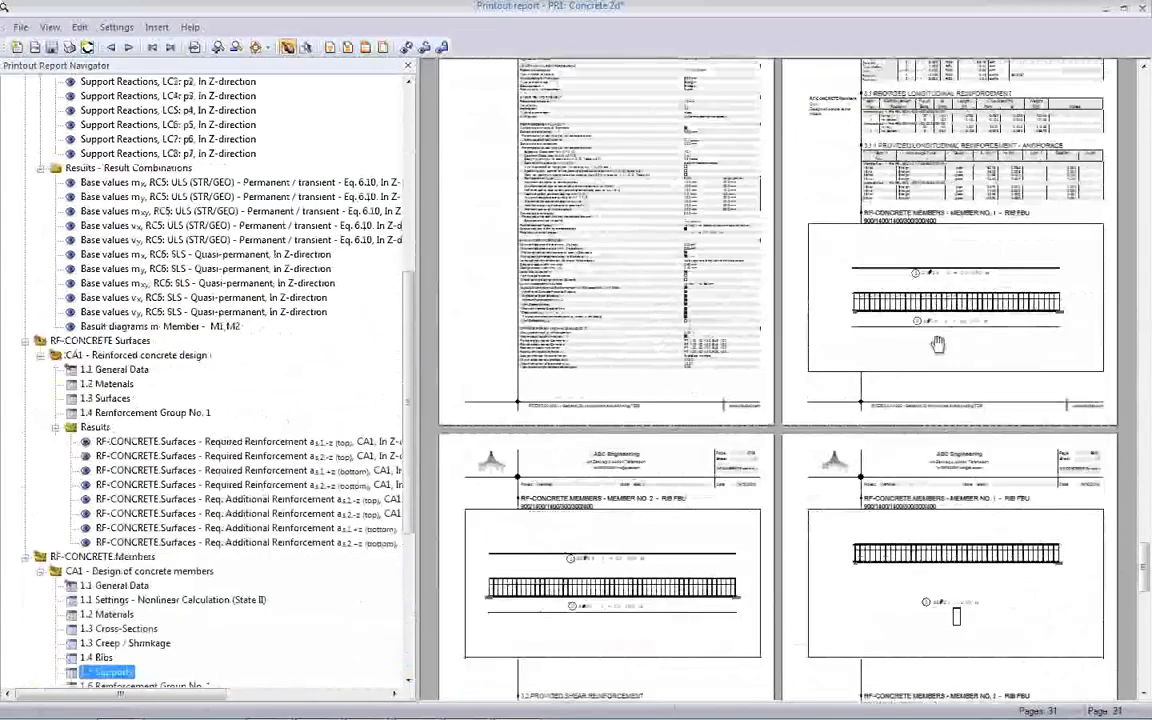
{"action": "scroll", "coordinate": [935, 350], "scroll_direction": "down", "scroll_amount": 3}
{"action": "scroll", "coordinate": [935, 352], "scroll_direction": "down", "scroll_amount": 3}
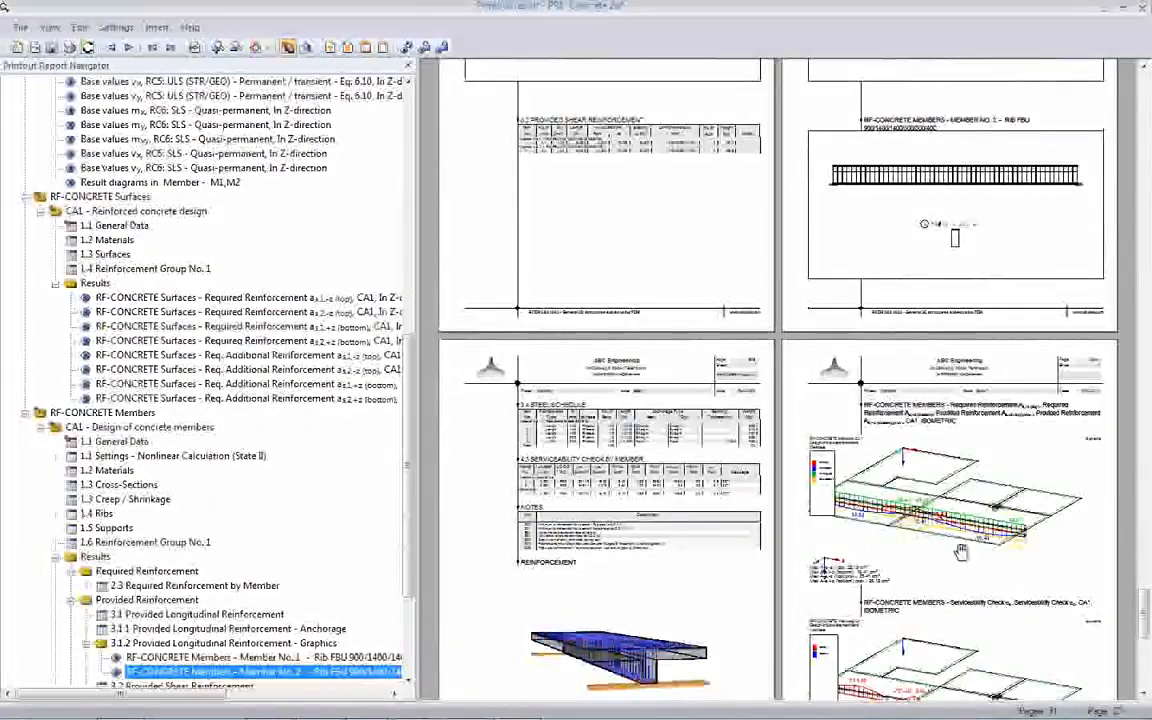
{"action": "scroll", "coordinate": [870, 480], "scroll_direction": "down", "scroll_amount": 2}
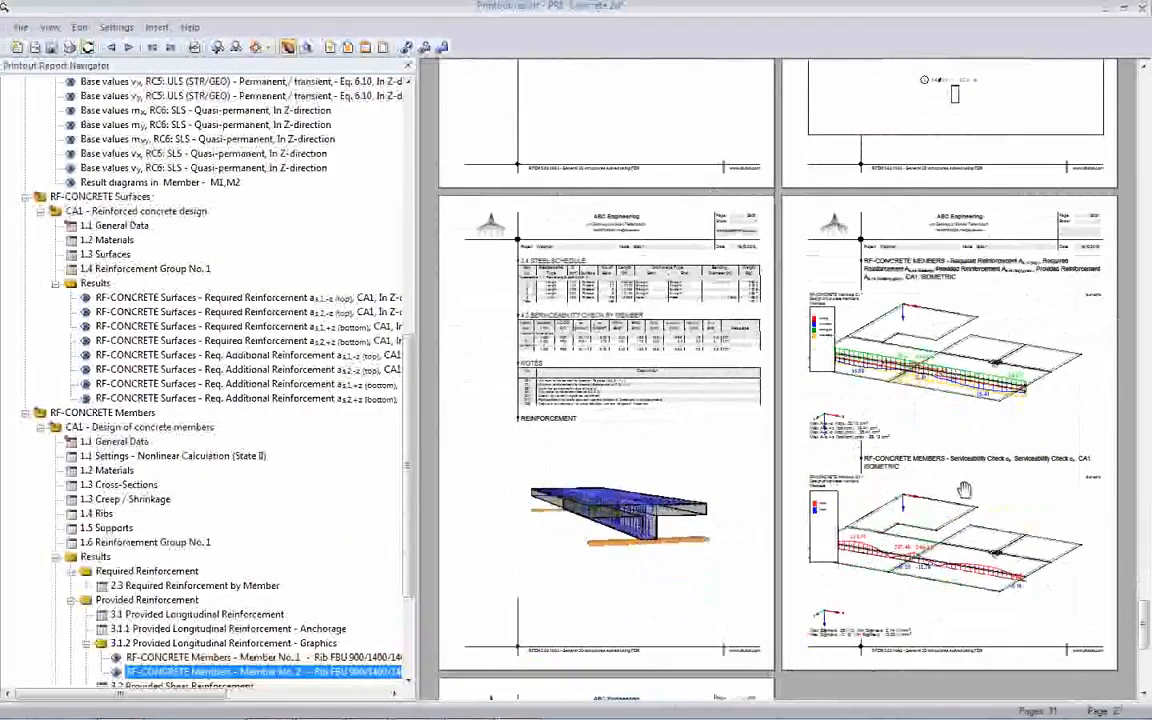
{"action": "scroll", "coordinate": [913, 477], "scroll_direction": "down", "scroll_amount": 4}
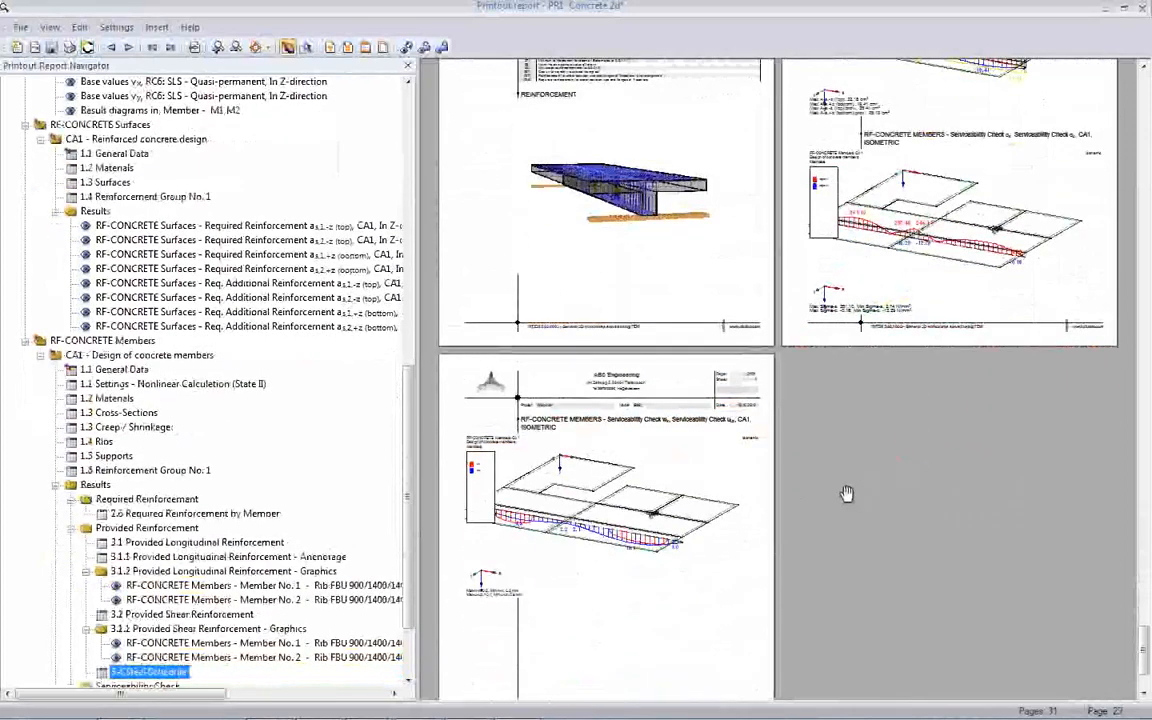
{"action": "scroll", "coordinate": [843, 492], "scroll_direction": "down", "scroll_amount": 2}
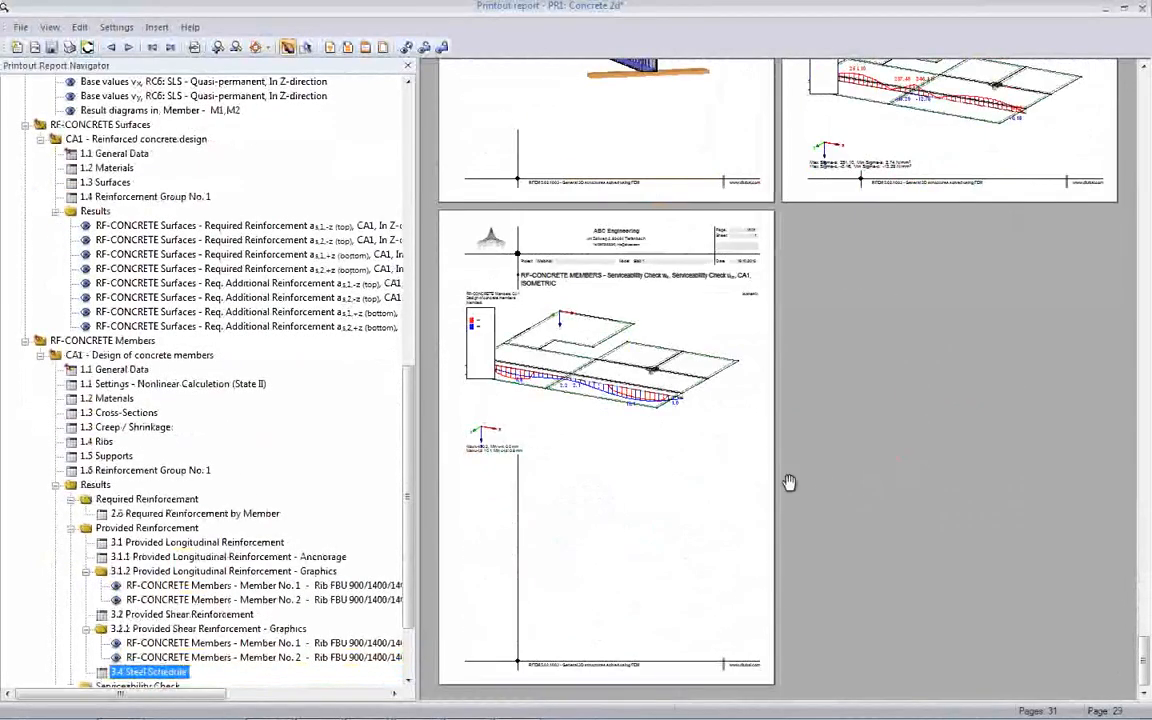
Close the printout report and return to the slab model.
{"action": "scroll", "coordinate": [546, 473], "scroll_direction": "up", "scroll_amount": 5}
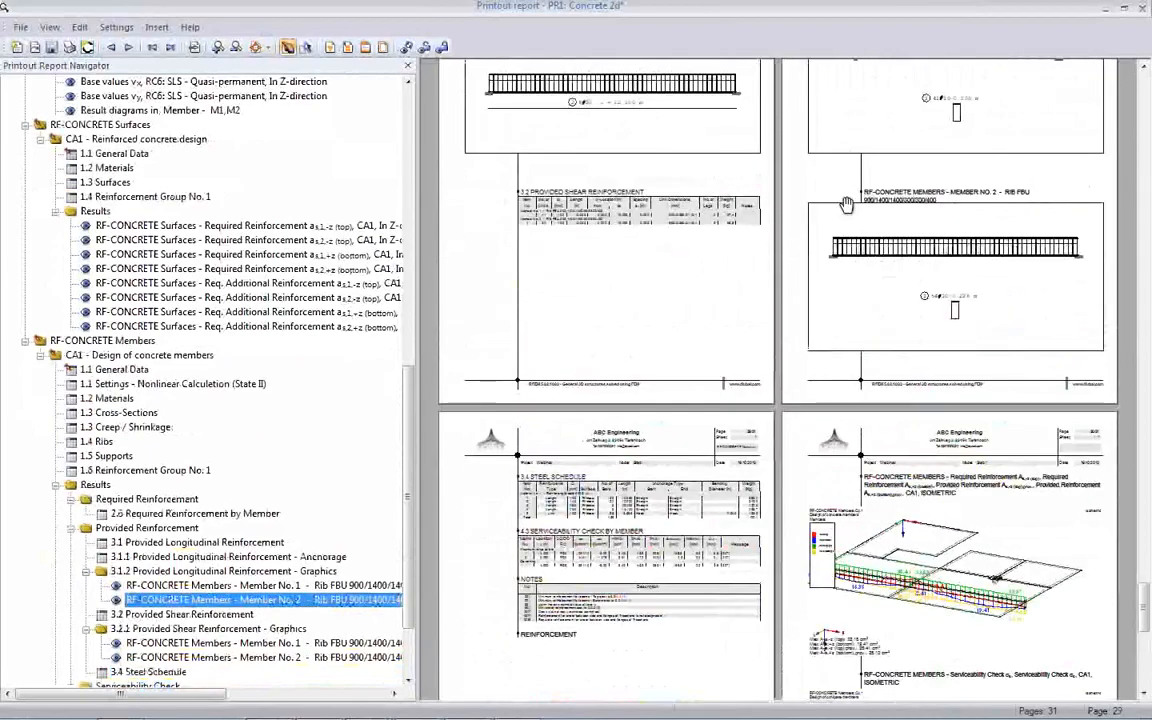
{"action": "scroll", "coordinate": [793, 370], "scroll_direction": "up", "scroll_amount": 15}
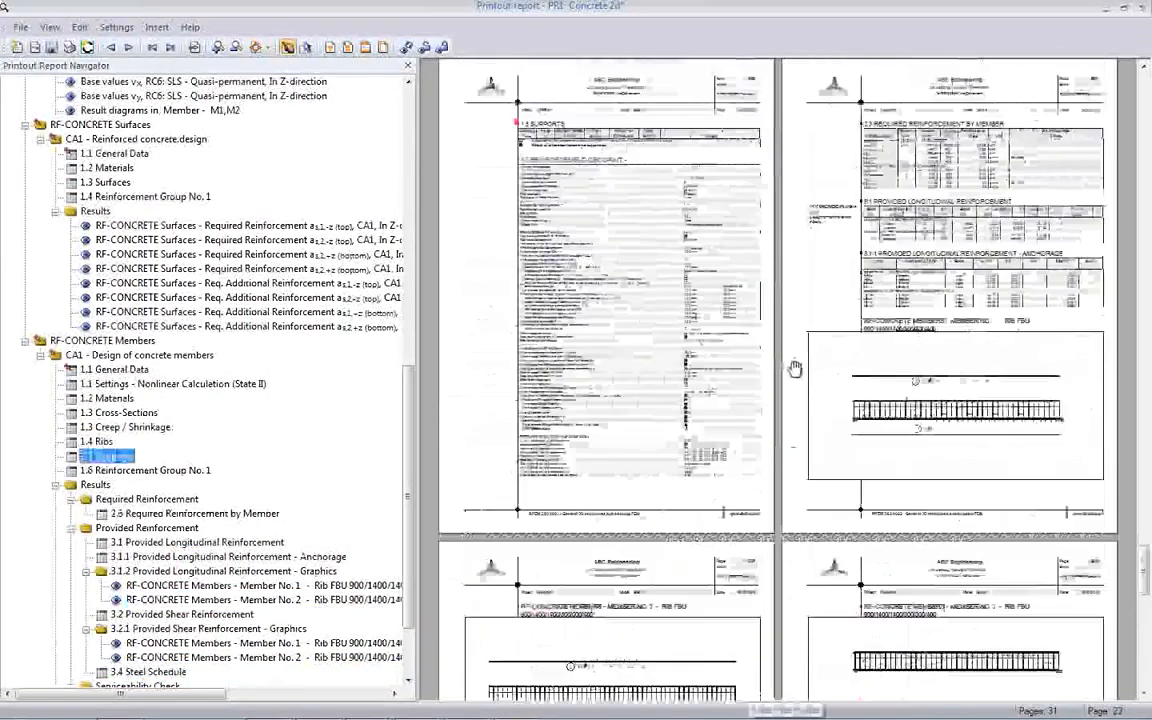
{"action": "scroll", "coordinate": [793, 370], "scroll_direction": "up", "scroll_amount": 15}
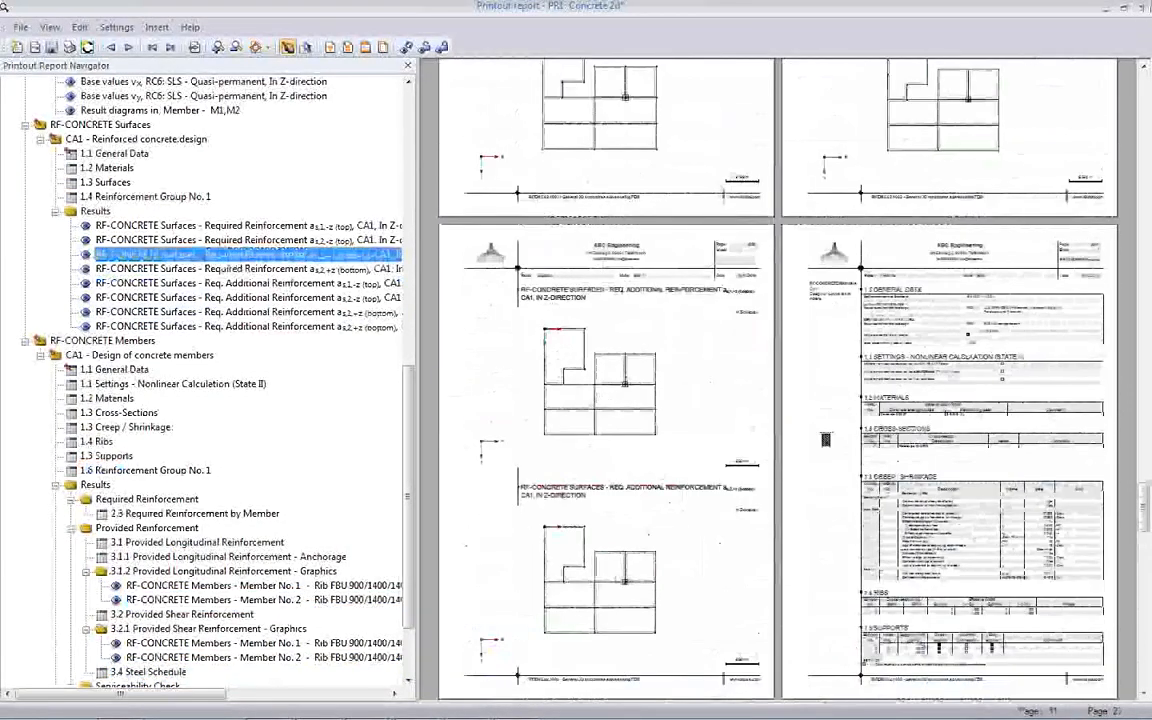
{"action": "left_click", "coordinate": [1143, 7]}
{"action": "left_click", "coordinate": [506, 390]}
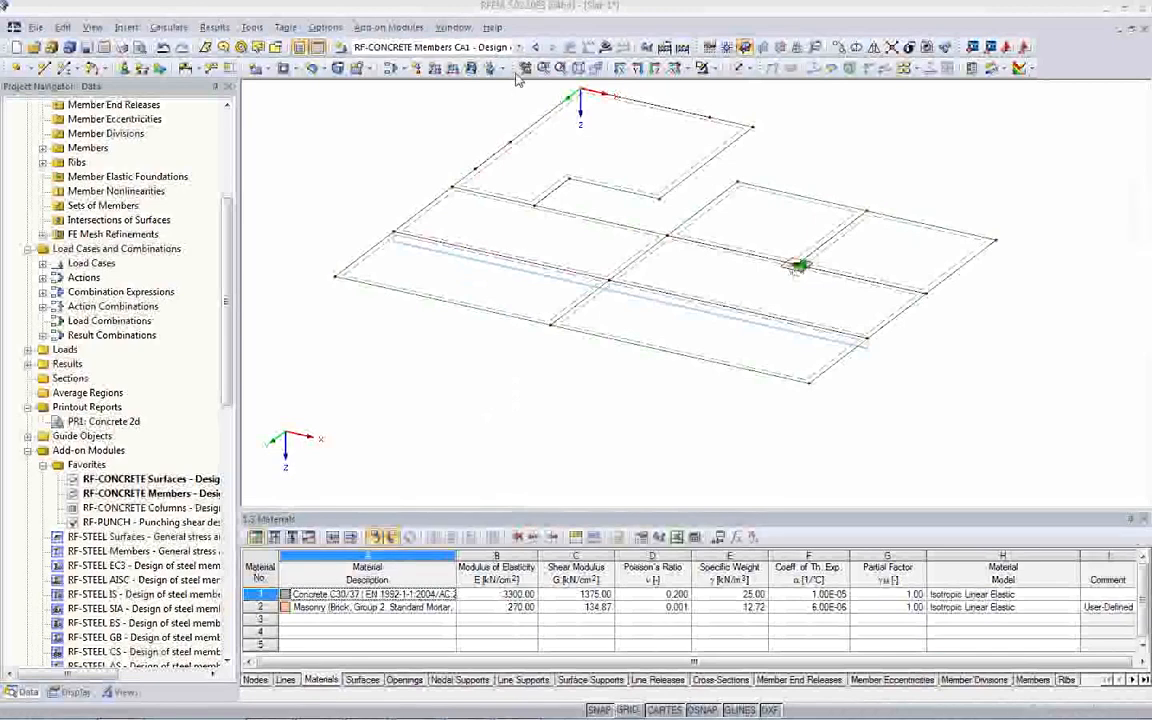
Calculate the RF-CONCRETE Surfaces CA1 reinforced concrete design and display its results.
{"action": "left_click", "coordinate": [518, 47]}
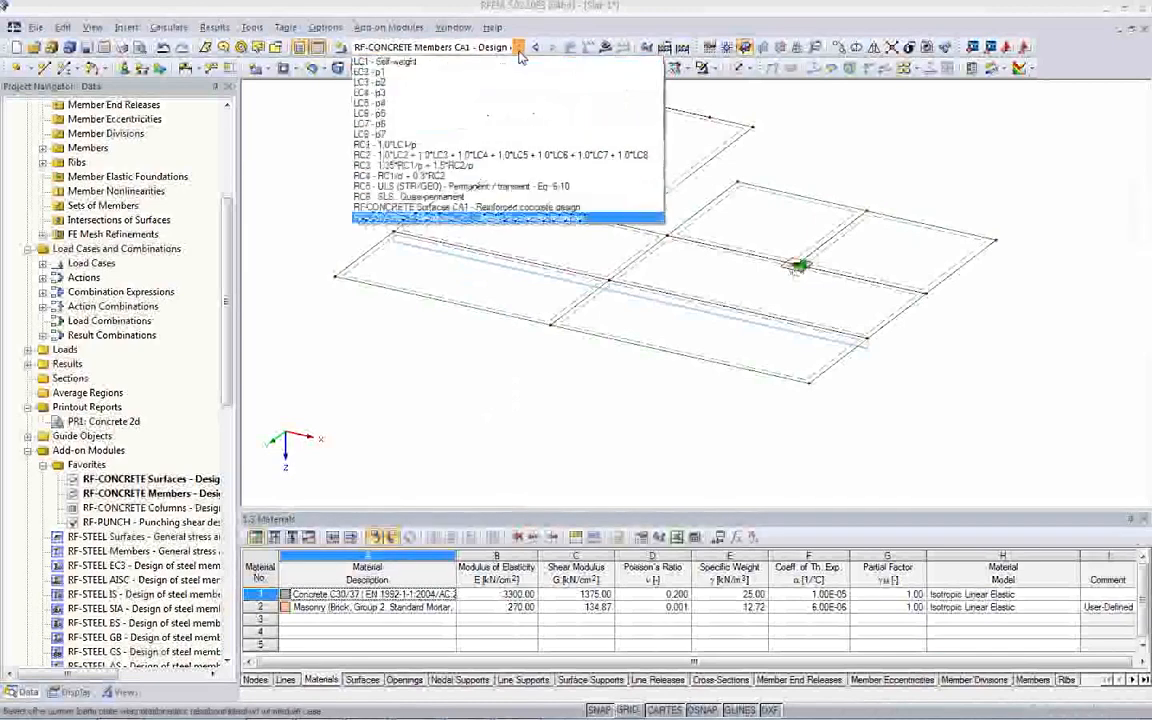
{"action": "left_click", "coordinate": [491, 209]}
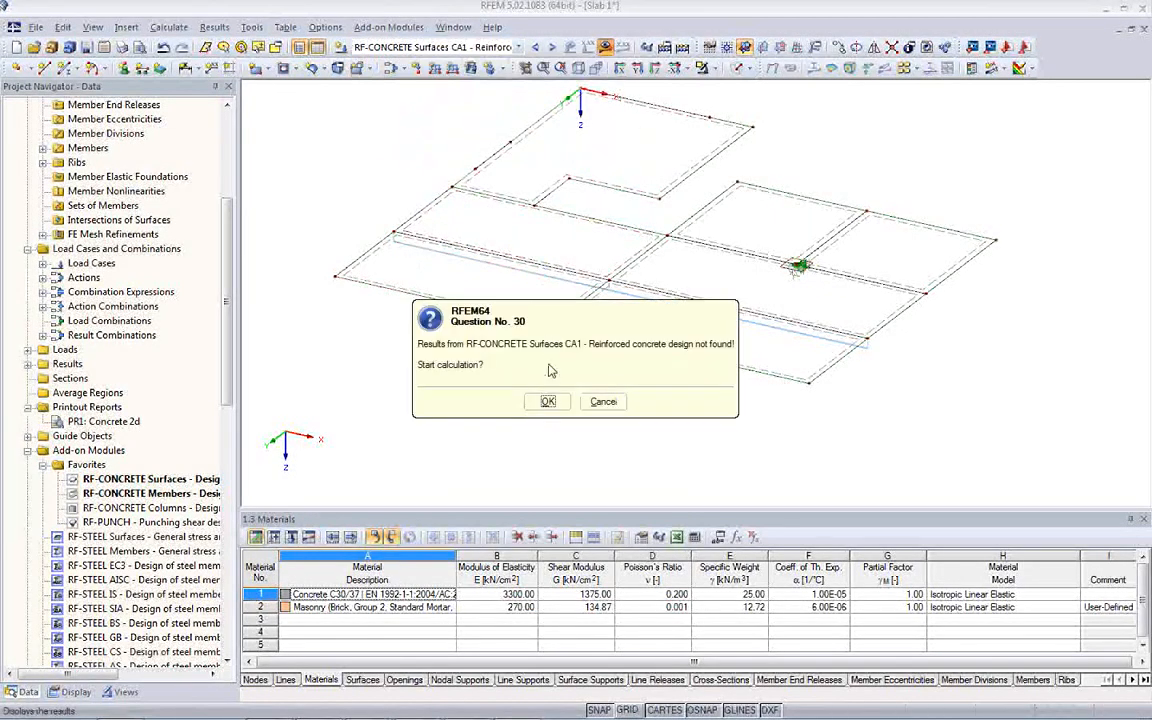
{"action": "left_click", "coordinate": [548, 401]}
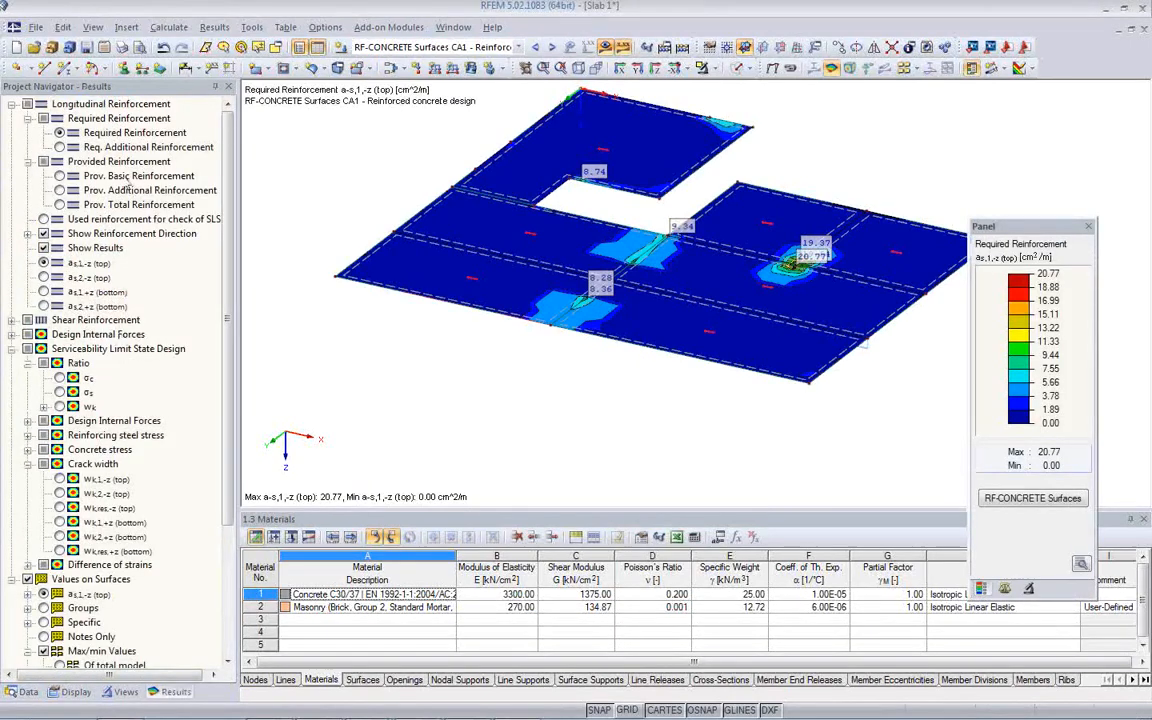
Open printout report PR1: Concrete 2d and review its pages from the model data through the surface design to the RF-CONCRETE Members results.
{"action": "left_click", "coordinate": [24, 691]}
{"action": "double_click", "coordinate": [83, 423]}
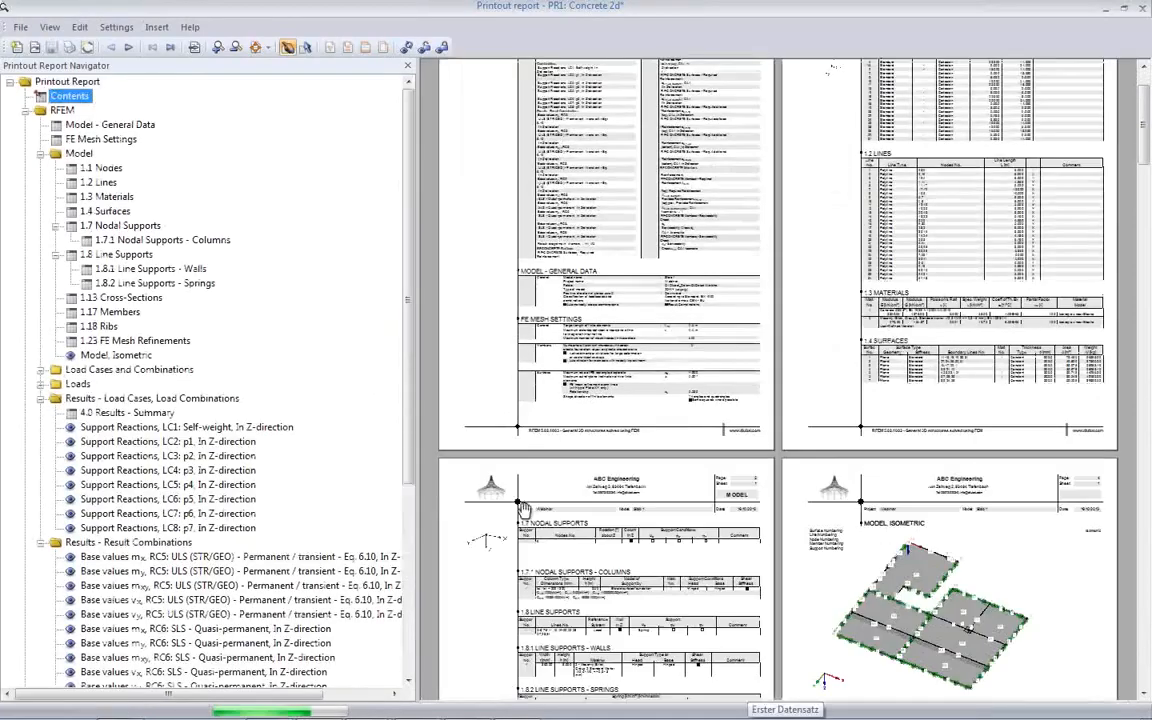
{"action": "scroll", "coordinate": [530, 512], "scroll_direction": "down", "scroll_amount": 10}
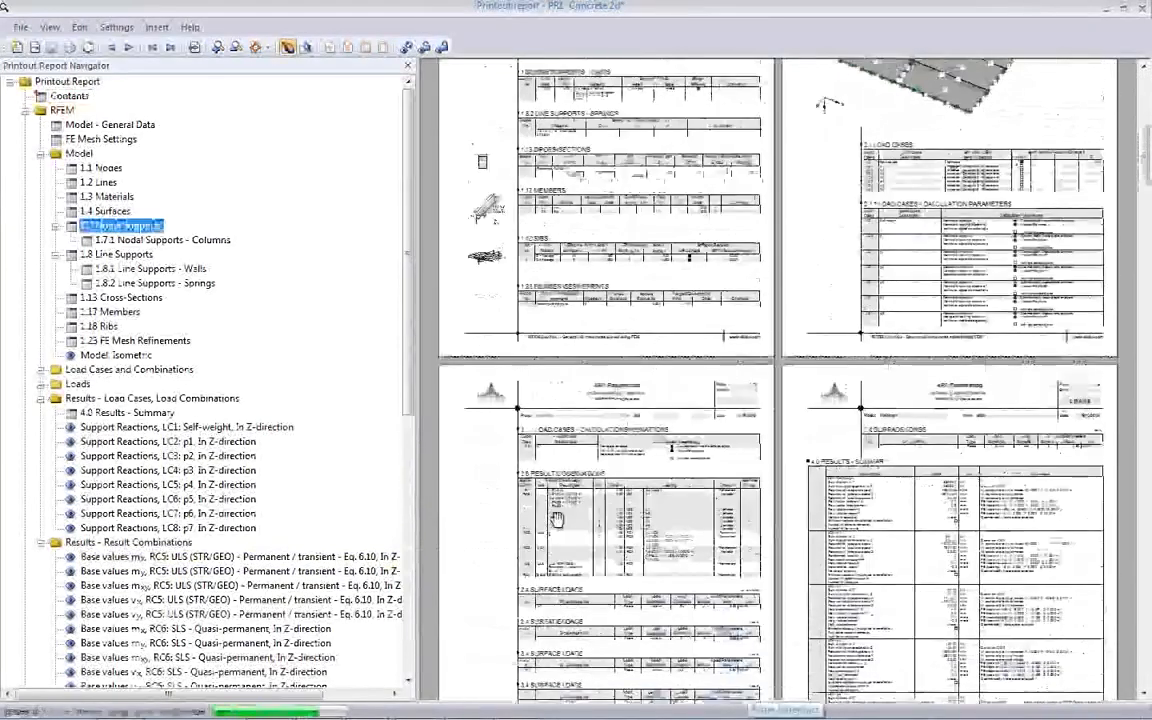
{"action": "scroll", "coordinate": [557, 519], "scroll_direction": "down", "scroll_amount": 5}
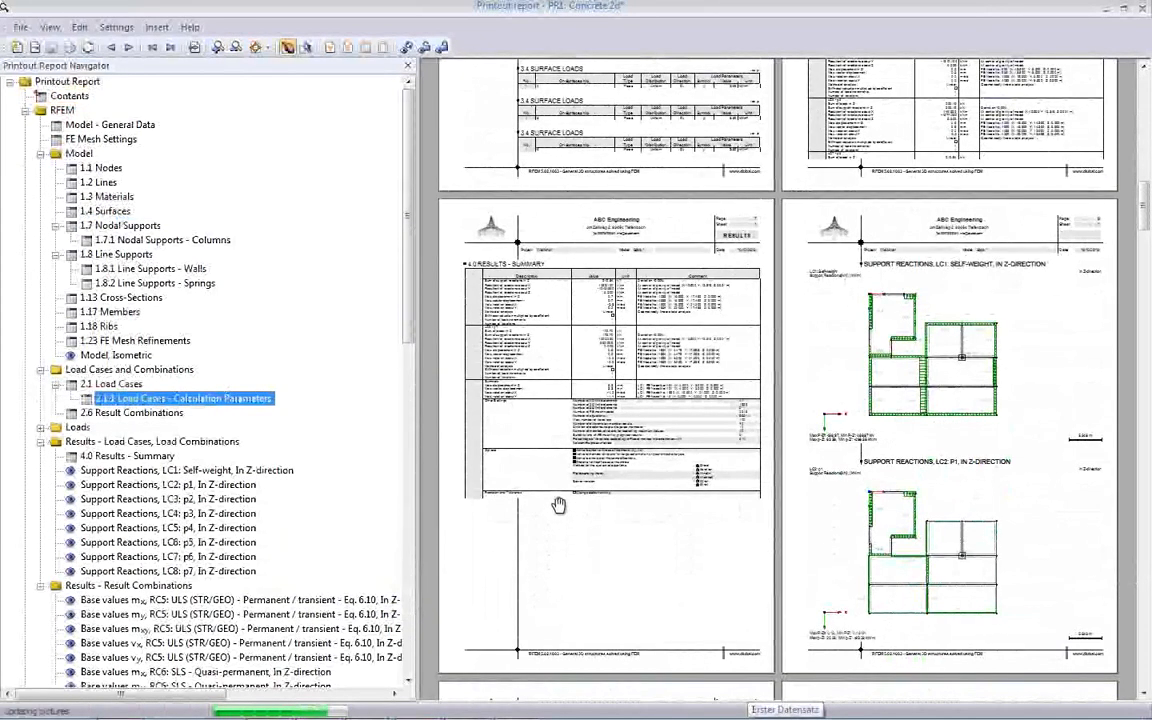
{"action": "scroll", "coordinate": [558, 504], "scroll_direction": "down", "scroll_amount": 3}
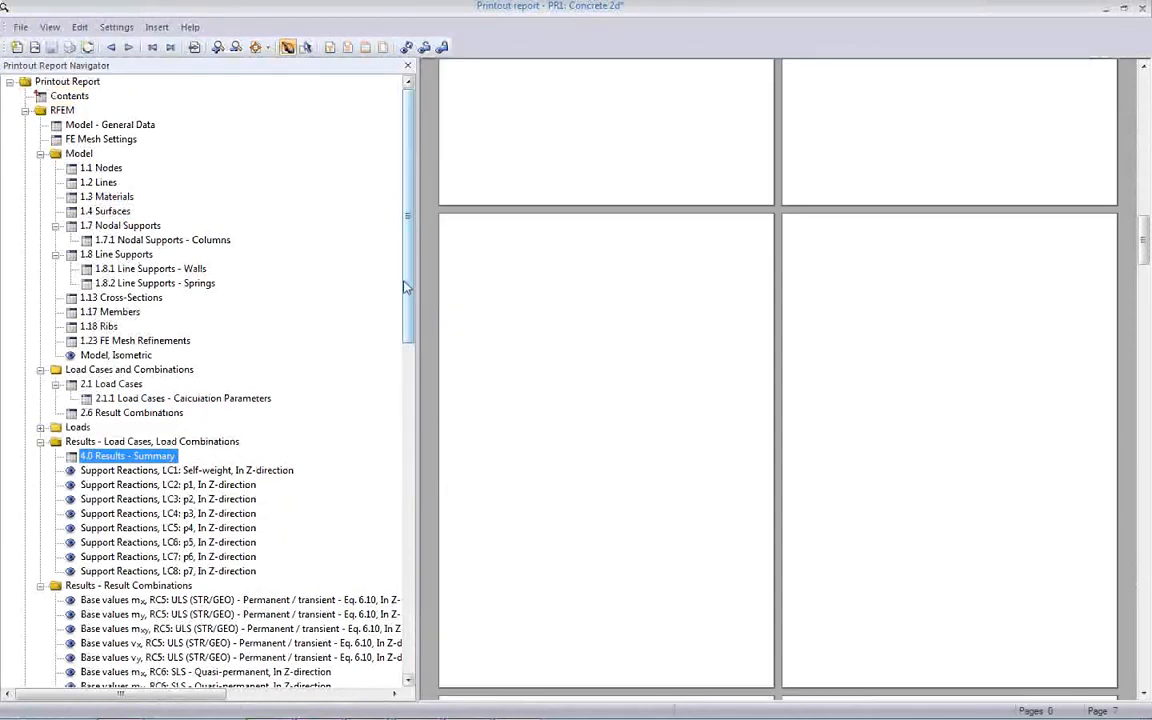
{"action": "scroll", "coordinate": [368, 266], "scroll_direction": "down", "scroll_amount": 5}
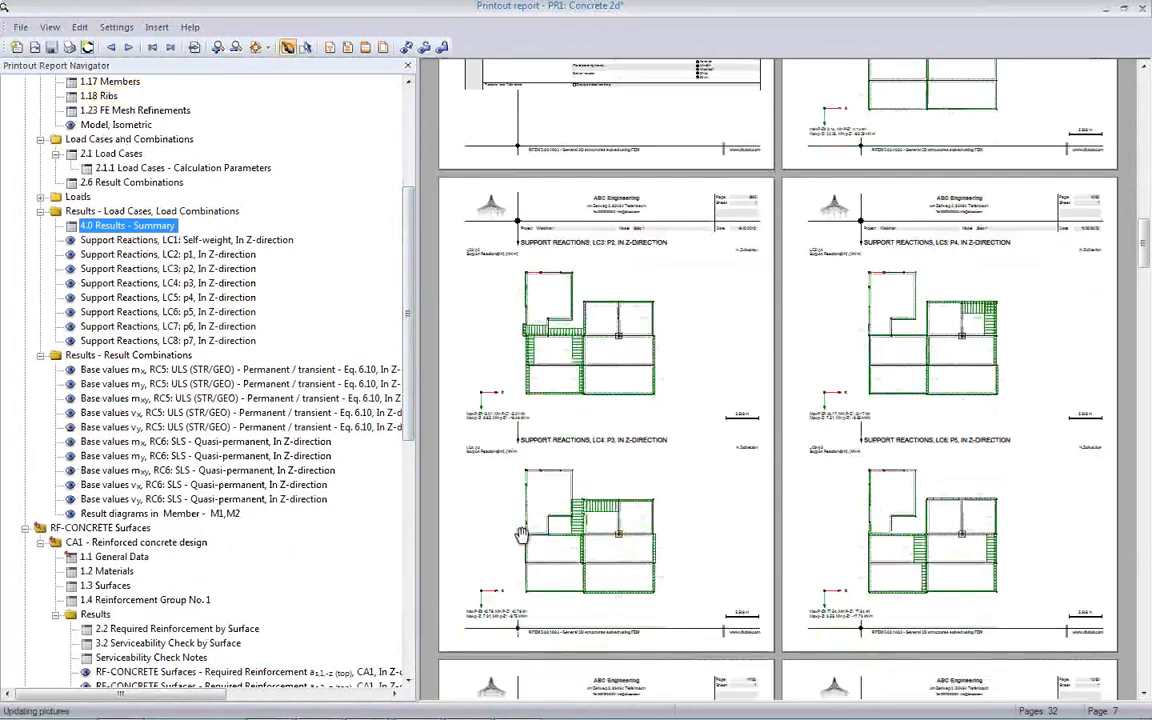
{"action": "scroll", "coordinate": [521, 535], "scroll_direction": "down", "scroll_amount": 10}
{"action": "scroll", "coordinate": [567, 530], "scroll_direction": "down", "scroll_amount": 10}
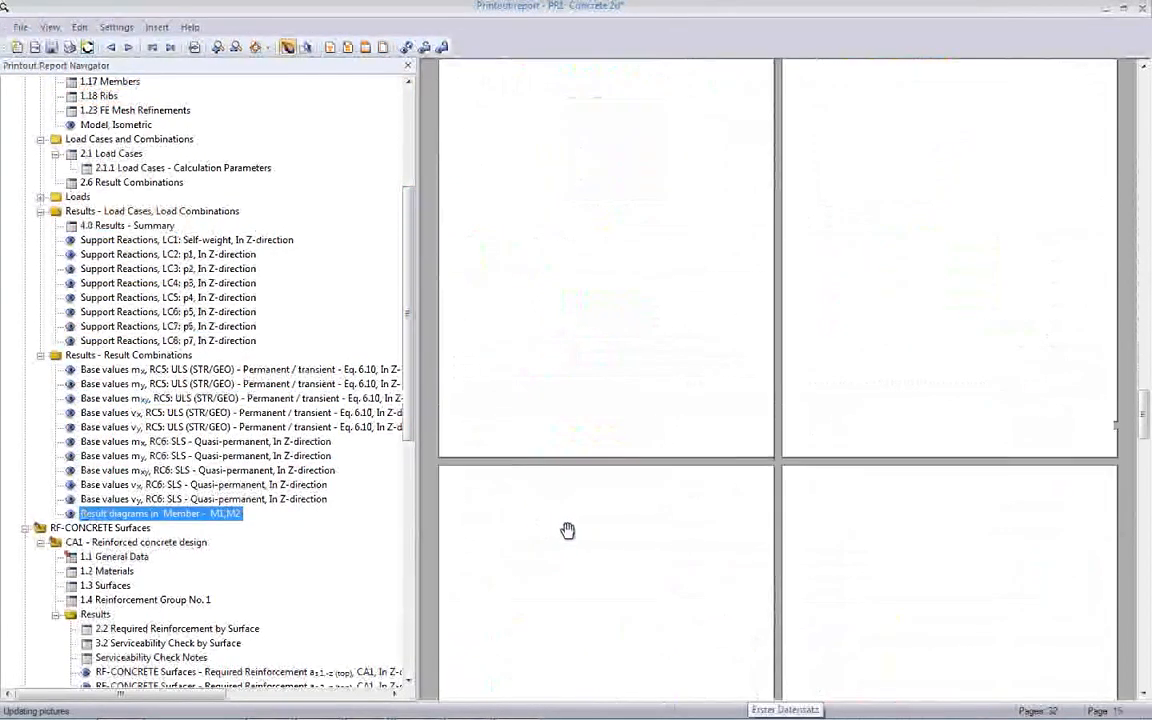
{"action": "scroll", "coordinate": [567, 530], "scroll_direction": "down", "scroll_amount": 3}
{"action": "scroll", "coordinate": [568, 528], "scroll_direction": "down", "scroll_amount": 5}
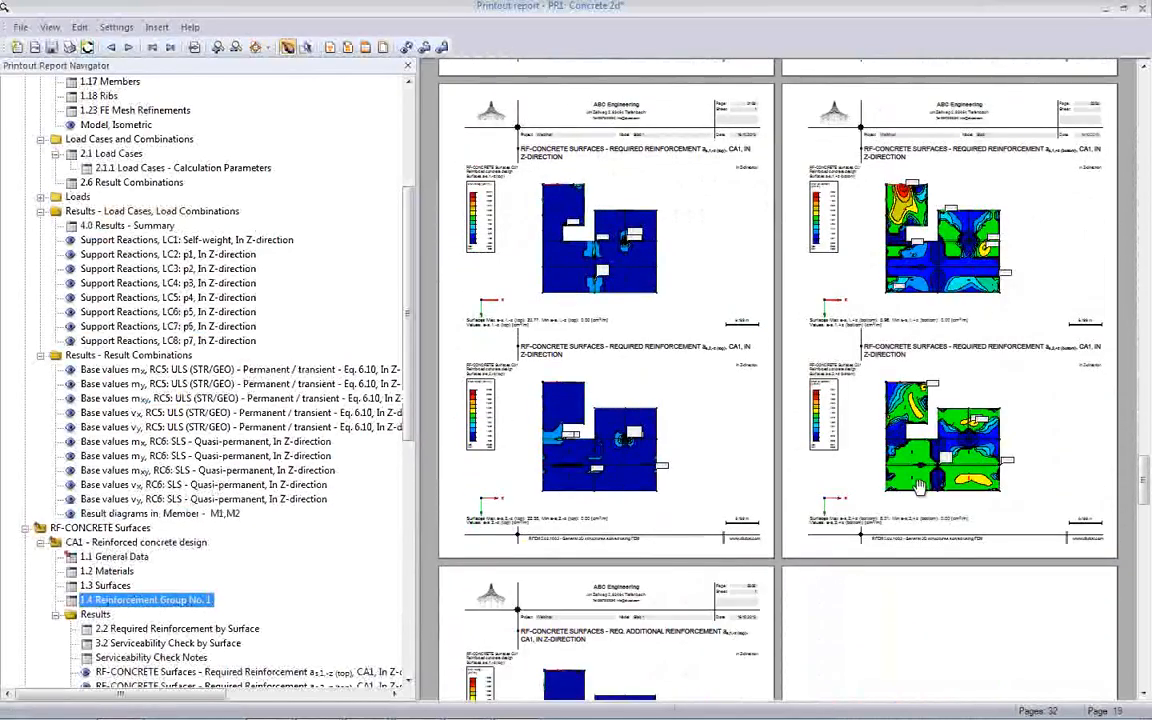
{"action": "scroll", "coordinate": [928, 467], "scroll_direction": "down", "scroll_amount": 2}
{"action": "scroll", "coordinate": [843, 500], "scroll_direction": "down", "scroll_amount": 5}
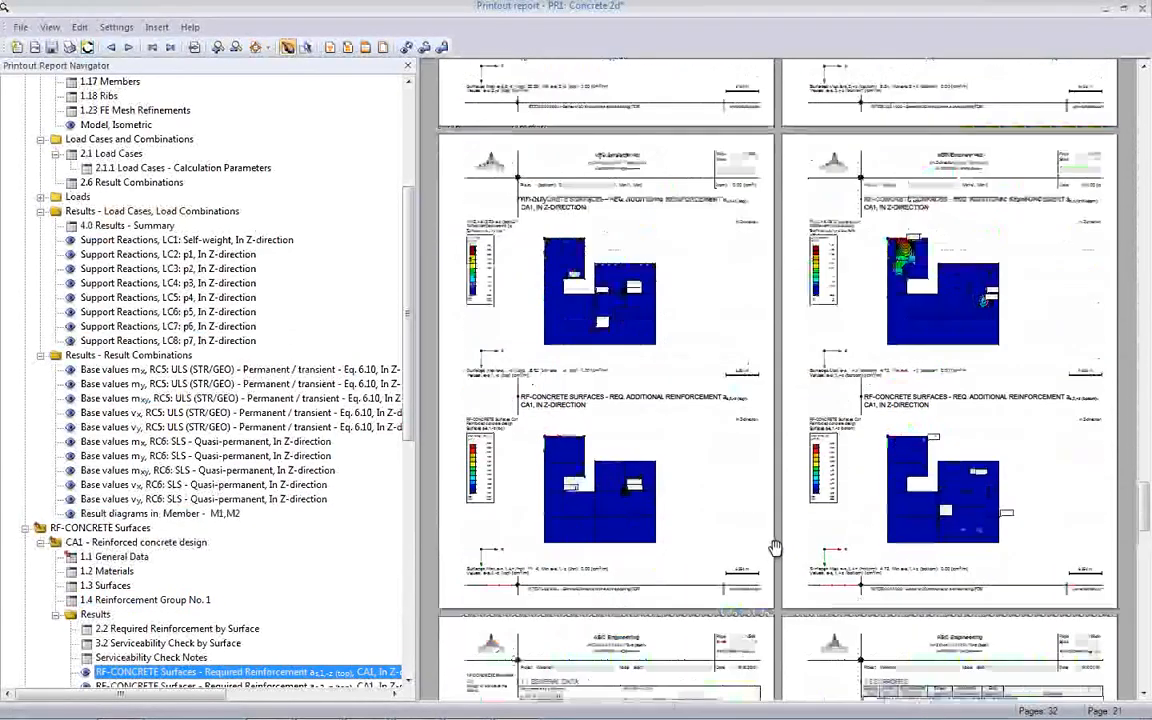
{"action": "scroll", "coordinate": [843, 500], "scroll_direction": "down", "scroll_amount": 8}
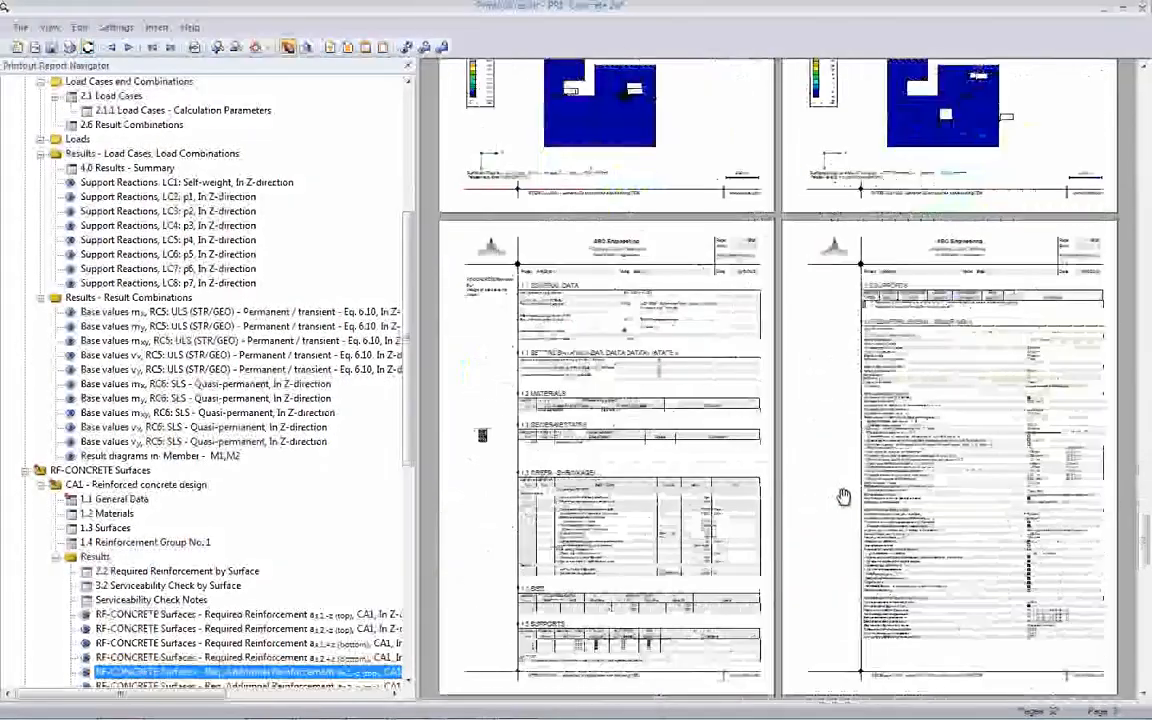
{"action": "scroll", "coordinate": [843, 497], "scroll_direction": "down", "scroll_amount": 6}
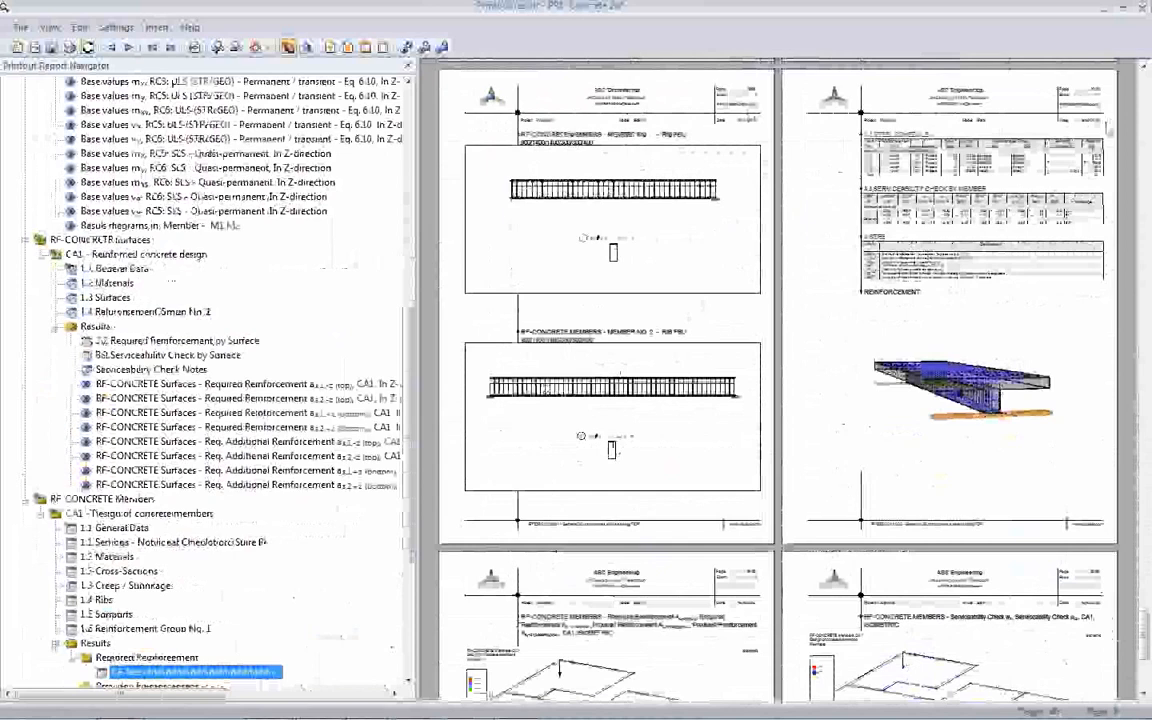
Close the printout report PR1 and save it.
{"action": "left_click", "coordinate": [1145, 10]}
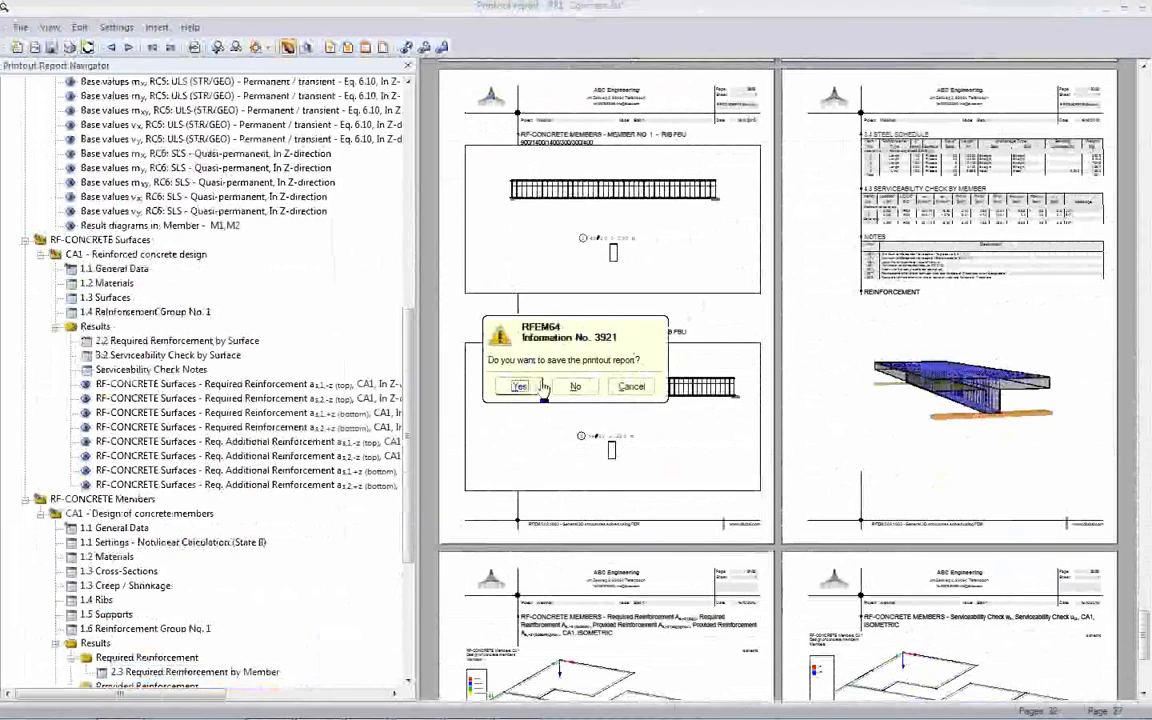
{"action": "left_click", "coordinate": [528, 388]}
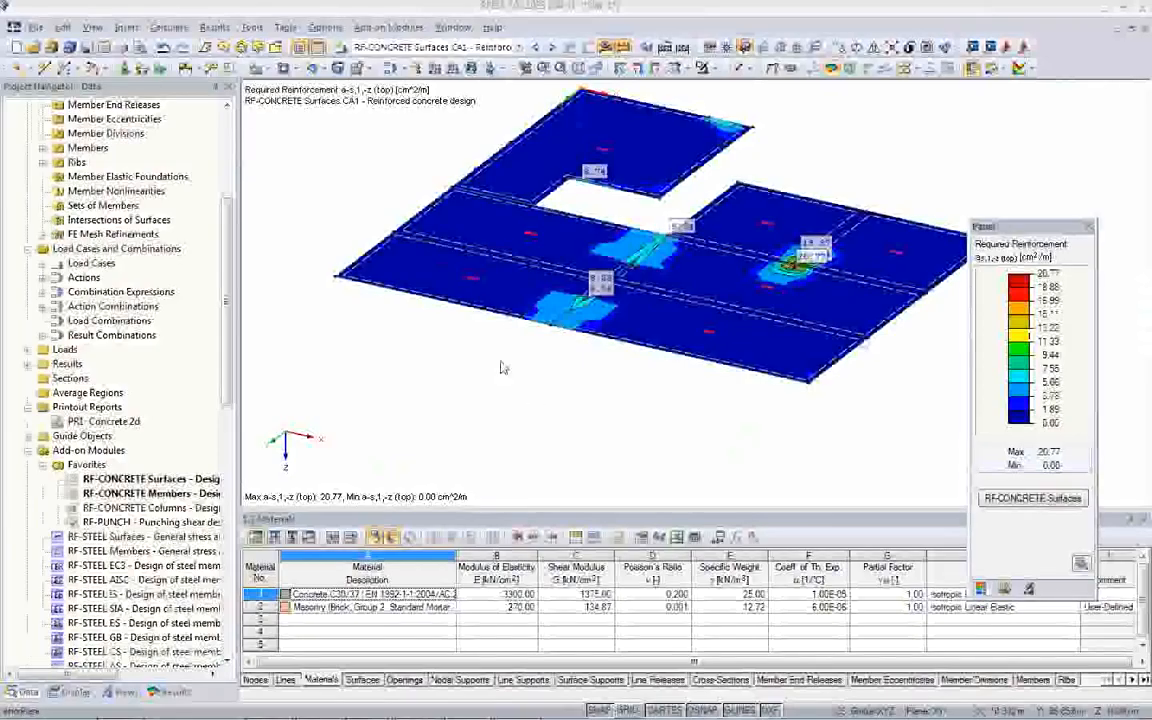
Turn off the display of the surface reinforcement results and show the slab in plan view, looking along the Z-axis.
{"action": "middle_click_drag", "start_coordinate": [533, 394], "coordinate": [497, 471], "text": "ctrl"}
{"action": "scroll", "coordinate": [498, 462], "scroll_direction": "down", "scroll_amount": 1}
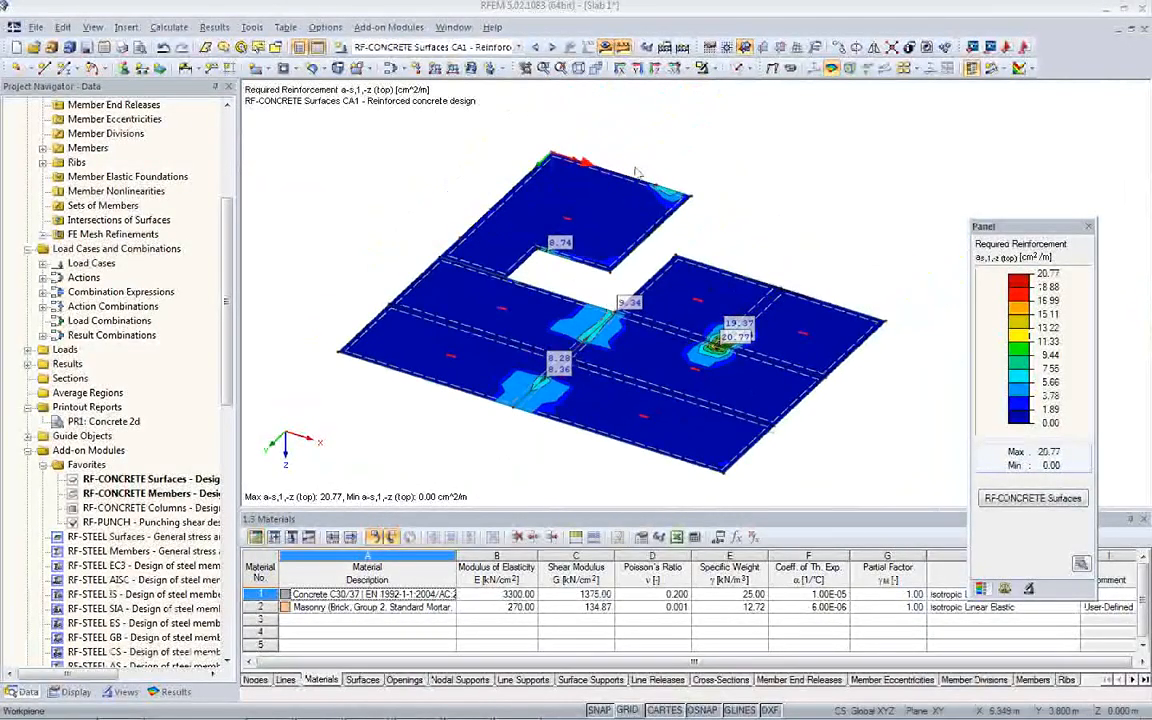
{"action": "left_click", "coordinate": [605, 48]}
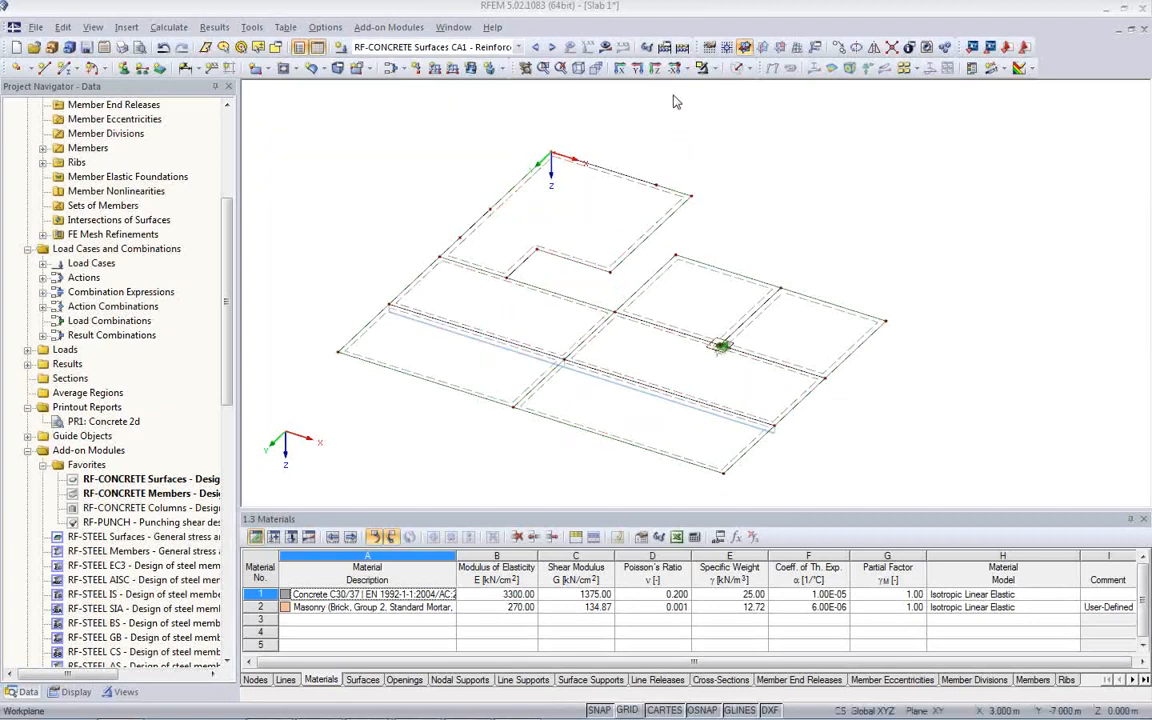
{"action": "left_click", "coordinate": [653, 70]}
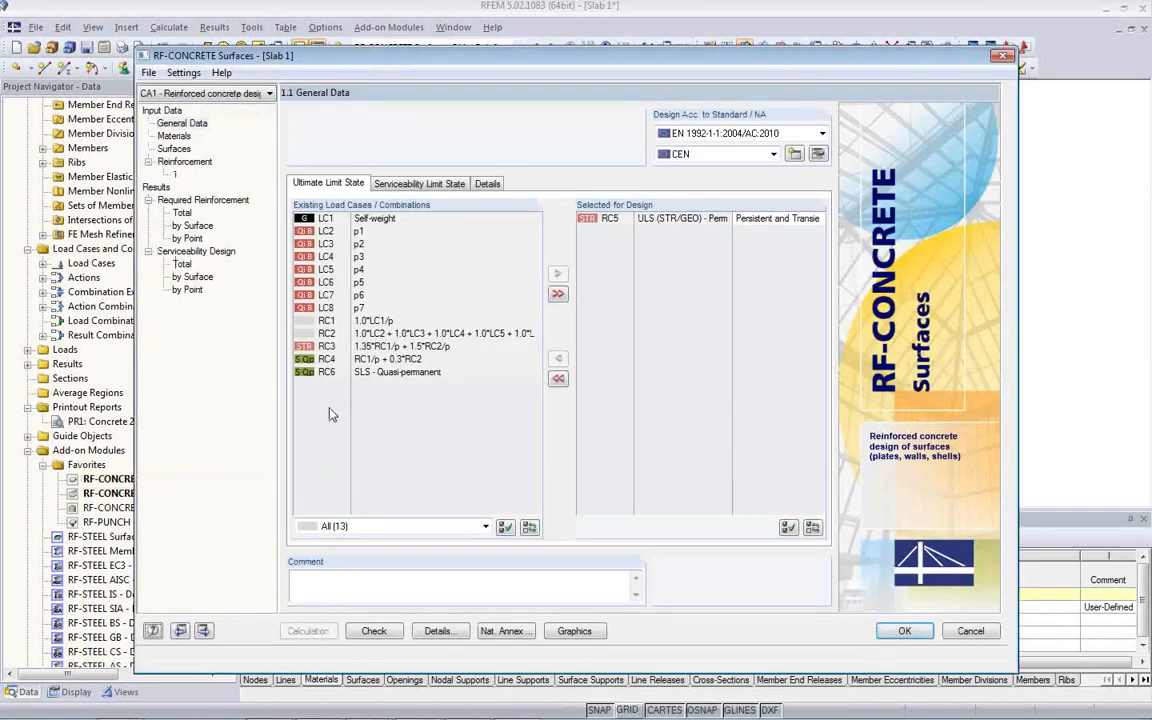
Add deflection with RF-CONCRETE Deflect, including shrinkage, to the analytical serviceability limit state design settings in RF-CONCRETE Surfaces and accept the module input.
{"action": "left_click", "coordinate": [420, 184]}
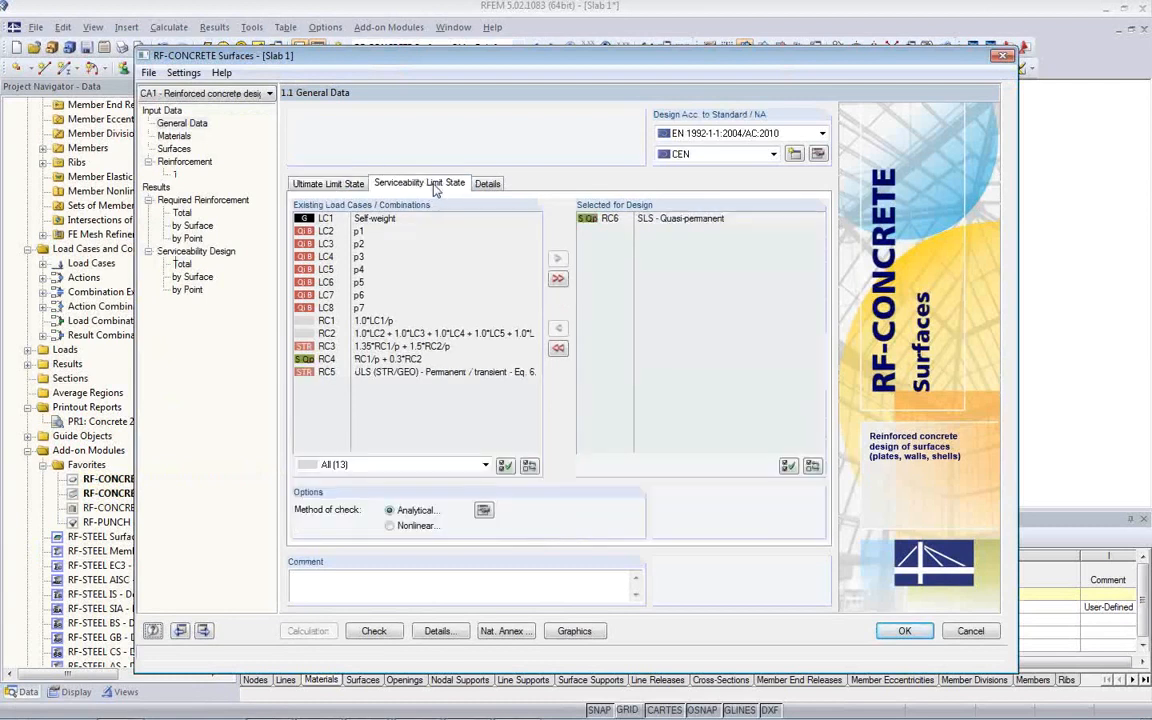
{"action": "left_click", "coordinate": [483, 511]}
{"action": "left_click", "coordinate": [322, 350]}
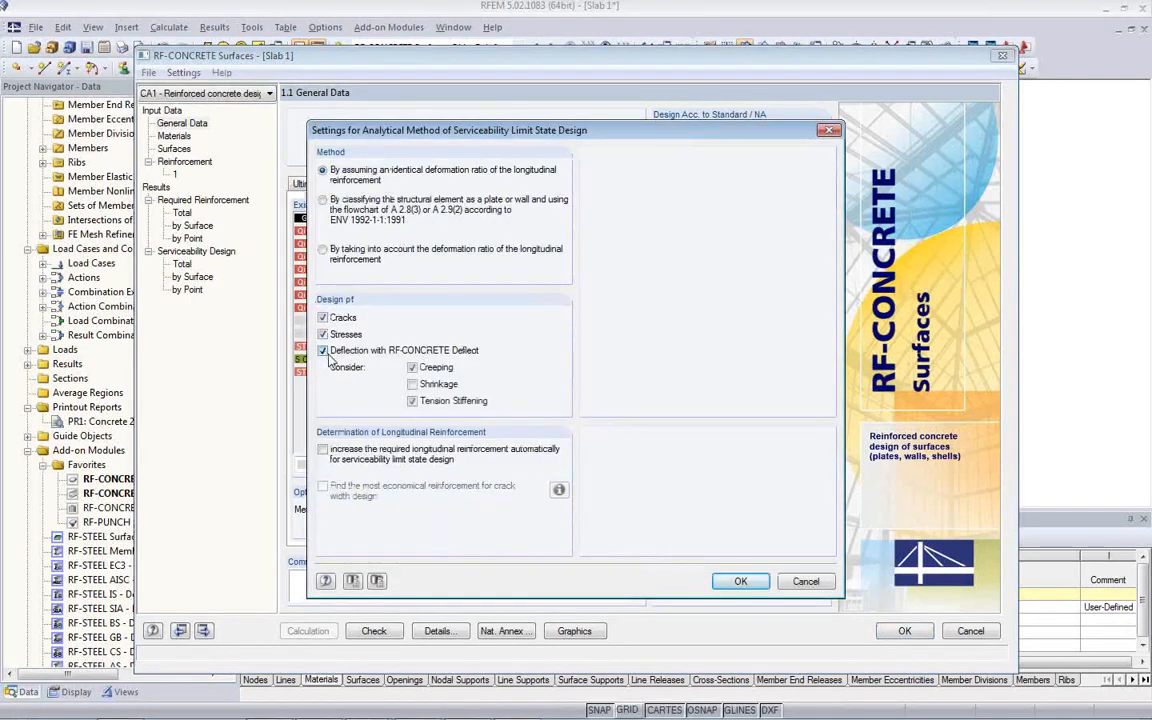
{"action": "left_click", "coordinate": [425, 384]}
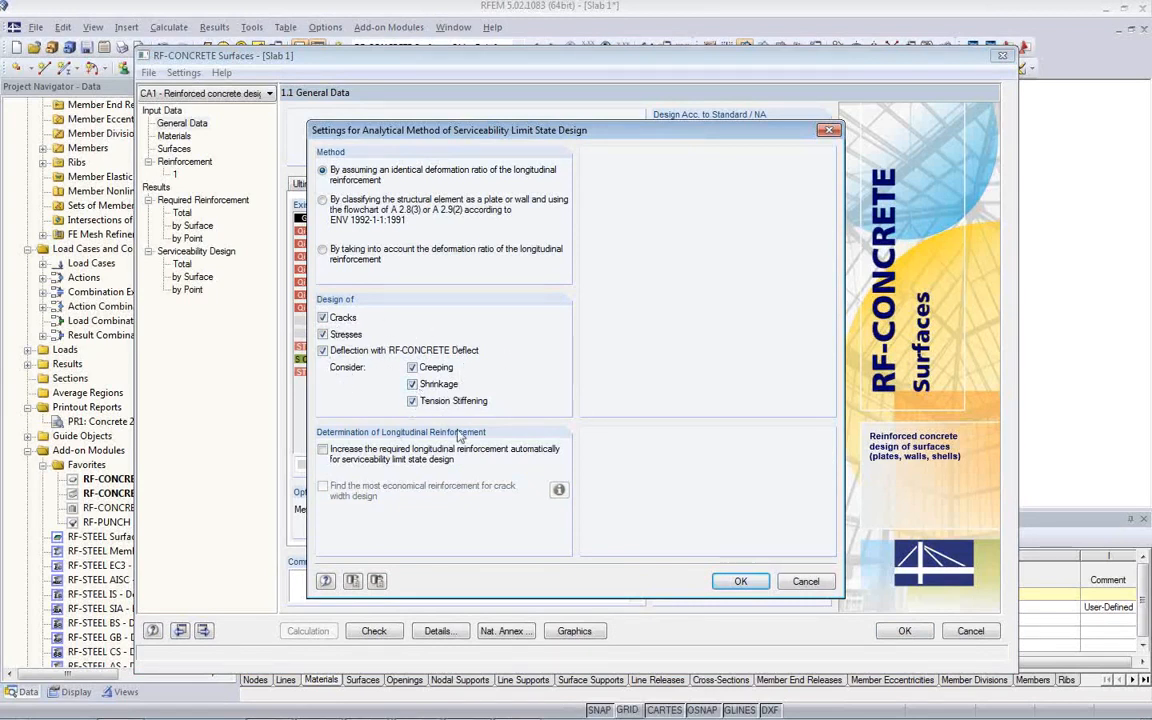
{"action": "left_click", "coordinate": [740, 583]}
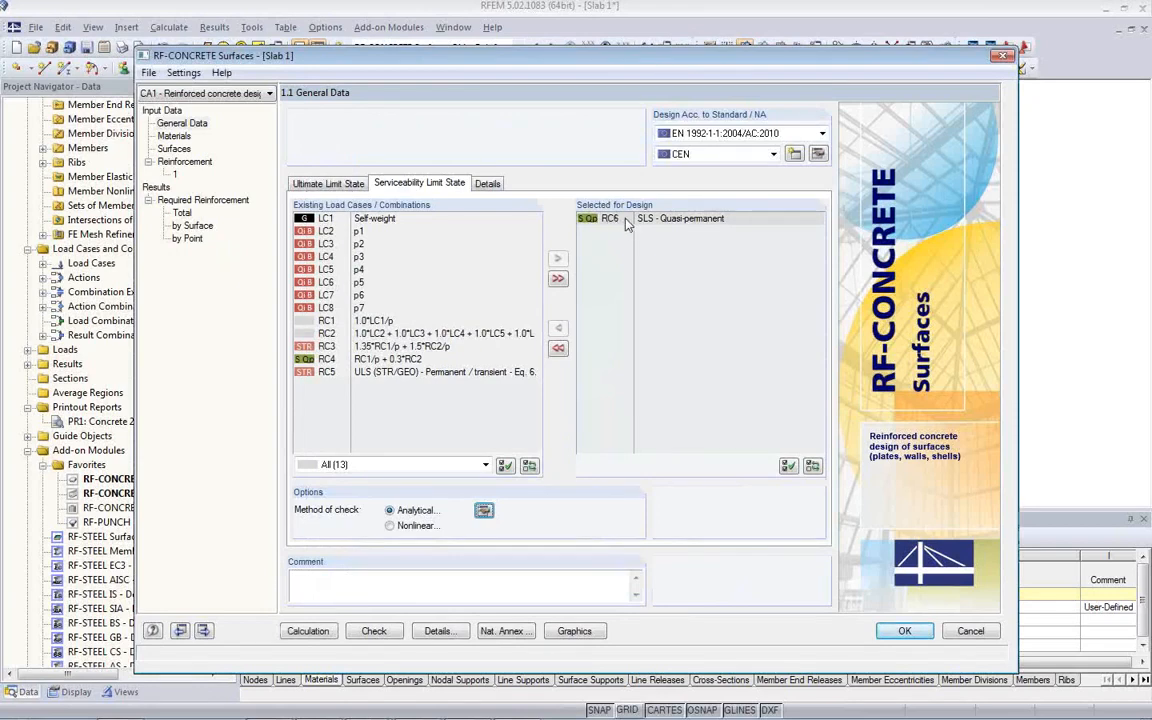
{"action": "left_click", "coordinate": [904, 631]}
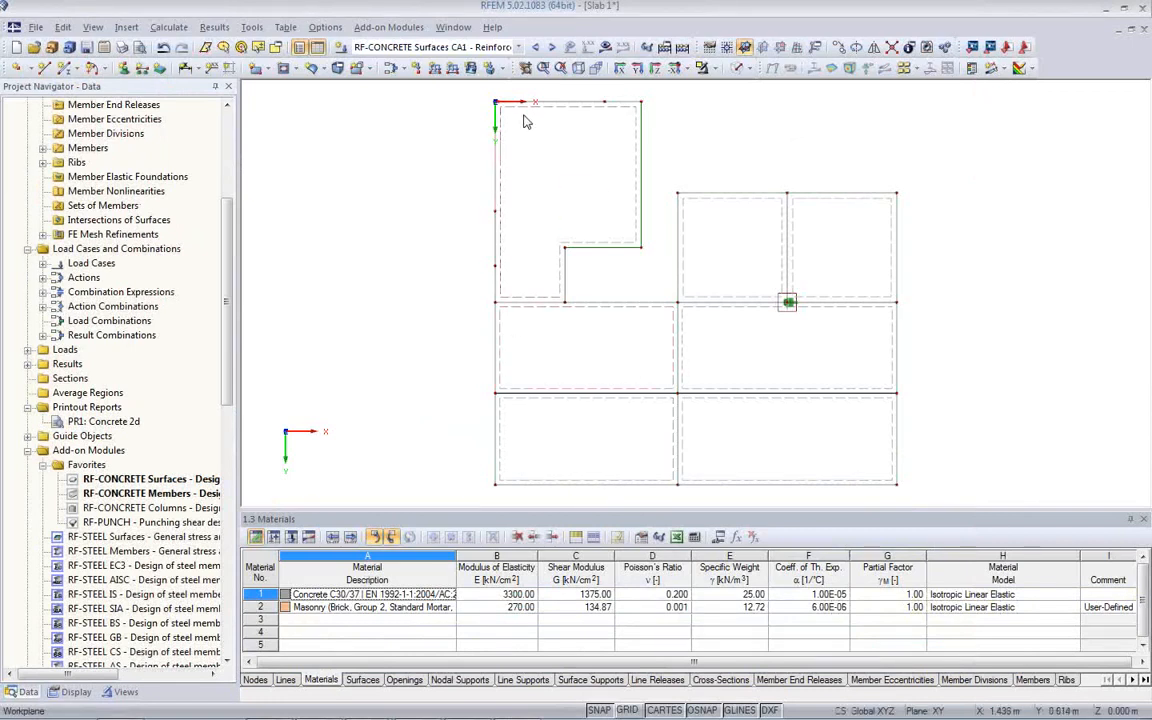
Display the global deformations u of the slab for result combination RC6 - SLS - Quasi-permanent and examine them in 3D.
{"action": "middle_click_drag", "start_coordinate": [558, 318], "coordinate": [527, 323]}
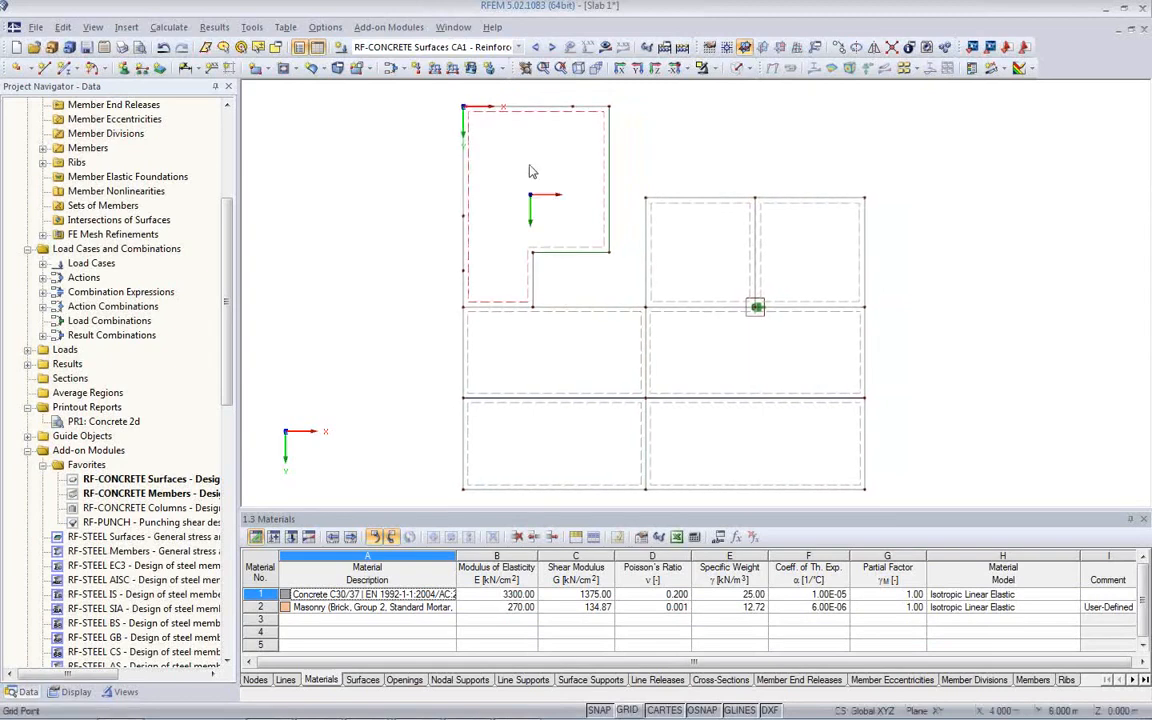
{"action": "left_click", "coordinate": [460, 47]}
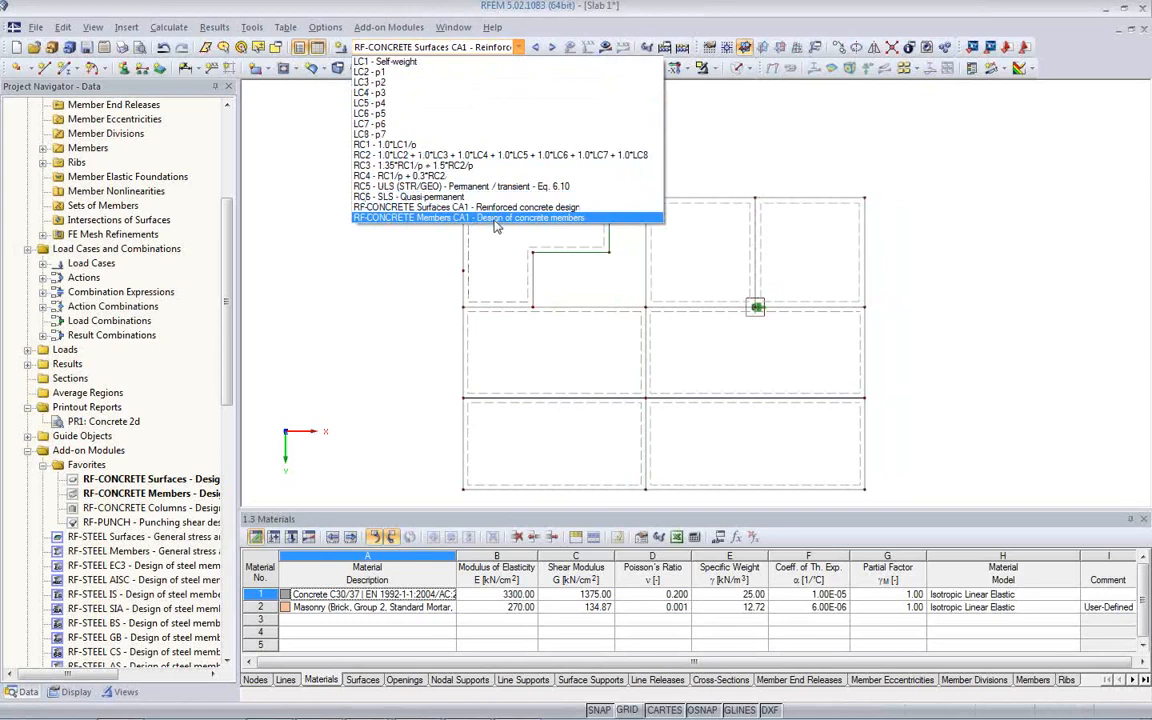
{"action": "left_click", "coordinate": [470, 197]}
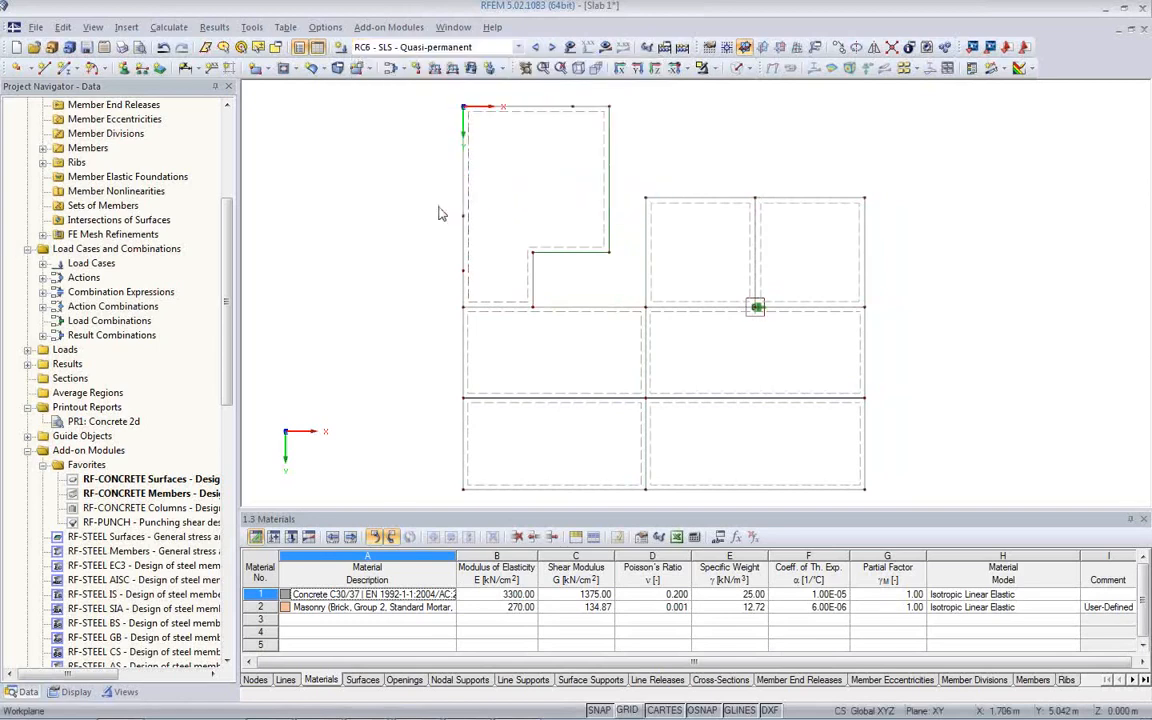
{"action": "left_click", "coordinate": [605, 48]}
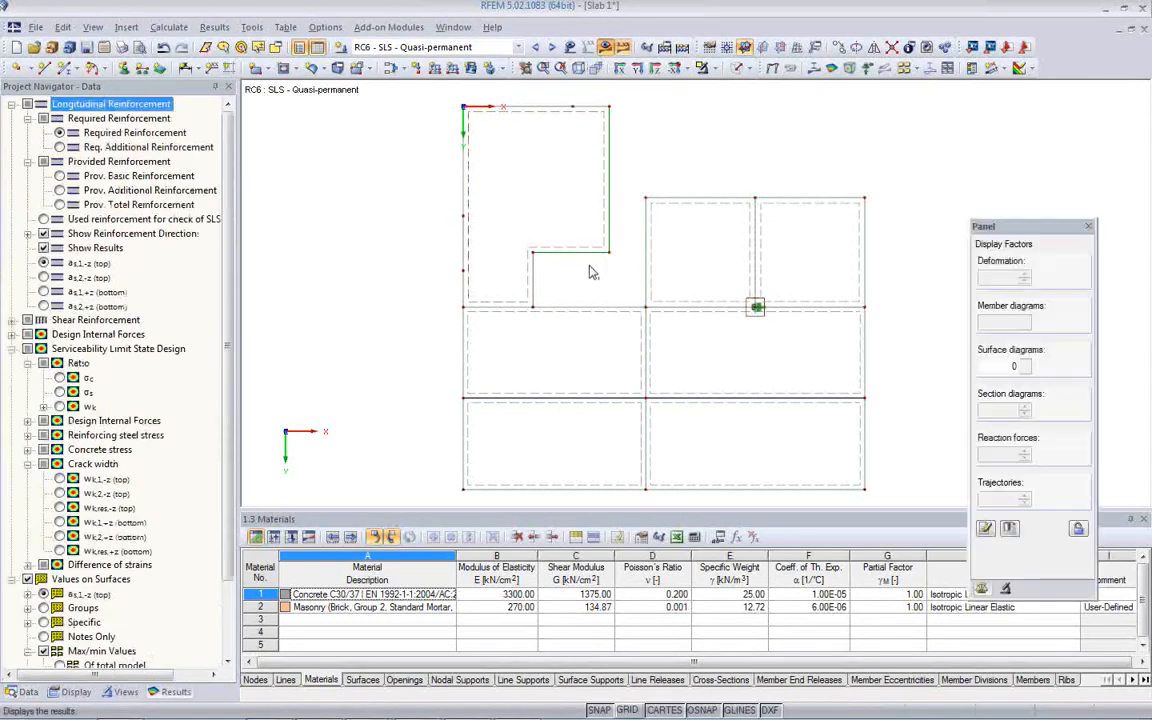
{"action": "left_click", "coordinate": [772, 67]}
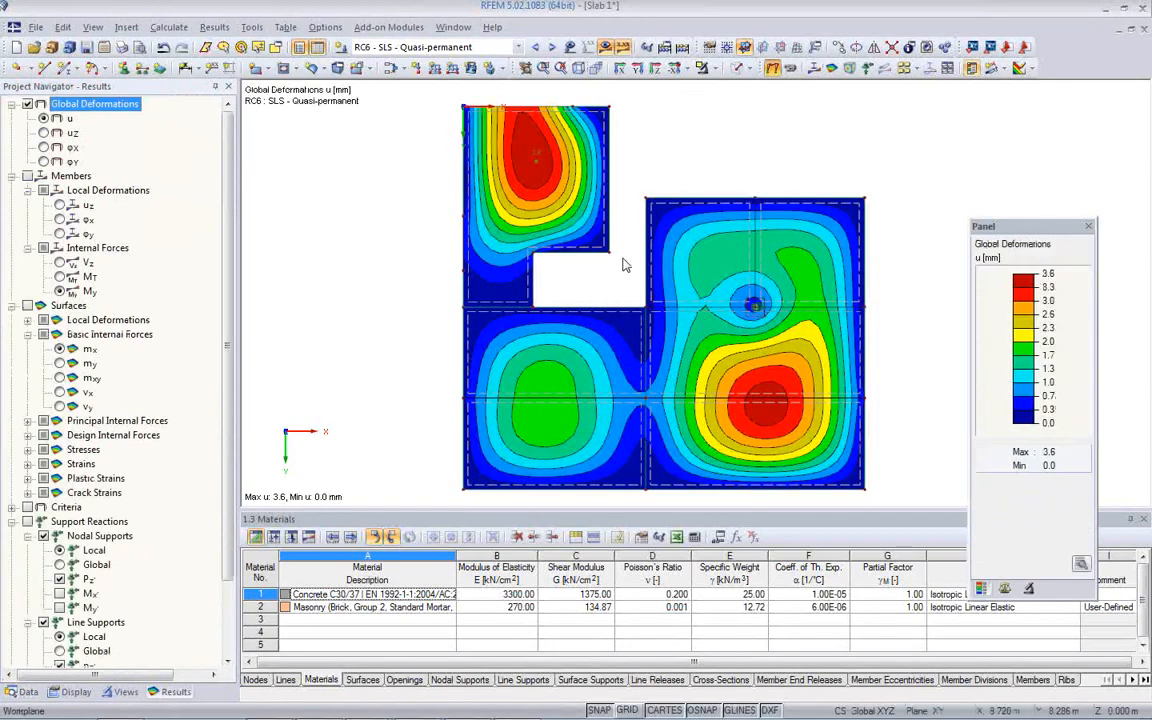
{"action": "middle_click_drag", "start_coordinate": [544, 258], "coordinate": [506, 264]}
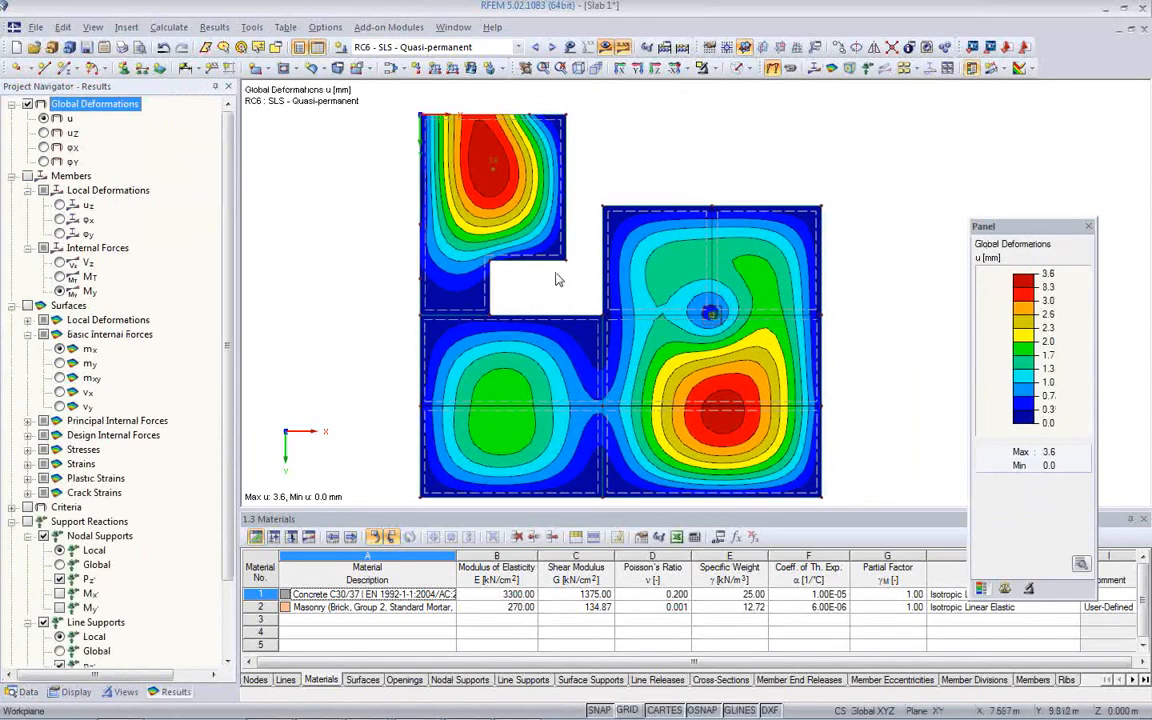
{"action": "middle_click_drag", "start_coordinate": [604, 428], "coordinate": [520, 141], "text": "ctrl"}
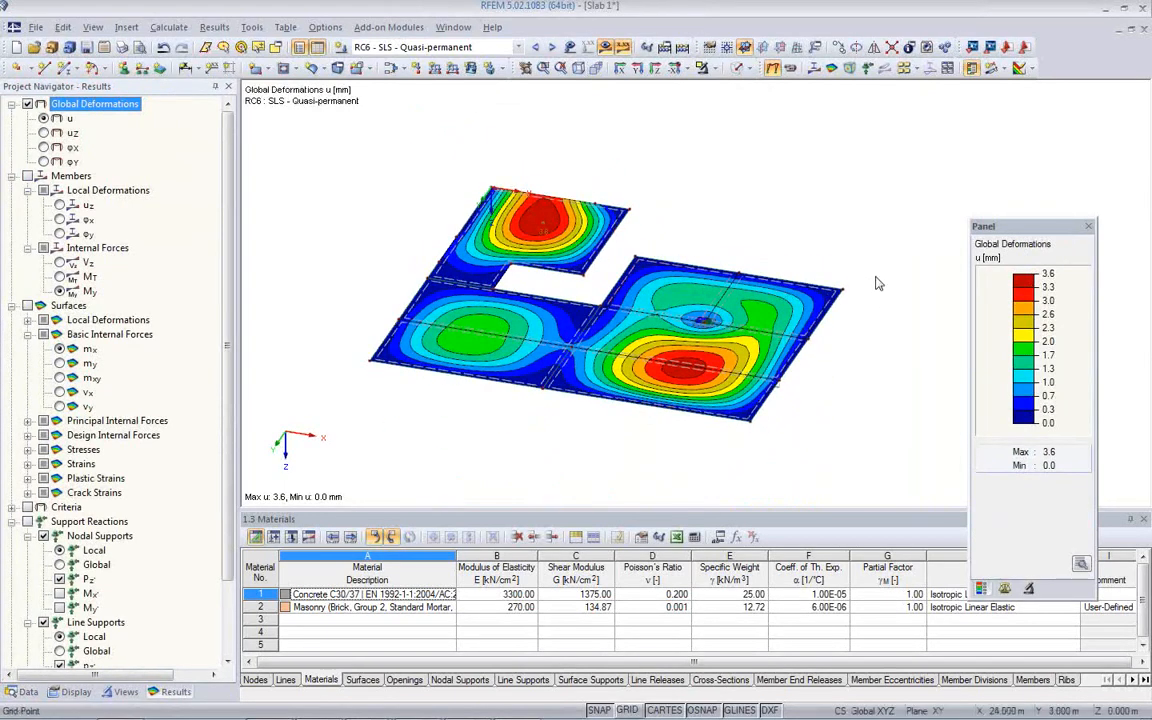
Turn on the result values on the surfaces in the slab's deformation plot and examine them.
{"action": "left_click", "coordinate": [904, 70]}
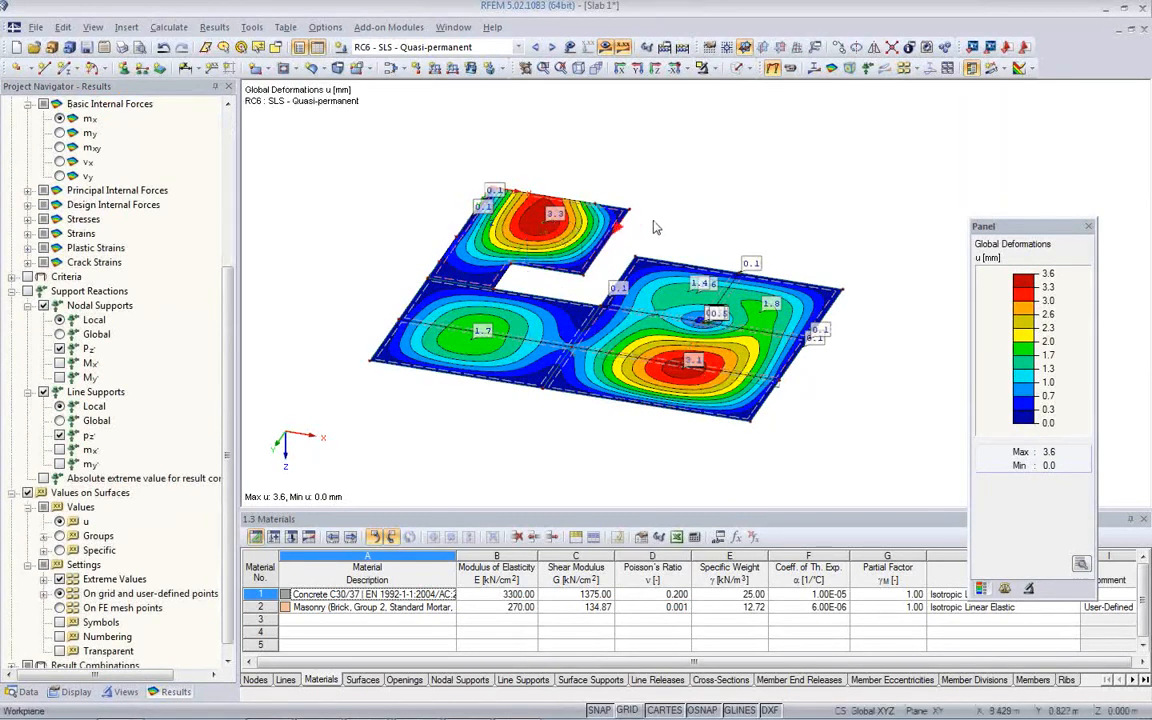
{"action": "scroll", "coordinate": [520, 250], "scroll_direction": "up", "scroll_amount": 2}
{"action": "scroll", "coordinate": [518, 272], "scroll_direction": "down", "scroll_amount": 1}
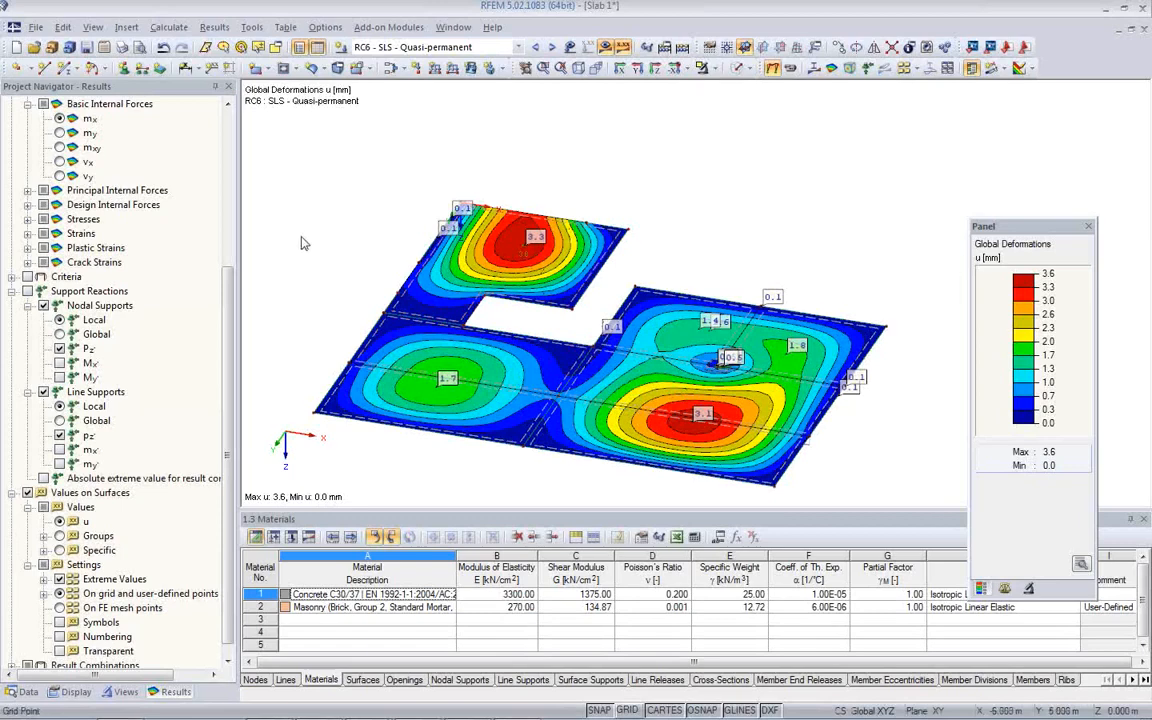
View the slab's deformations and loads for load case LC1 - Self-weight and for LC2 - p1.
{"action": "left_click", "coordinate": [517, 48]}
{"action": "left_click", "coordinate": [505, 60]}
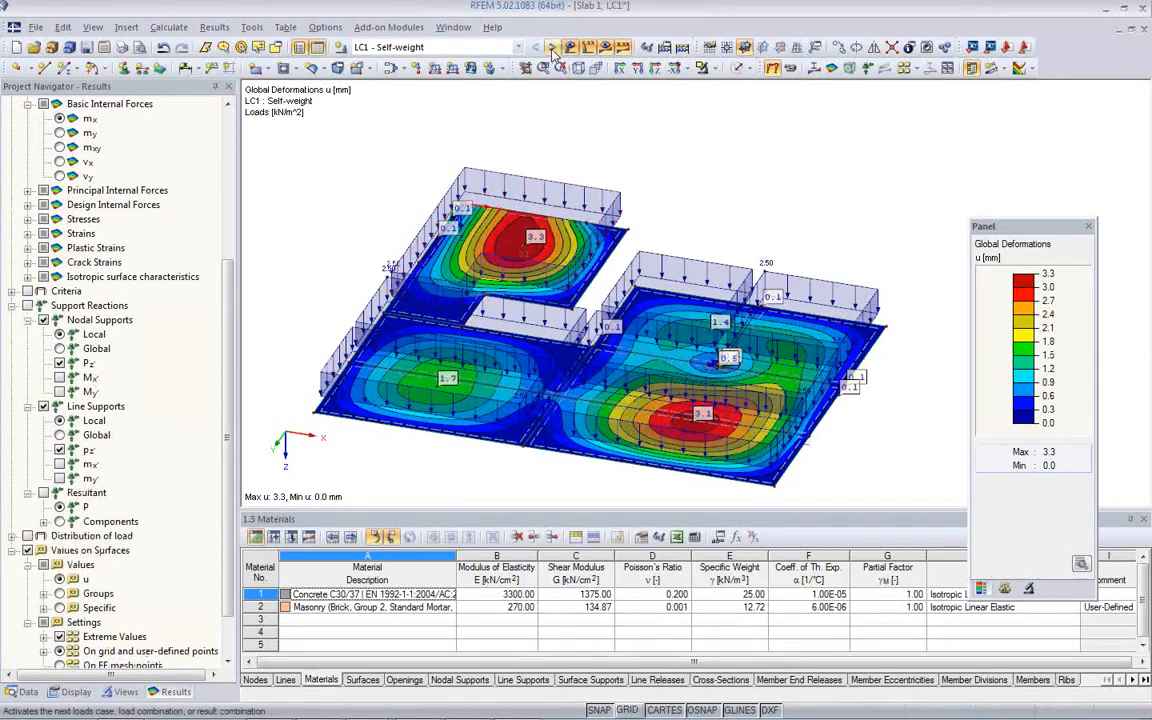
{"action": "left_click", "coordinate": [552, 48]}
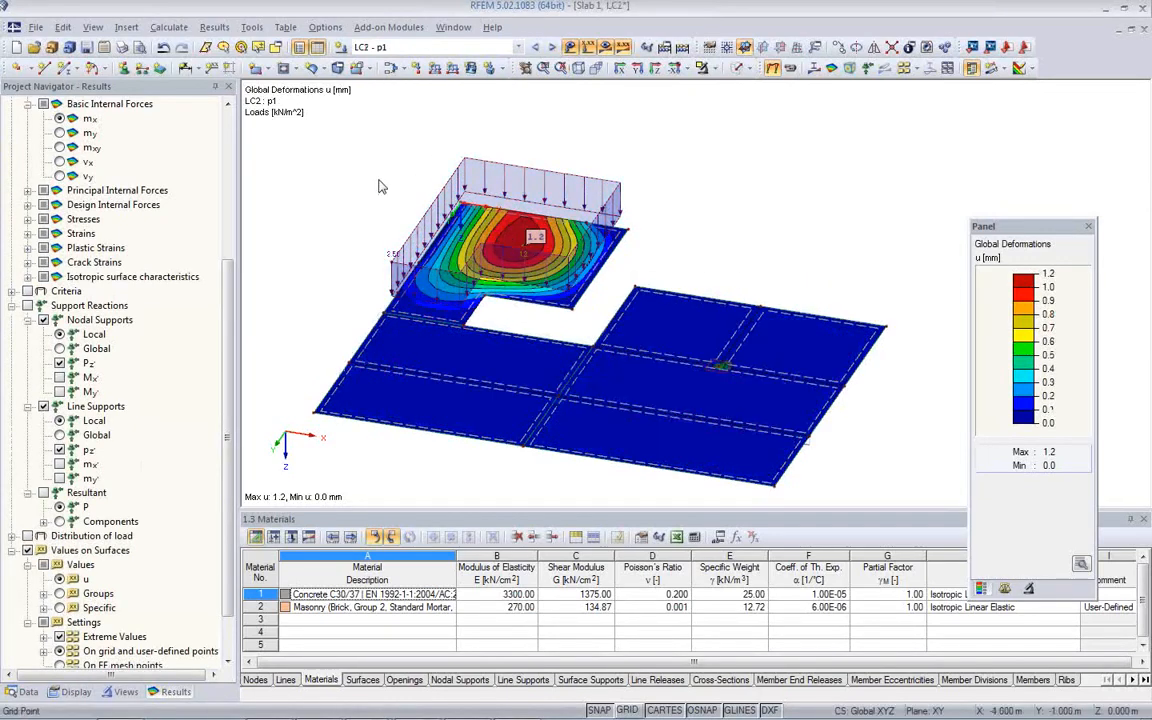
Create a new load combination from LC1 - Self-weight and LC2 - p1, and check the EN 1990 coefficients.
{"action": "left_click", "coordinate": [28, 690]}
{"action": "right_click", "coordinate": [86, 321]}
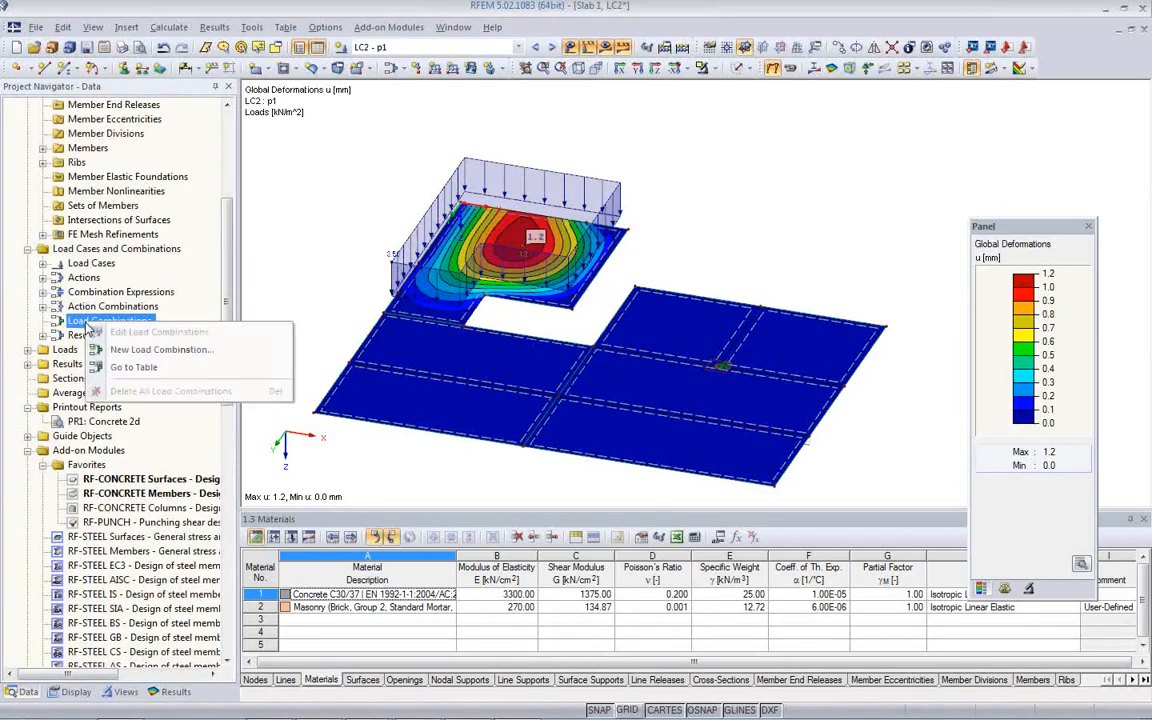
{"action": "left_click", "coordinate": [131, 357]}
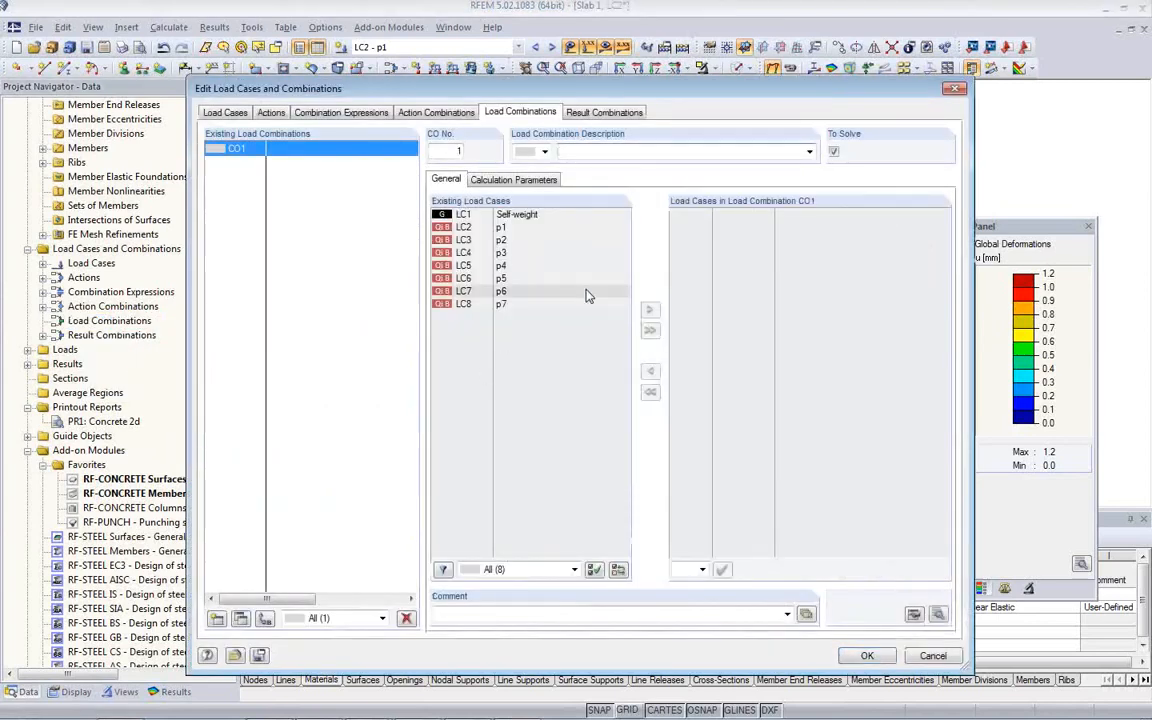
{"action": "double_click", "coordinate": [505, 214]}
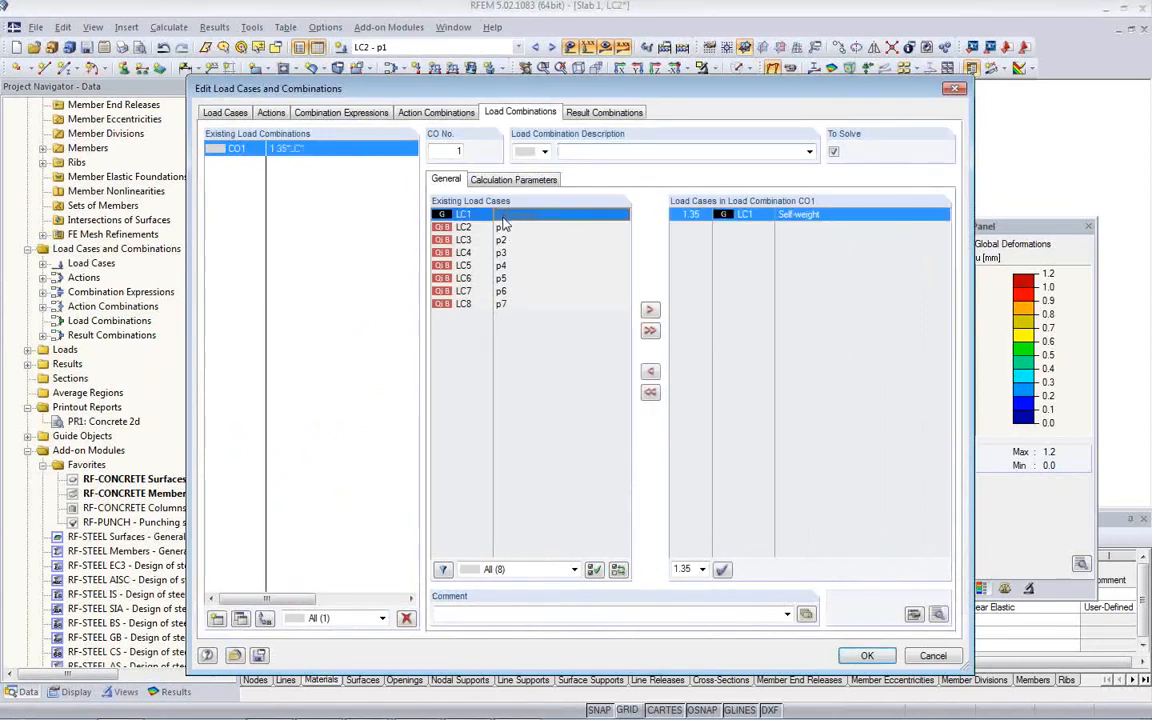
{"action": "double_click", "coordinate": [502, 227]}
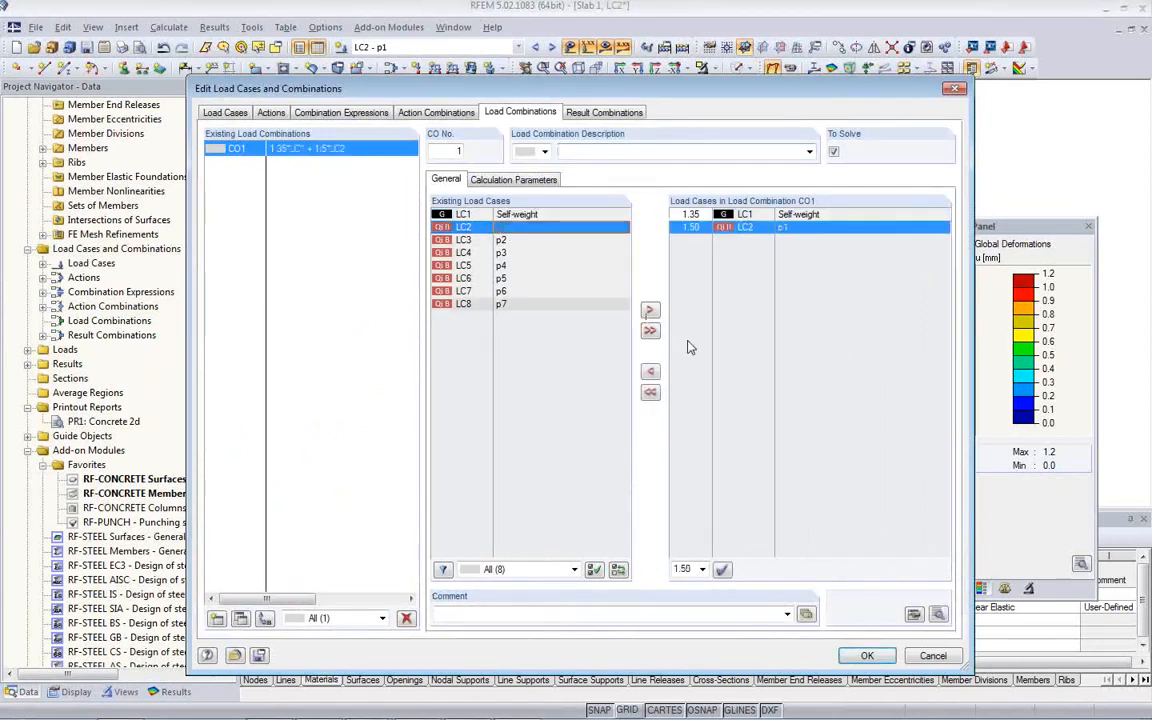
{"action": "left_click", "coordinate": [914, 614]}
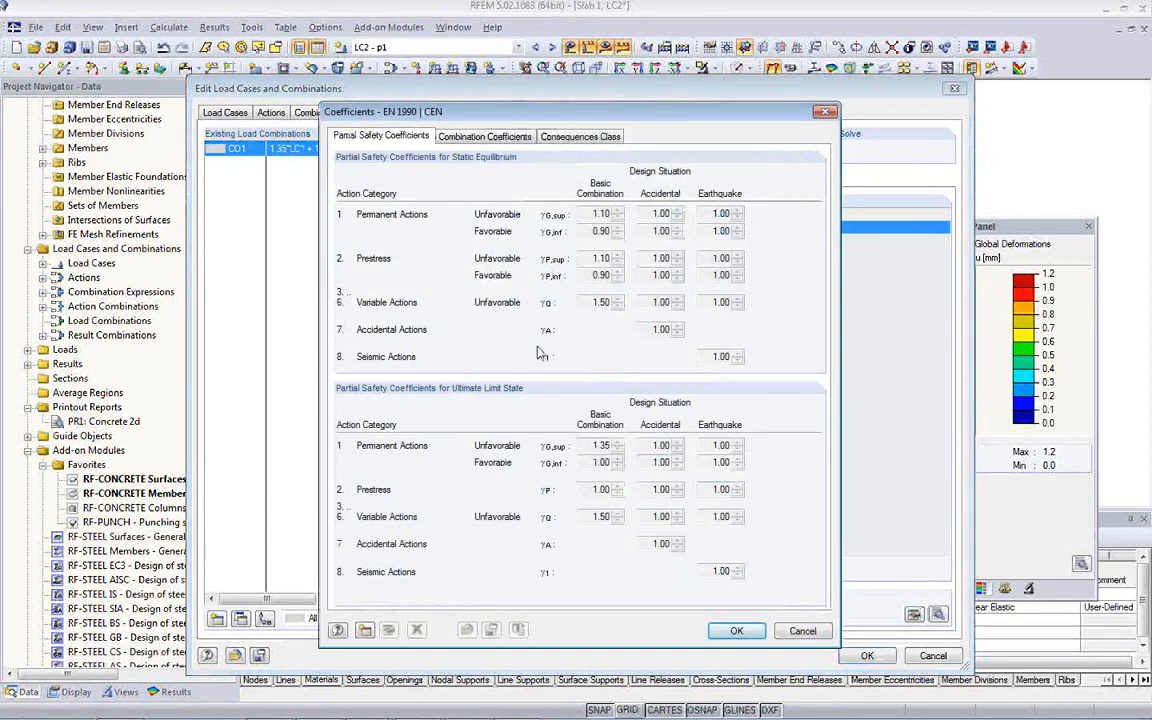
{"action": "left_click", "coordinate": [792, 630]}
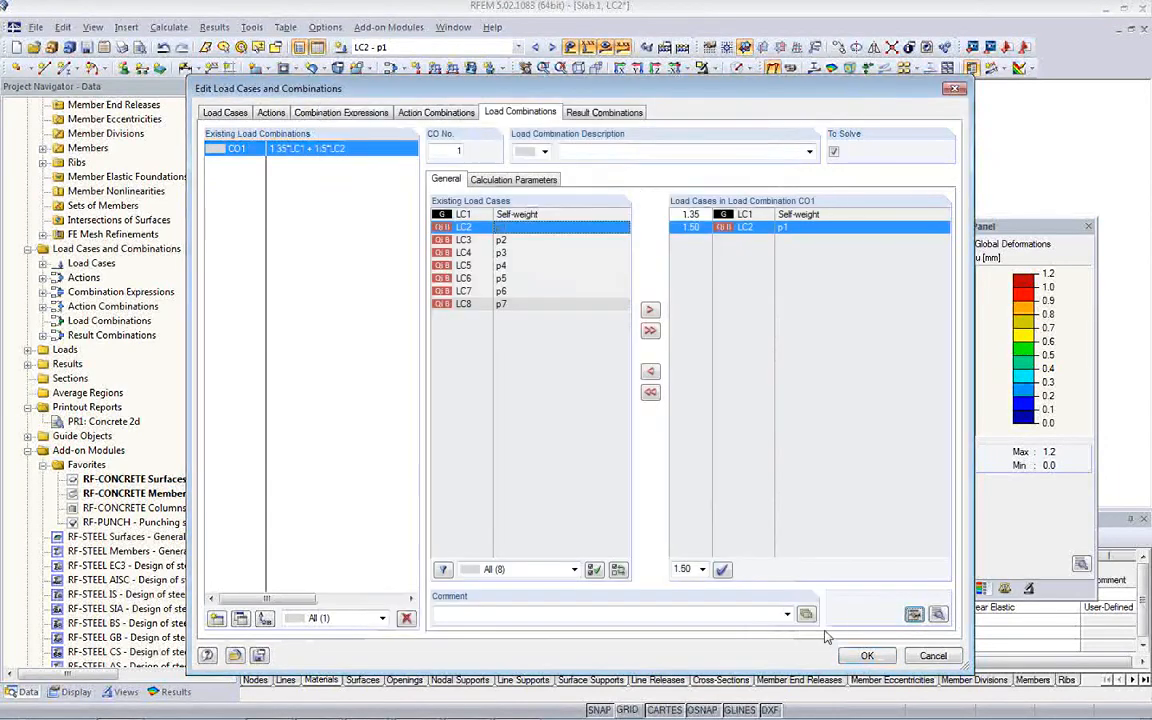
Redefine load combination CO1 as 1.0*LC1 + 0.3*LC2 through its load case expression and accept the combination.
{"action": "left_click", "coordinate": [938, 615]}
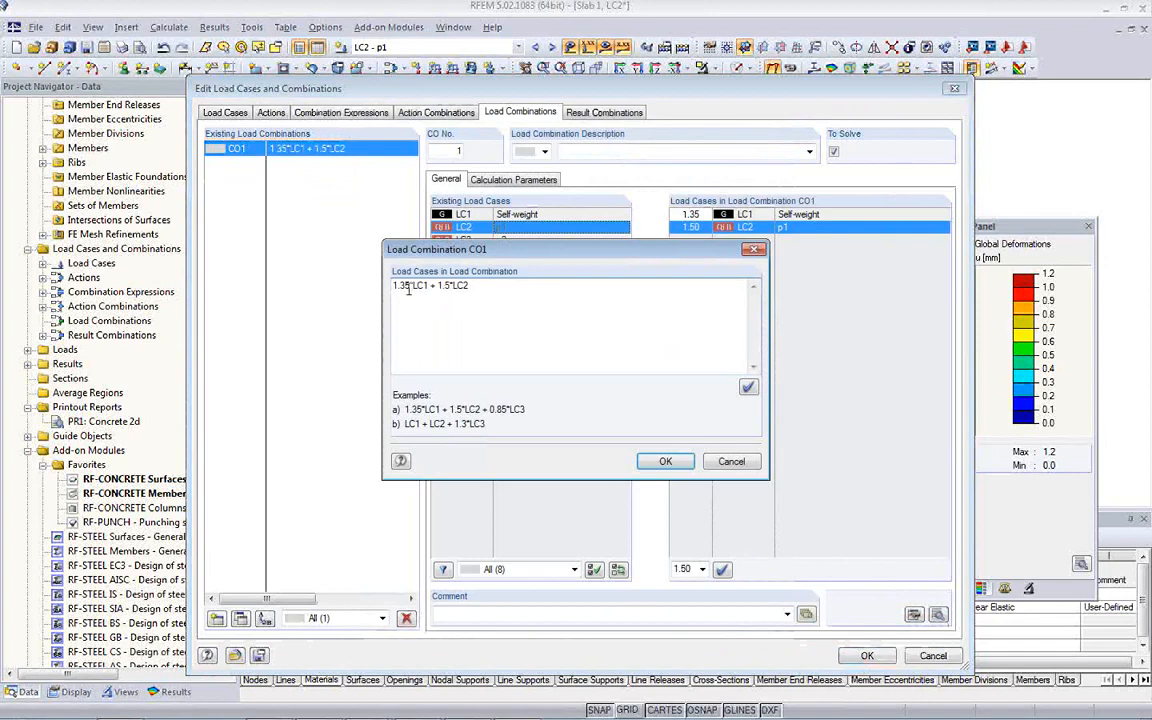
{"action": "key", "text": "BackSpace"}
{"action": "key", "text": "BackSpace"}
{"action": "key", "text": "BackSpace"}
{"action": "type", "text": "0"}
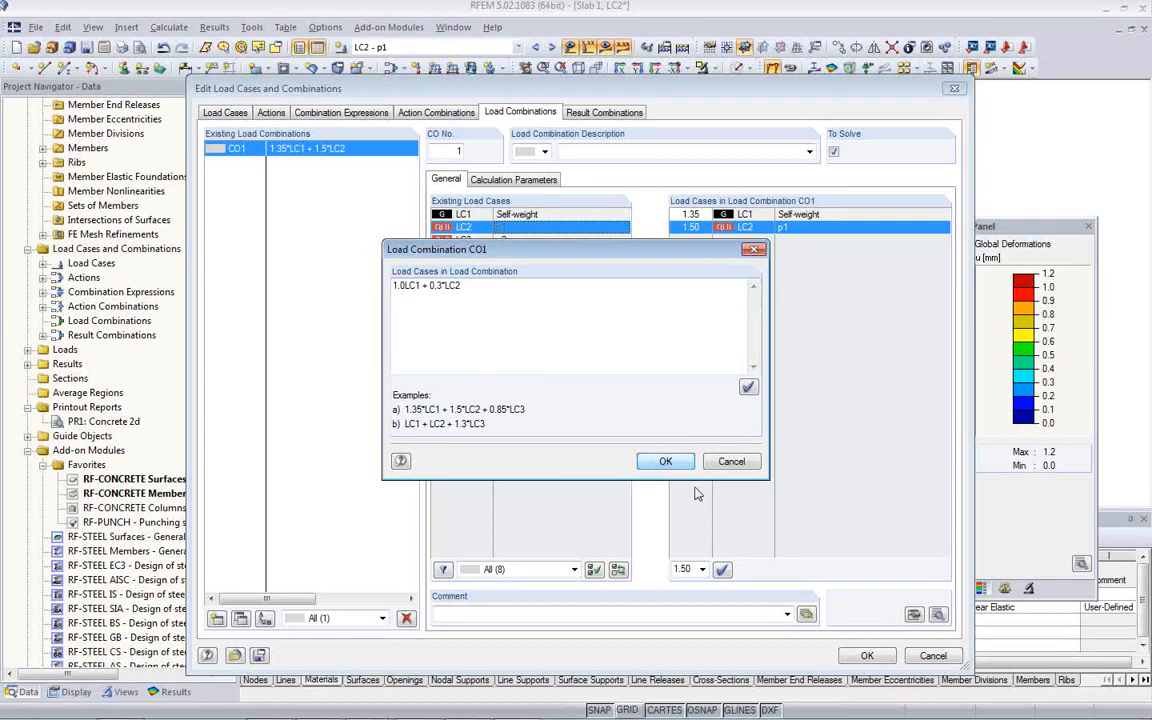
{"action": "left_click_drag", "start_coordinate": [451, 295], "coordinate": [459, 296]}
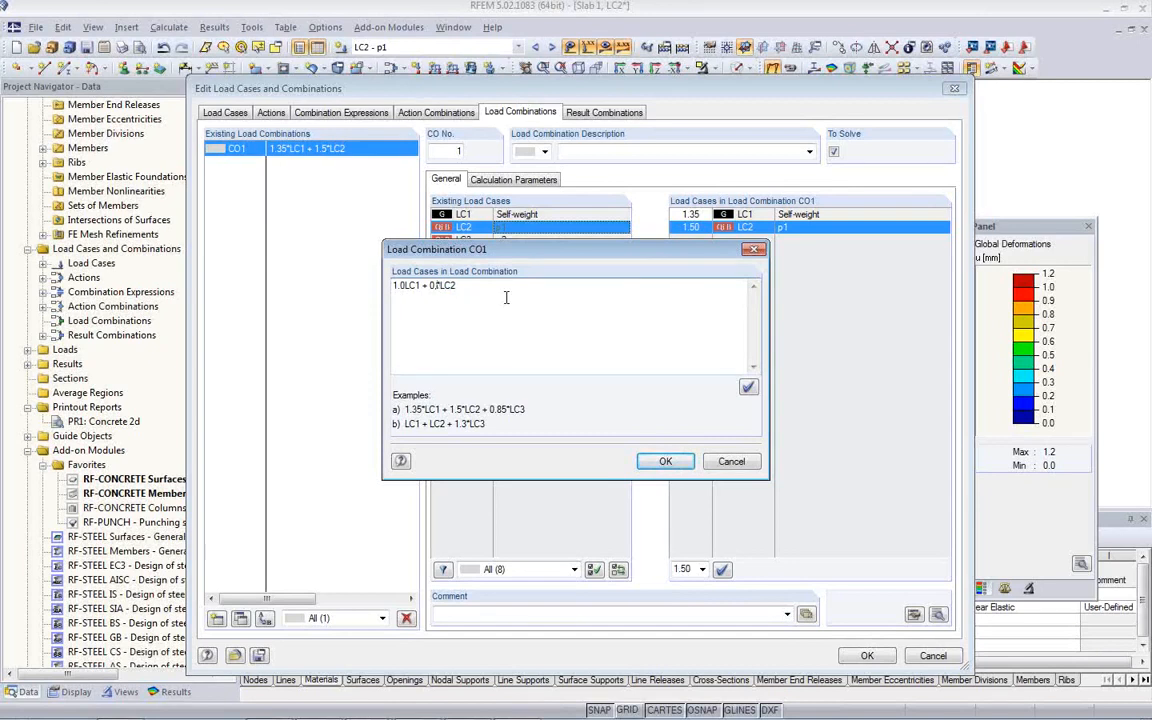
{"action": "type", "text": "0"}
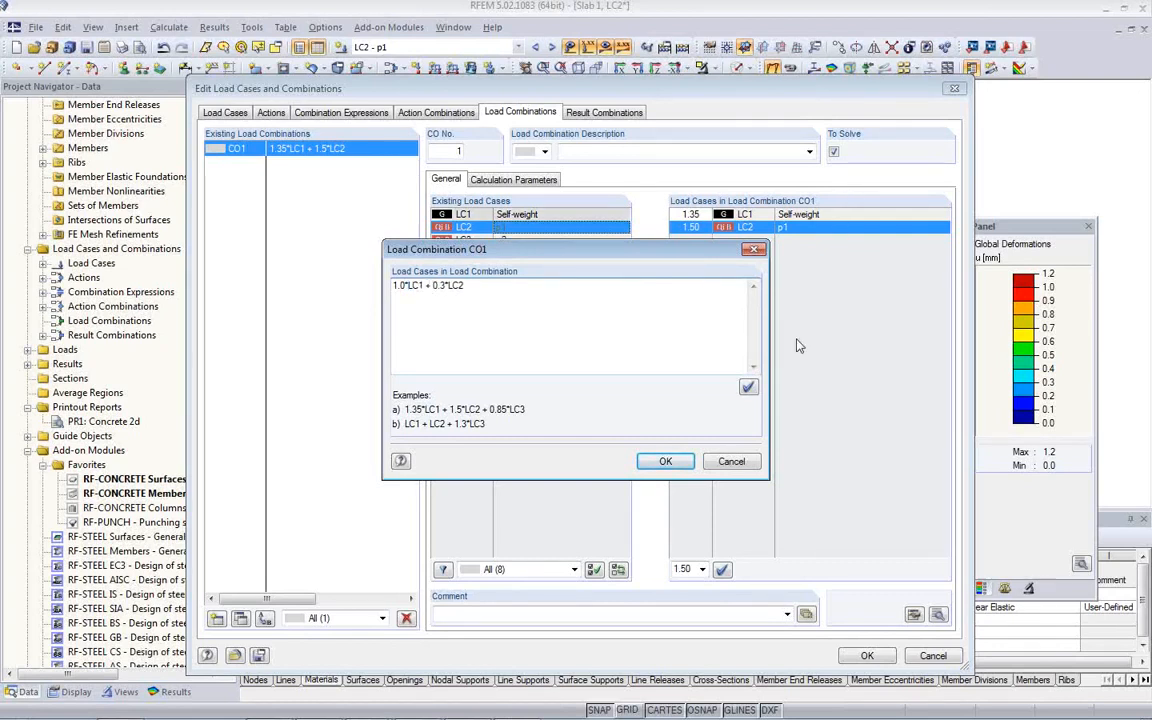
{"action": "left_click", "coordinate": [684, 463]}
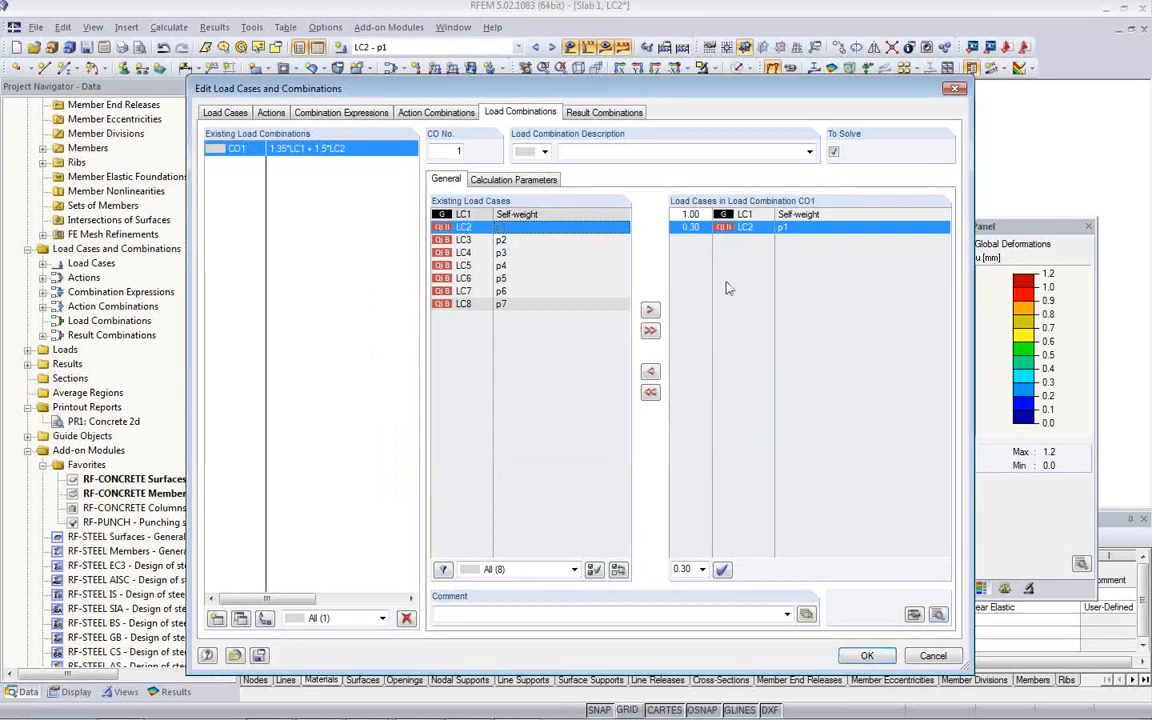
{"action": "left_click", "coordinate": [688, 227]}
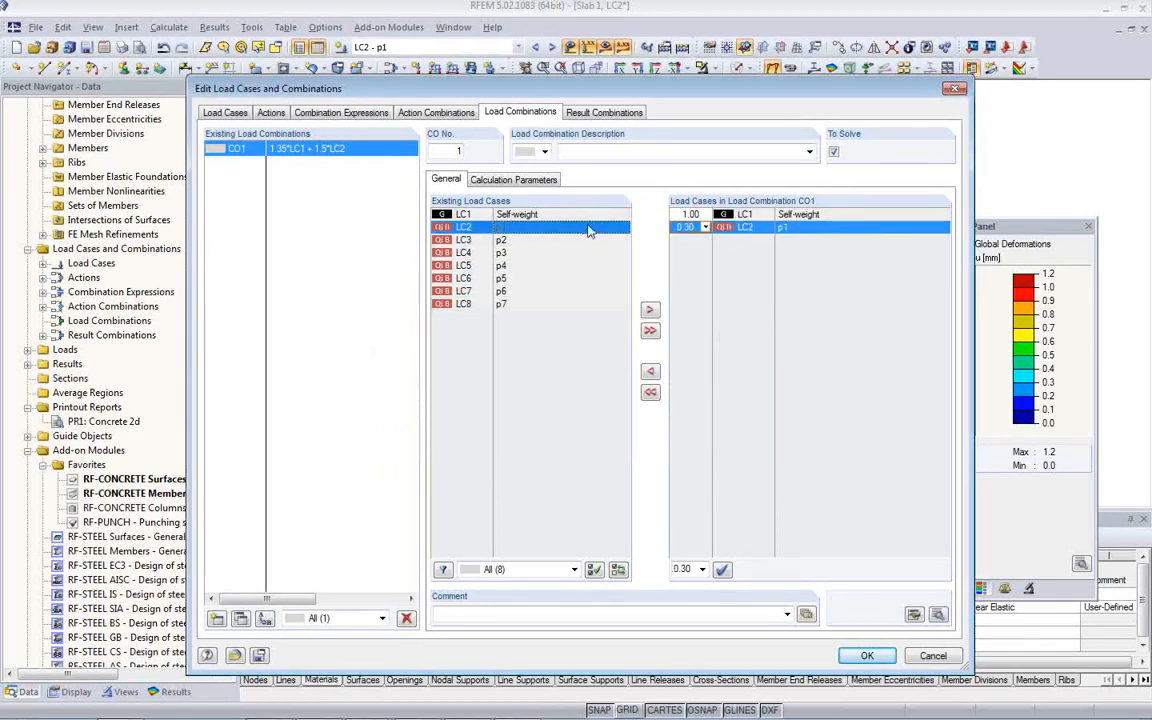
{"action": "left_click", "coordinate": [857, 660]}
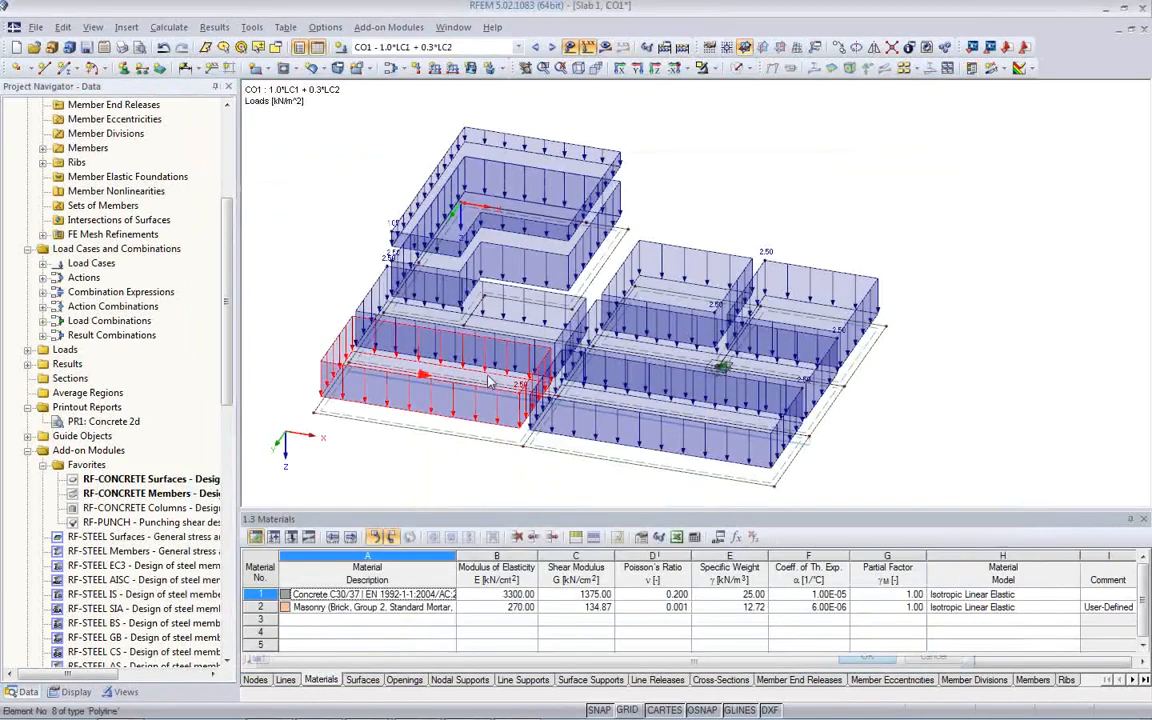
{"action": "left_click", "coordinate": [852, 370]}
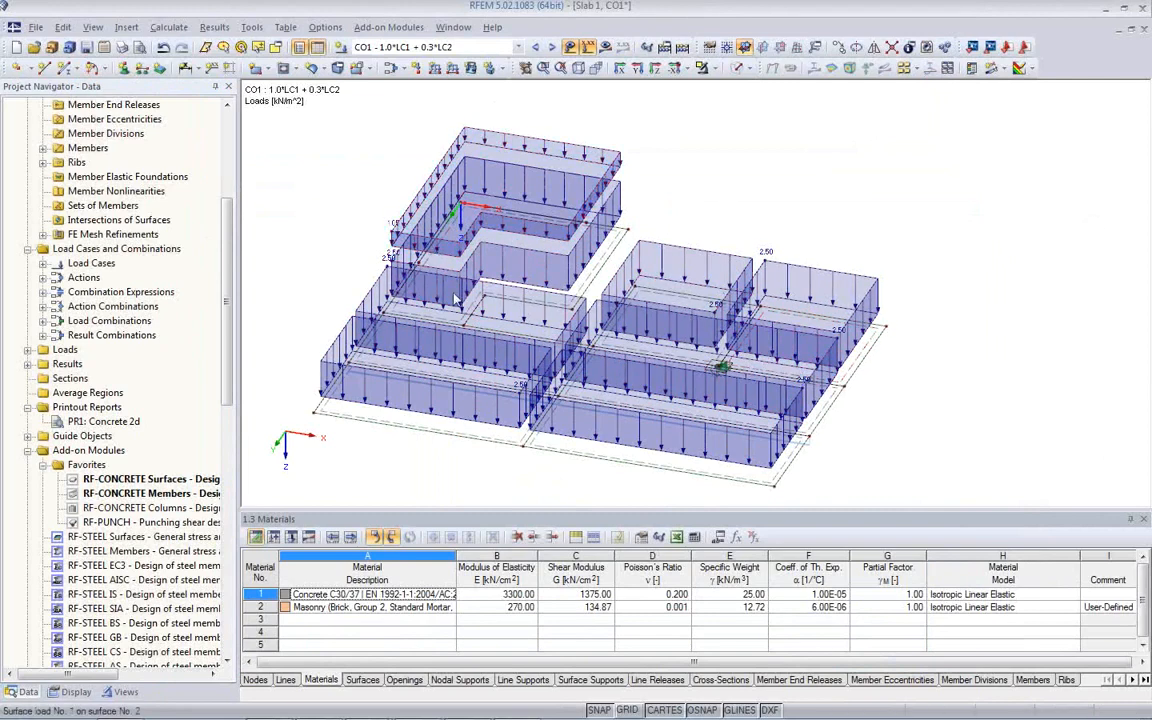
Calculate load combination CO1 and examine the slab's global deformations u in the Z-direction plan view.
{"action": "left_click", "coordinate": [605, 47]}
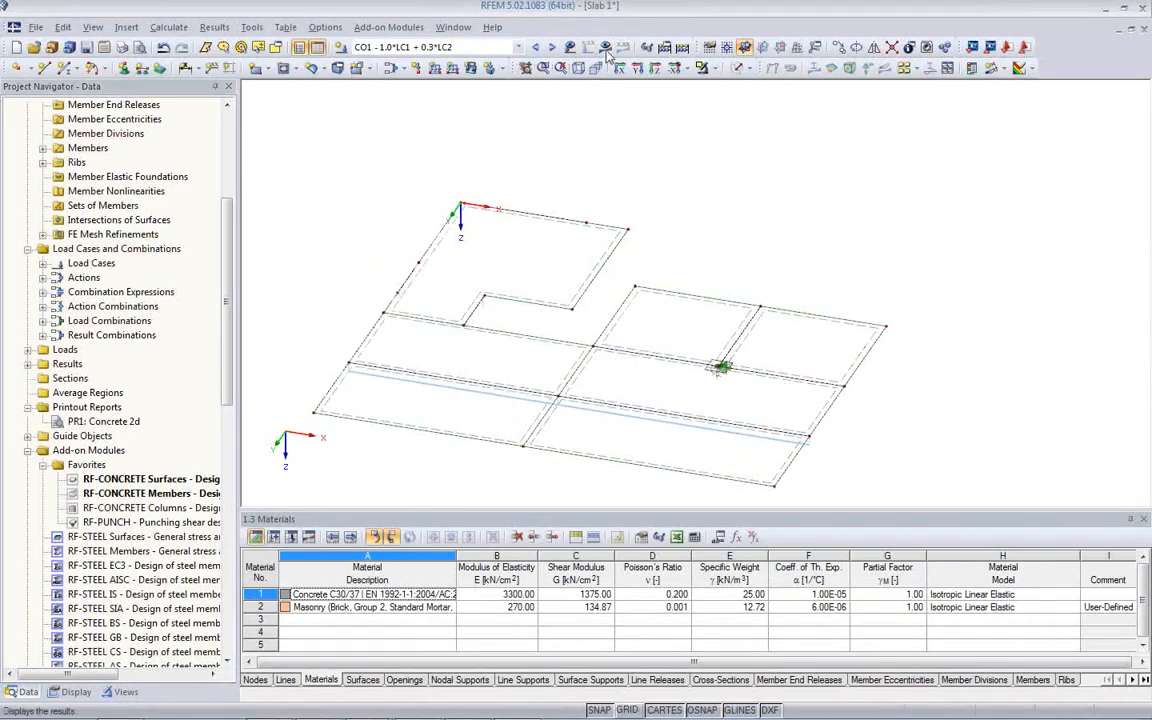
{"action": "left_click", "coordinate": [548, 401]}
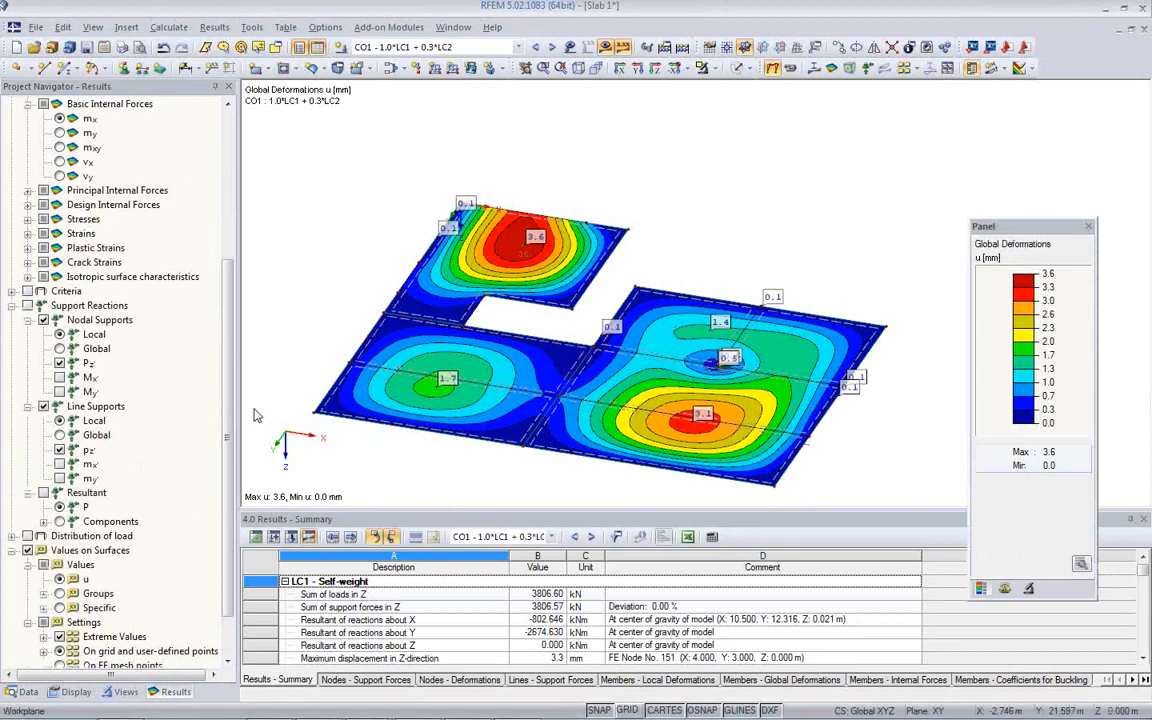
{"action": "middle_click_drag", "start_coordinate": [597, 321], "coordinate": [584, 247]}
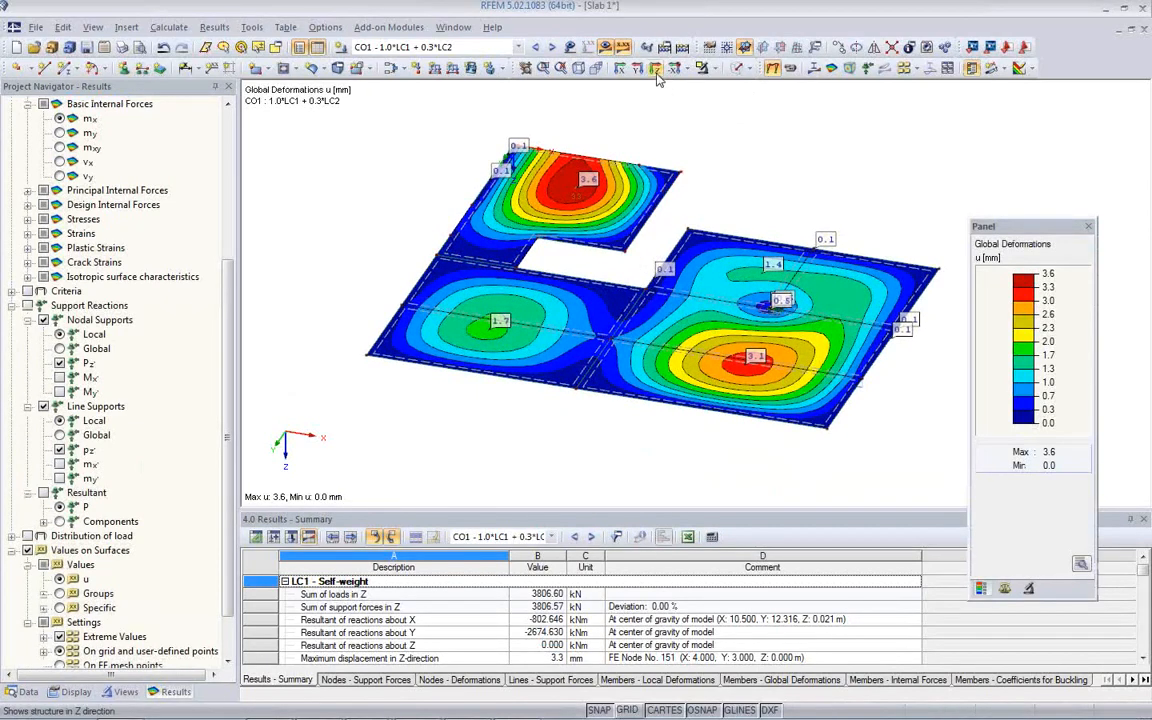
{"action": "left_click", "coordinate": [595, 67]}
{"action": "middle_click_drag", "start_coordinate": [645, 290], "coordinate": [848, 297]}
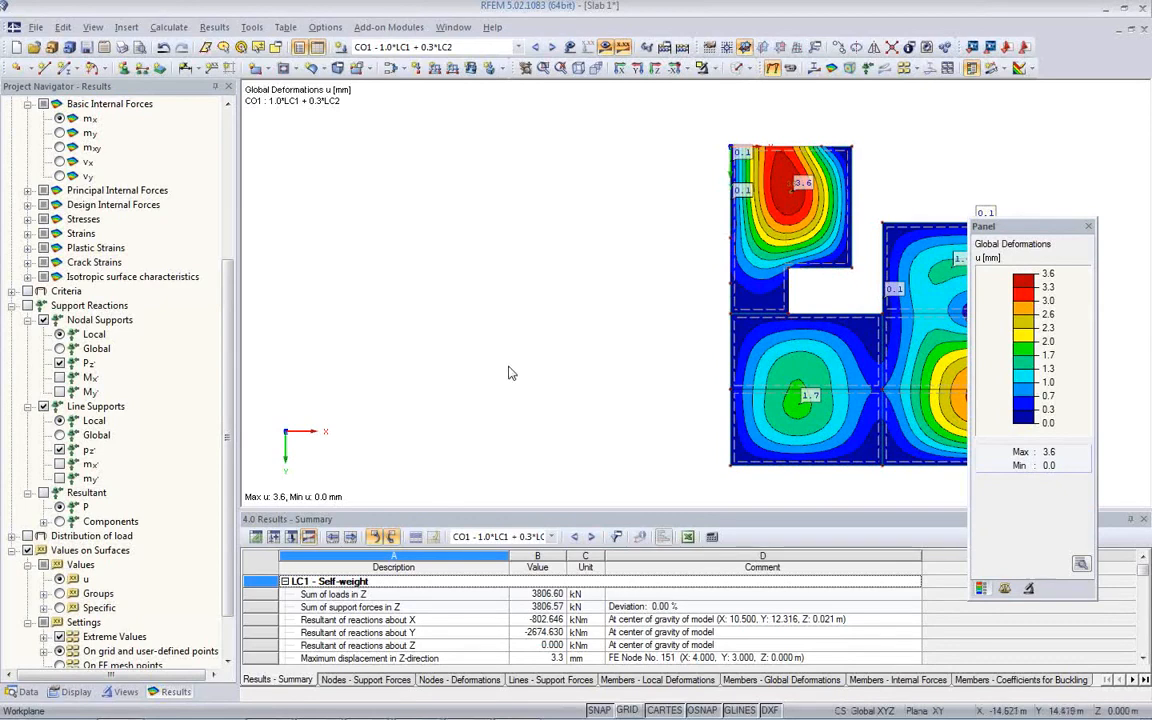
{"action": "middle_click_drag", "start_coordinate": [779, 315], "coordinate": [475, 318]}
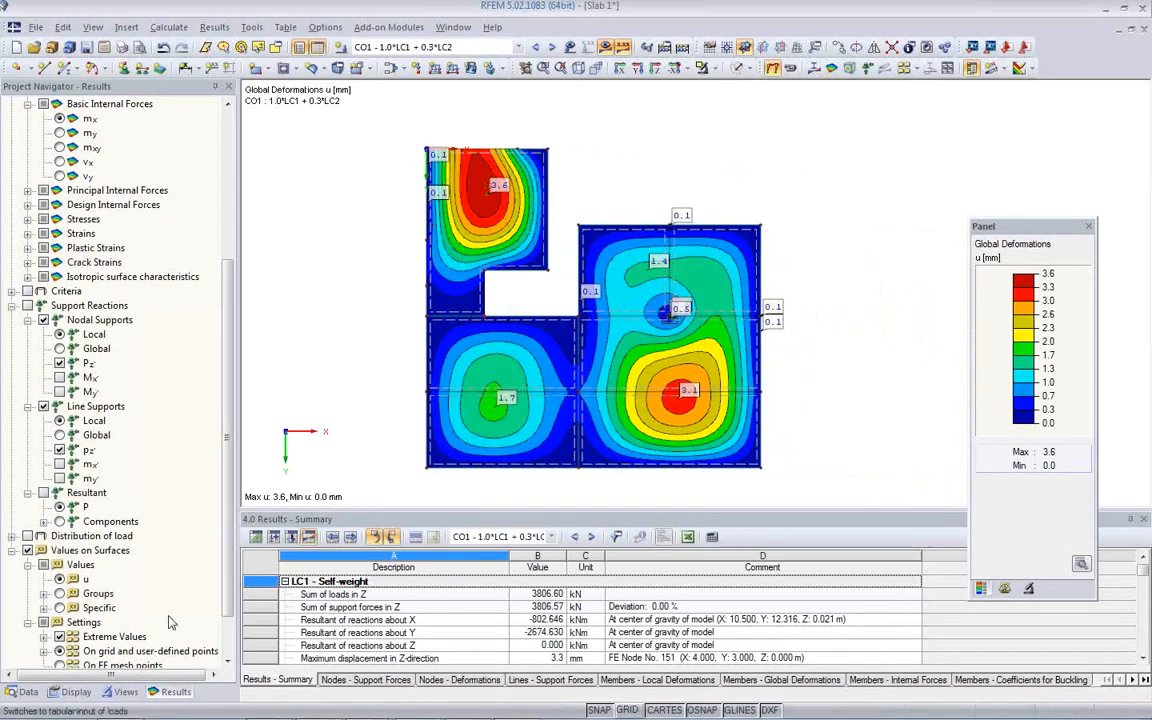
Remove deflection with RF-CONCRETE Deflect from case CA1's analytical serviceability settings in RF-CONCRETE Surfaces and recalculate the case.
{"action": "left_click", "coordinate": [26, 693]}
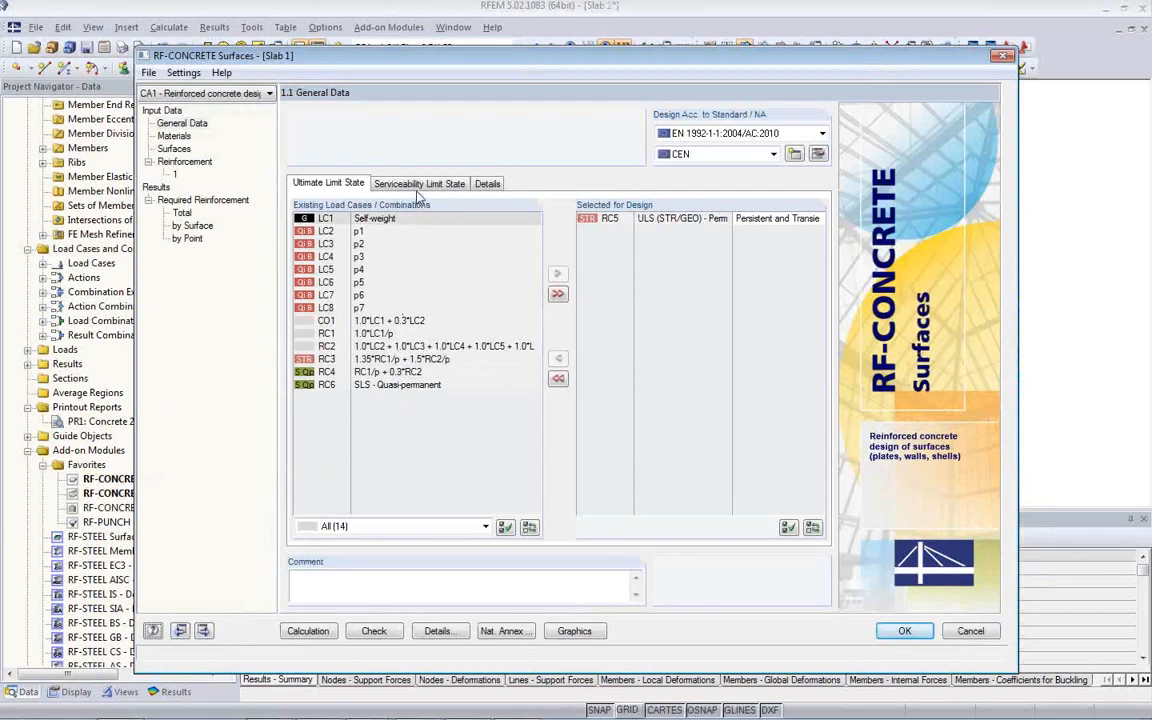
{"action": "left_click", "coordinate": [419, 186]}
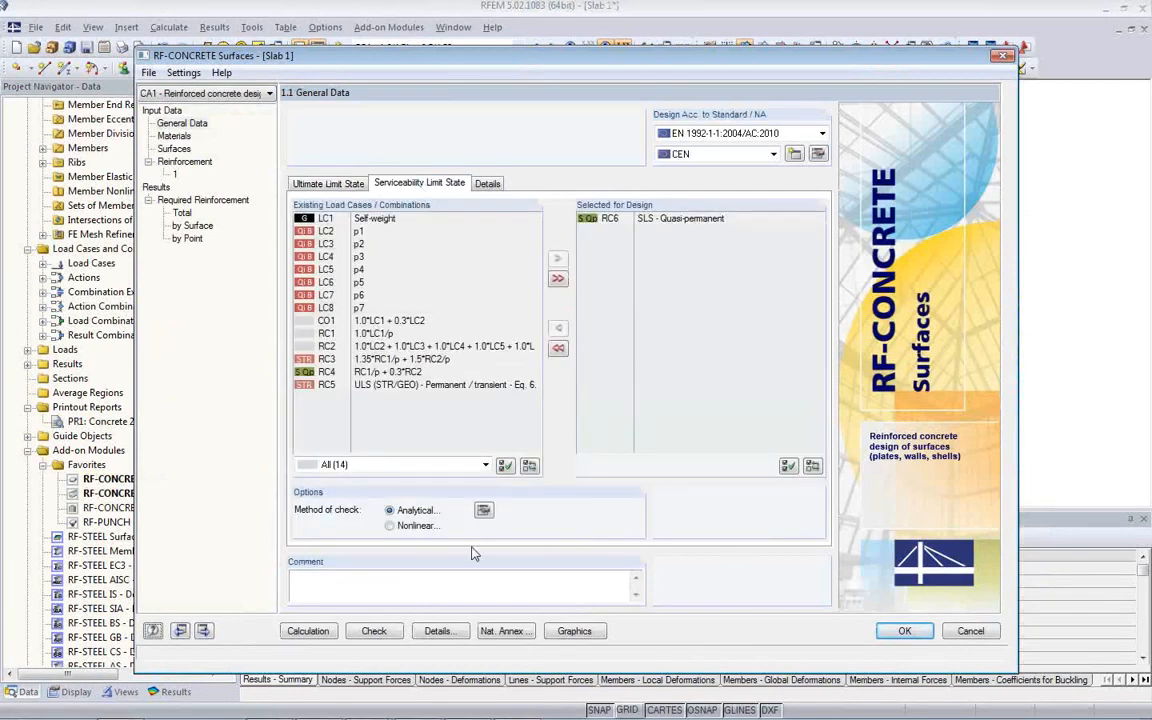
{"action": "left_click", "coordinate": [481, 510]}
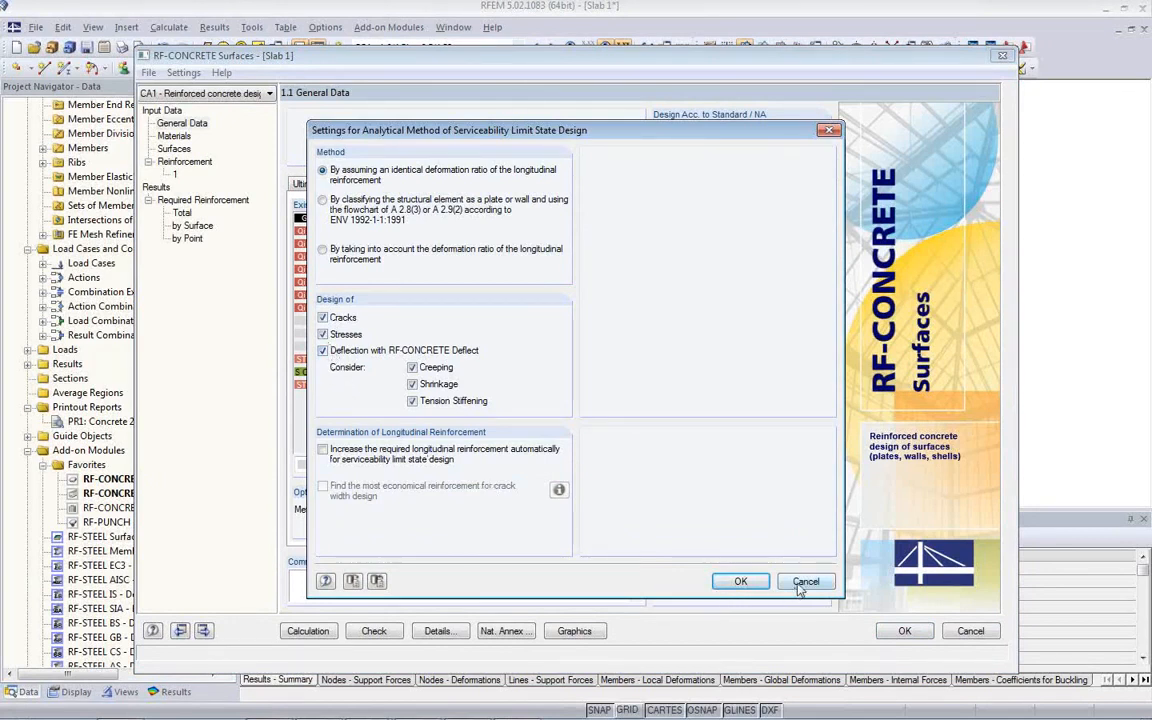
{"action": "left_click", "coordinate": [322, 350]}
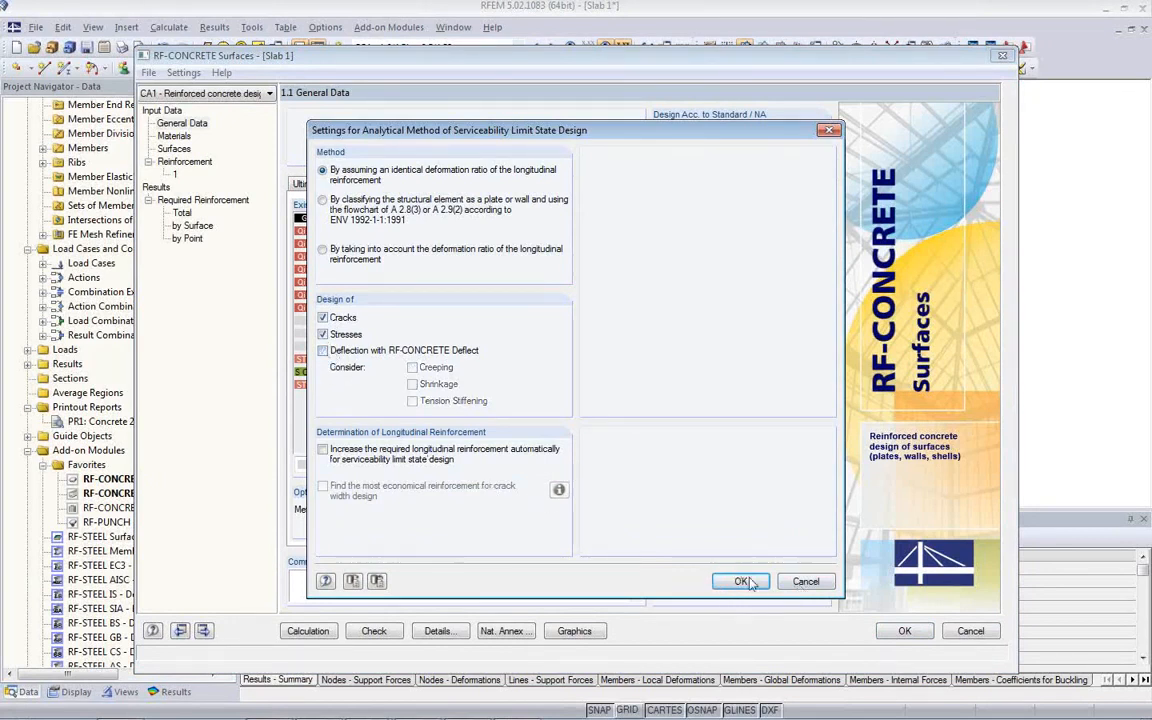
{"action": "left_click", "coordinate": [742, 581]}
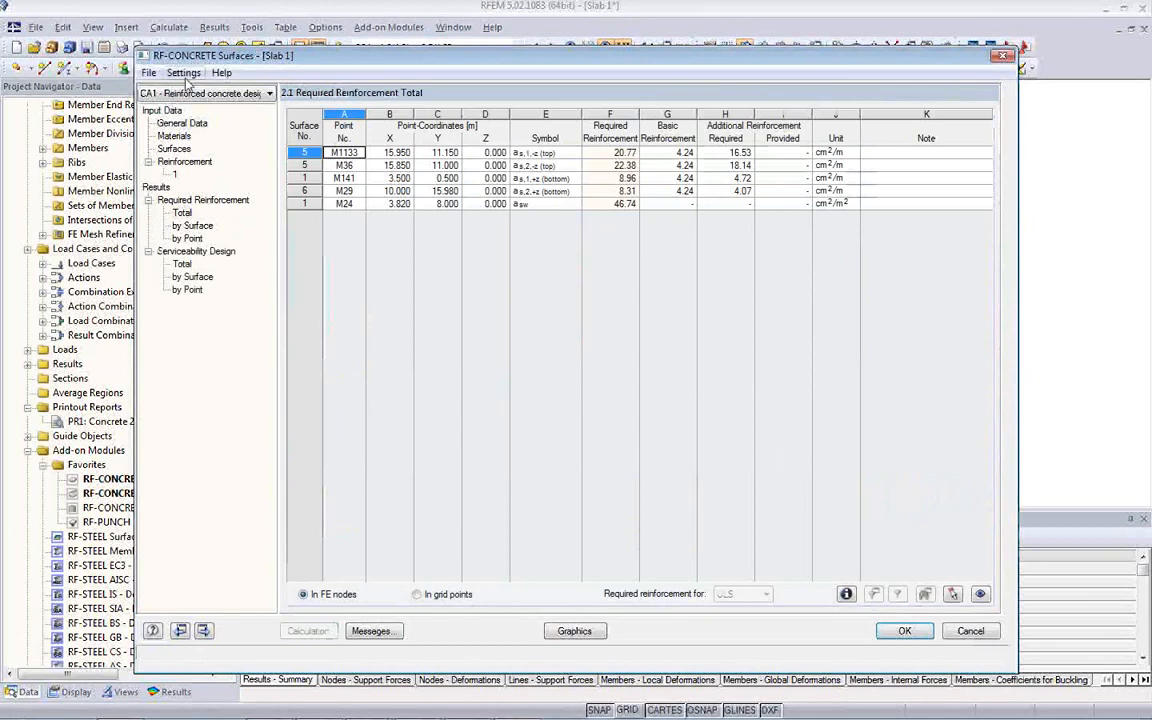
Copy design case CA1 - Reinforced concrete design to a new case 2 with the description Deflection.
{"action": "left_click", "coordinate": [148, 73]}
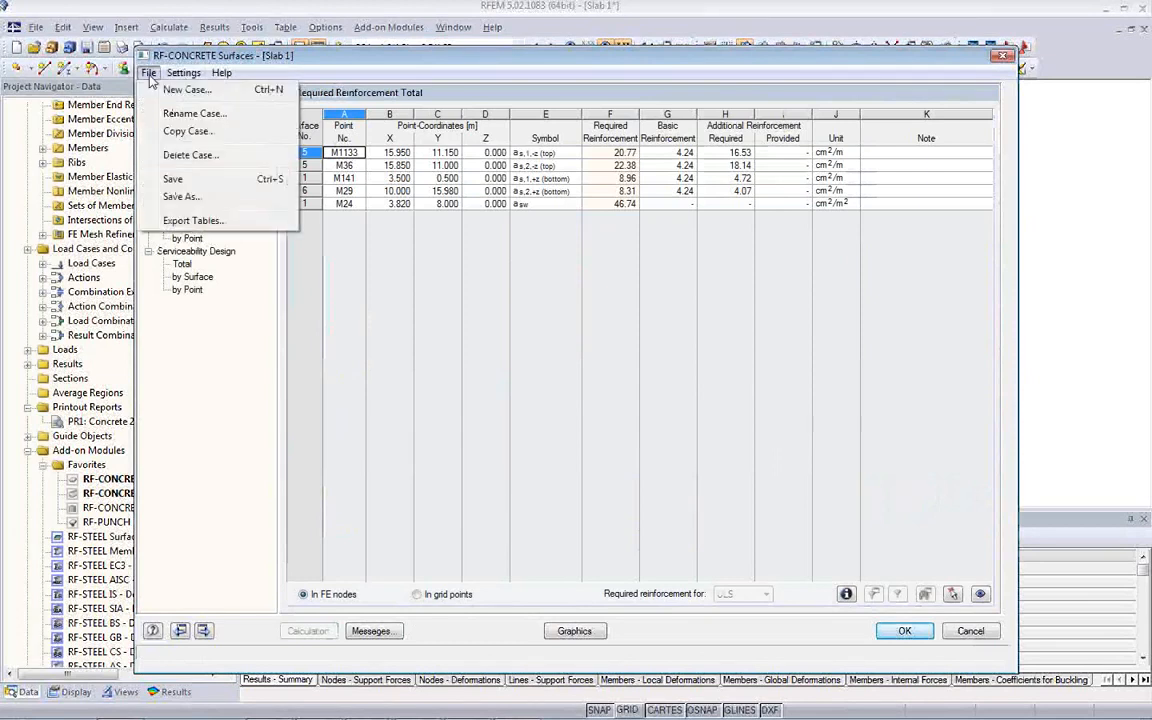
{"action": "left_click", "coordinate": [176, 134]}
{"action": "left_click", "coordinate": [528, 387]}
{"action": "type", "text": "Deflection"}
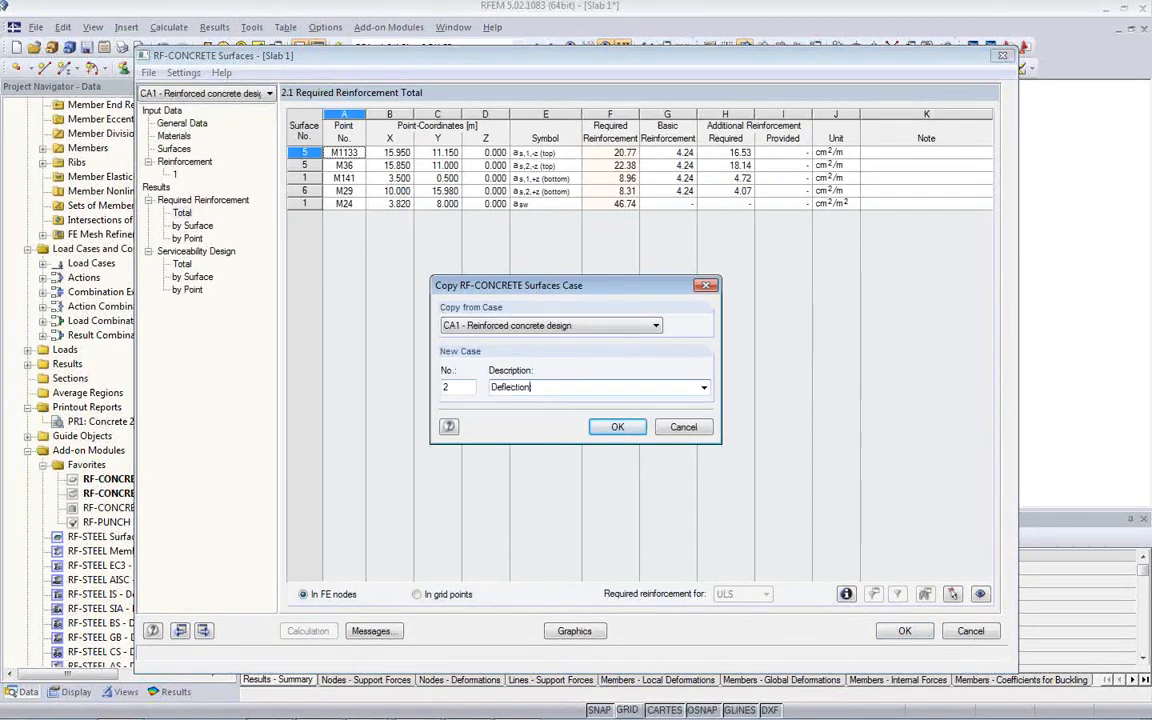
{"action": "left_click", "coordinate": [612, 428]}
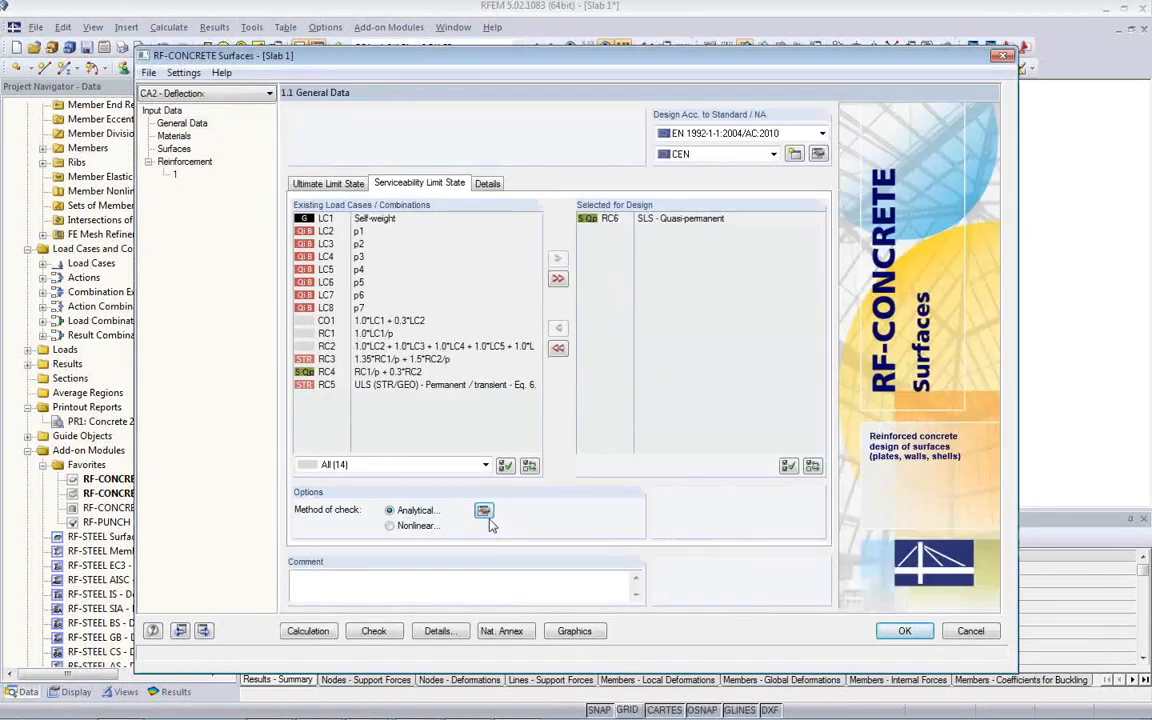
Include deflection with RF-CONCRETE Deflect, with creeping, shrinkage and tension stiffening, in case CA2's analytical serviceability settings.
{"action": "left_click", "coordinate": [484, 511]}
{"action": "left_click", "coordinate": [322, 350]}
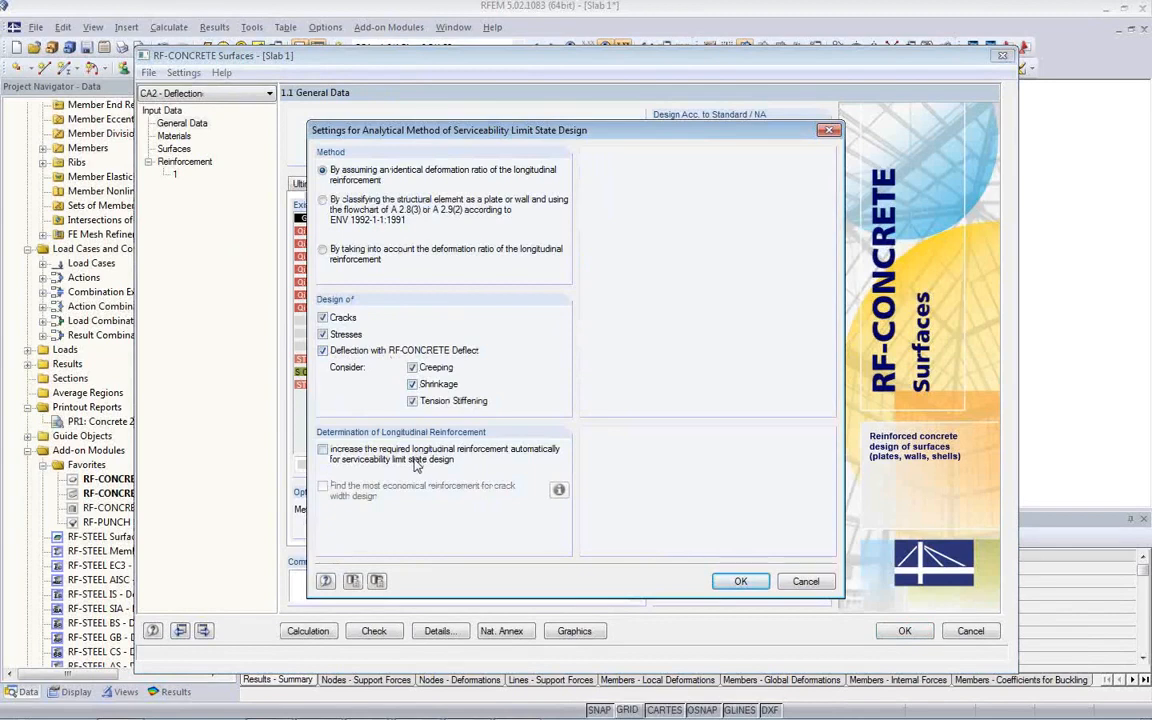
{"action": "left_click", "coordinate": [740, 581]}
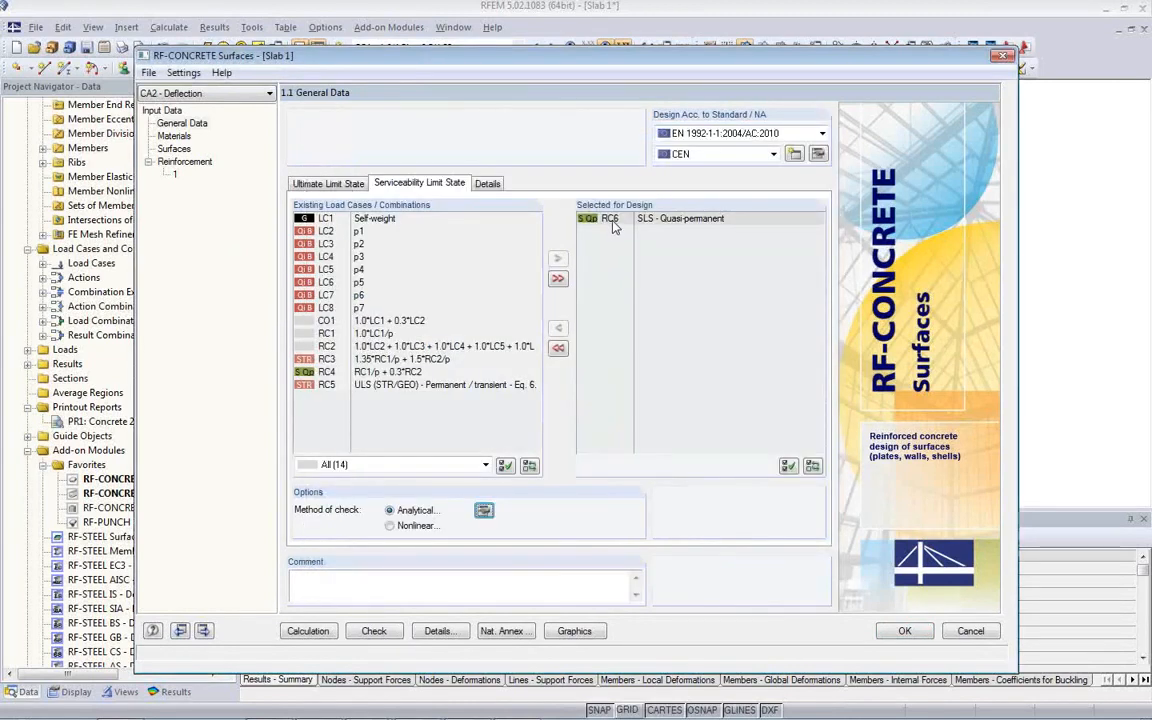
Replace RC6 with load combination CO1 in the serviceability limit state selection of case CA2.
{"action": "left_click_drag", "start_coordinate": [614, 226], "coordinate": [500, 295]}
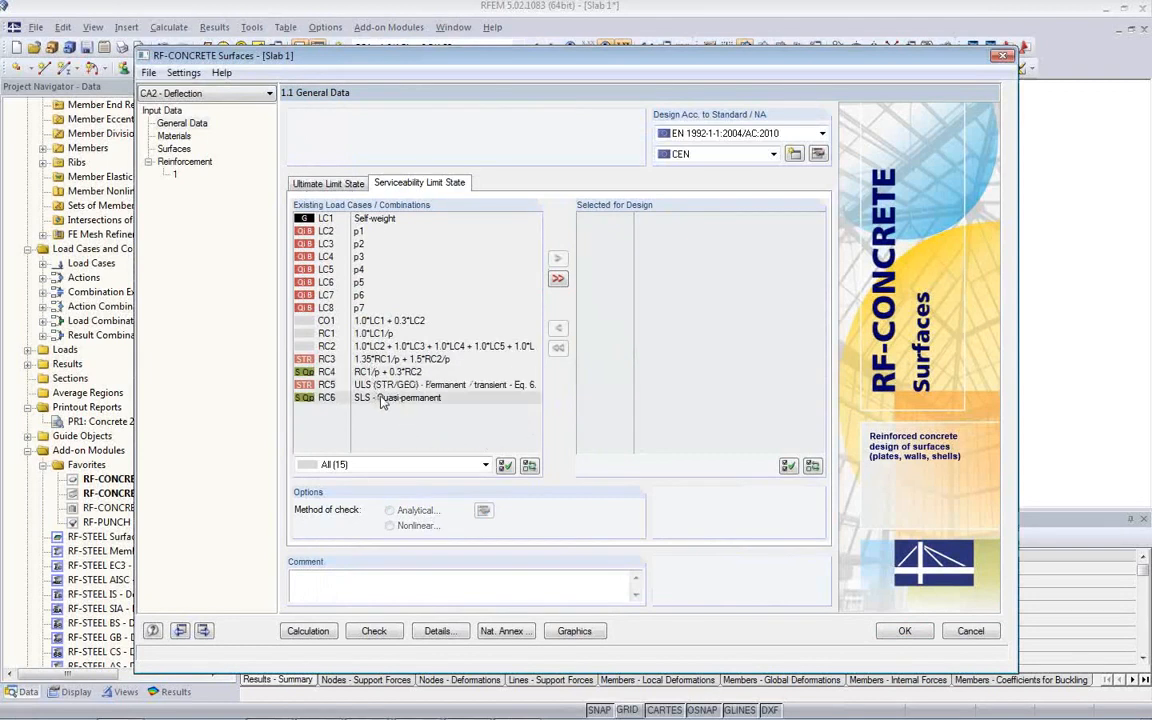
{"action": "left_click", "coordinate": [402, 321]}
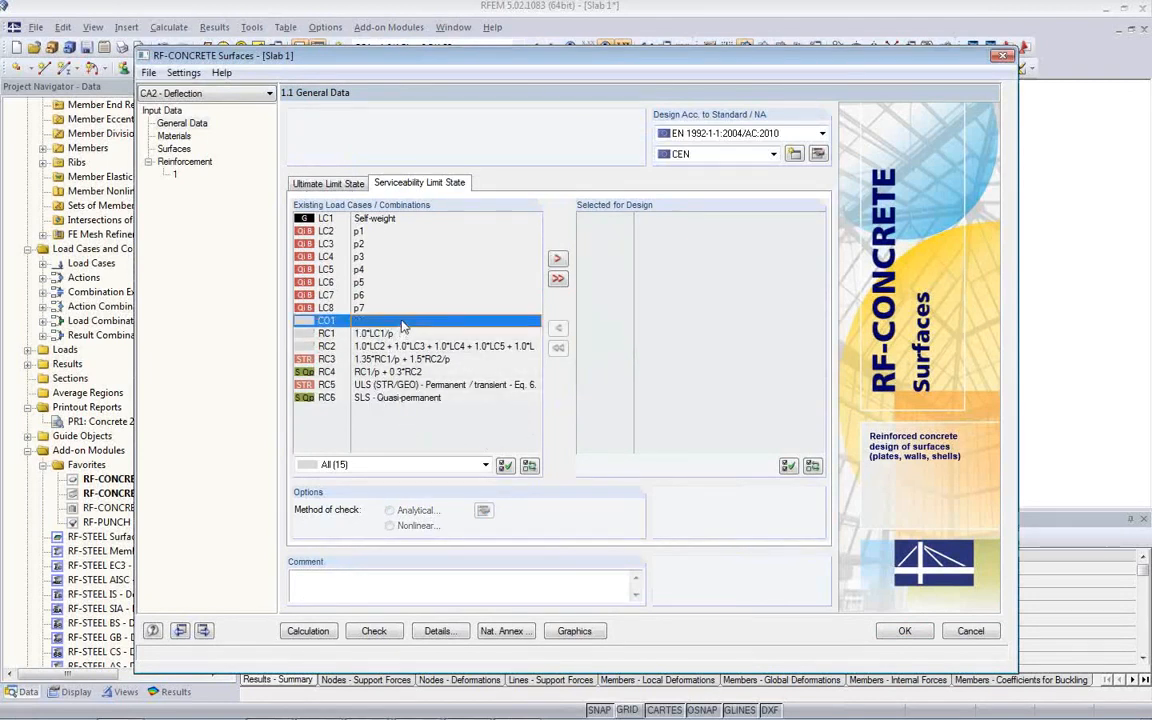
{"action": "double_click", "coordinate": [405, 322]}
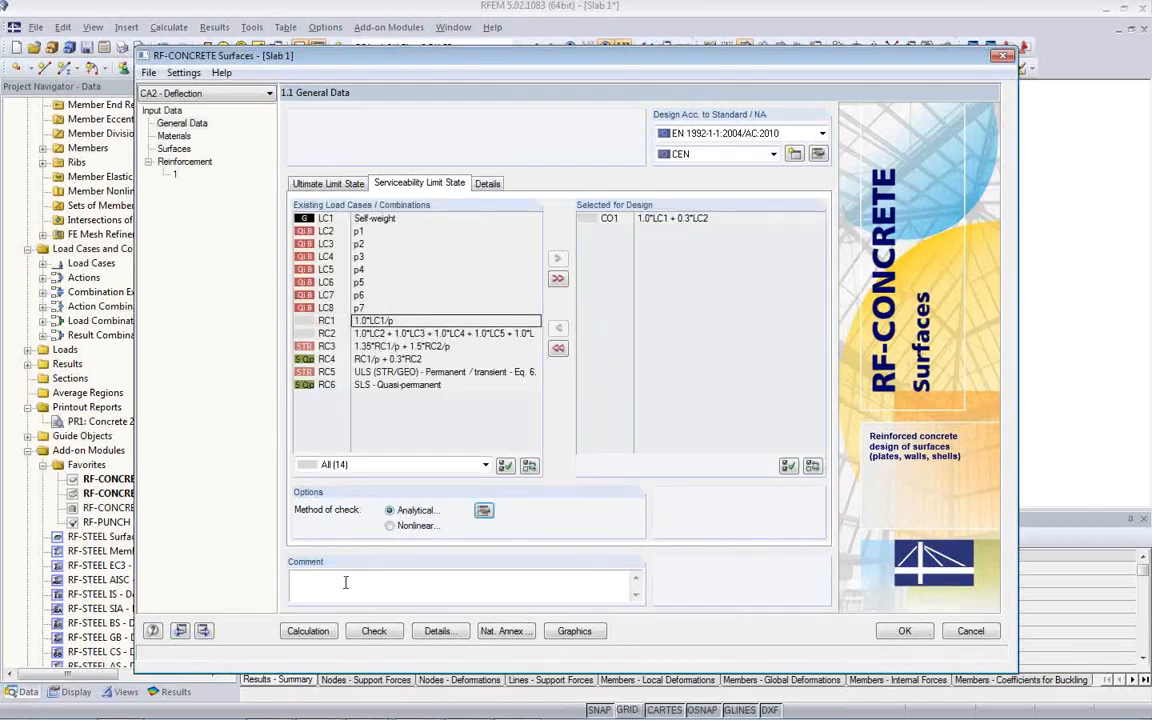
Calculate case CA2 and examine the total serviceability design results, especially the existing local deflection of surface 1.
{"action": "left_click", "coordinate": [316, 637]}
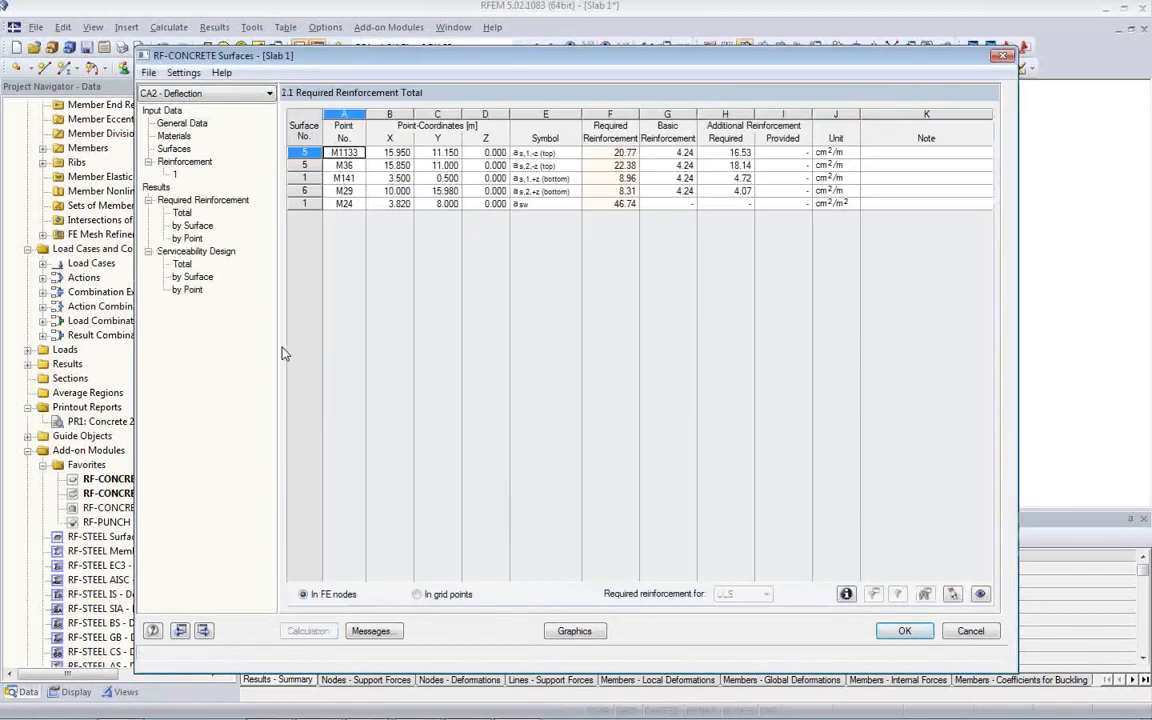
{"action": "left_click", "coordinate": [182, 264]}
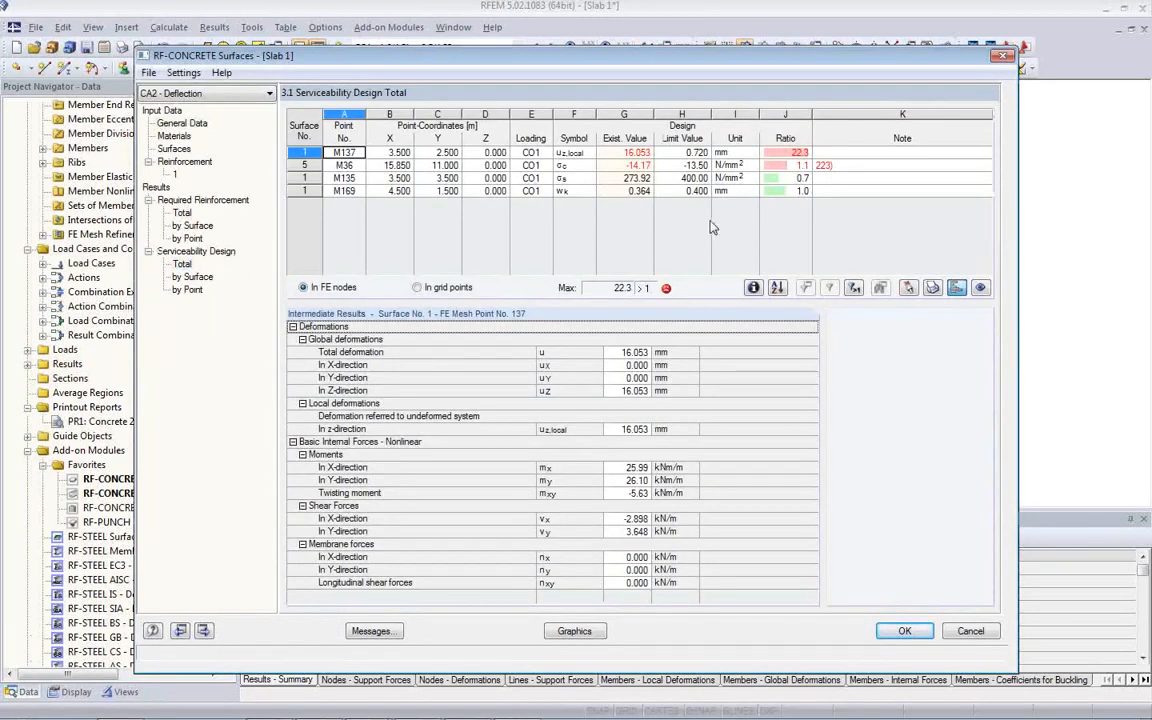
{"action": "left_click", "coordinate": [621, 154]}
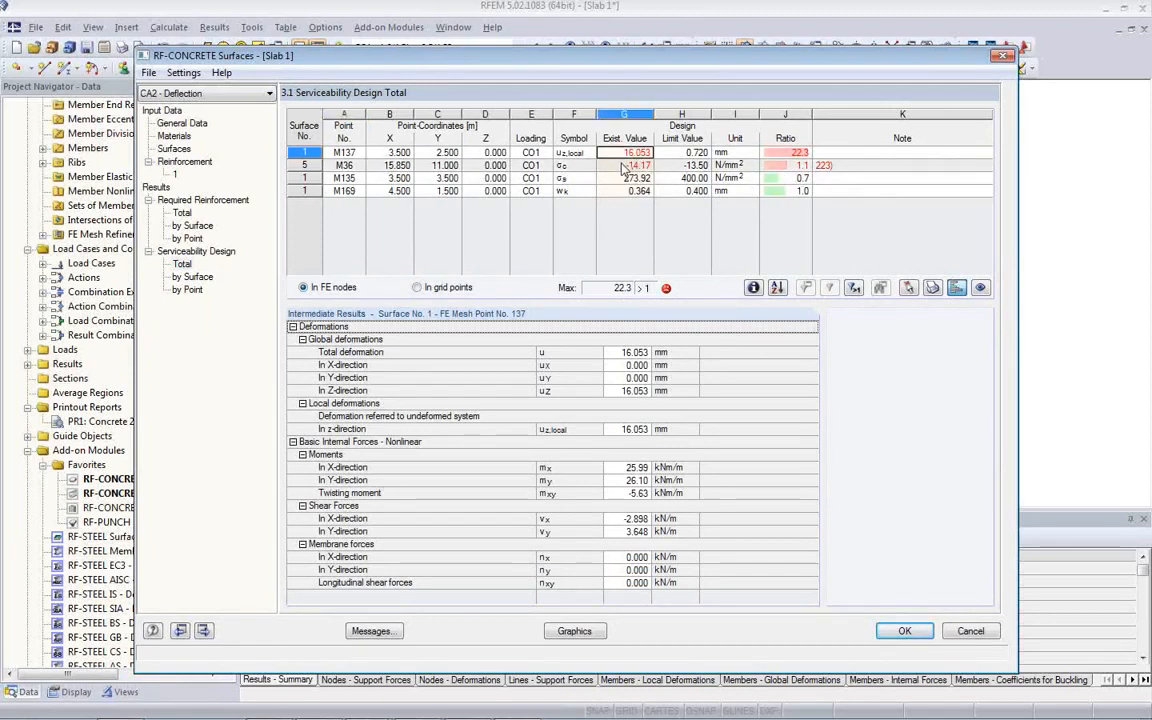
Set CA2's deformation limit for all surfaces to user-defined relative, L_def/250, with a reference length of 7.820 m measured between two points in the model.
{"action": "left_click", "coordinate": [688, 152]}
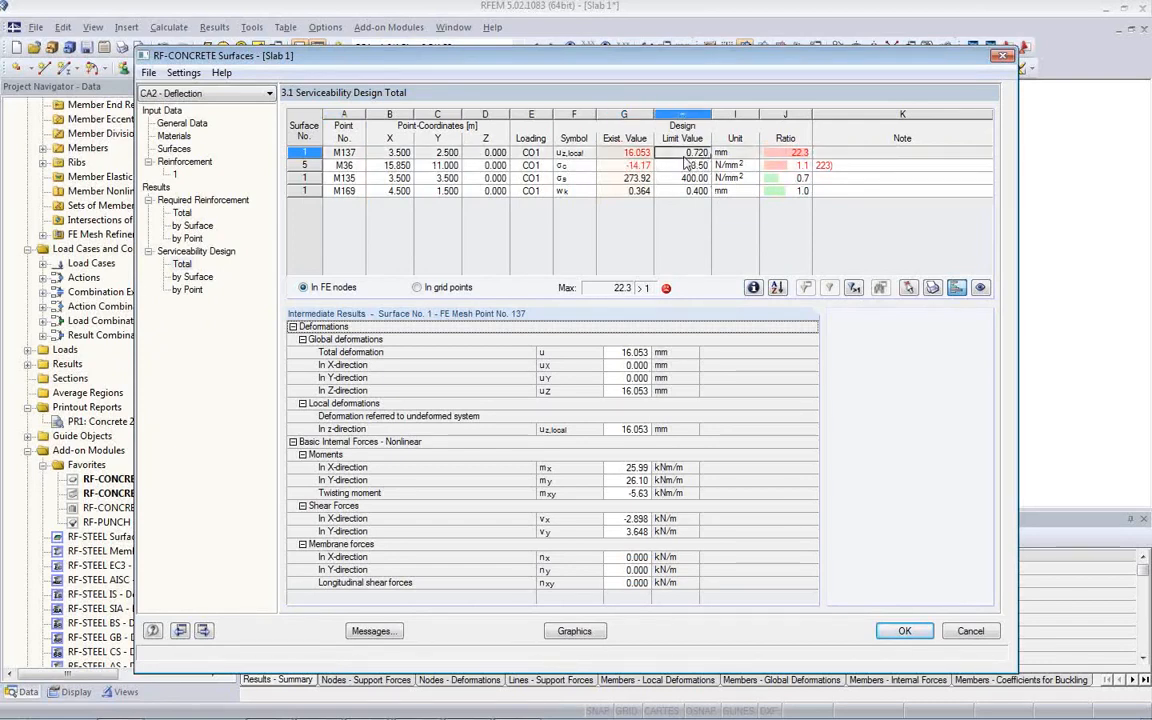
{"action": "left_click", "coordinate": [177, 175]}
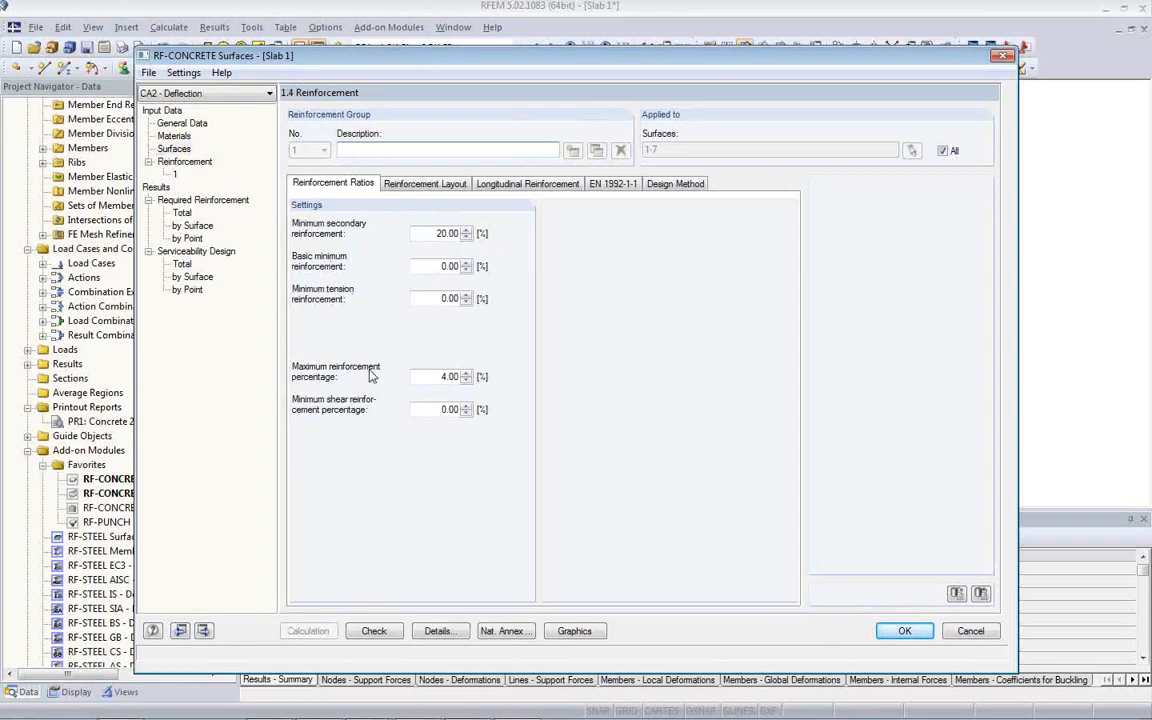
{"action": "left_click", "coordinate": [173, 148]}
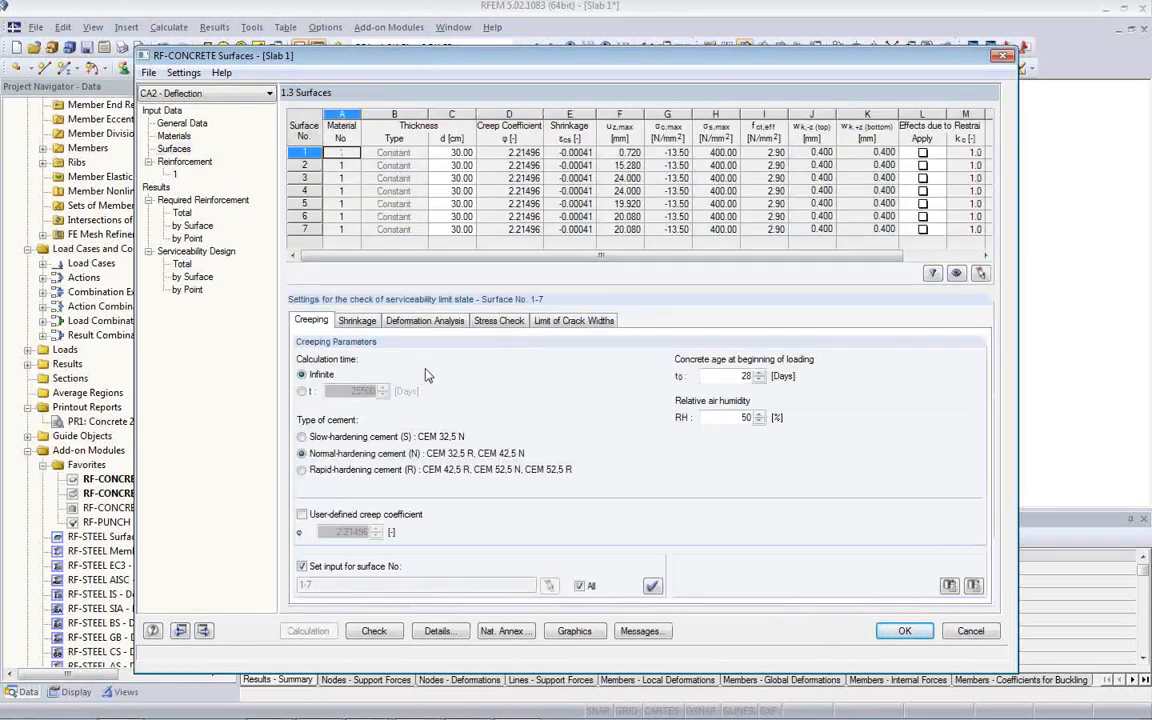
{"action": "left_click", "coordinate": [425, 322]}
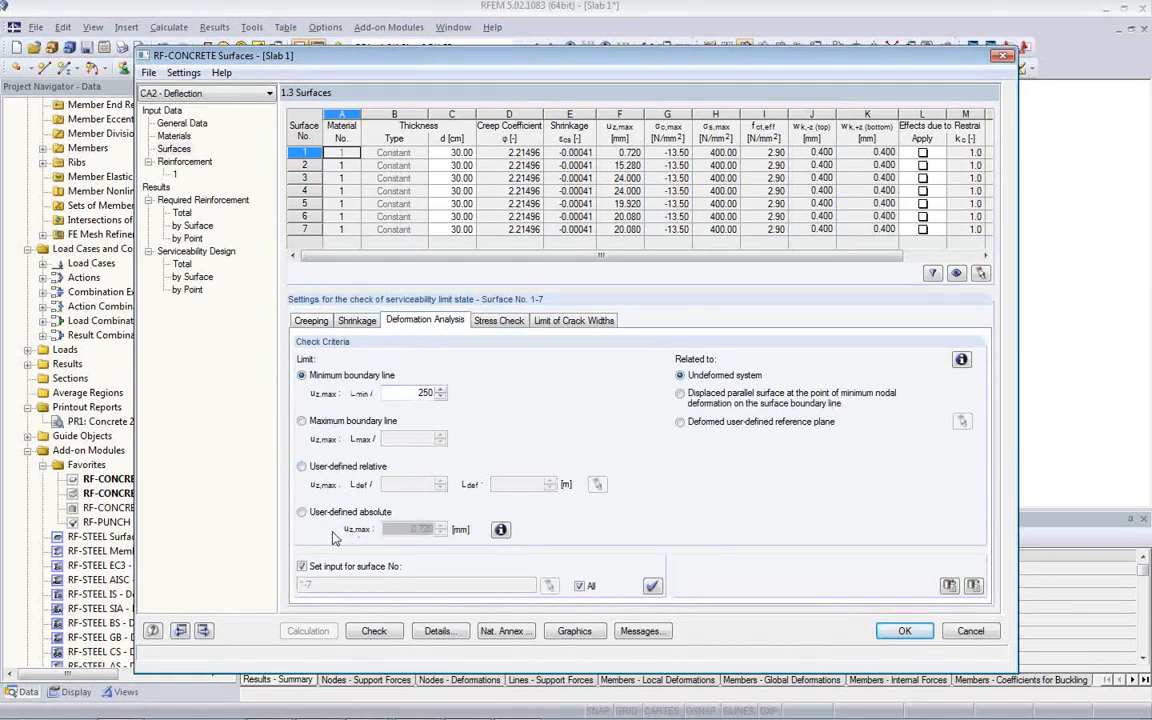
{"action": "left_click", "coordinate": [301, 467]}
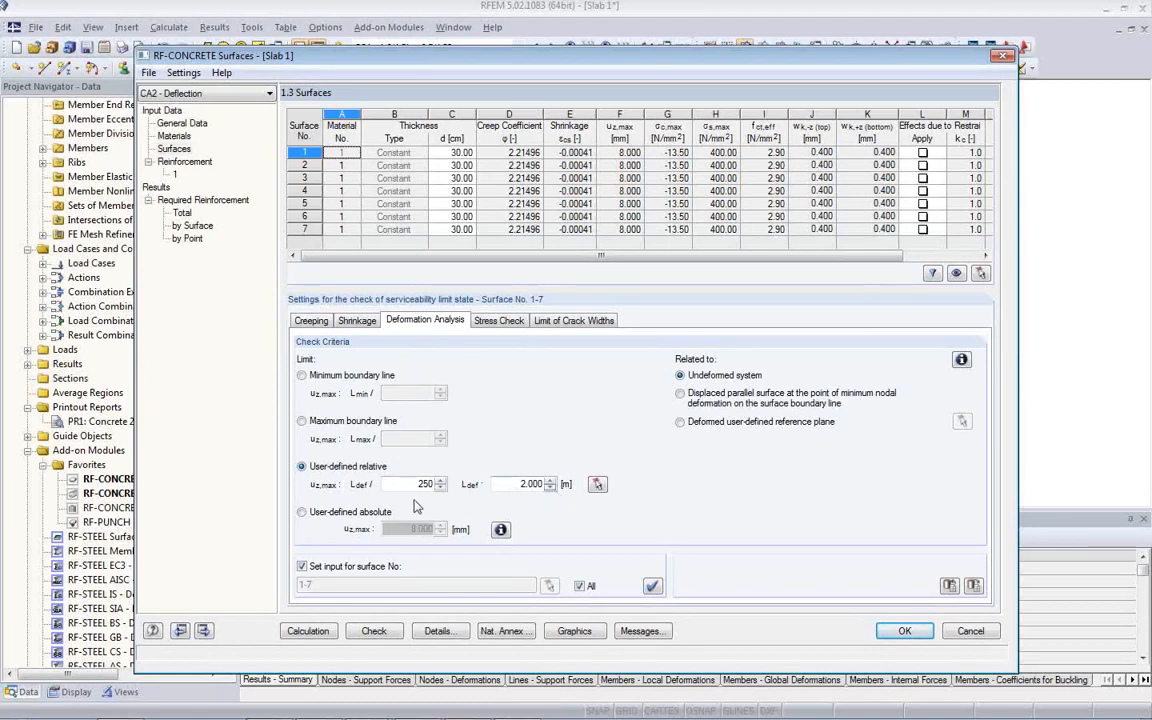
{"action": "left_click", "coordinate": [597, 485]}
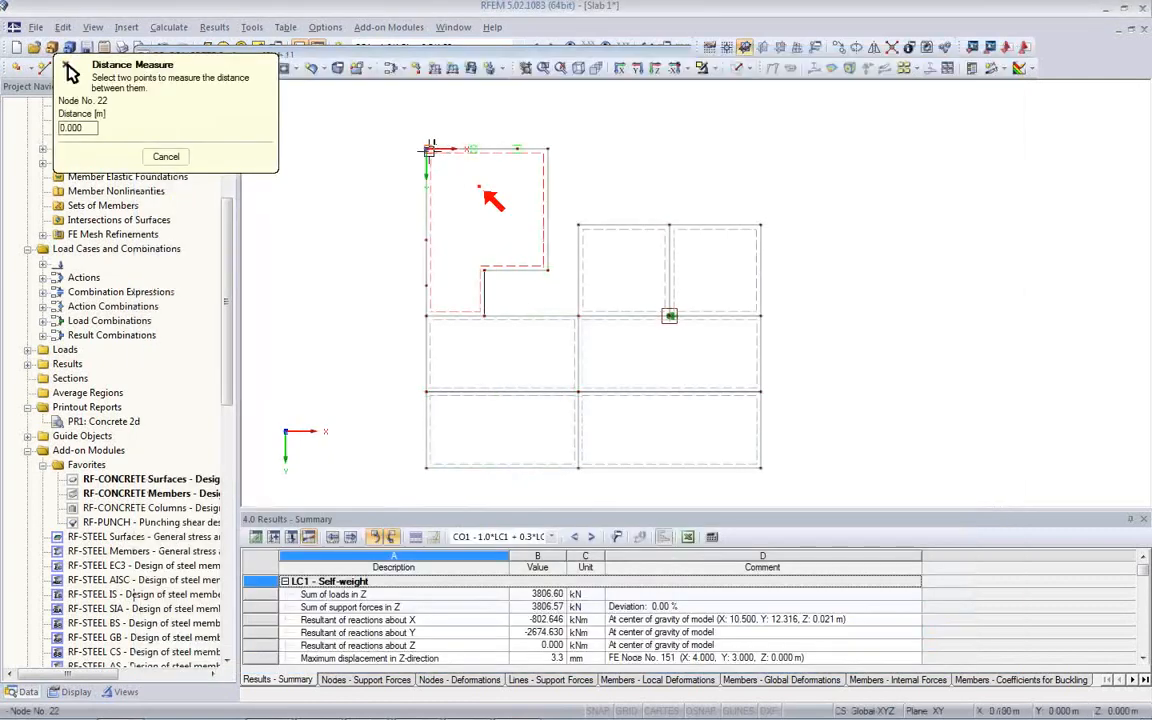
{"action": "left_click", "coordinate": [427, 149]}
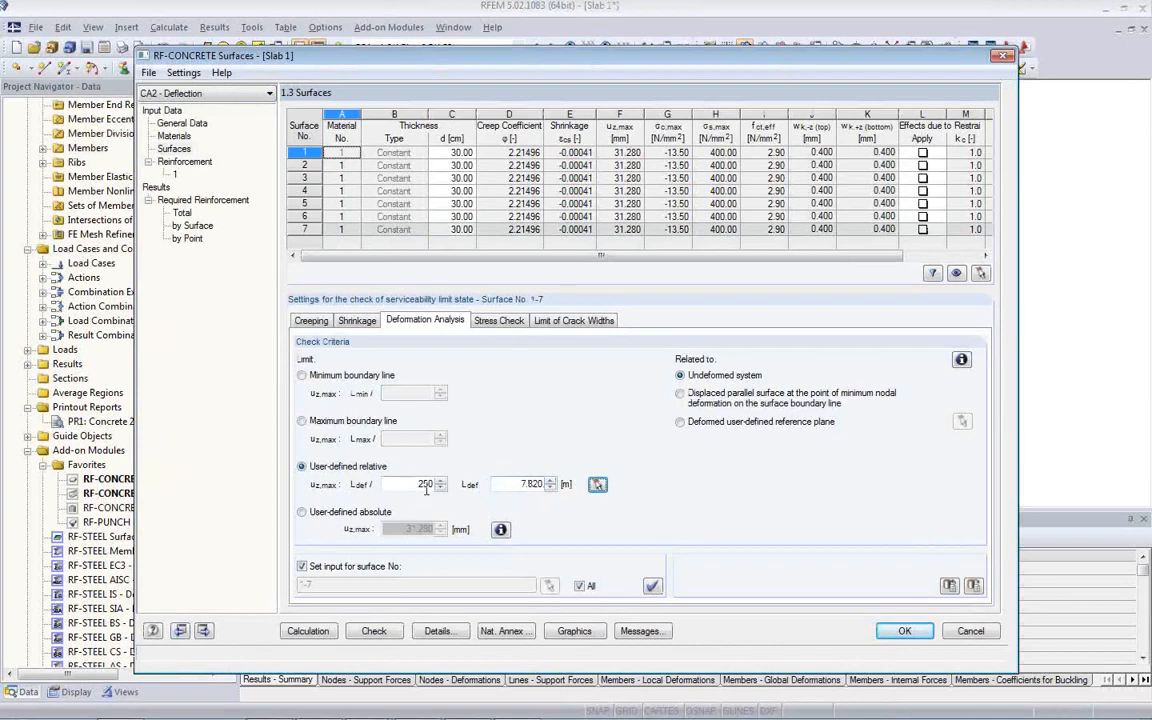
Recalculate case CA2 and examine the total serviceability design results, especially the concrete compressive stress check of surface 5.
{"action": "left_click", "coordinate": [308, 631]}
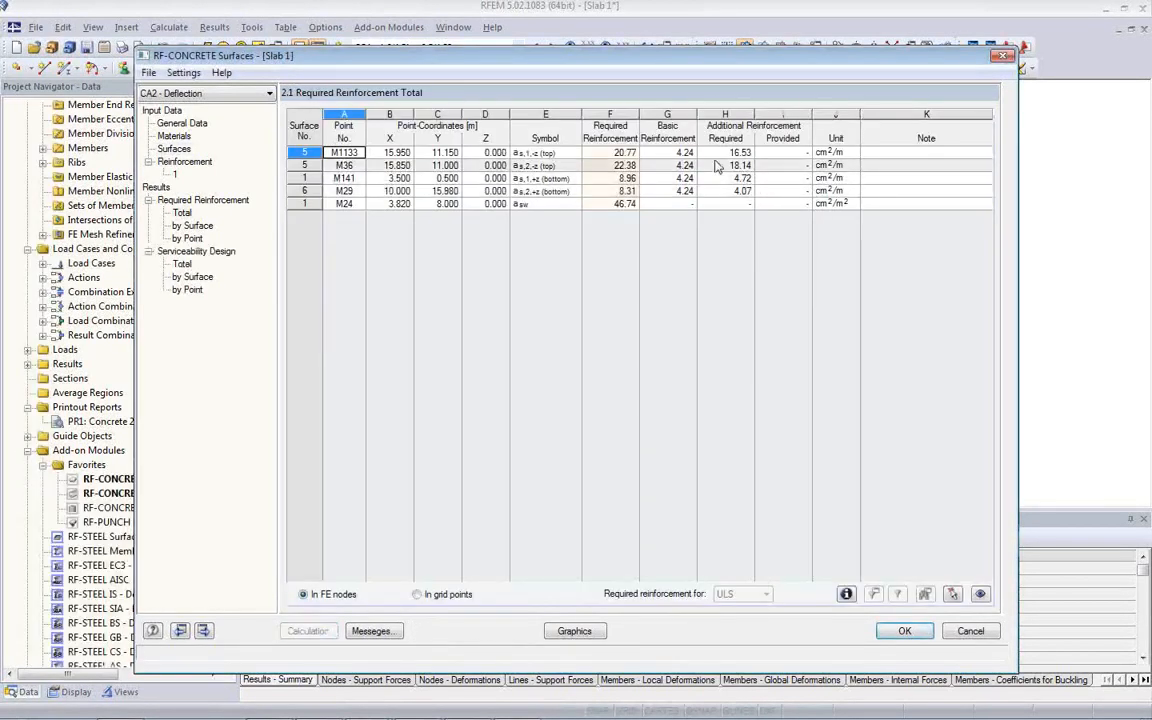
{"action": "left_click", "coordinate": [718, 155]}
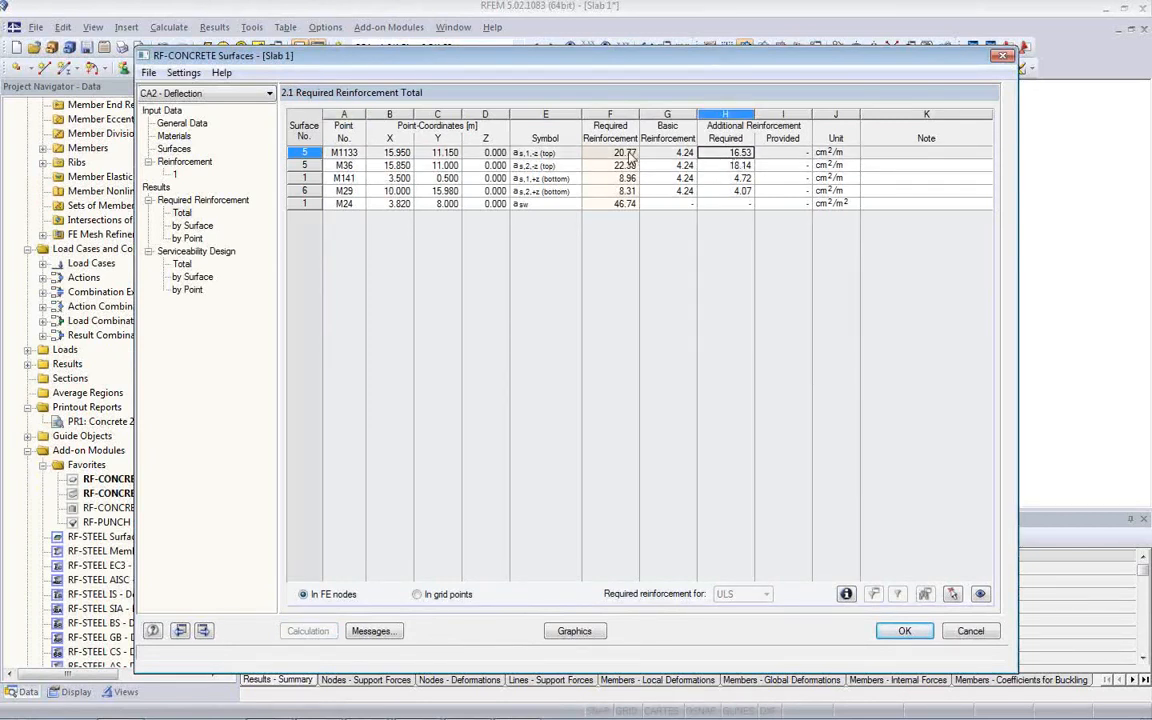
{"action": "left_click", "coordinate": [182, 264]}
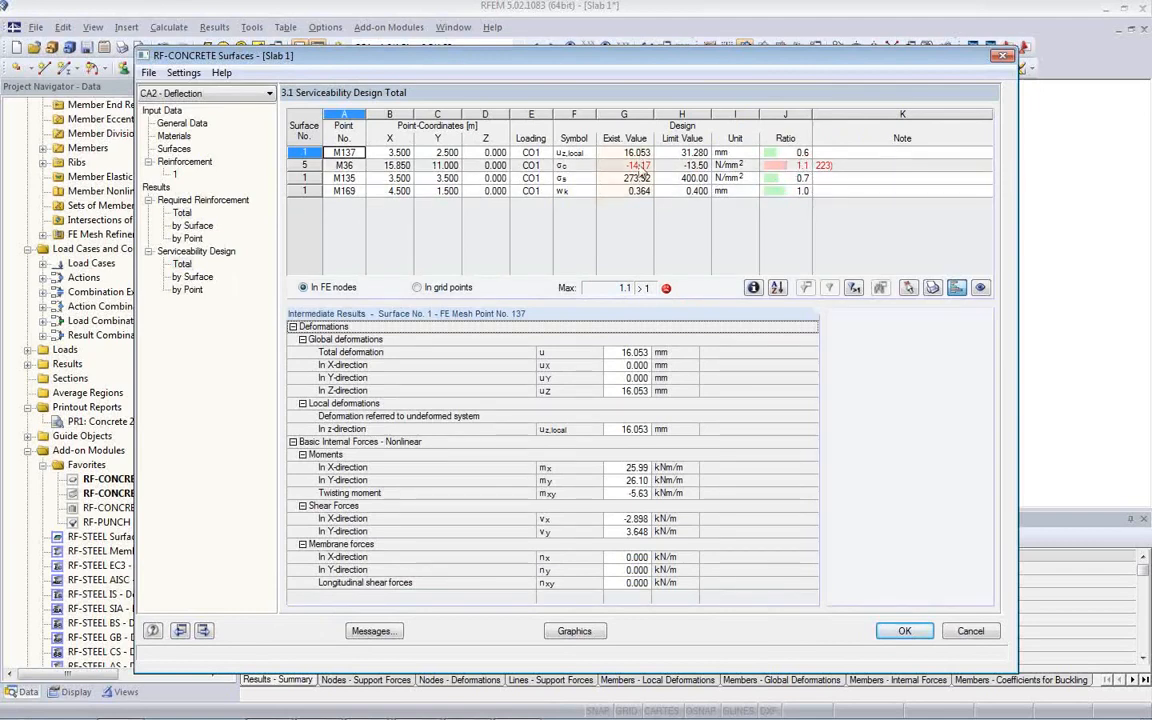
{"action": "left_click", "coordinate": [592, 168]}
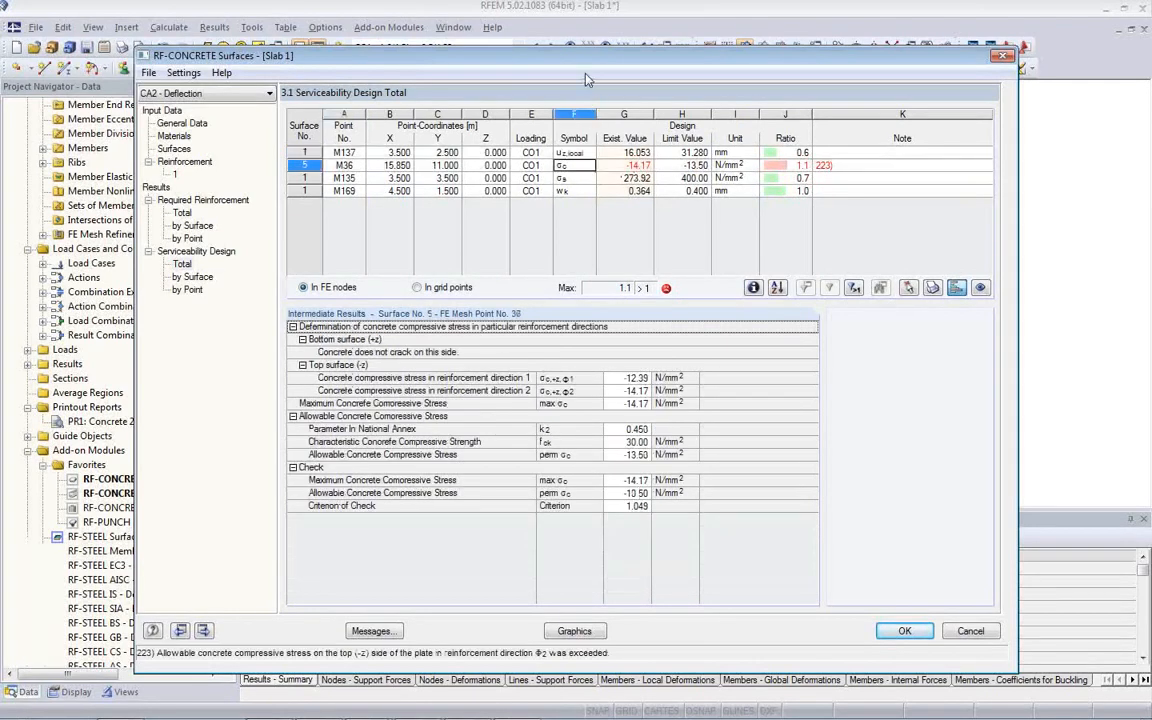
{"action": "left_click_drag", "start_coordinate": [522, 50], "coordinate": [540, 443]}
{"action": "left_click_drag", "start_coordinate": [648, 455], "coordinate": [653, 184]}
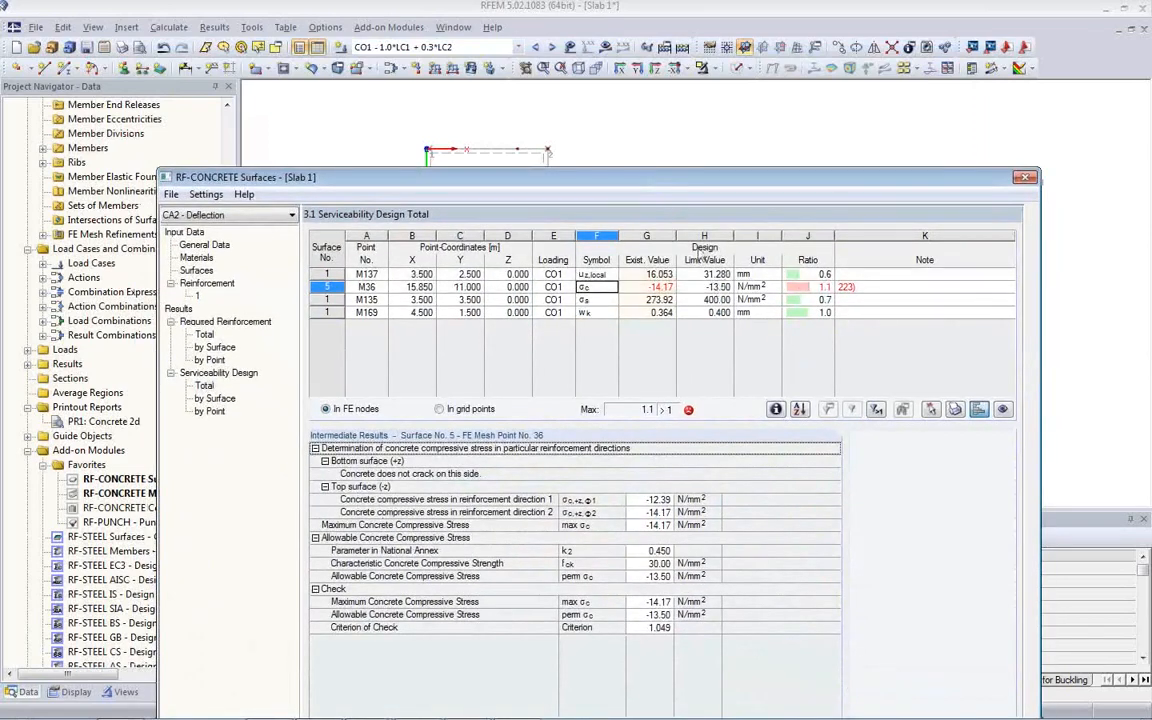
{"action": "left_click_drag", "start_coordinate": [656, 180], "coordinate": [599, 100]}
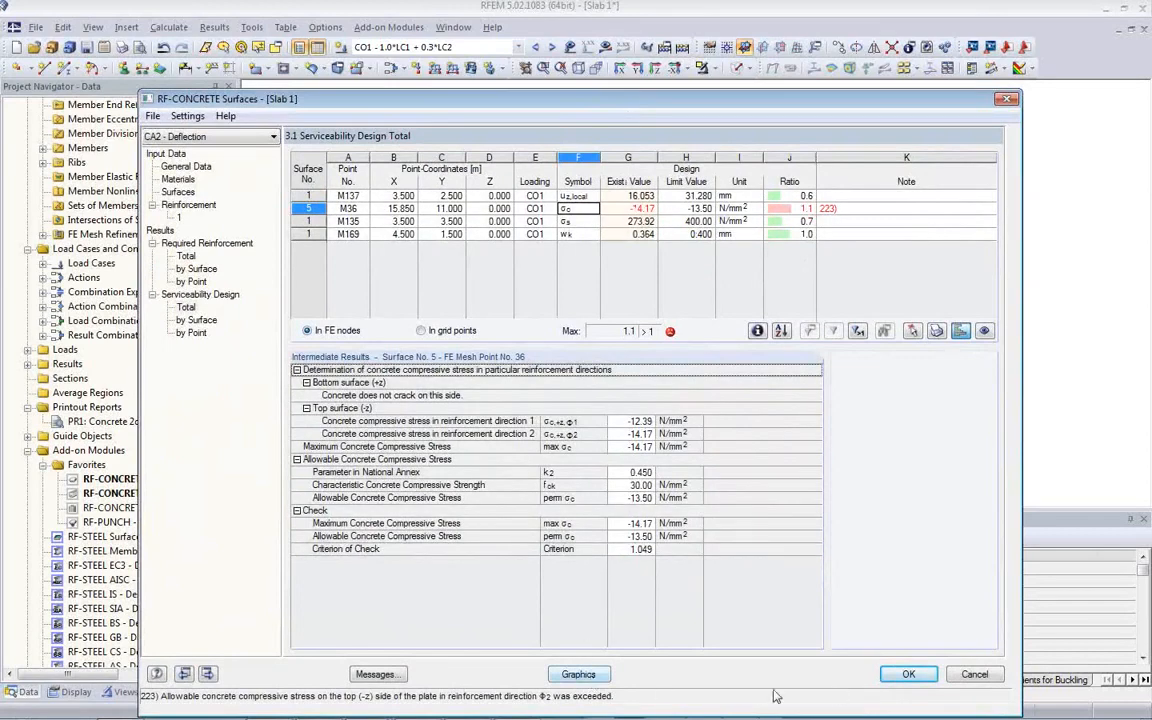
Display the total deformations u of case CA2 graphically on the slab.
{"action": "left_click", "coordinate": [581, 674]}
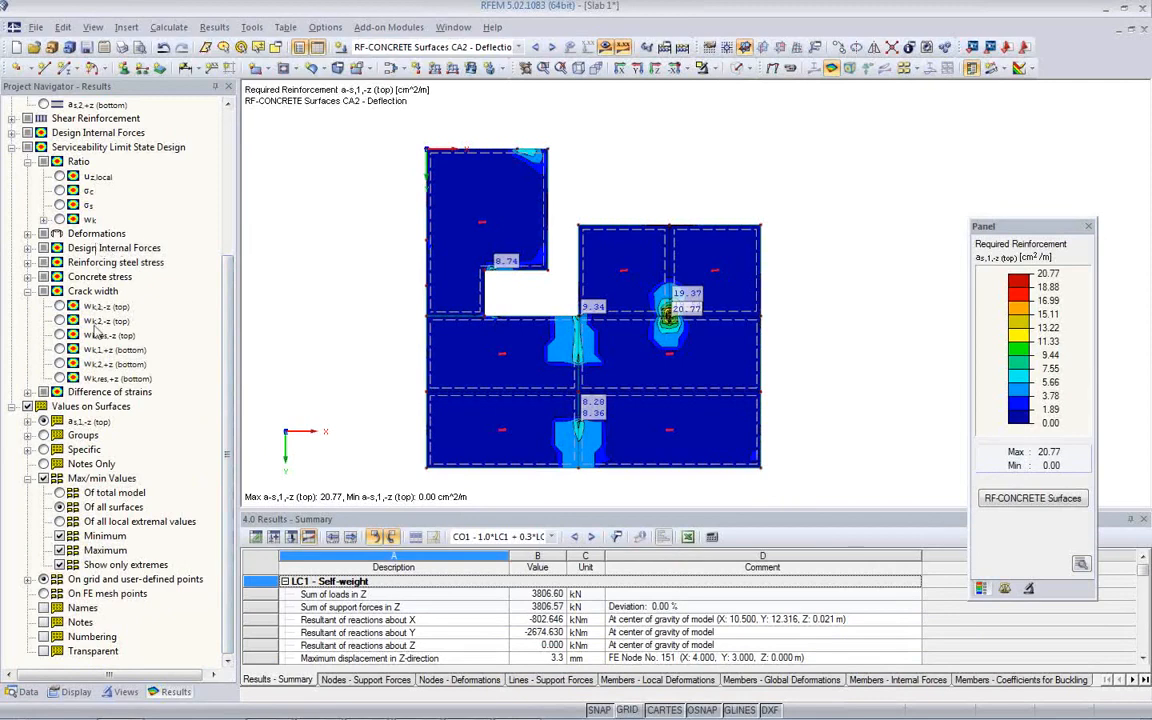
{"action": "left_click", "coordinate": [28, 233]}
{"action": "left_click", "coordinate": [59, 248]}
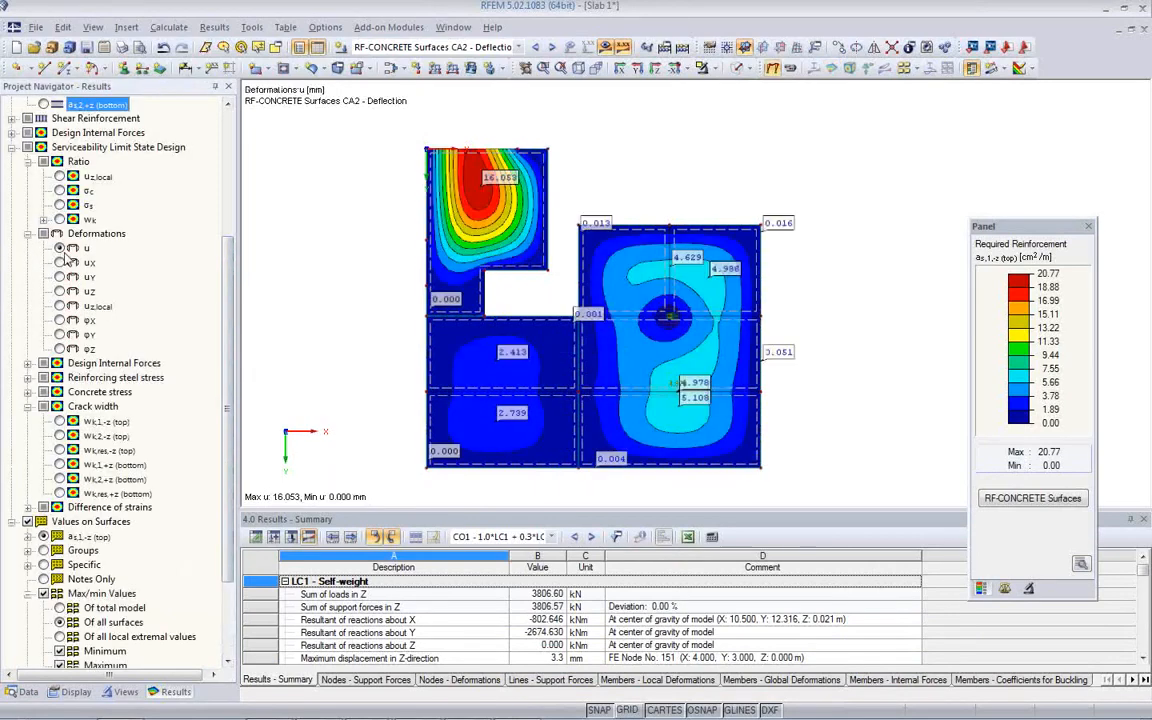
{"action": "middle_click_drag", "start_coordinate": [633, 310], "coordinate": [553, 310]}
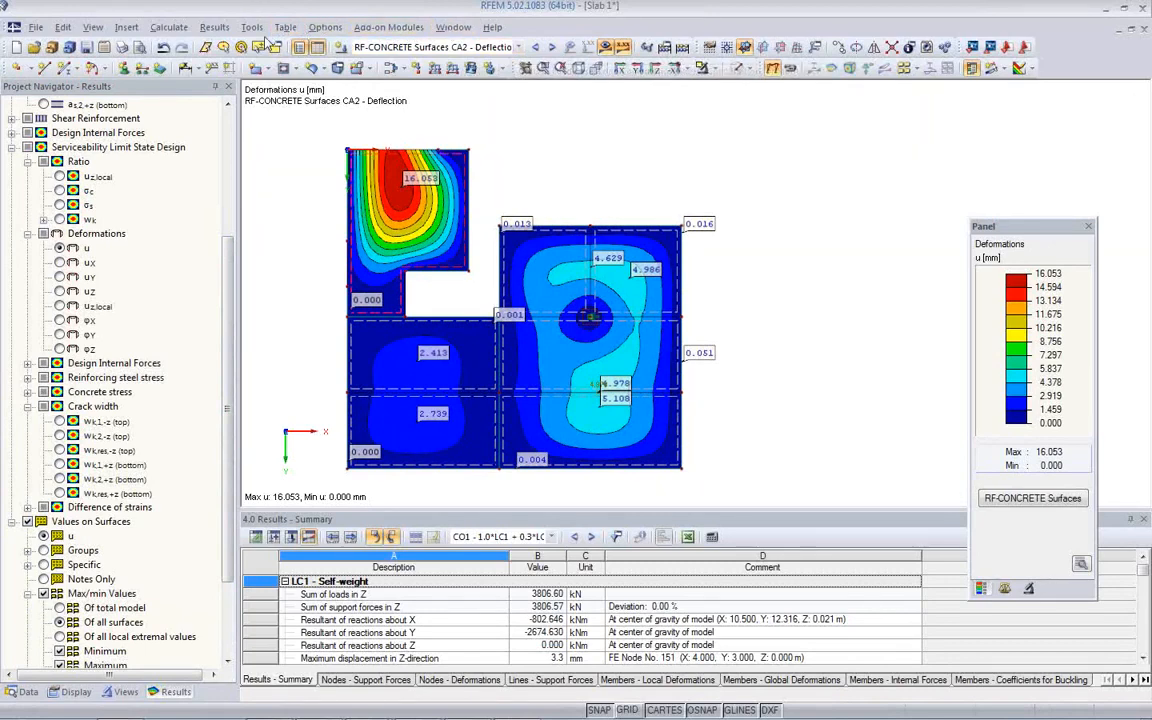
Open a second model window tiled vertically and show CO1's global deformations in it for comparison with CA2.
{"action": "left_click", "coordinate": [453, 27]}
{"action": "left_click", "coordinate": [465, 51]}
{"action": "left_click", "coordinate": [453, 27]}
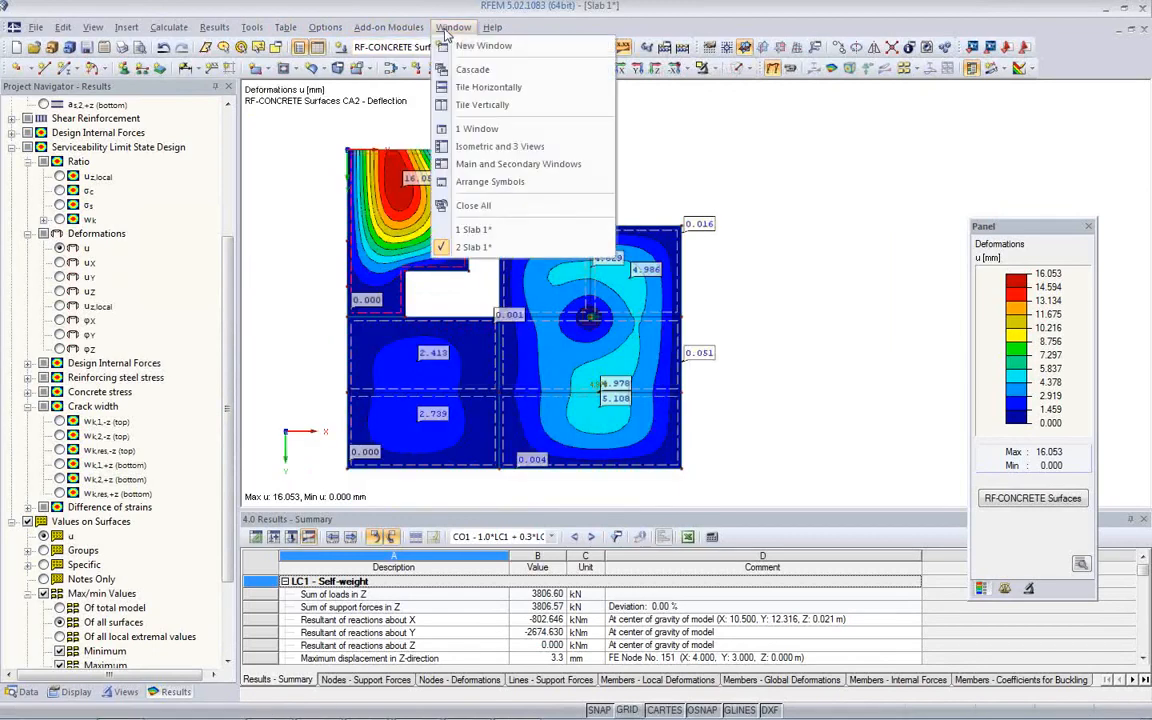
{"action": "left_click", "coordinate": [442, 104]}
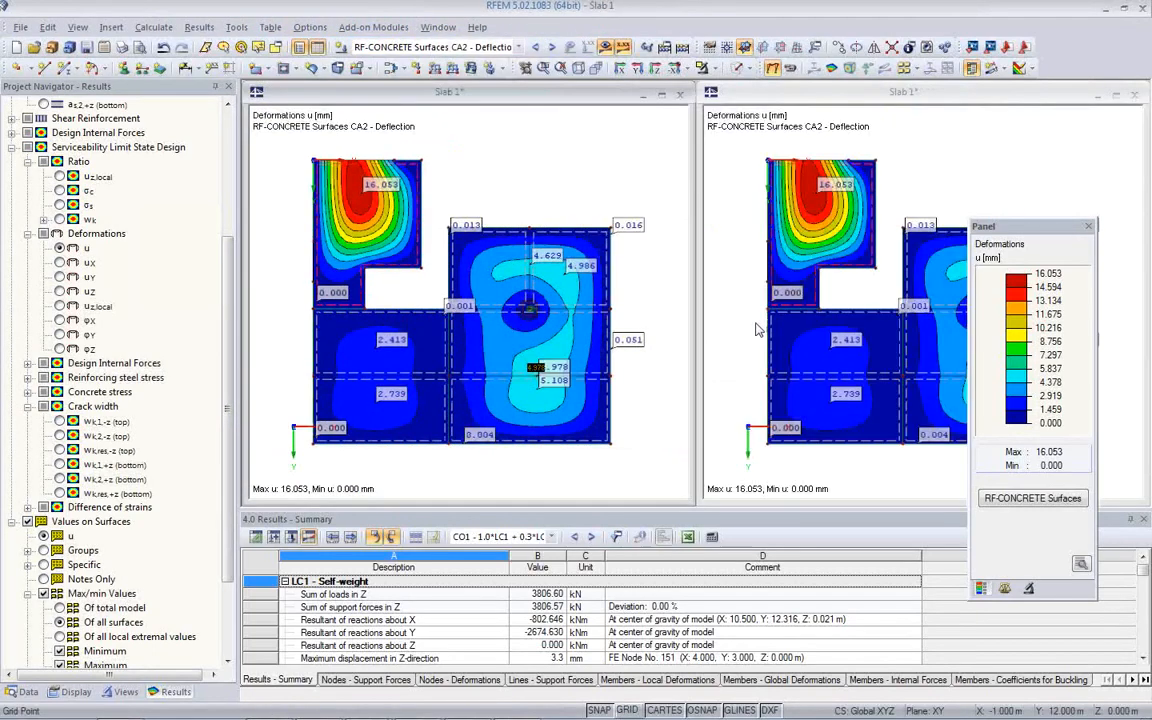
{"action": "left_click", "coordinate": [747, 218]}
{"action": "left_click", "coordinate": [466, 48]}
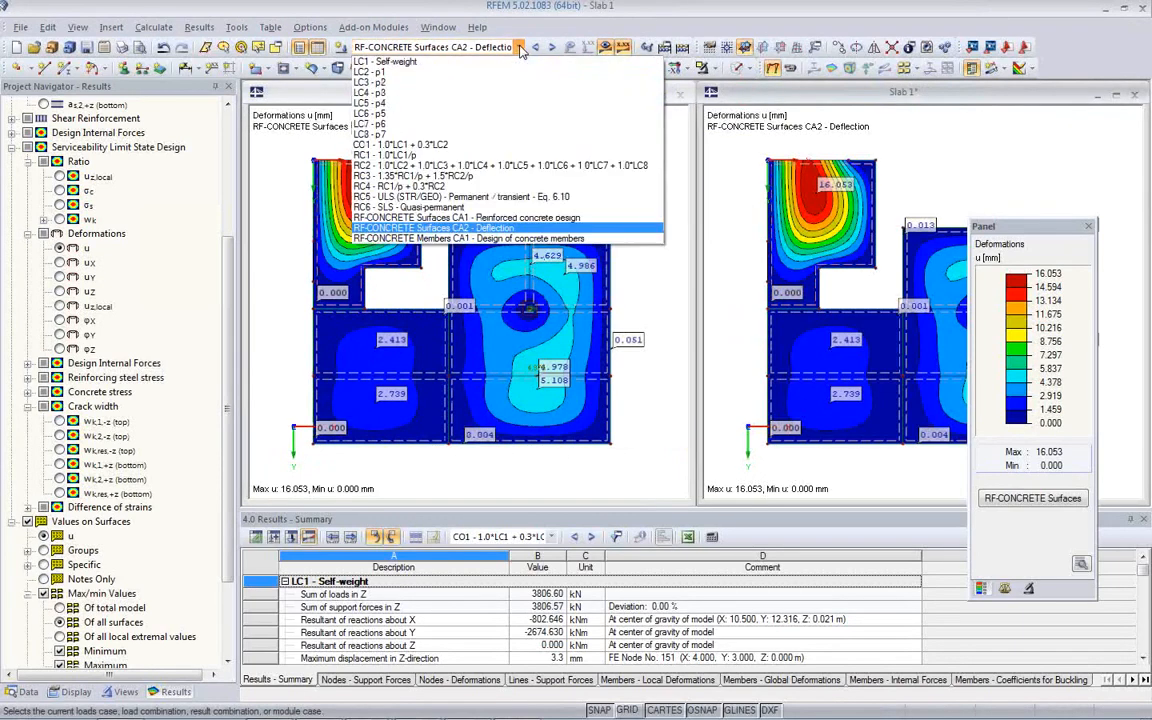
{"action": "left_click", "coordinate": [505, 144]}
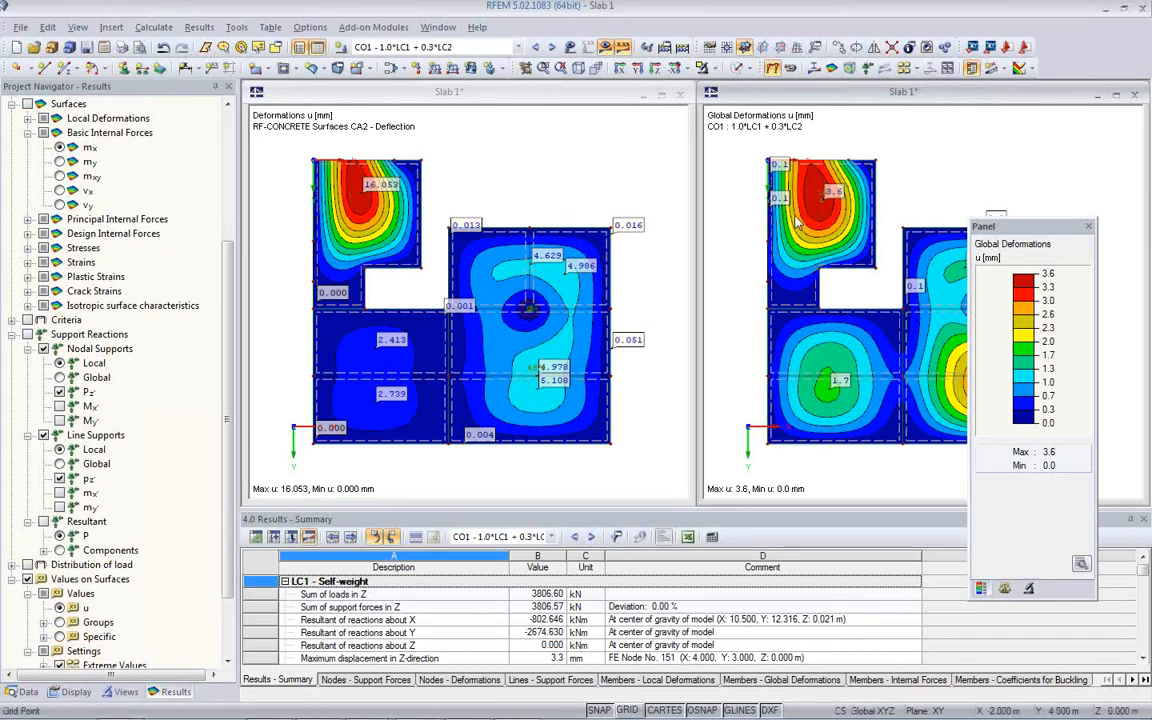
Close the window with the CO1 deformations and maximize the one with the CA2 deflection.
{"action": "left_click", "coordinate": [510, 196]}
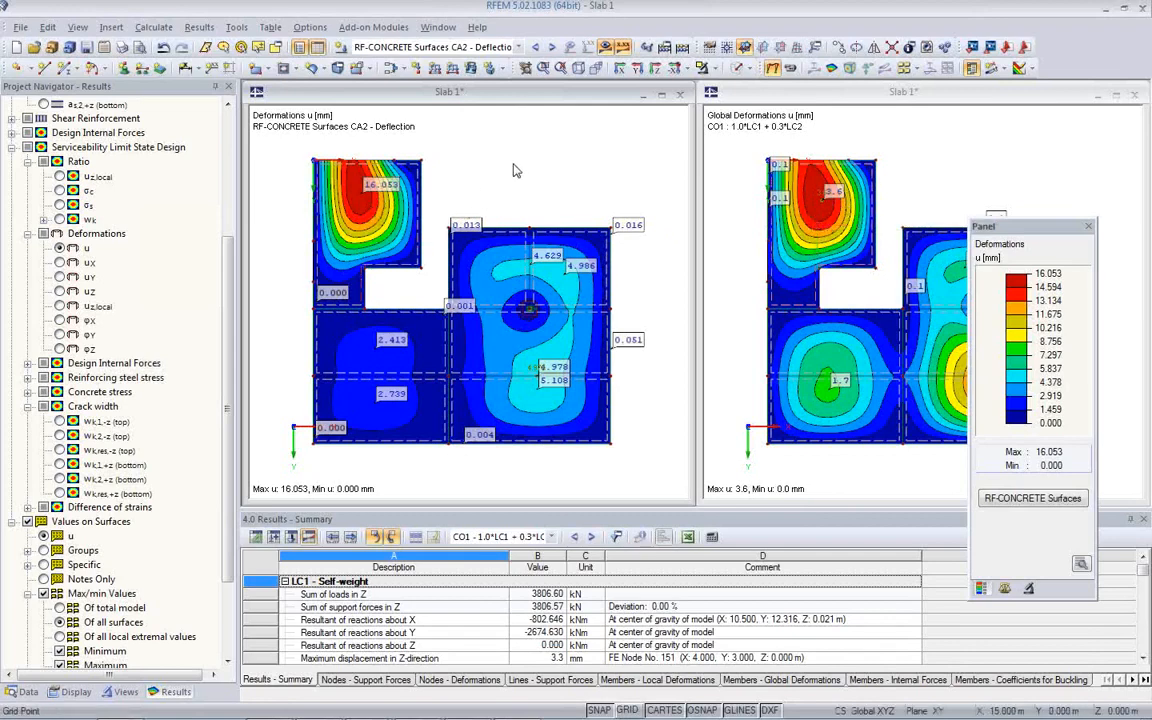
{"action": "left_click", "coordinate": [1135, 96]}
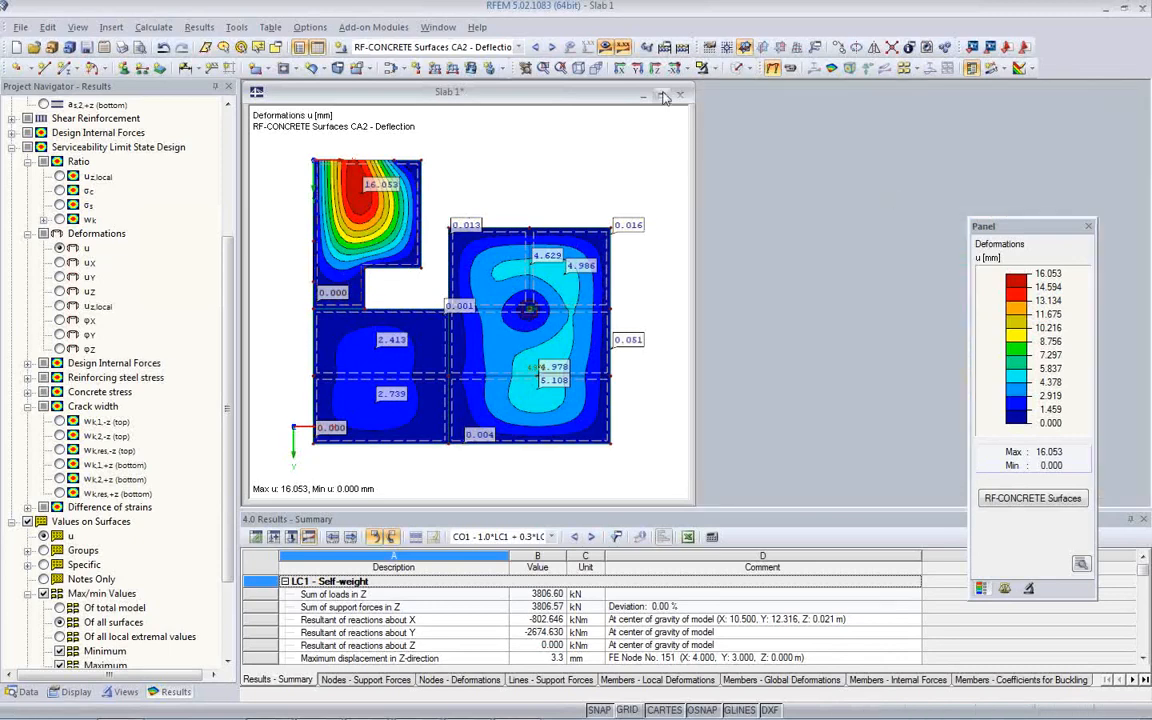
{"action": "double_click", "coordinate": [600, 90]}
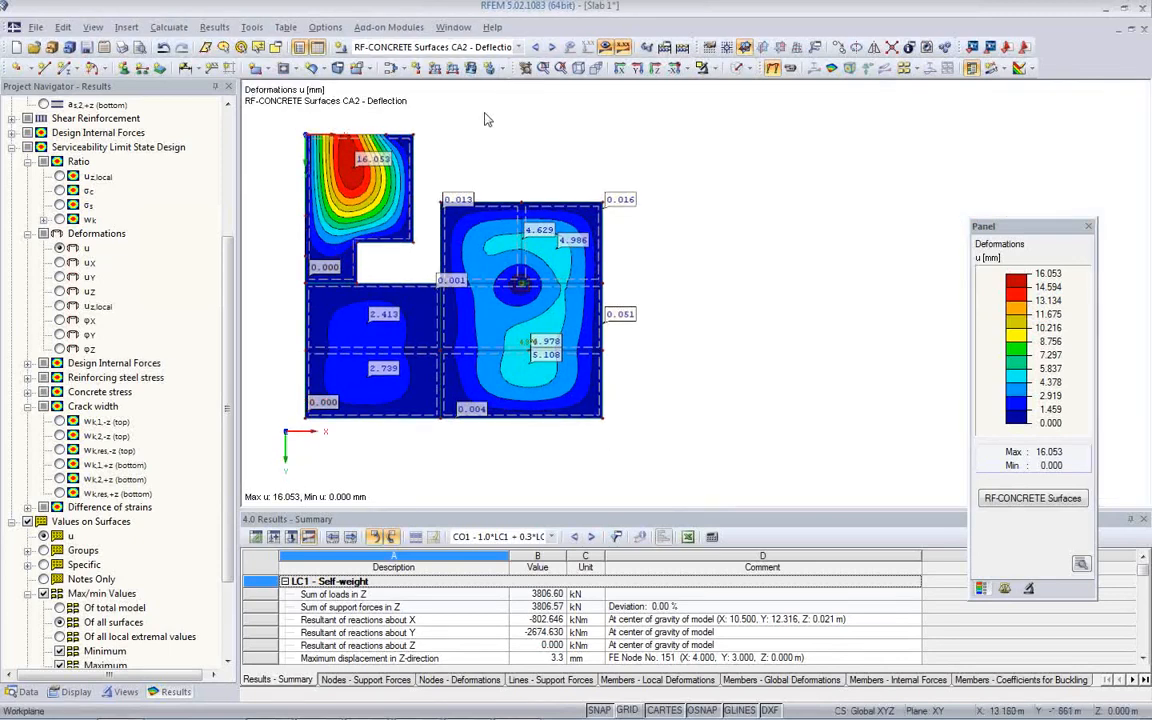
{"action": "middle_click_drag", "start_coordinate": [565, 398], "coordinate": [667, 402]}
{"action": "scroll", "coordinate": [665, 398], "scroll_direction": "up", "scroll_amount": 1}
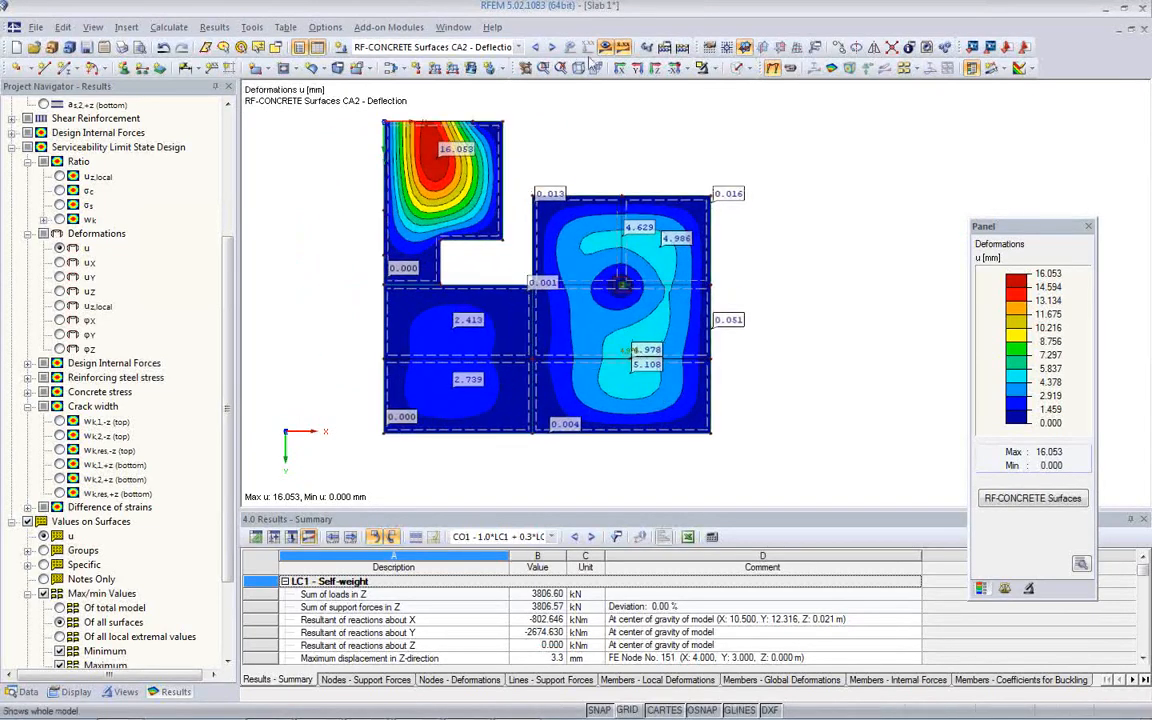
Hide the displayed results and select result combination RC5 for design in the RF-PUNCH punching shear module.
{"action": "left_click", "coordinate": [605, 48]}
{"action": "middle_click_drag", "start_coordinate": [586, 318], "coordinate": [530, 168], "text": "ctrl"}
{"action": "scroll", "coordinate": [618, 305], "scroll_direction": "up", "scroll_amount": 8}
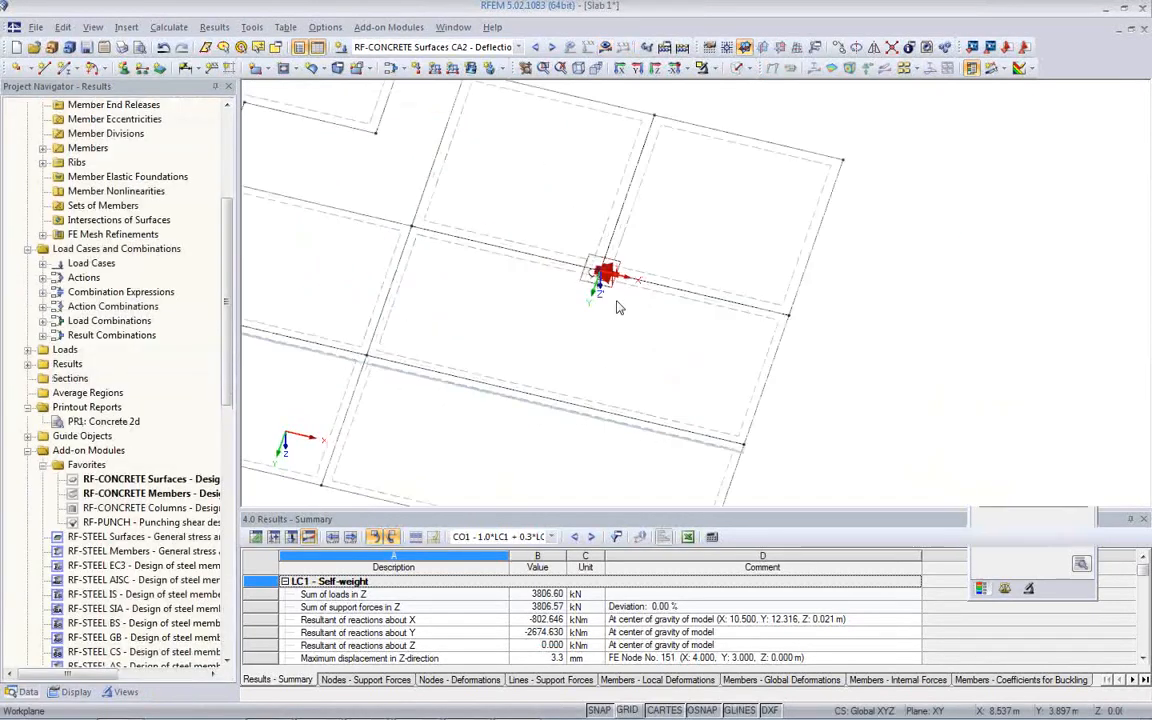
{"action": "middle_click_drag", "start_coordinate": [606, 279], "coordinate": [662, 318]}
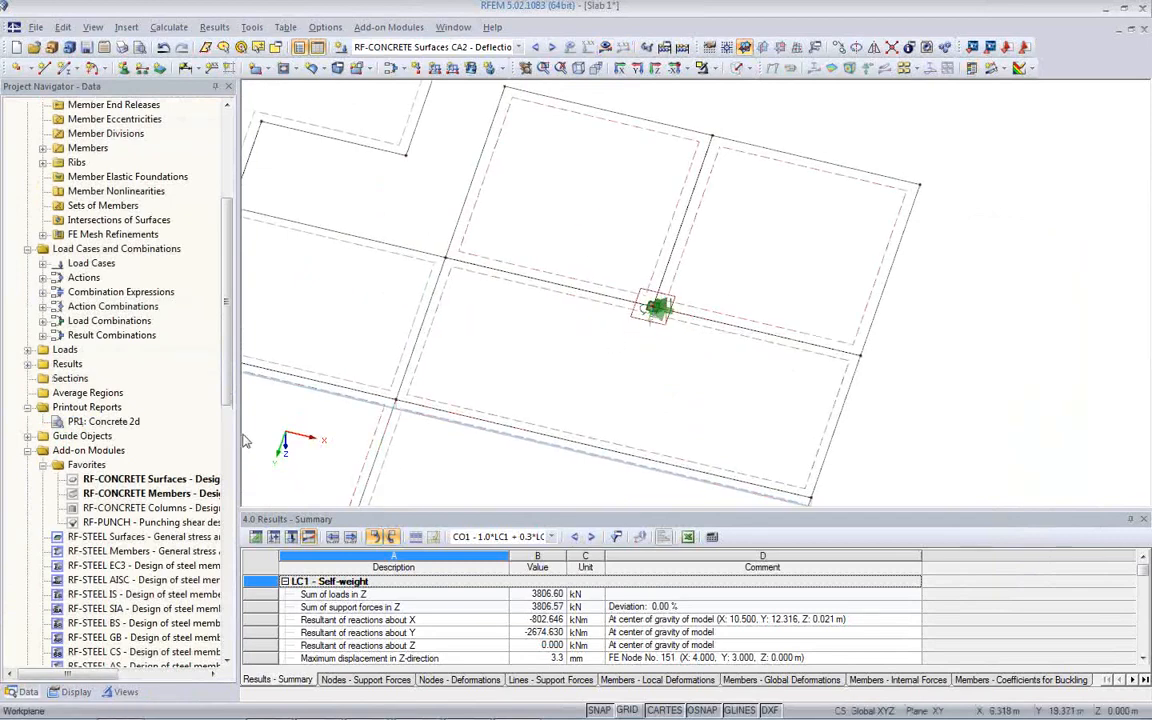
{"action": "left_click_drag", "start_coordinate": [225, 377], "coordinate": [233, 461]}
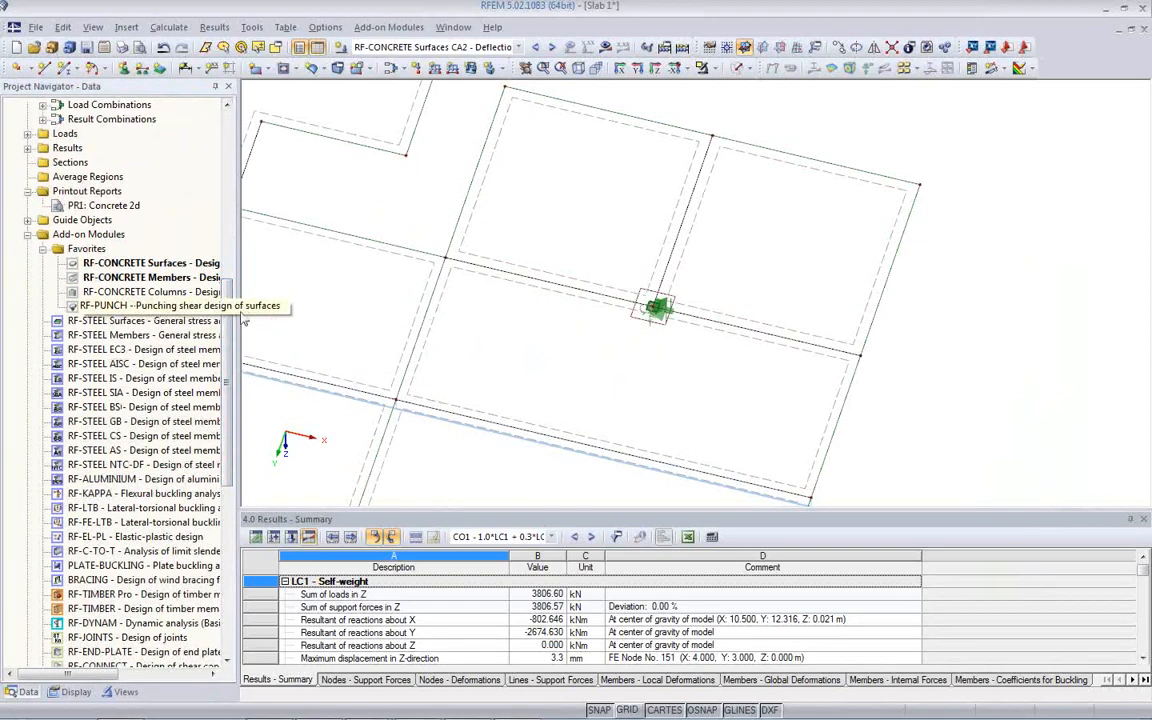
{"action": "double_click", "coordinate": [146, 309]}
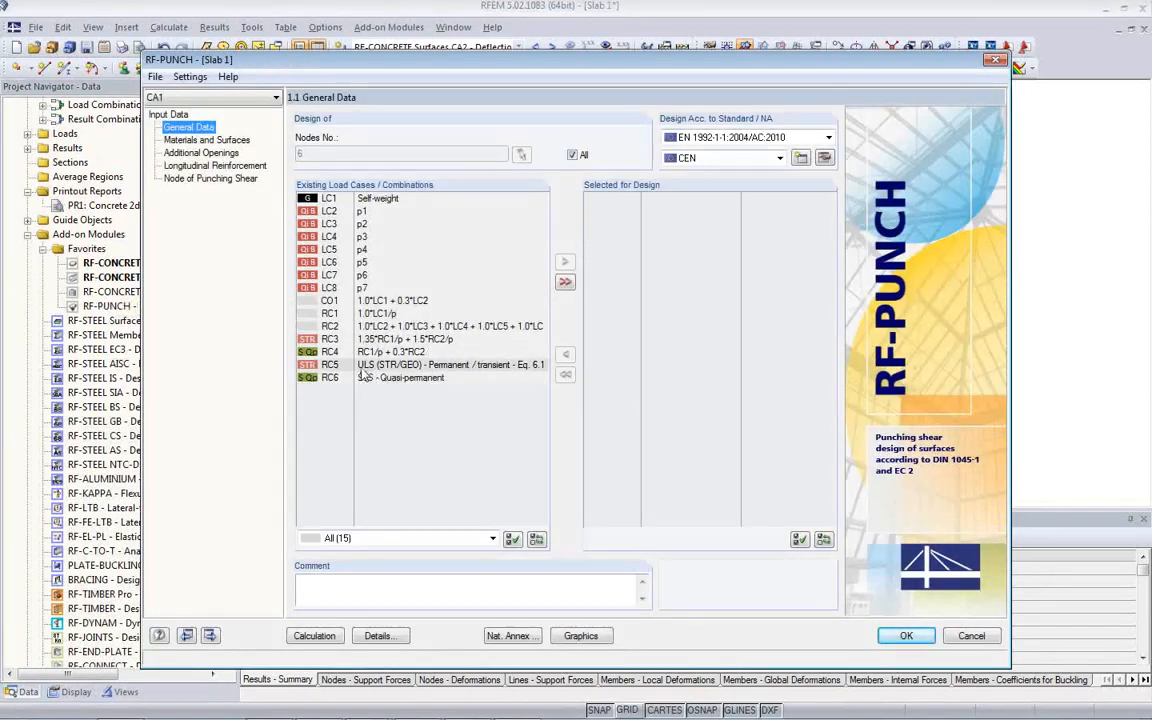
{"action": "double_click", "coordinate": [373, 366]}
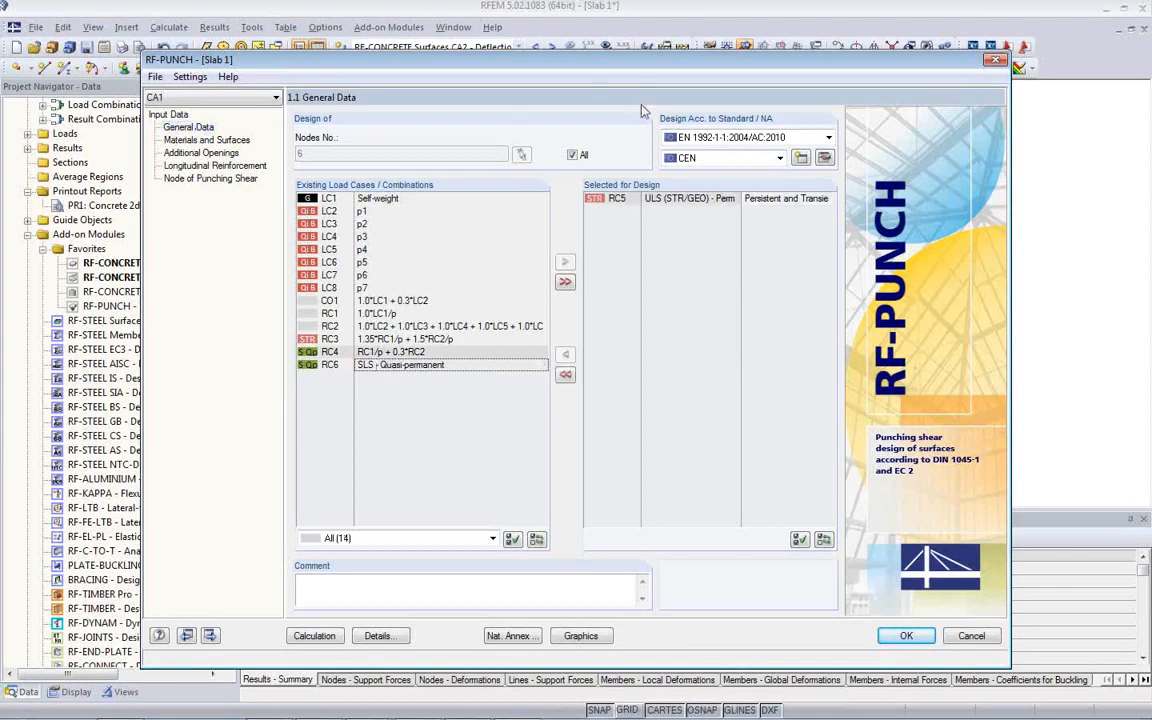
Review the RF-PUNCH input data for materials and surfaces, additional openings, longitudinal reinforcement and the punching shear node 6.
{"action": "left_click", "coordinate": [210, 140]}
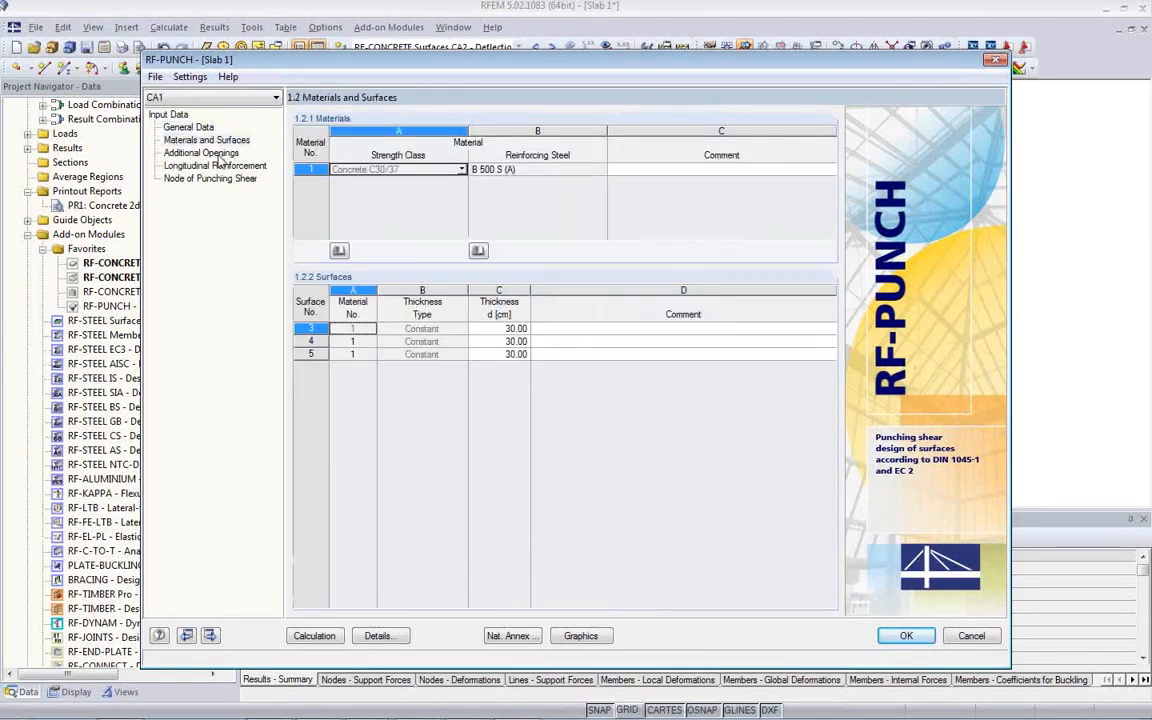
{"action": "left_click", "coordinate": [205, 153]}
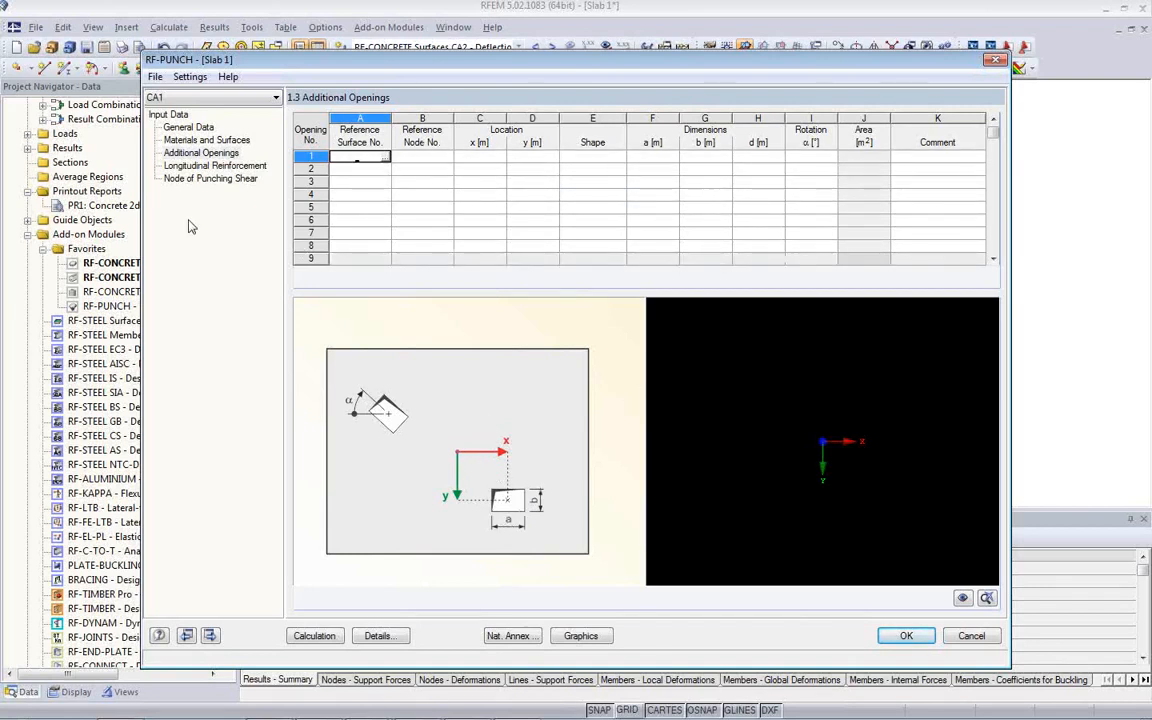
{"action": "left_click", "coordinate": [211, 166]}
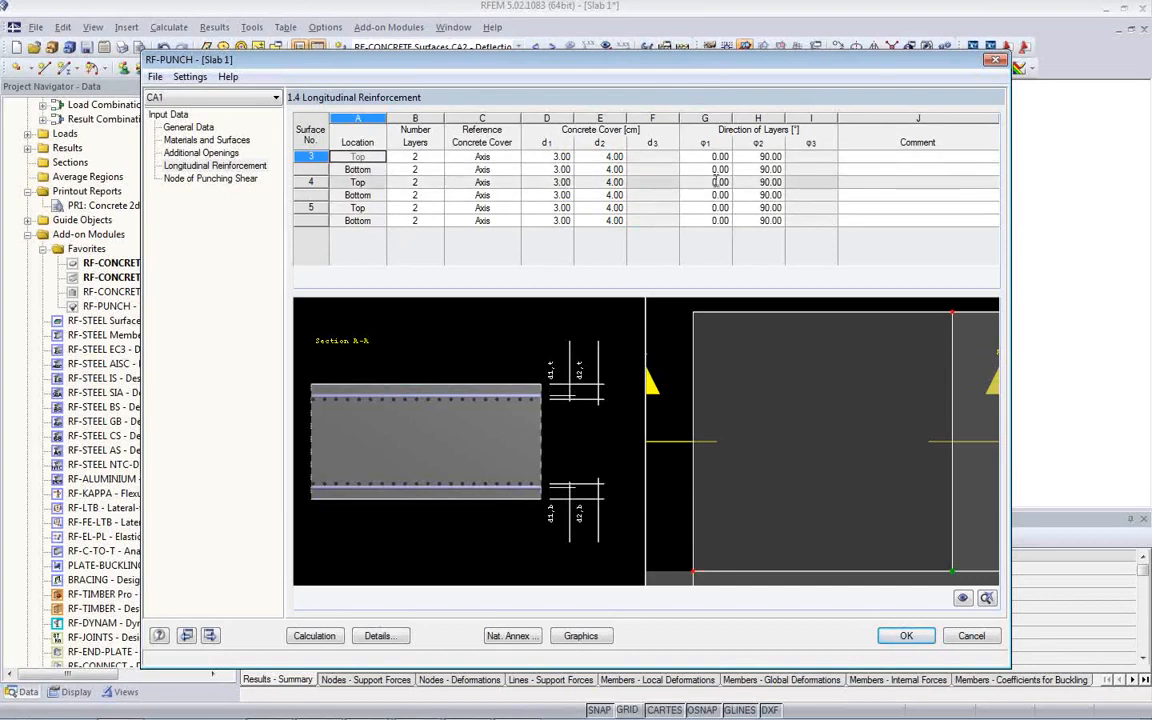
{"action": "left_click", "coordinate": [212, 178]}
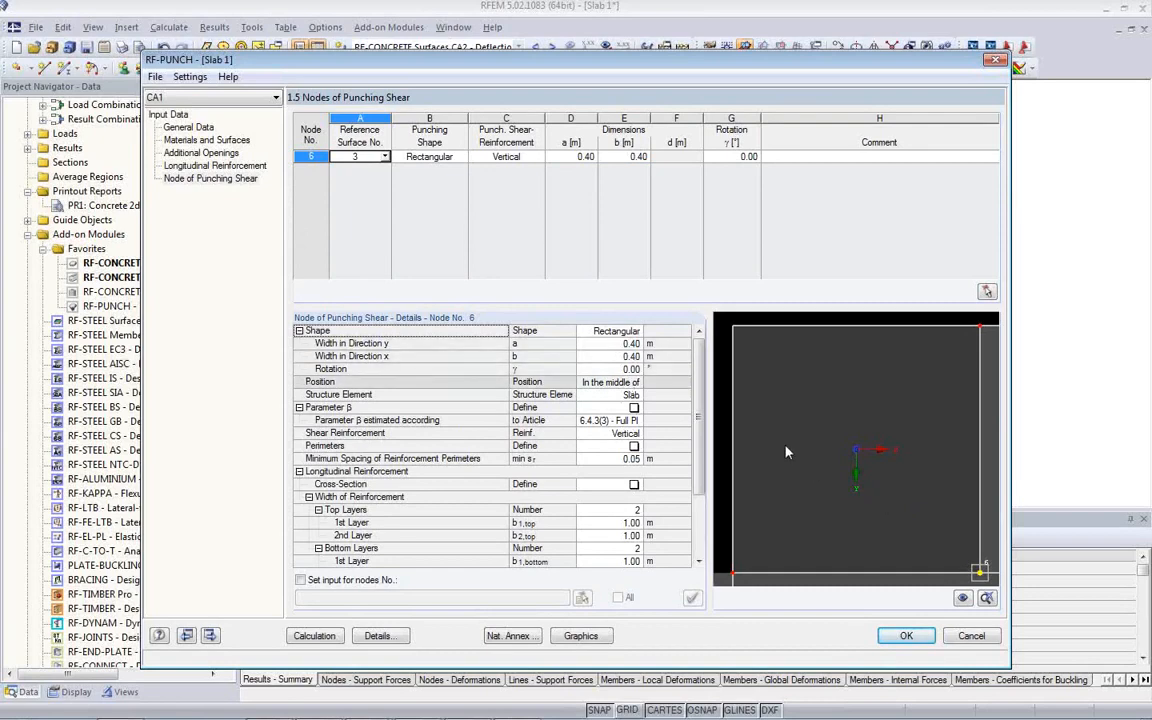
{"action": "left_click", "coordinate": [196, 129]}
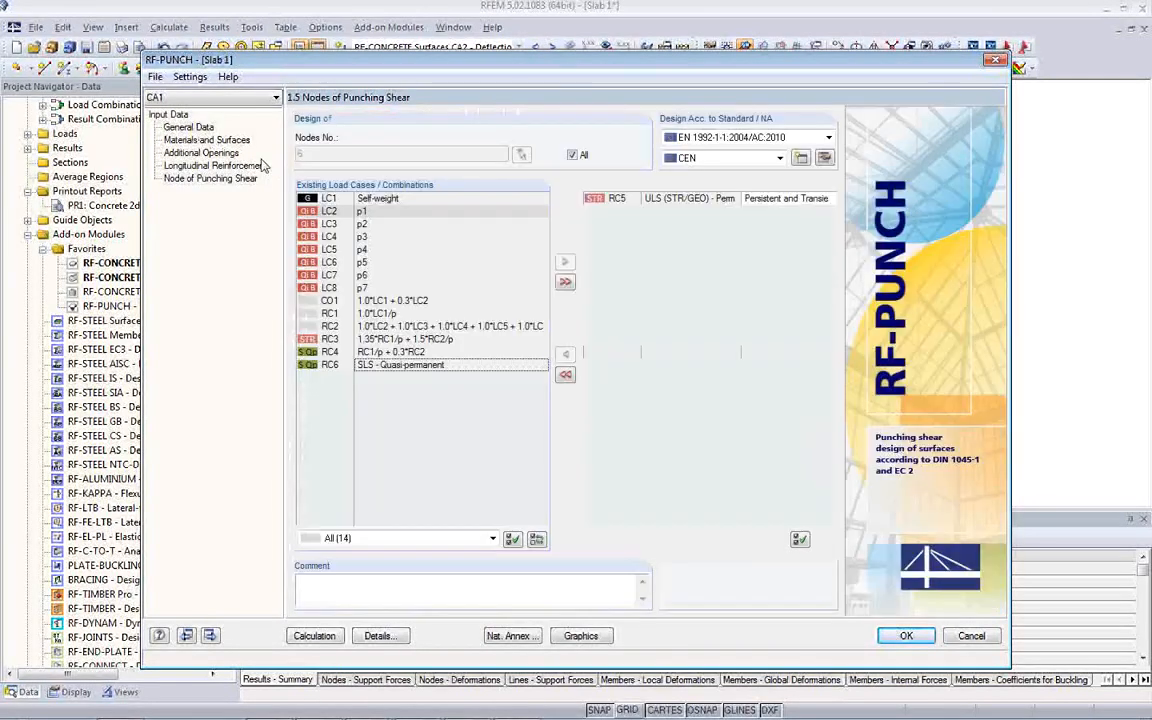
{"action": "left_click", "coordinate": [180, 140]}
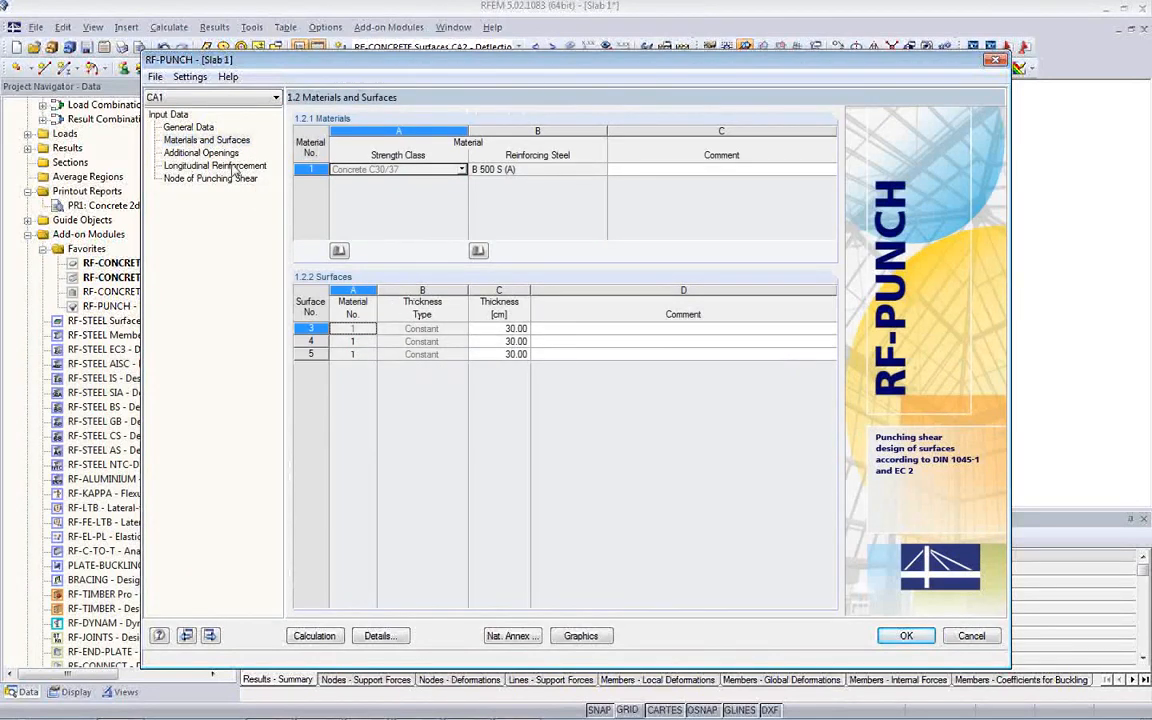
Set the rectangular column at punching shear node 6 to a width of 0.50 m in both directions.
{"action": "left_click", "coordinate": [197, 178]}
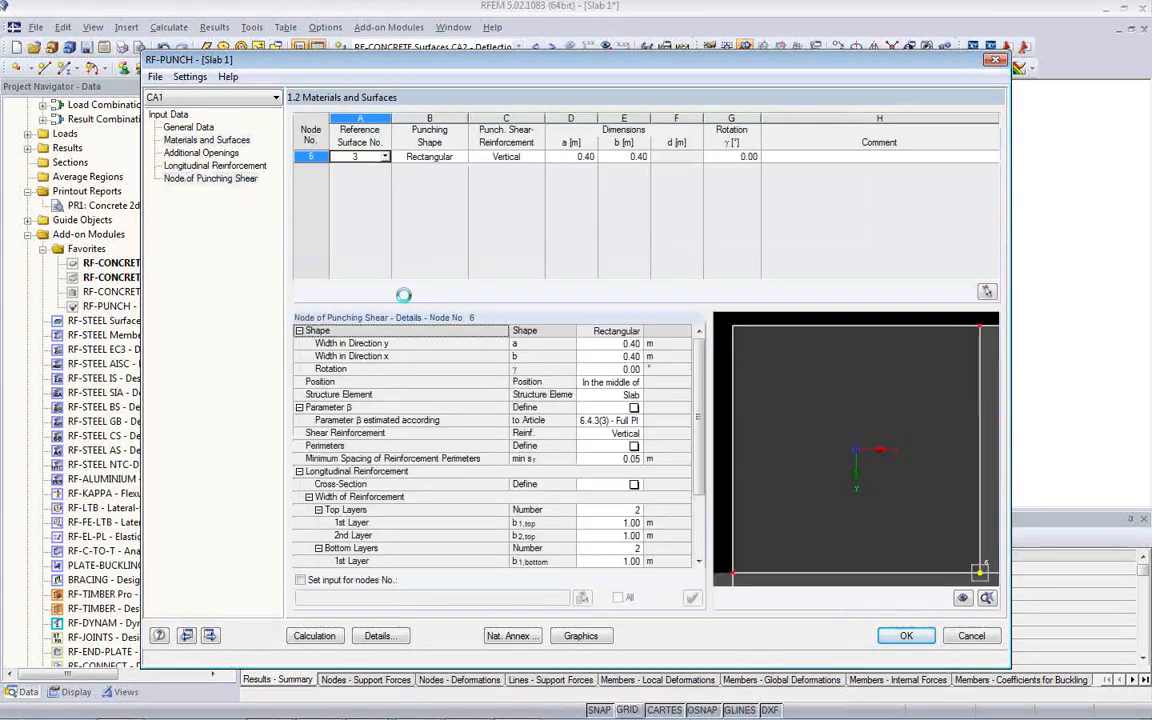
{"action": "left_click", "coordinate": [605, 344]}
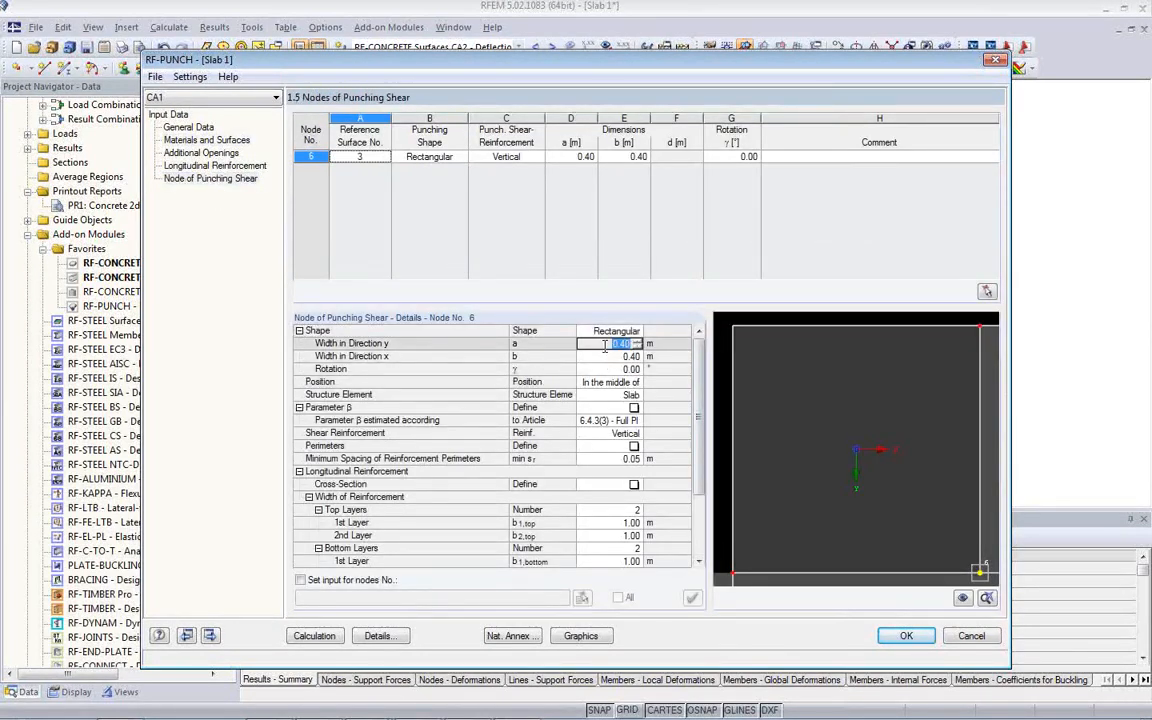
{"action": "type", "text": "0.5"}
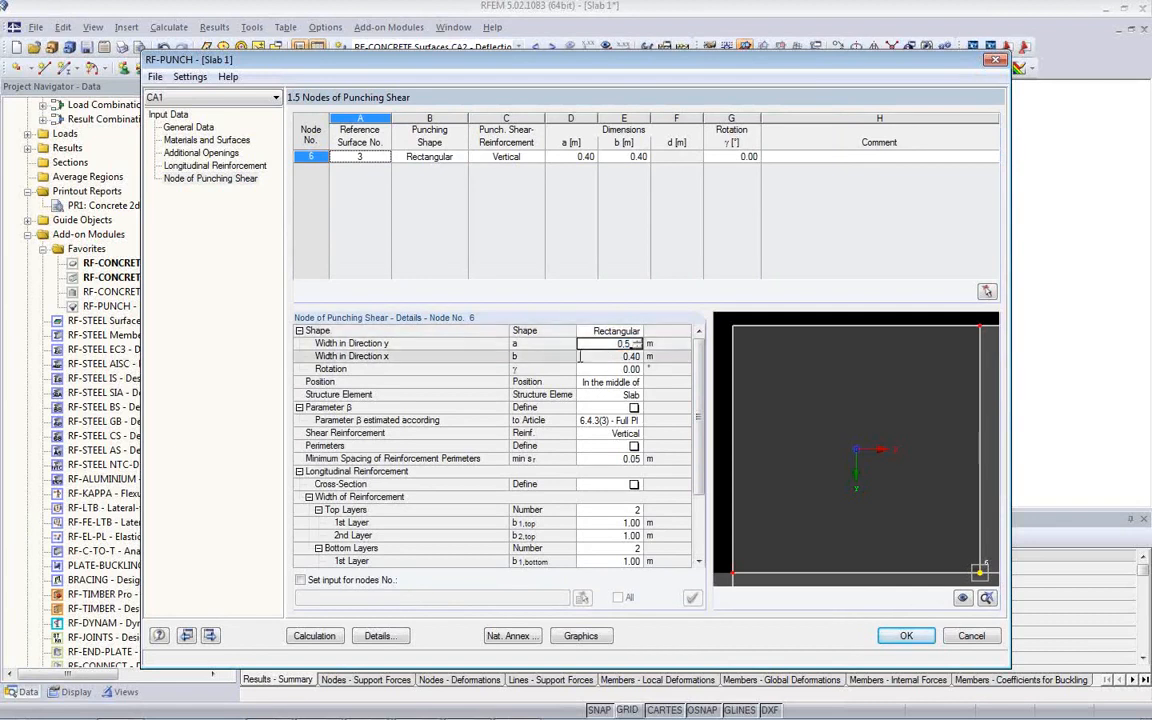
{"action": "left_click", "coordinate": [583, 356]}
{"action": "type", "text": "0."}
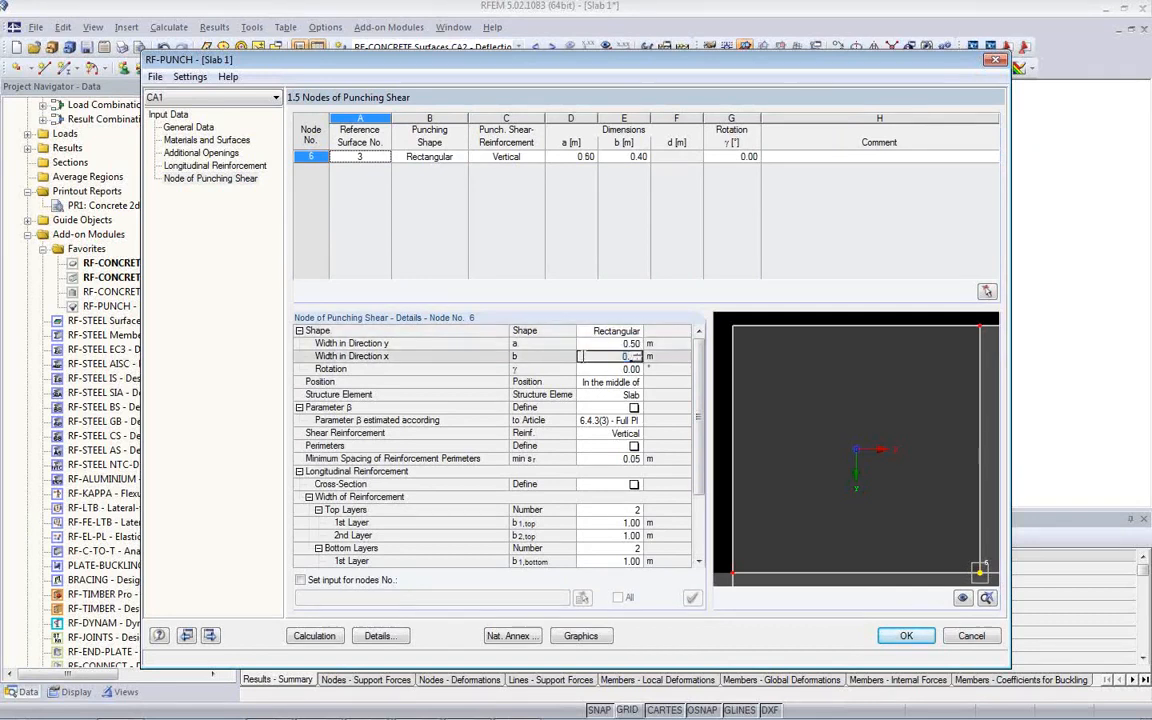
{"action": "left_click", "coordinate": [585, 369]}
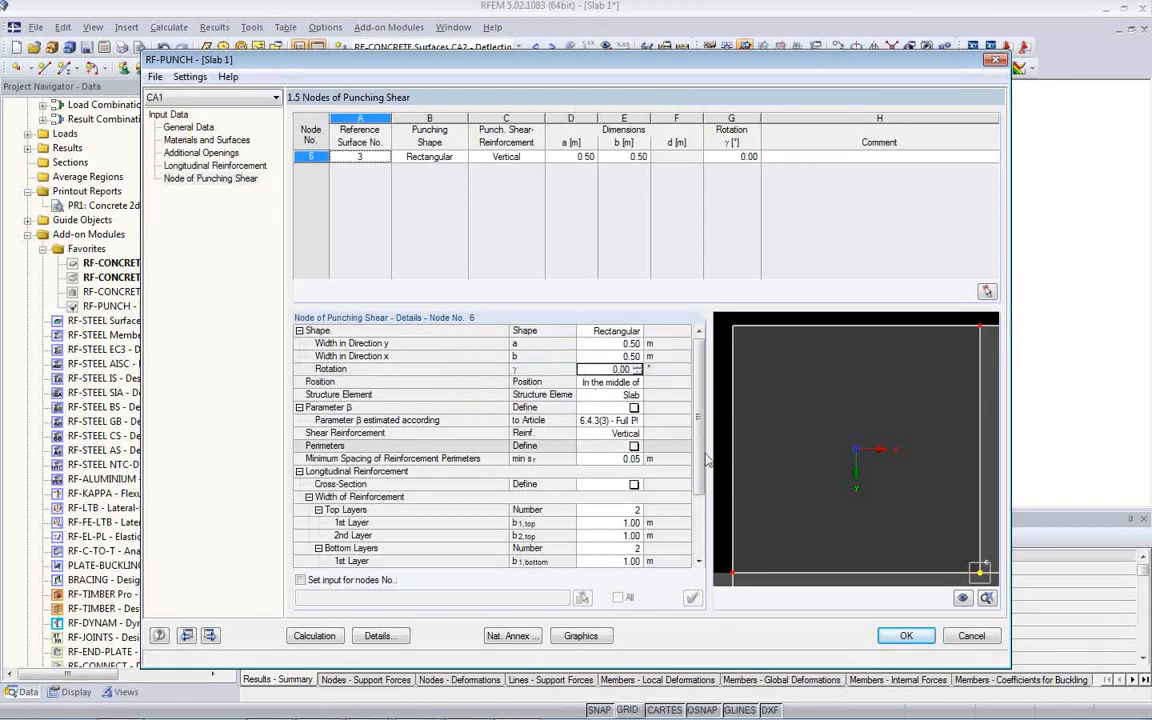
Check node 6's position, parameter β, reinforcement and deductible load settings, and run the punching shear calculation.
{"action": "scroll", "coordinate": [700, 465], "scroll_direction": "down", "scroll_amount": 2}
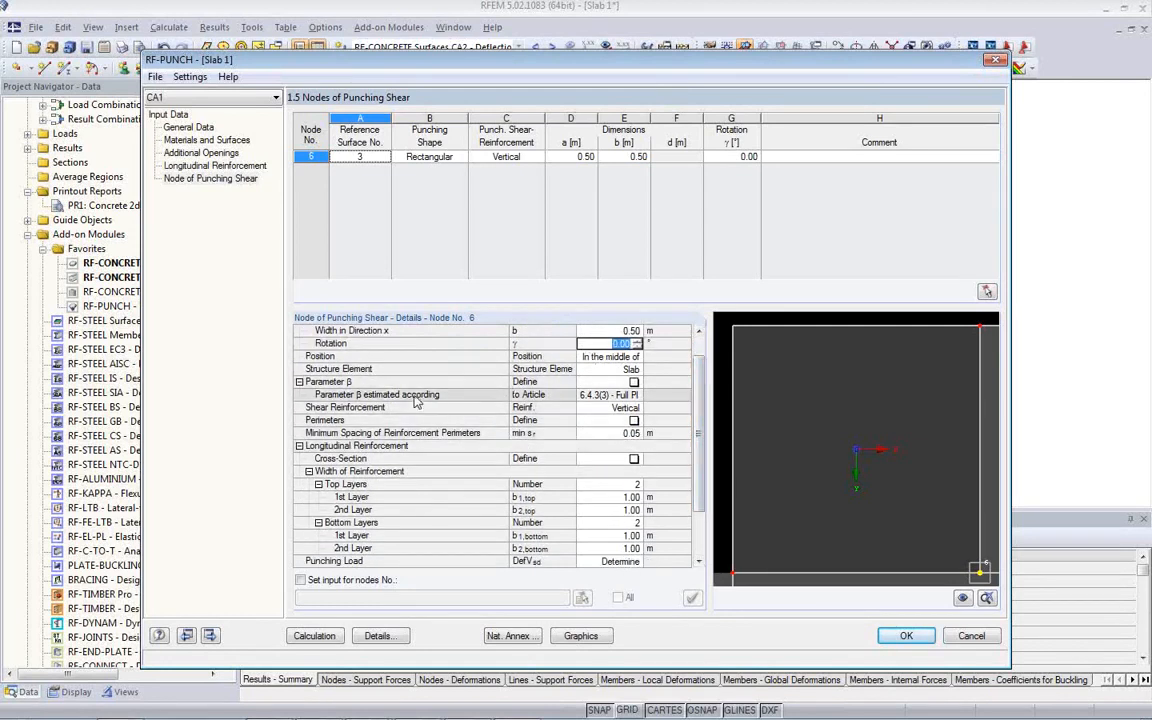
{"action": "left_click", "coordinate": [625, 357]}
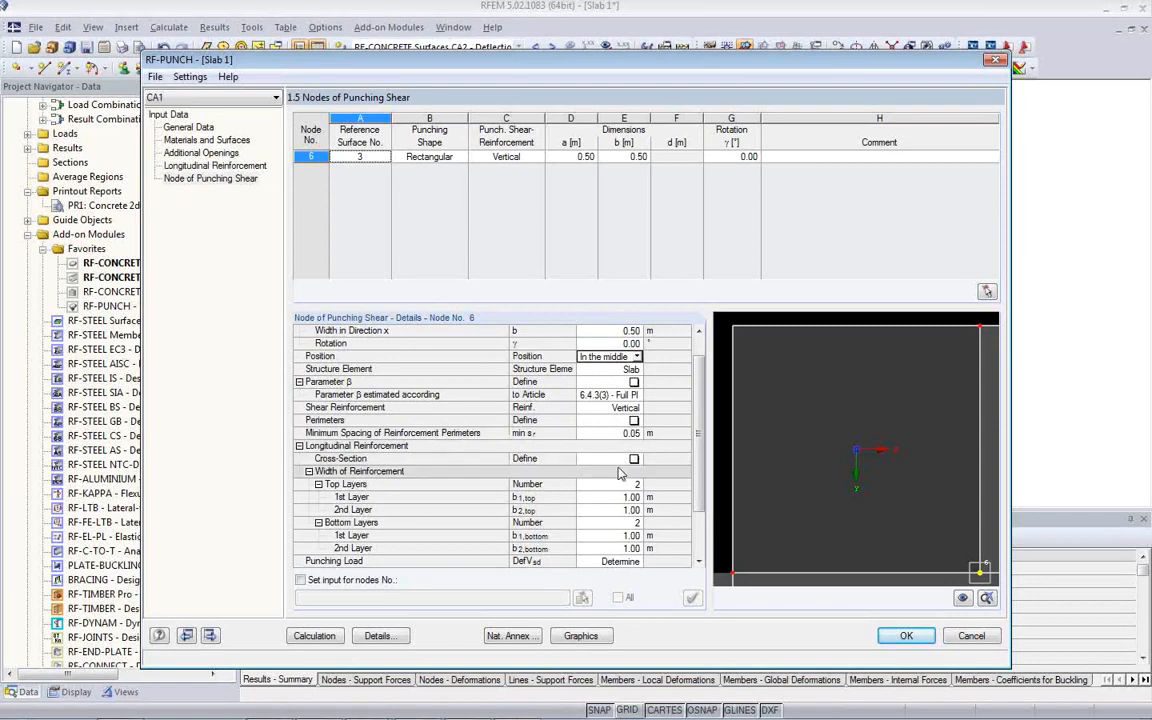
{"action": "scroll", "coordinate": [695, 465], "scroll_direction": "down", "scroll_amount": 3}
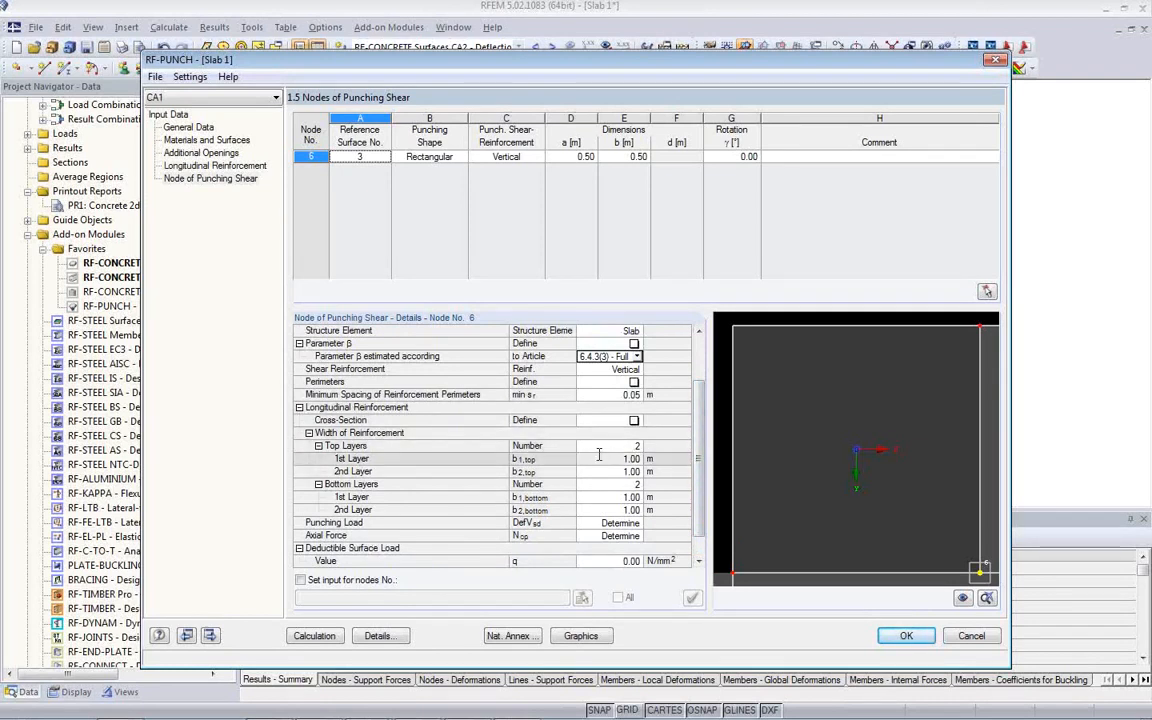
{"action": "scroll", "coordinate": [695, 510], "scroll_direction": "down", "scroll_amount": 2}
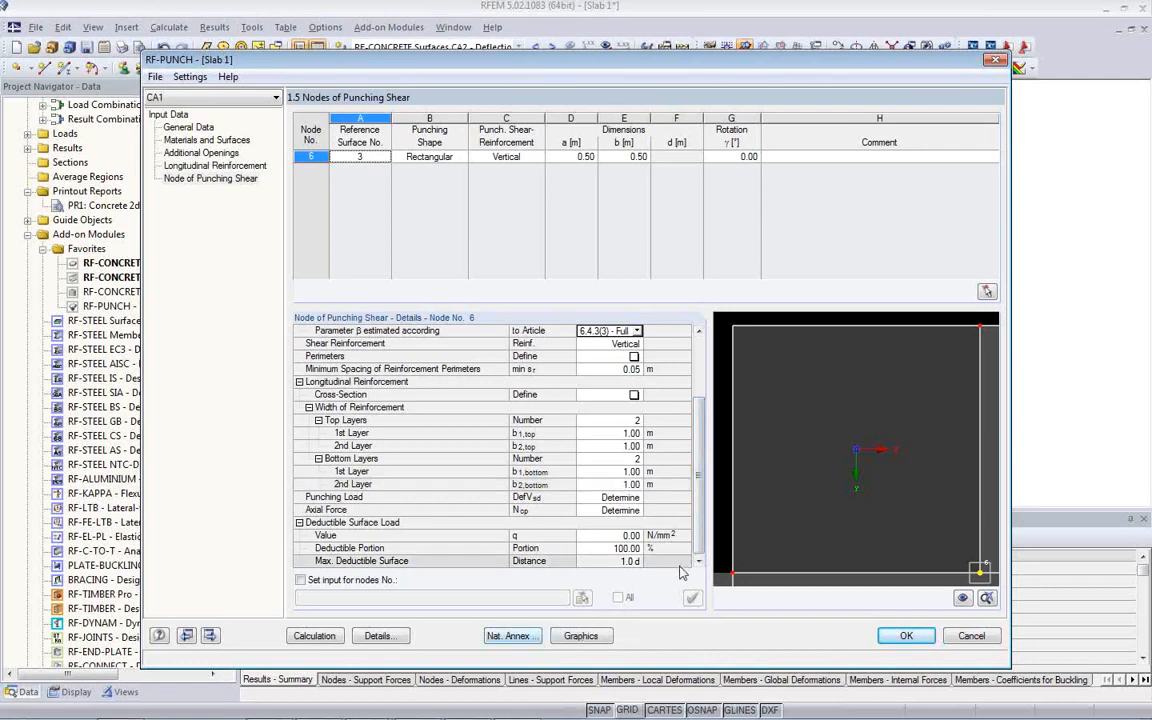
{"action": "left_click", "coordinate": [312, 636]}
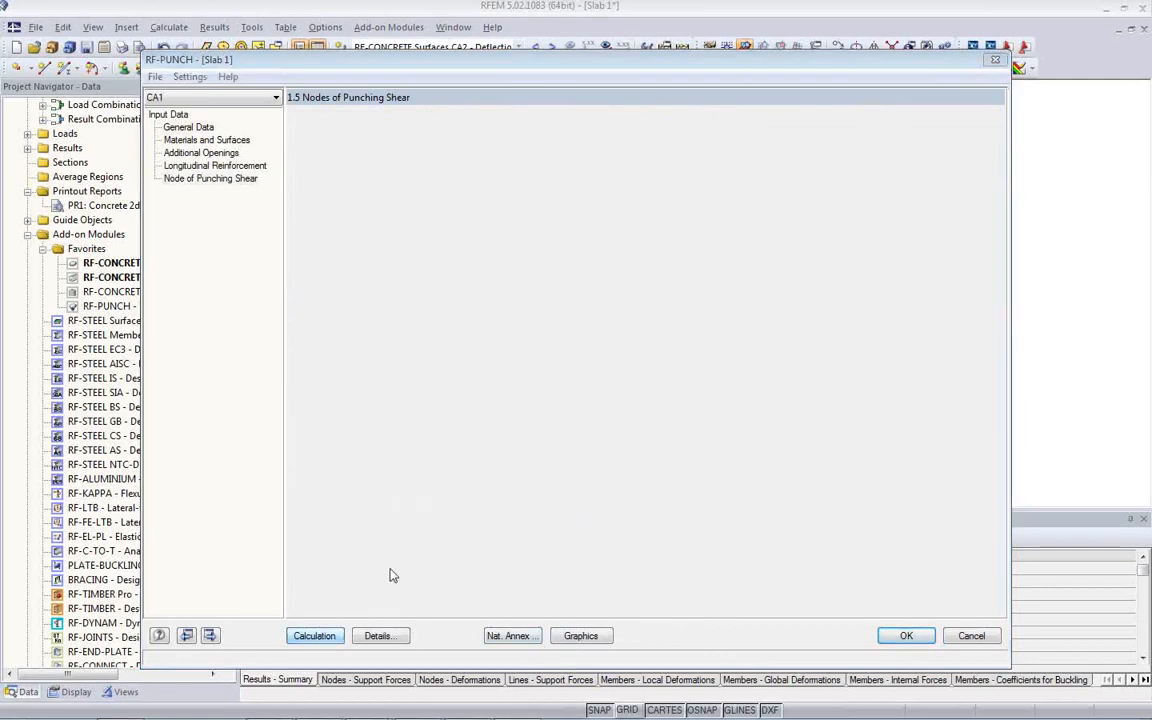
Examine node 6's punching shear results: design criterion, factor β, applied shear force, control perimeter, shear resistance and final check.
{"action": "left_click", "coordinate": [679, 159]}
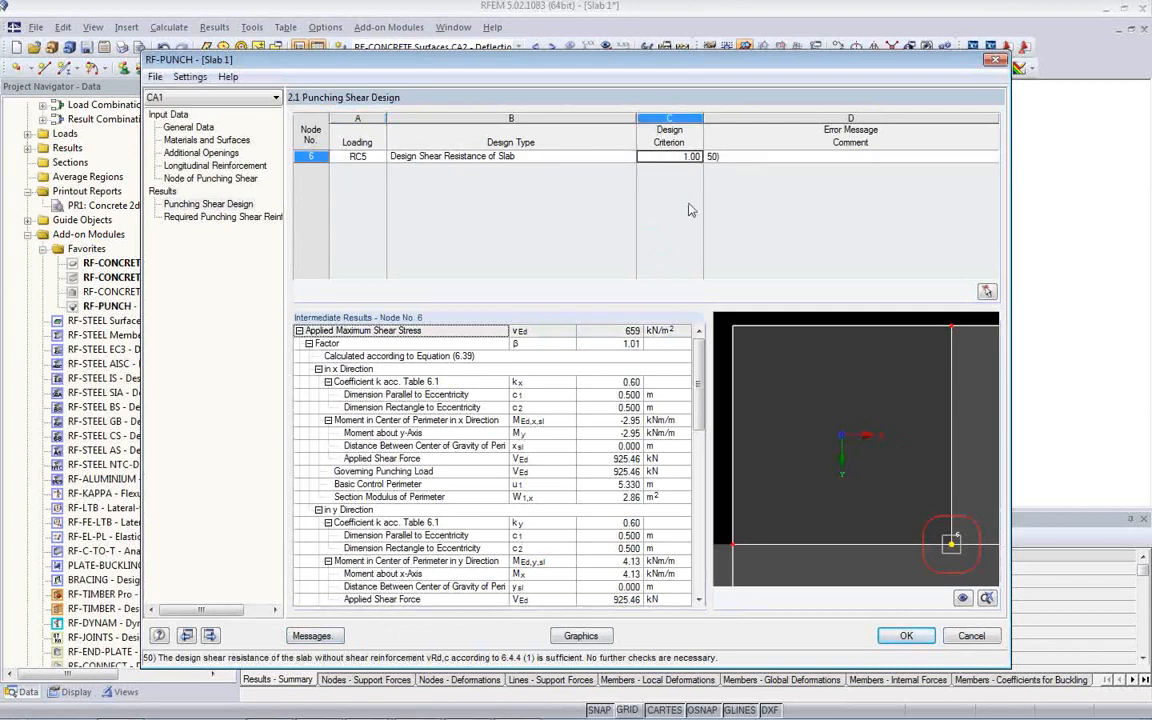
{"action": "left_click_drag", "start_coordinate": [699, 408], "coordinate": [702, 570]}
{"action": "scroll", "coordinate": [410, 450], "scroll_direction": "up", "scroll_amount": 3}
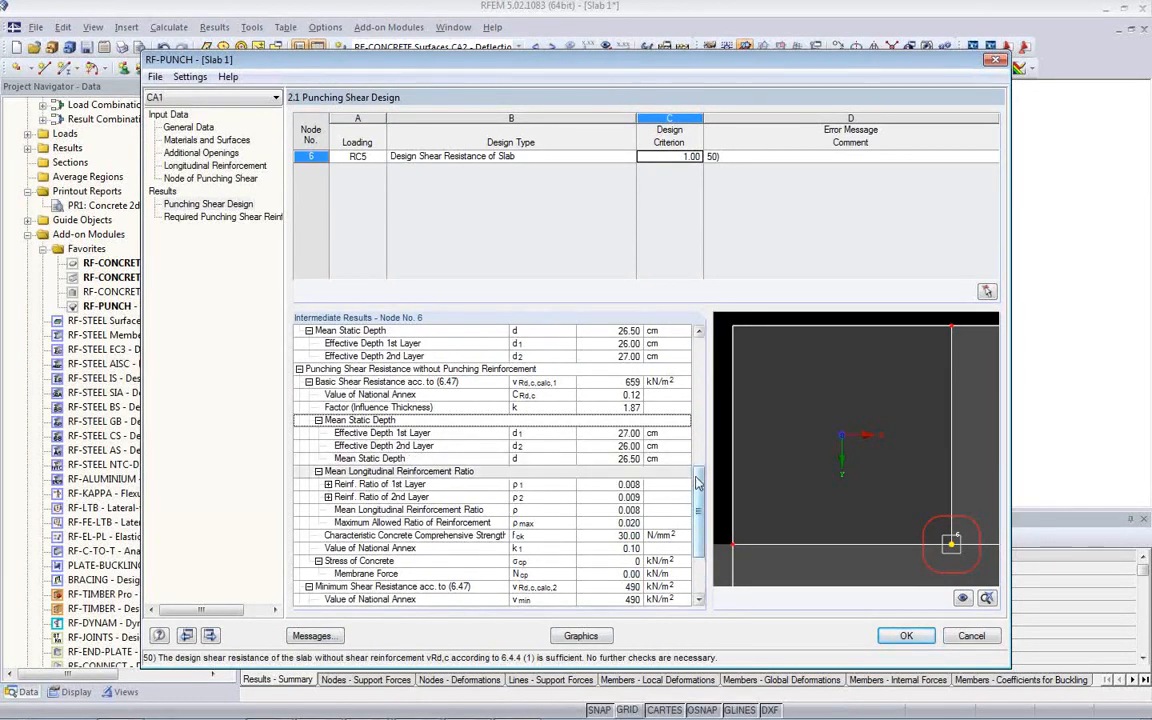
{"action": "left_click_drag", "start_coordinate": [701, 507], "coordinate": [724, 357]}
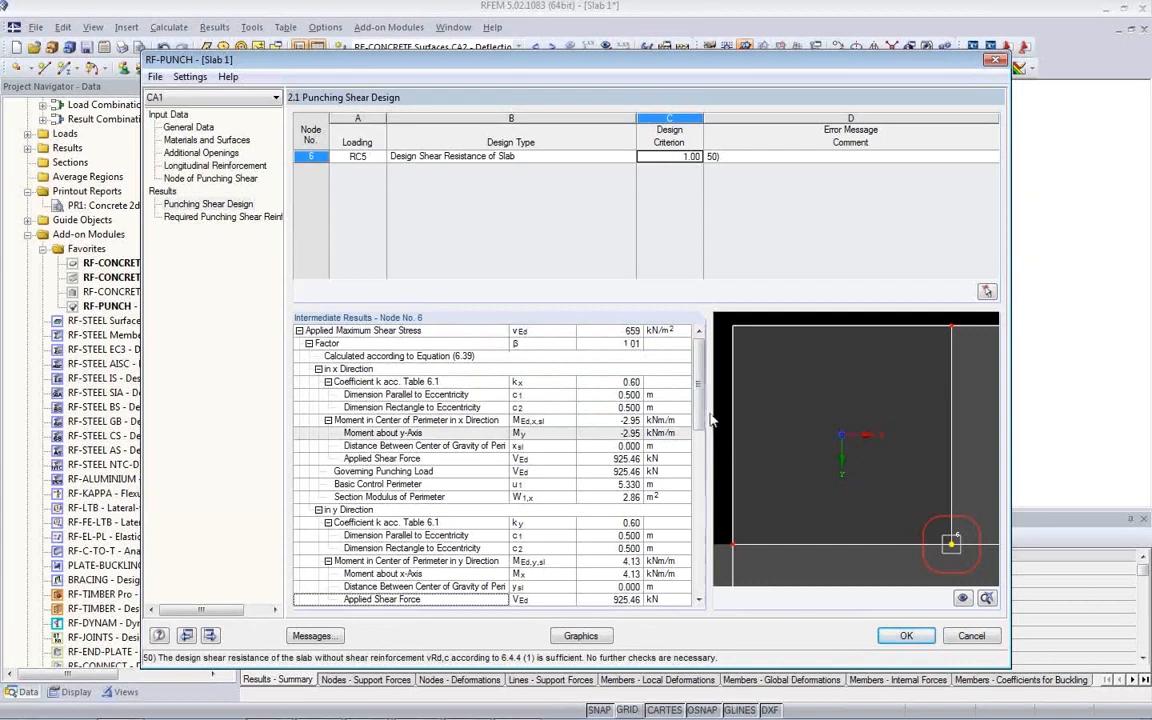
{"action": "scroll", "coordinate": [703, 424], "scroll_direction": "down", "scroll_amount": 1}
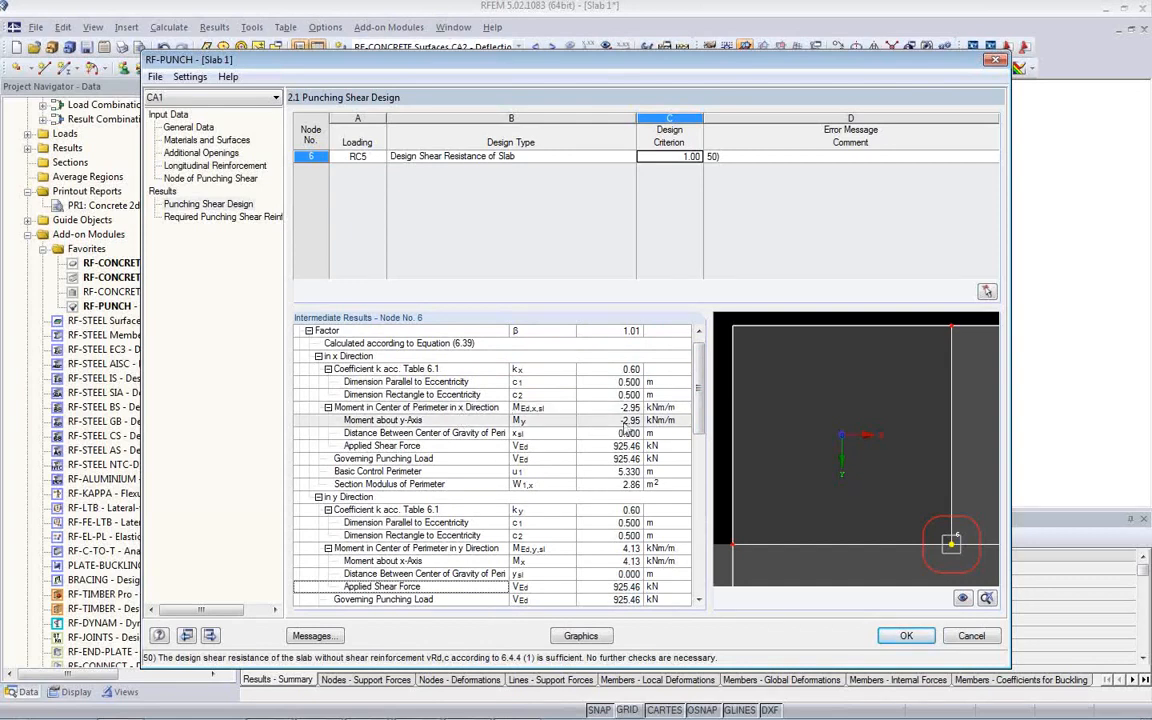
{"action": "scroll", "coordinate": [697, 423], "scroll_direction": "down", "scroll_amount": 4}
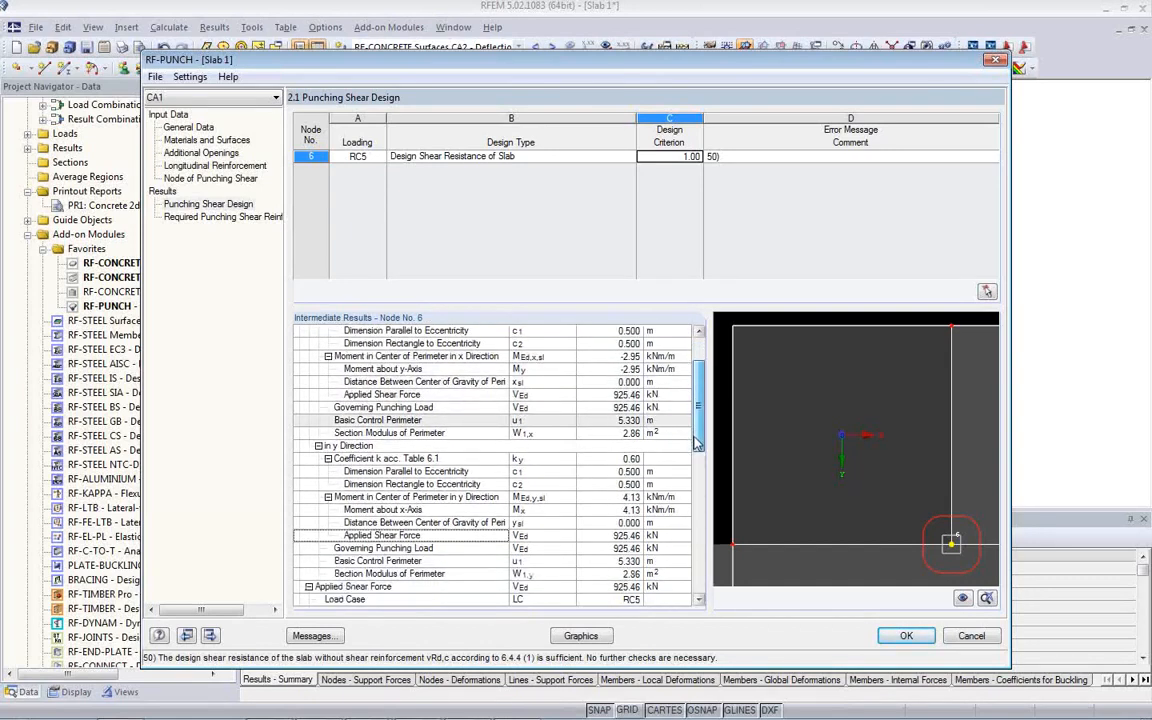
{"action": "scroll", "coordinate": [697, 443], "scroll_direction": "down", "scroll_amount": 5}
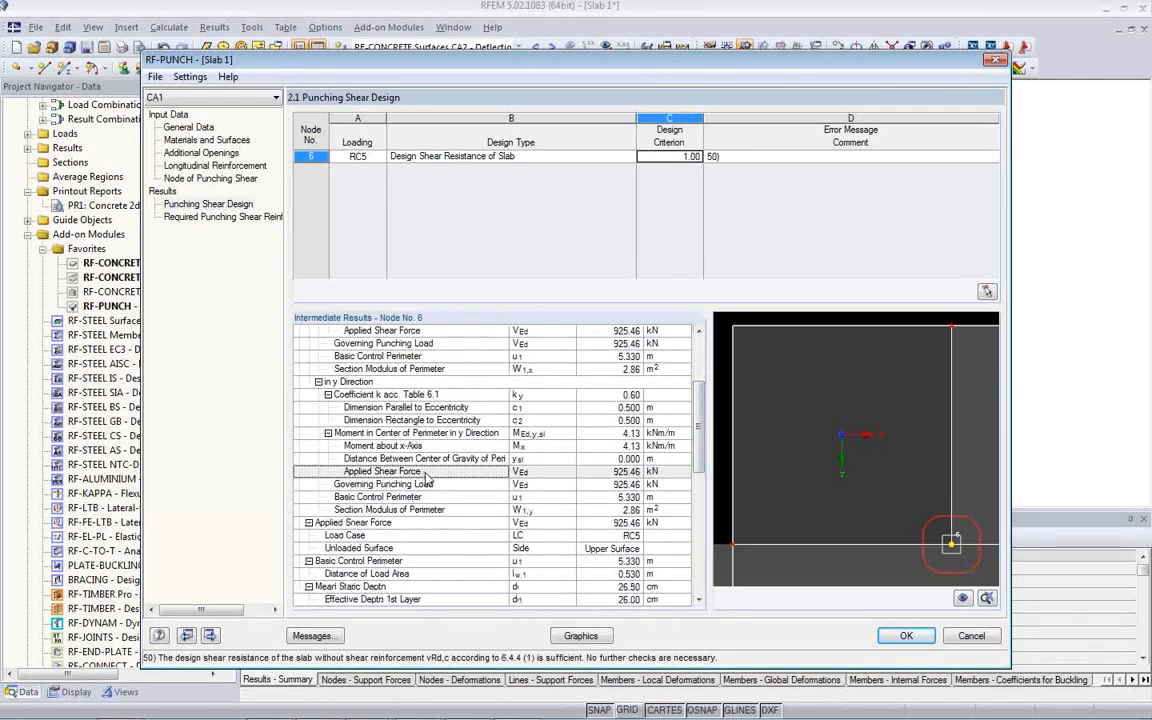
{"action": "left_click", "coordinate": [618, 475]}
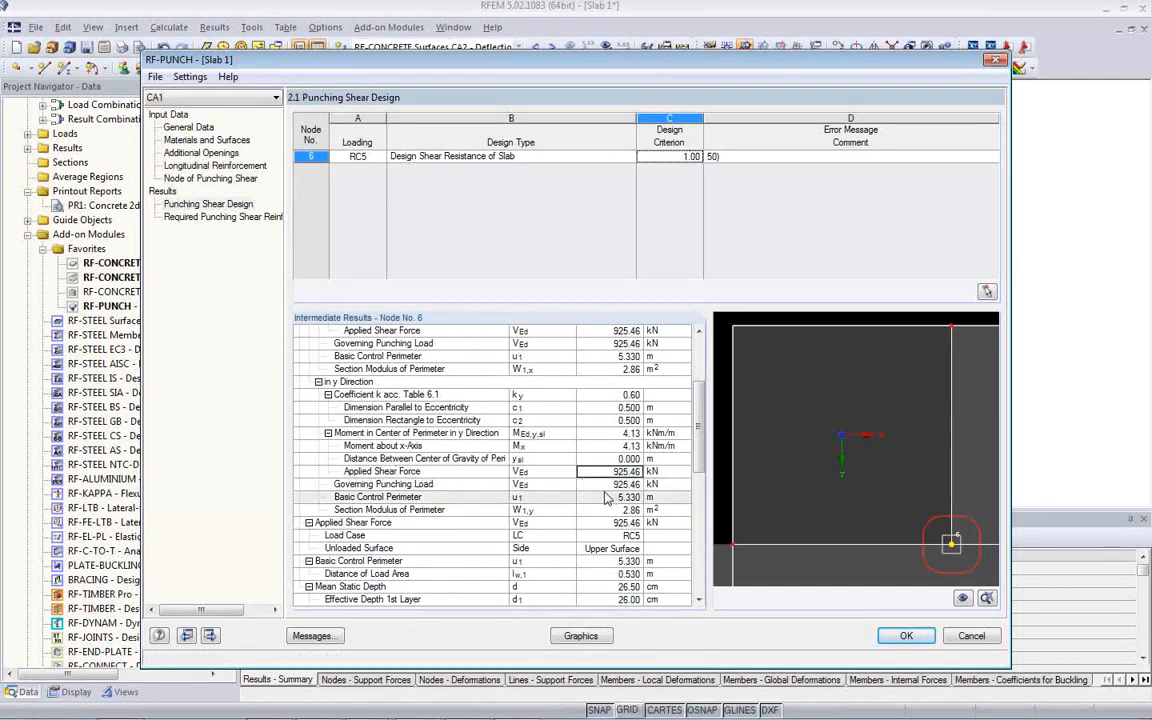
{"action": "left_click", "coordinate": [586, 488]}
{"action": "left_click_drag", "start_coordinate": [702, 466], "coordinate": [704, 524]}
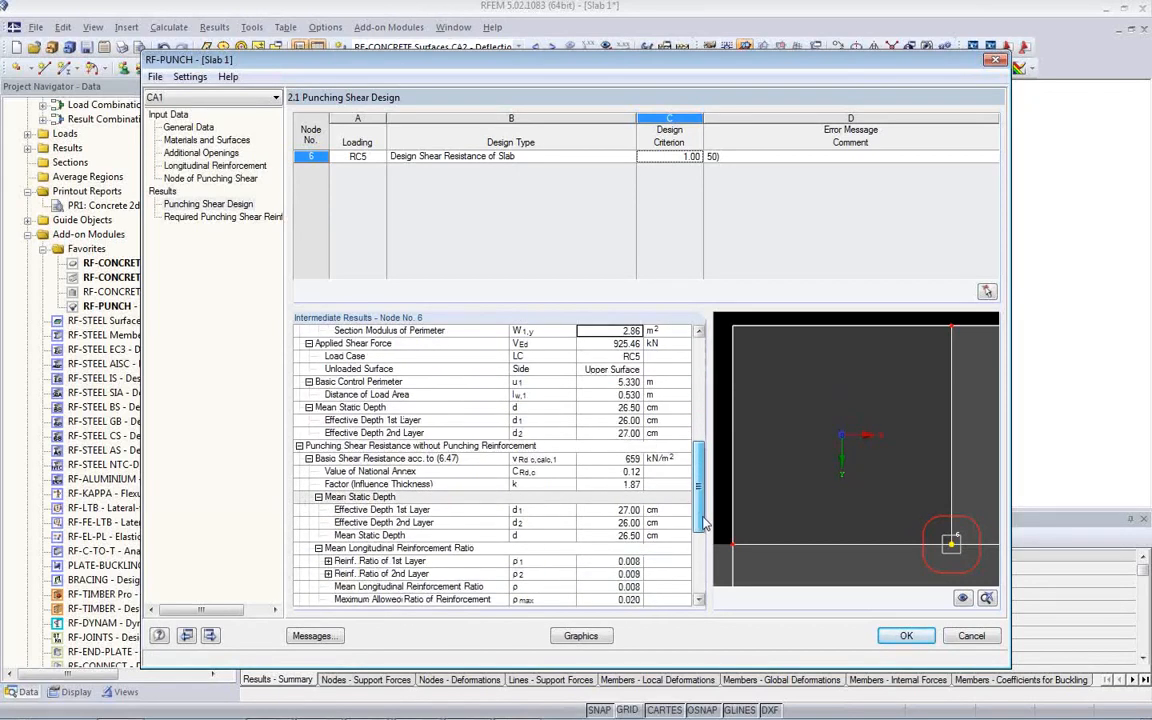
{"action": "left_click_drag", "start_coordinate": [704, 524], "coordinate": [706, 597]}
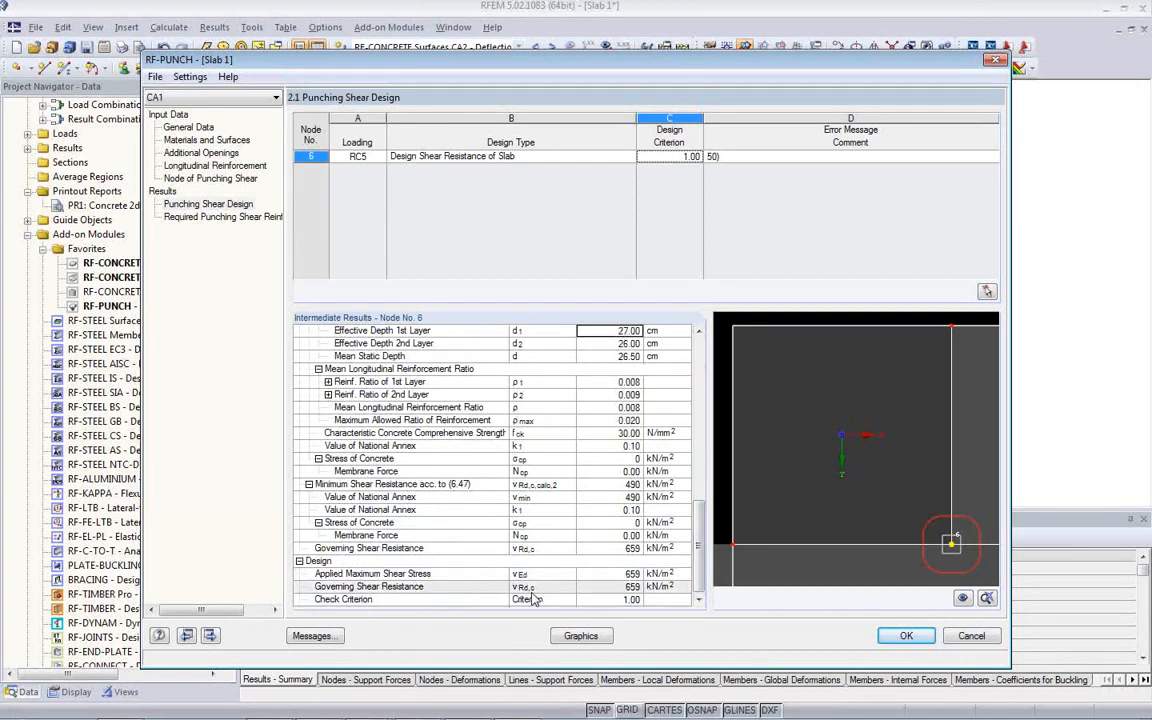
{"action": "left_click", "coordinate": [535, 574]}
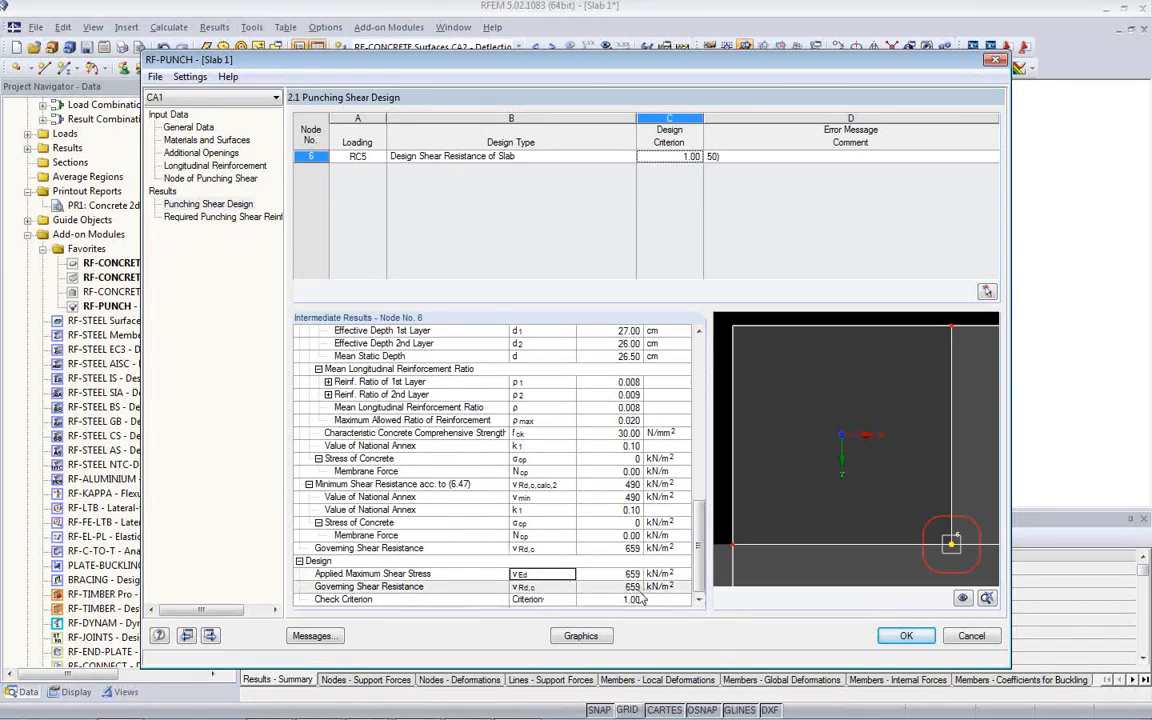
Show the RF-PUNCH longitudinal reinforcement a-s,1,Top graphically on the model, with surface values limited to extreme values.
{"action": "left_click", "coordinate": [580, 637]}
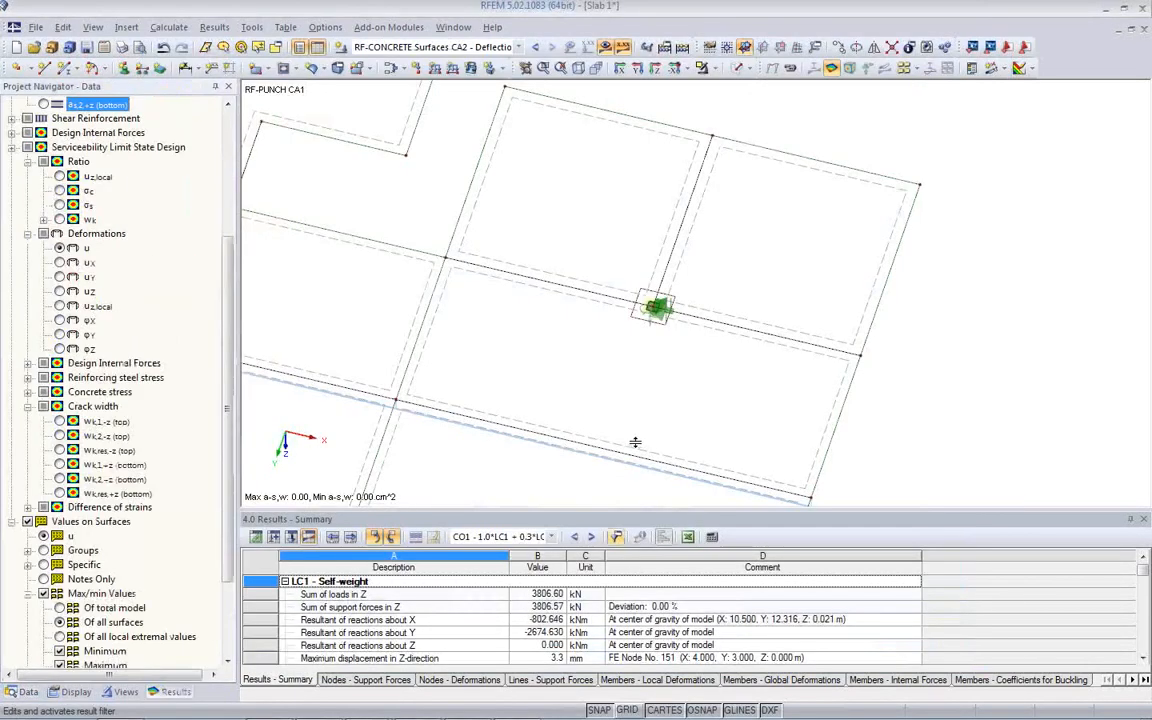
{"action": "left_click", "coordinate": [44, 147]}
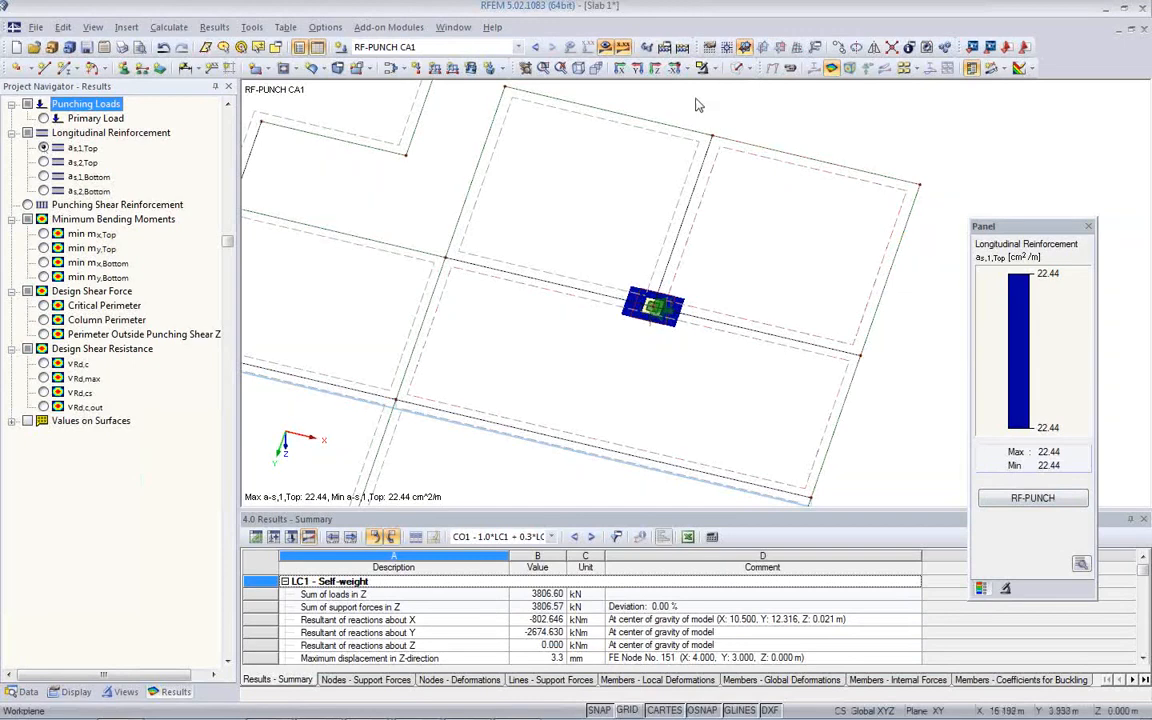
{"action": "left_click", "coordinate": [813, 68]}
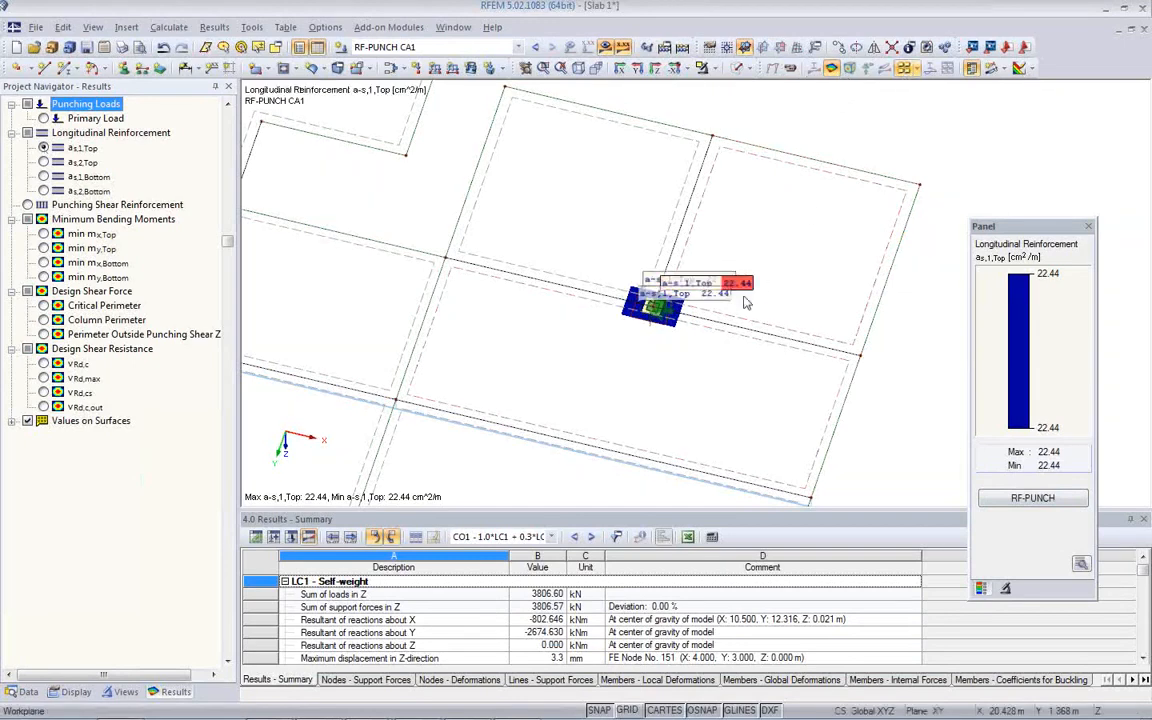
{"action": "left_click", "coordinate": [12, 421]}
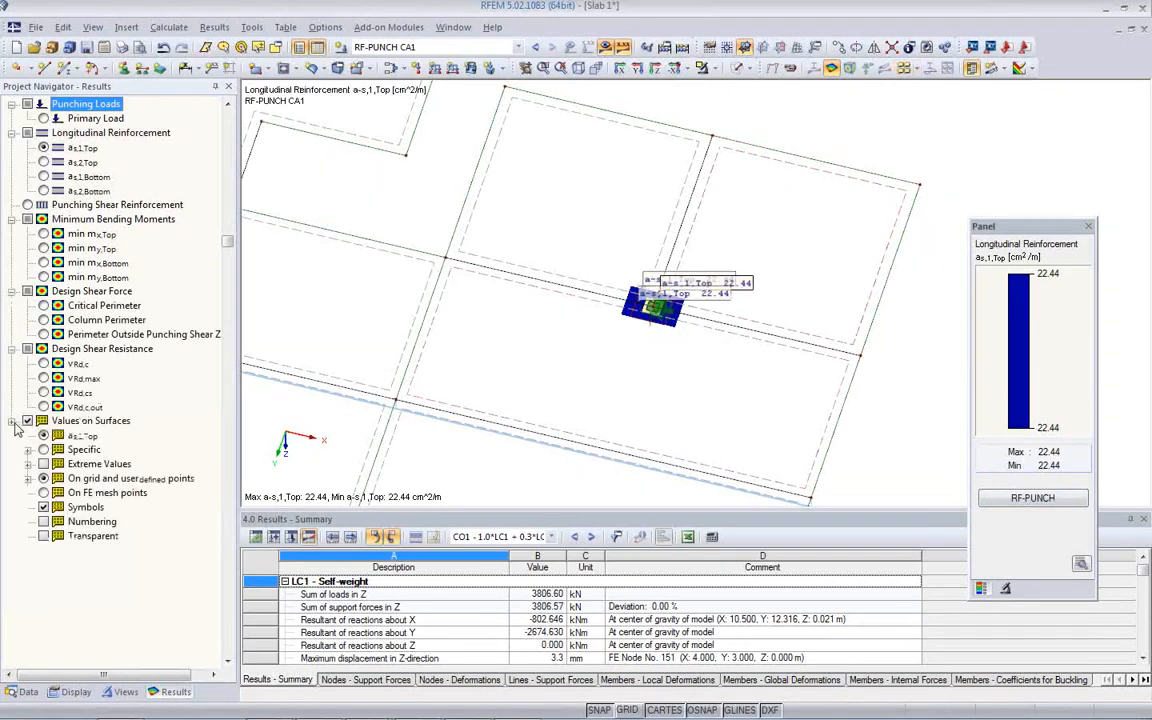
{"action": "left_click", "coordinate": [42, 465]}
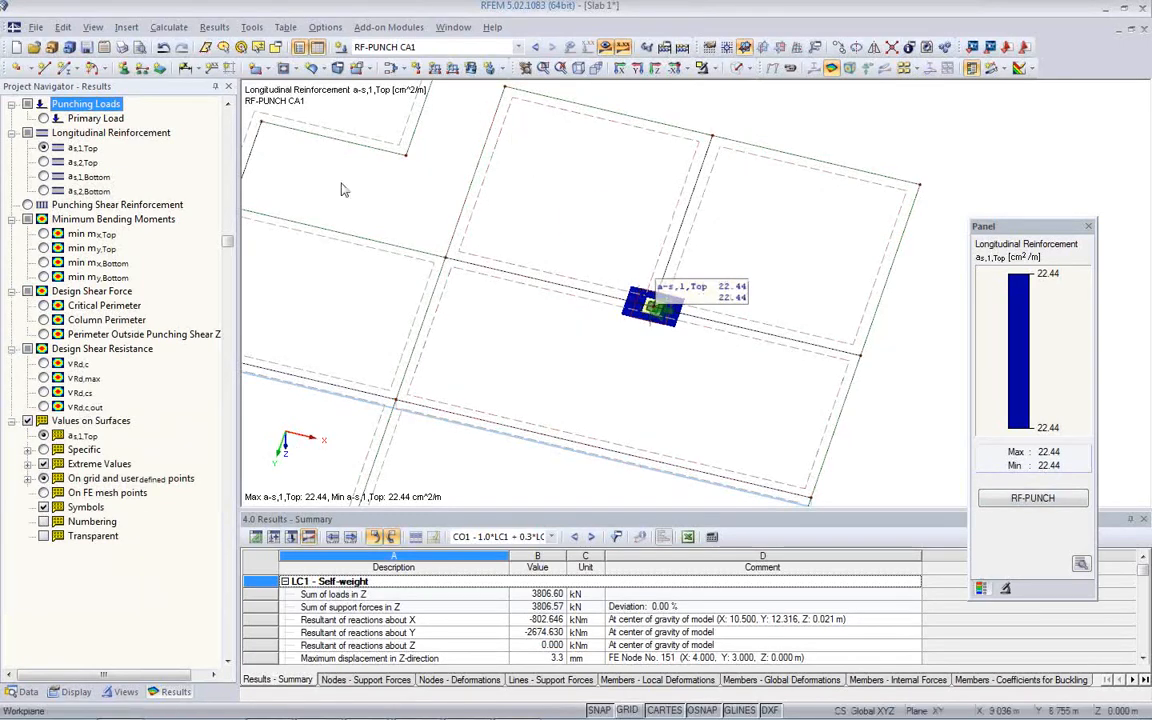
Display the longitudinal reinforcement a-s,2,Top and inspect it up close around node 6.
{"action": "left_click", "coordinate": [43, 162]}
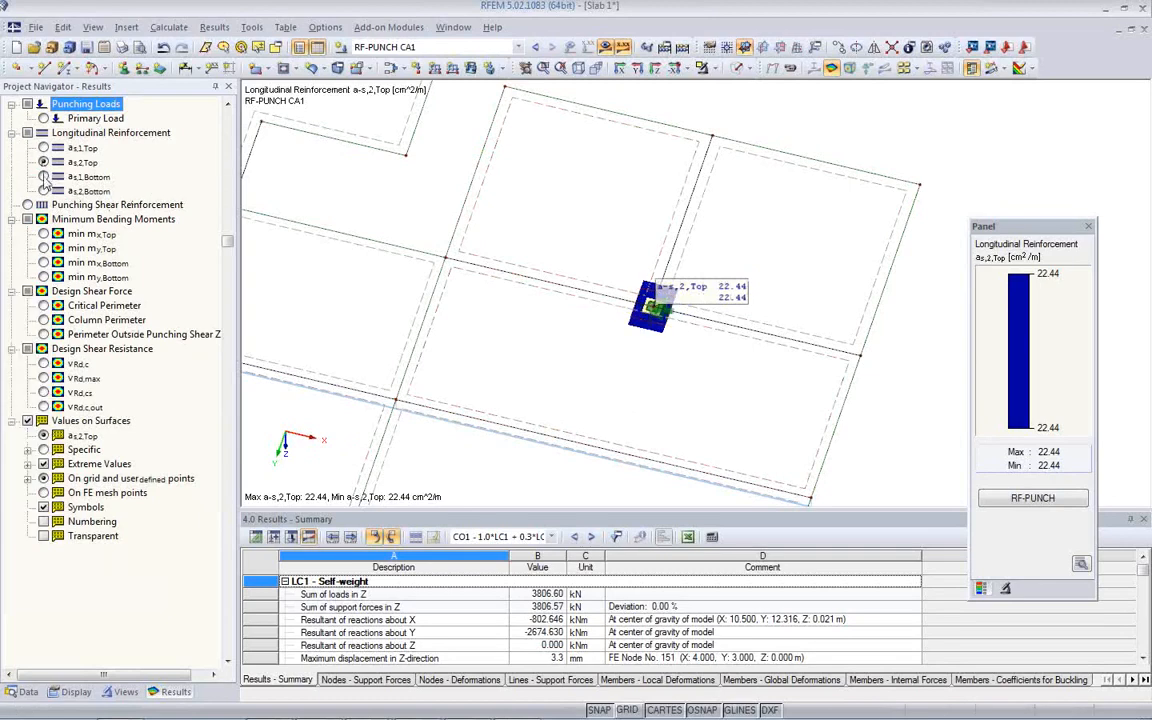
{"action": "scroll", "coordinate": [741, 238], "scroll_direction": "up", "scroll_amount": 3}
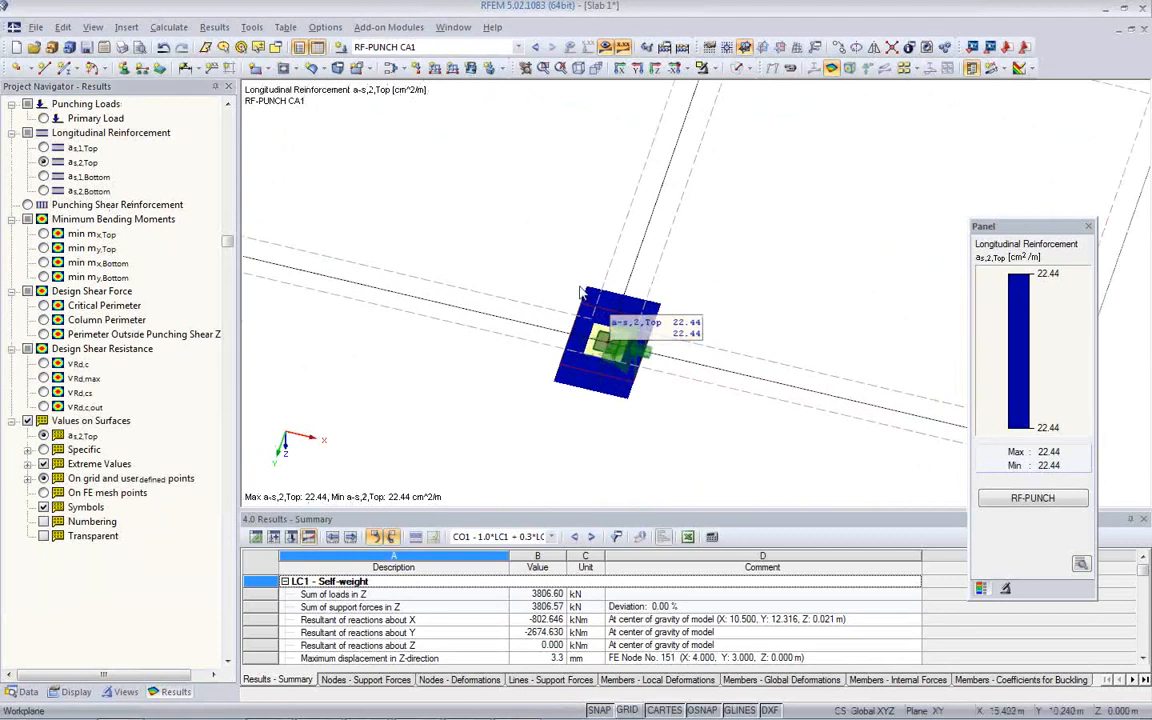
{"action": "scroll", "coordinate": [585, 230], "scroll_direction": "down", "scroll_amount": 2}
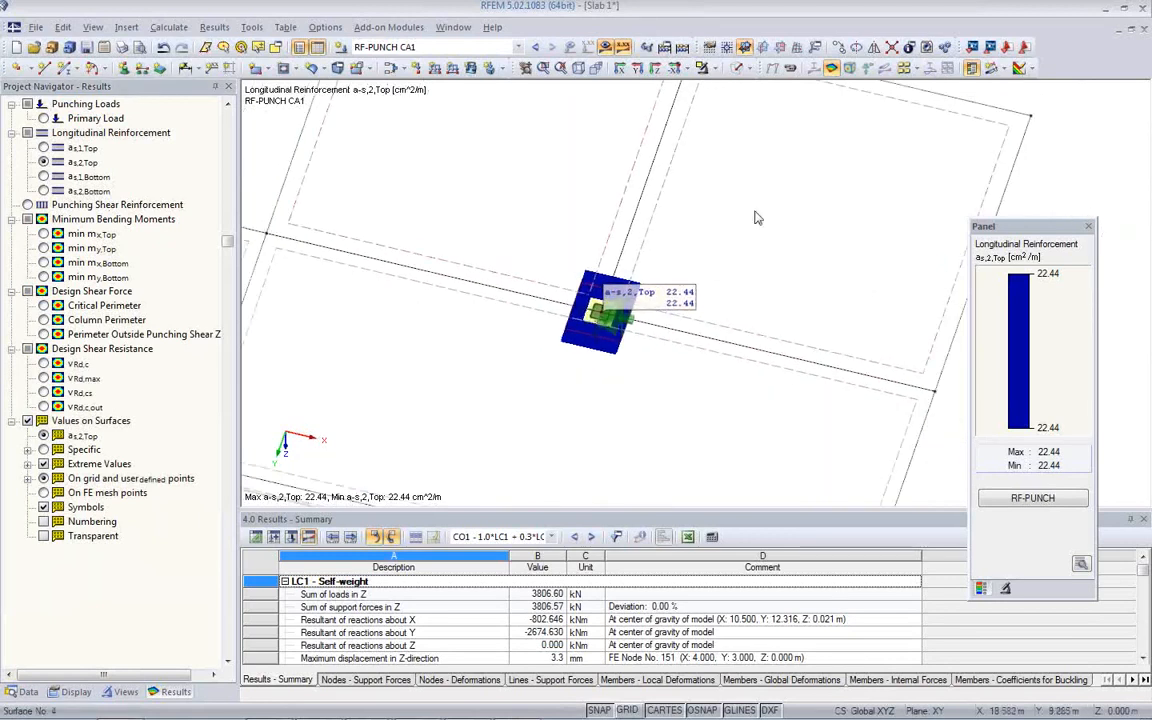
{"action": "left_click", "coordinate": [697, 321]}
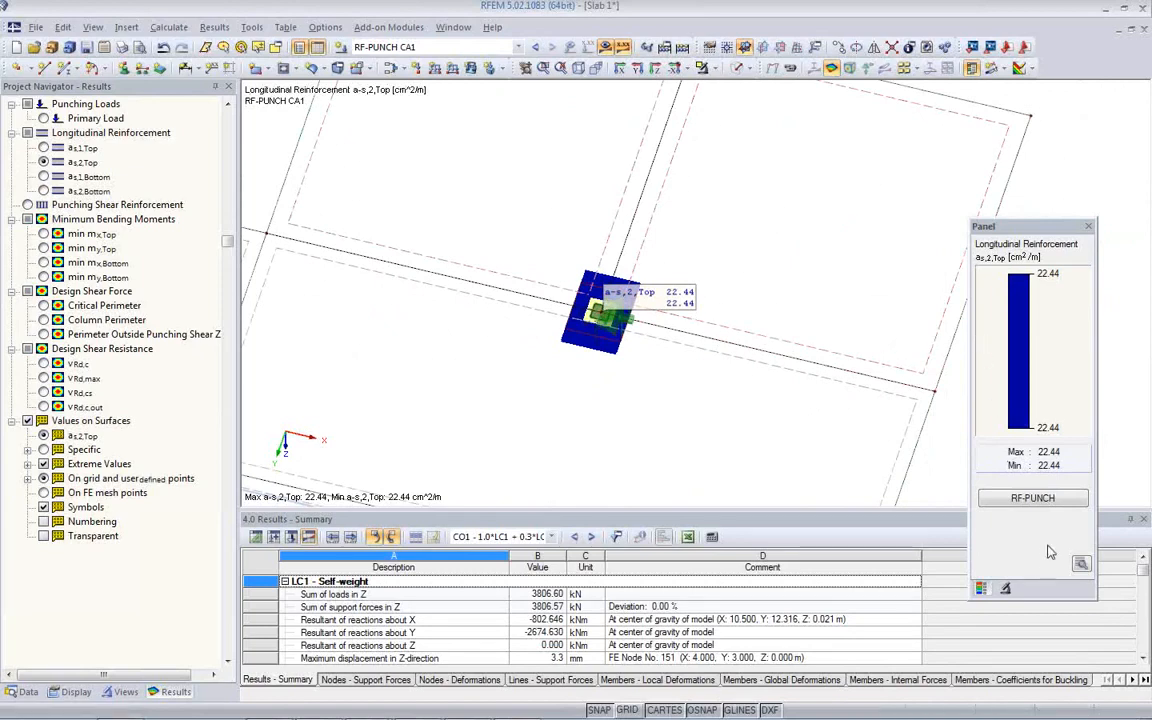
{"action": "middle_click_drag", "start_coordinate": [600, 366], "coordinate": [652, 336]}
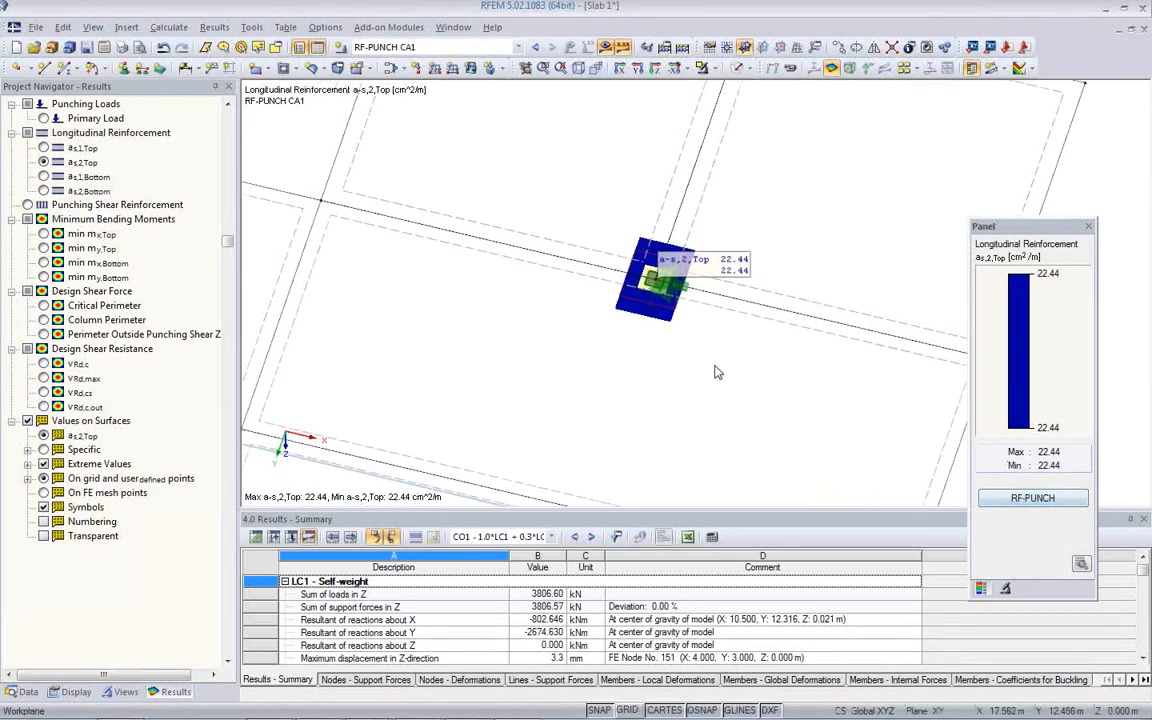
Hide the result values on the surfaces and bring more of the slab into view.
{"action": "left_click", "coordinate": [905, 69]}
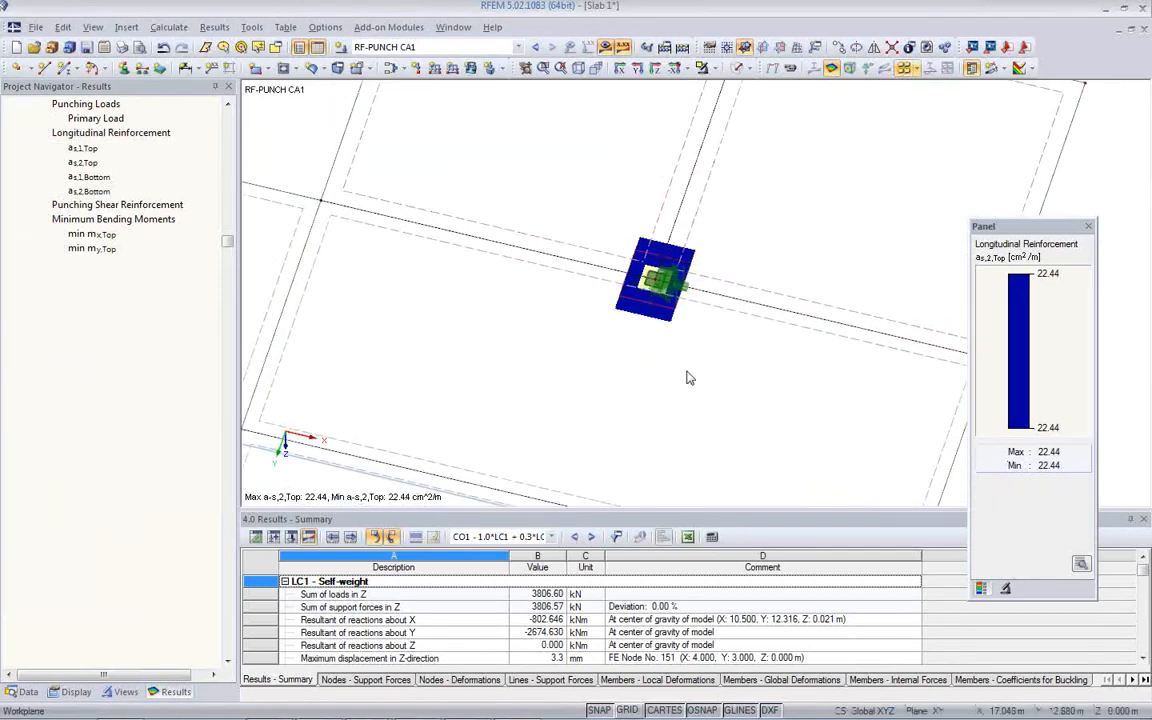
{"action": "scroll", "coordinate": [687, 364], "scroll_direction": "down", "scroll_amount": 3}
{"action": "scroll", "coordinate": [687, 364], "scroll_direction": "down", "scroll_amount": 2}
{"action": "middle_click_drag", "start_coordinate": [694, 383], "coordinate": [736, 326]}
Switch to the running PowerPoint slide show of RFEM_DesignOfConcreteStructures.pptx.
{"action": "mouse_move", "coordinate": [474, 714]}
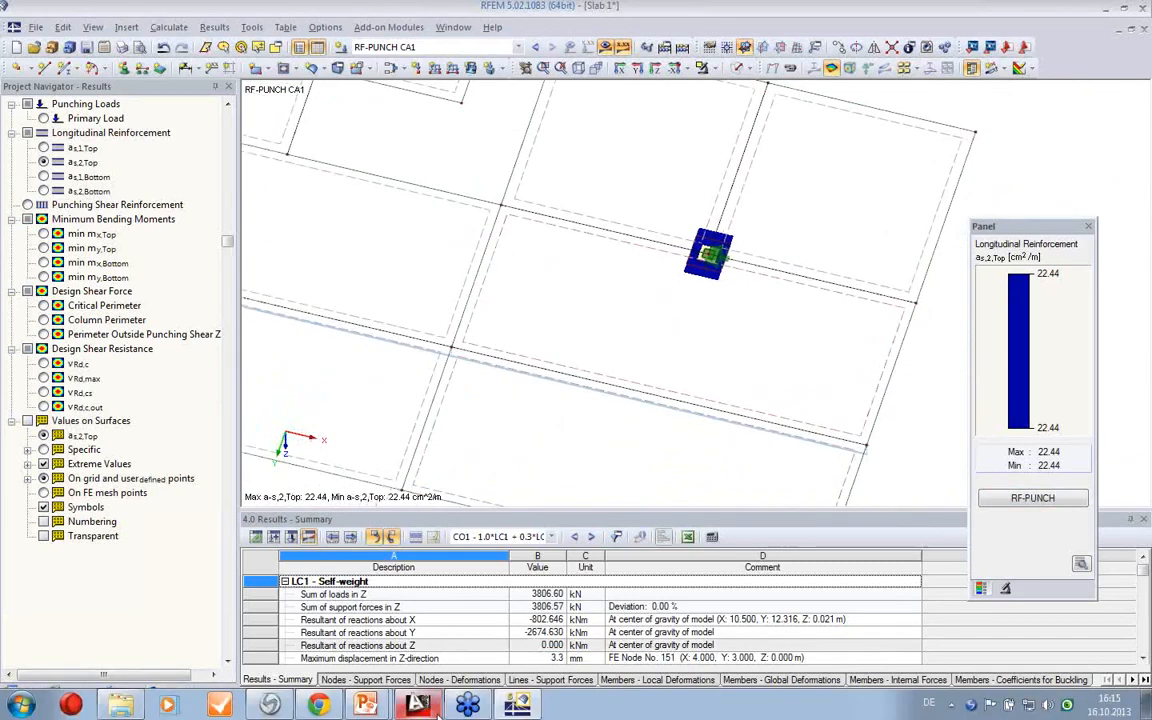
{"action": "left_click", "coordinate": [366, 705]}
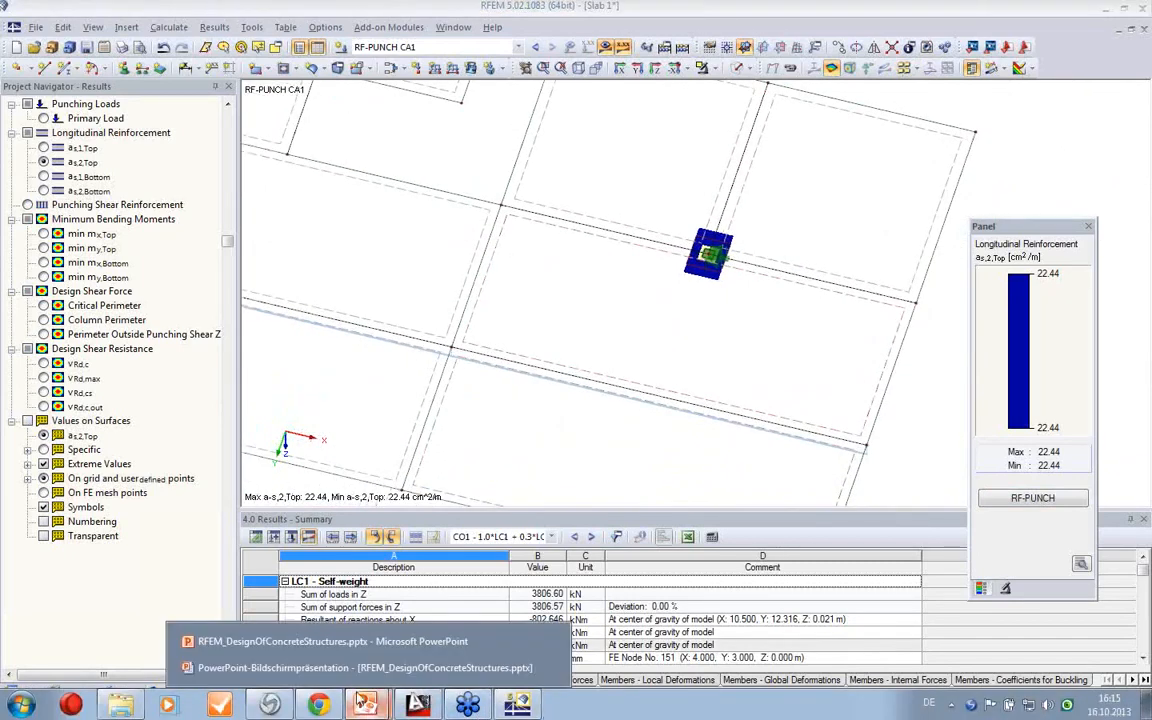
{"action": "left_click", "coordinate": [362, 668]}
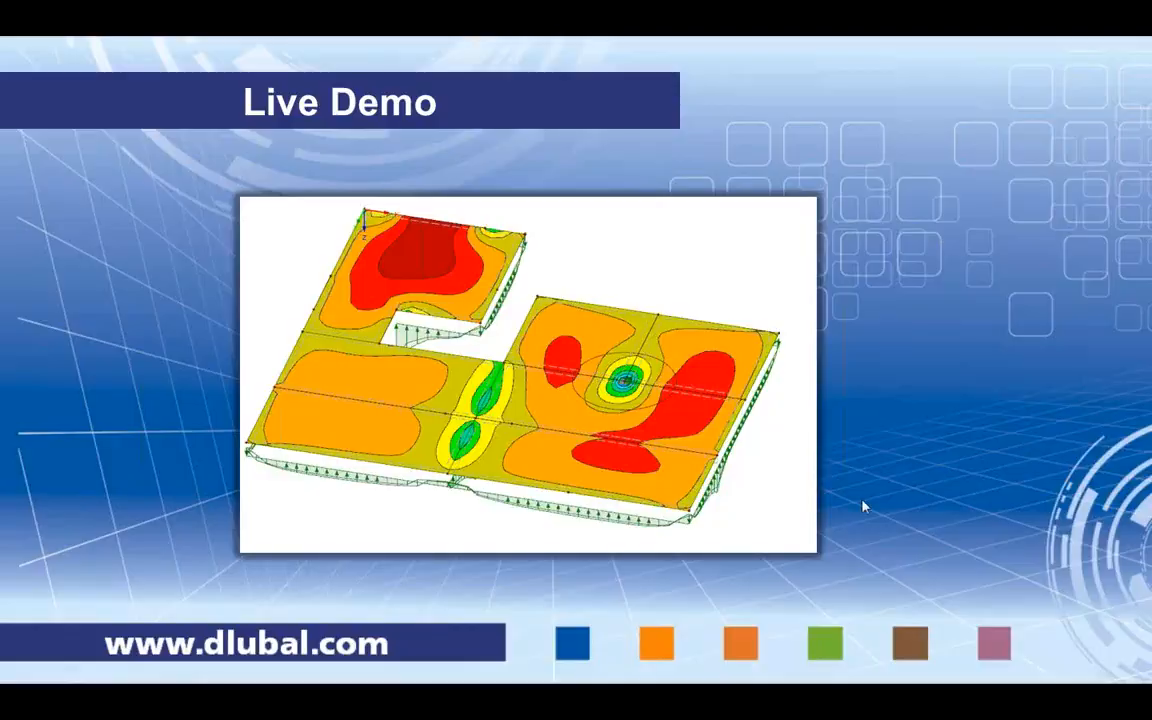